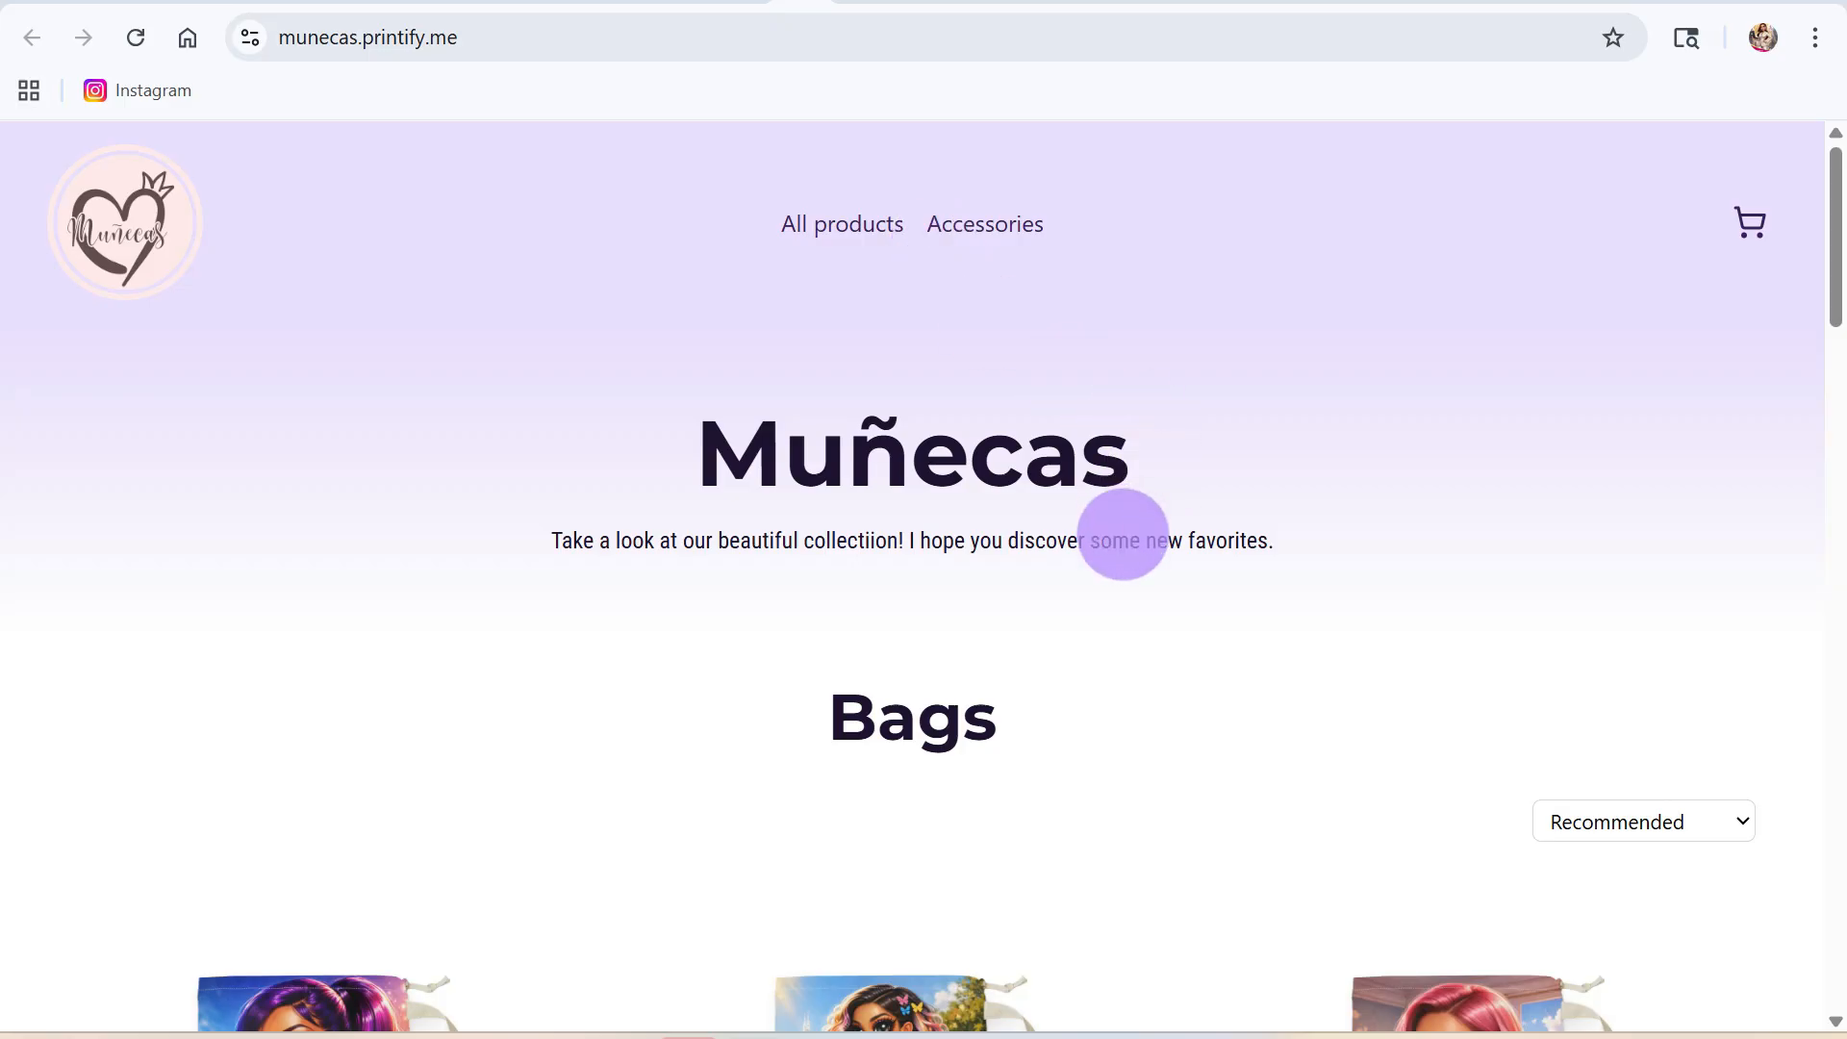
- Look through the bags on the Muñecas storefront's home page and open the full product list
{"action": "scroll", "coordinate": [1062, 700], "scroll_direction": "down", "scroll_amount": 9}
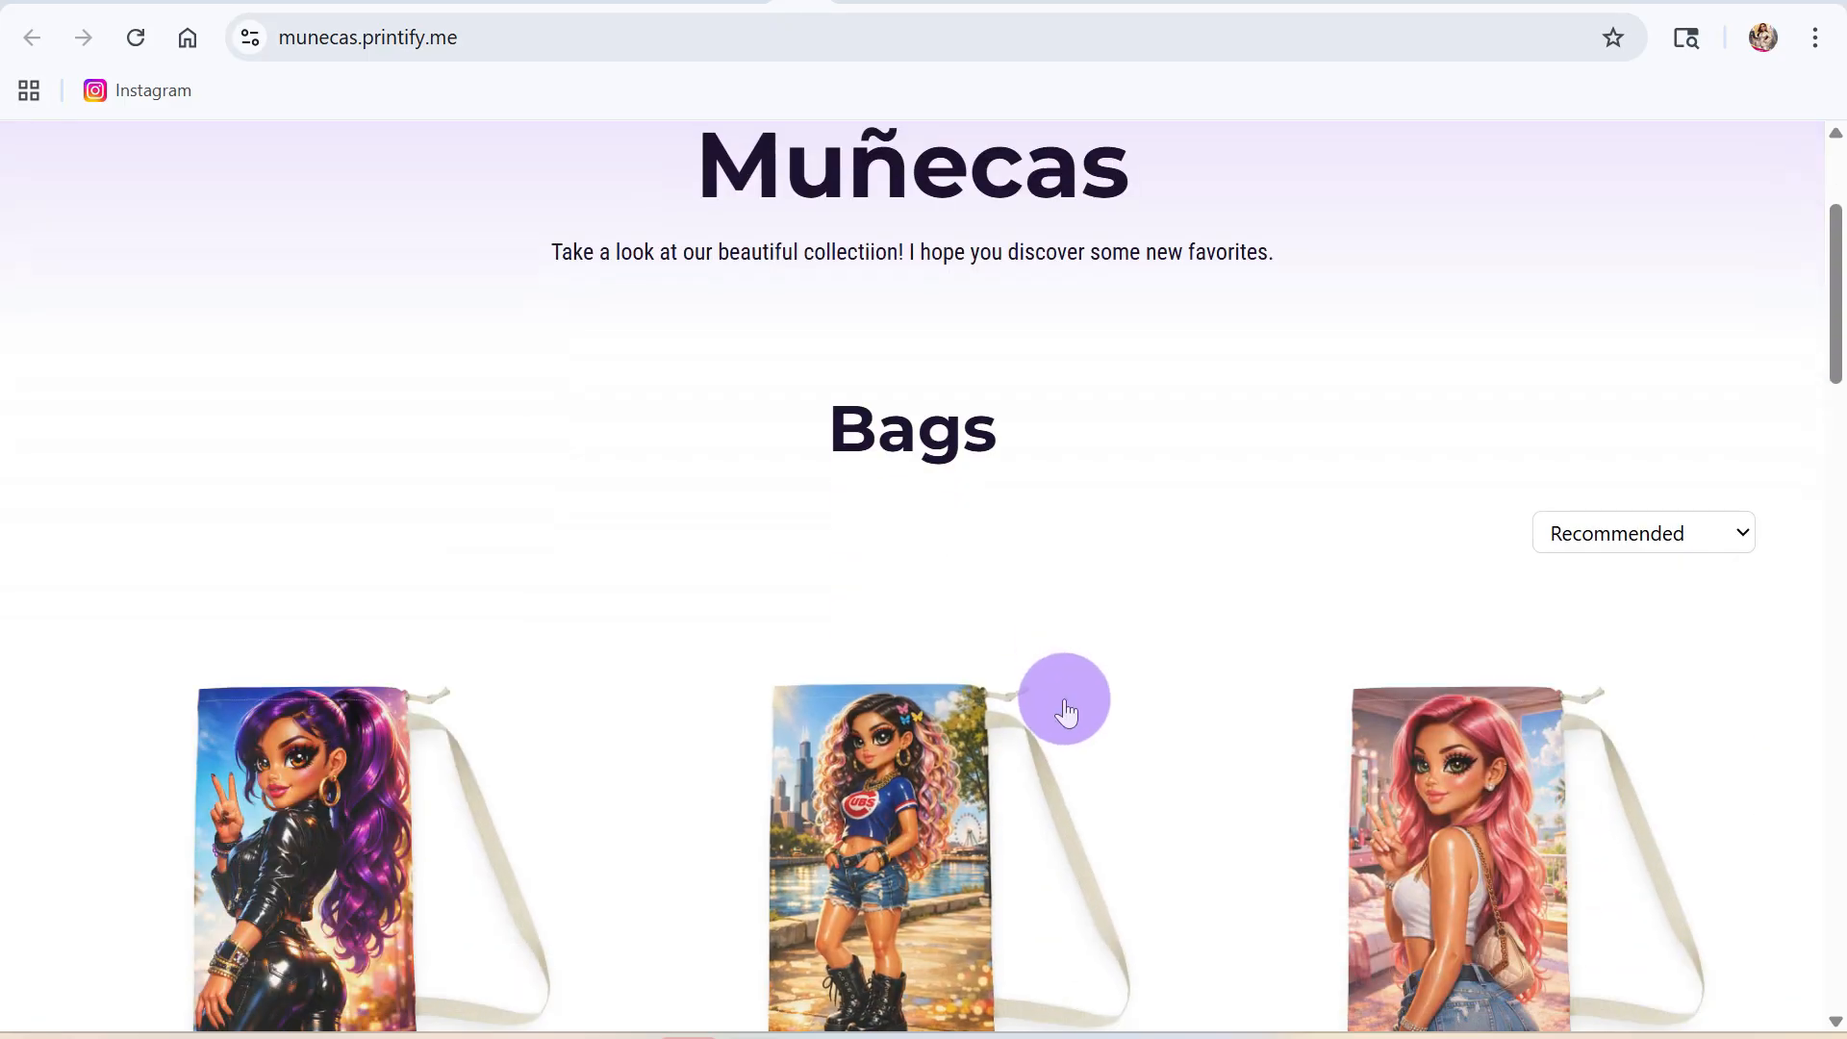
{"action": "scroll", "coordinate": [1065, 697], "scroll_direction": "down", "scroll_amount": 12}
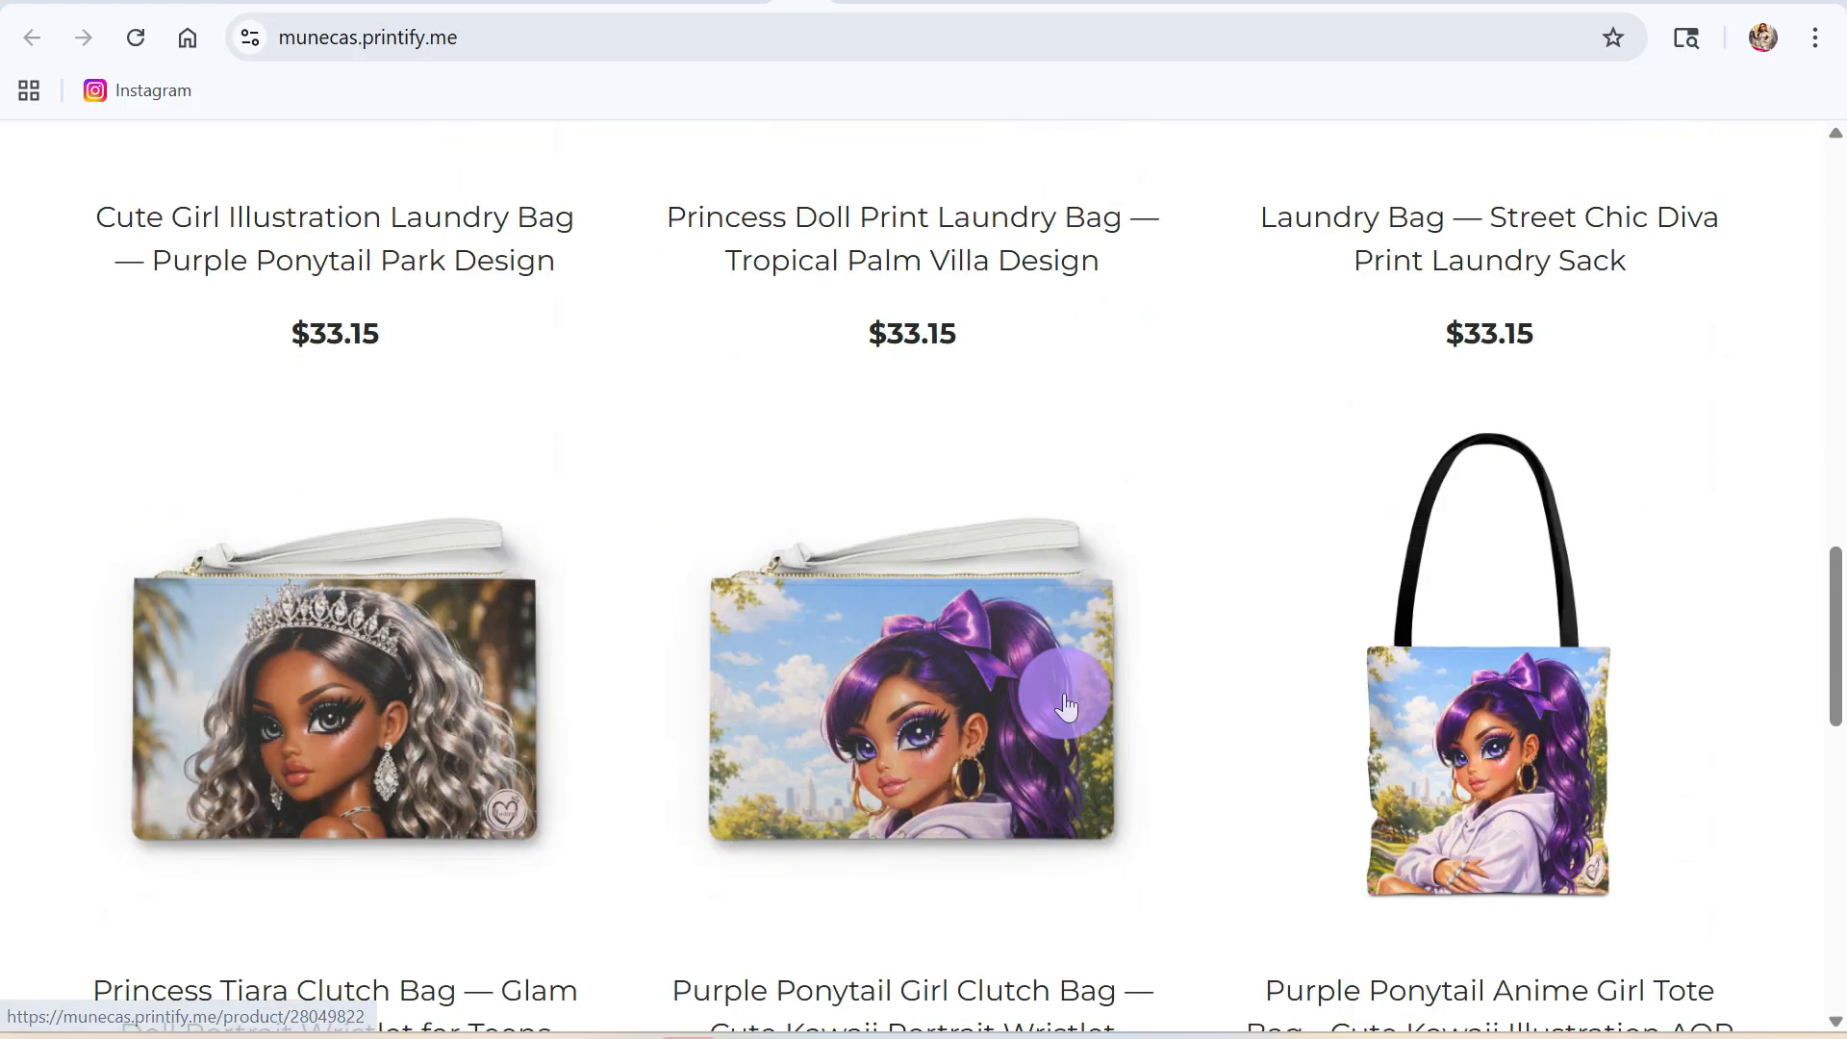
{"action": "scroll", "coordinate": [1066, 693], "scroll_direction": "down", "scroll_amount": 5}
{"action": "scroll", "coordinate": [1066, 685], "scroll_direction": "down", "scroll_amount": 6}
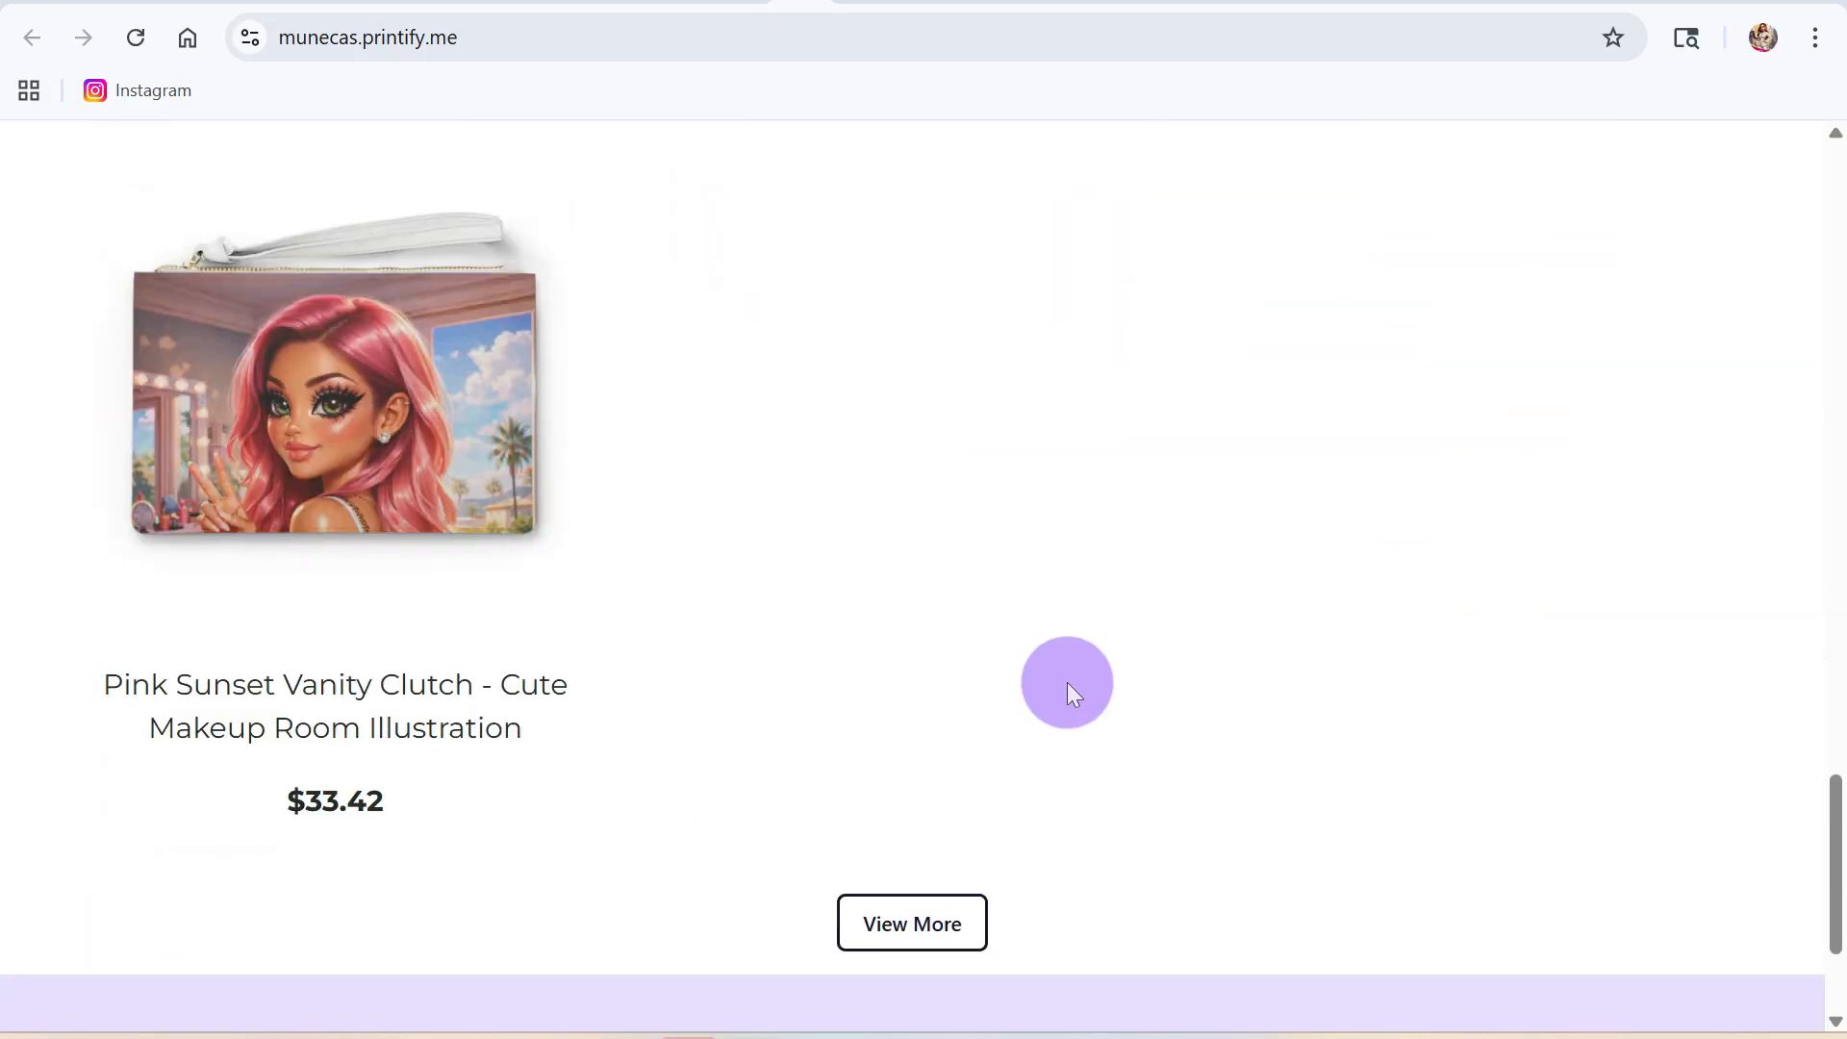
{"action": "left_click", "coordinate": [927, 912]}
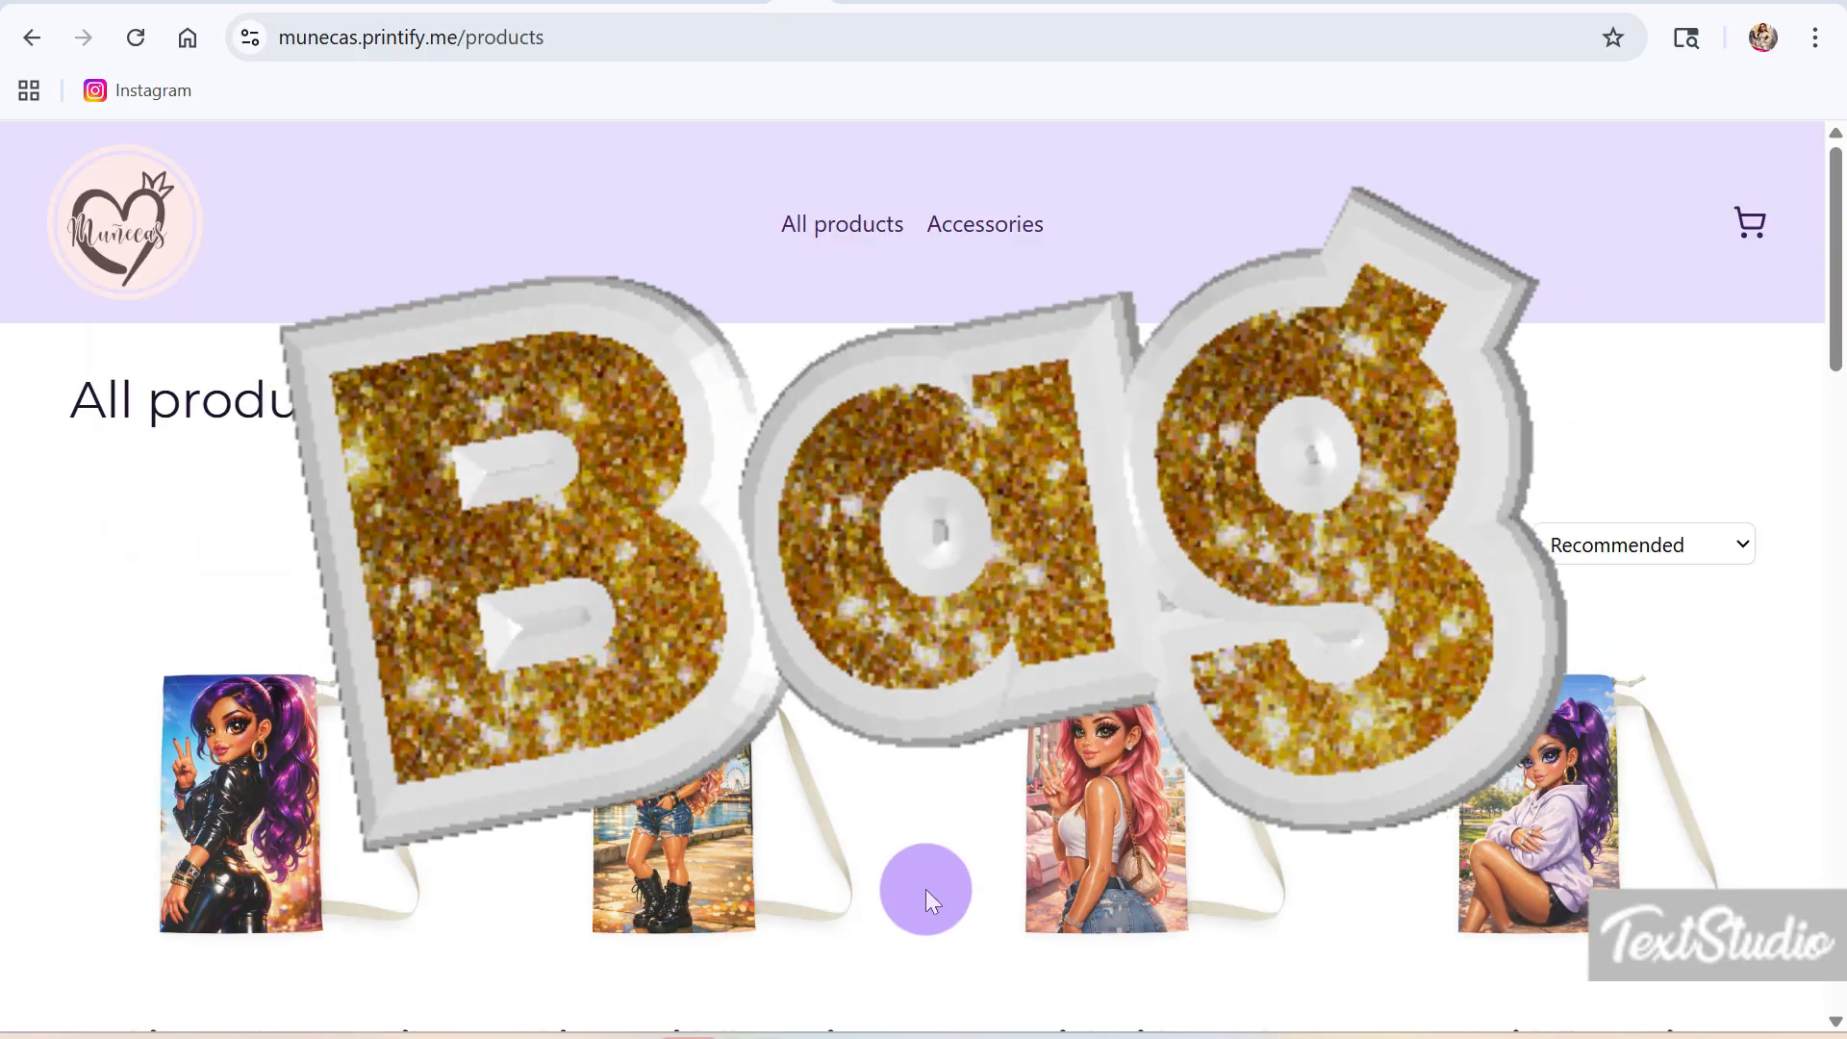
- Examine the laundry bags, clutches and tote bags in the full product list, including their doll designs and prices
{"action": "scroll", "coordinate": [924, 866], "scroll_direction": "down", "scroll_amount": 6}
{"action": "scroll", "coordinate": [924, 846], "scroll_direction": "down", "scroll_amount": 3}
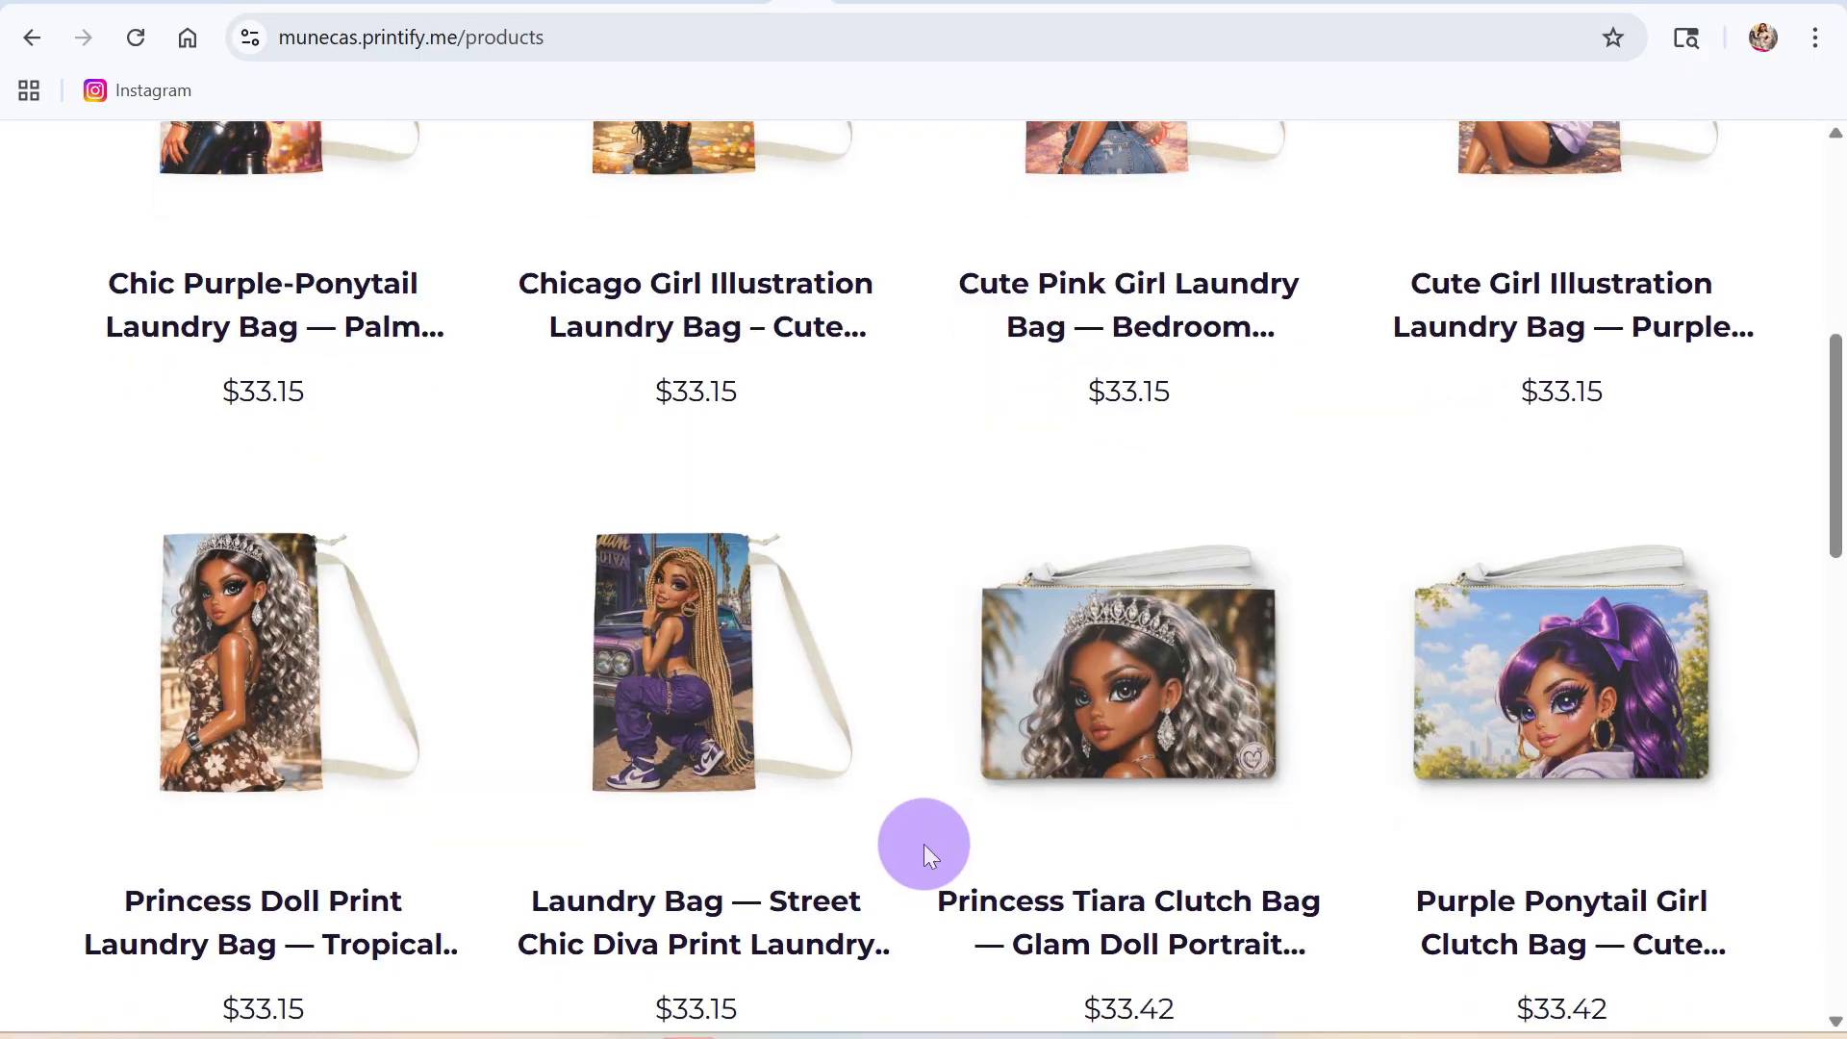
{"action": "scroll", "coordinate": [925, 845], "scroll_direction": "down", "scroll_amount": 3}
{"action": "scroll", "coordinate": [928, 849], "scroll_direction": "up", "scroll_amount": 10}
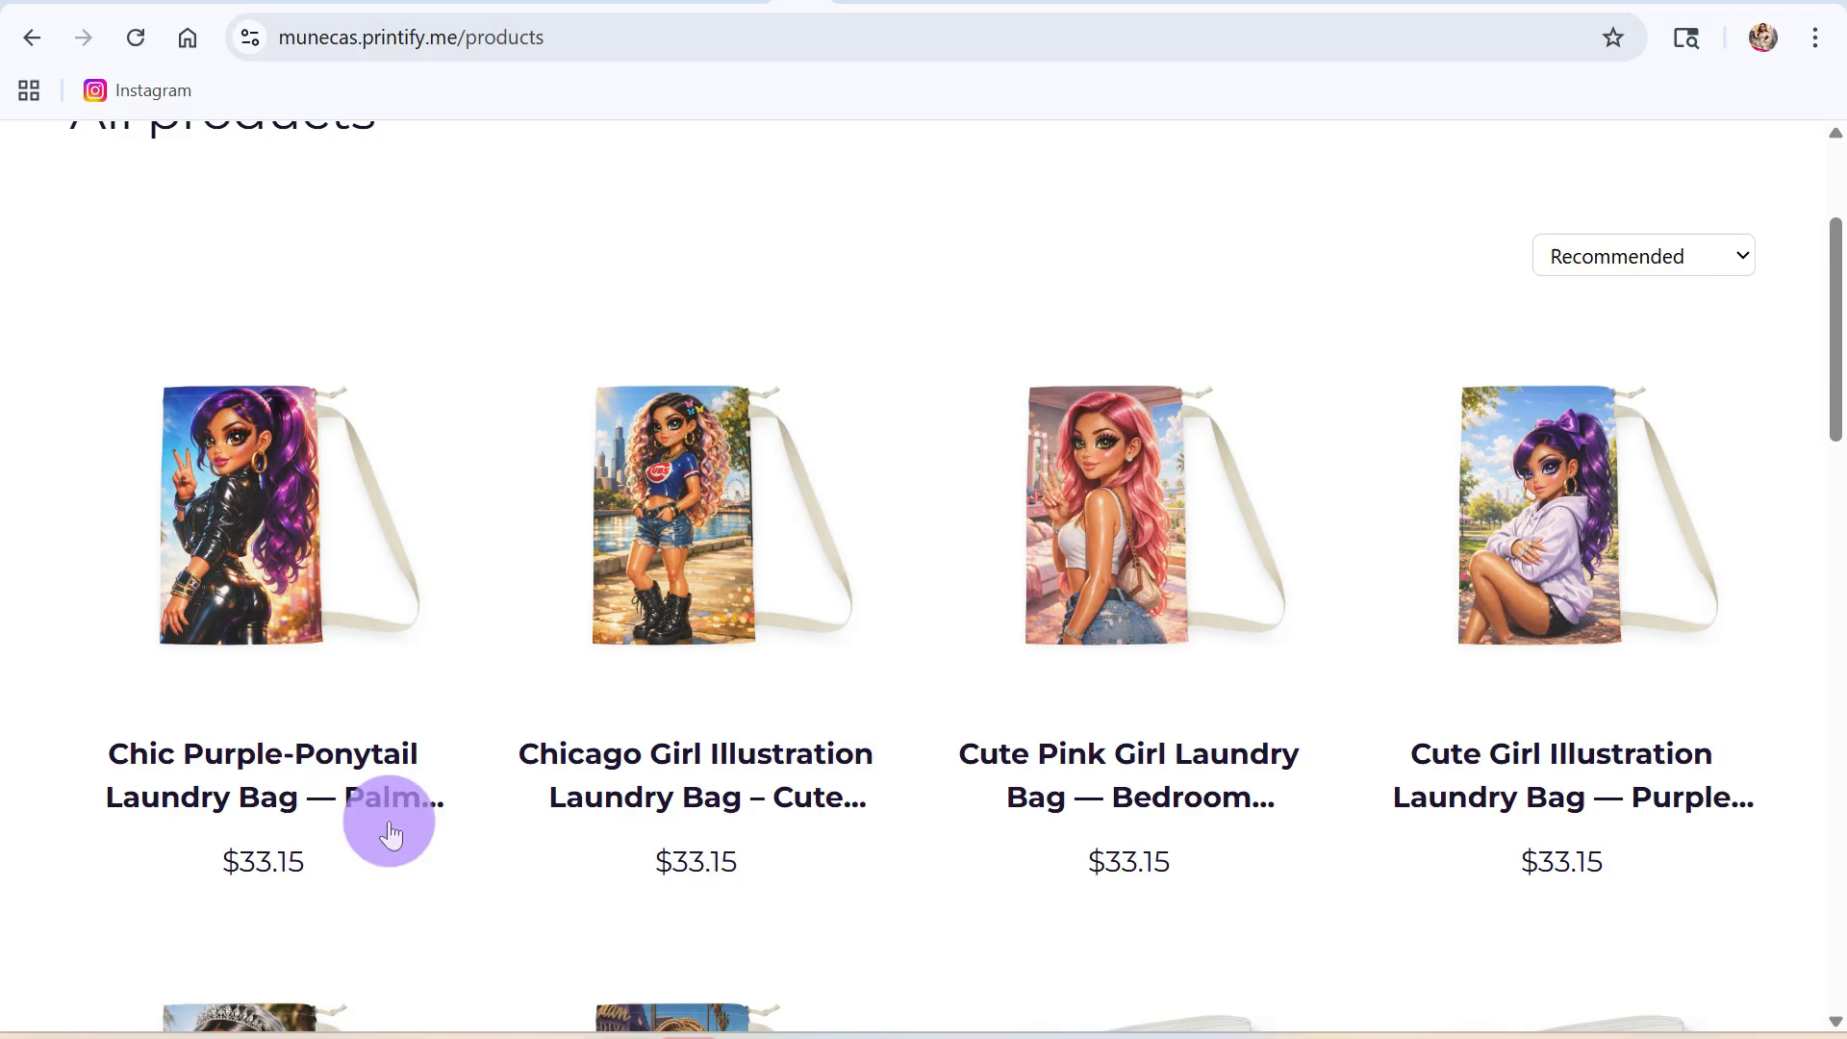
{"action": "scroll", "coordinate": [568, 534], "scroll_direction": "down", "scroll_amount": 7}
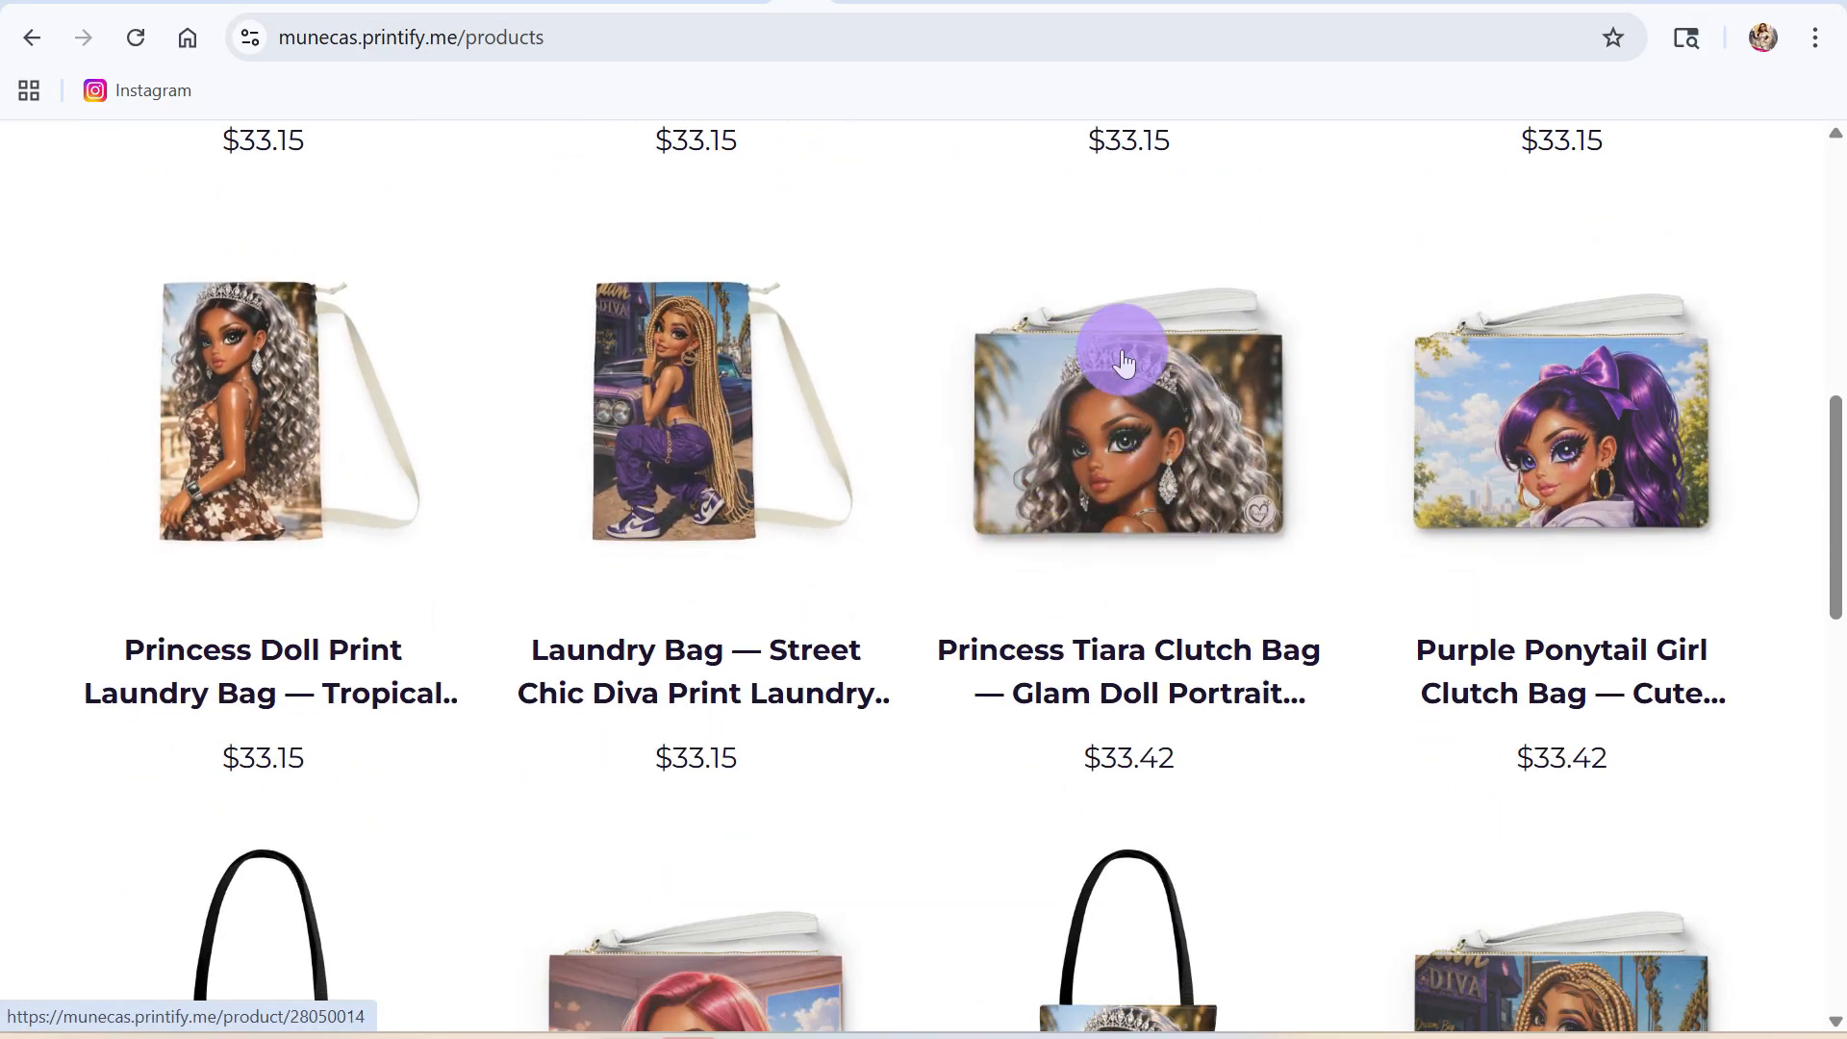
{"action": "scroll", "coordinate": [1106, 539], "scroll_direction": "down", "scroll_amount": 4}
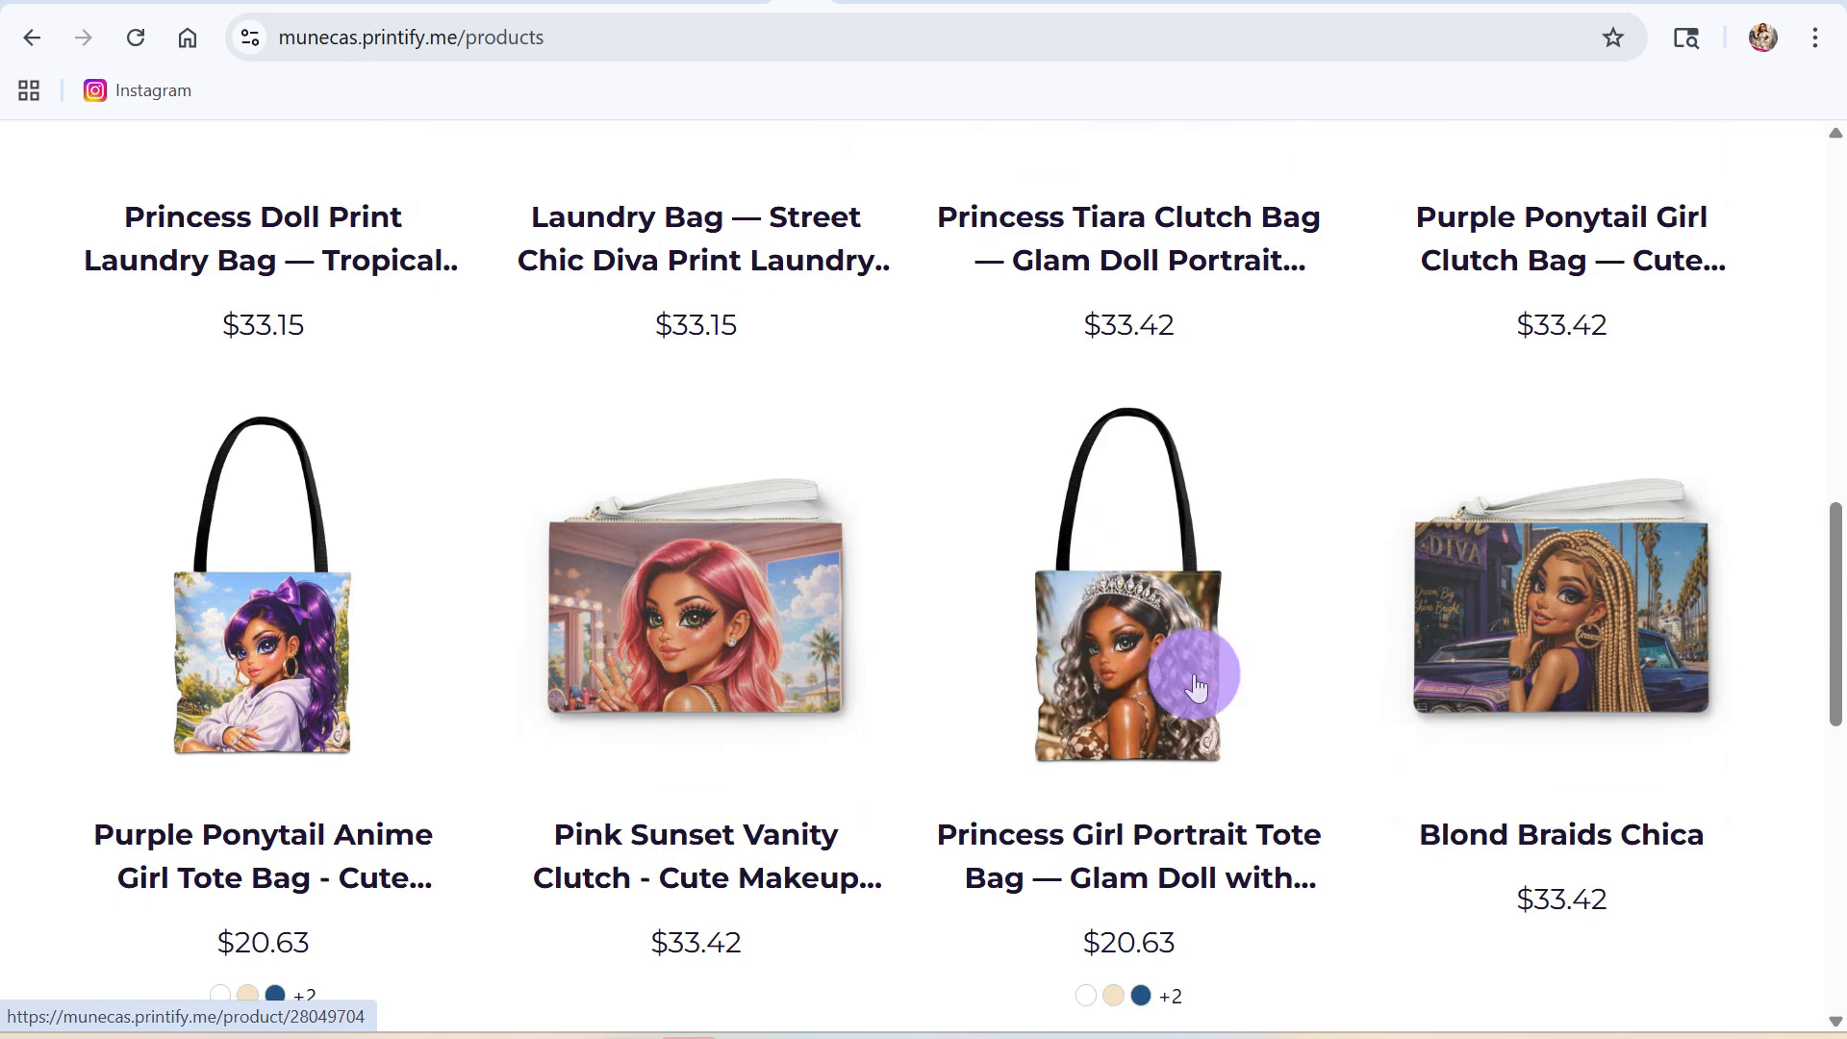
{"action": "scroll", "coordinate": [1116, 673], "scroll_direction": "down", "scroll_amount": 6}
{"action": "scroll", "coordinate": [1100, 707], "scroll_direction": "down", "scroll_amount": 3}
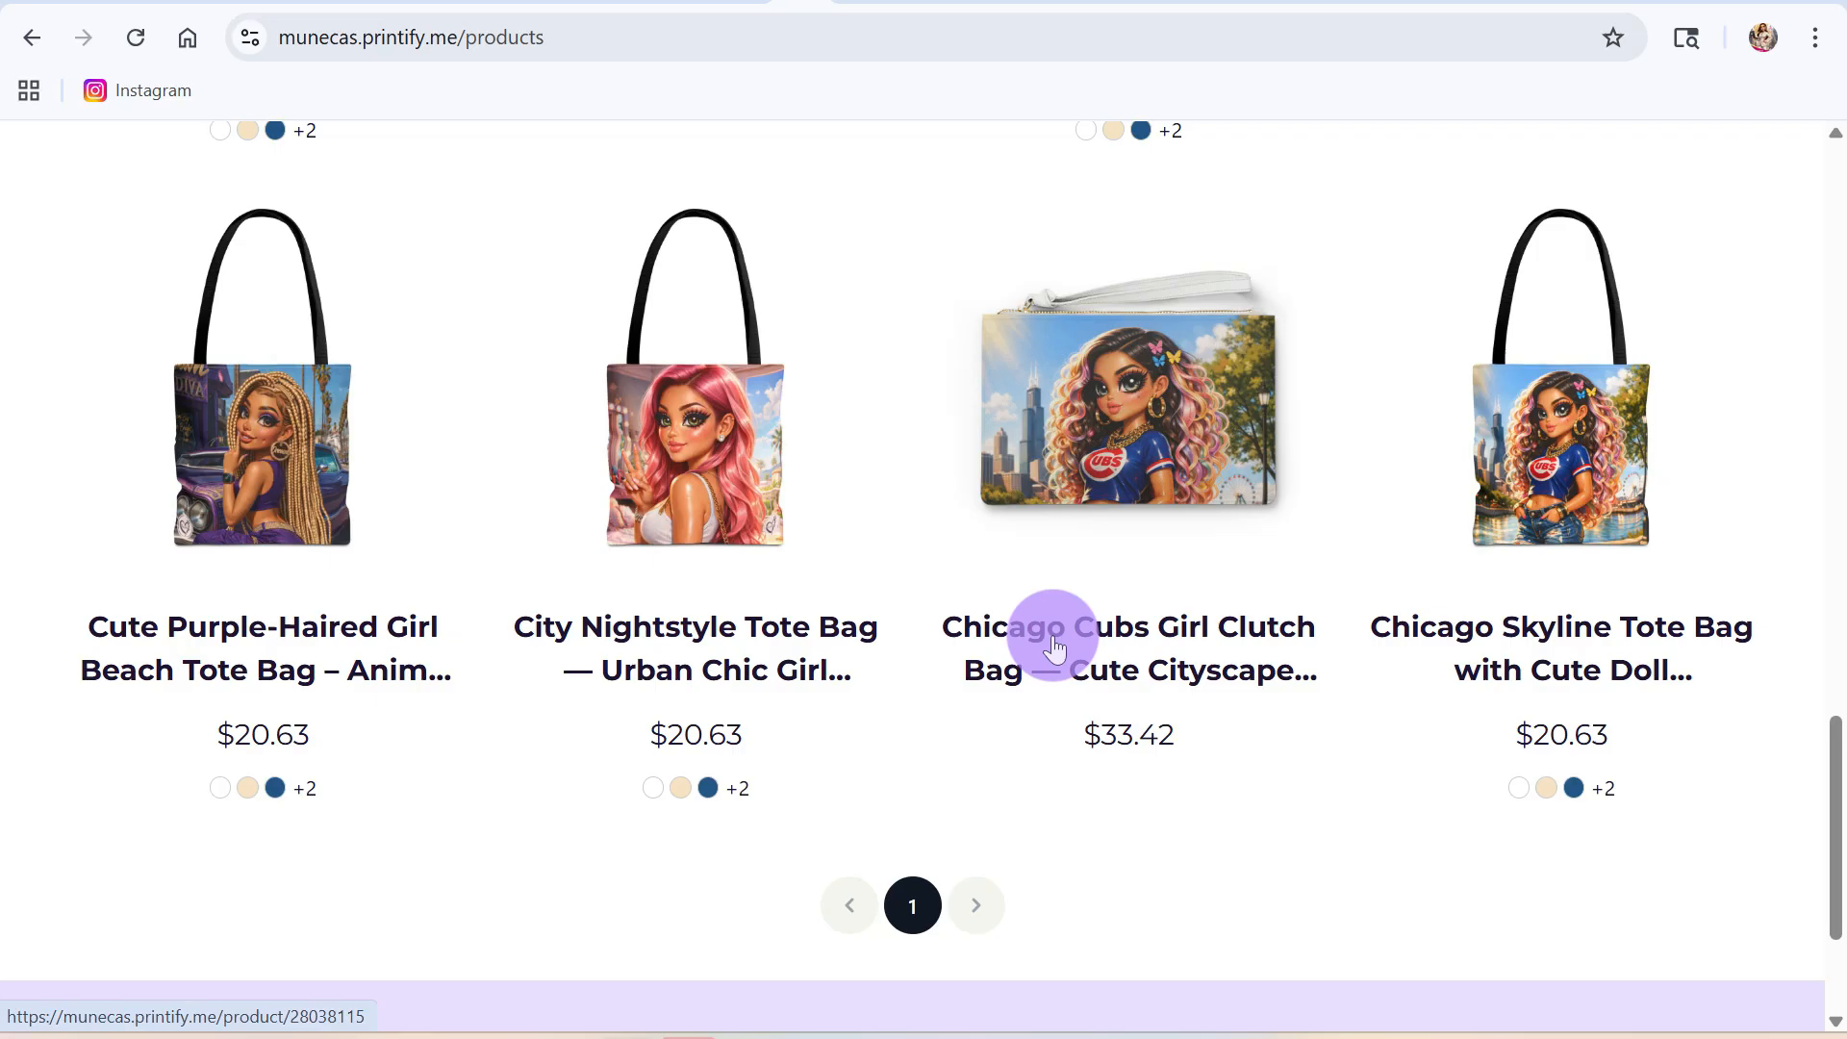
{"action": "scroll", "coordinate": [1049, 625], "scroll_direction": "up", "scroll_amount": 10}
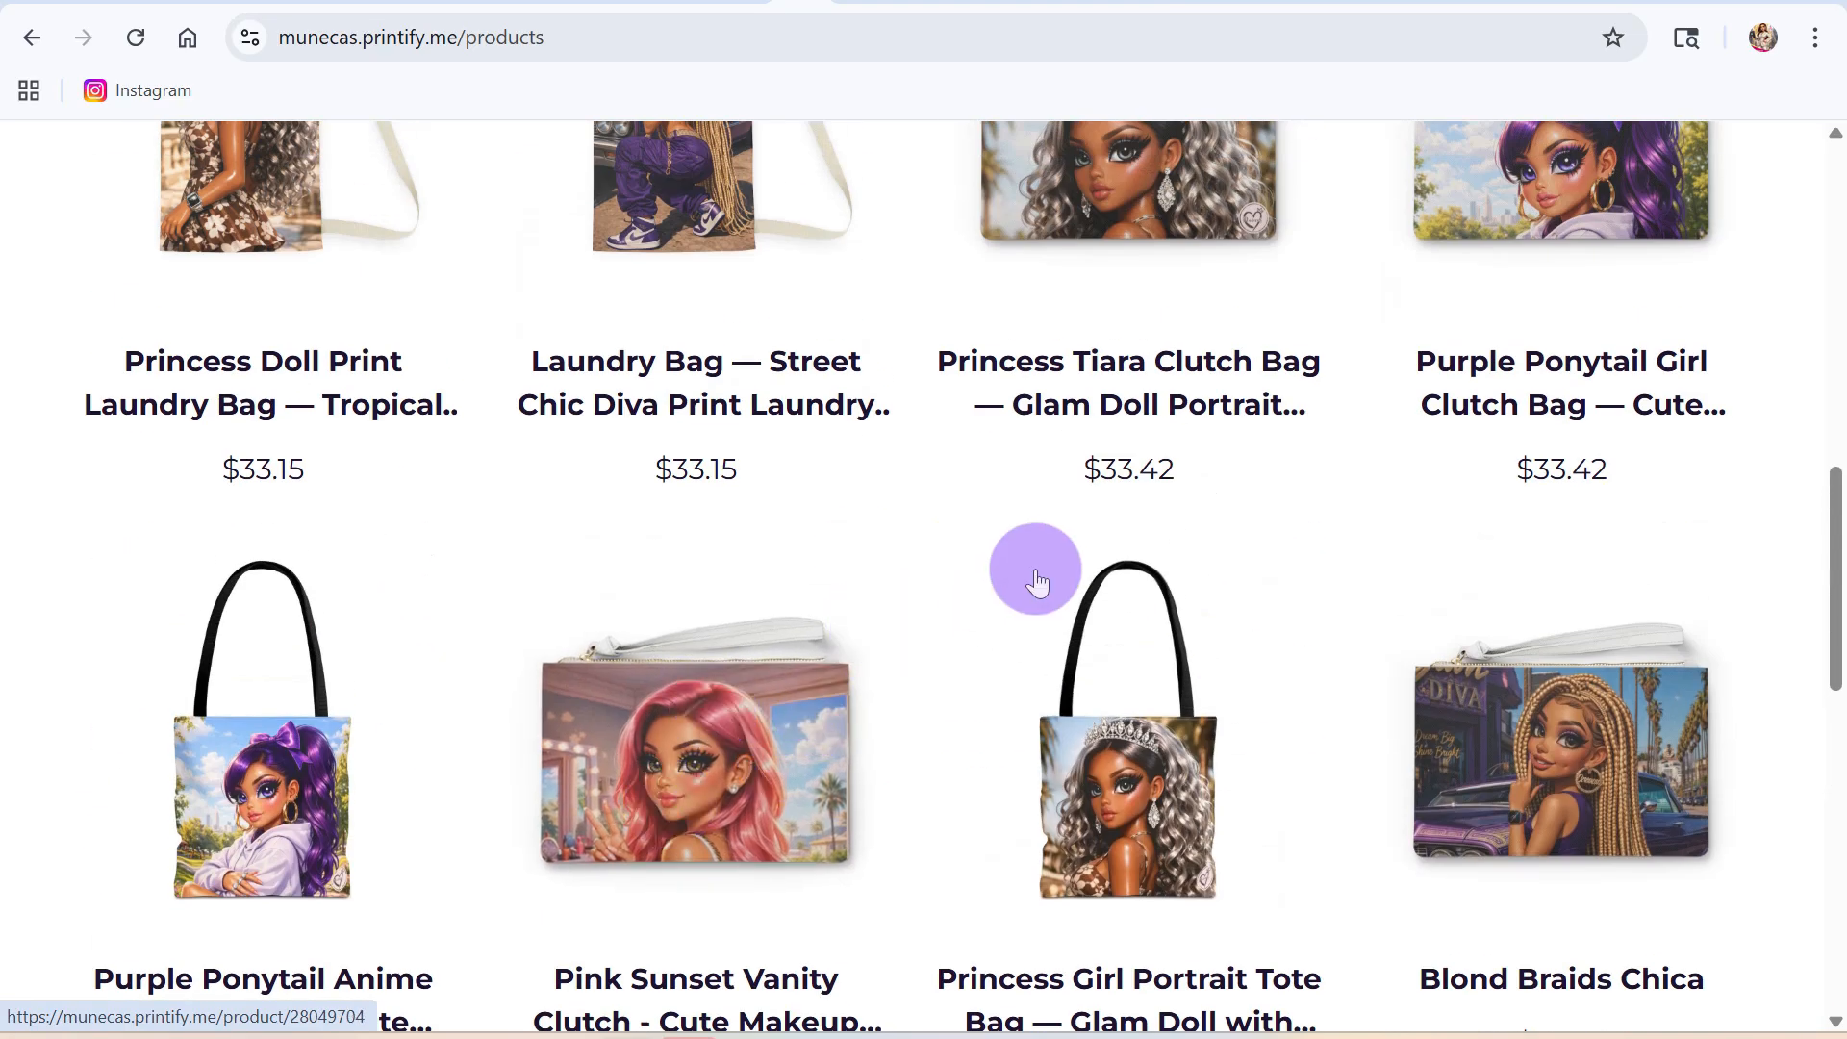
{"action": "scroll", "coordinate": [1037, 583], "scroll_direction": "up", "scroll_amount": 6}
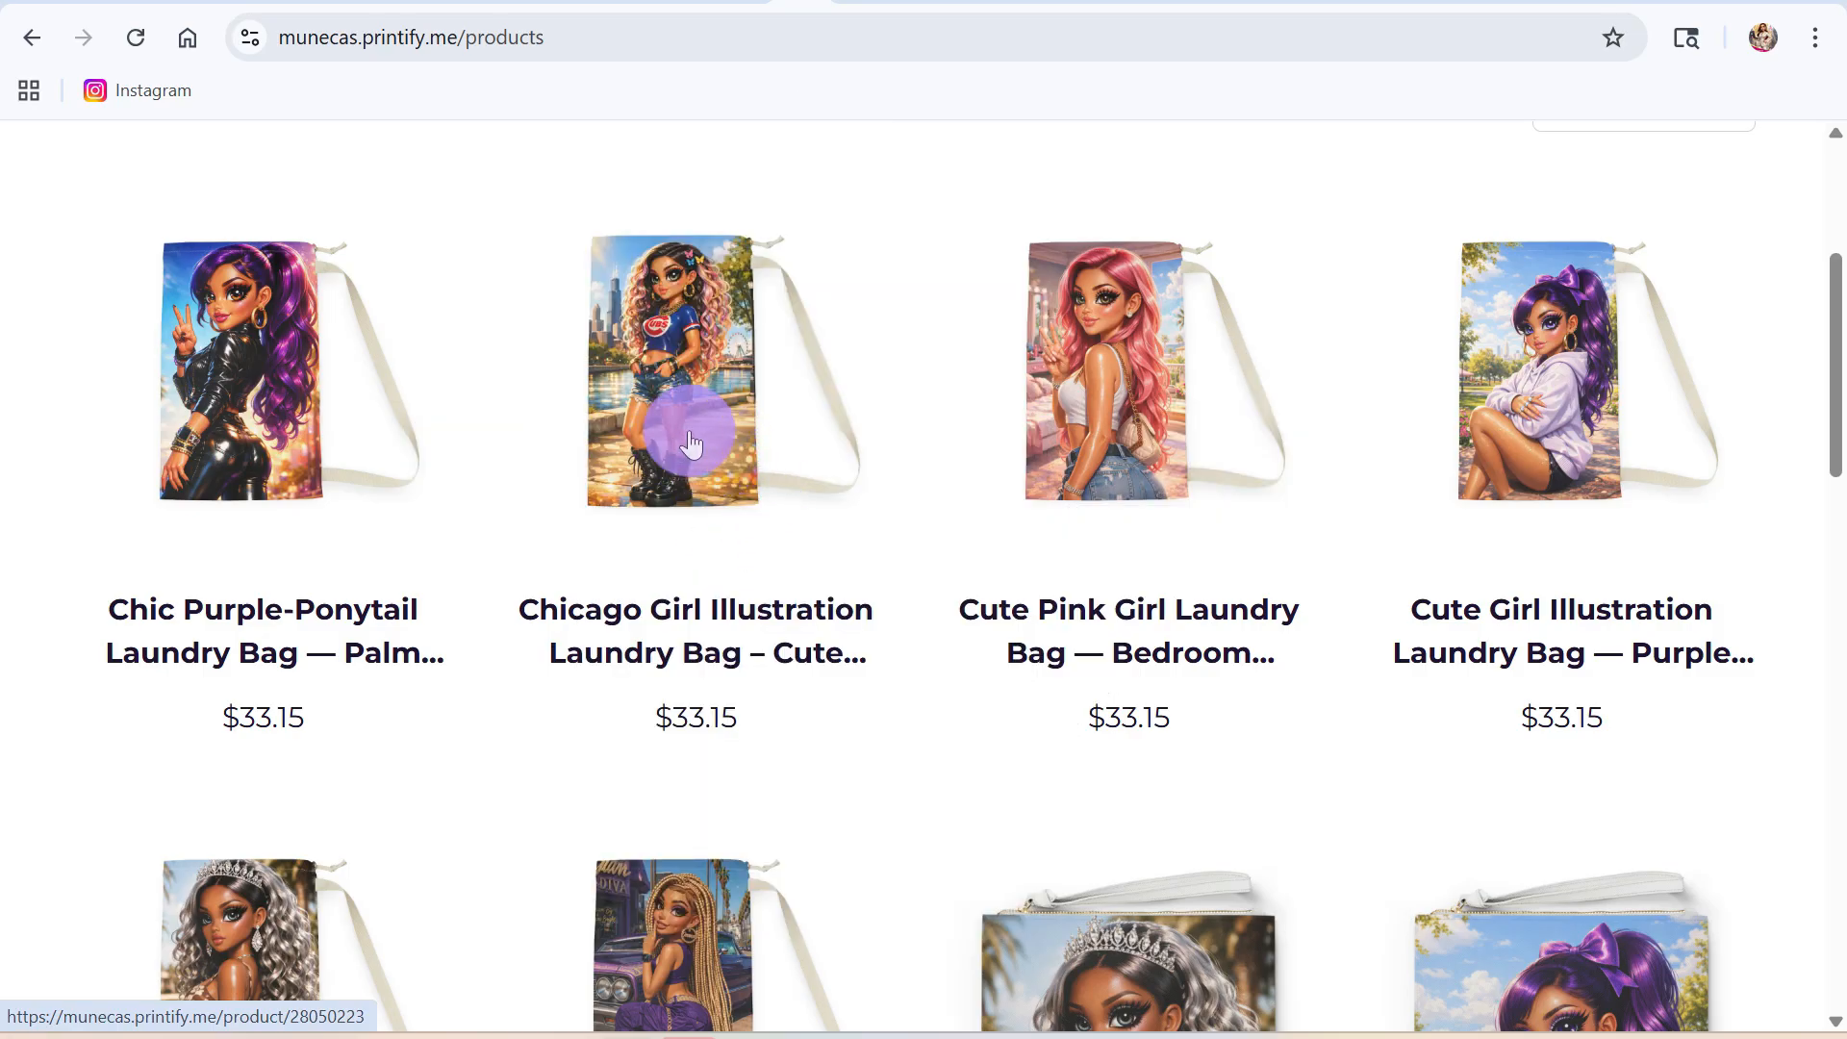
{"action": "scroll", "coordinate": [808, 476], "scroll_direction": "up", "scroll_amount": 3}
{"action": "scroll", "coordinate": [808, 481], "scroll_direction": "down", "scroll_amount": 3}
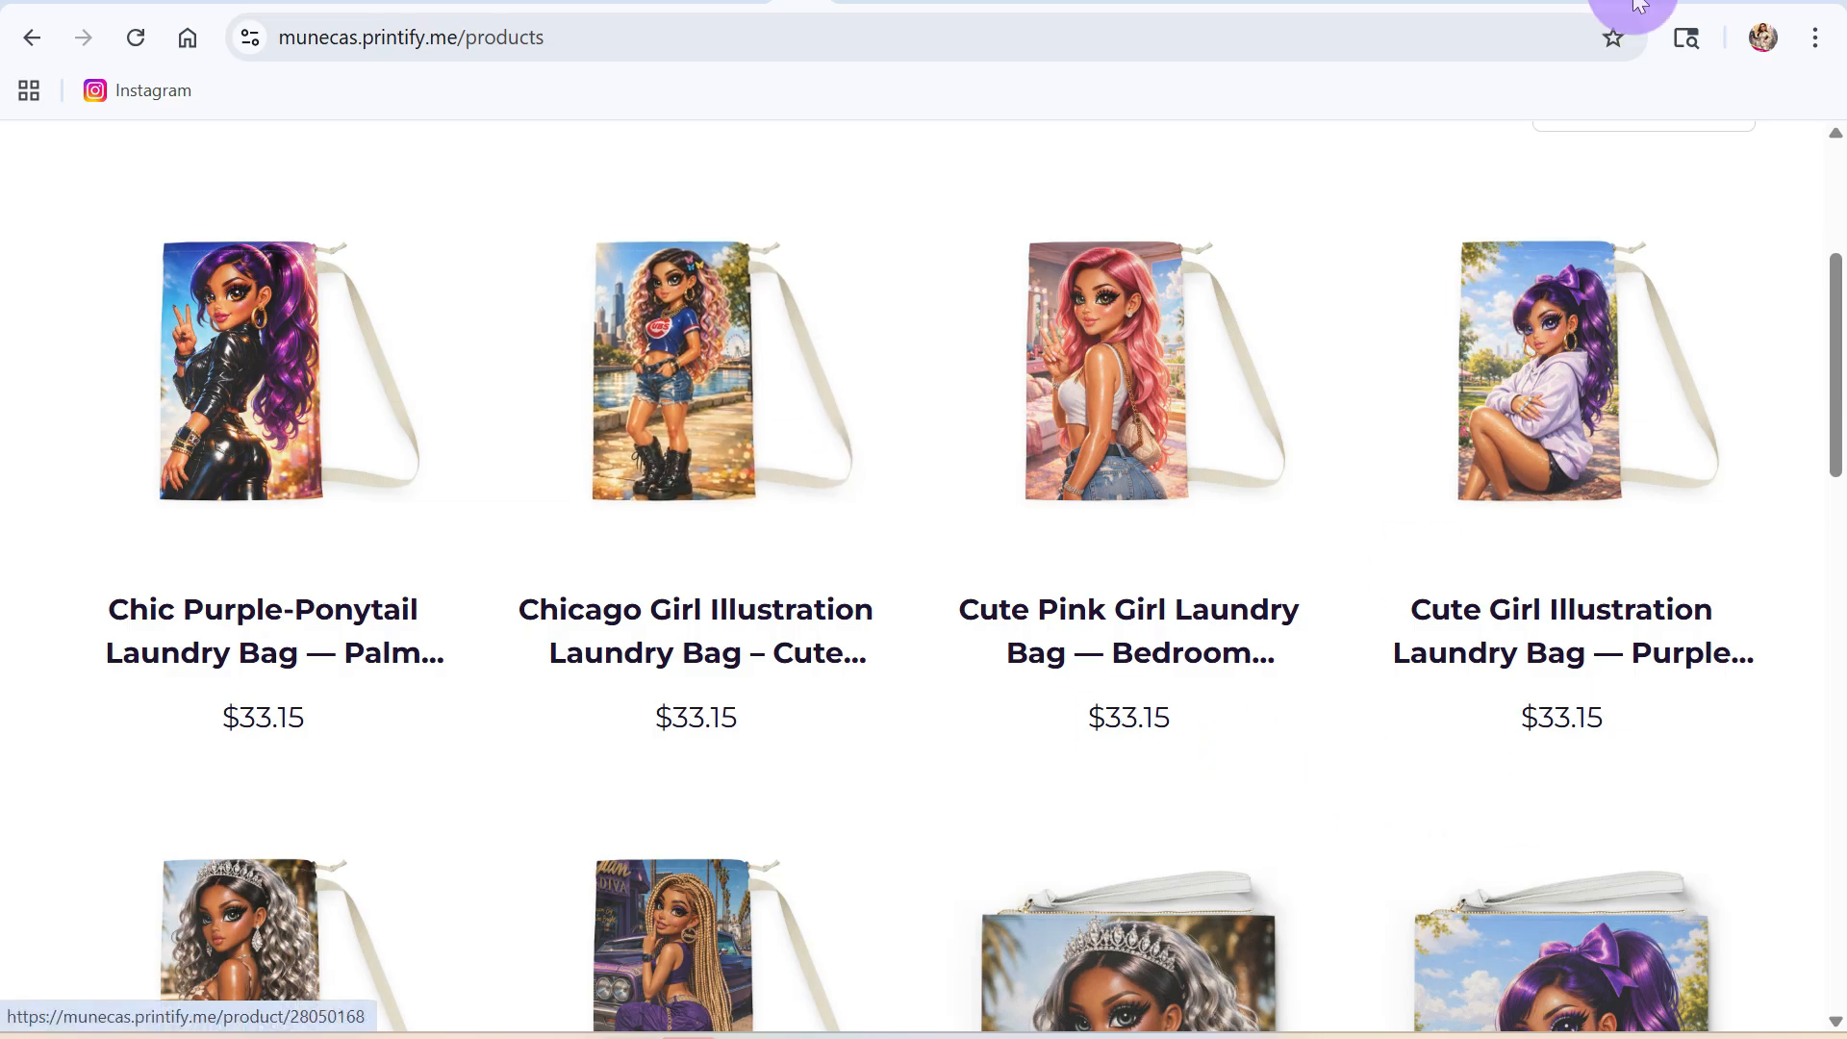
- Switch to the Imagination Art Prompt Builder site, enter the passcode and log in
{"action": "left_click", "coordinate": [1682, 3]}
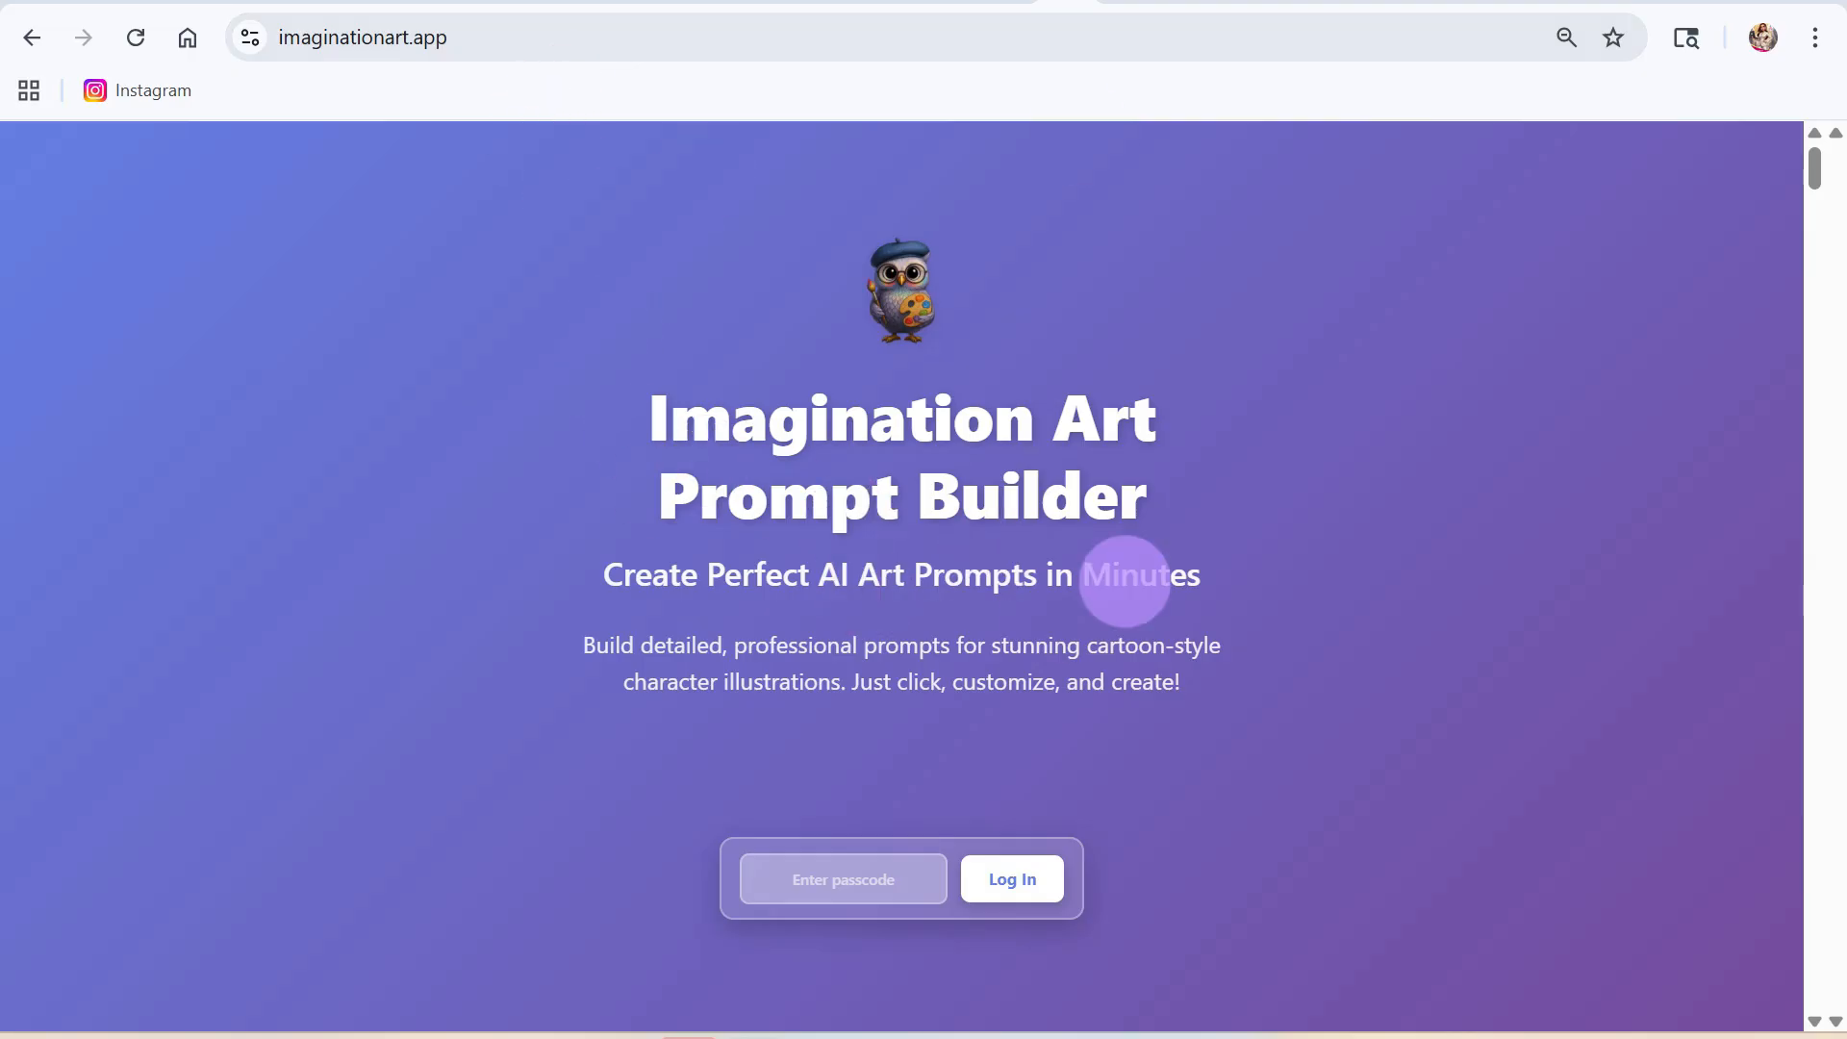
{"action": "left_click", "coordinate": [825, 871]}
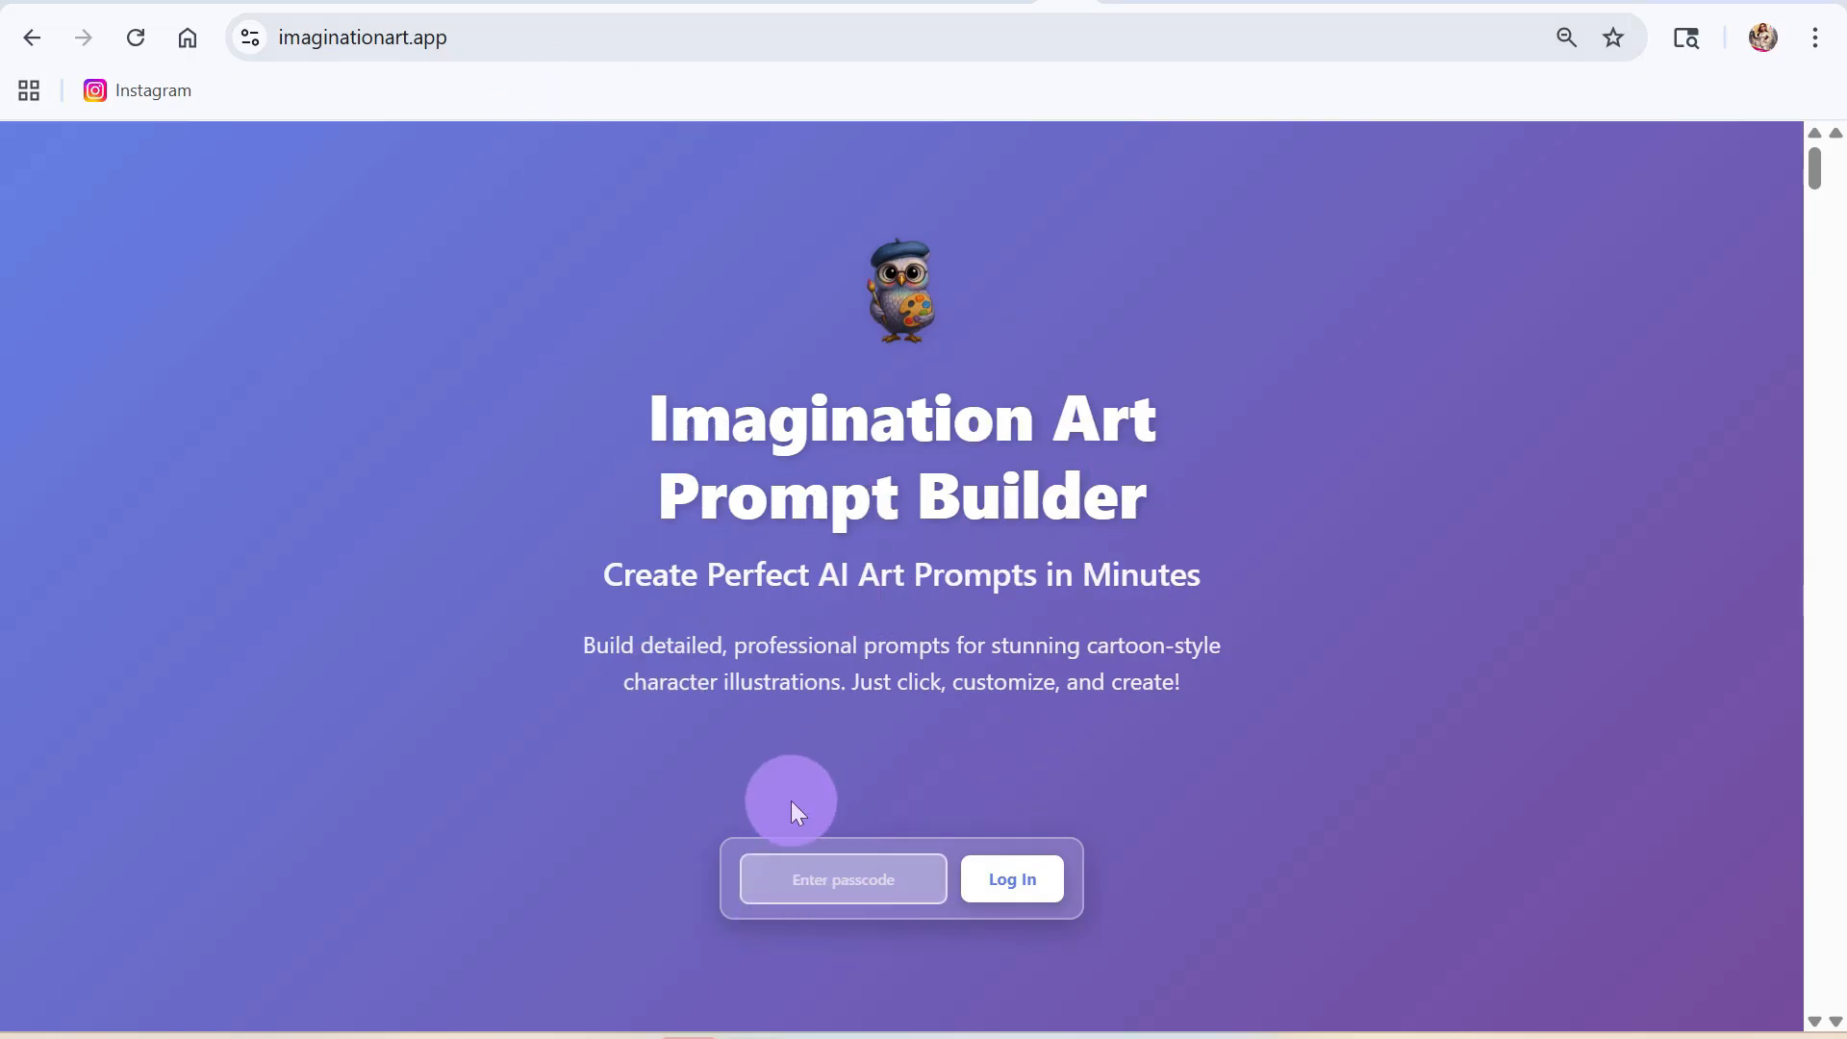
{"action": "type", "text": "••••"}
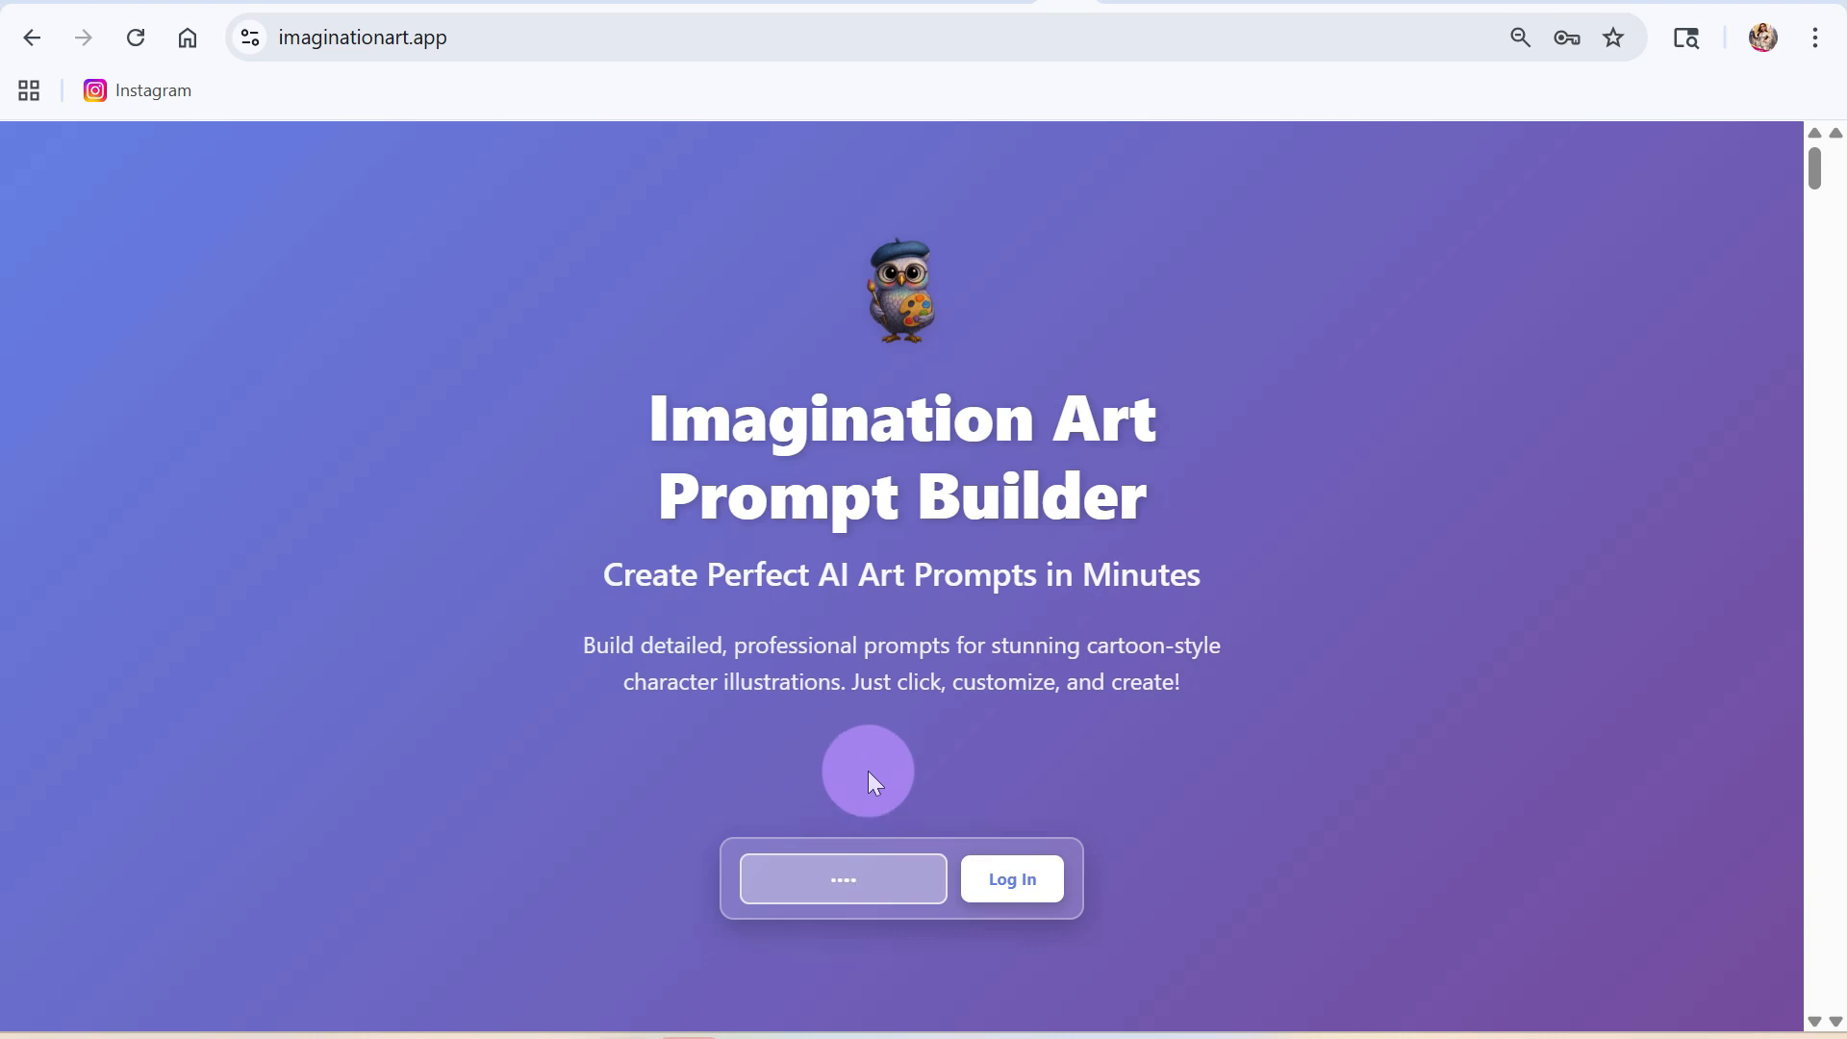
{"action": "left_click", "coordinate": [1010, 878]}
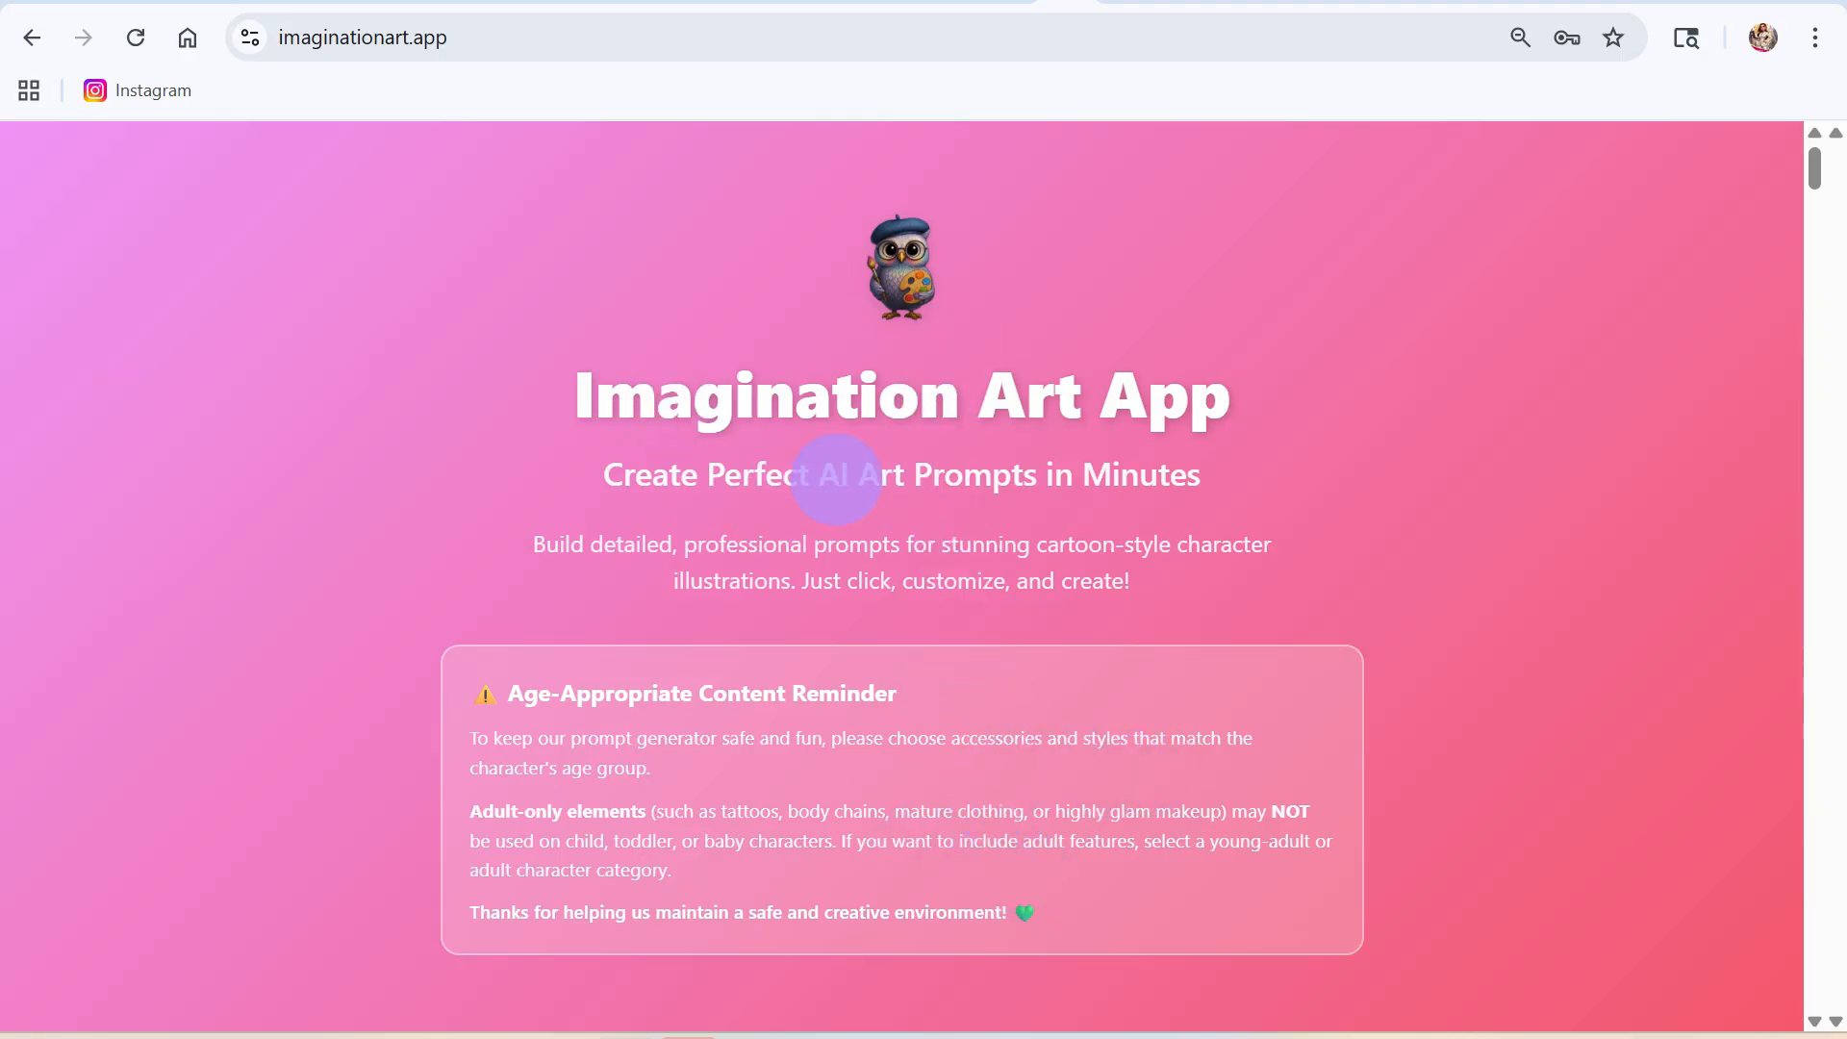
- Review the age-appropriate content reminder and the available Quick Start Templates
{"action": "scroll", "coordinate": [760, 722], "scroll_direction": "down", "scroll_amount": 3}
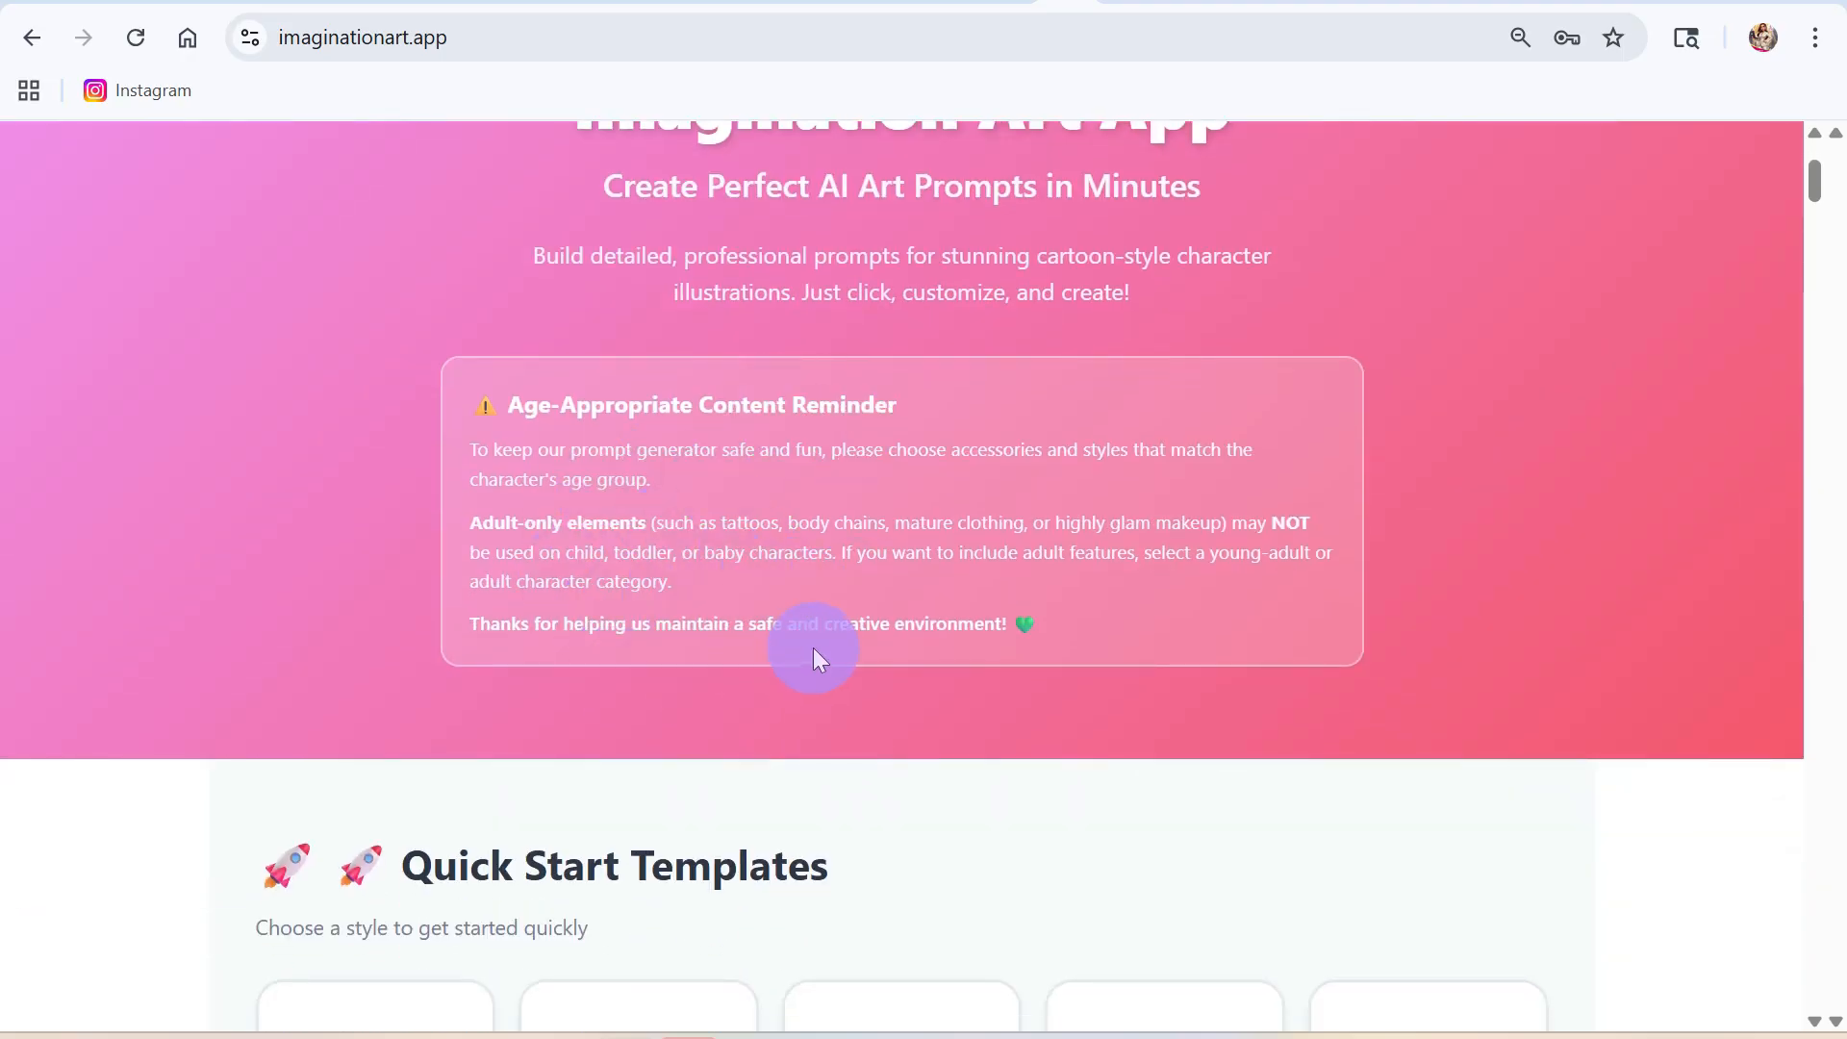
{"action": "scroll", "coordinate": [812, 648], "scroll_direction": "down", "scroll_amount": 2}
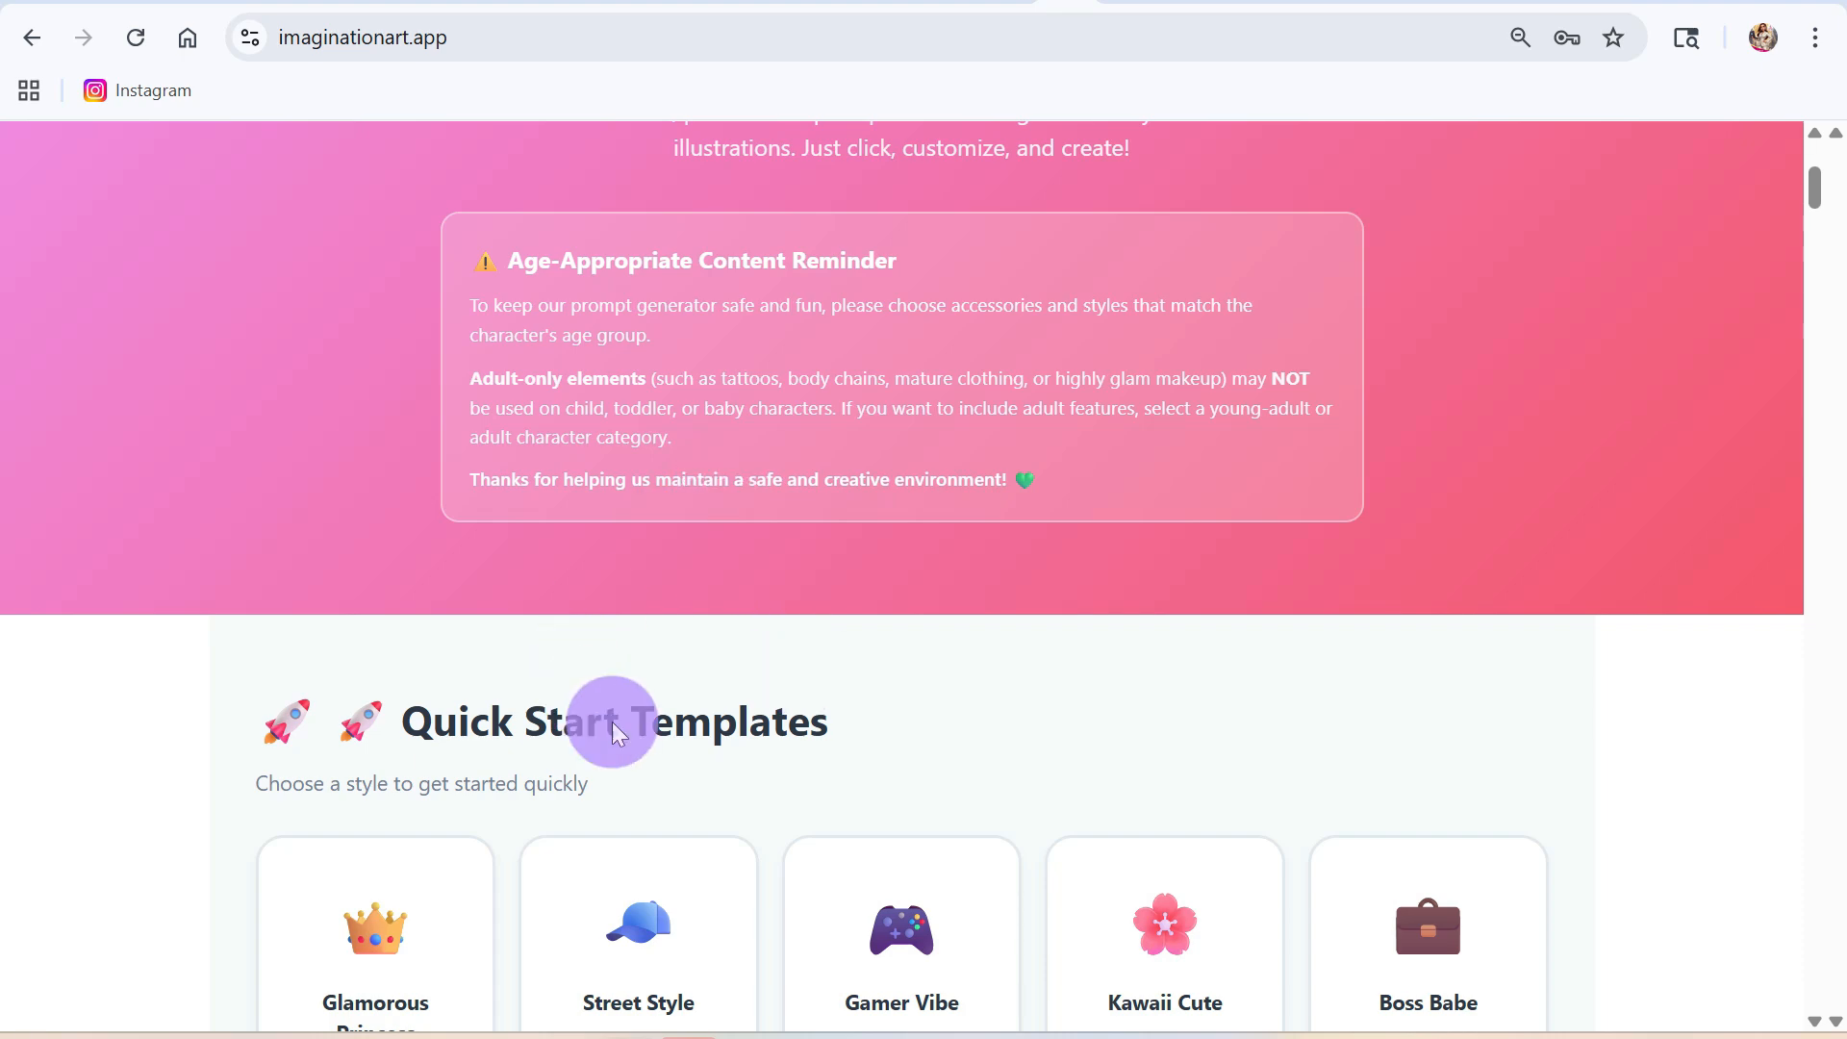
{"action": "scroll", "coordinate": [763, 770], "scroll_direction": "down", "scroll_amount": 5}
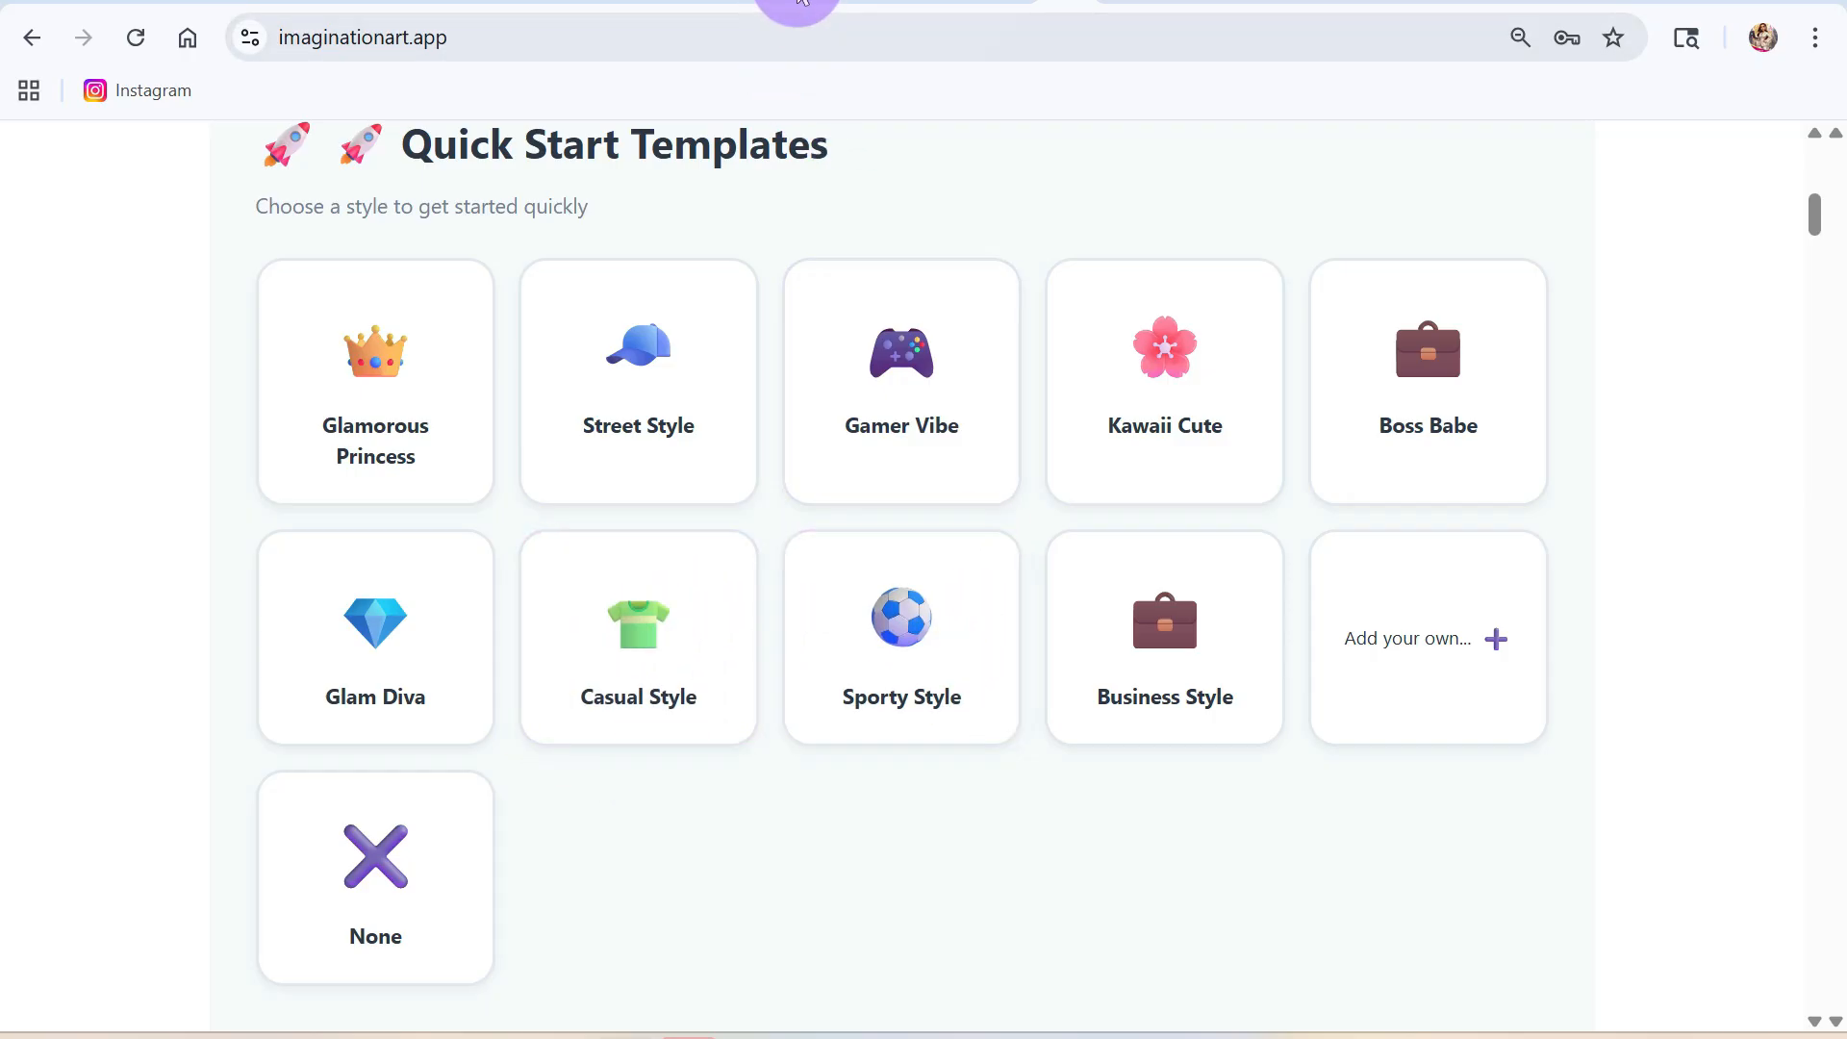
- Go back to the Muñecas store page and look over the doll designs on the bags again
{"action": "left_click", "coordinate": [798, 3]}
{"action": "scroll", "coordinate": [795, 640], "scroll_direction": "down", "scroll_amount": 5}
{"action": "scroll", "coordinate": [795, 641], "scroll_direction": "up", "scroll_amount": 3}
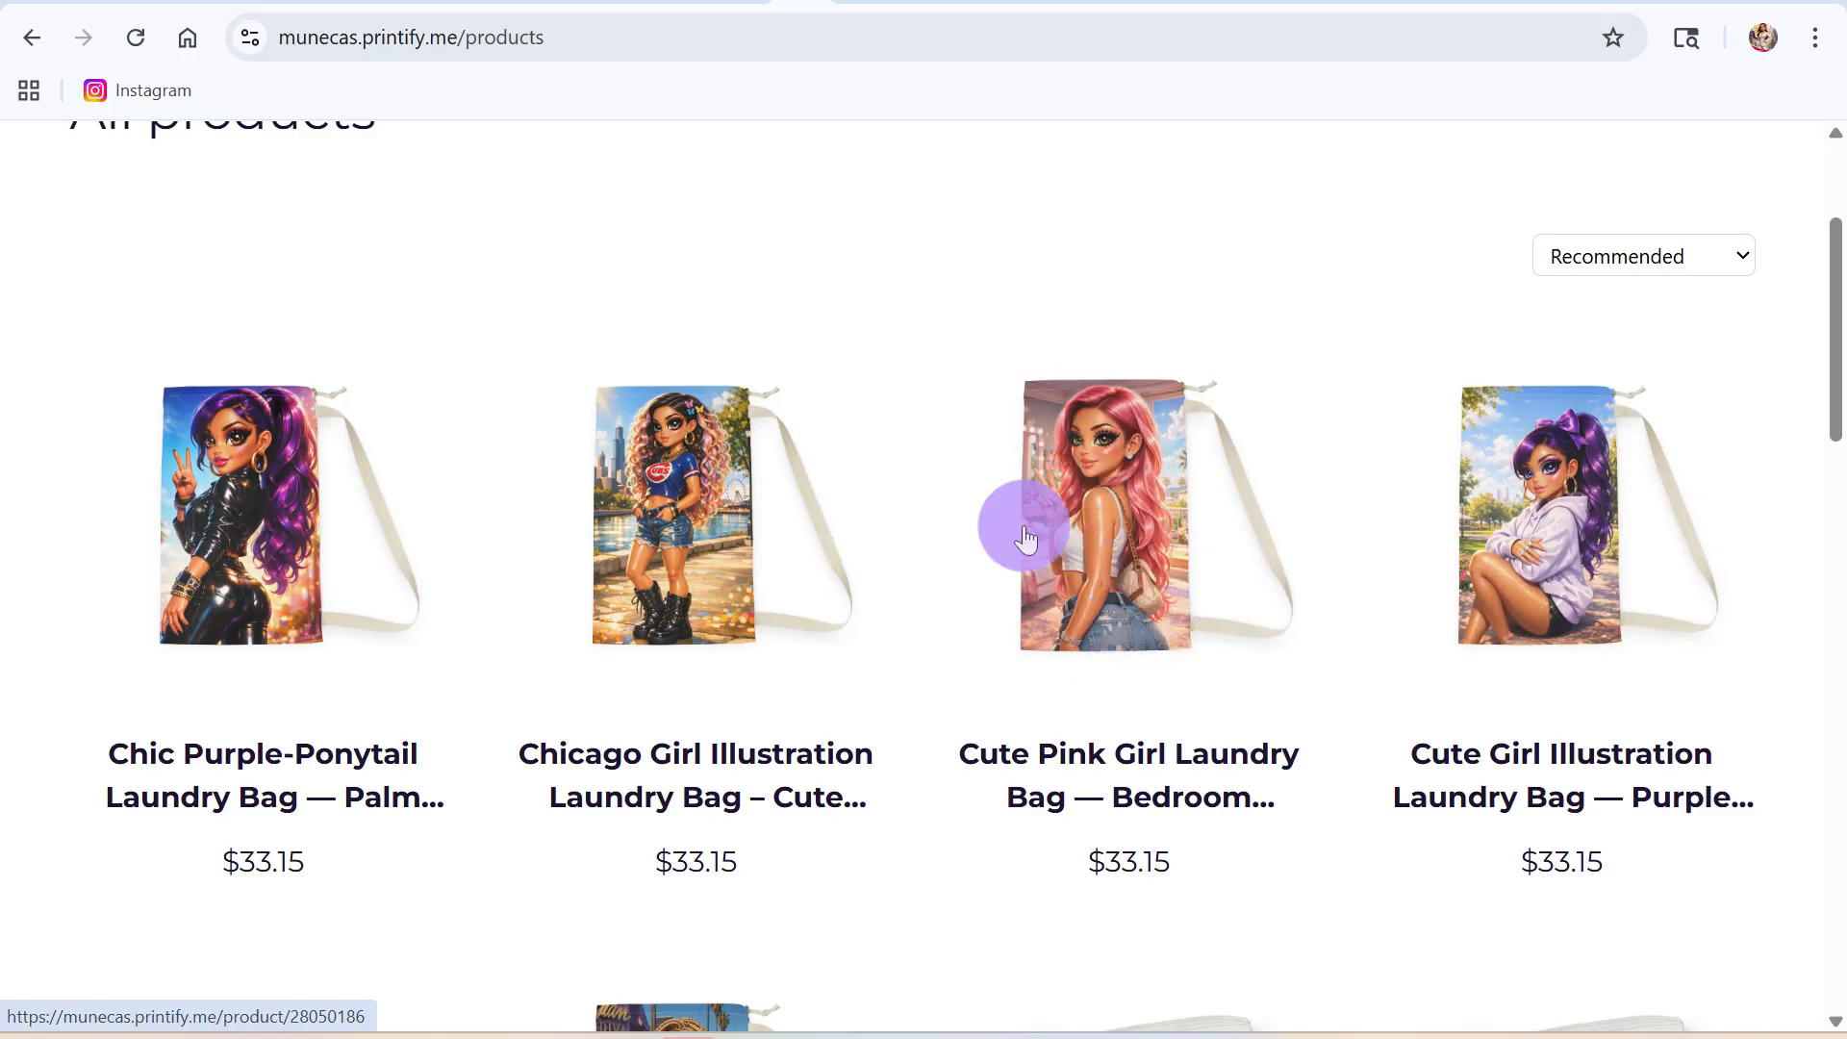
{"action": "scroll", "coordinate": [914, 647], "scroll_direction": "down", "scroll_amount": 5}
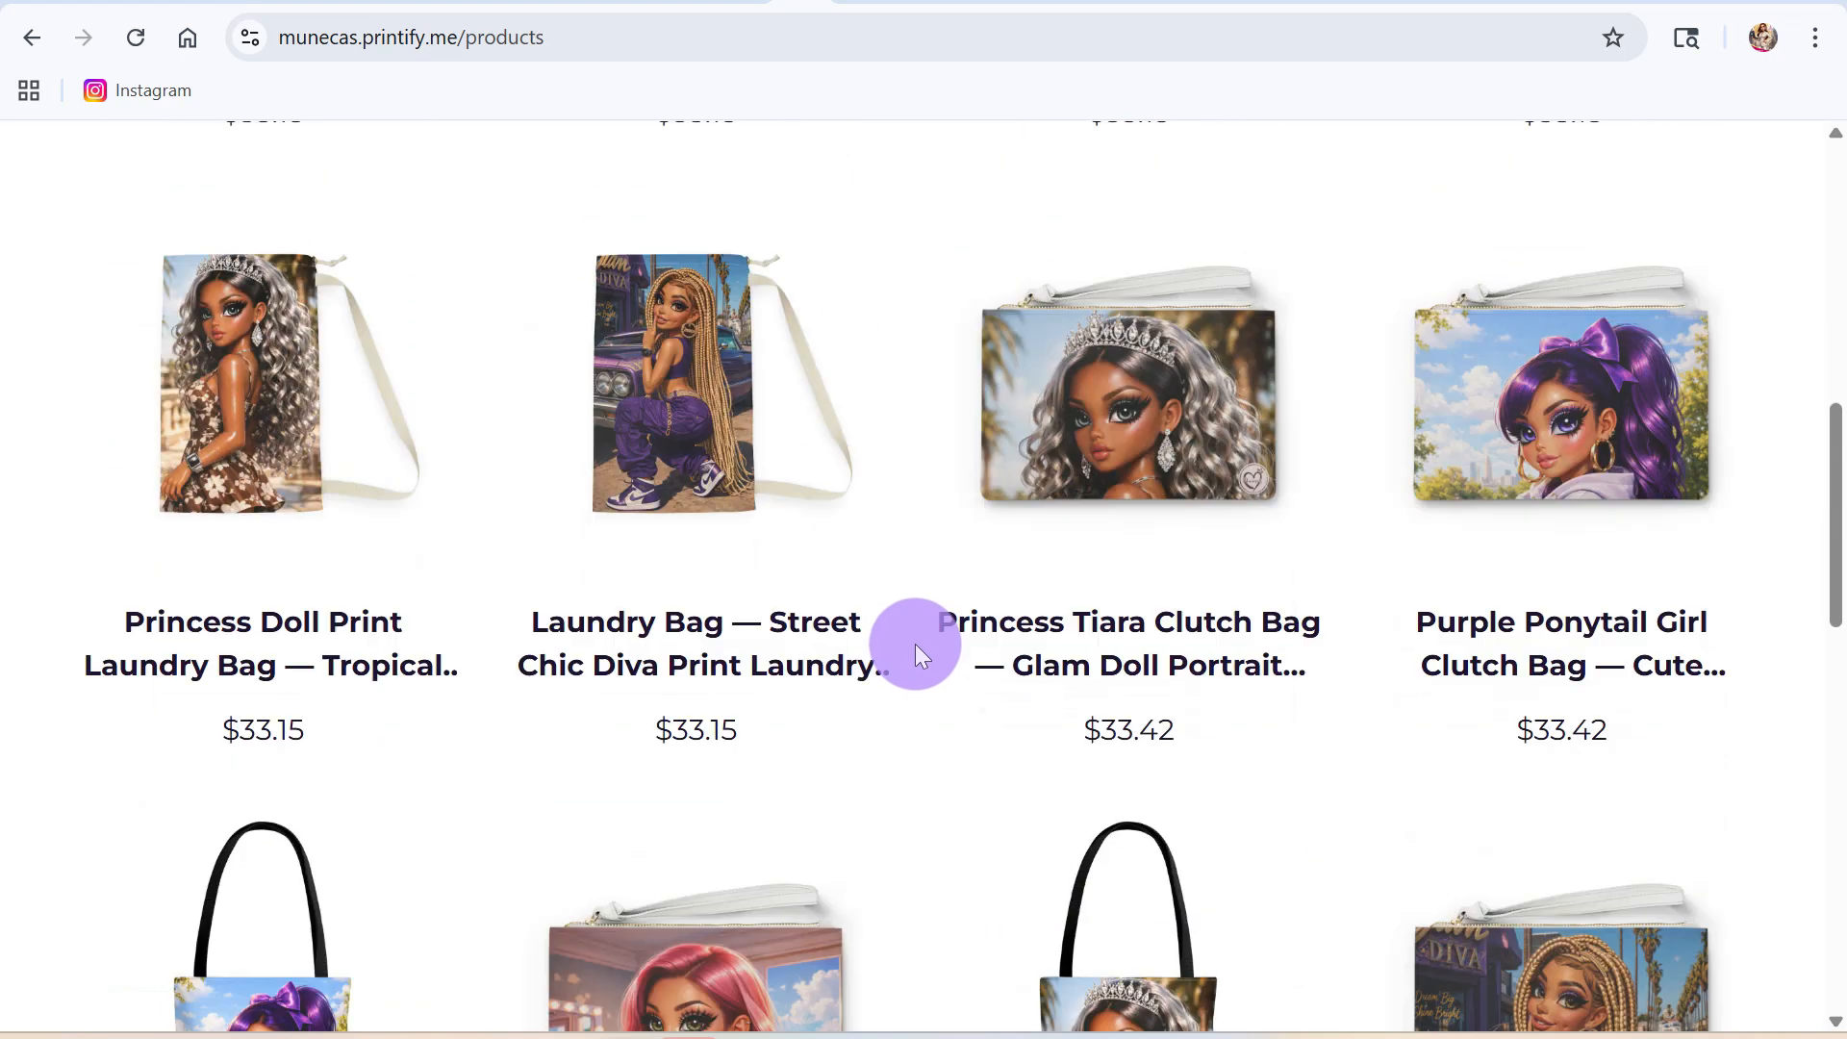
{"action": "scroll", "coordinate": [914, 644], "scroll_direction": "down", "scroll_amount": 5}
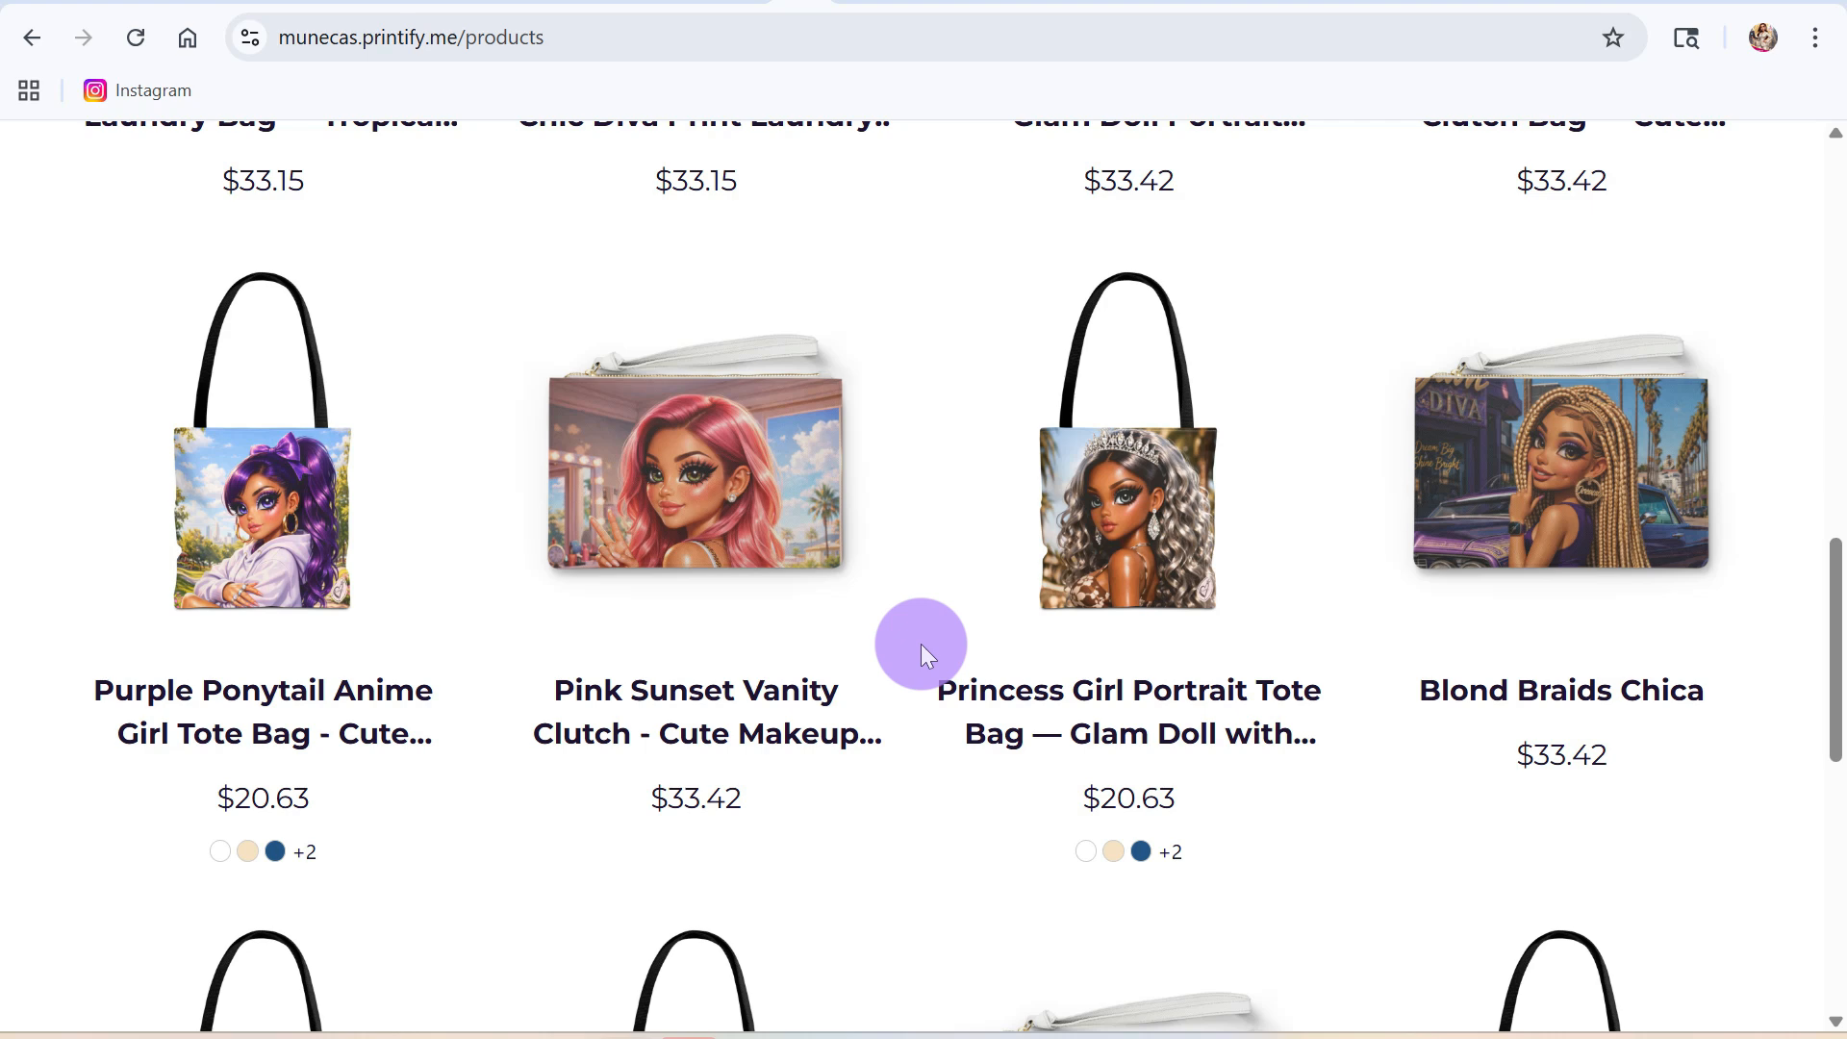
{"action": "scroll", "coordinate": [938, 659], "scroll_direction": "down", "scroll_amount": 1}
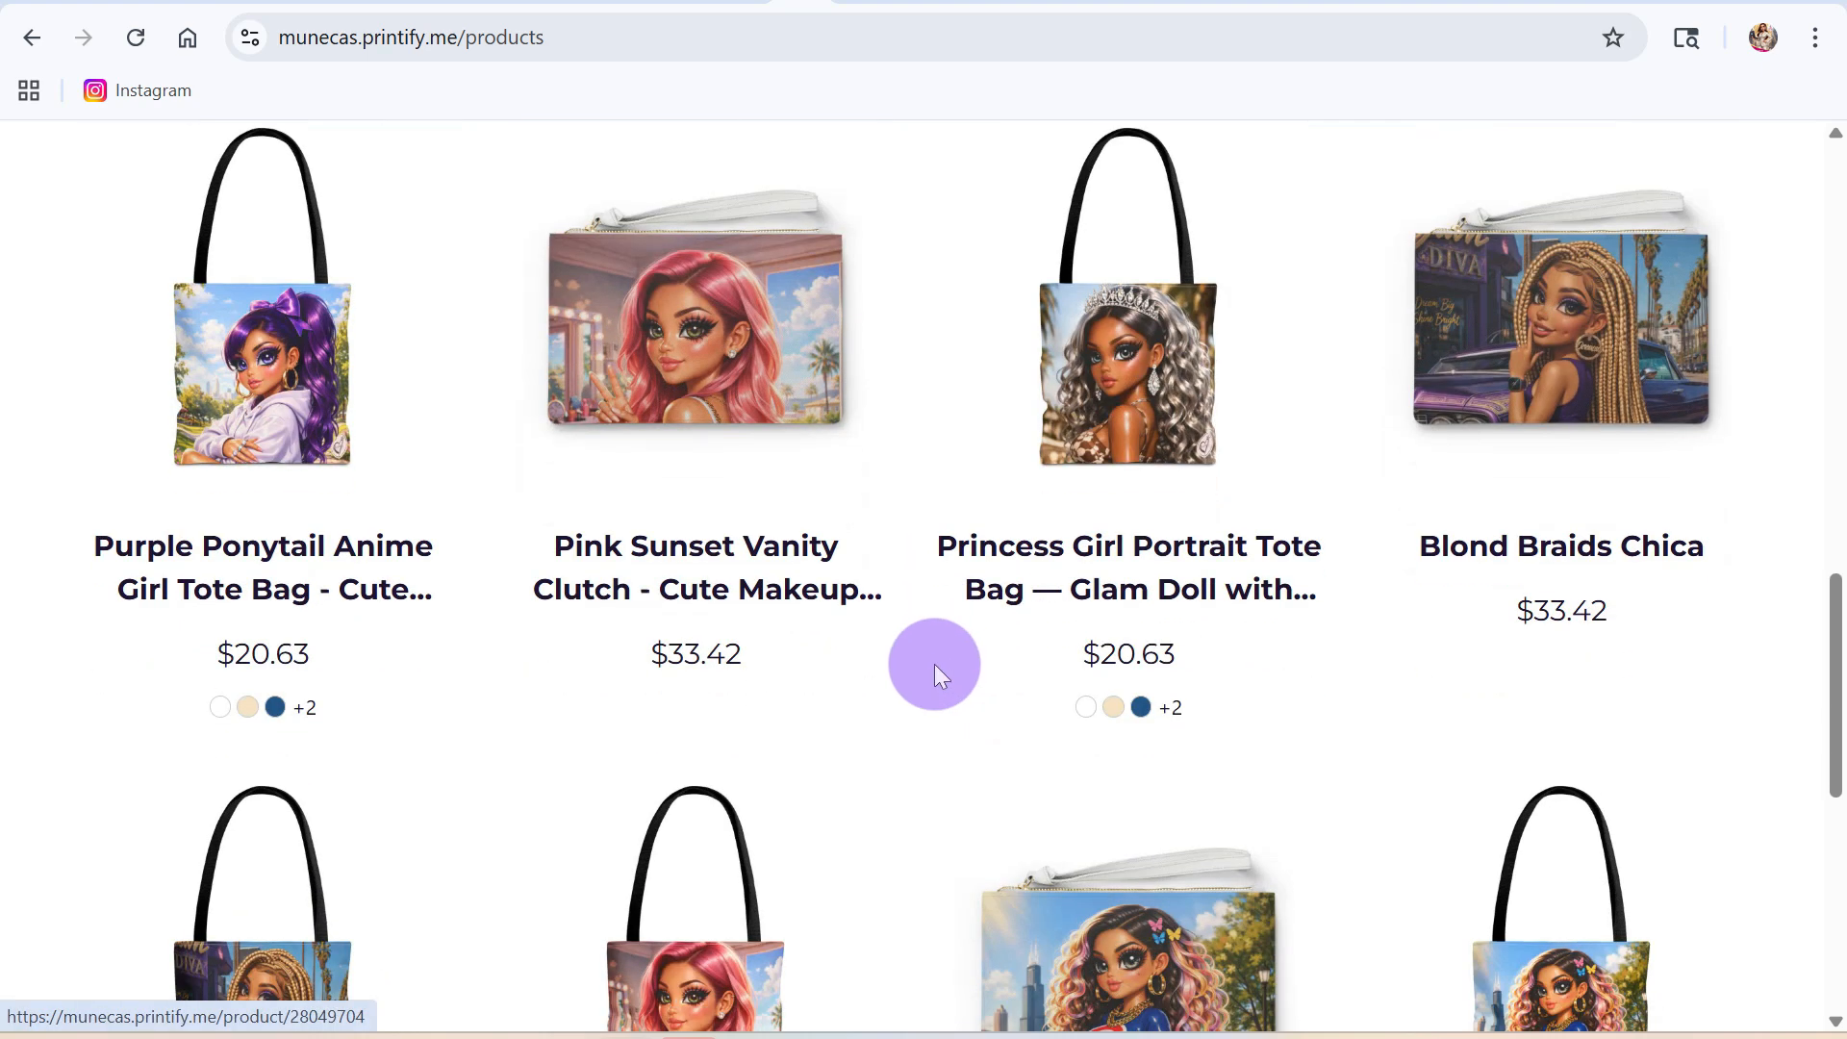
- Return to the Imagination Art site and choose the Glam Diva template and the Precious moments-inspired cartoon type
{"action": "left_click", "coordinate": [1075, 2]}
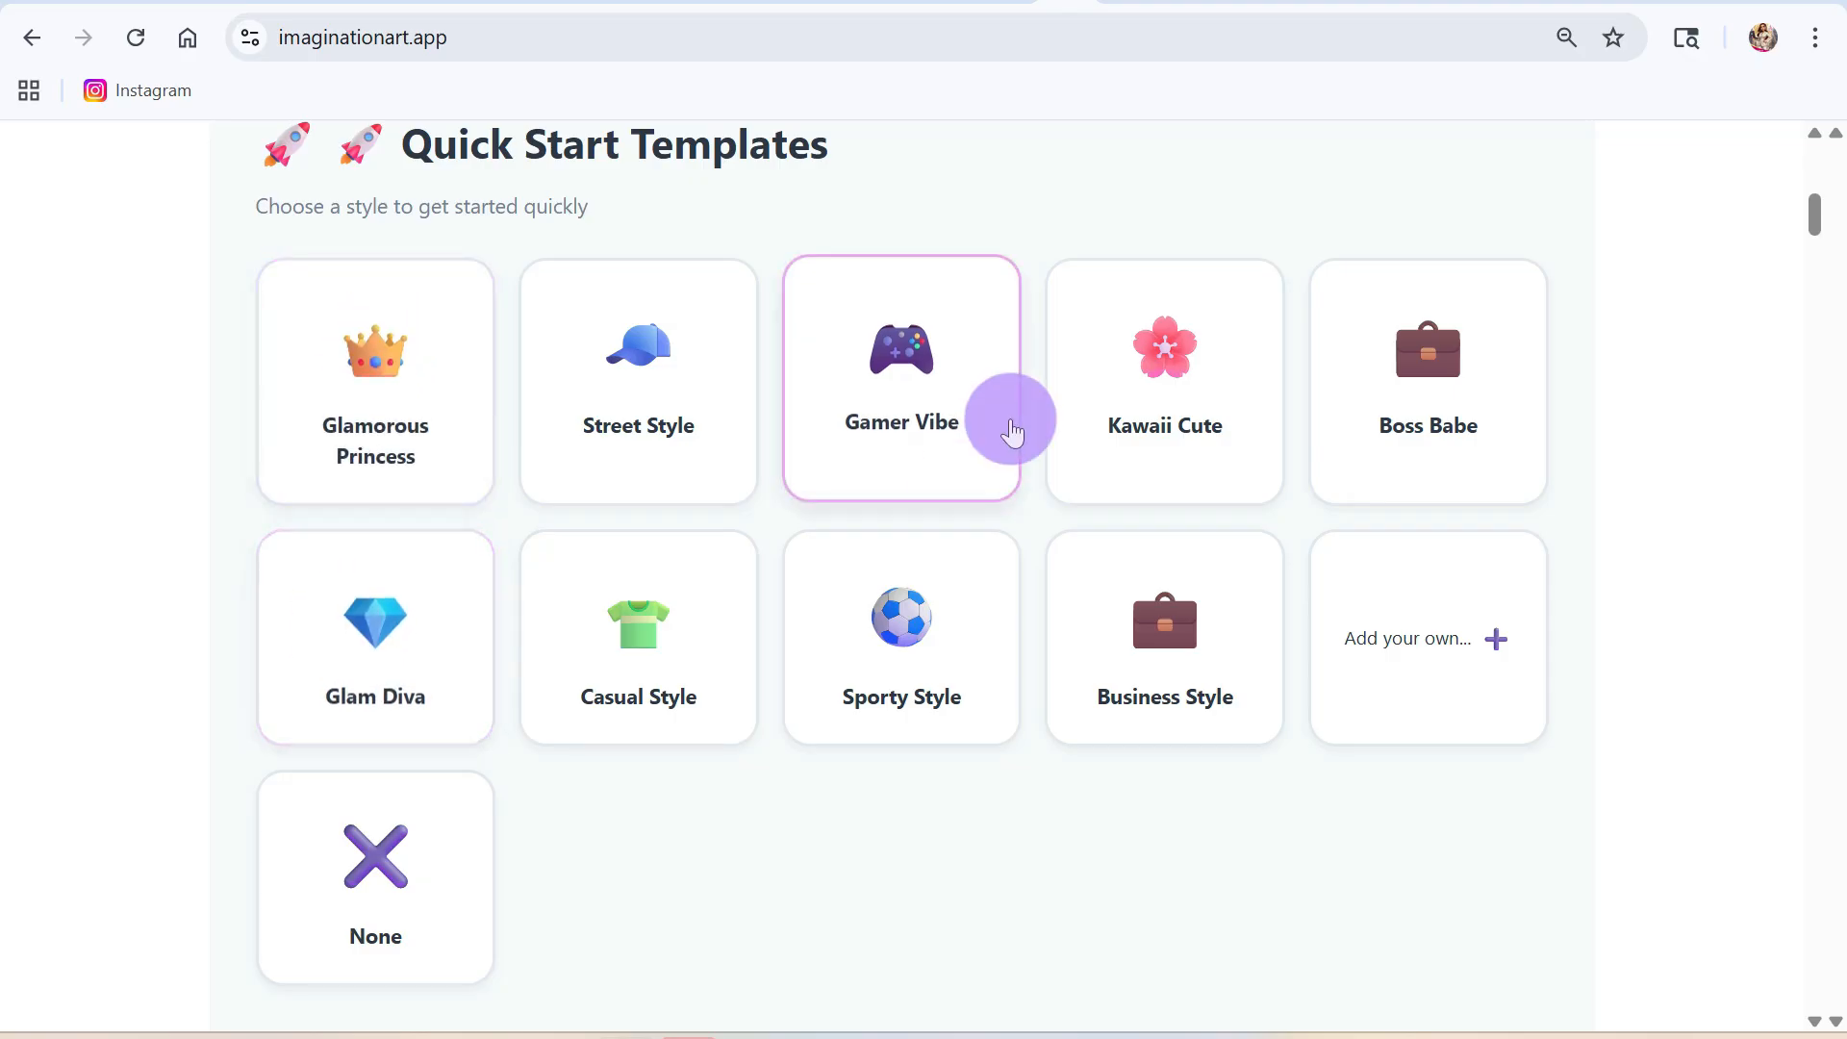
{"action": "left_click", "coordinate": [295, 657]}
{"action": "scroll", "coordinate": [583, 702], "scroll_direction": "down", "scroll_amount": 10}
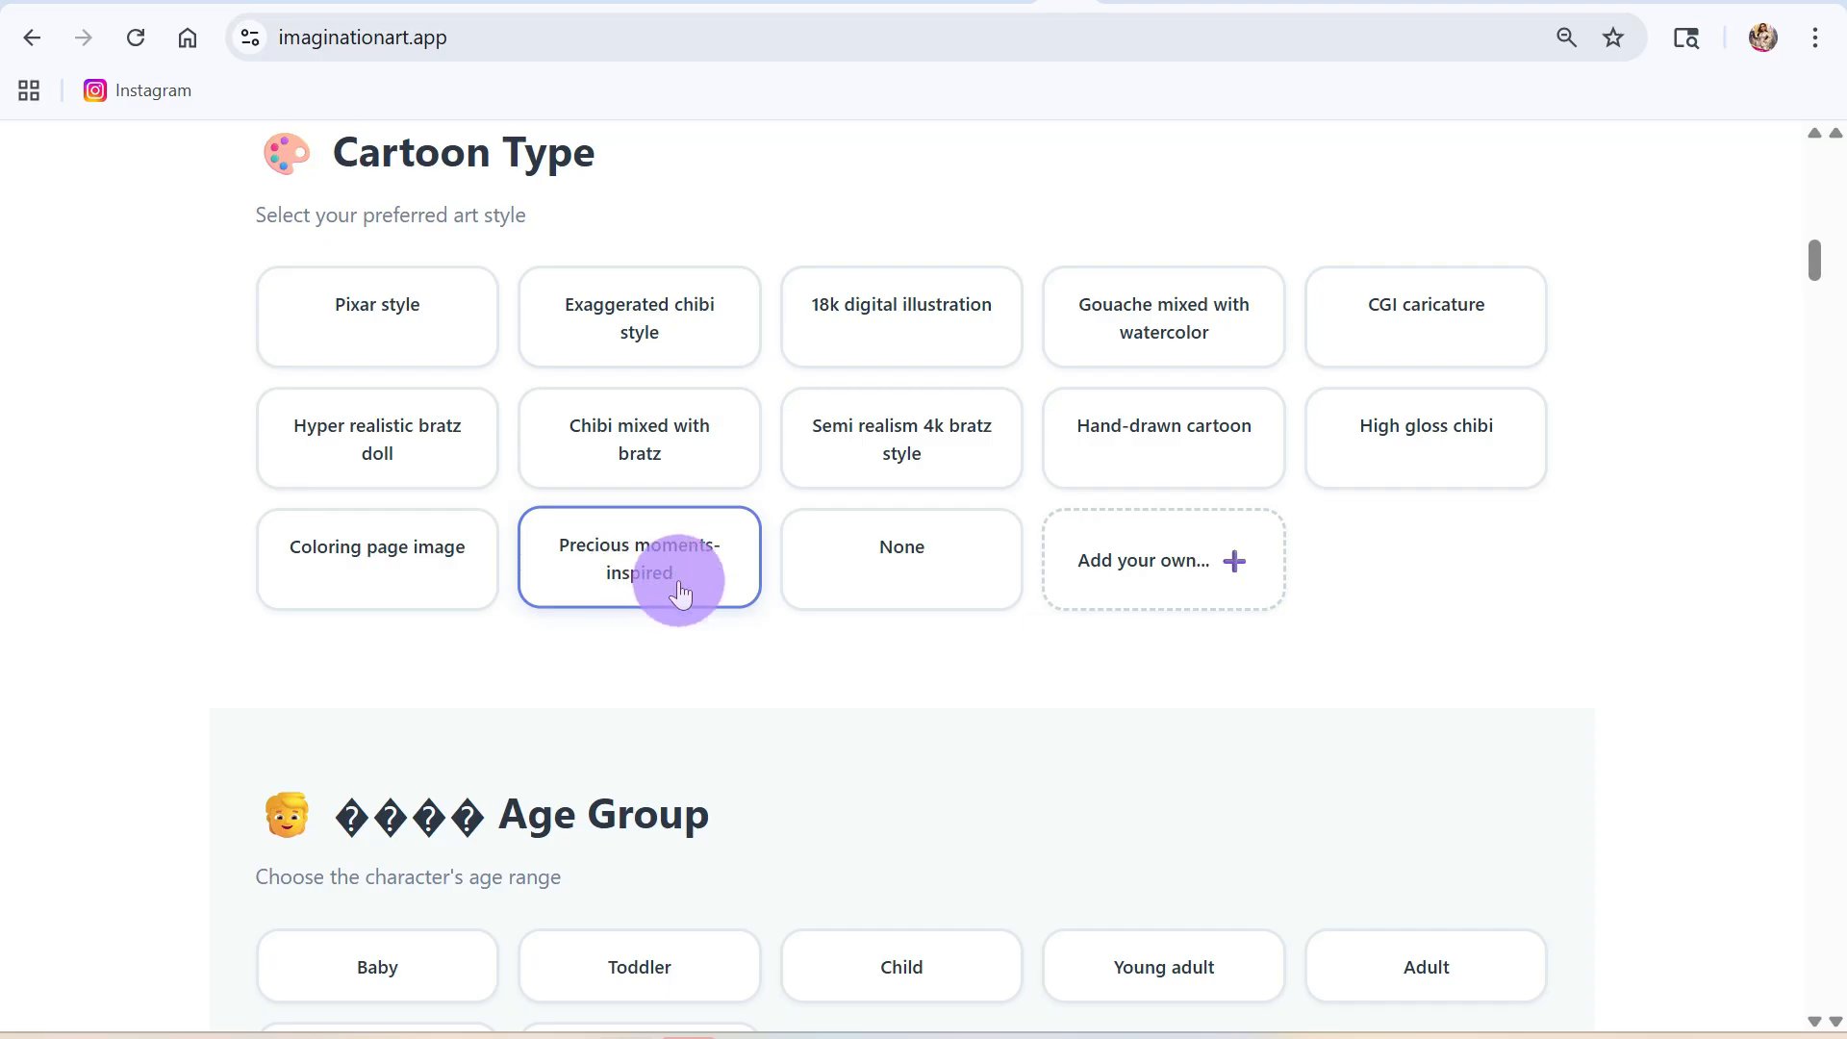
{"action": "left_click", "coordinate": [633, 570]}
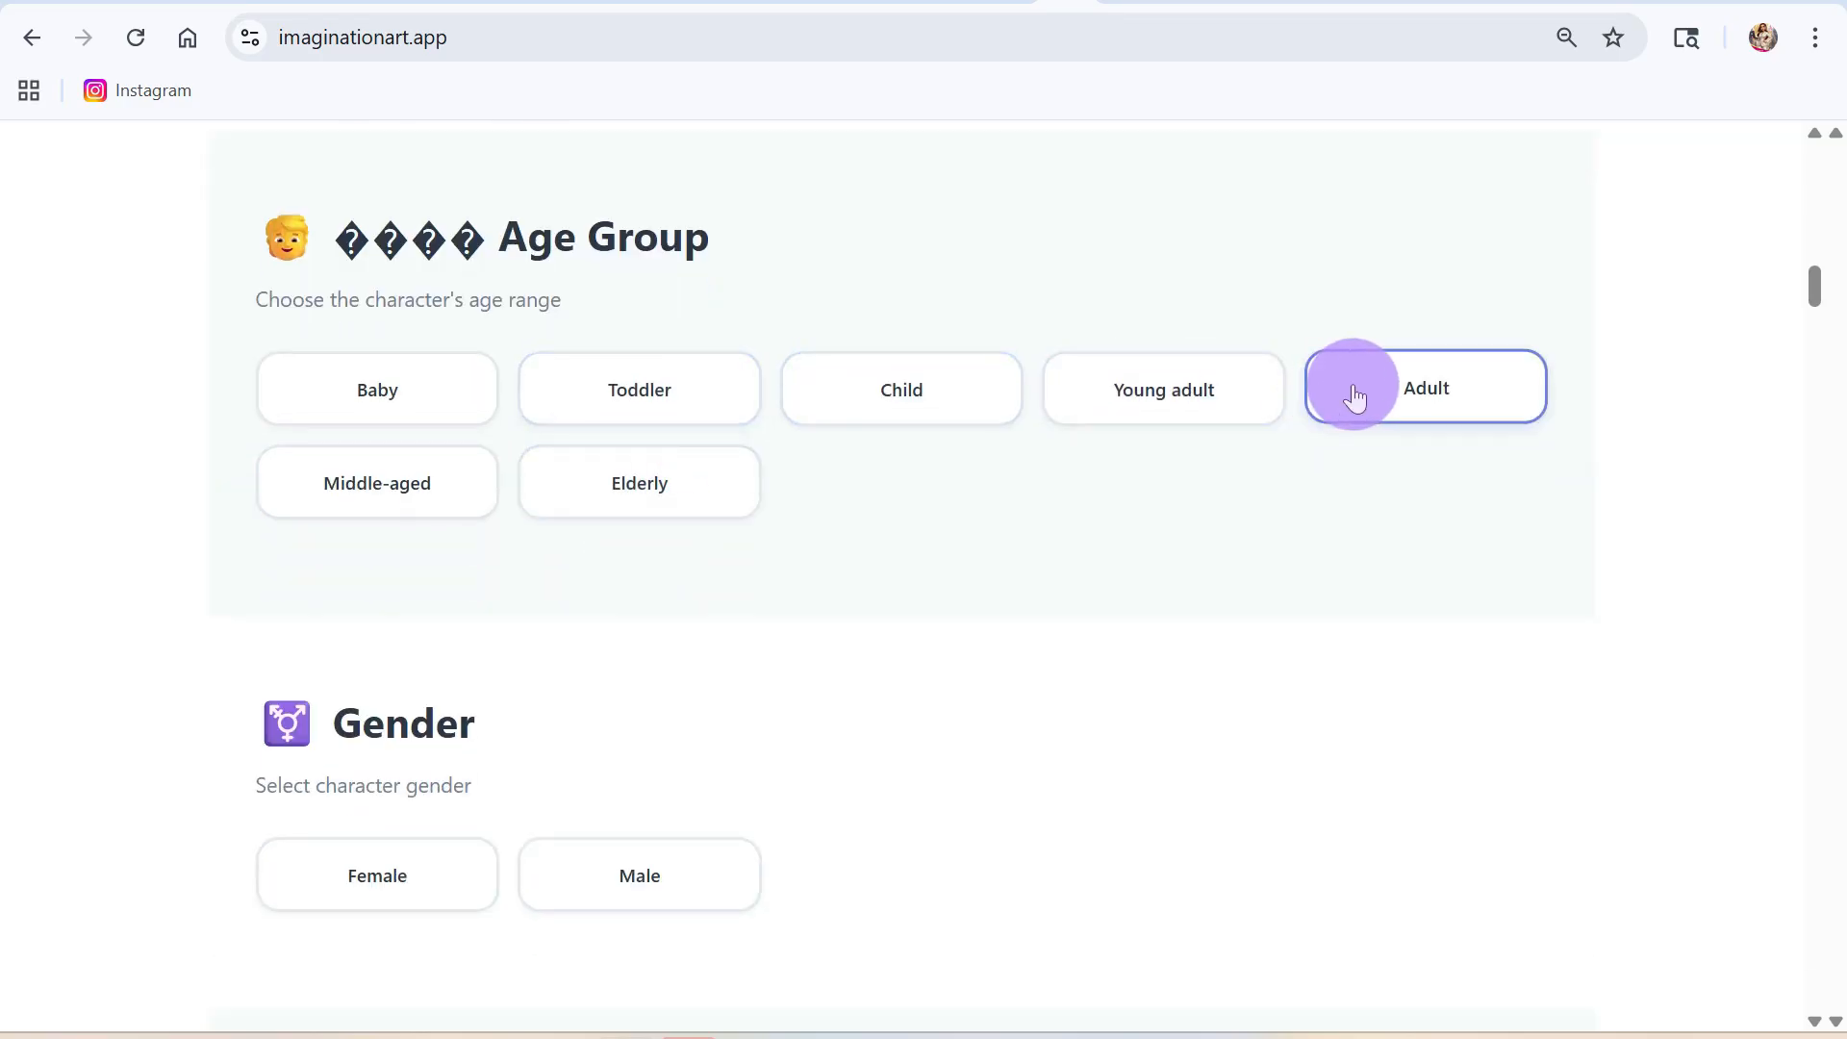
- Set the character's age group to Adult and the gender to Female
{"action": "left_click", "coordinate": [1378, 387]}
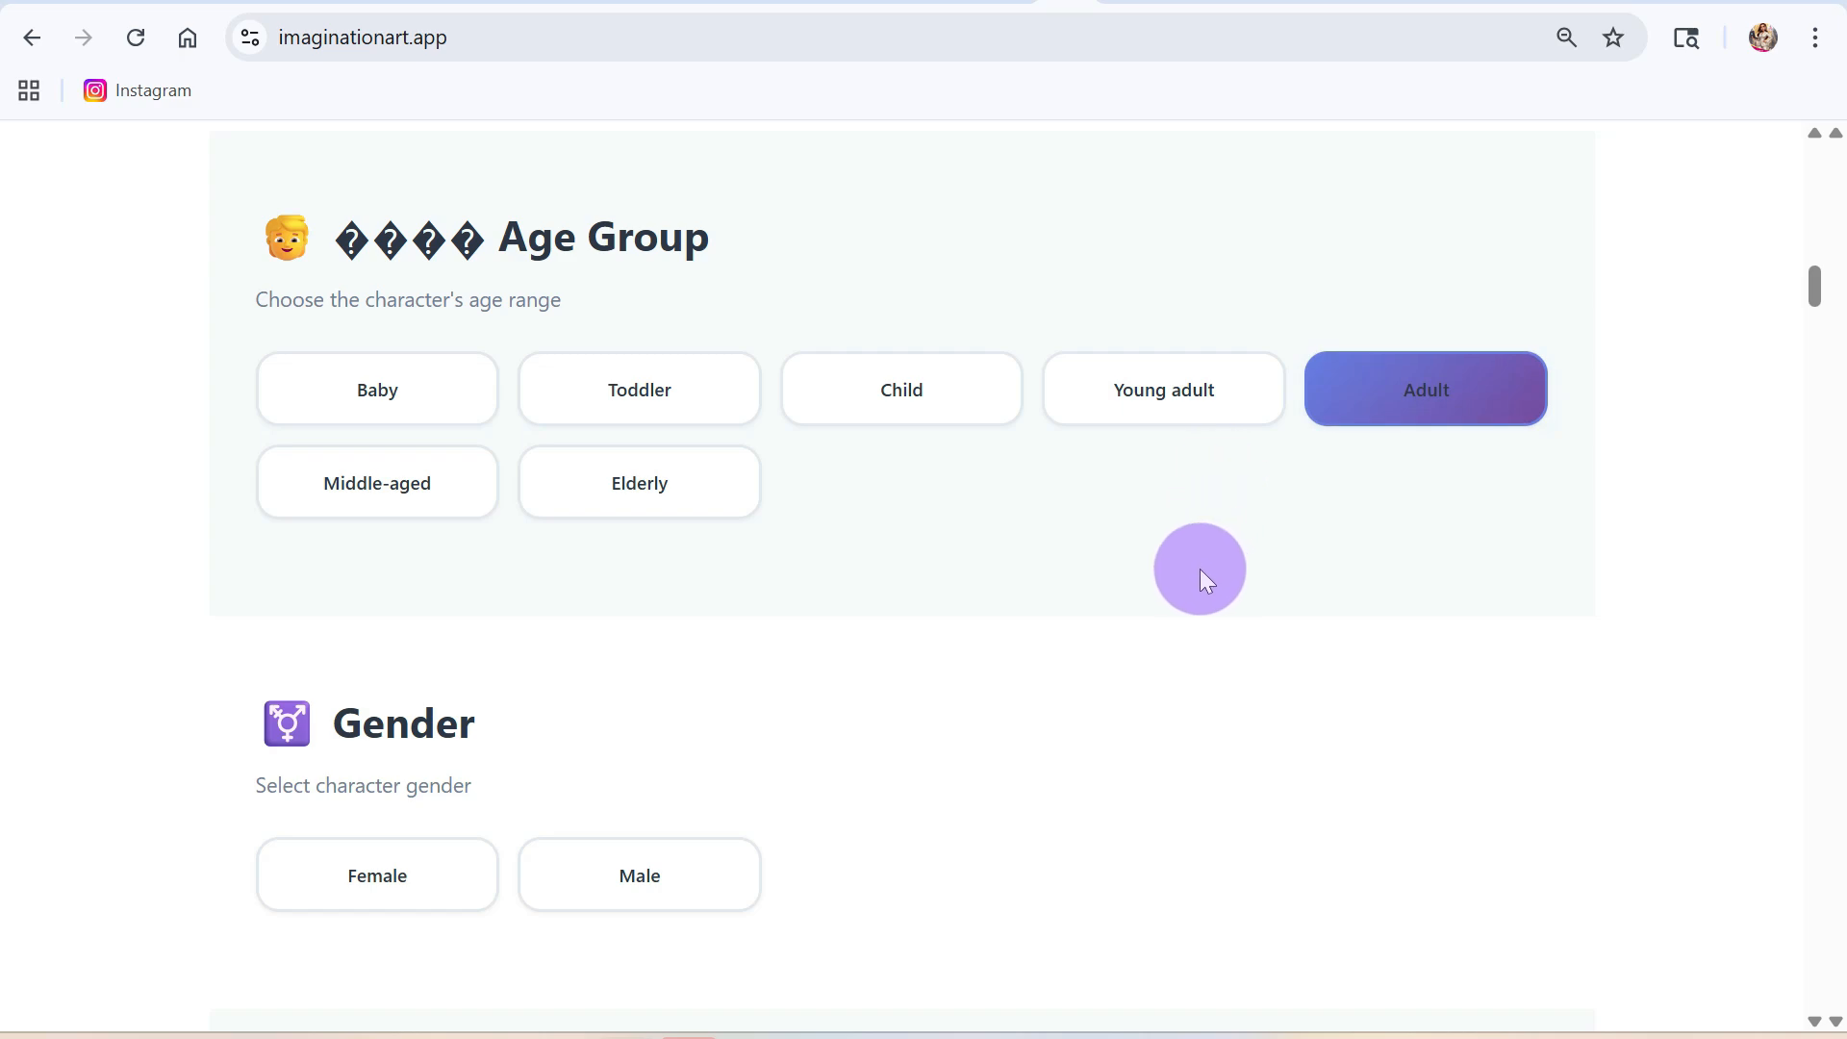
{"action": "scroll", "coordinate": [1199, 569], "scroll_direction": "down", "scroll_amount": 2}
{"action": "scroll", "coordinate": [1422, 288], "scroll_direction": "up", "scroll_amount": 2}
{"action": "scroll", "coordinate": [1289, 401], "scroll_direction": "down", "scroll_amount": 3}
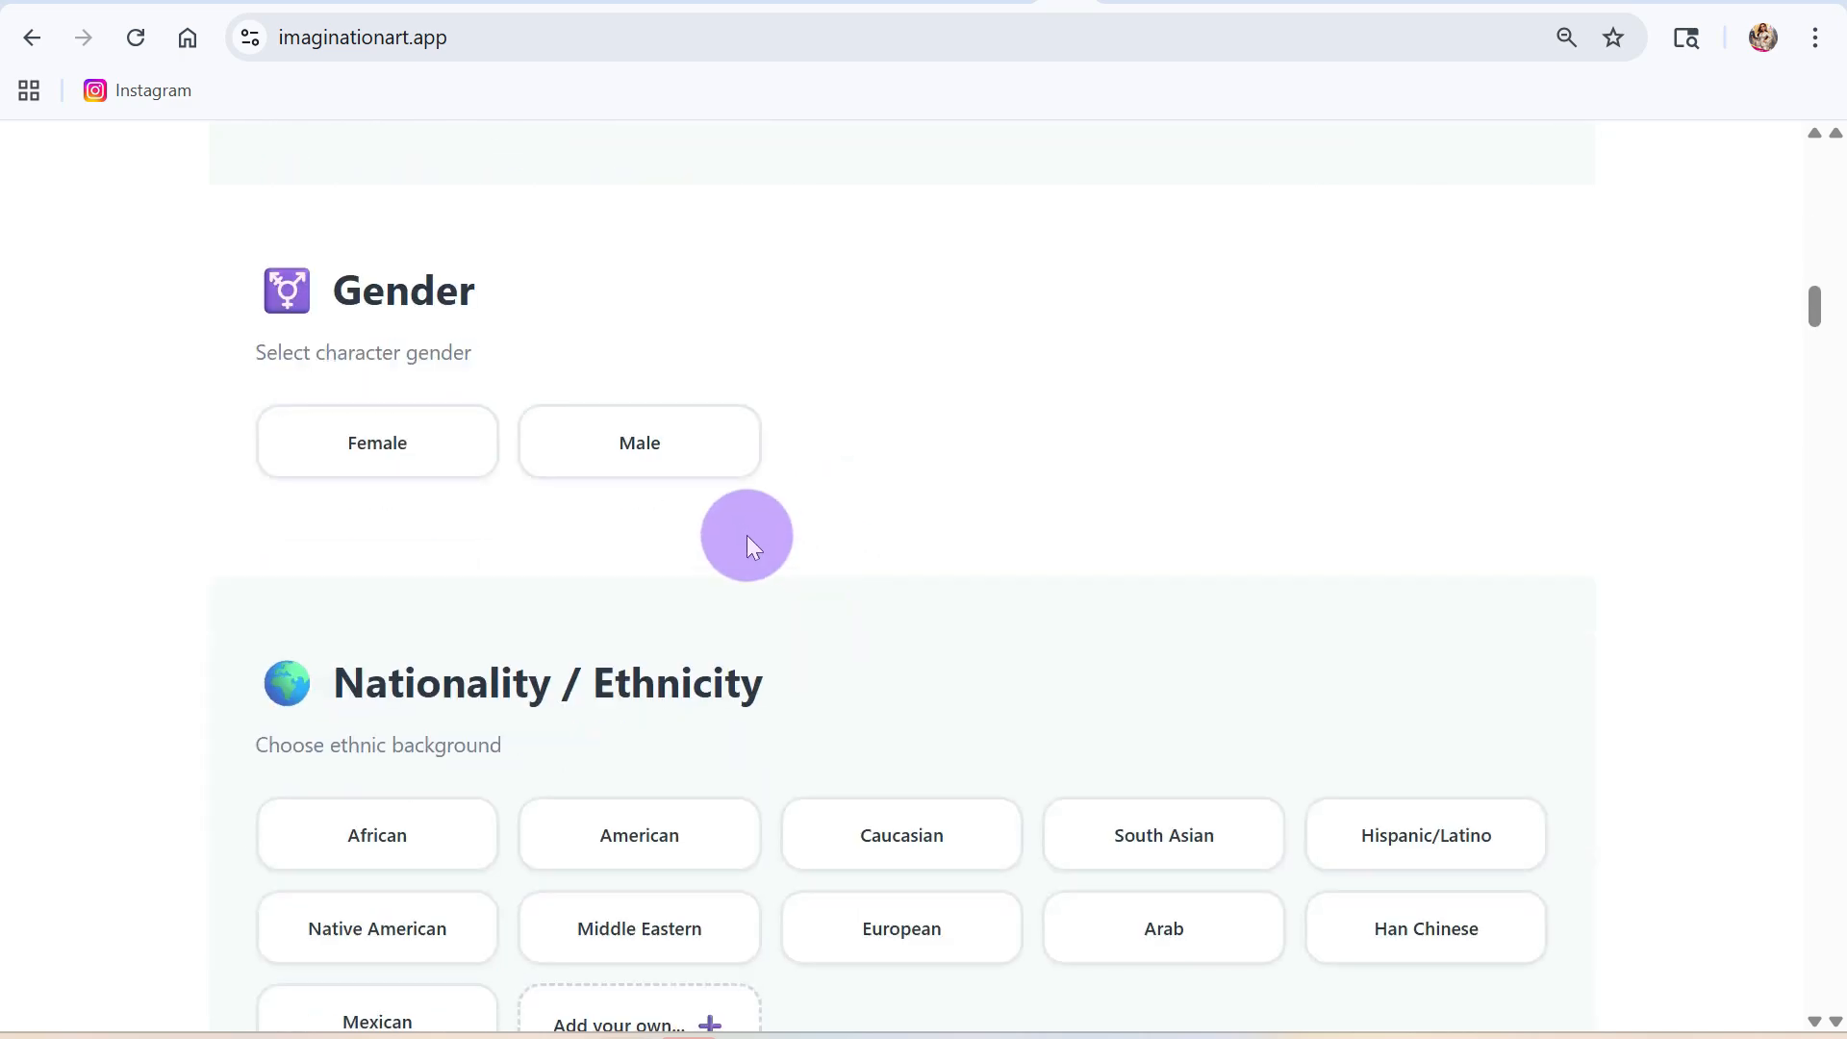
{"action": "left_click", "coordinate": [374, 444]}
- Set the character's ethnicity to Hispanic/Latino and the skin tone to Golden Sand
{"action": "scroll", "coordinate": [639, 487], "scroll_direction": "down", "scroll_amount": 3}
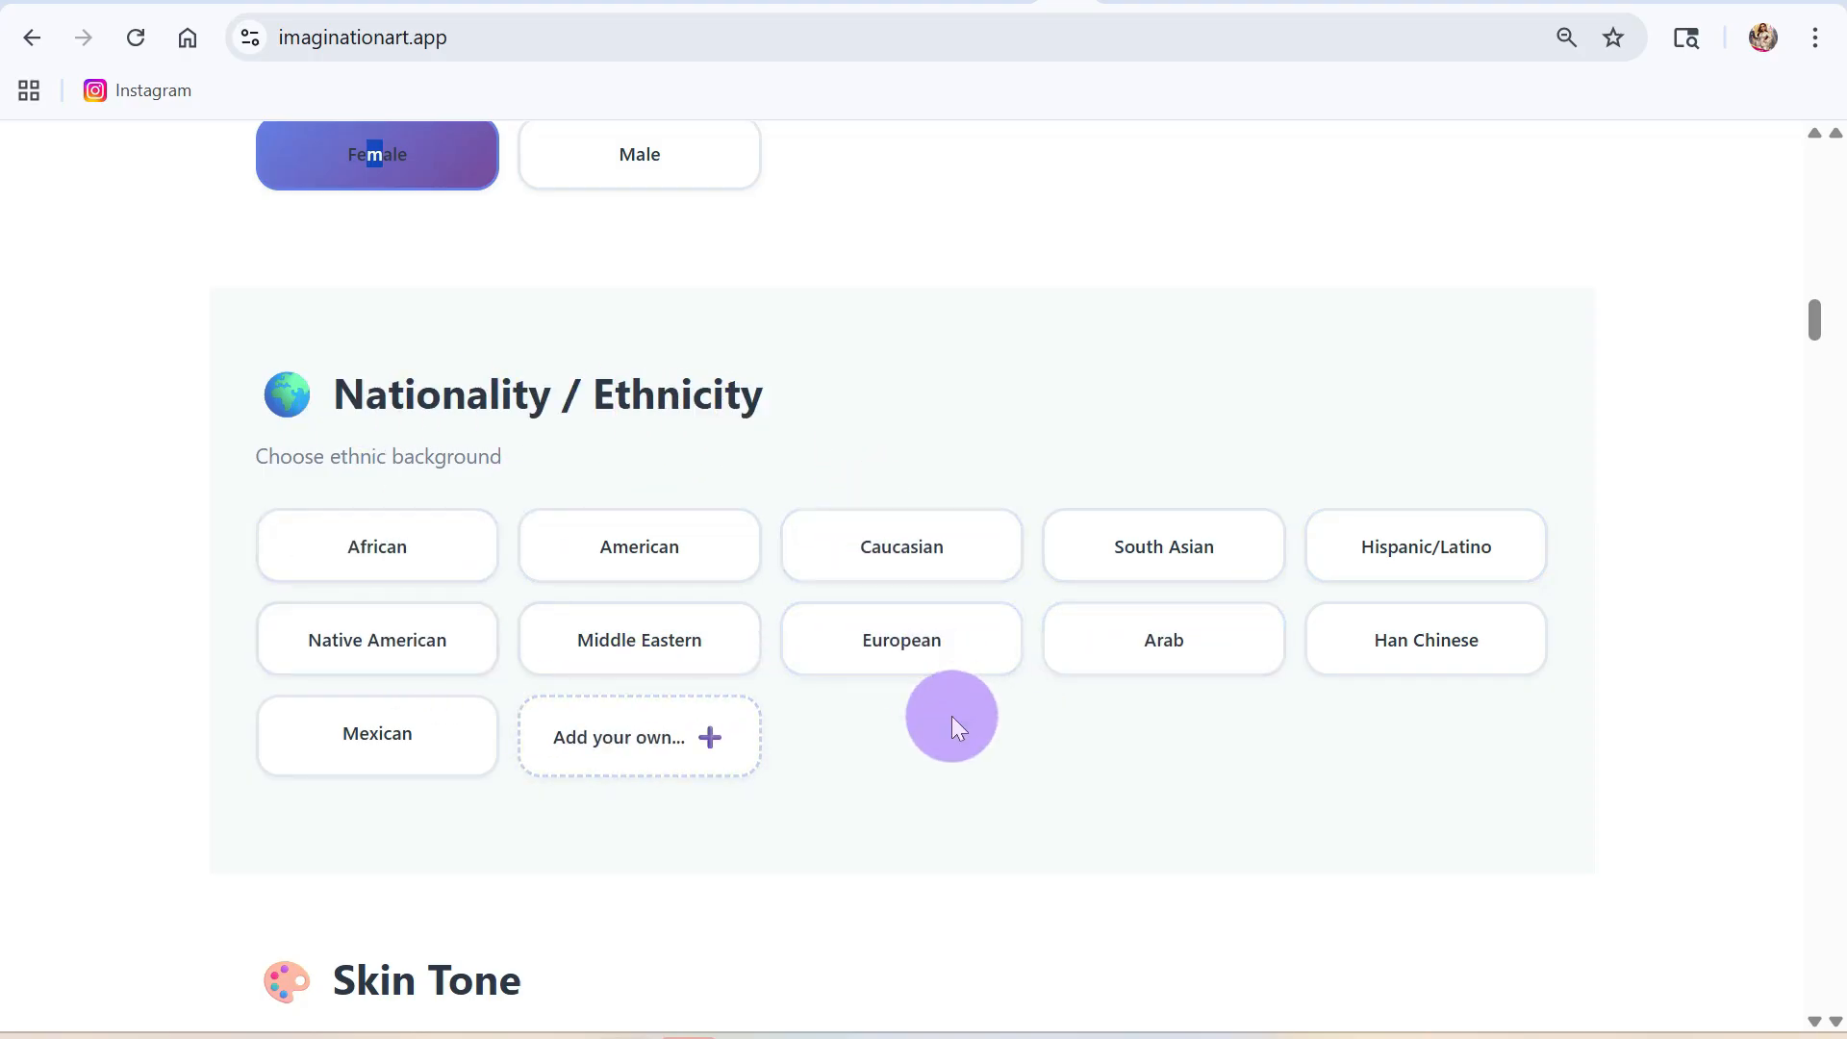
{"action": "left_click", "coordinate": [1393, 560]}
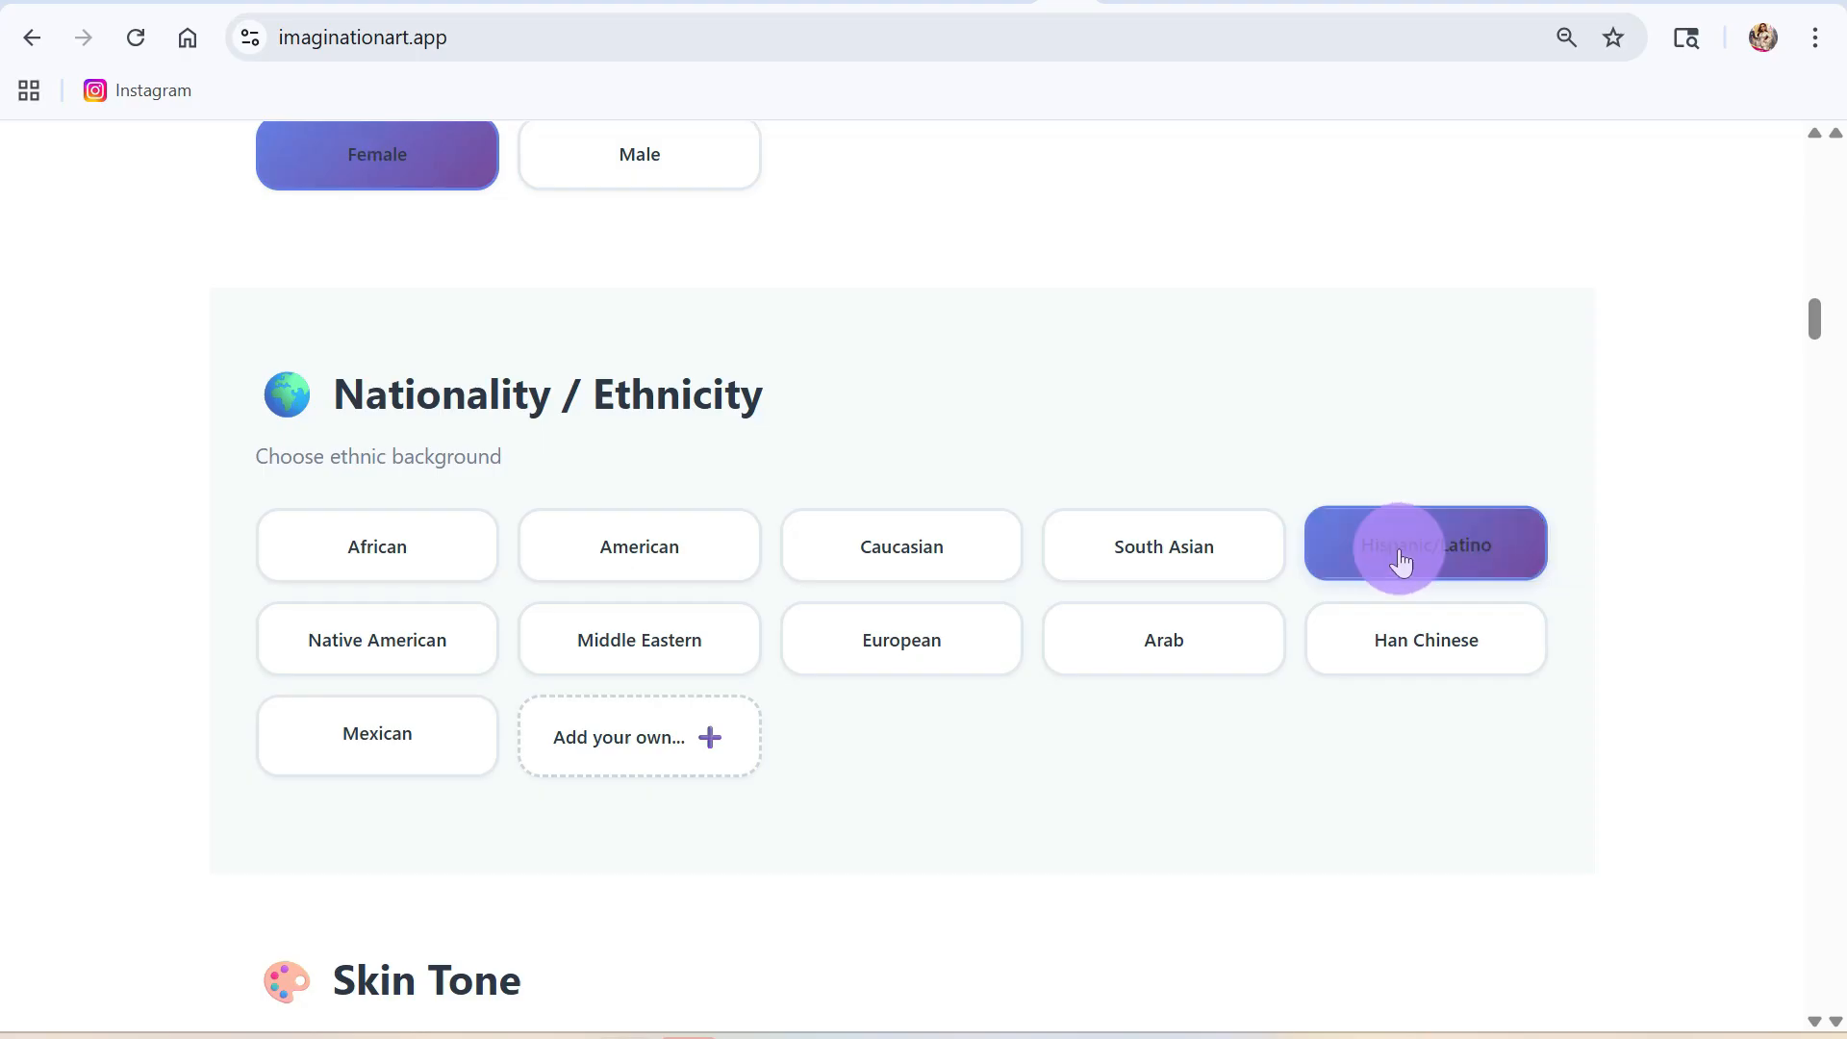
{"action": "scroll", "coordinate": [1202, 666], "scroll_direction": "down", "scroll_amount": 6}
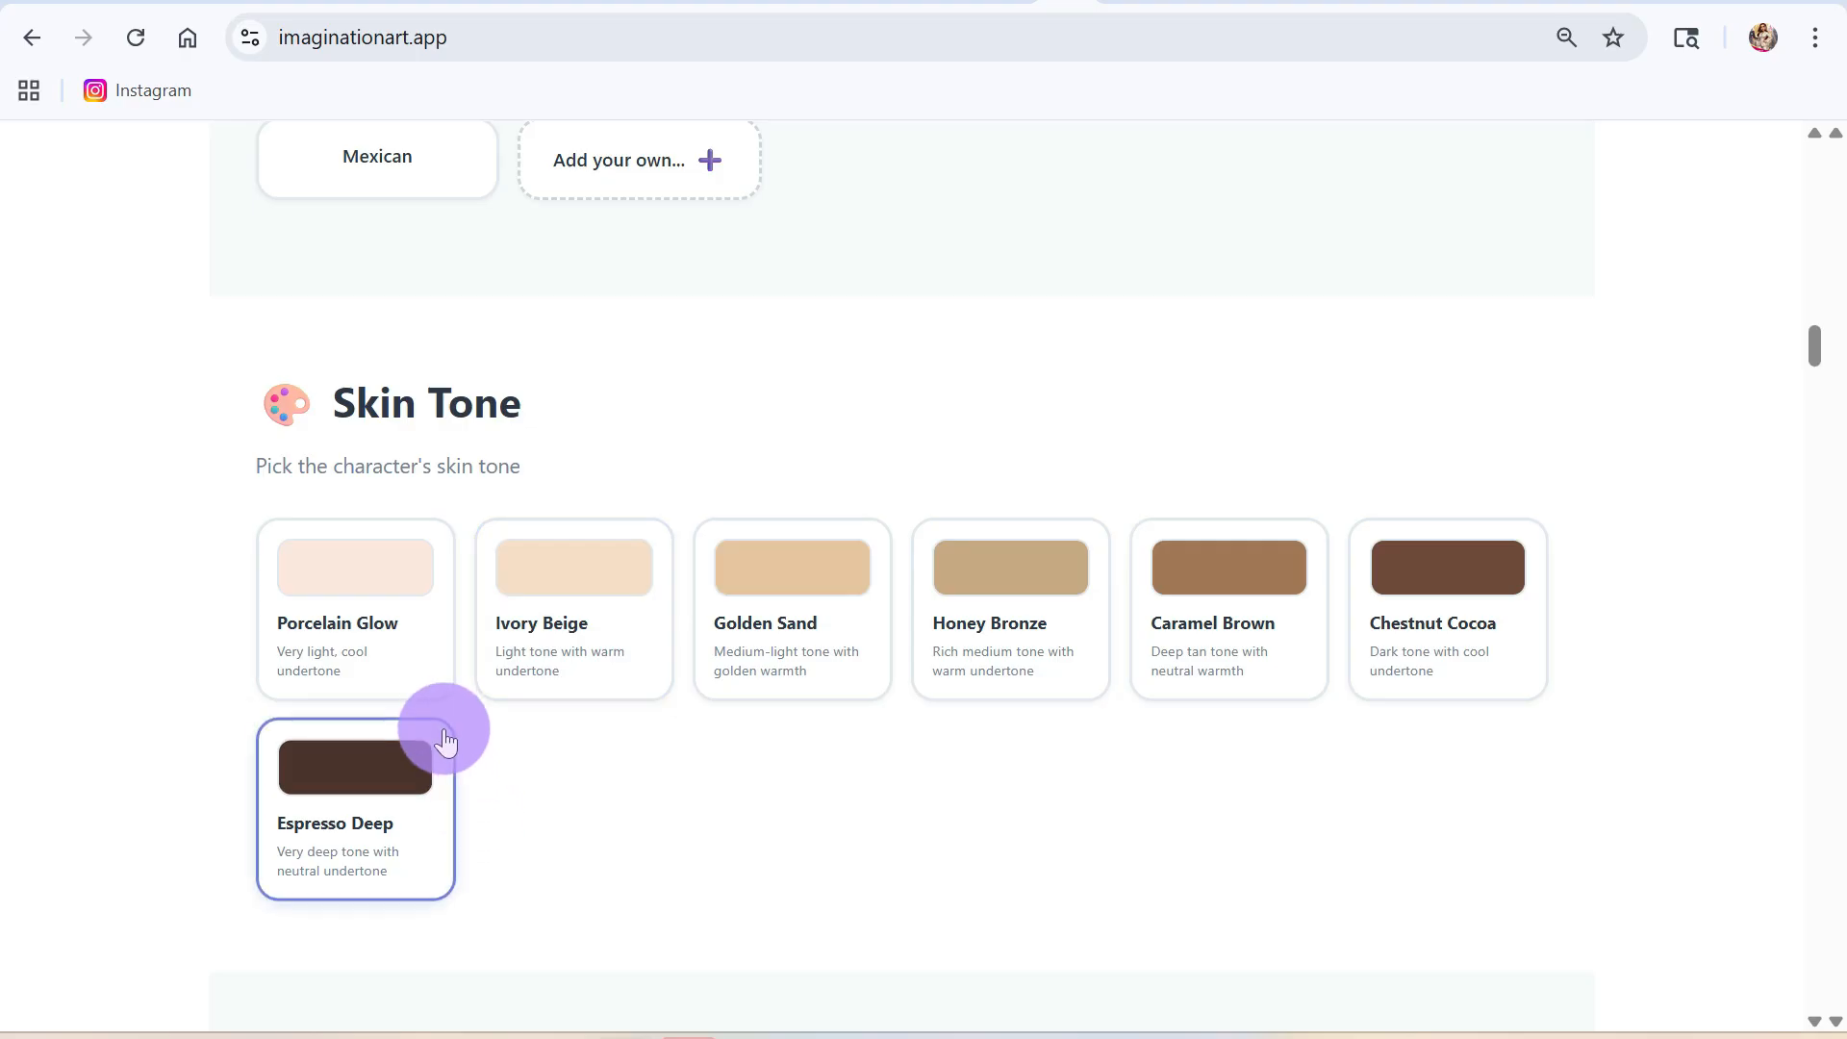
{"action": "left_click", "coordinate": [754, 618]}
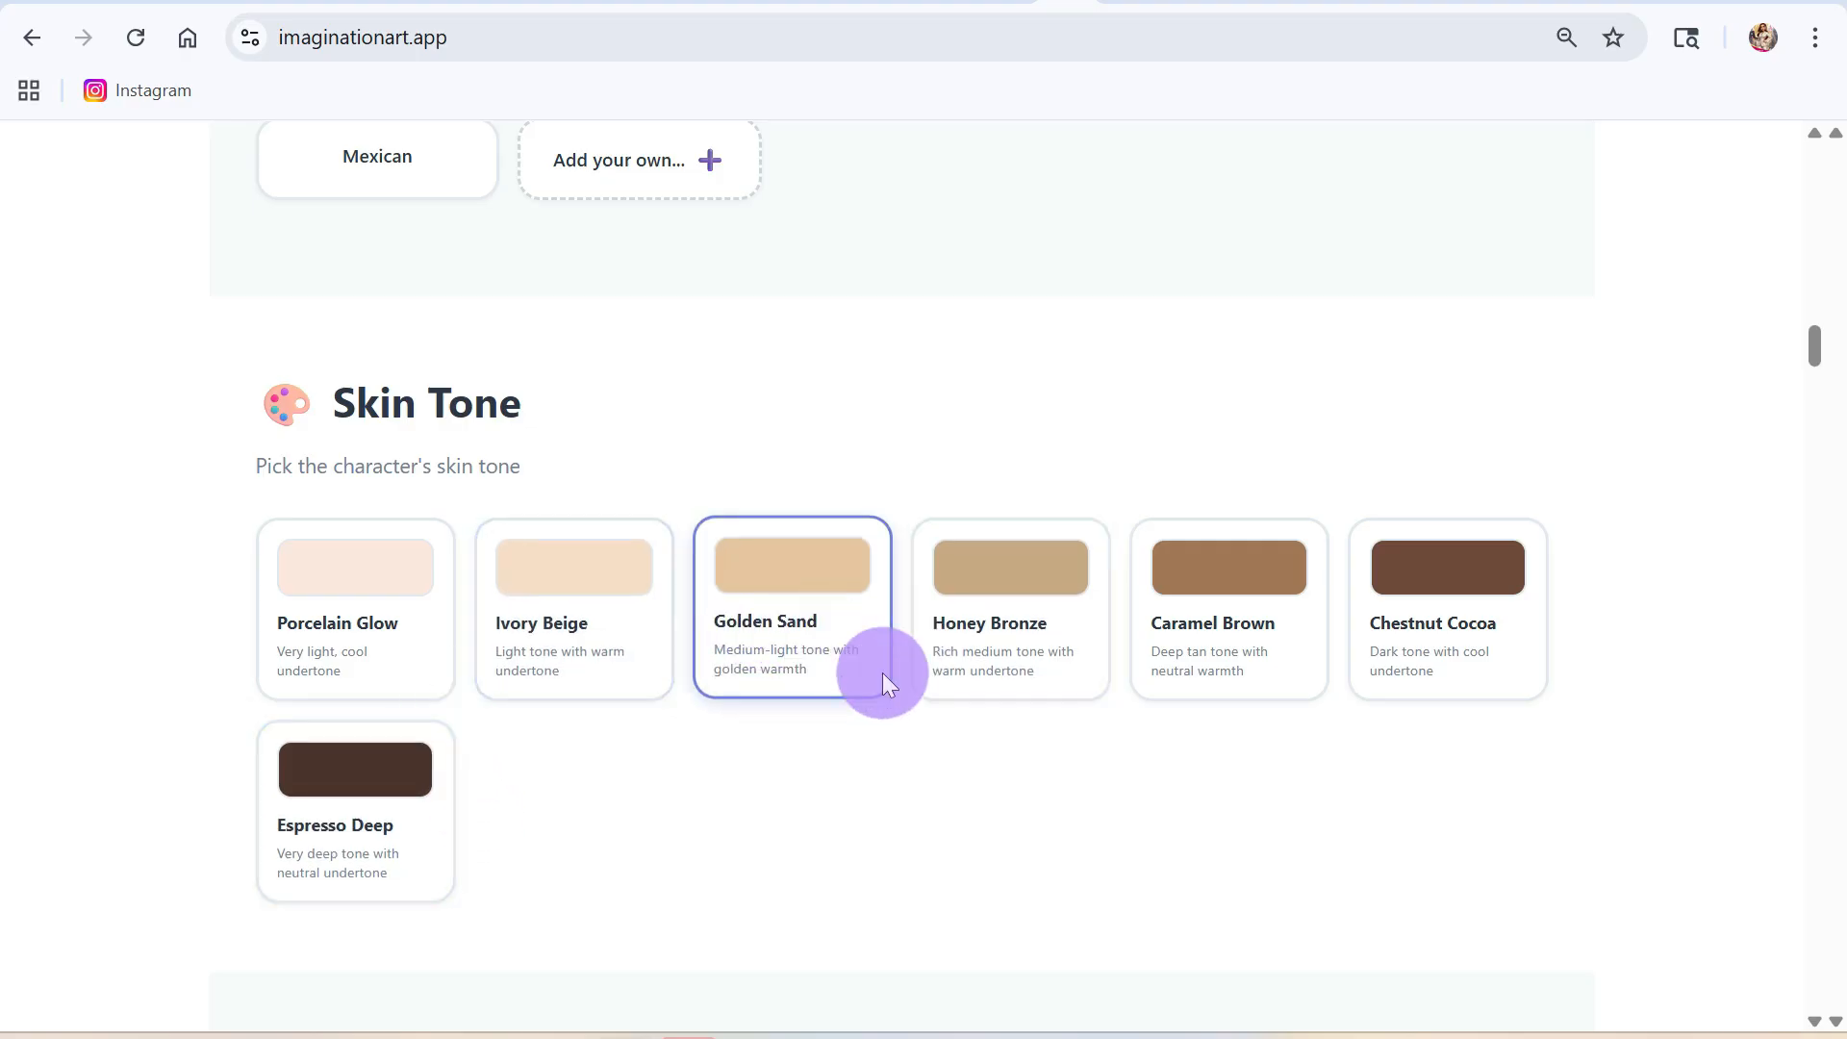
- Choose Soft Natural Light for the scene lighting and Long straight for the hairstyle
{"action": "scroll", "coordinate": [893, 788], "scroll_direction": "down", "scroll_amount": 2}
{"action": "scroll", "coordinate": [894, 788], "scroll_direction": "down", "scroll_amount": 5}
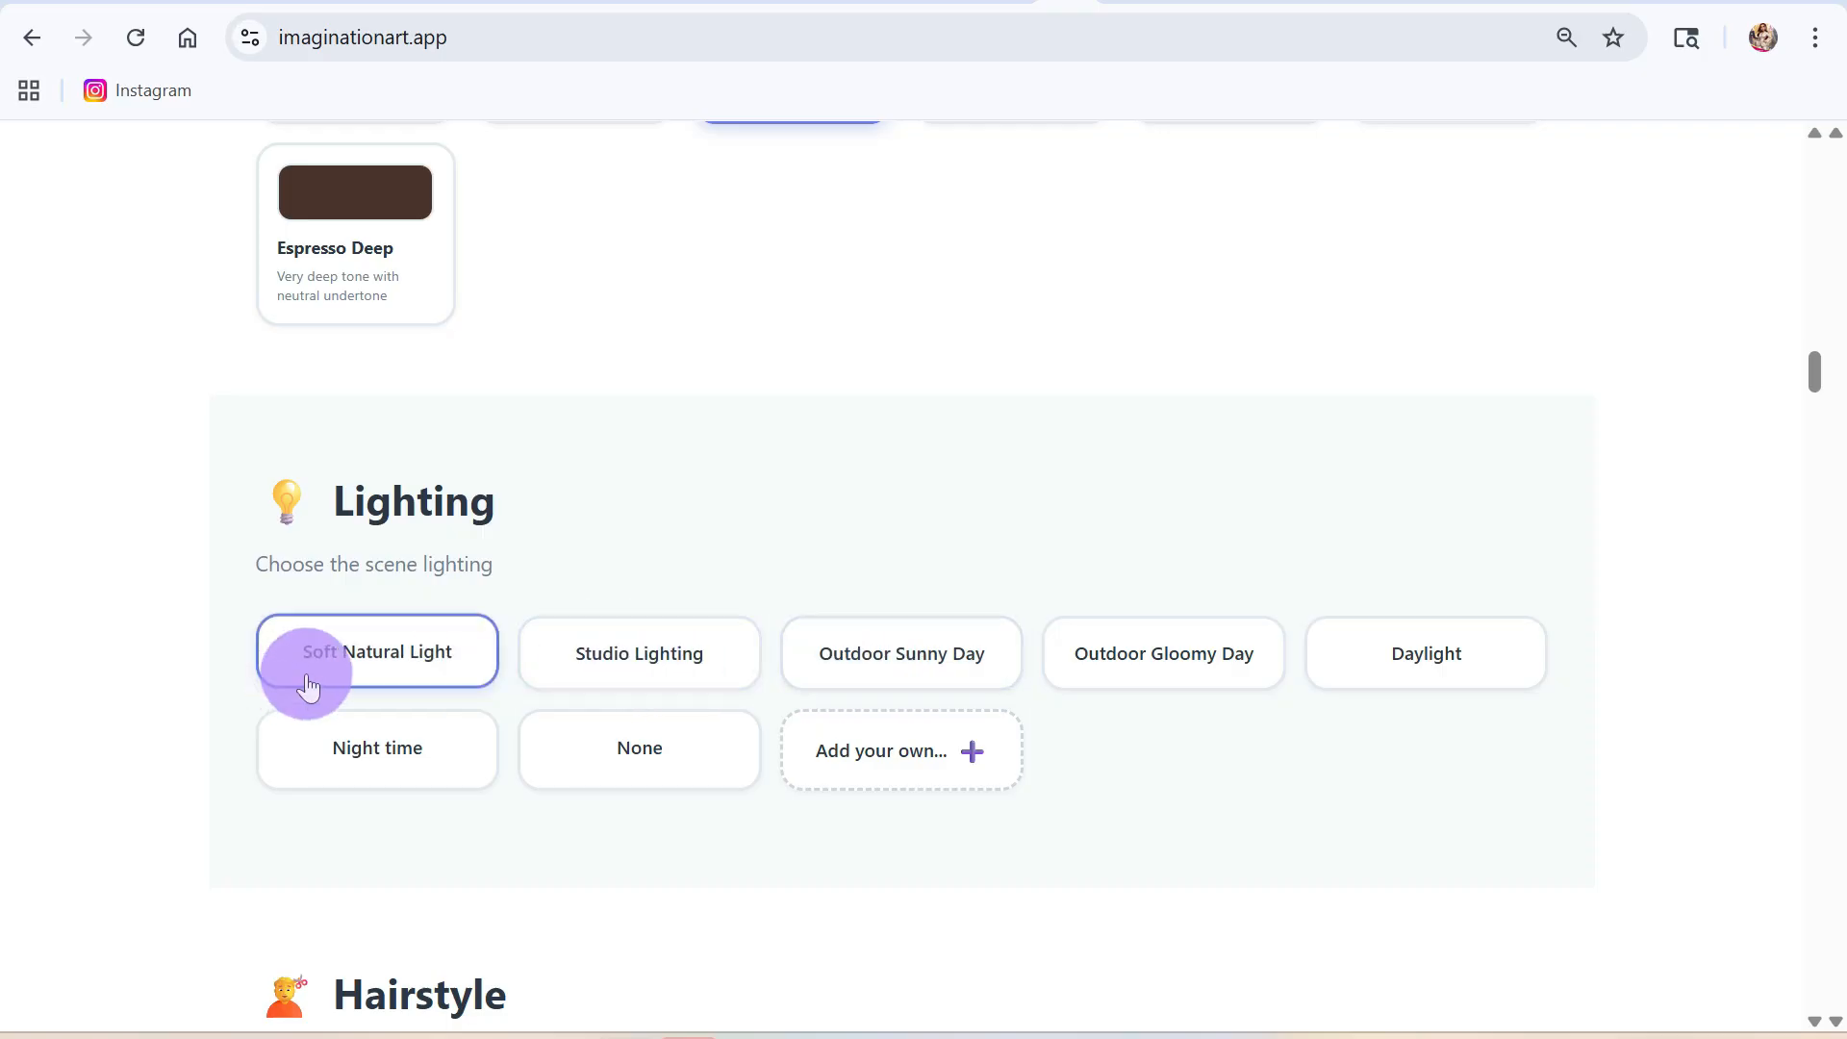
{"action": "left_click", "coordinate": [416, 661]}
{"action": "scroll", "coordinate": [931, 663], "scroll_direction": "down", "scroll_amount": 9}
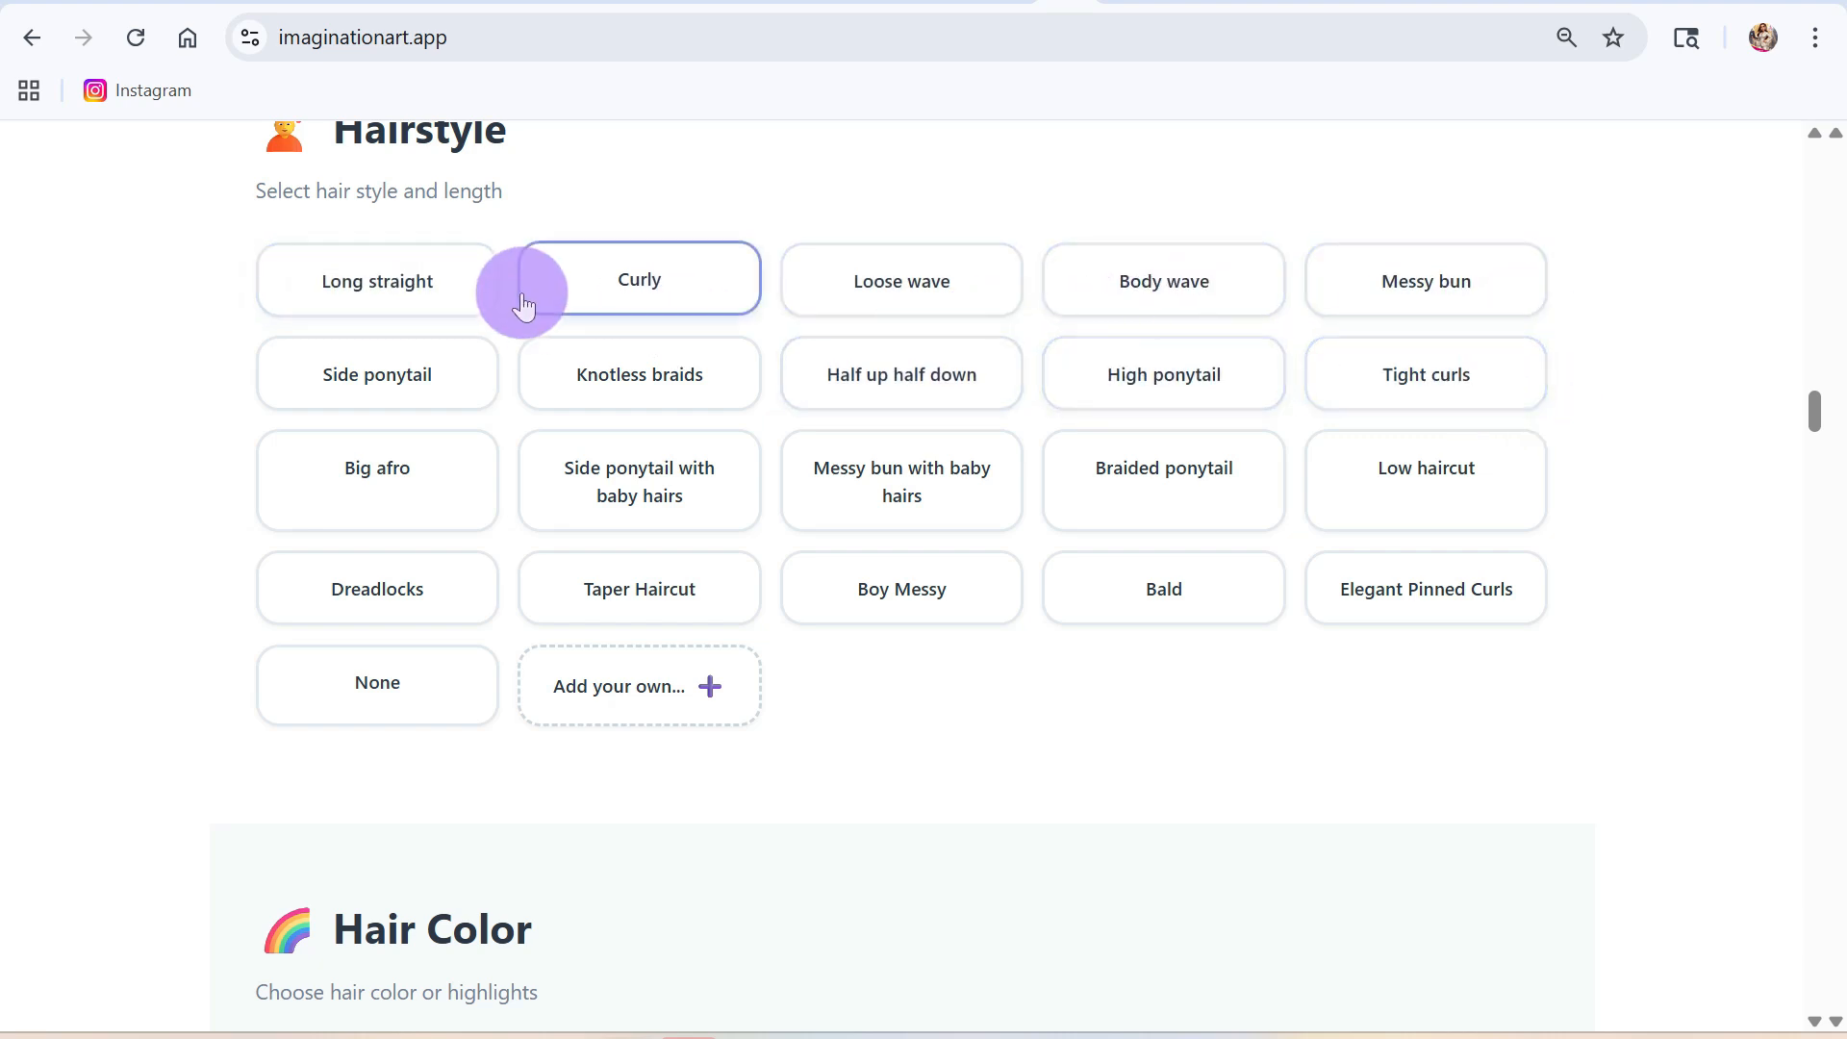
{"action": "left_click", "coordinate": [394, 304]}
{"action": "scroll", "coordinate": [769, 672], "scroll_direction": "down", "scroll_amount": 3}
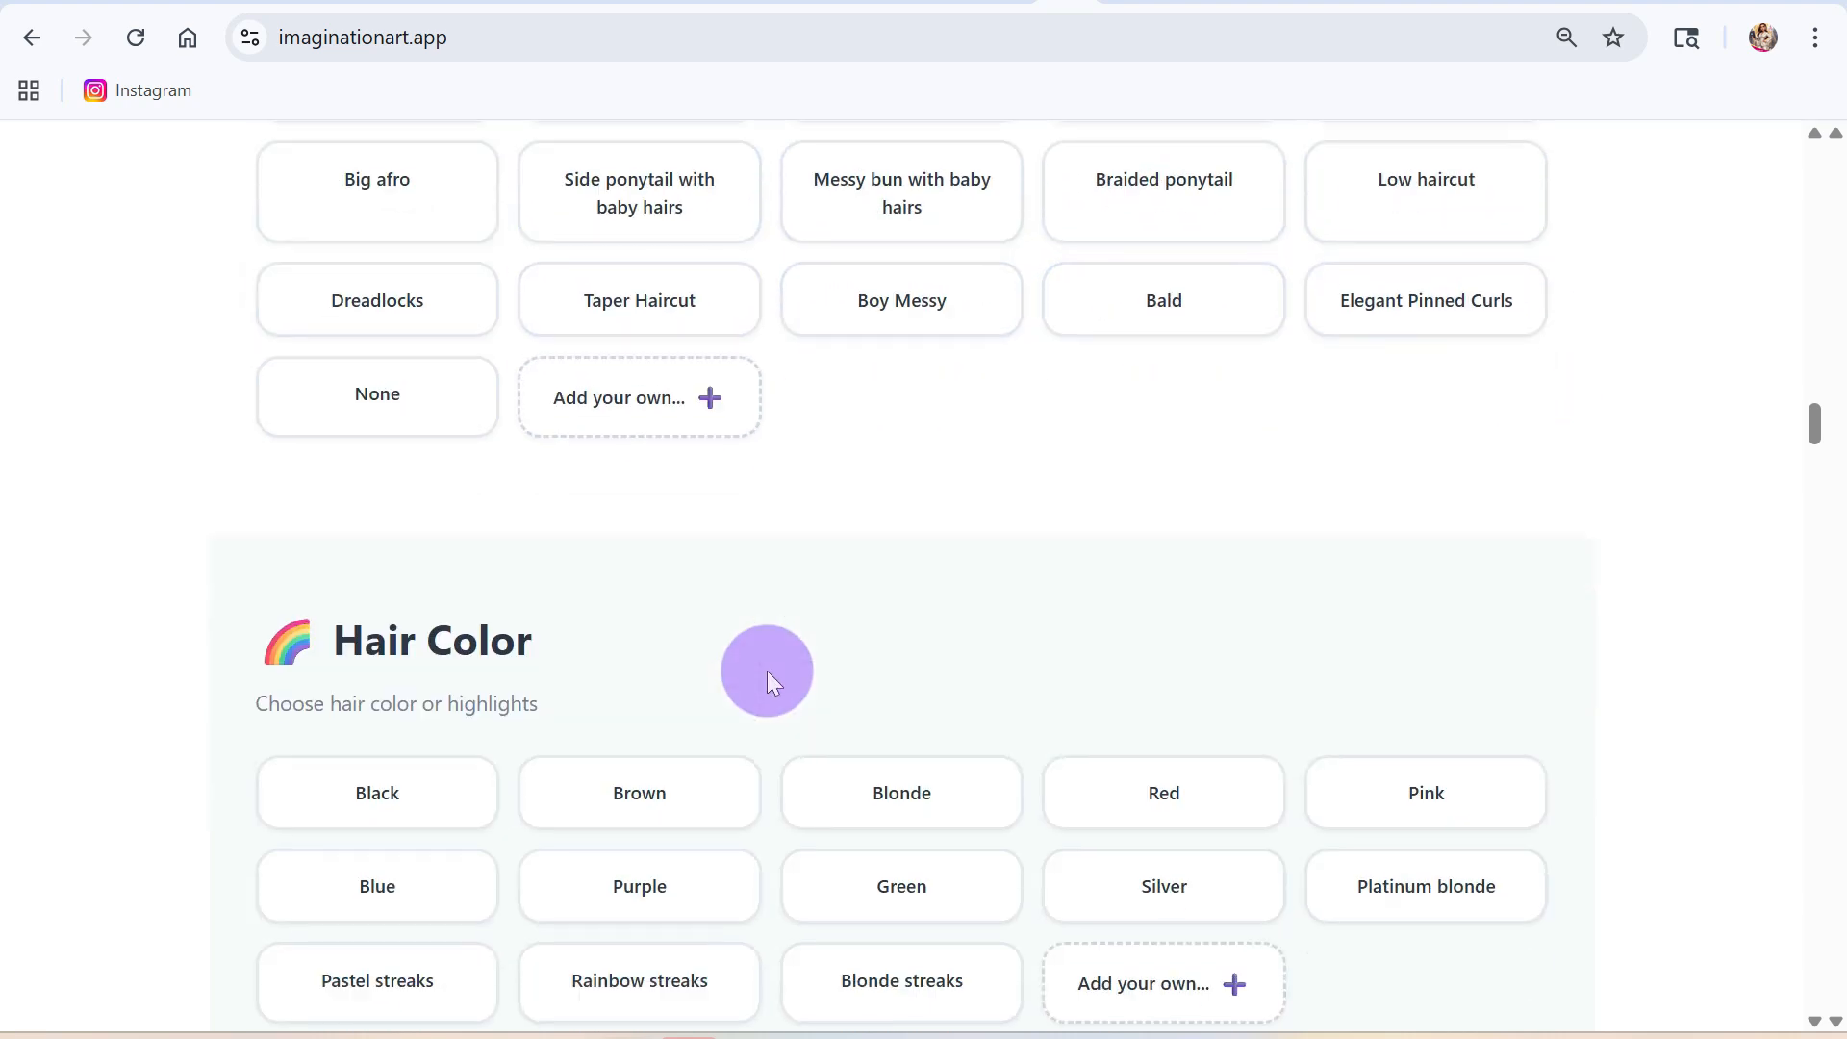
- Add a custom hairstyle option reading "sleek and shiny long straight" in place of the preset choice
{"action": "scroll", "coordinate": [766, 672], "scroll_direction": "down", "scroll_amount": 2}
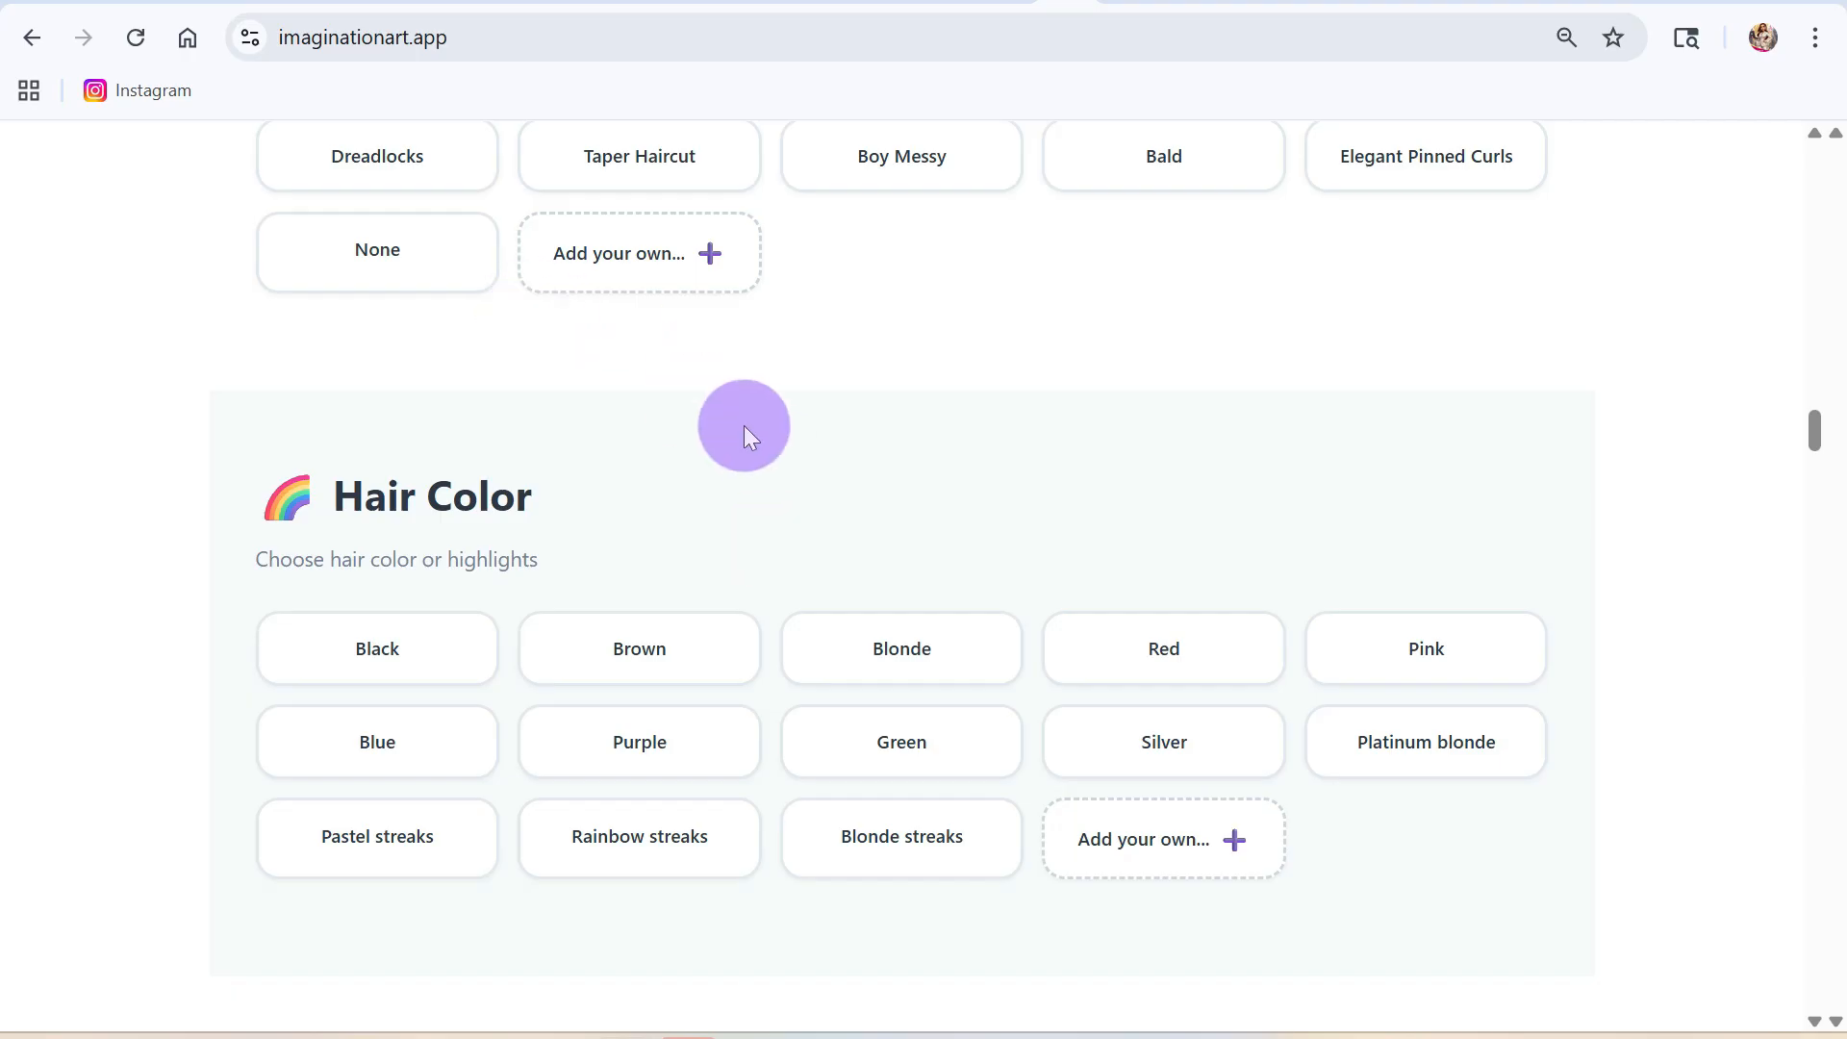
{"action": "scroll", "coordinate": [743, 425], "scroll_direction": "up", "scroll_amount": 3}
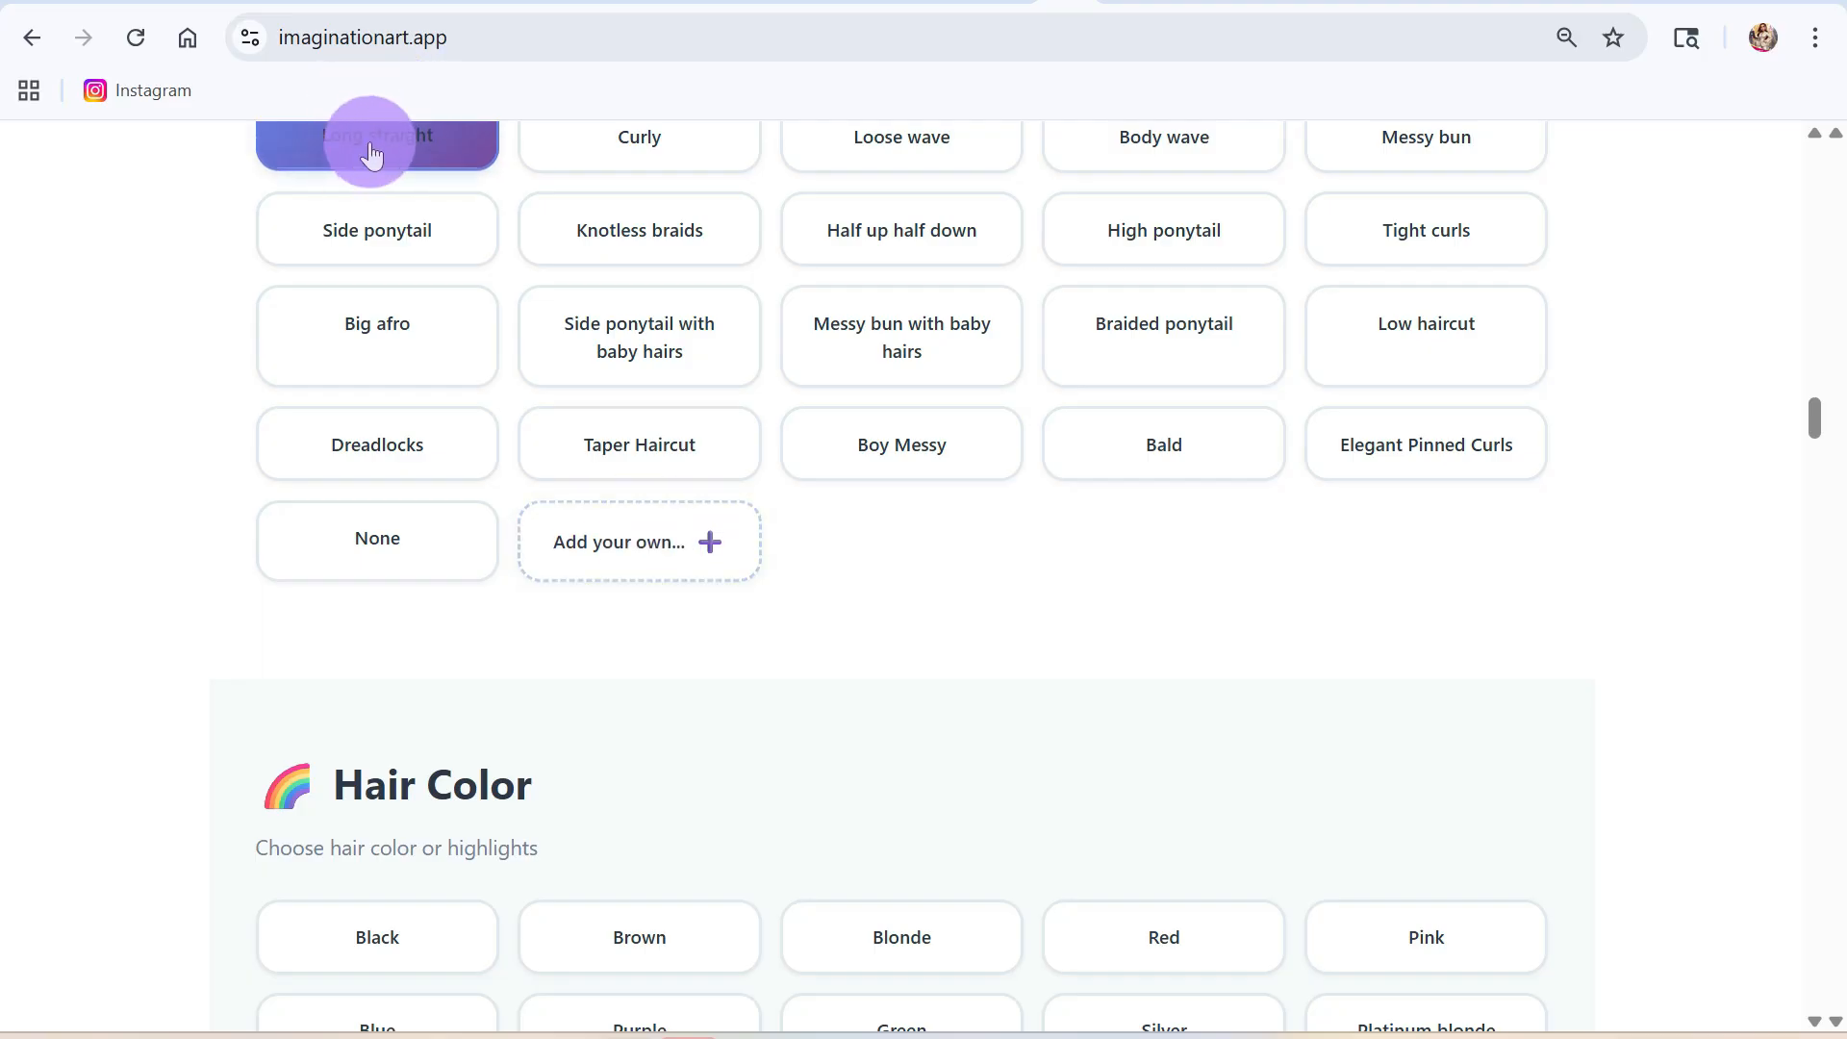
{"action": "left_click", "coordinate": [616, 541]}
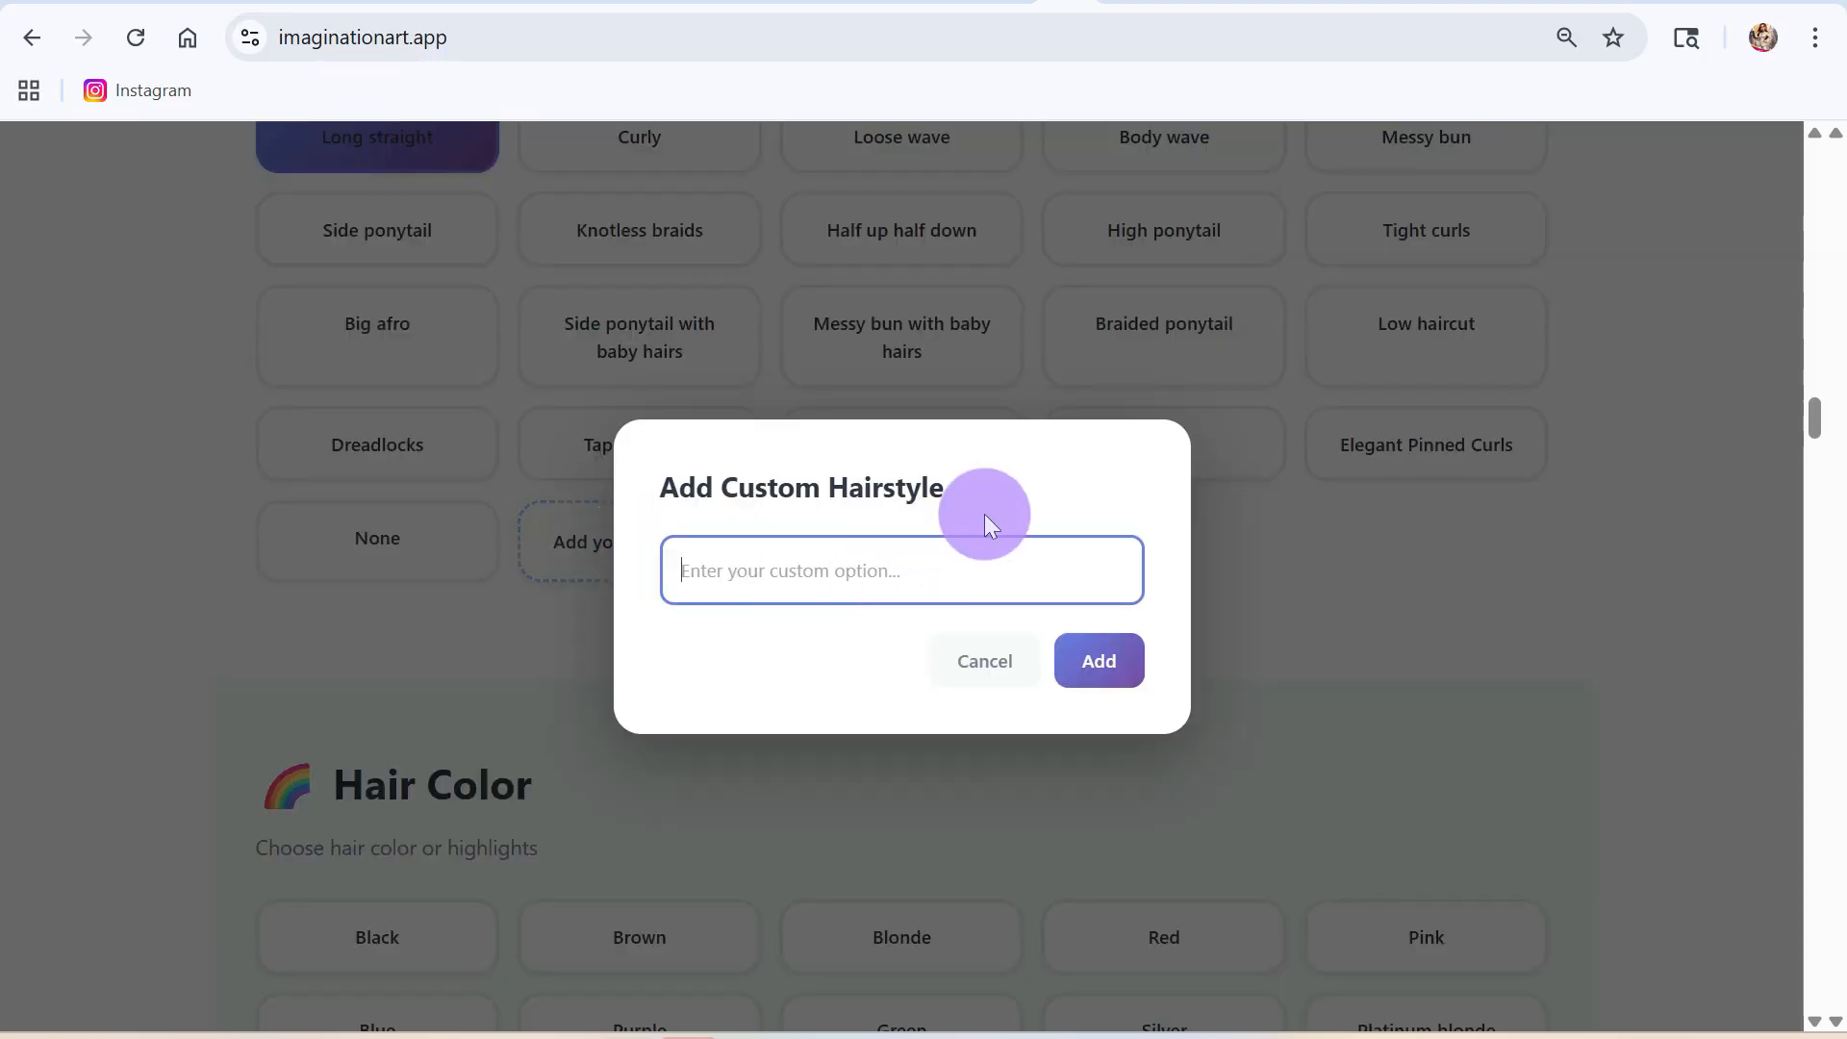
{"action": "type", "text": "slee"}
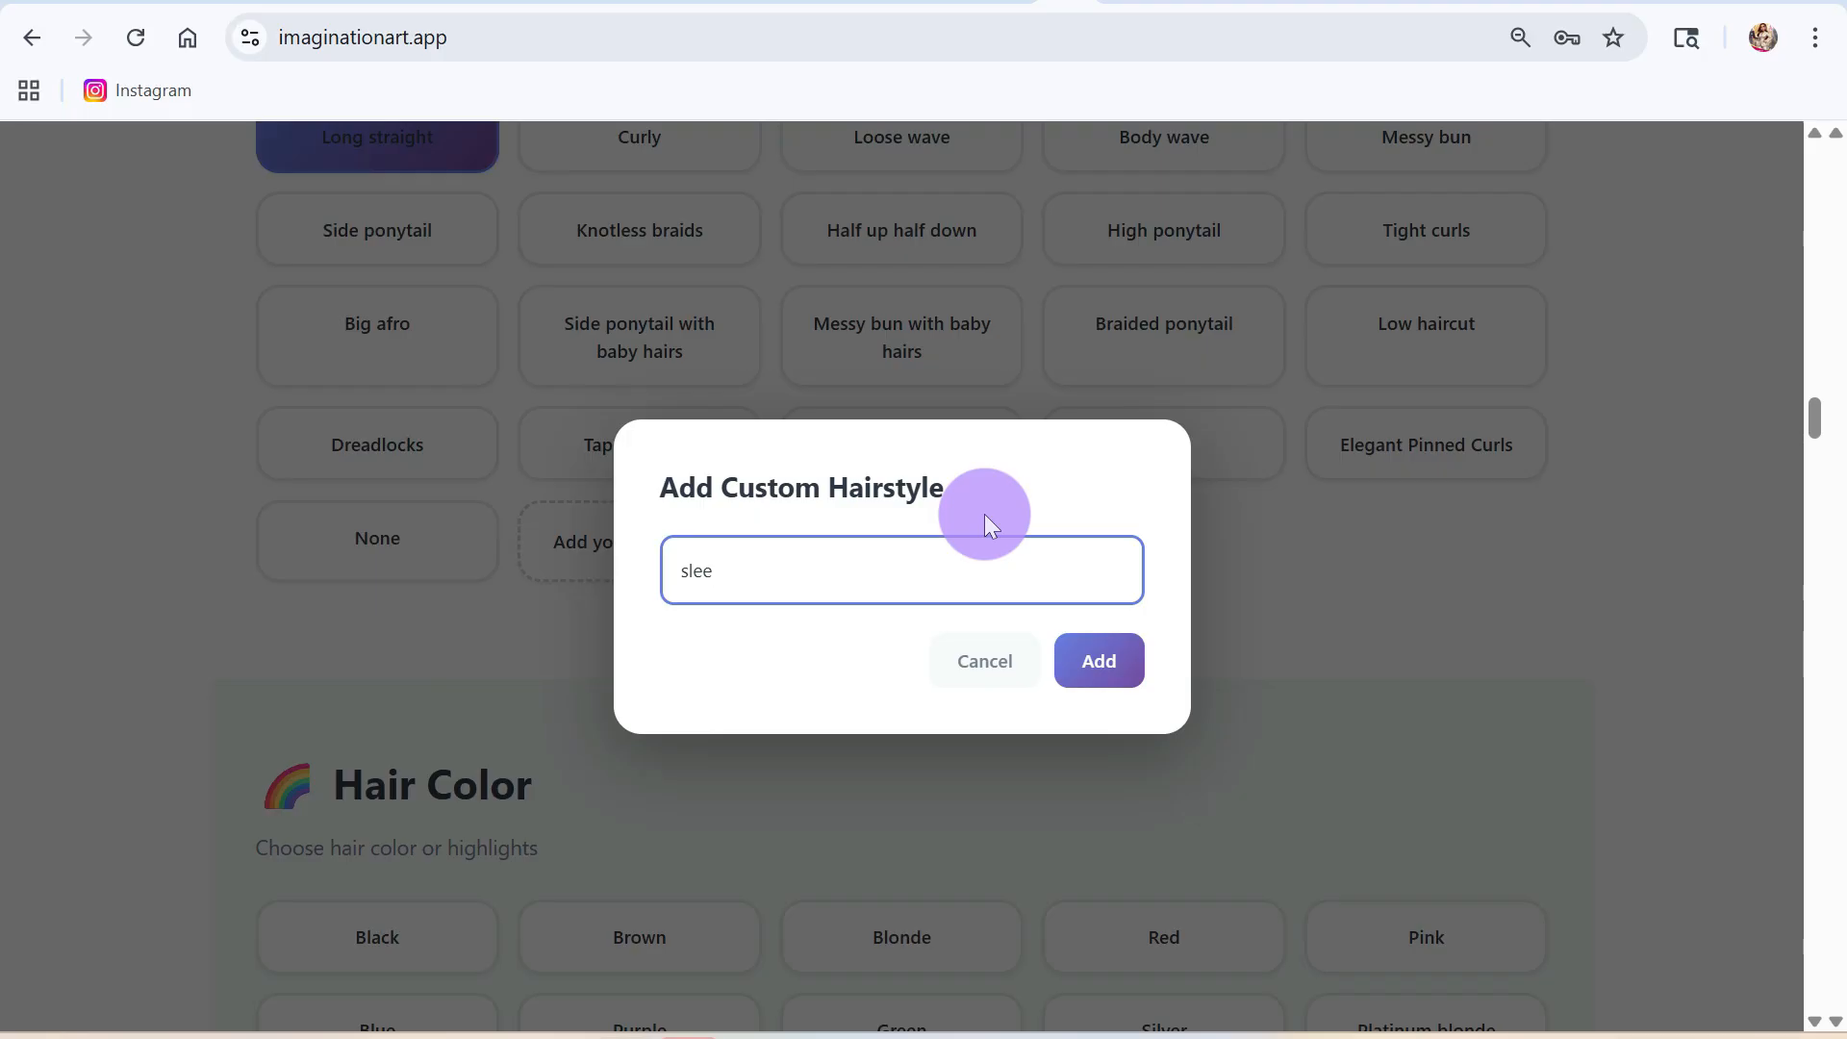
{"action": "type", "text": "k and shiny long straight"}
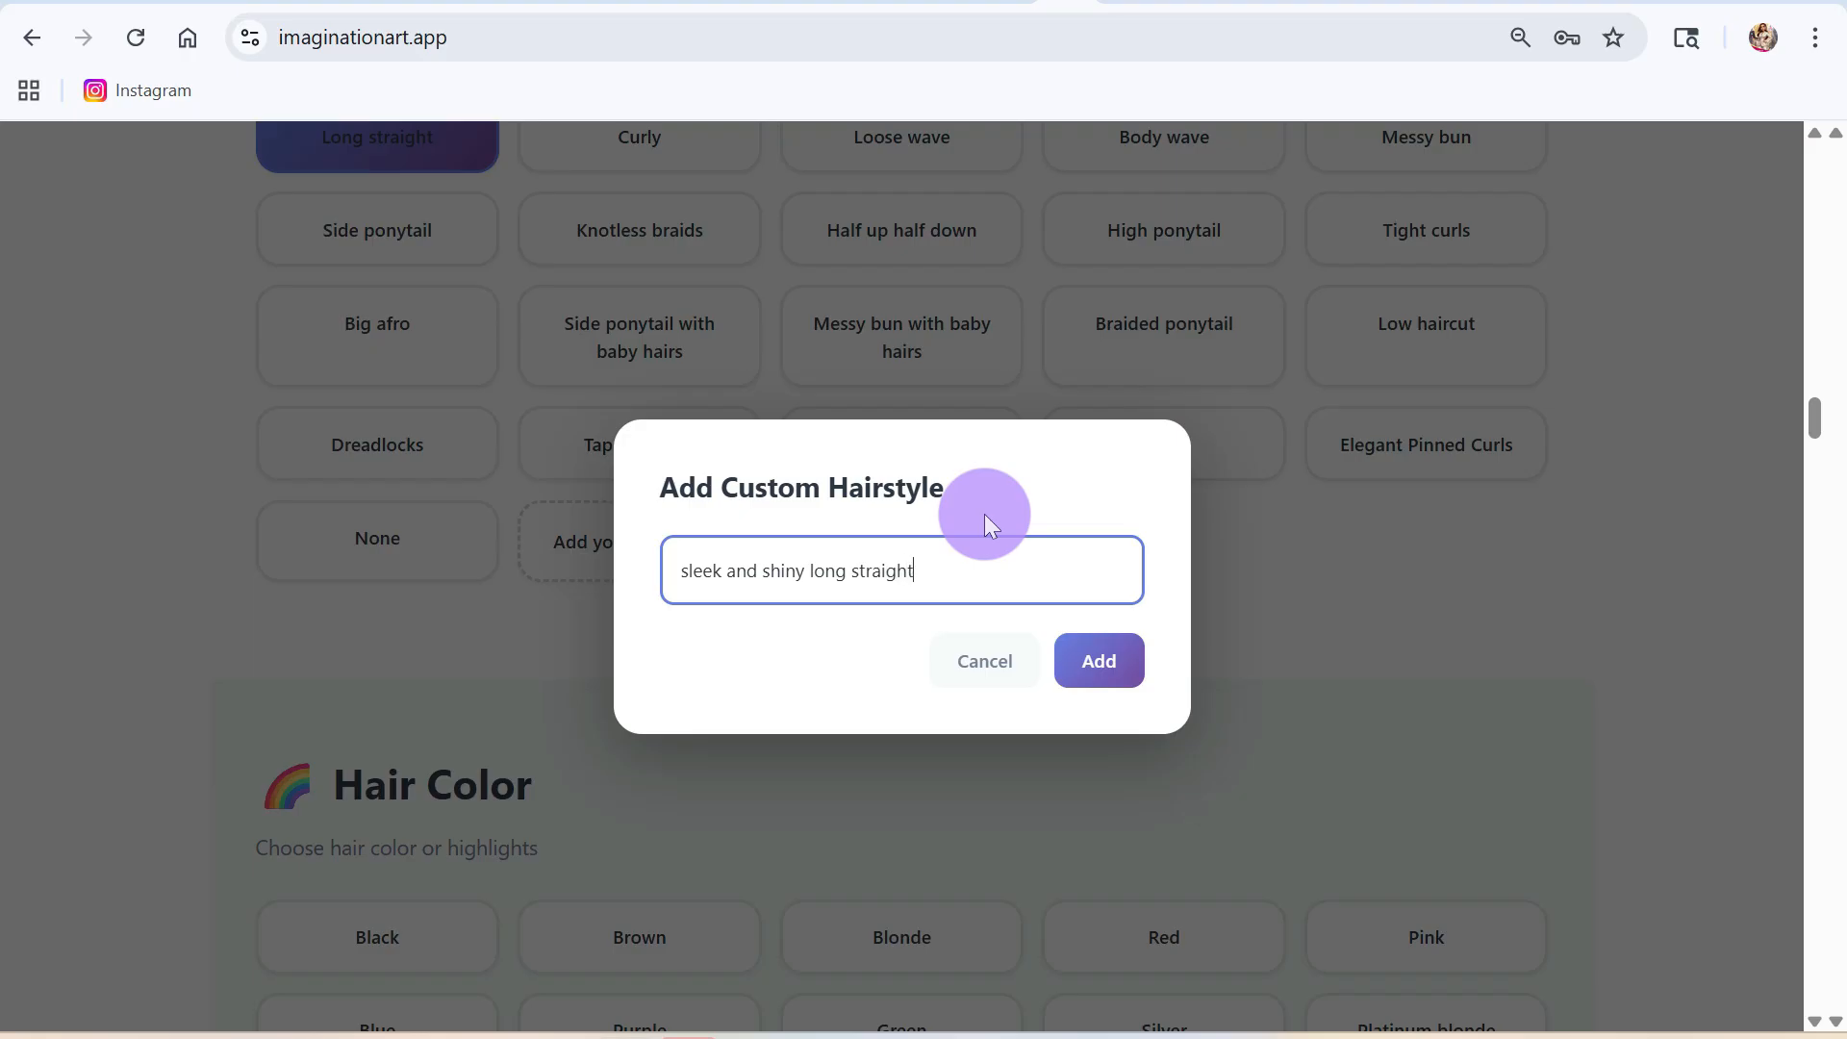
{"action": "left_click", "coordinate": [1115, 645]}
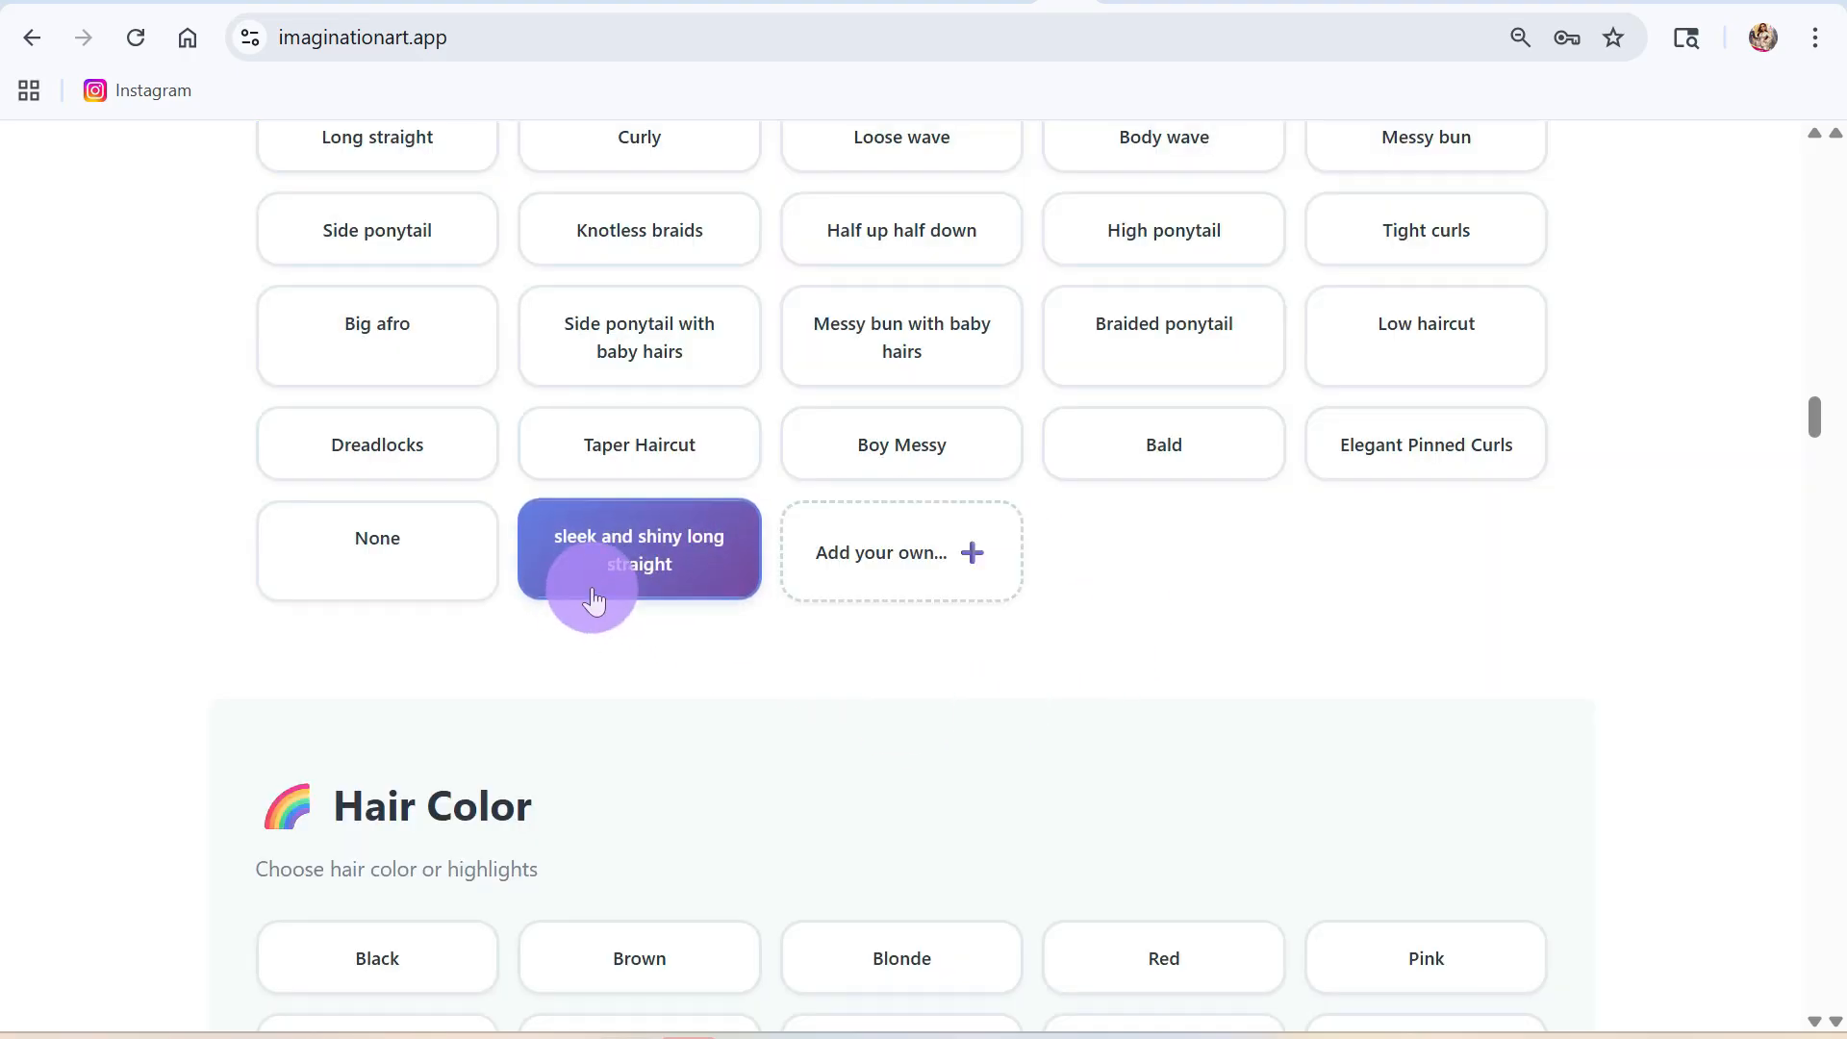
- Set the character's hair color to Black and the eye color to Blueish green
{"action": "scroll", "coordinate": [594, 601], "scroll_direction": "down", "scroll_amount": 4}
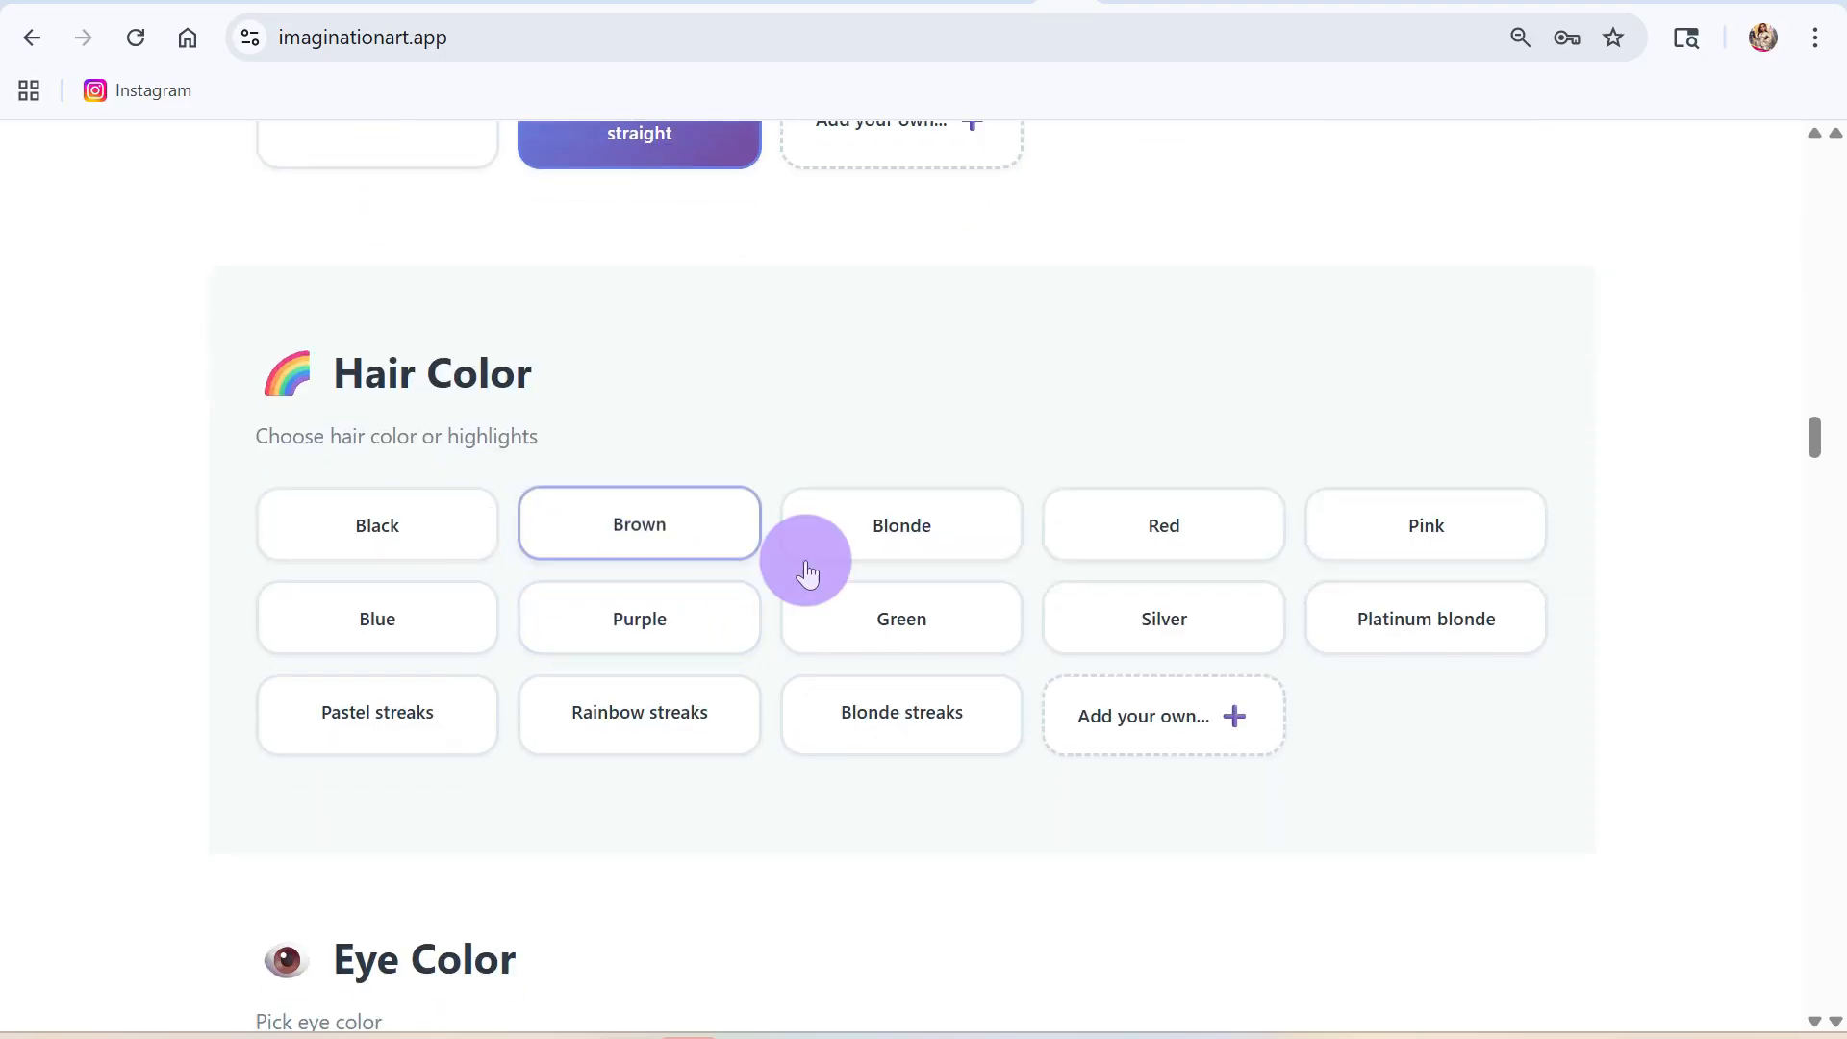
{"action": "left_click", "coordinate": [415, 531]}
{"action": "scroll", "coordinate": [932, 808], "scroll_direction": "down", "scroll_amount": 4}
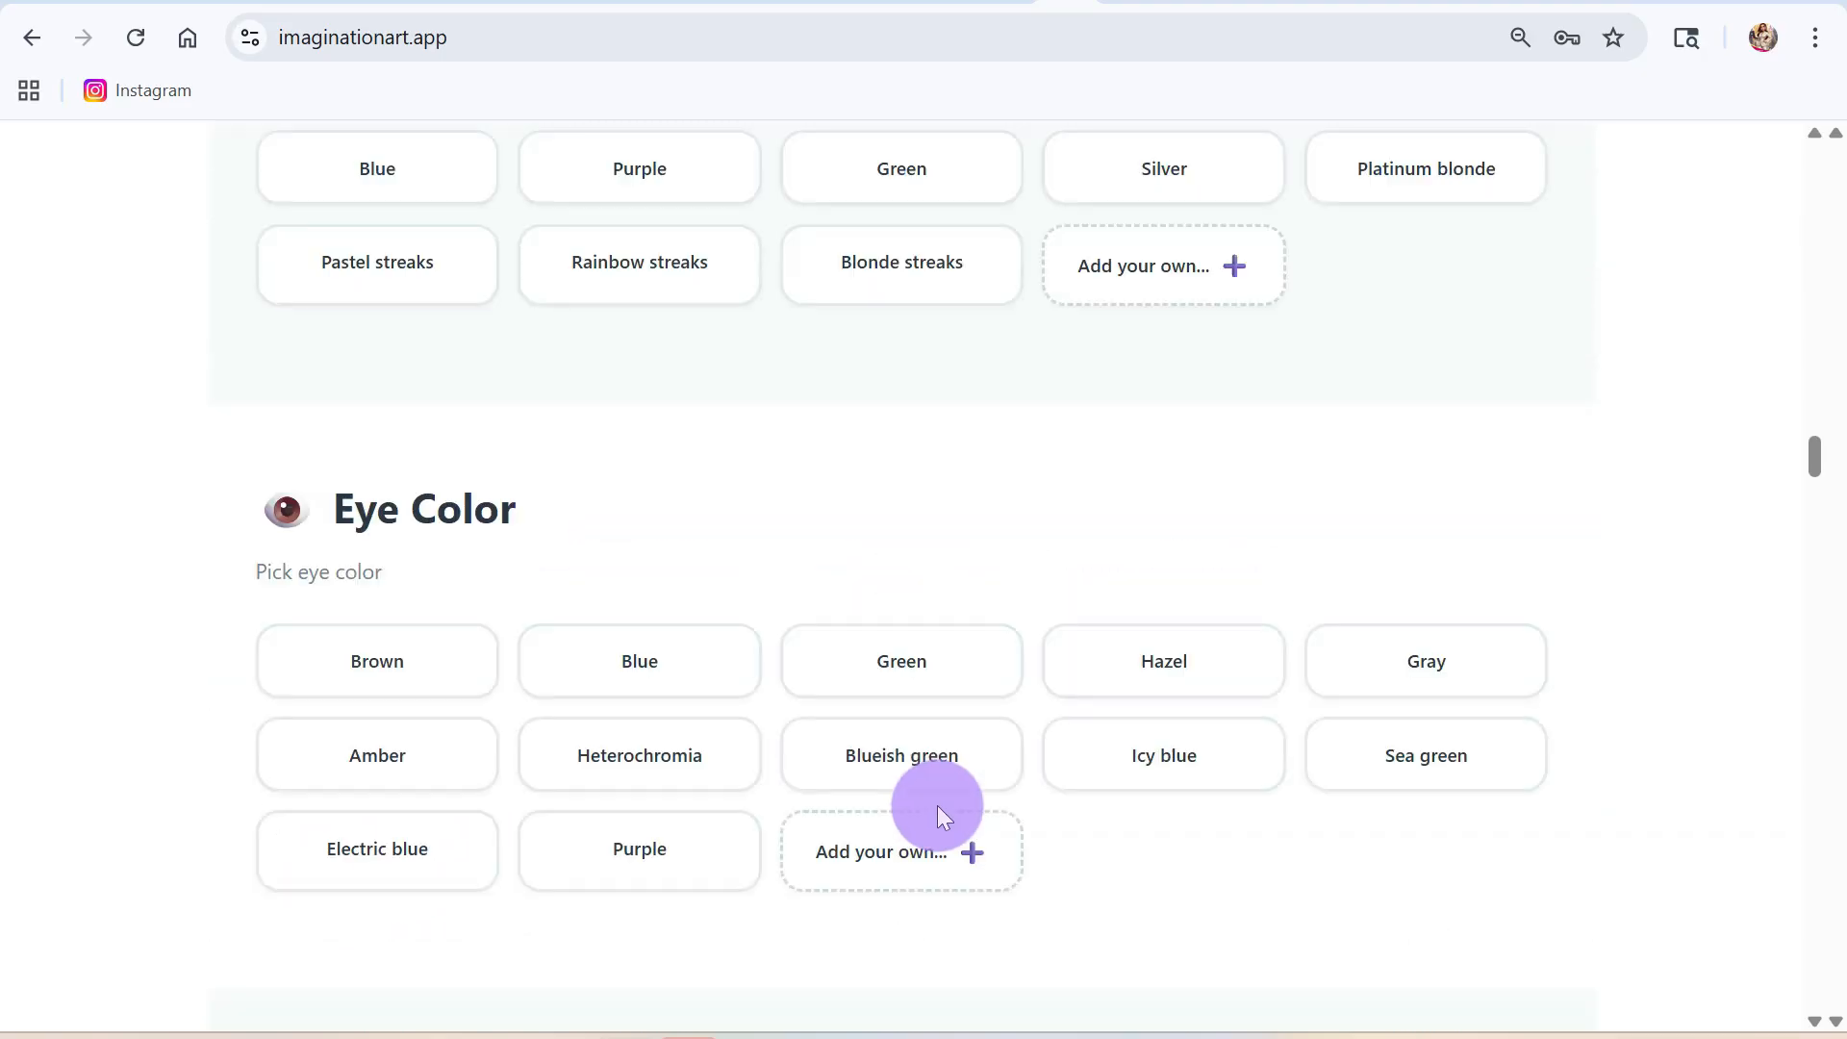
{"action": "scroll", "coordinate": [936, 805], "scroll_direction": "down", "scroll_amount": 3}
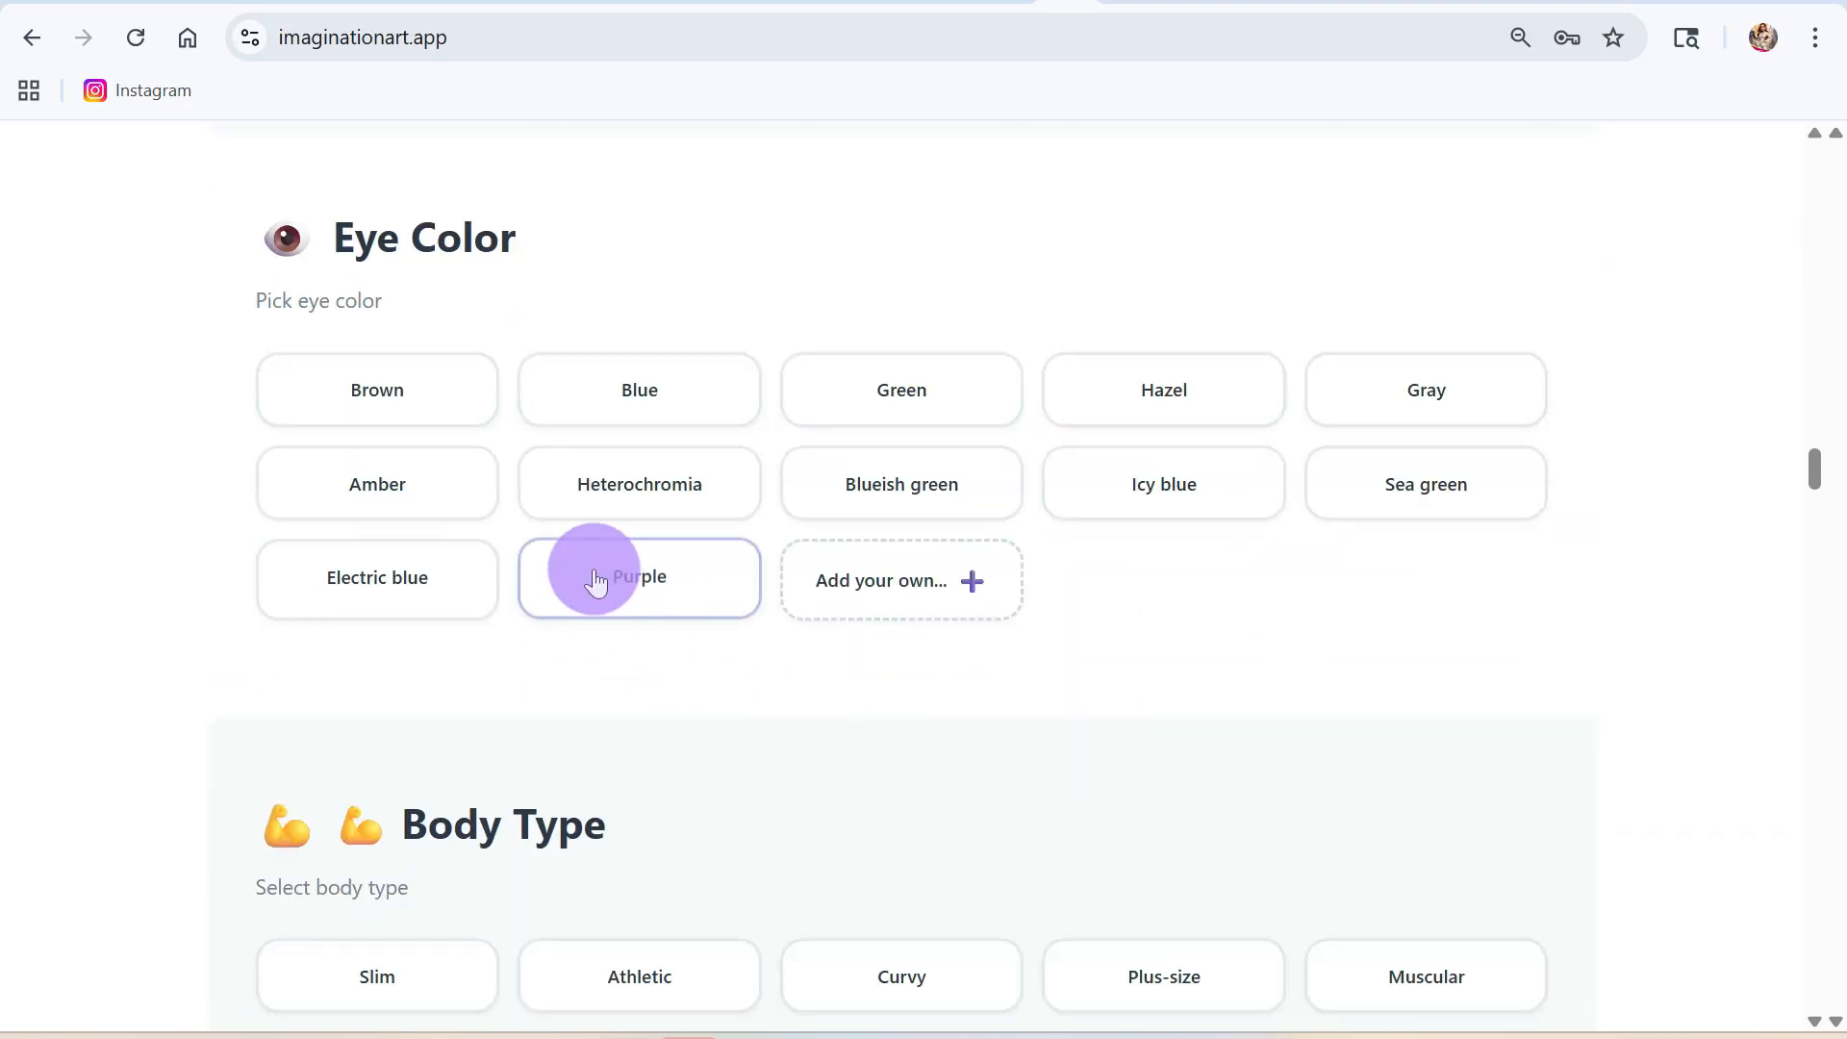
{"action": "left_click", "coordinate": [935, 479]}
- Choose the Curvy body type and the facial features Freckles, Dimples and Glasses
{"action": "scroll", "coordinate": [1144, 615], "scroll_direction": "down", "scroll_amount": 4}
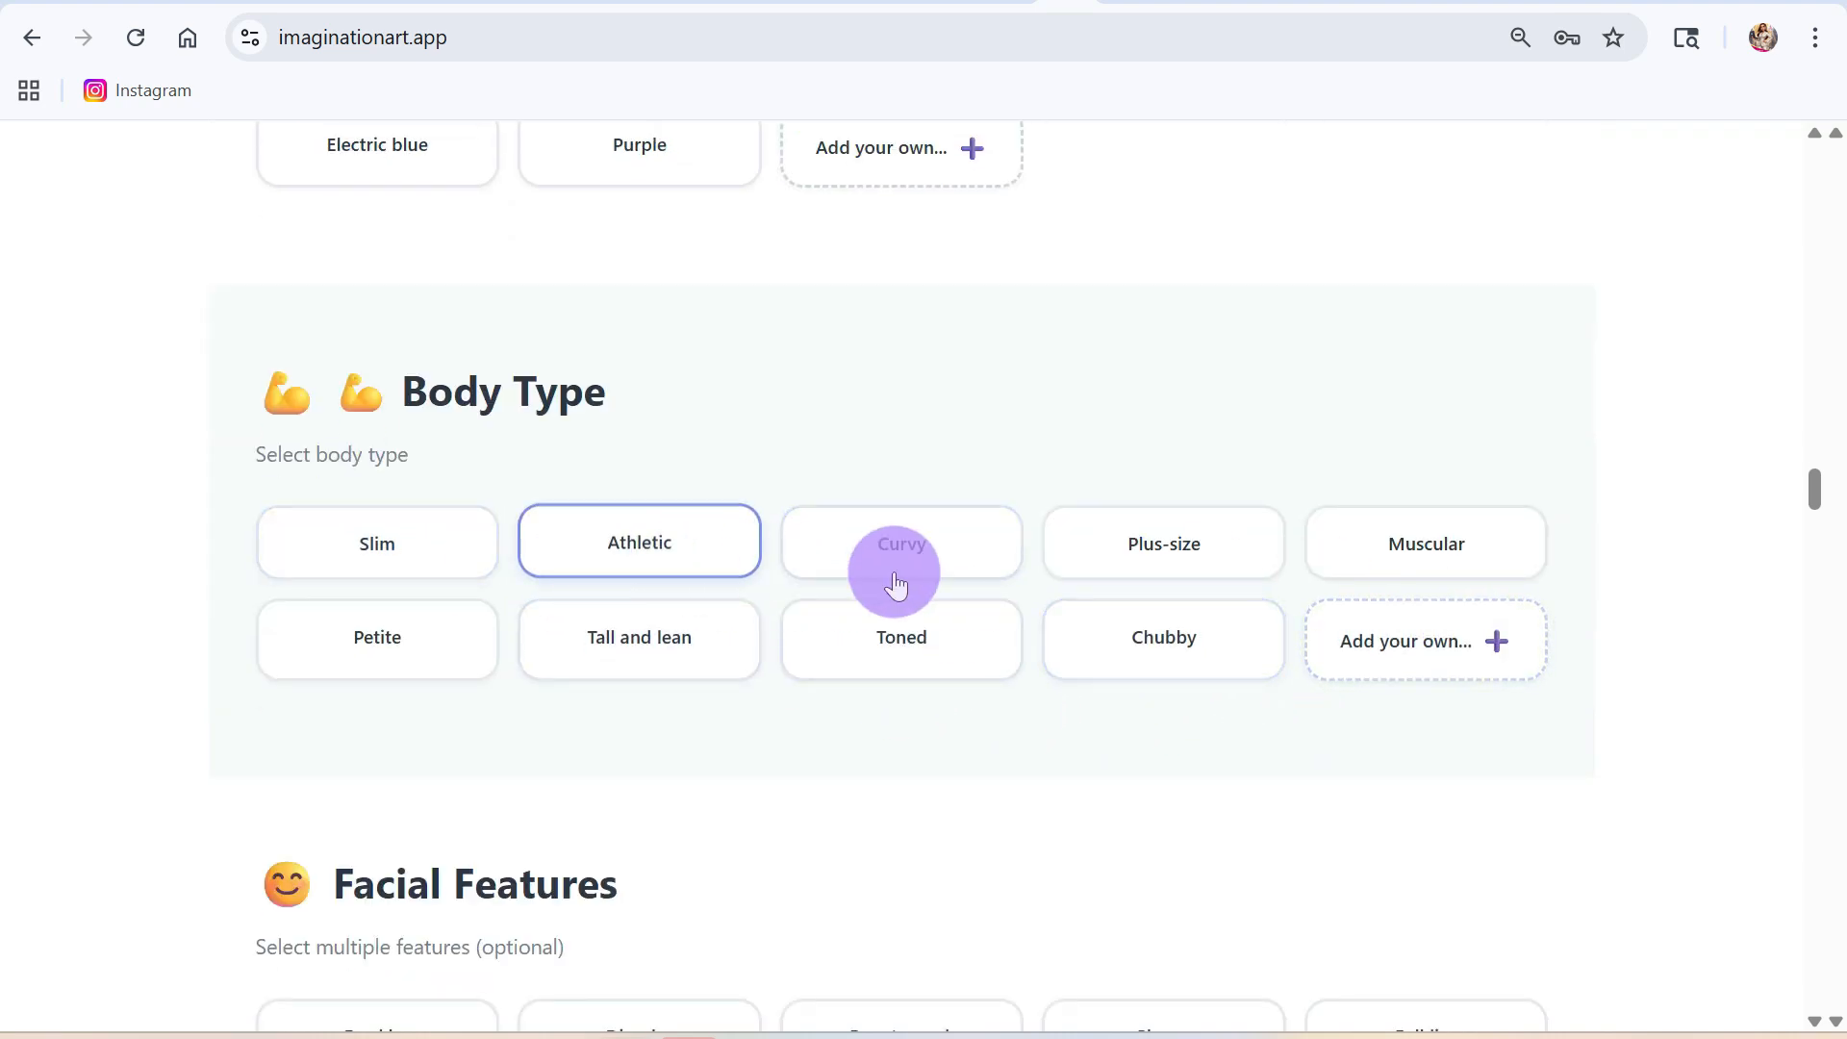
{"action": "left_click", "coordinate": [933, 584]}
{"action": "scroll", "coordinate": [1096, 623], "scroll_direction": "down", "scroll_amount": 5}
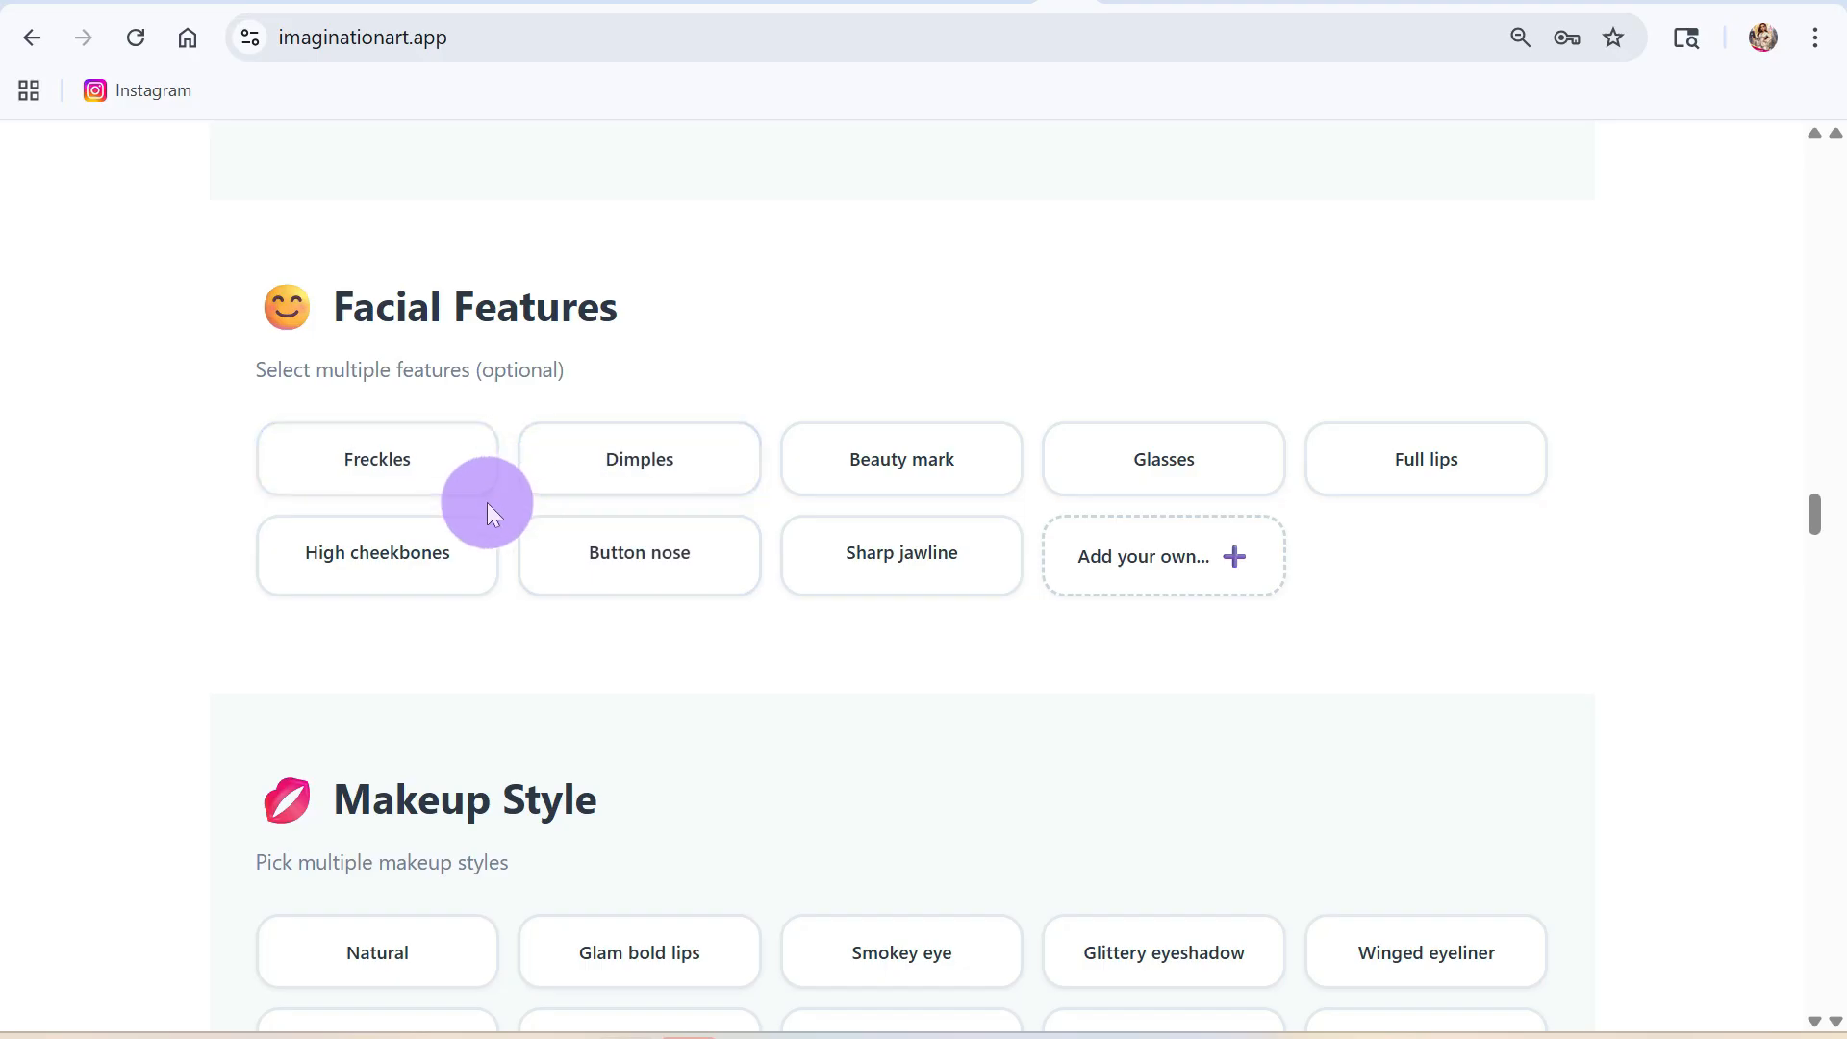
{"action": "left_click", "coordinate": [389, 463]}
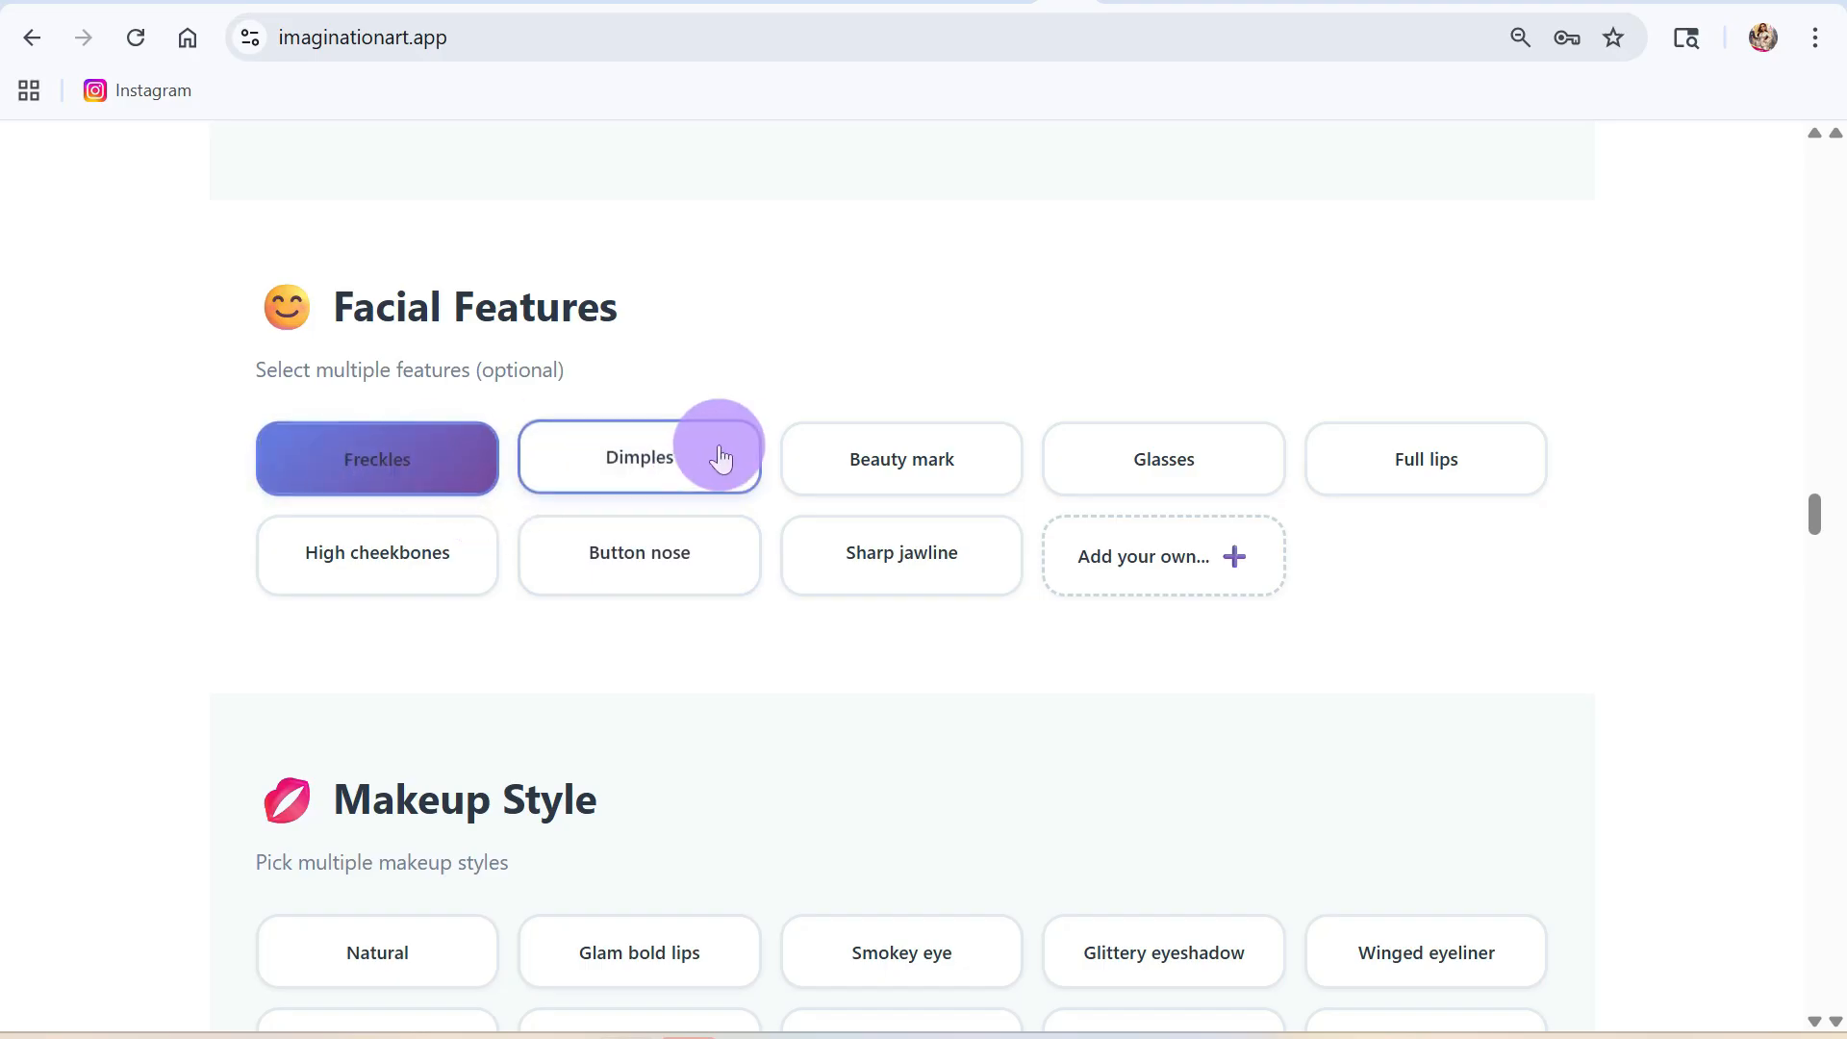
{"action": "left_click", "coordinate": [606, 485]}
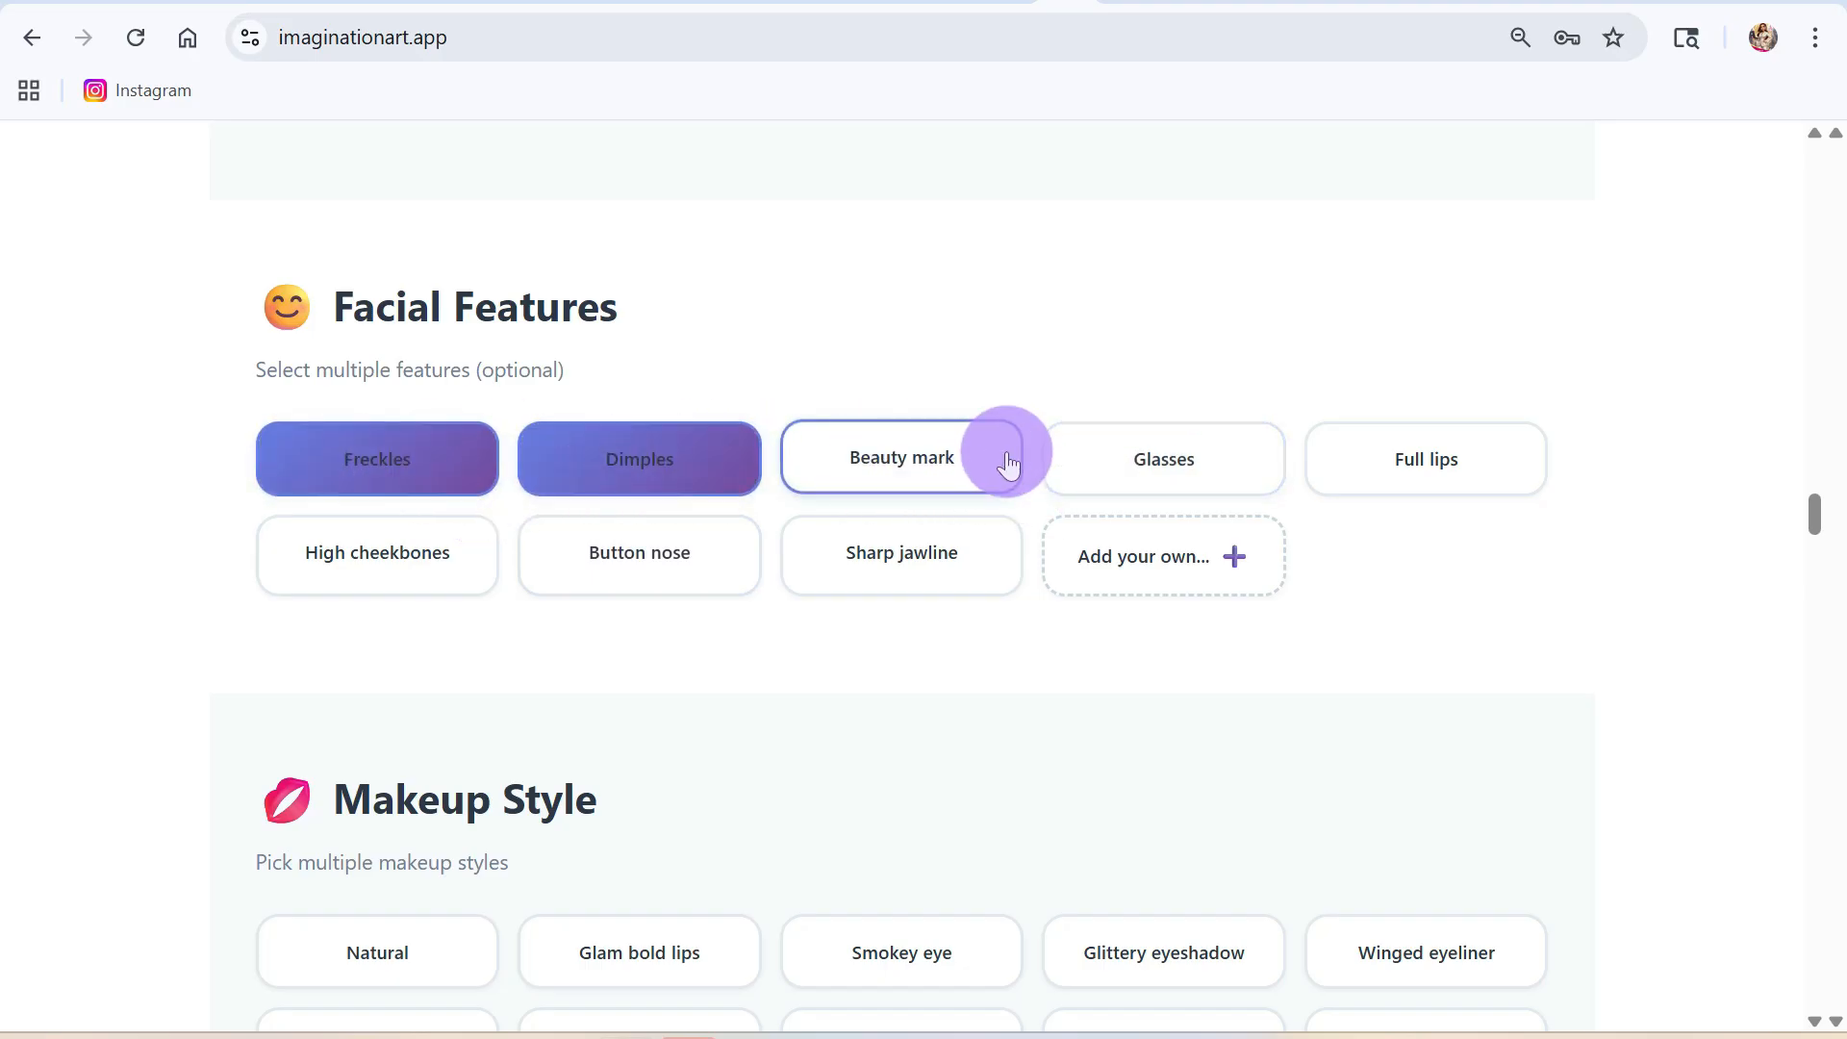
{"action": "left_click", "coordinate": [1172, 484]}
- Select the makeup styles Glittery eyeshadow, Winged eyeliner, Graphic liner and Smokey eye
{"action": "scroll", "coordinate": [1160, 702], "scroll_direction": "down", "scroll_amount": 6}
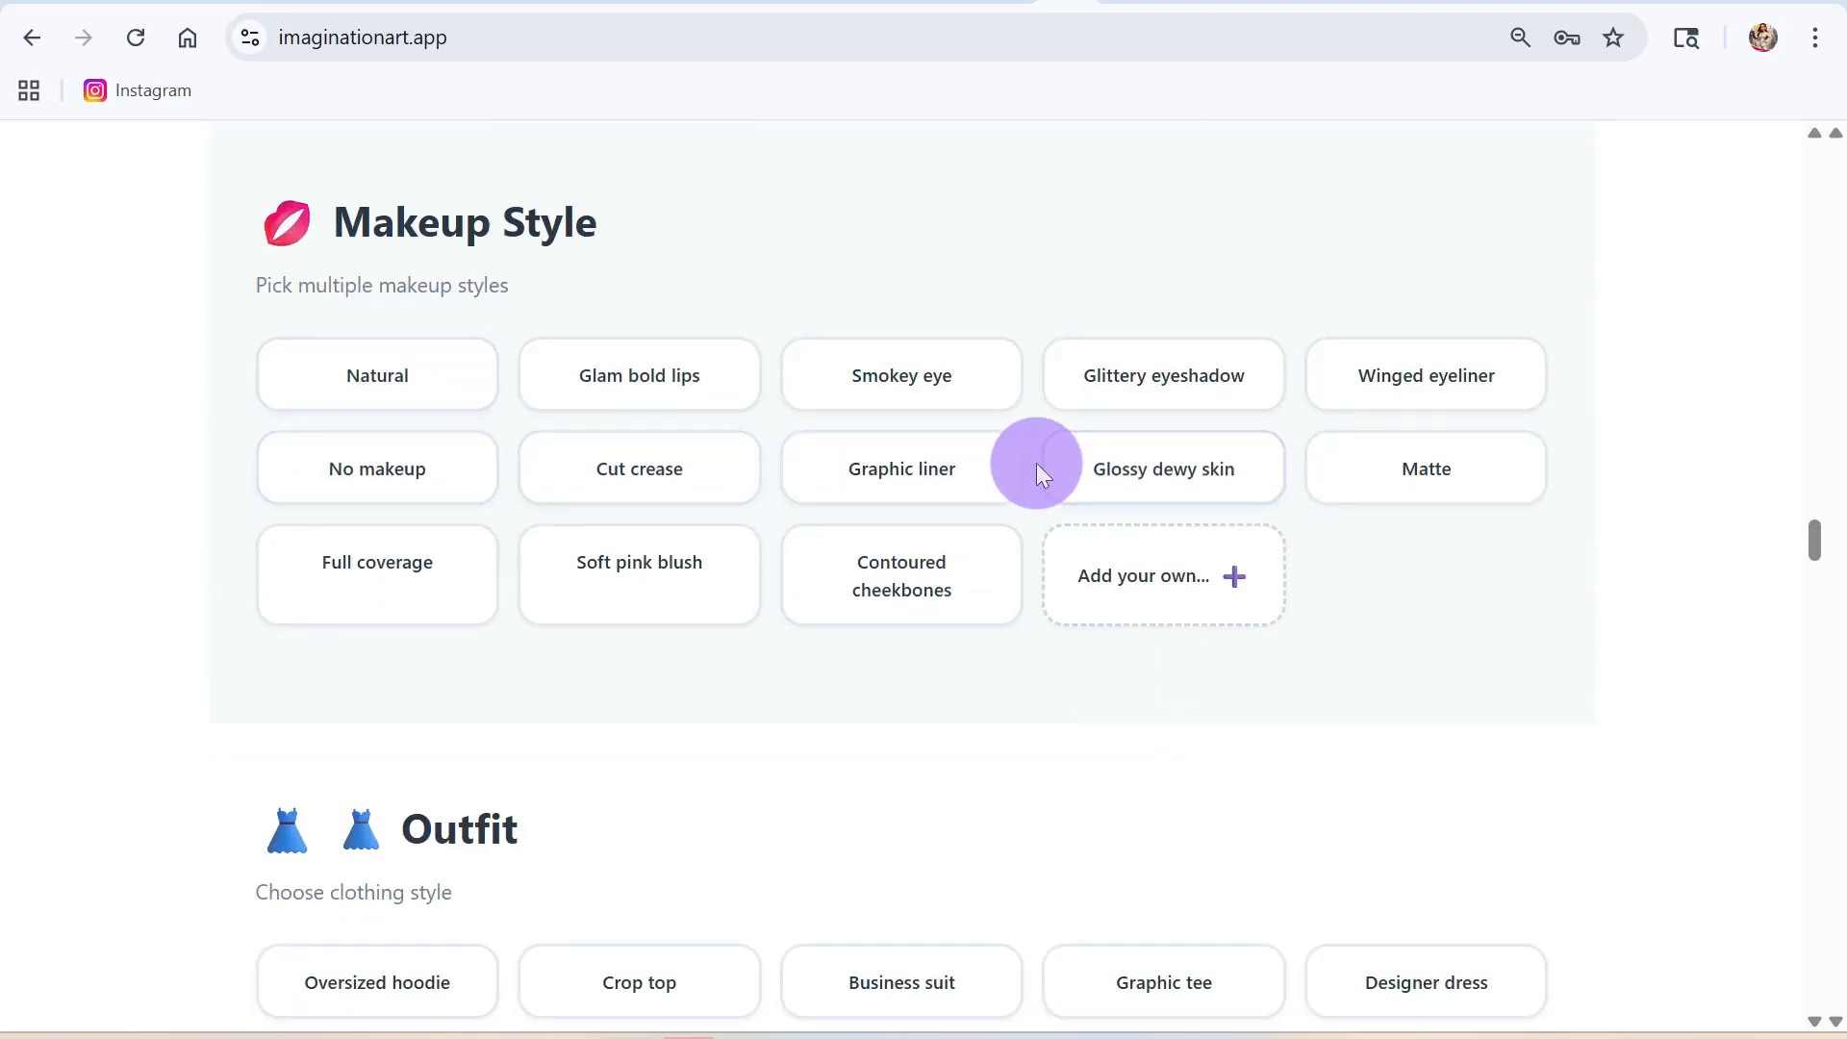
{"action": "left_click", "coordinate": [1190, 395]}
{"action": "left_click", "coordinate": [1422, 366]}
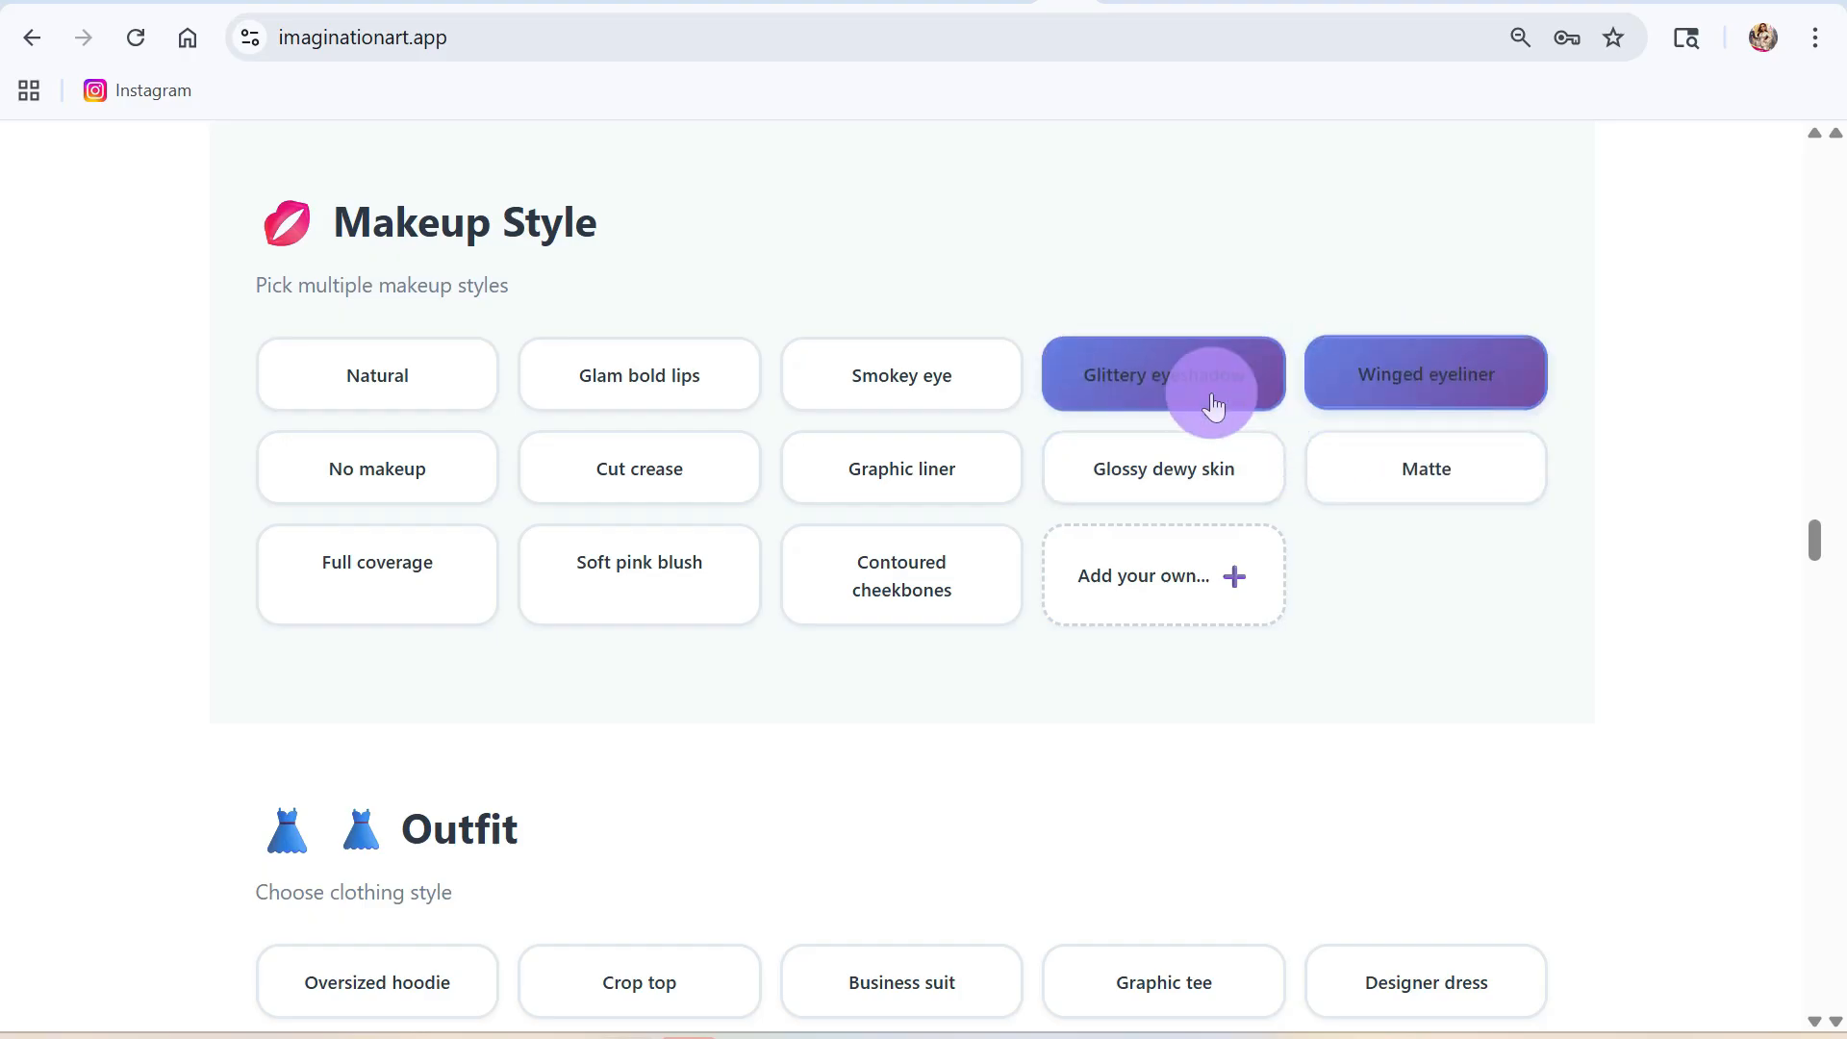
{"action": "left_click", "coordinate": [842, 476]}
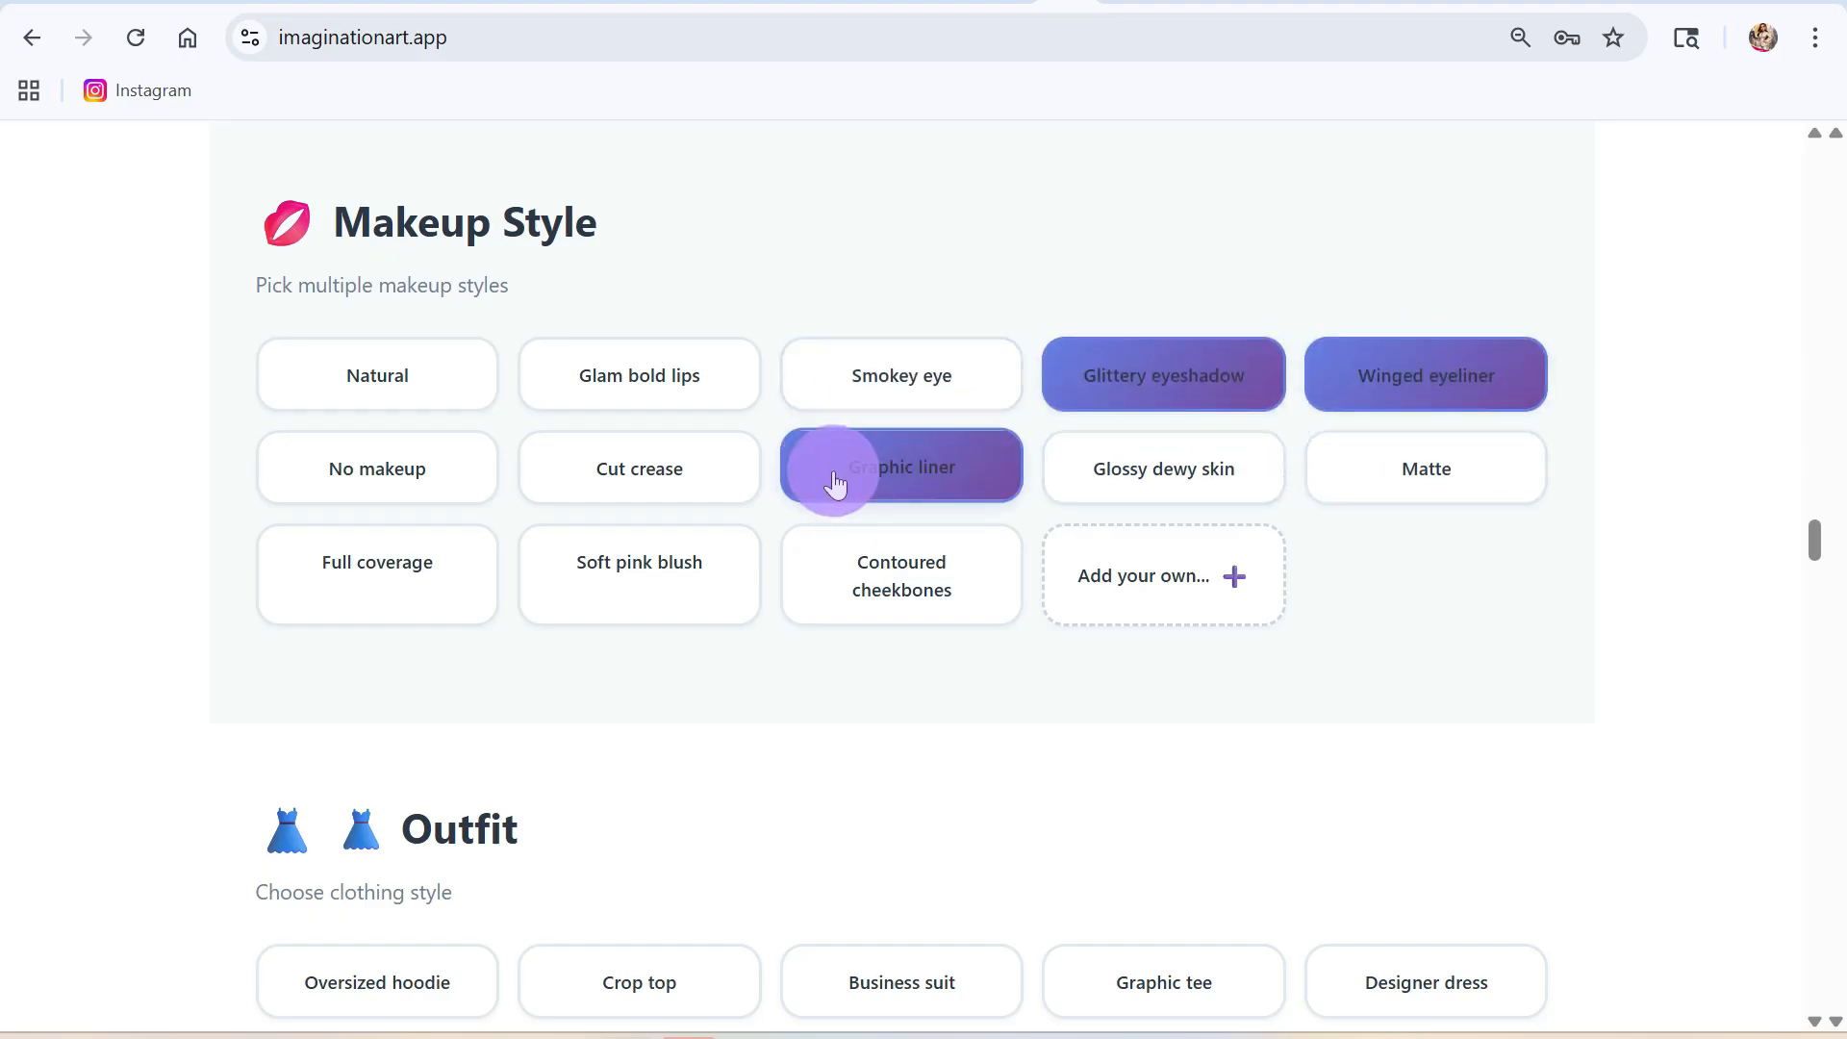
{"action": "left_click", "coordinate": [916, 376]}
- Dress the character in a Tracksuit outfit with Nike sneakers
{"action": "scroll", "coordinate": [1102, 679], "scroll_direction": "down", "scroll_amount": 7}
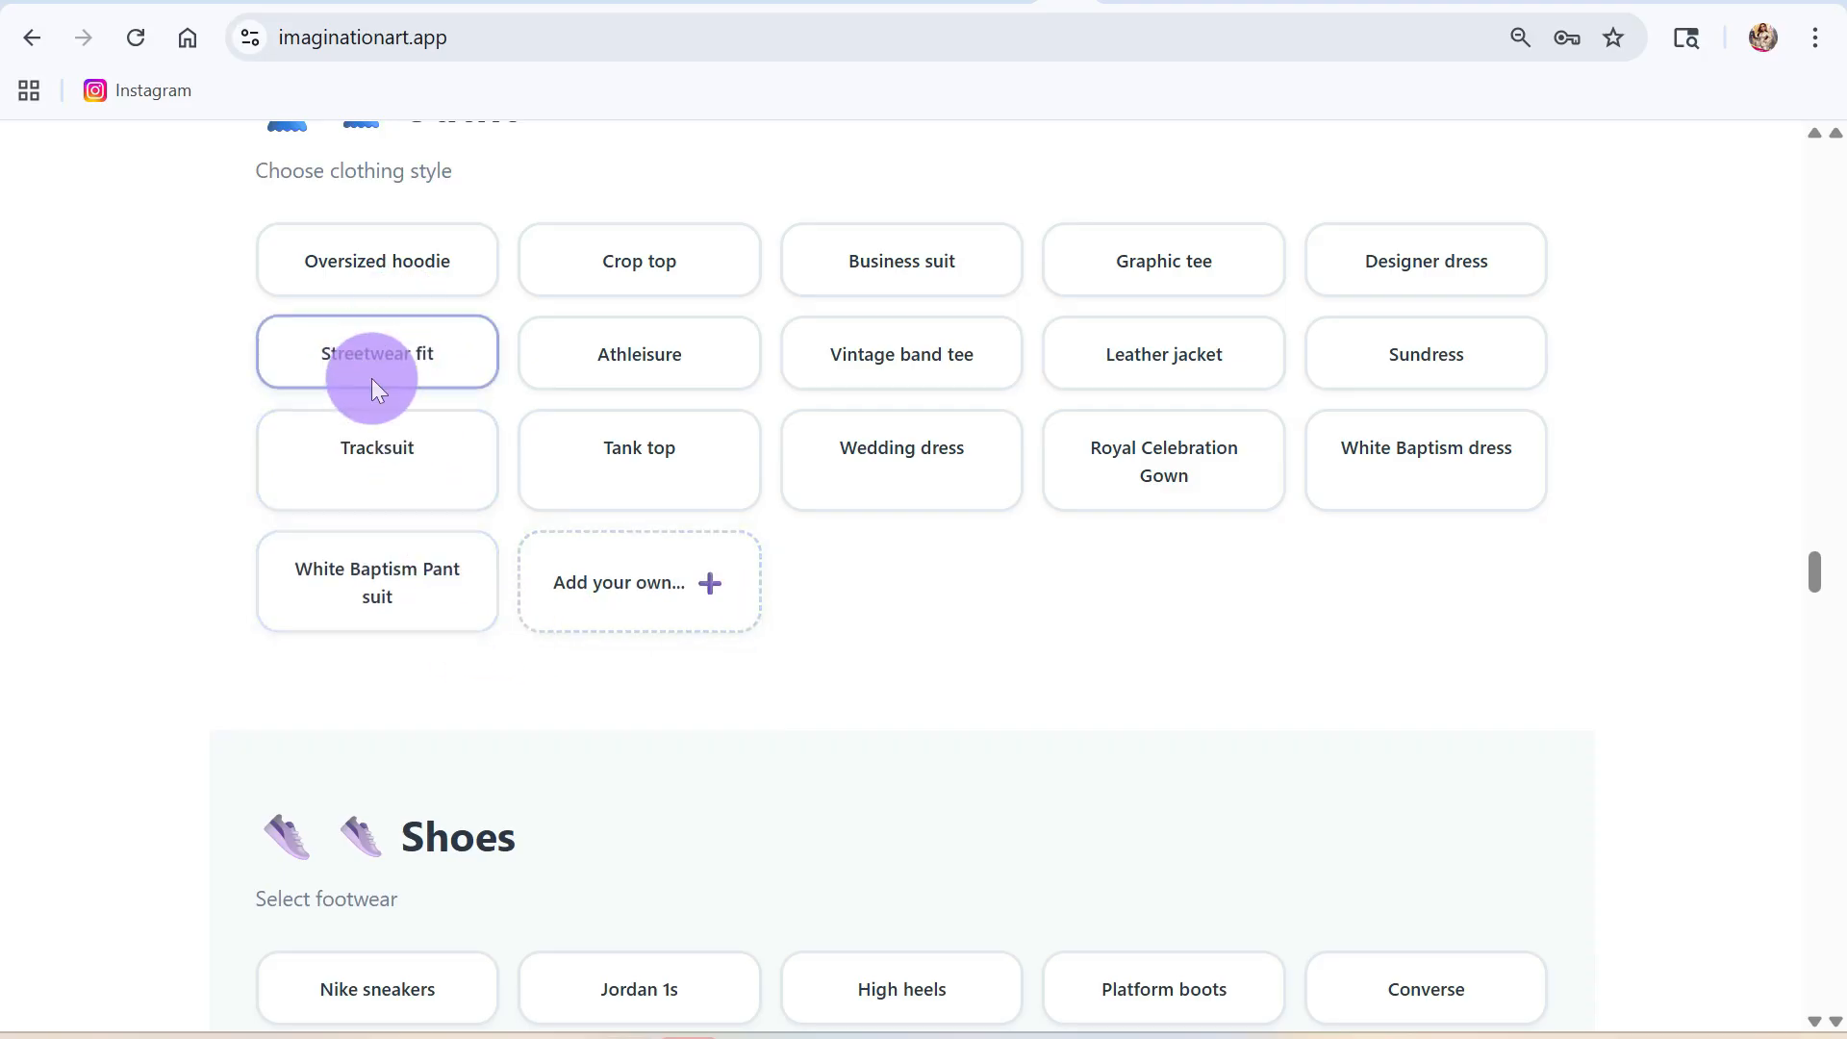
{"action": "left_click", "coordinate": [365, 471]}
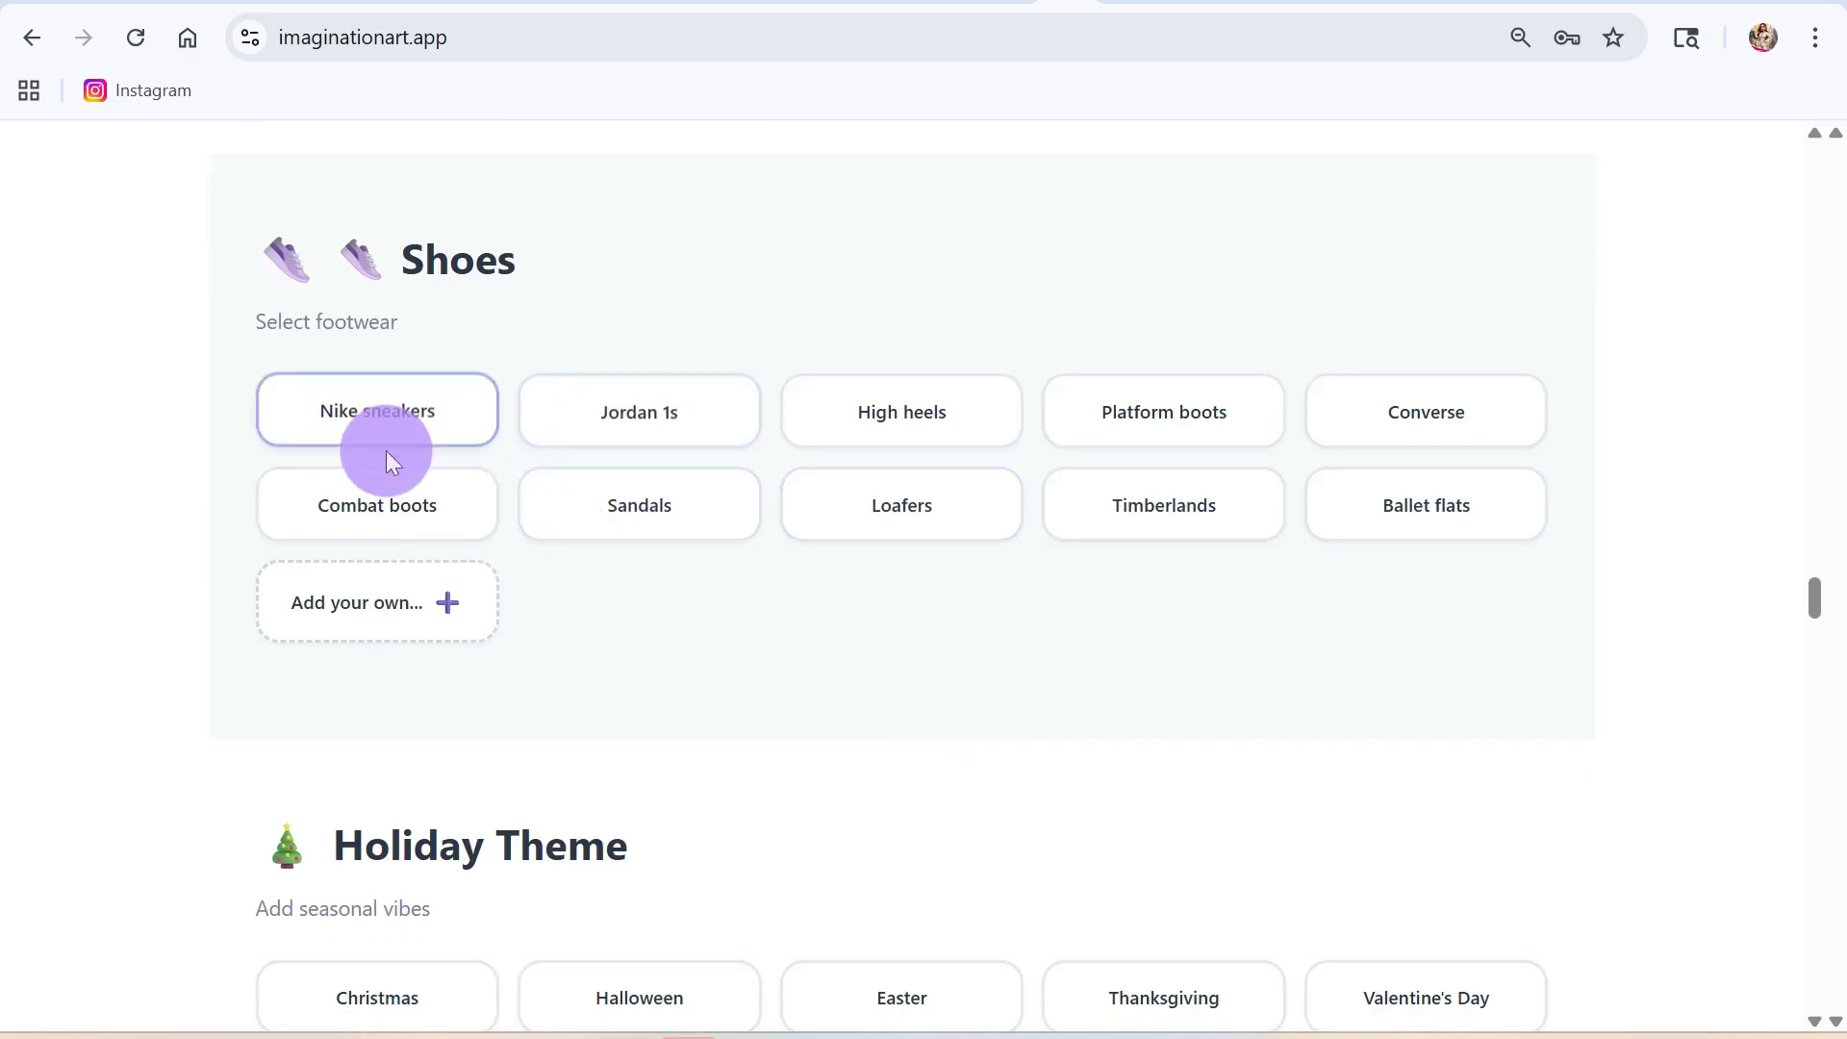
{"action": "left_click", "coordinate": [375, 416]}
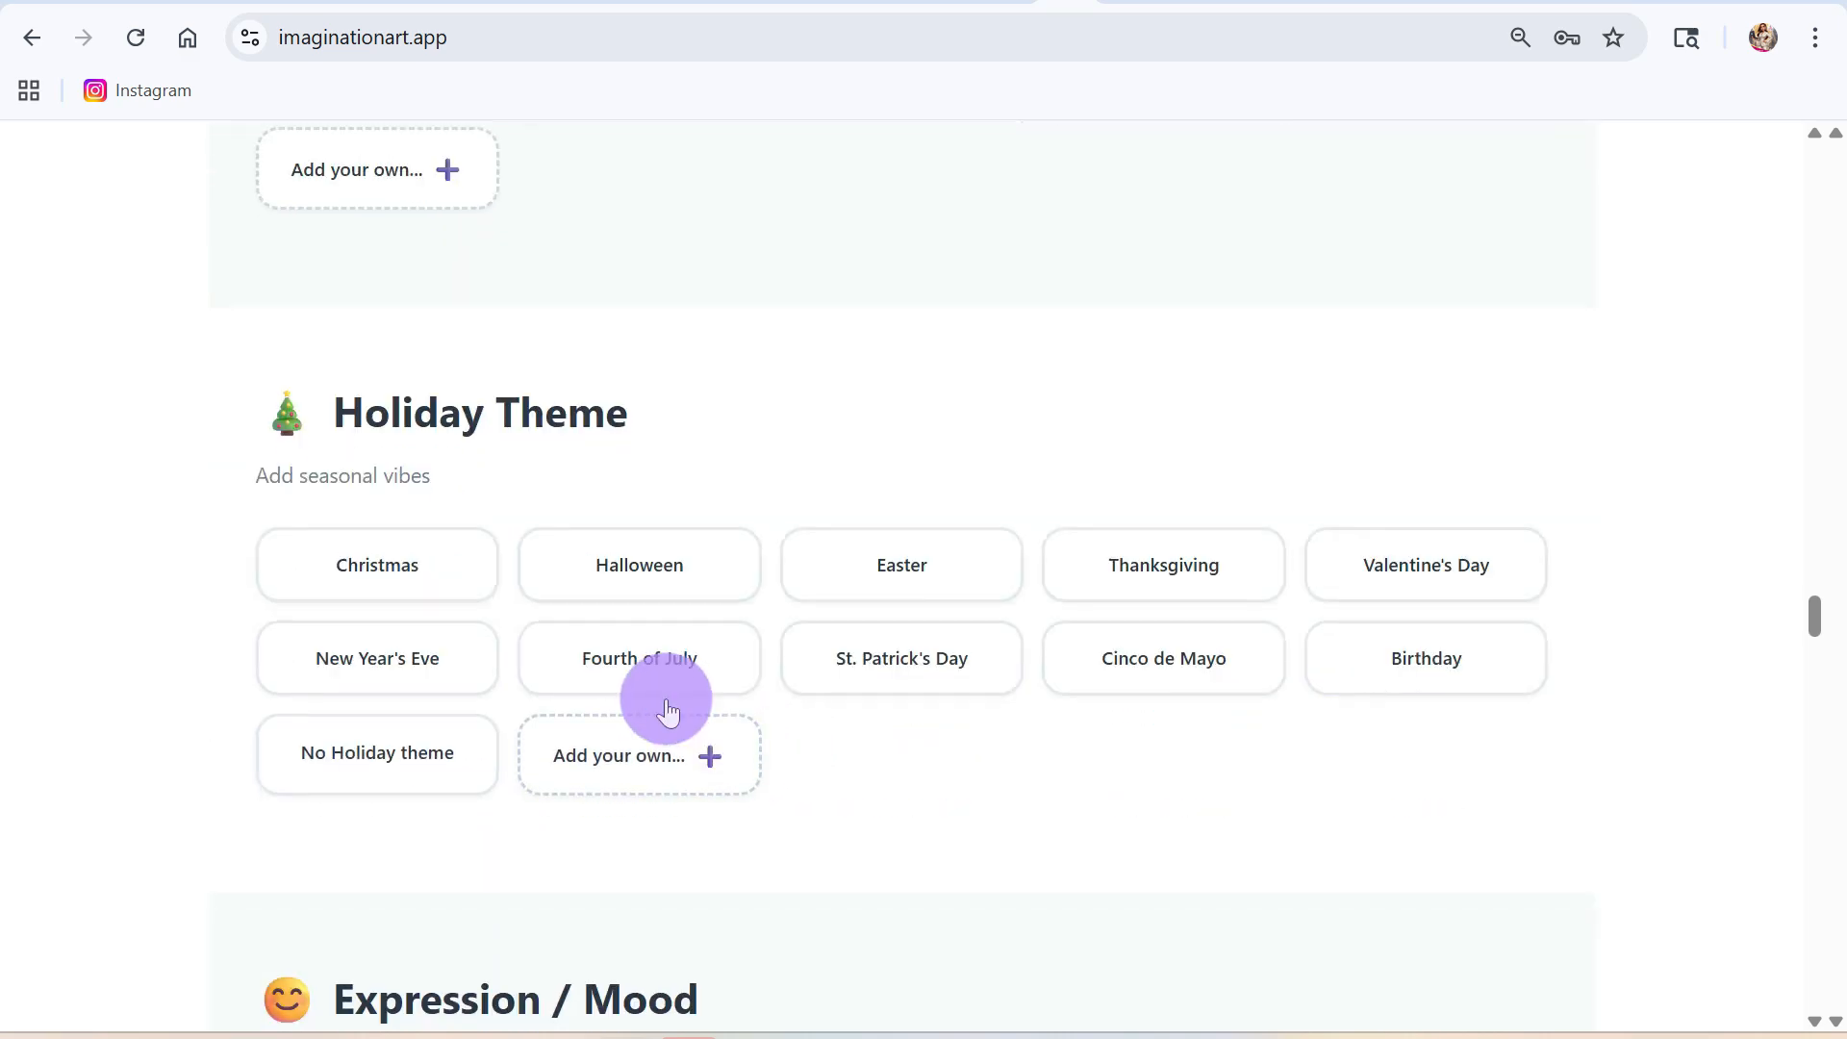
- Set the character's expression to Happy smile
{"action": "scroll", "coordinate": [621, 658], "scroll_direction": "down", "scroll_amount": 3}
{"action": "scroll", "coordinate": [619, 658], "scroll_direction": "up", "scroll_amount": 2}
{"action": "scroll", "coordinate": [892, 696], "scroll_direction": "down", "scroll_amount": 3}
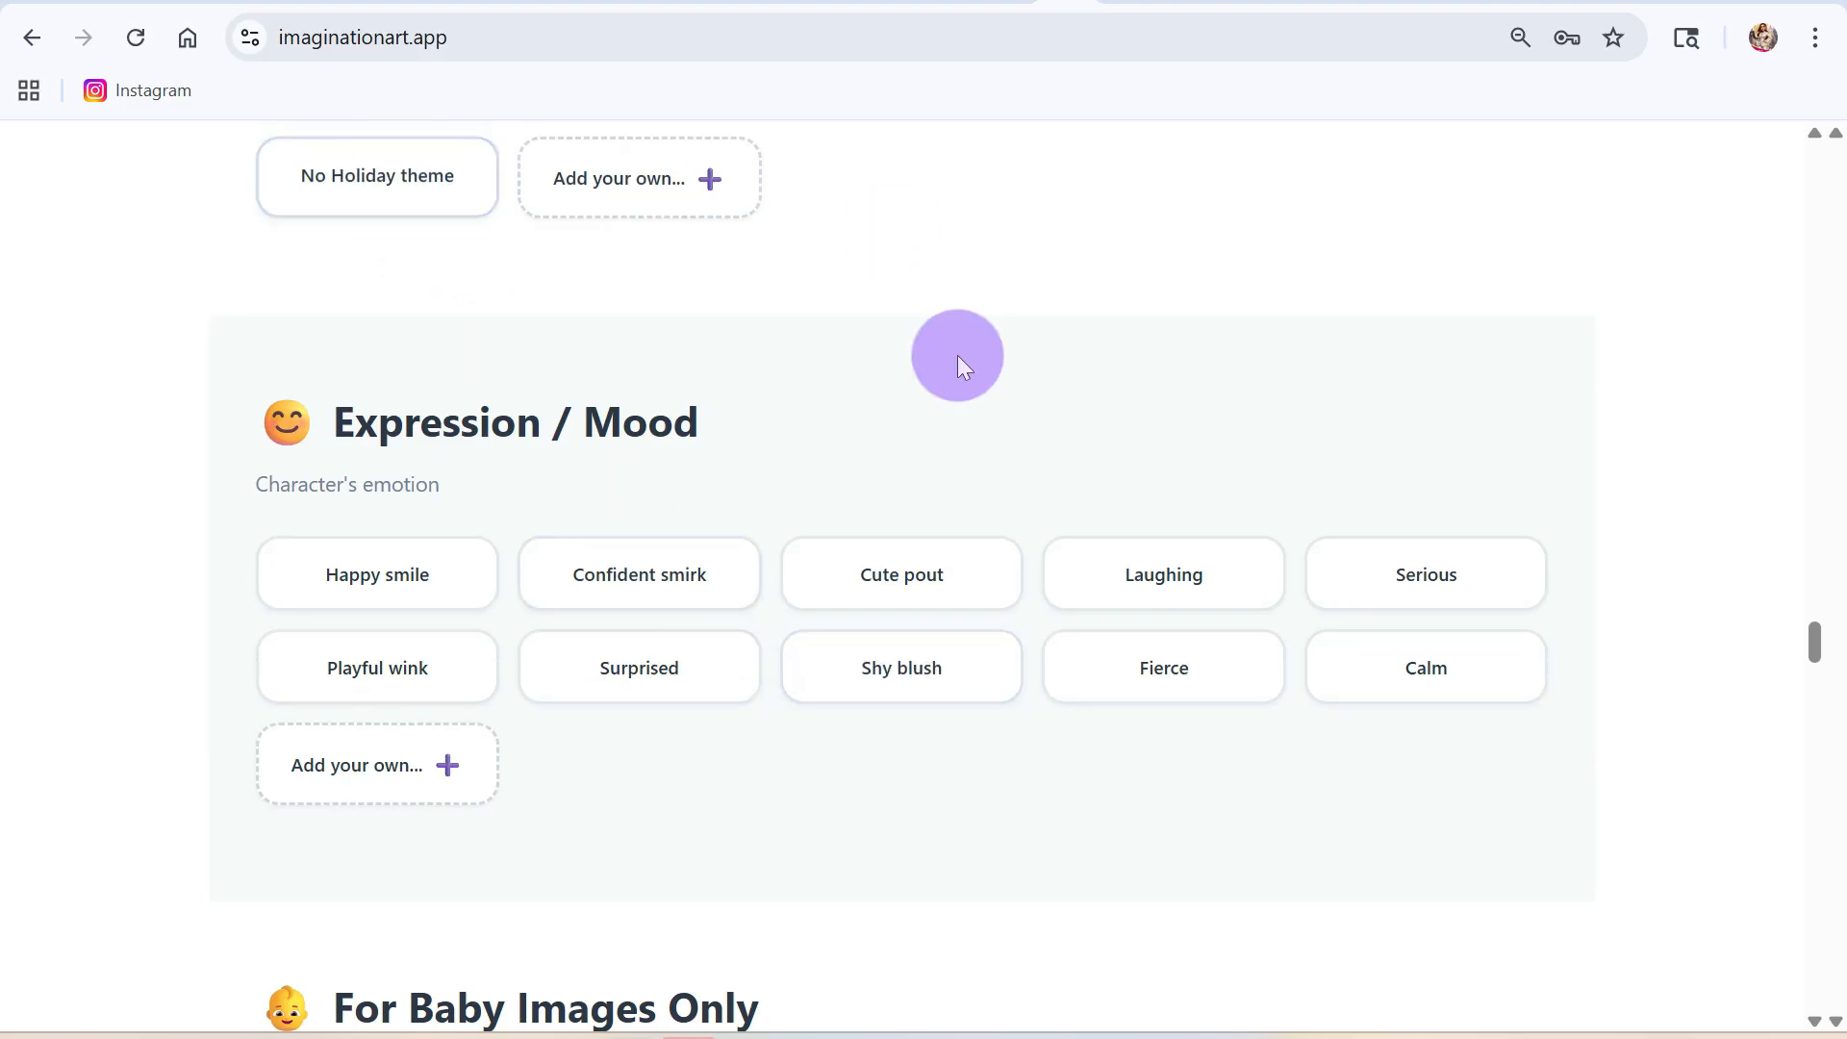
{"action": "scroll", "coordinate": [610, 672], "scroll_direction": "down", "scroll_amount": 2}
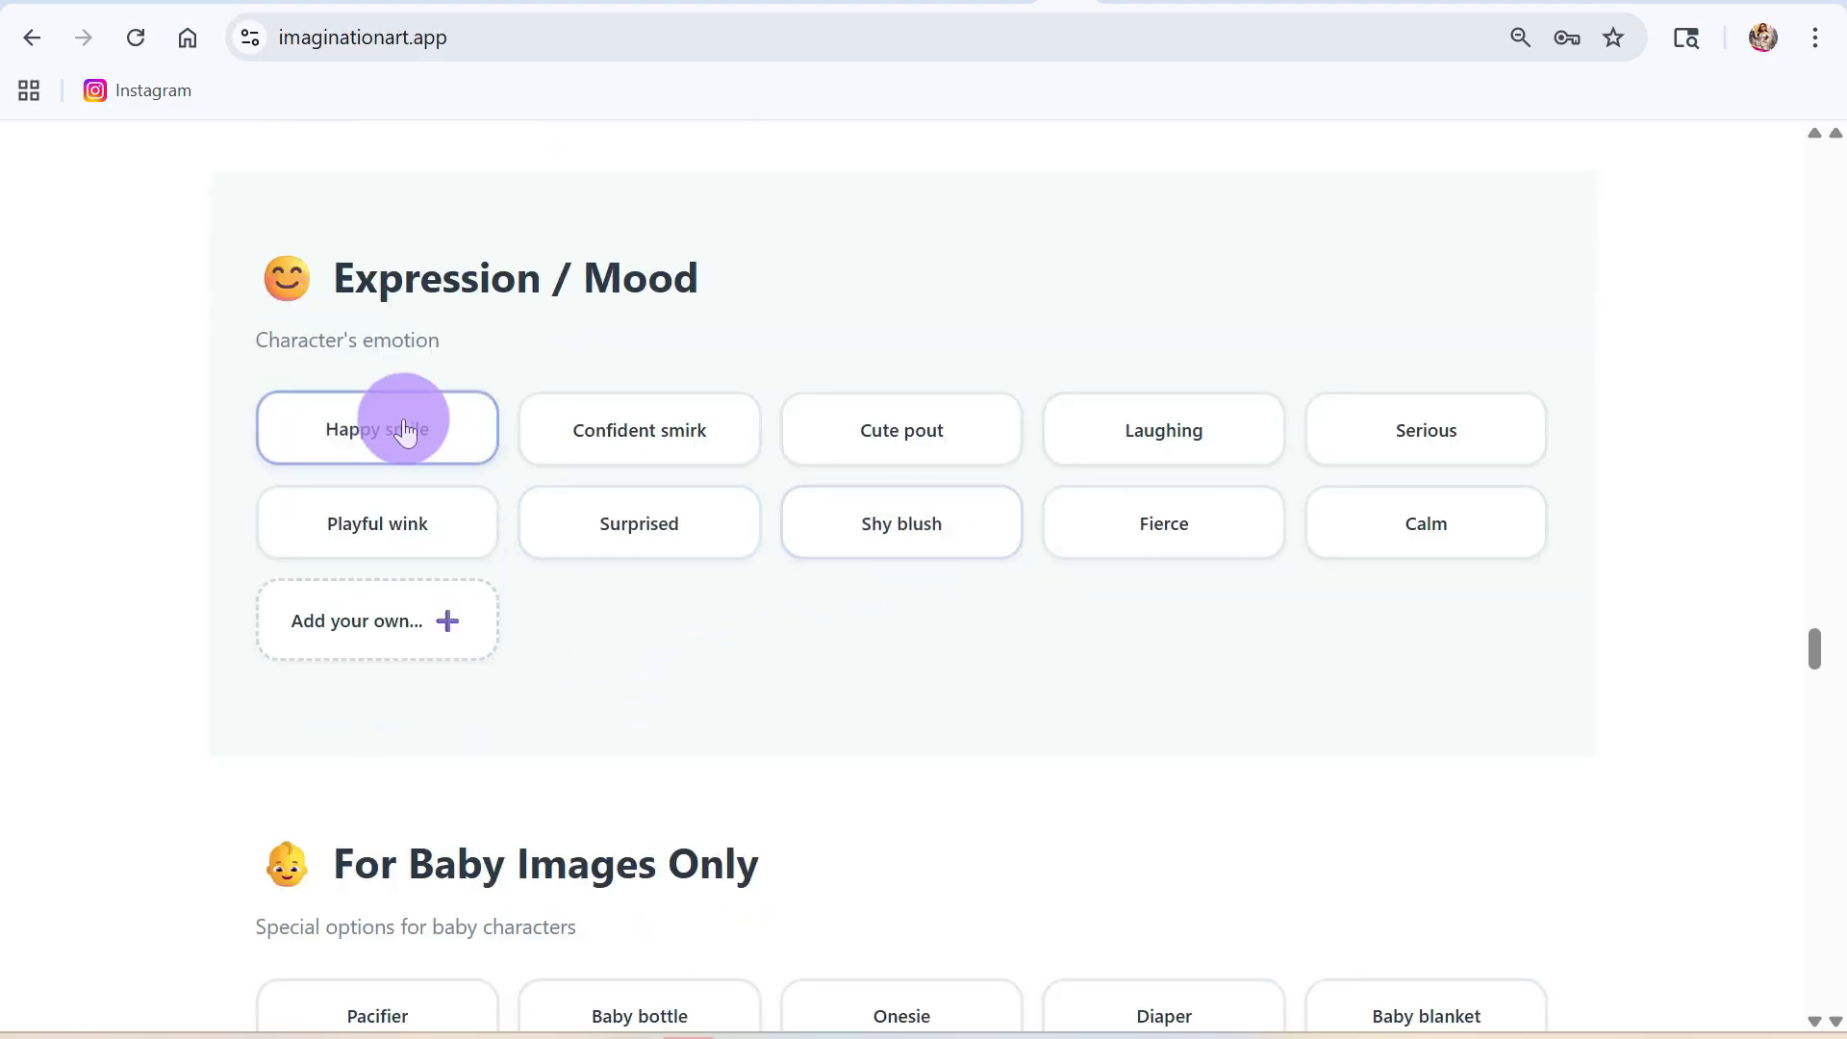
{"action": "left_click", "coordinate": [435, 433]}
- Pick Baseball cap as the accessory and Diamond studs as the jewelry
{"action": "scroll", "coordinate": [737, 610], "scroll_direction": "down", "scroll_amount": 5}
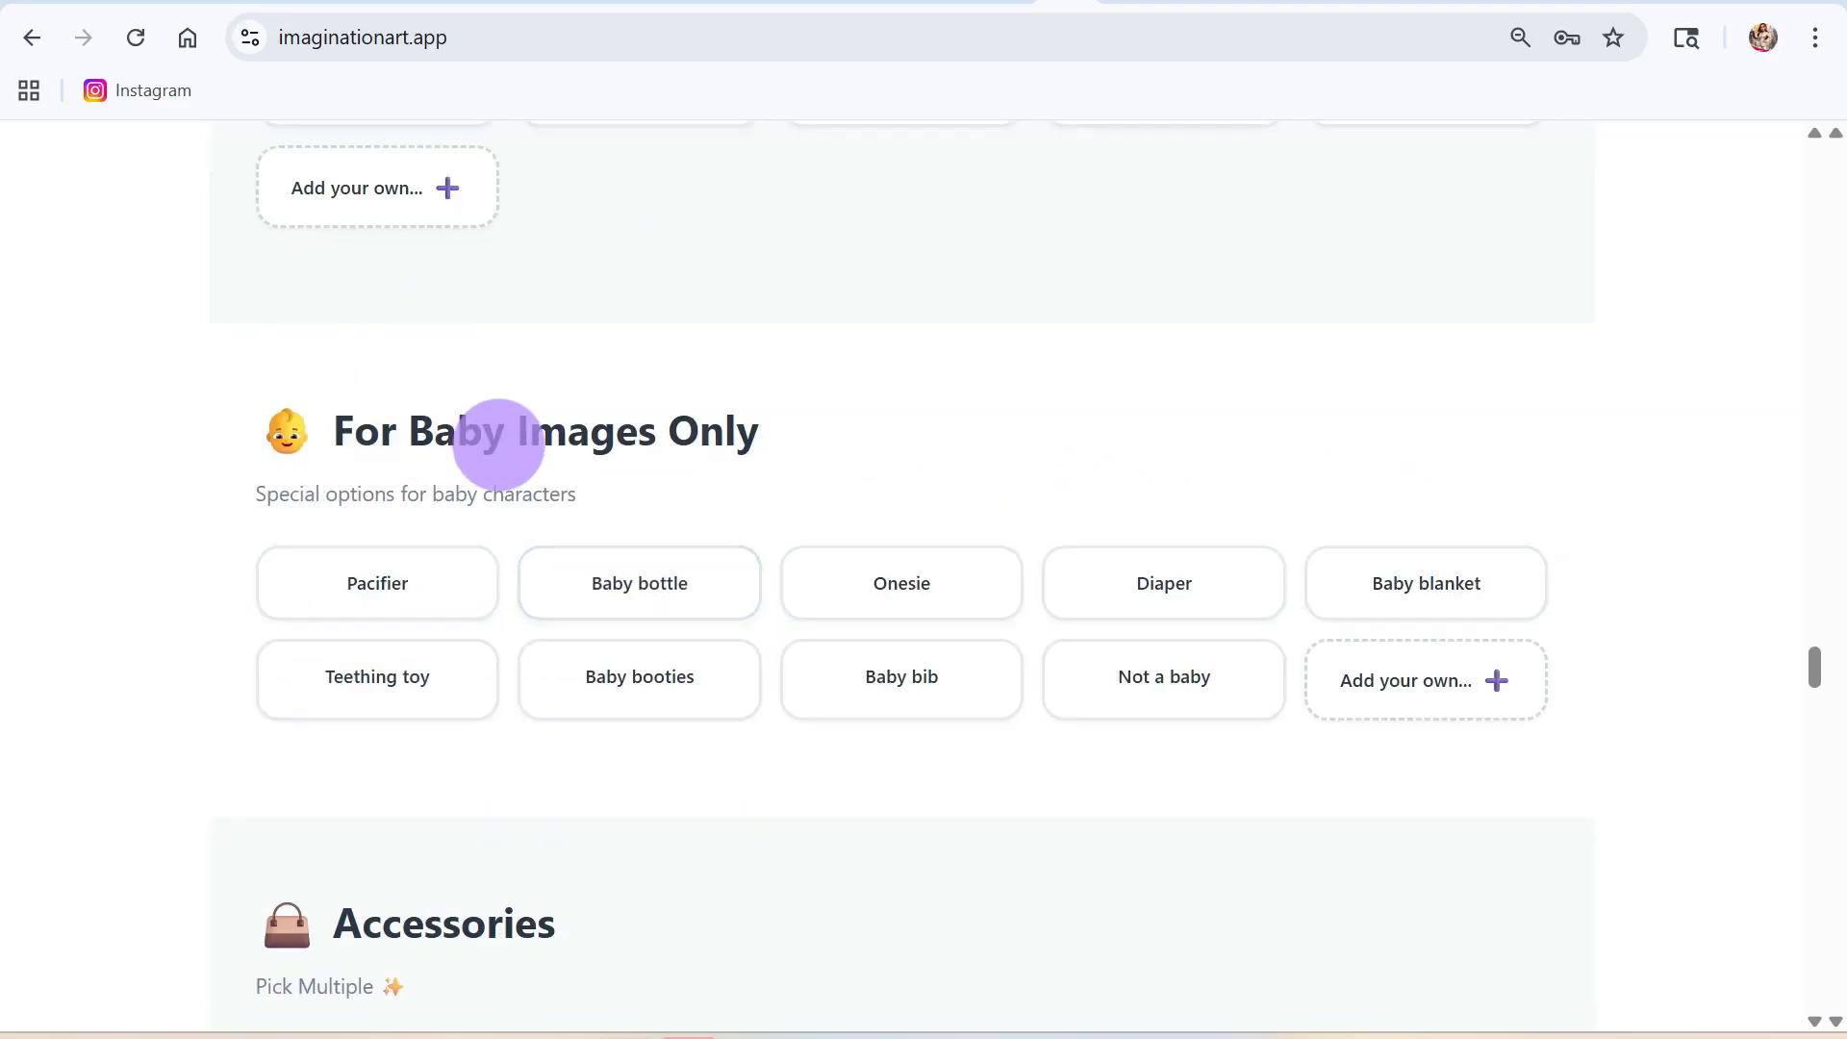
{"action": "scroll", "coordinate": [632, 664], "scroll_direction": "down", "scroll_amount": 3}
{"action": "scroll", "coordinate": [619, 610], "scroll_direction": "down", "scroll_amount": 6}
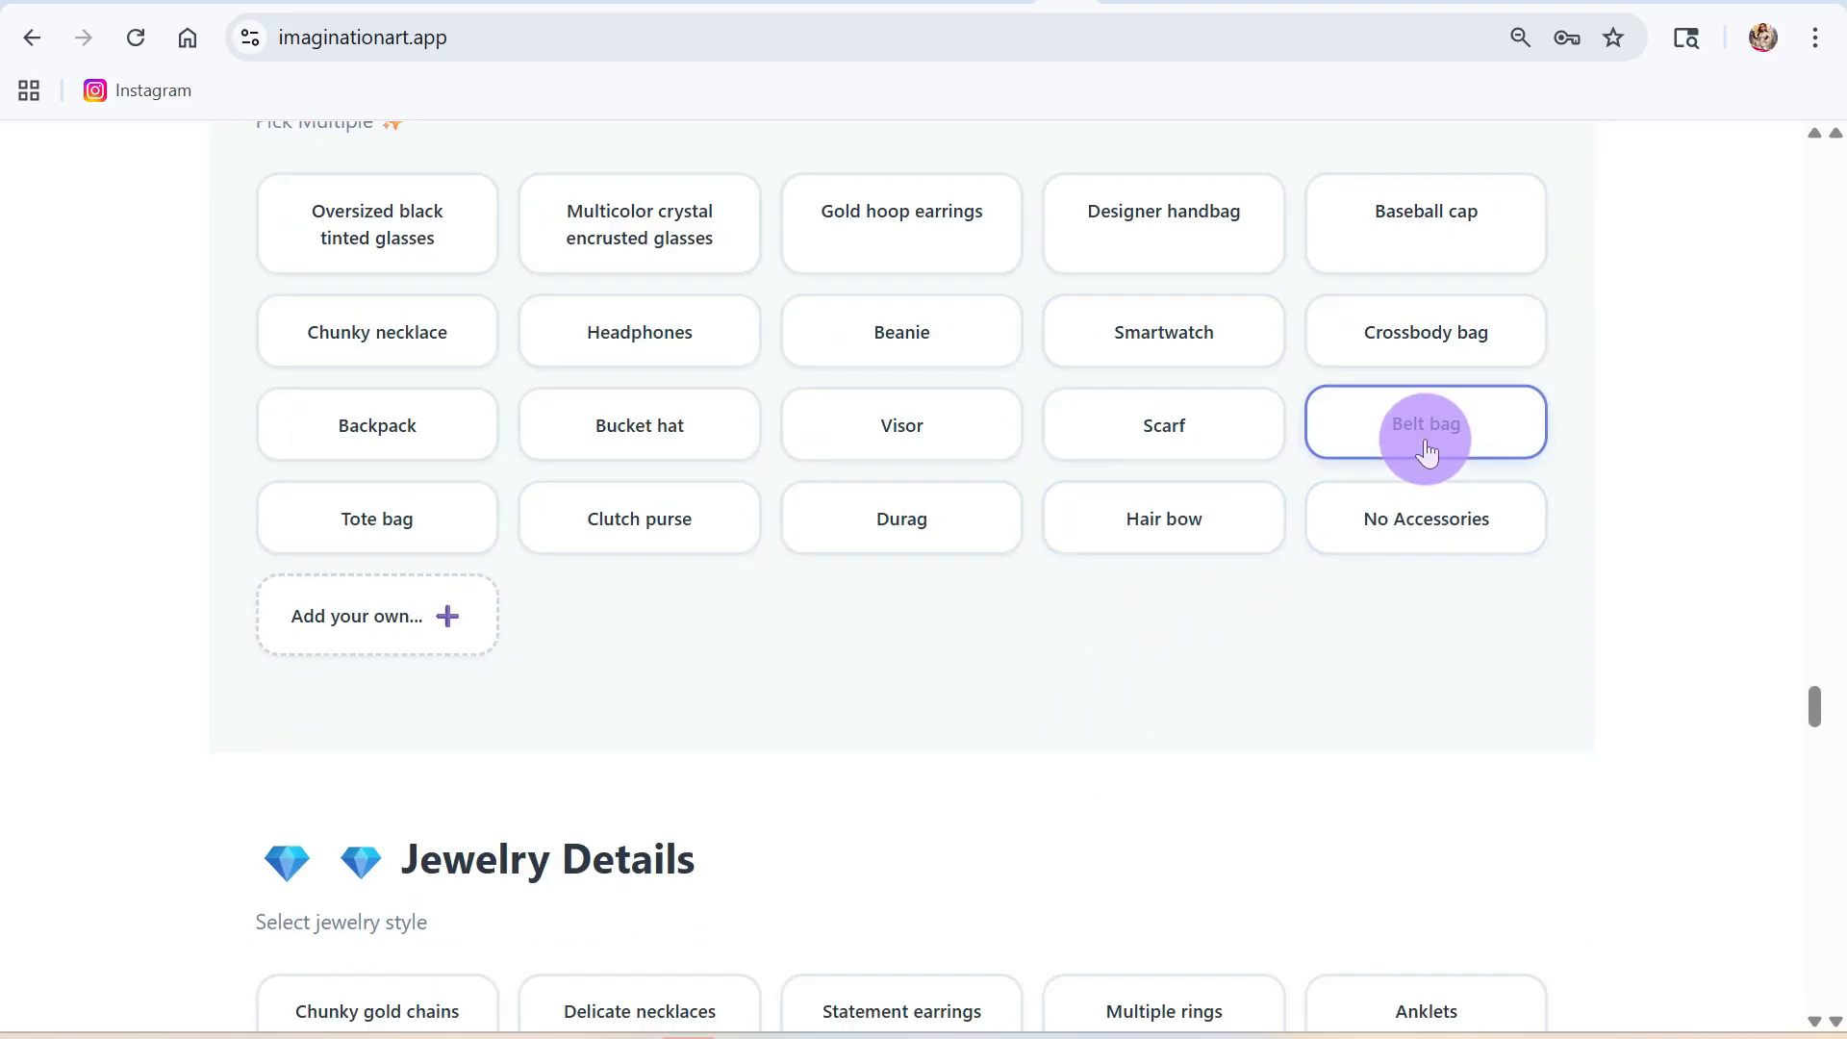
{"action": "left_click", "coordinate": [1414, 229]}
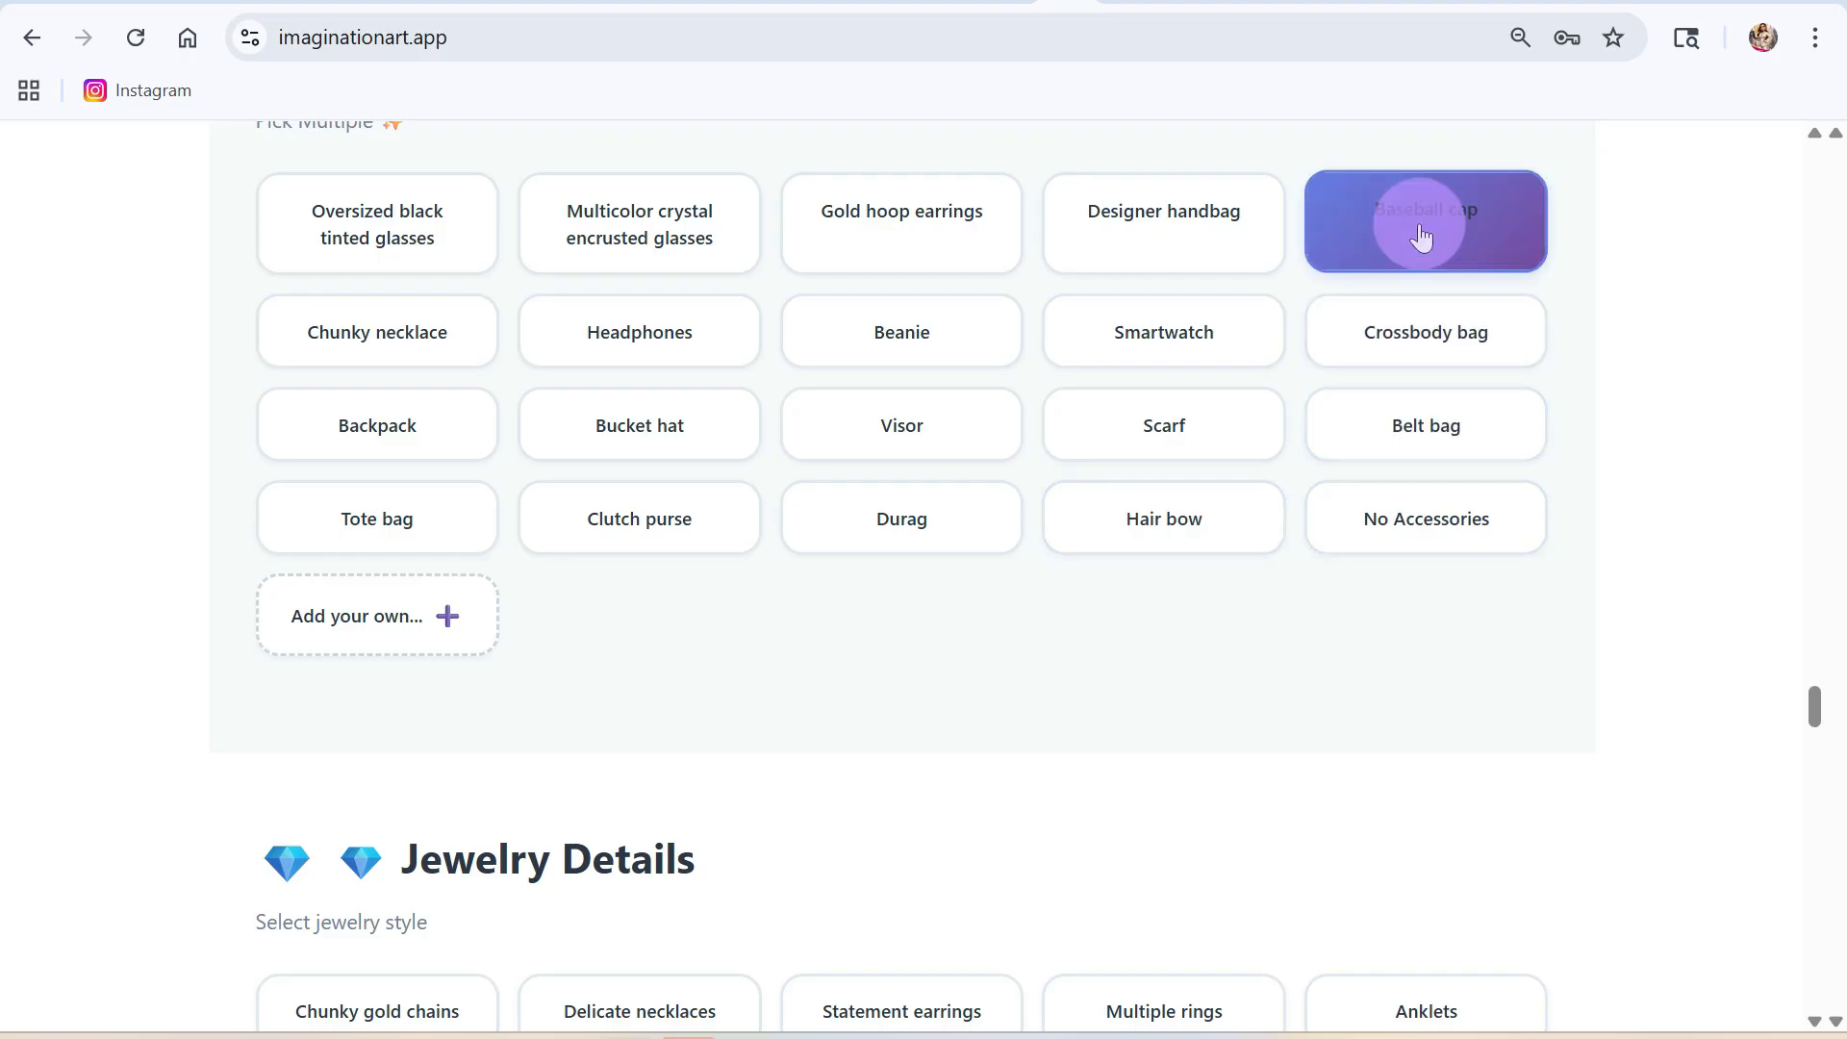
{"action": "scroll", "coordinate": [1143, 626], "scroll_direction": "down", "scroll_amount": 1}
{"action": "scroll", "coordinate": [1143, 626], "scroll_direction": "down", "scroll_amount": 4}
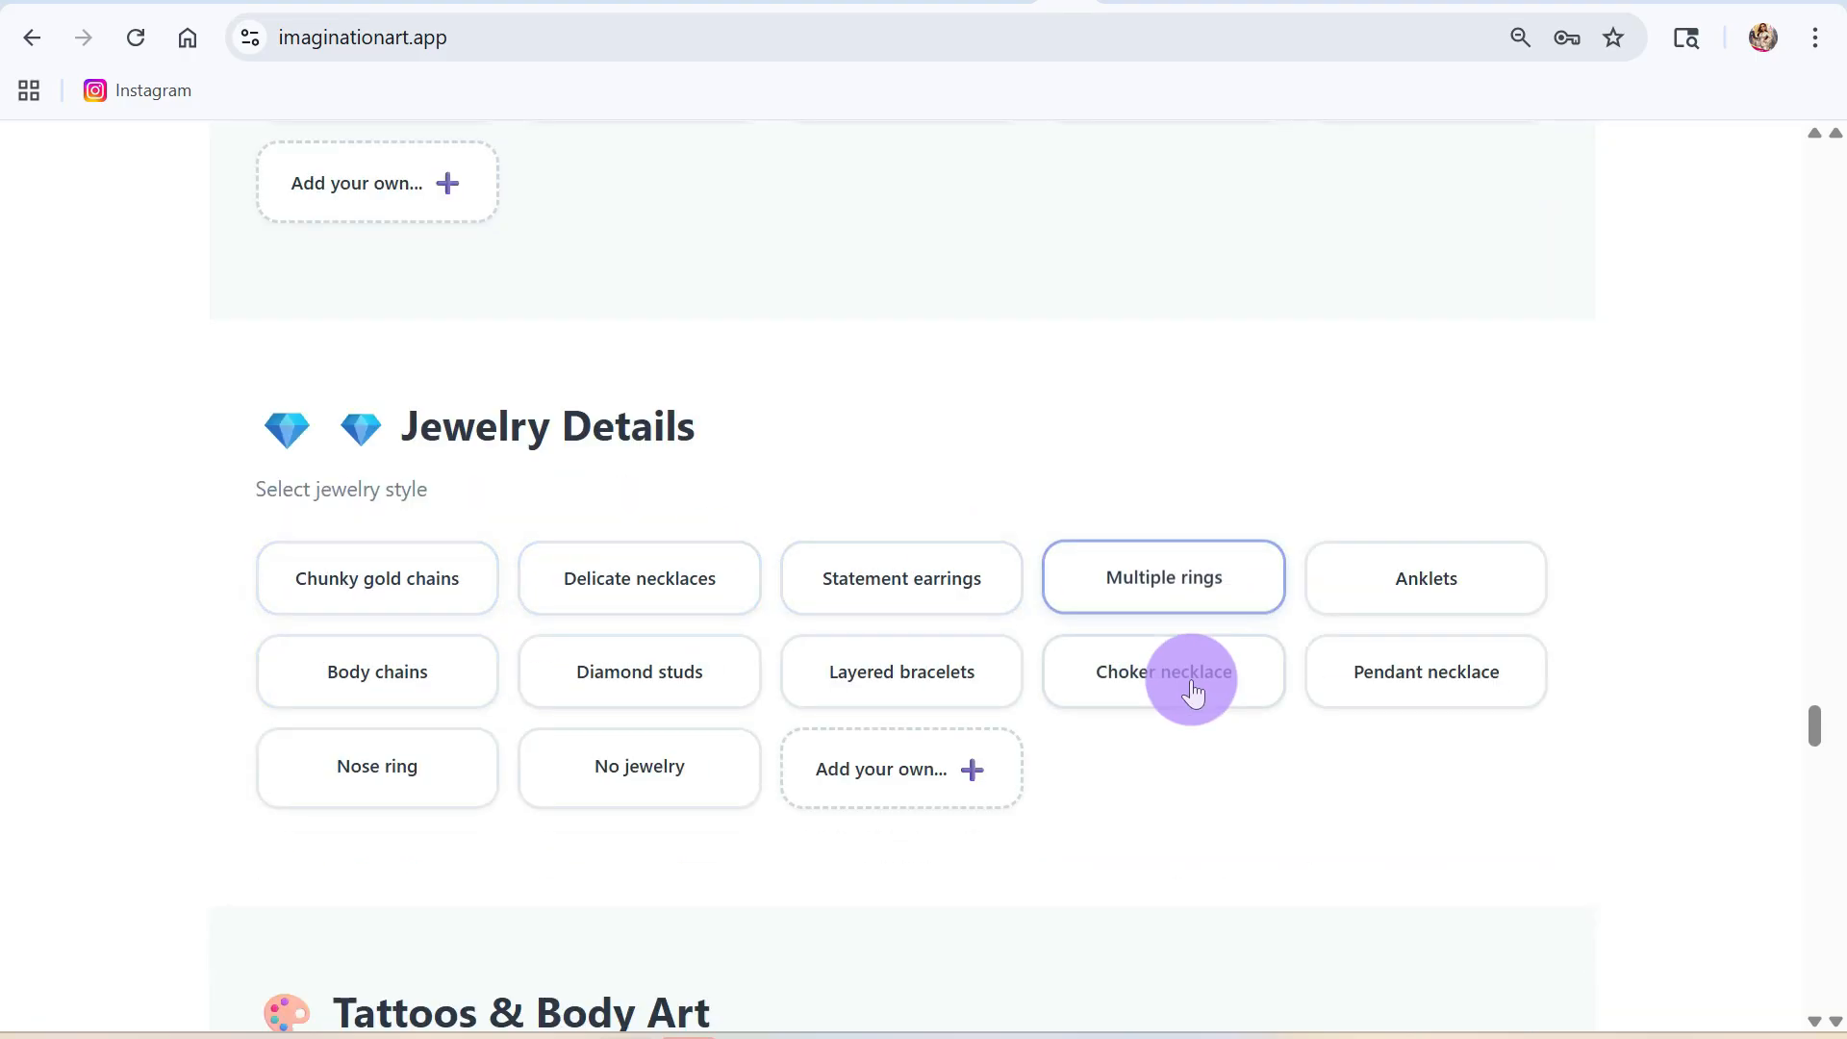
{"action": "left_click", "coordinate": [607, 674]}
- Choose Star eyes as the character's eye style effect
{"action": "scroll", "coordinate": [737, 679], "scroll_direction": "down", "scroll_amount": 7}
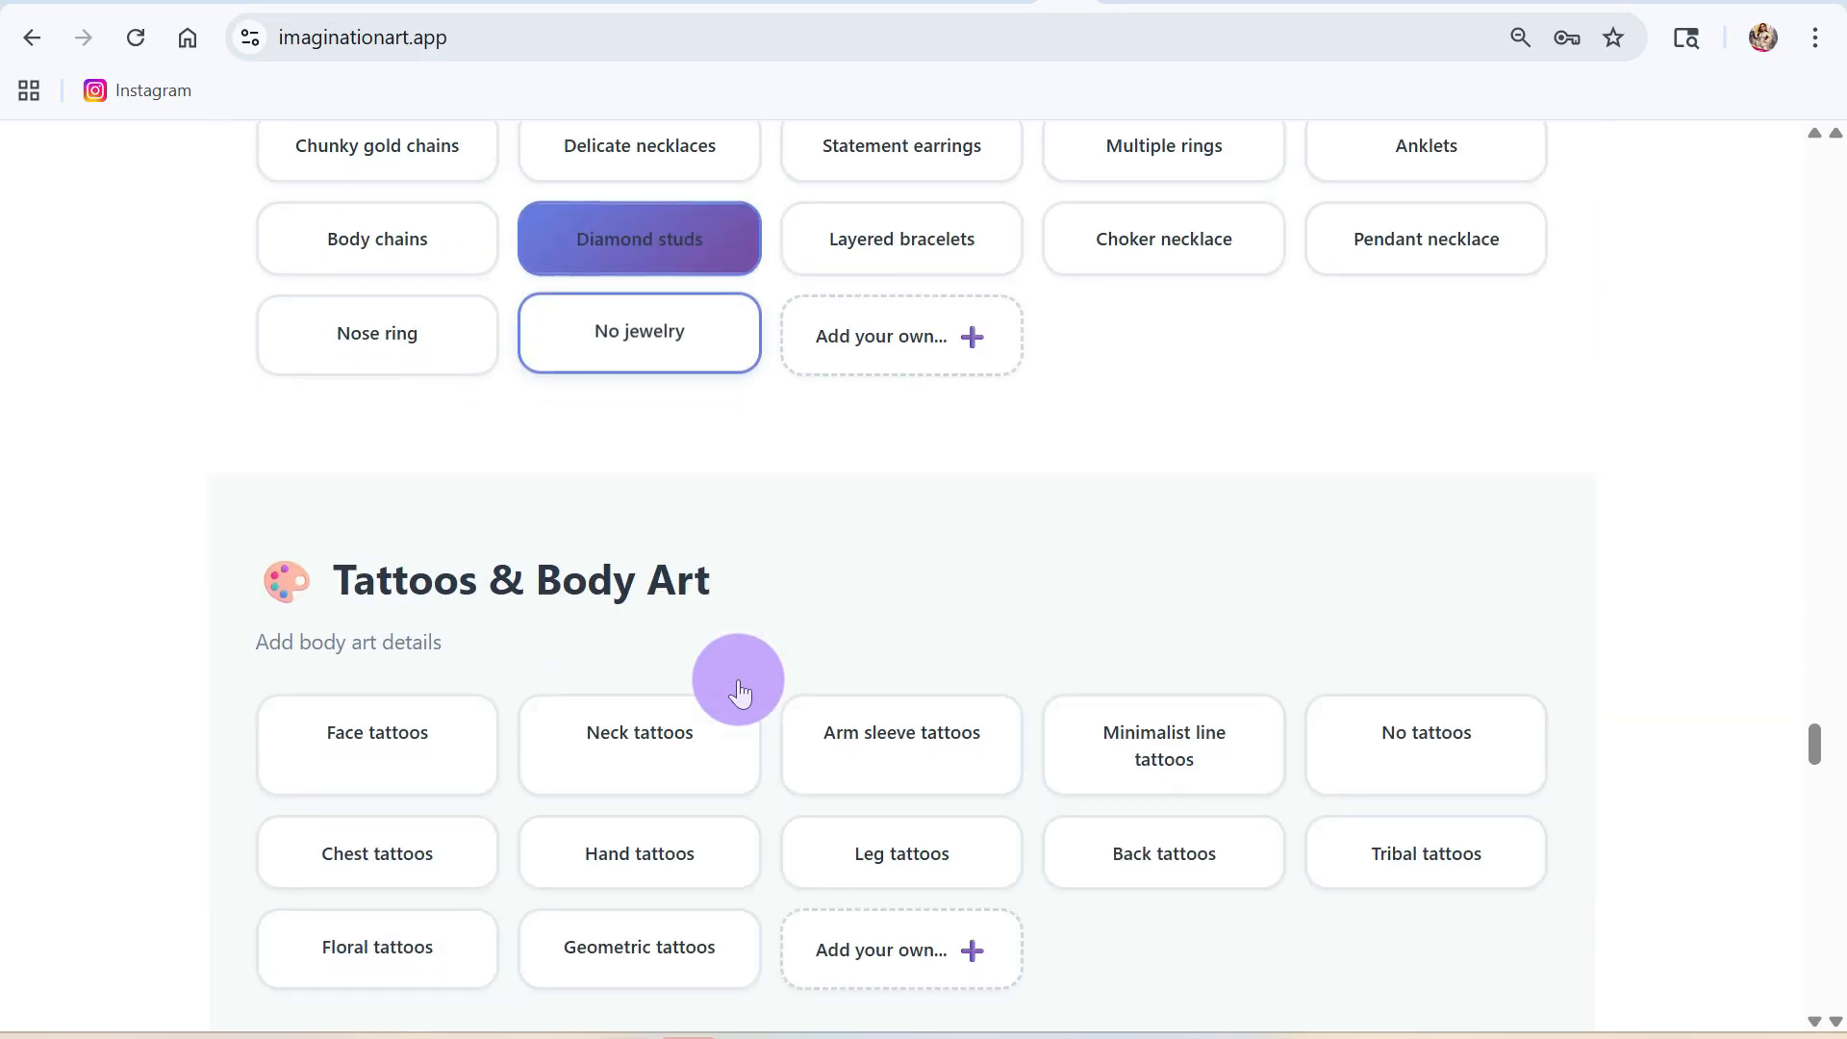
{"action": "scroll", "coordinate": [737, 680], "scroll_direction": "down", "scroll_amount": 7}
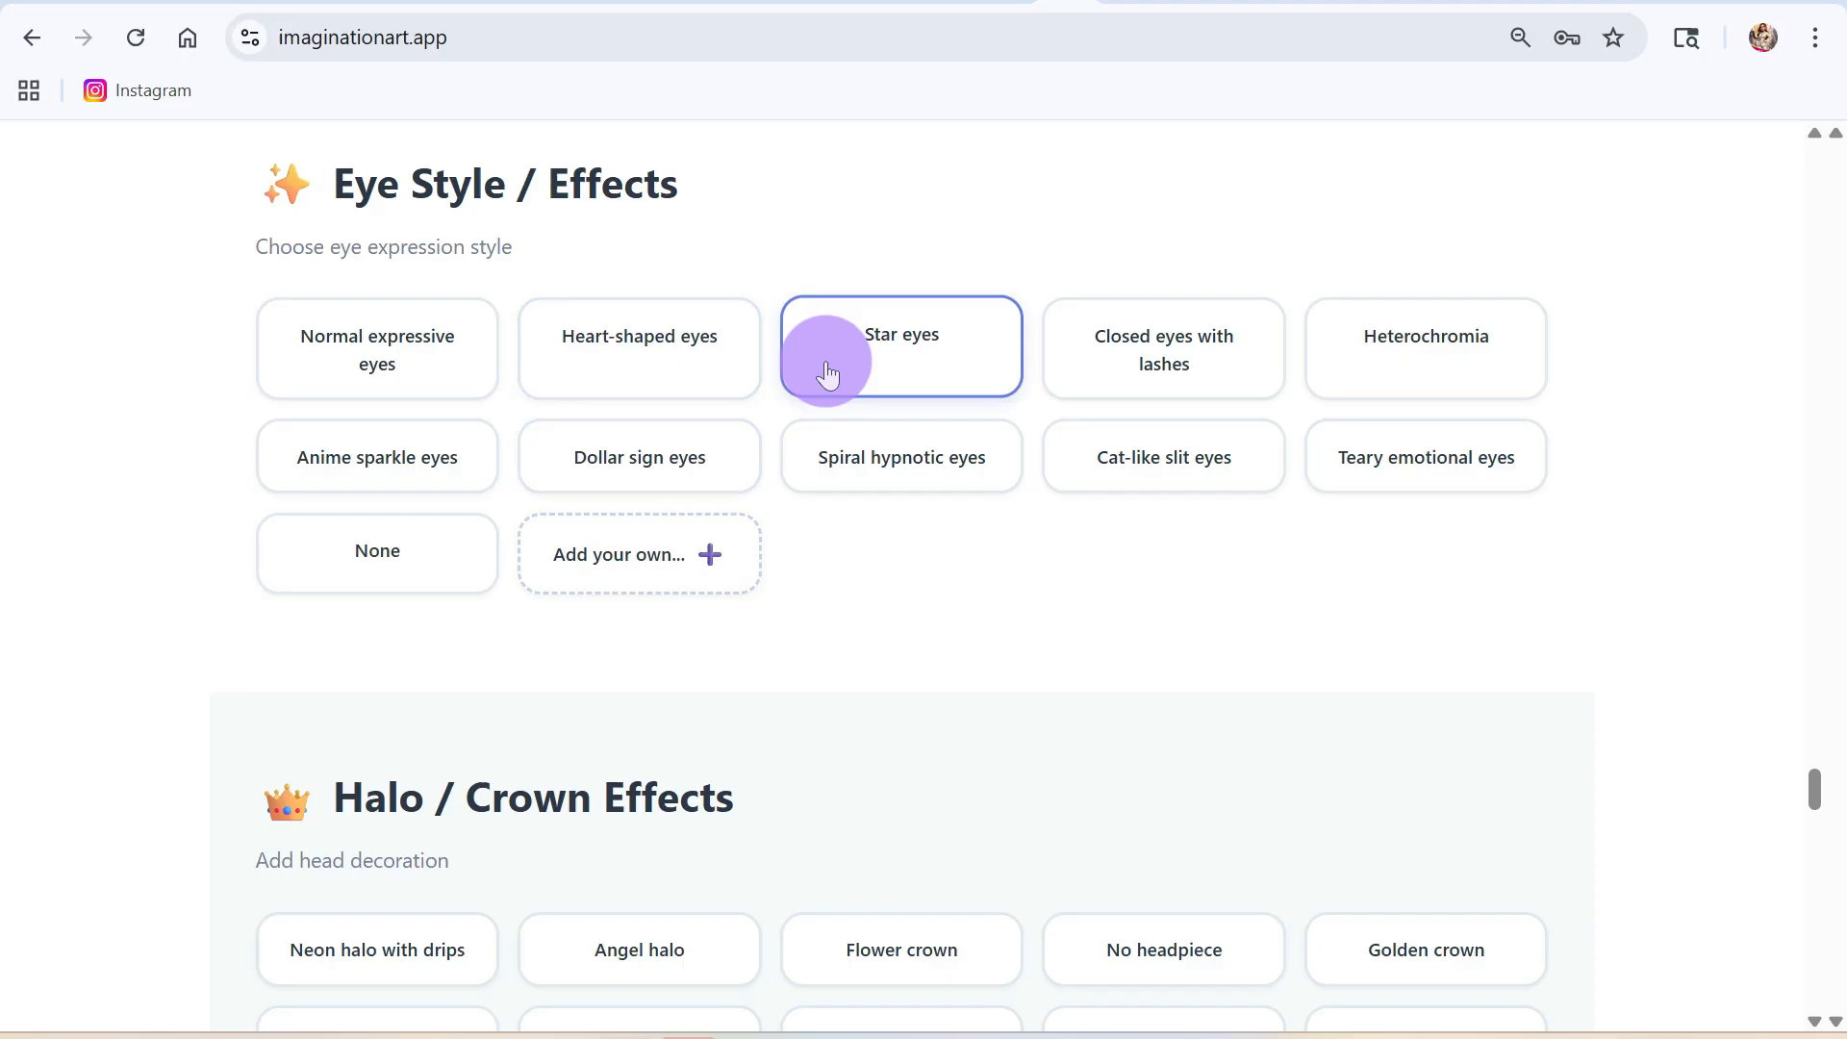
{"action": "left_click", "coordinate": [930, 355]}
- Add a custom background option reading "baseball field" for the scene
{"action": "scroll", "coordinate": [774, 645], "scroll_direction": "down", "scroll_amount": 4}
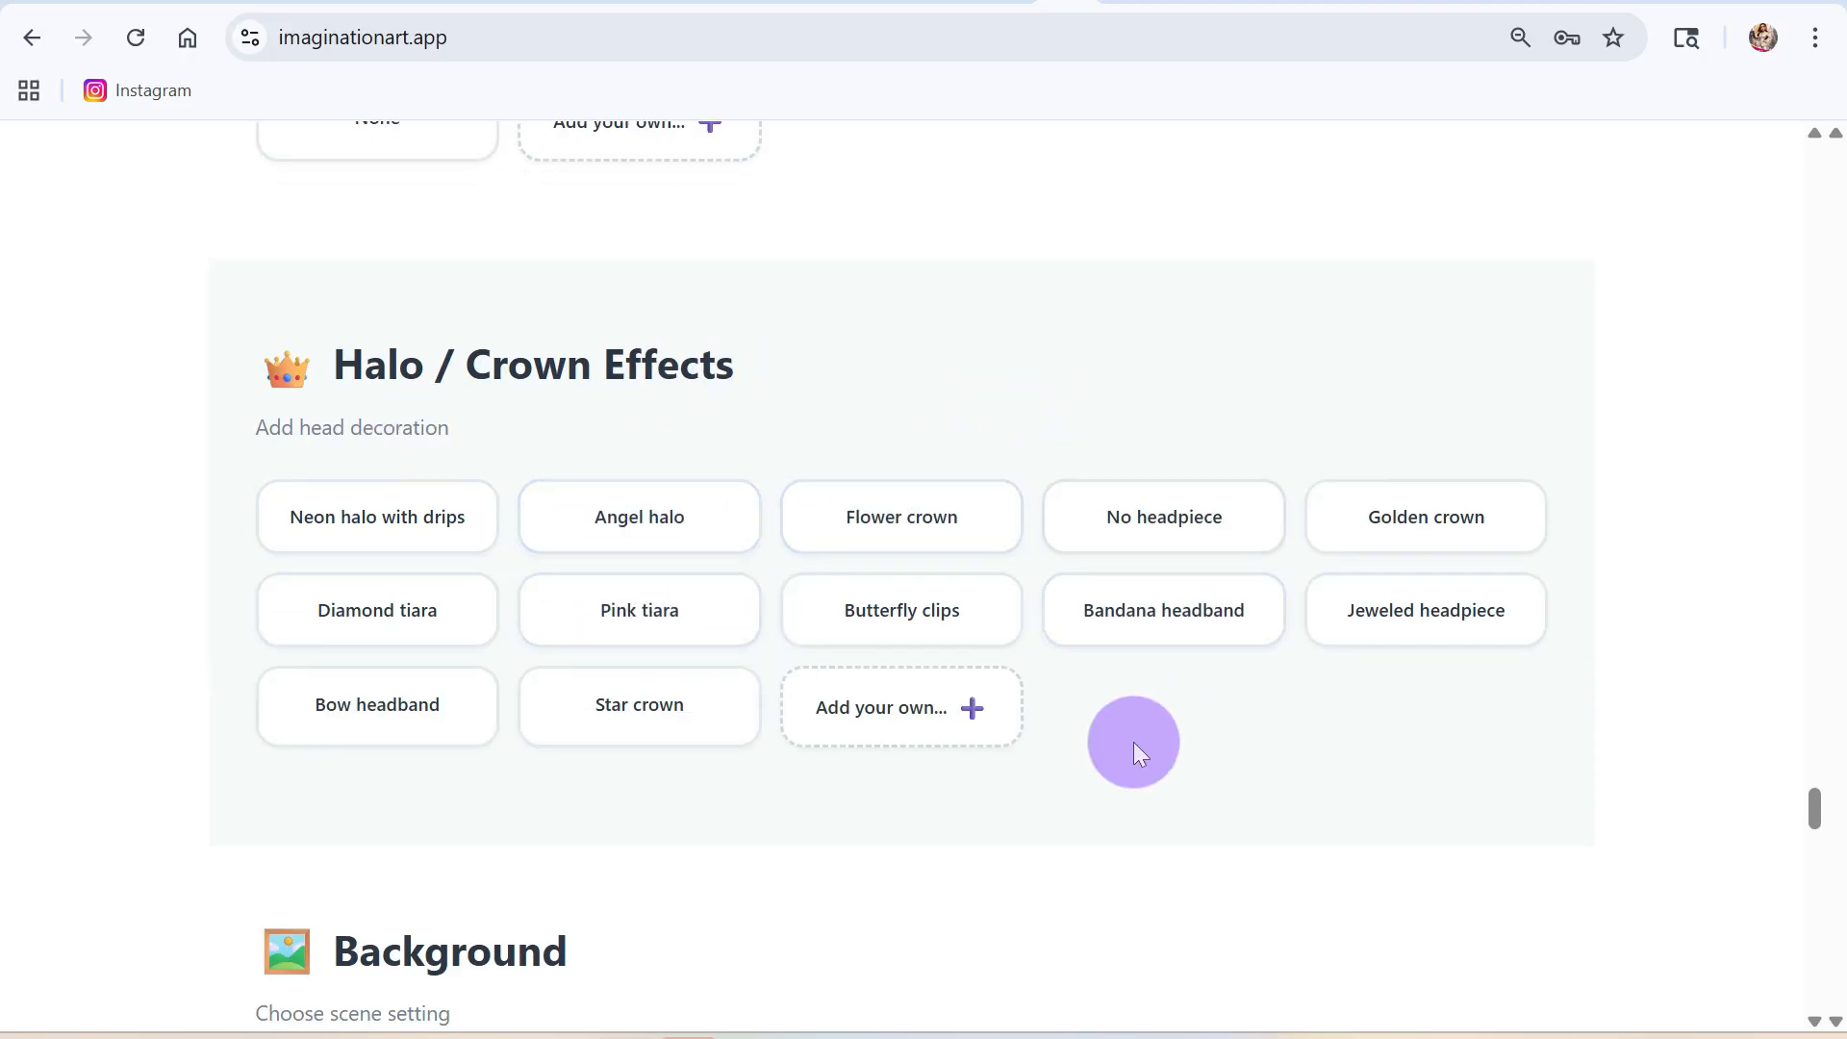
{"action": "scroll", "coordinate": [1106, 739], "scroll_direction": "down", "scroll_amount": 3}
{"action": "scroll", "coordinate": [728, 700], "scroll_direction": "down", "scroll_amount": 3}
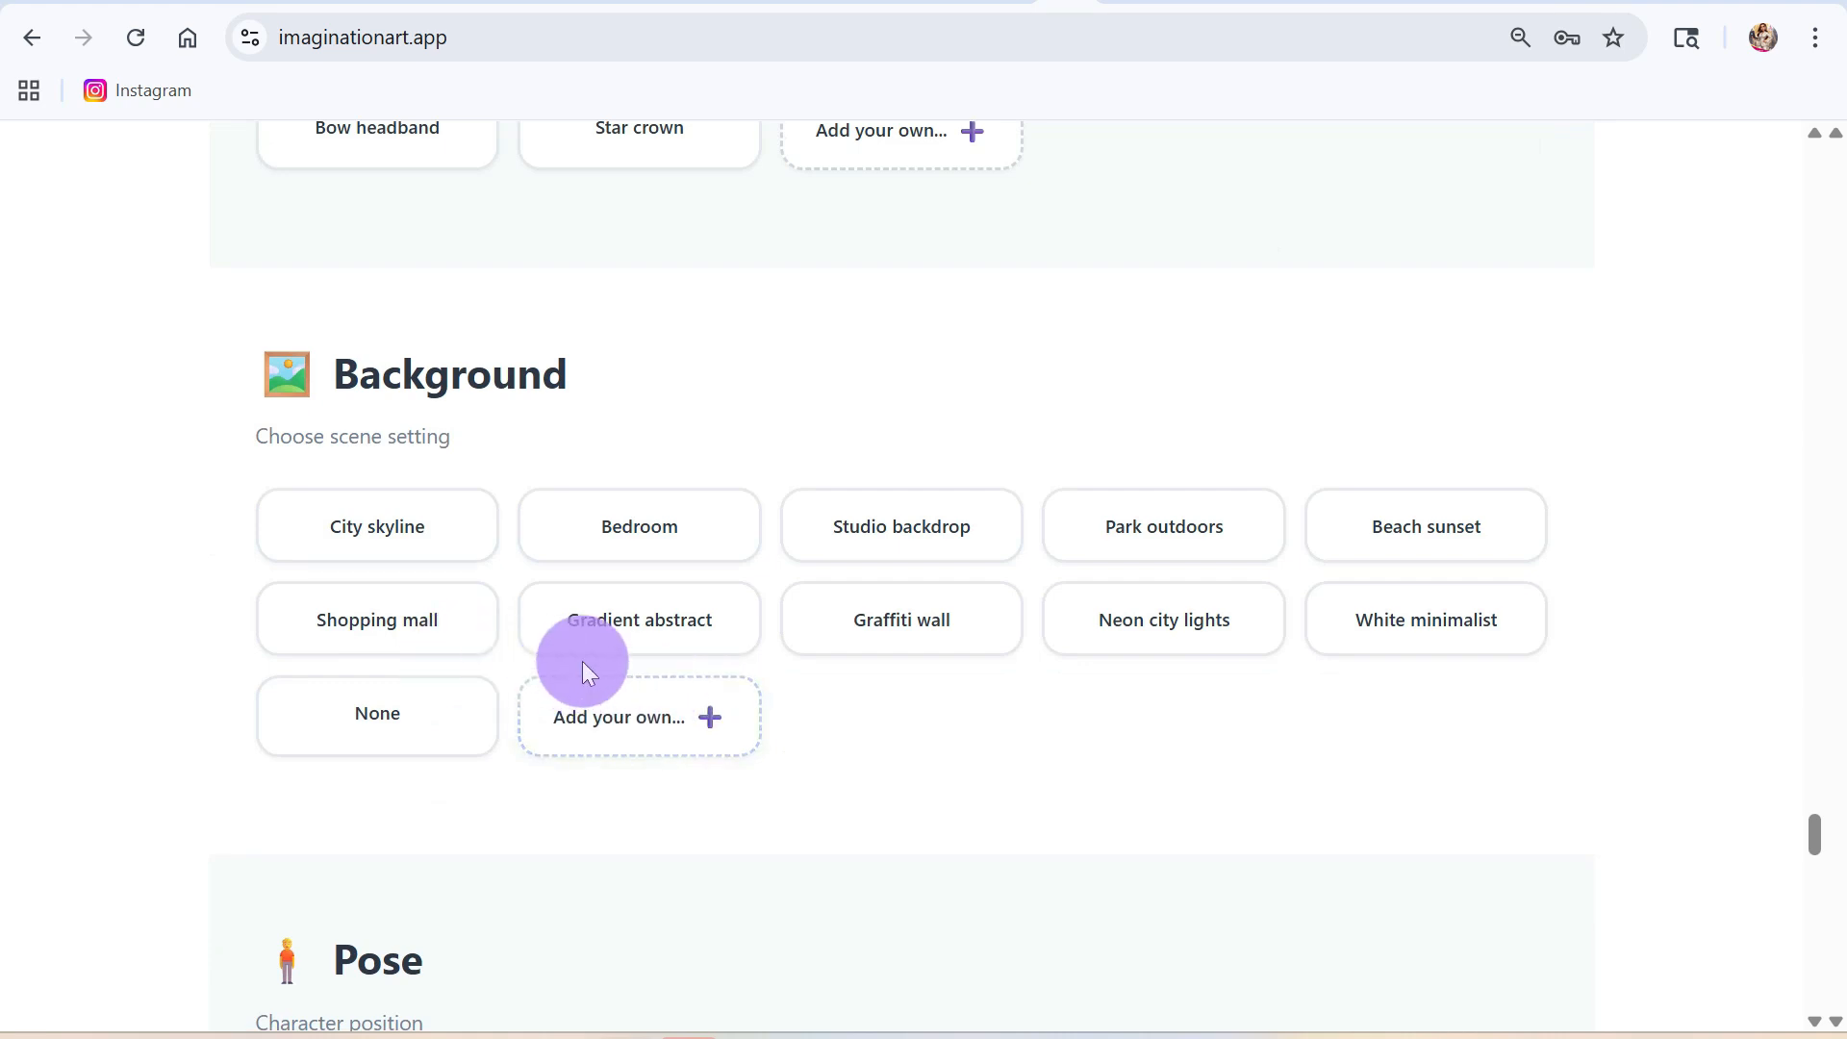
{"action": "left_click", "coordinate": [623, 718]}
{"action": "type", "text": "bab"}
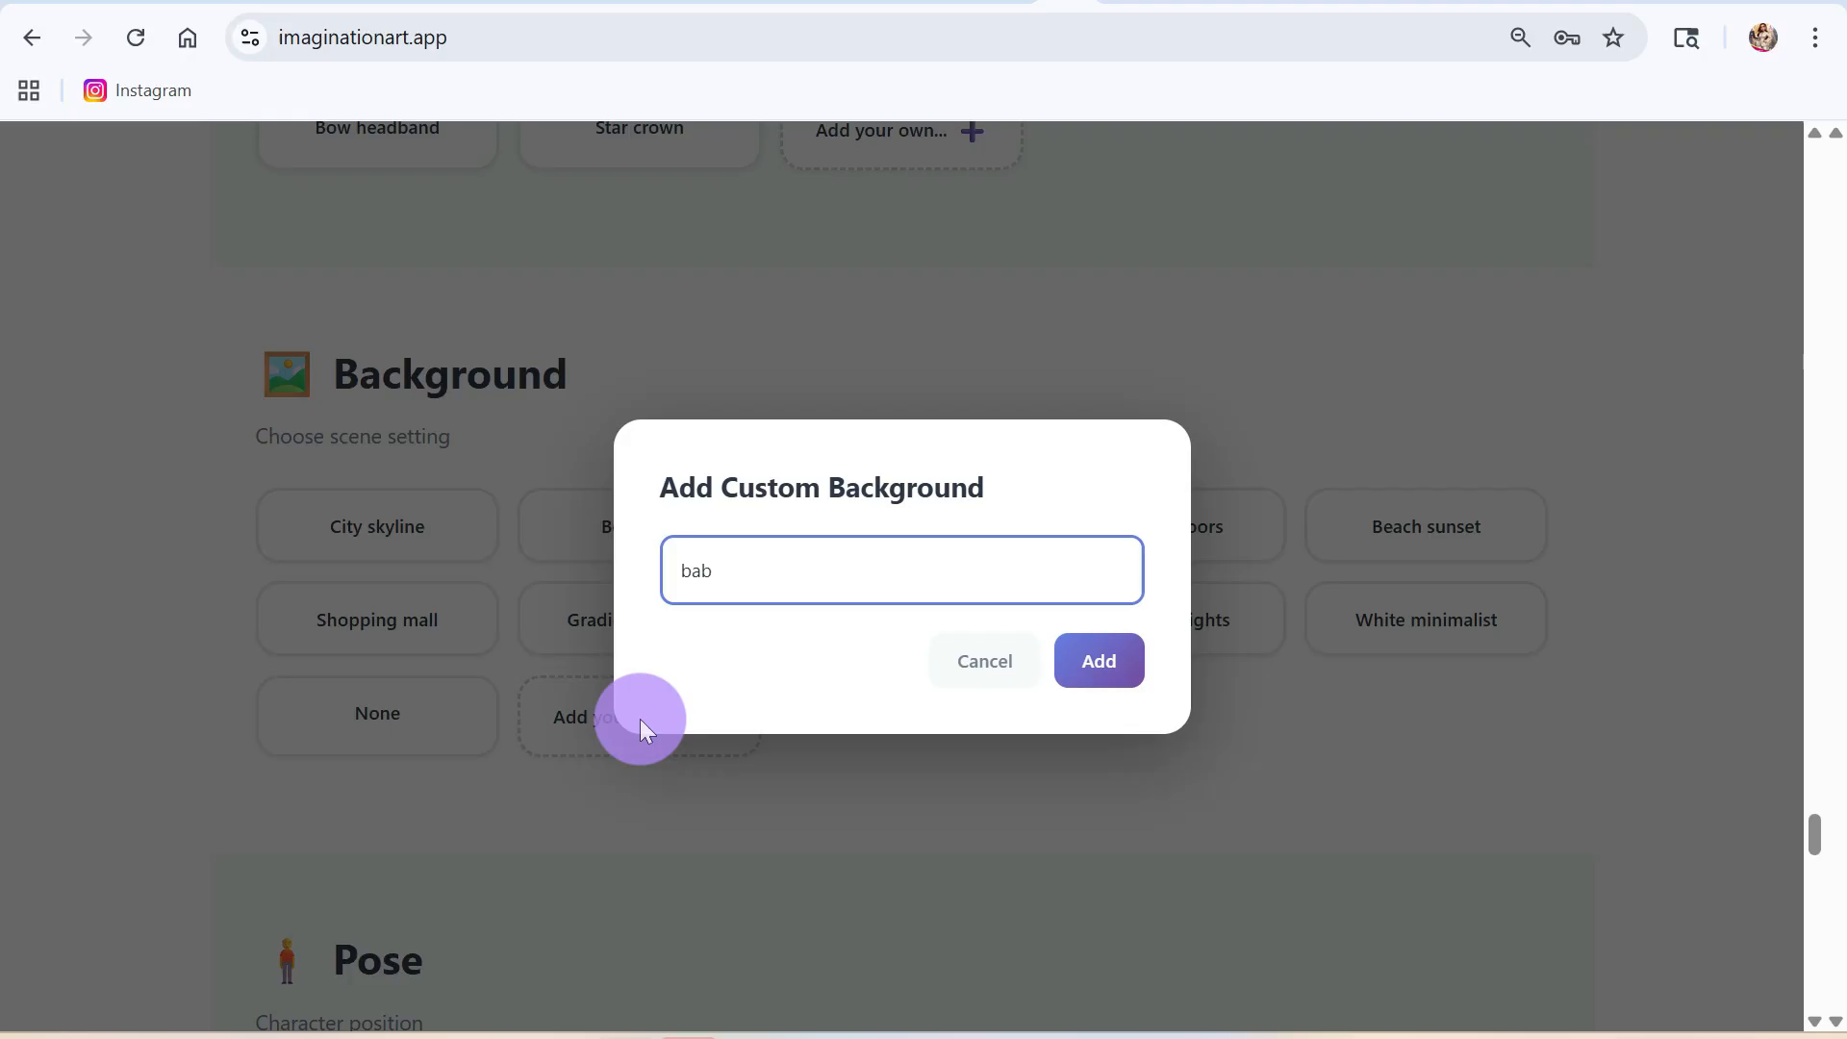
{"action": "key", "text": "BackSpace"}
{"action": "type", "text": "seball field"}
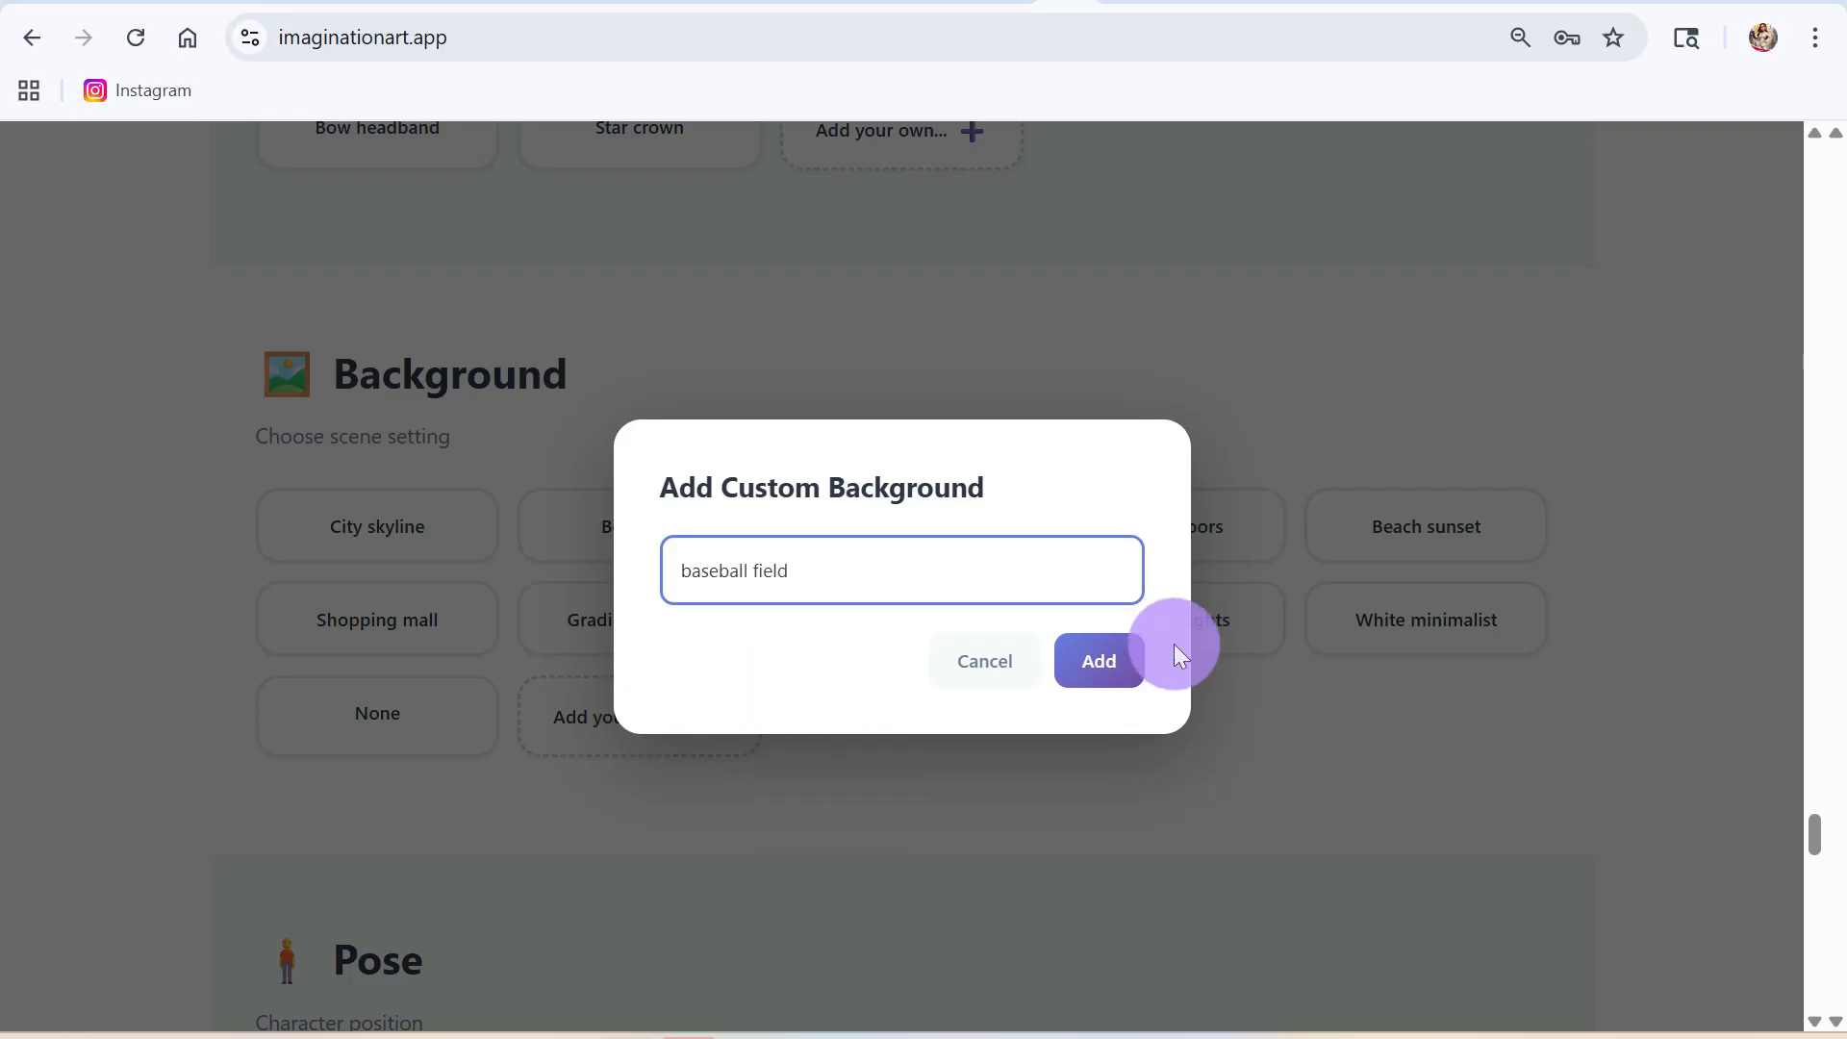
{"action": "left_click", "coordinate": [1102, 660]}
- Set the pose to Hand on hip and the camera angle to Full body shot
{"action": "scroll", "coordinate": [1041, 814], "scroll_direction": "down", "scroll_amount": 6}
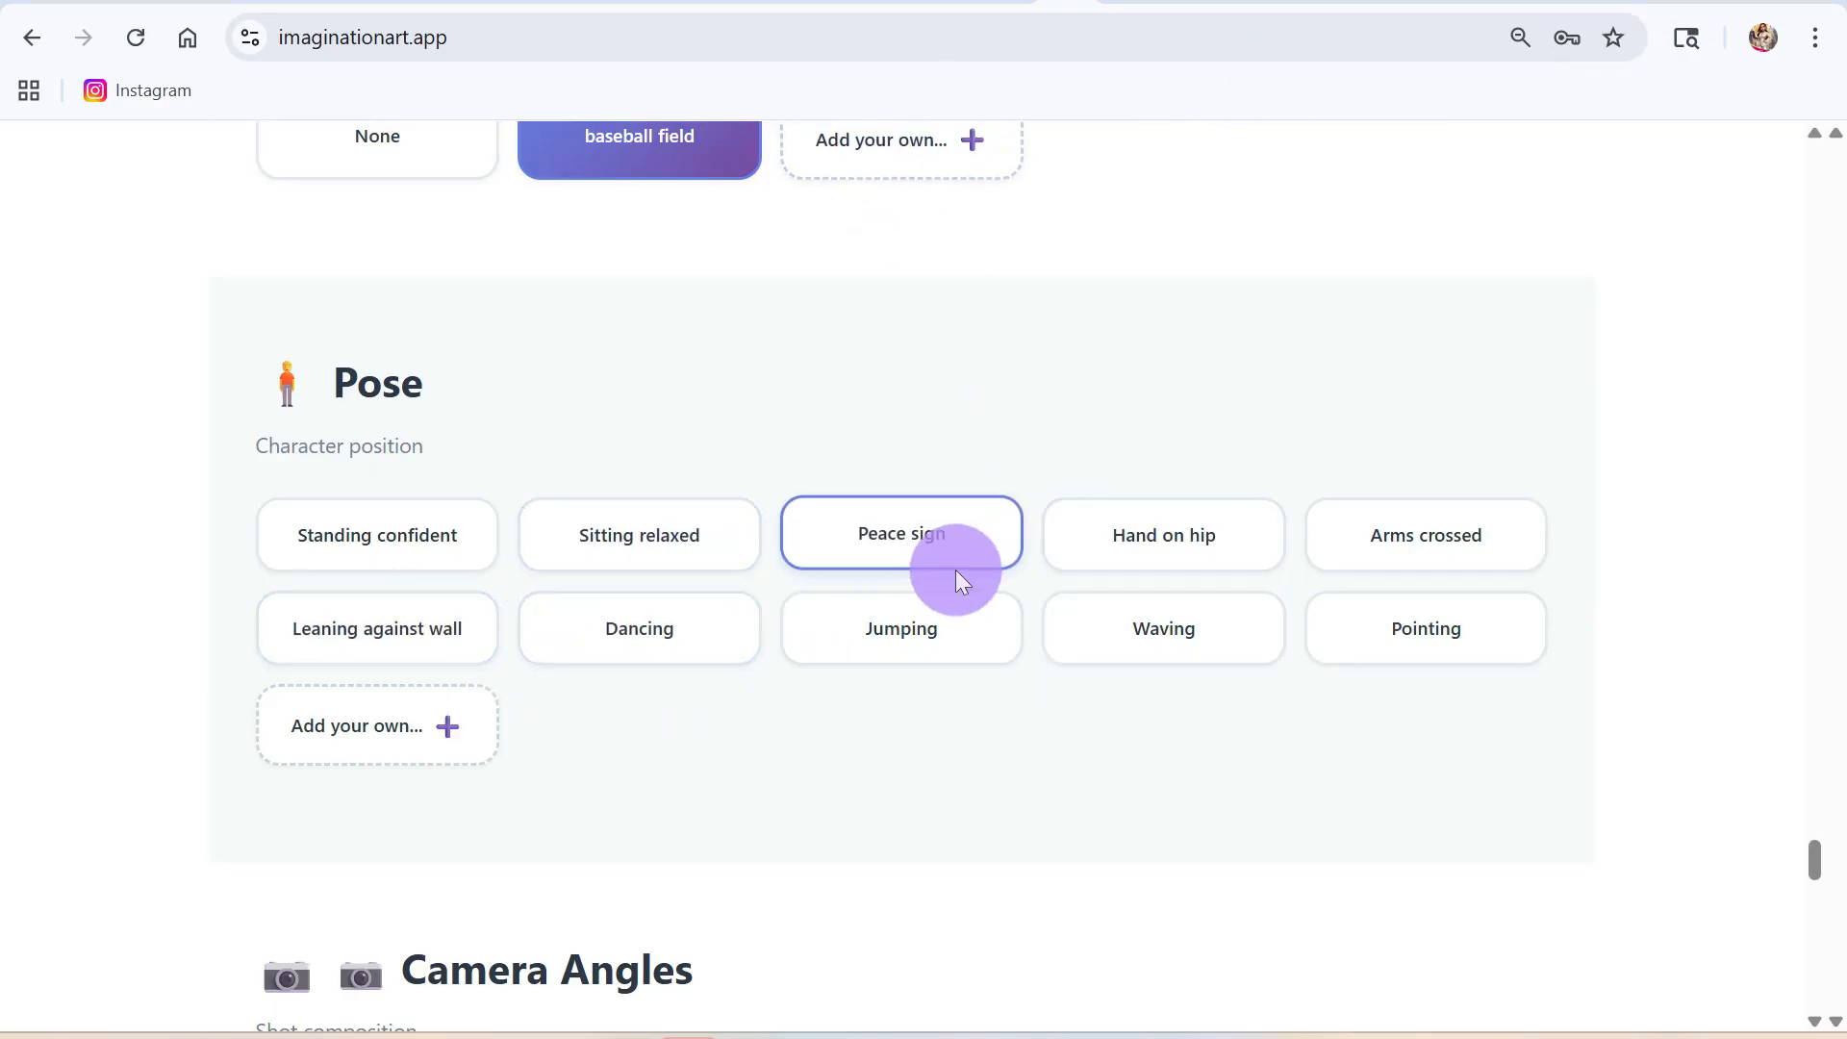
{"action": "left_click", "coordinate": [1168, 536]}
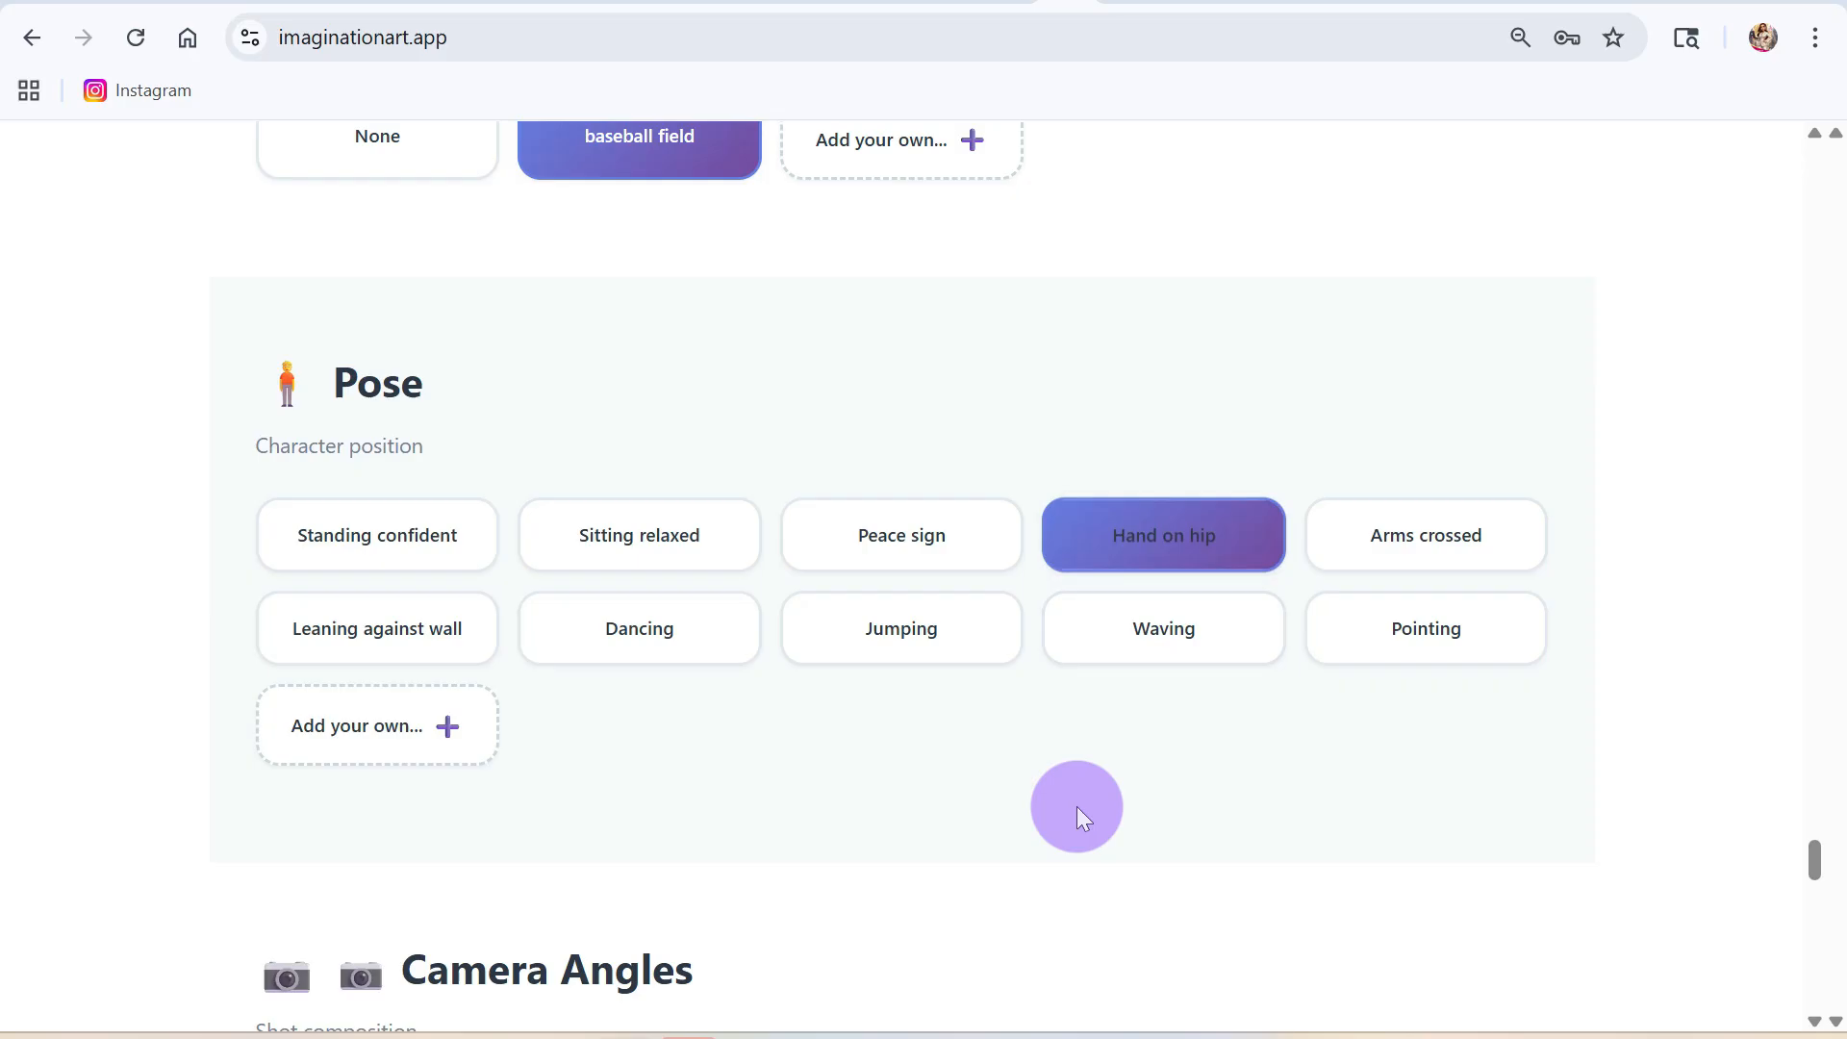
{"action": "scroll", "coordinate": [1077, 808], "scroll_direction": "down", "scroll_amount": 6}
{"action": "scroll", "coordinate": [1076, 810], "scroll_direction": "down", "scroll_amount": 2}
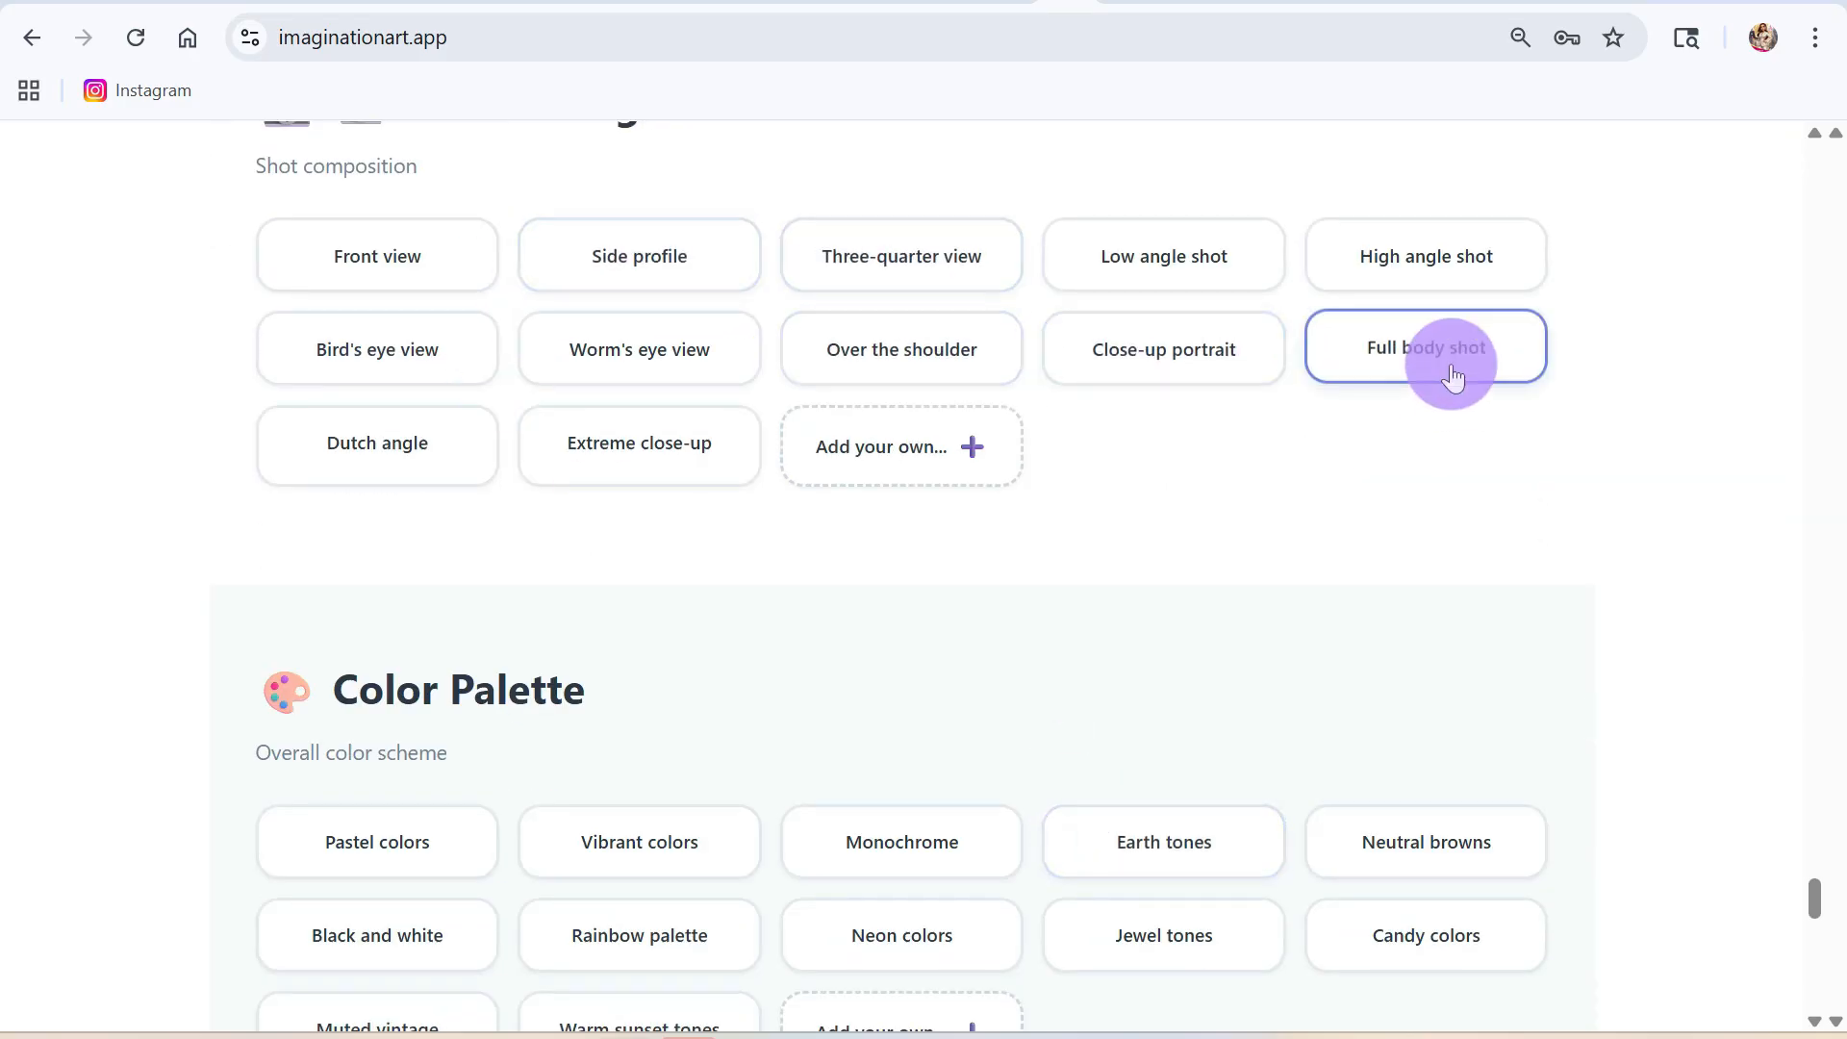
{"action": "left_click", "coordinate": [1414, 359]}
{"action": "scroll", "coordinate": [734, 846], "scroll_direction": "down", "scroll_amount": 3}
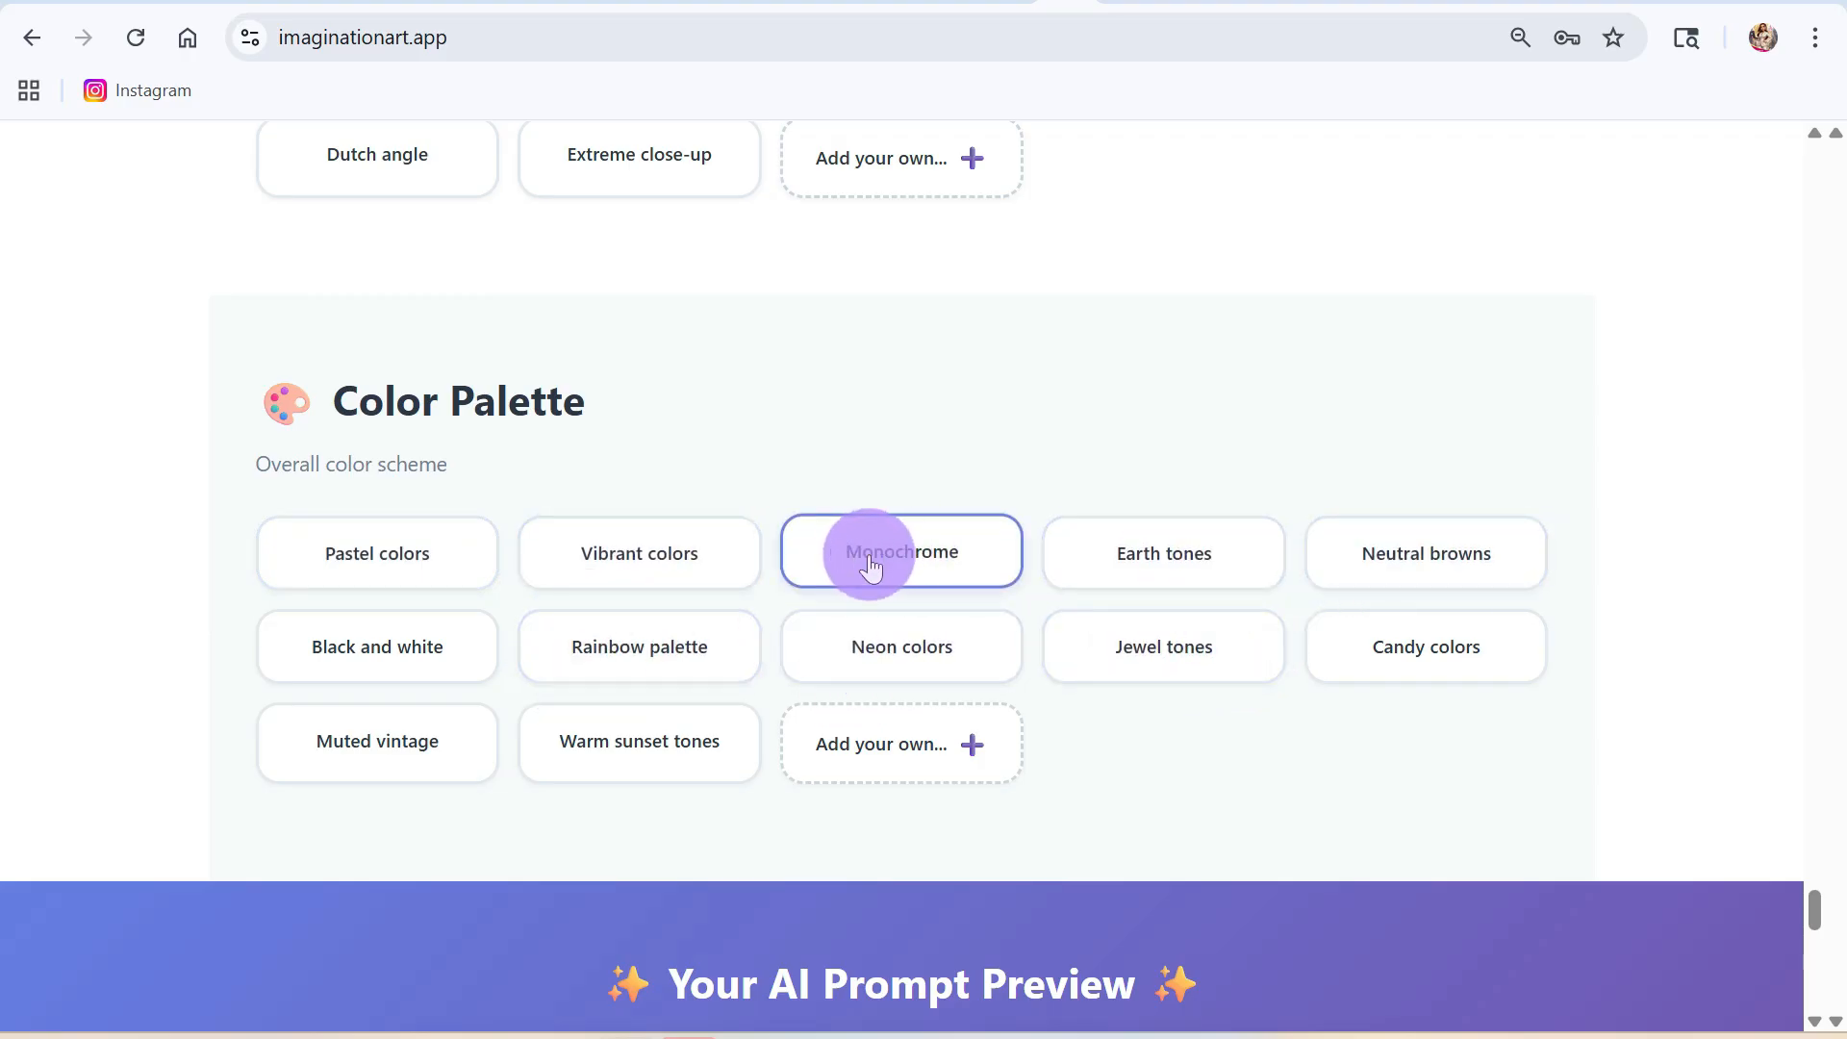
- Choose Vibrant colors as the color palette and copy the finished AI prompt
{"action": "left_click", "coordinate": [620, 563]}
{"action": "scroll", "coordinate": [825, 814], "scroll_direction": "down", "scroll_amount": 10}
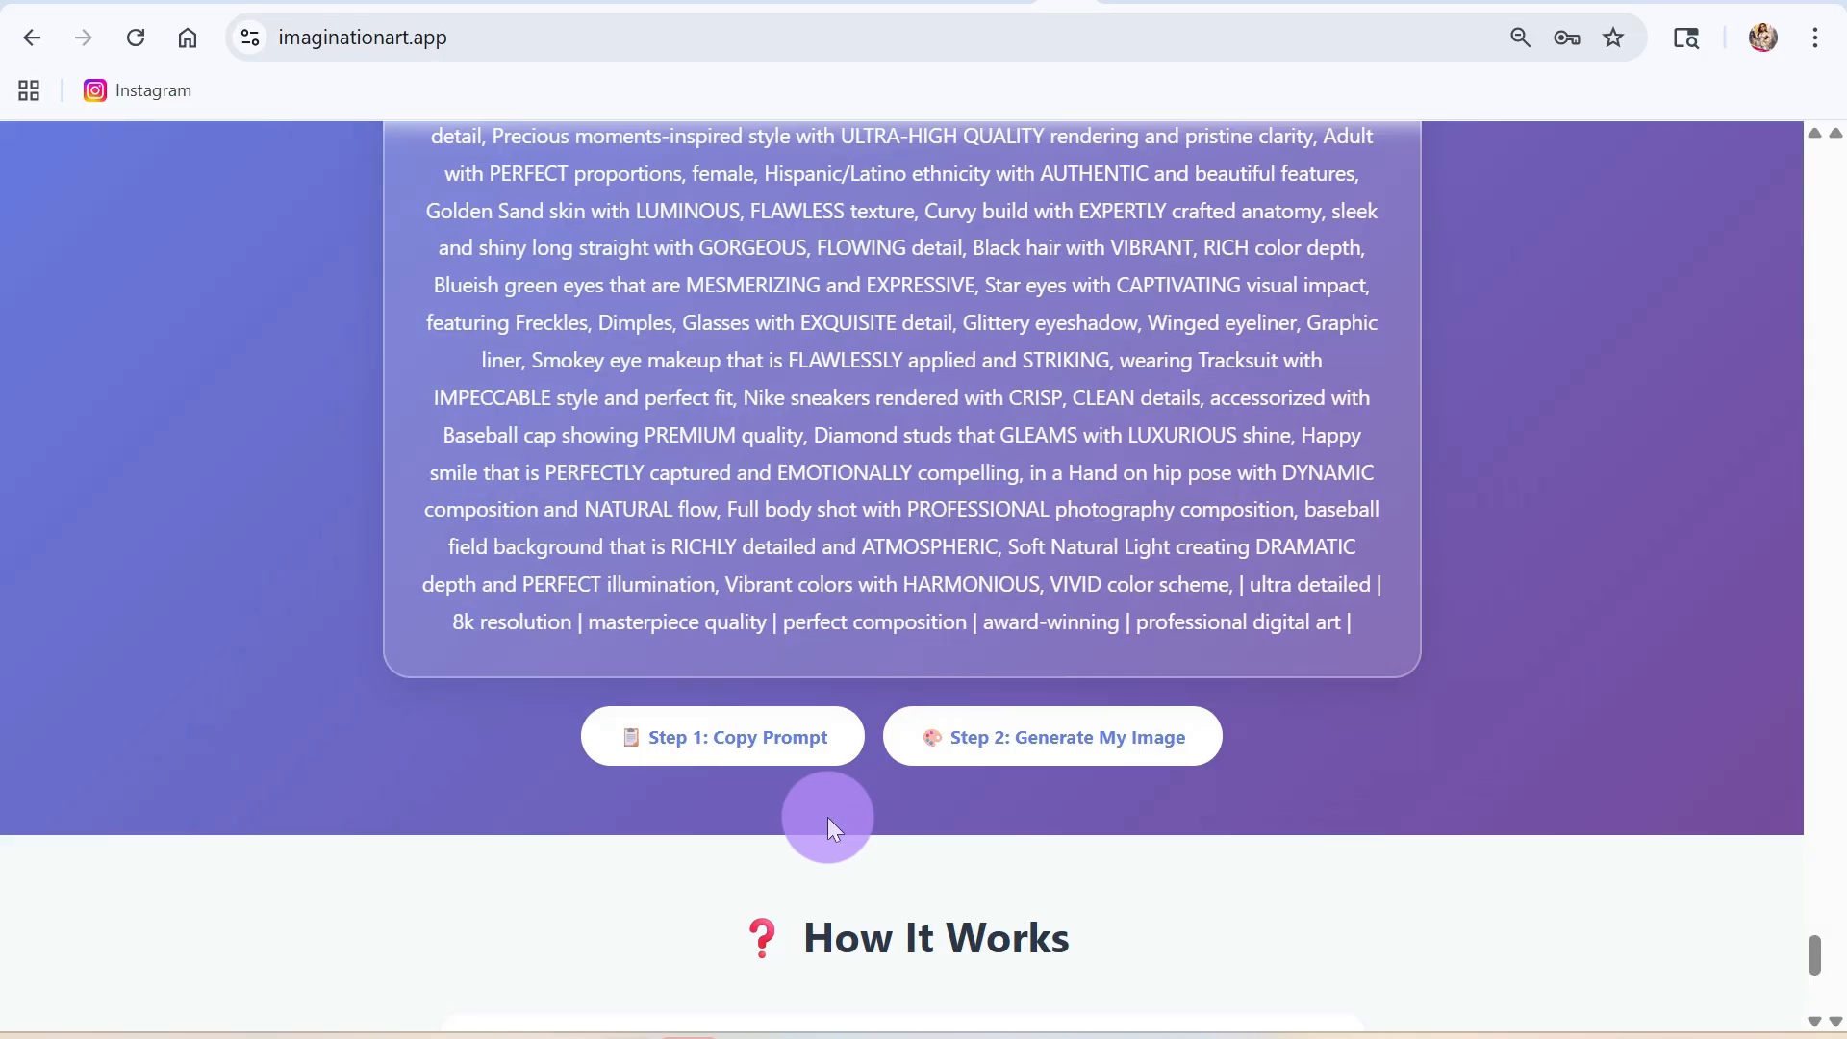
{"action": "scroll", "coordinate": [849, 412], "scroll_direction": "up", "scroll_amount": 3}
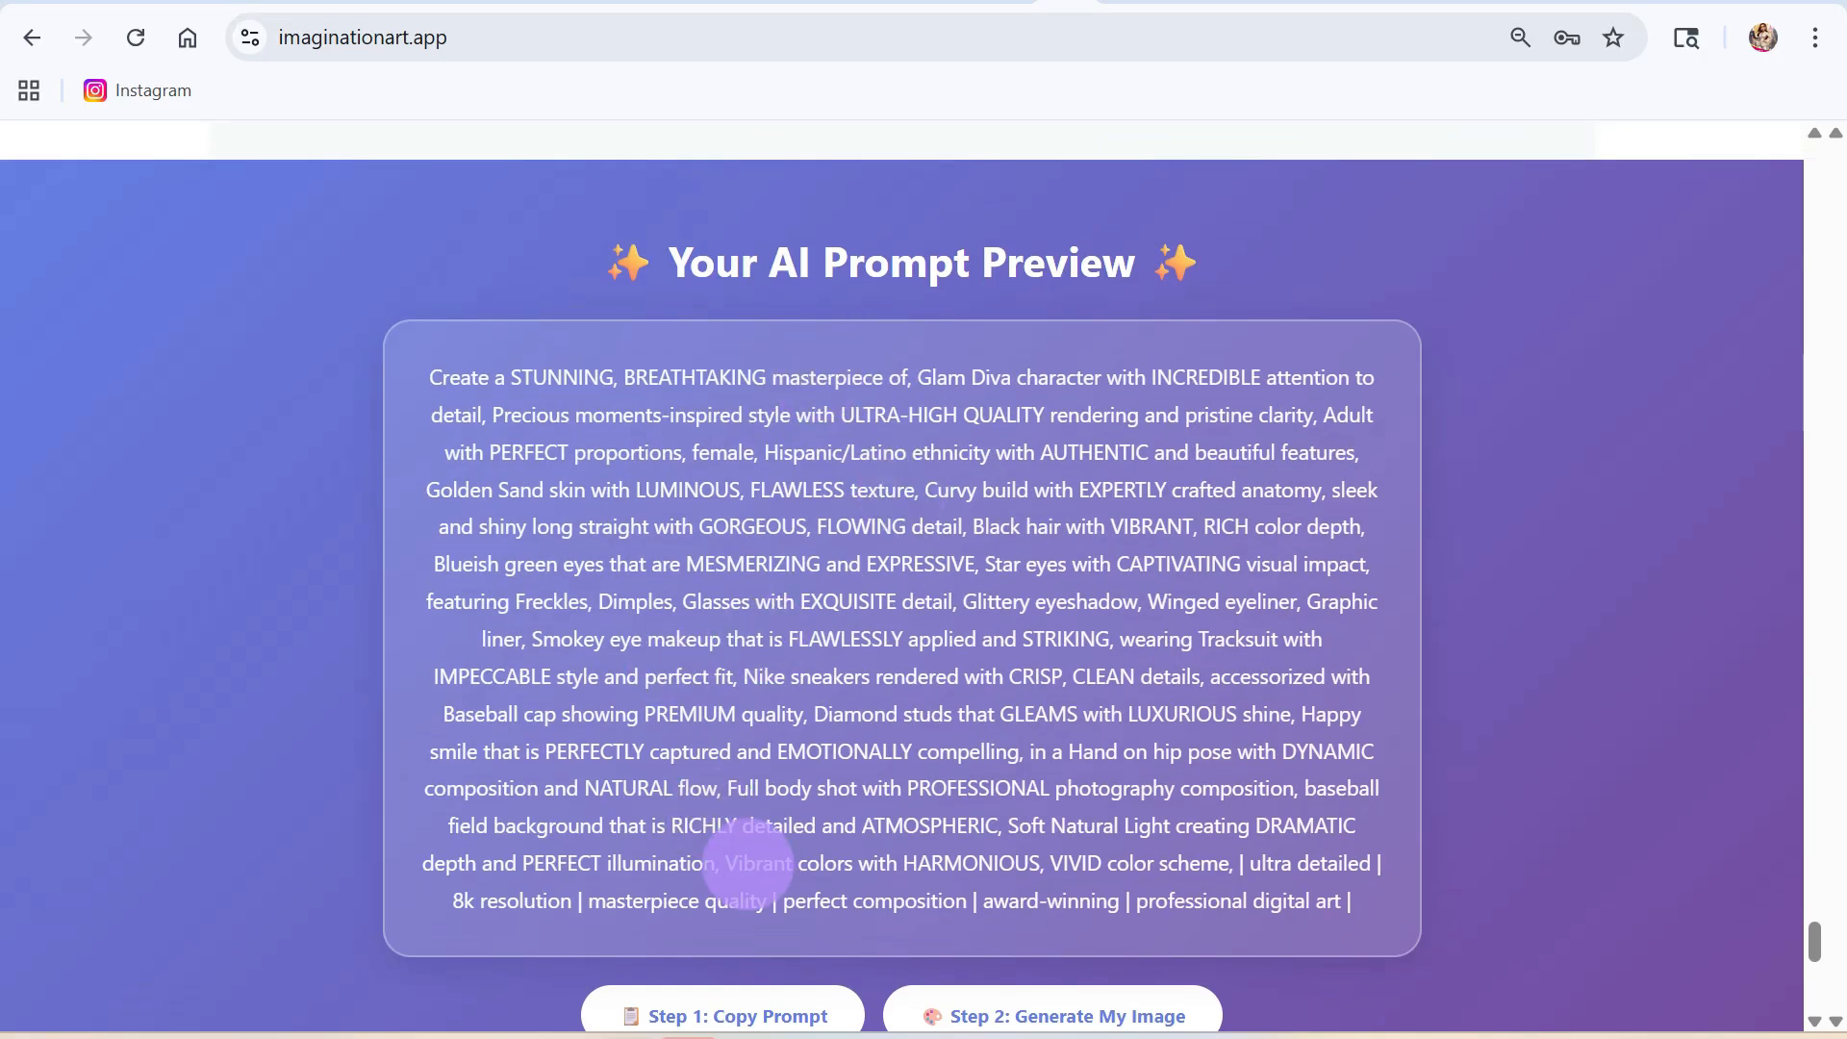
{"action": "left_click", "coordinate": [757, 1016]}
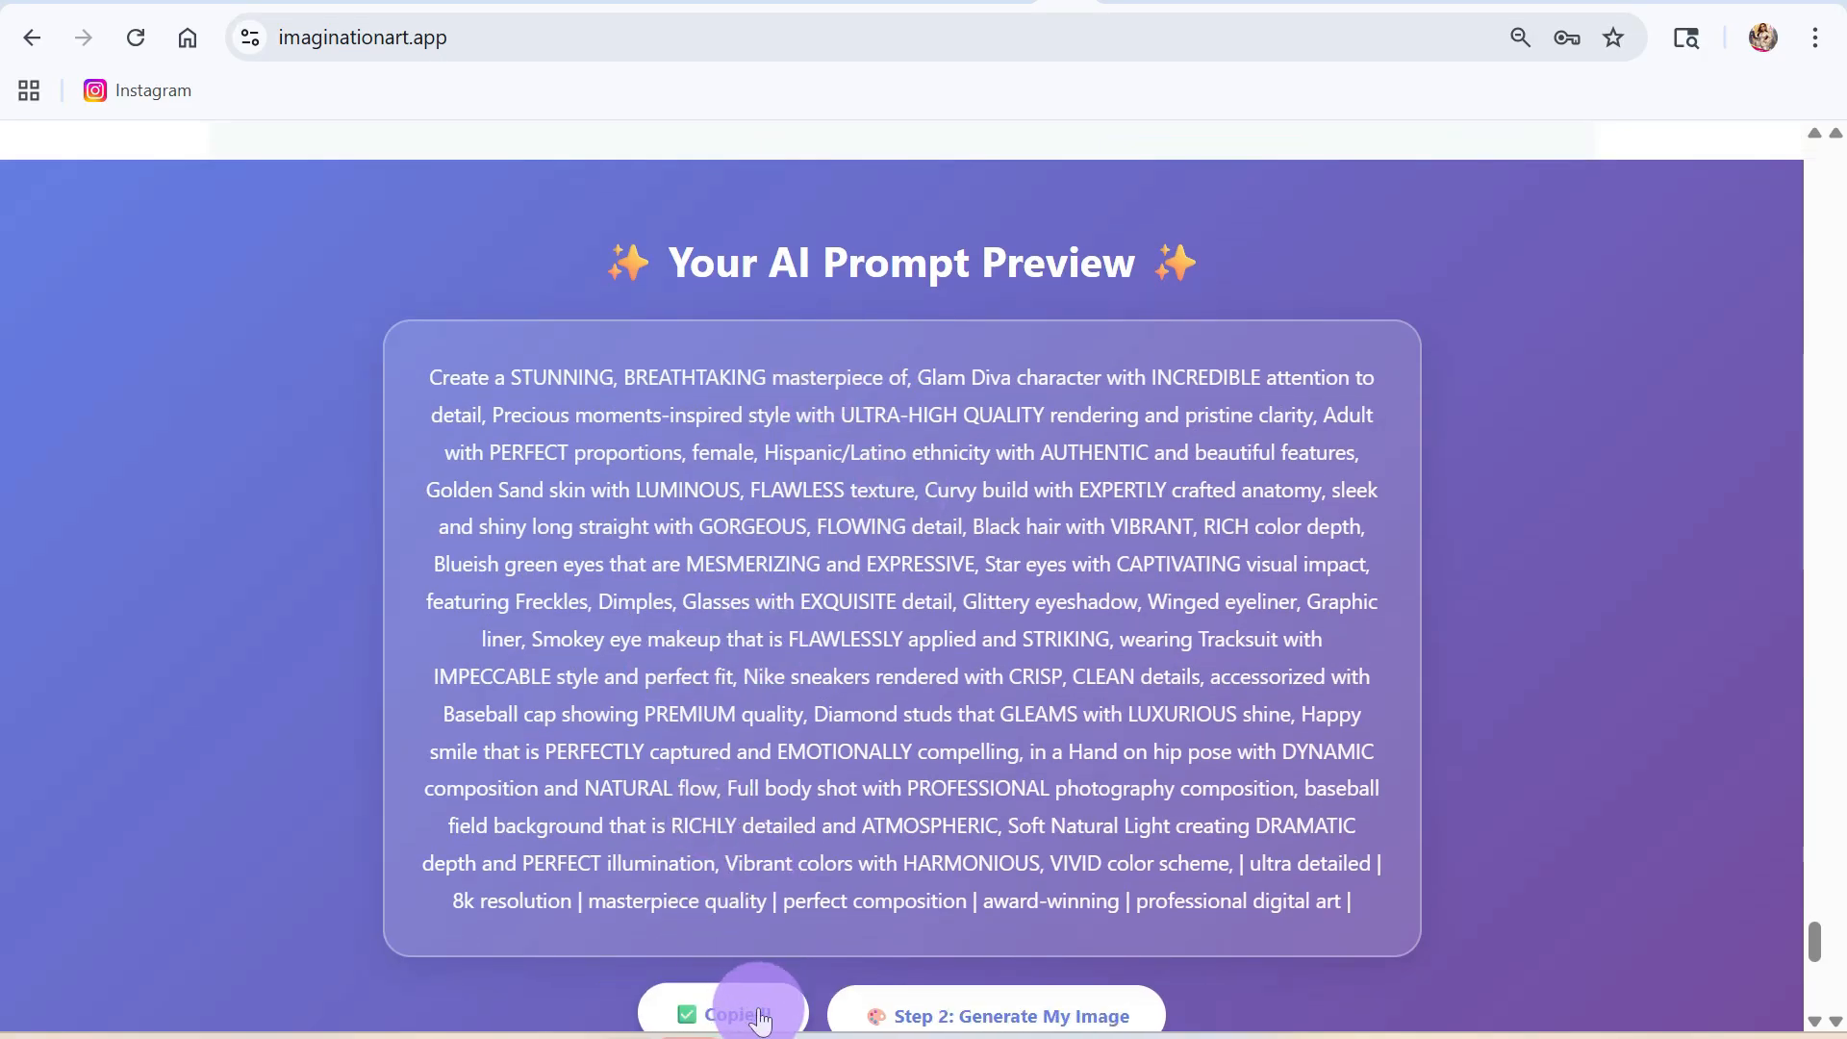
- Open the Imagination Art Image Generator in ChatGPT from the prompt preview and collapse the chat sidebar
{"action": "left_click", "coordinate": [1018, 1016]}
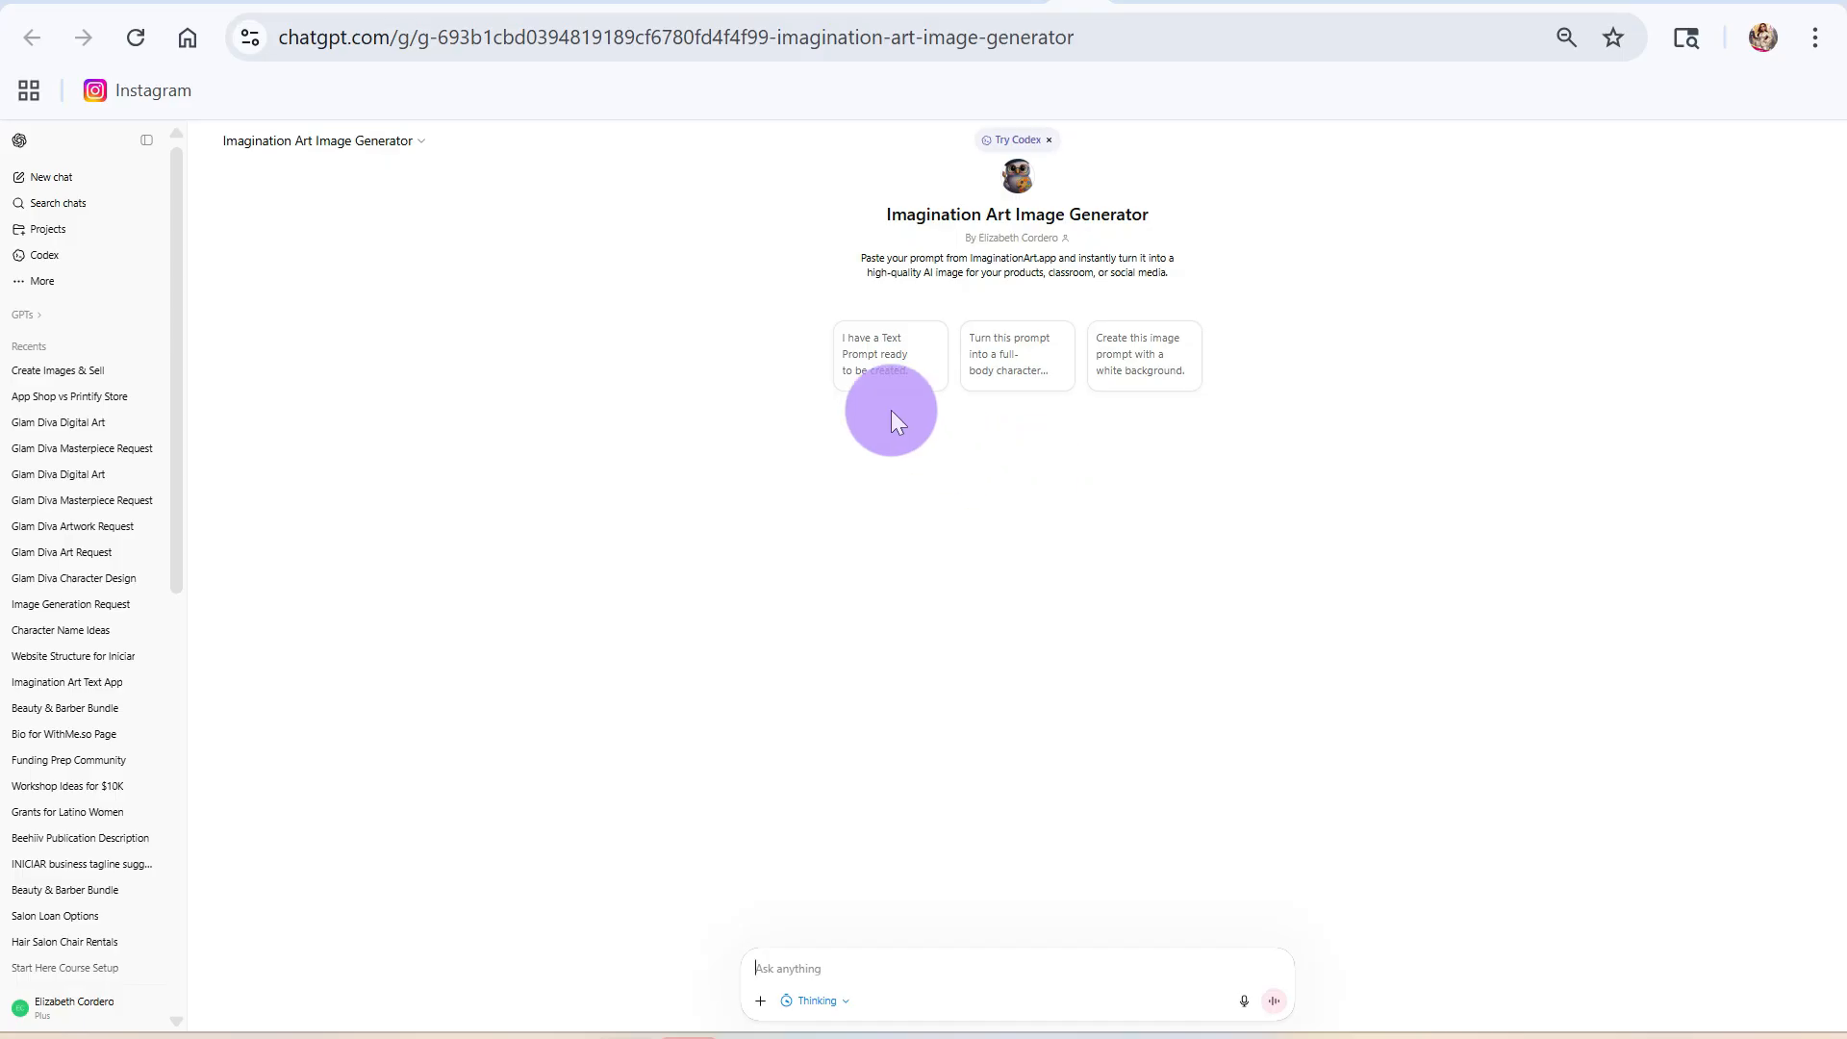
{"action": "left_click", "coordinate": [146, 140]}
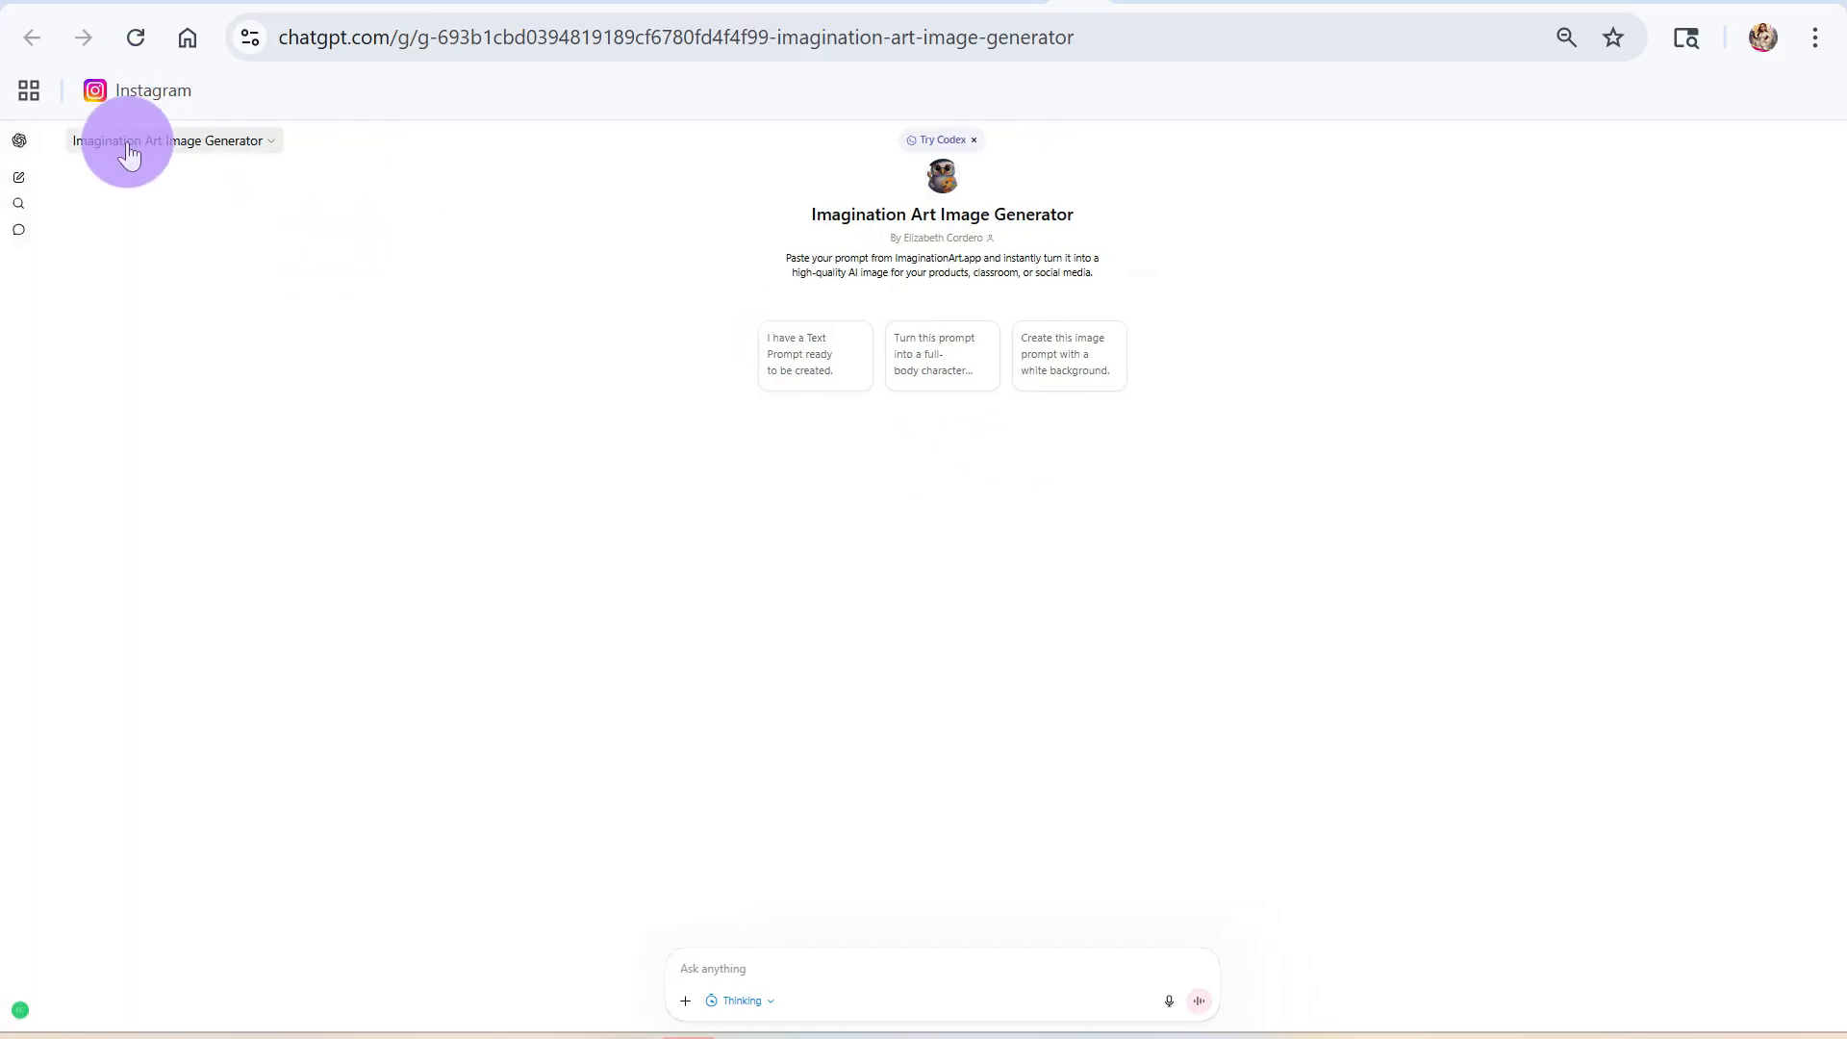
{"action": "key", "text": "ctrl+plus"}
{"action": "key", "text": "ctrl+plus"}
{"action": "key", "text": "ctrl+plus"}
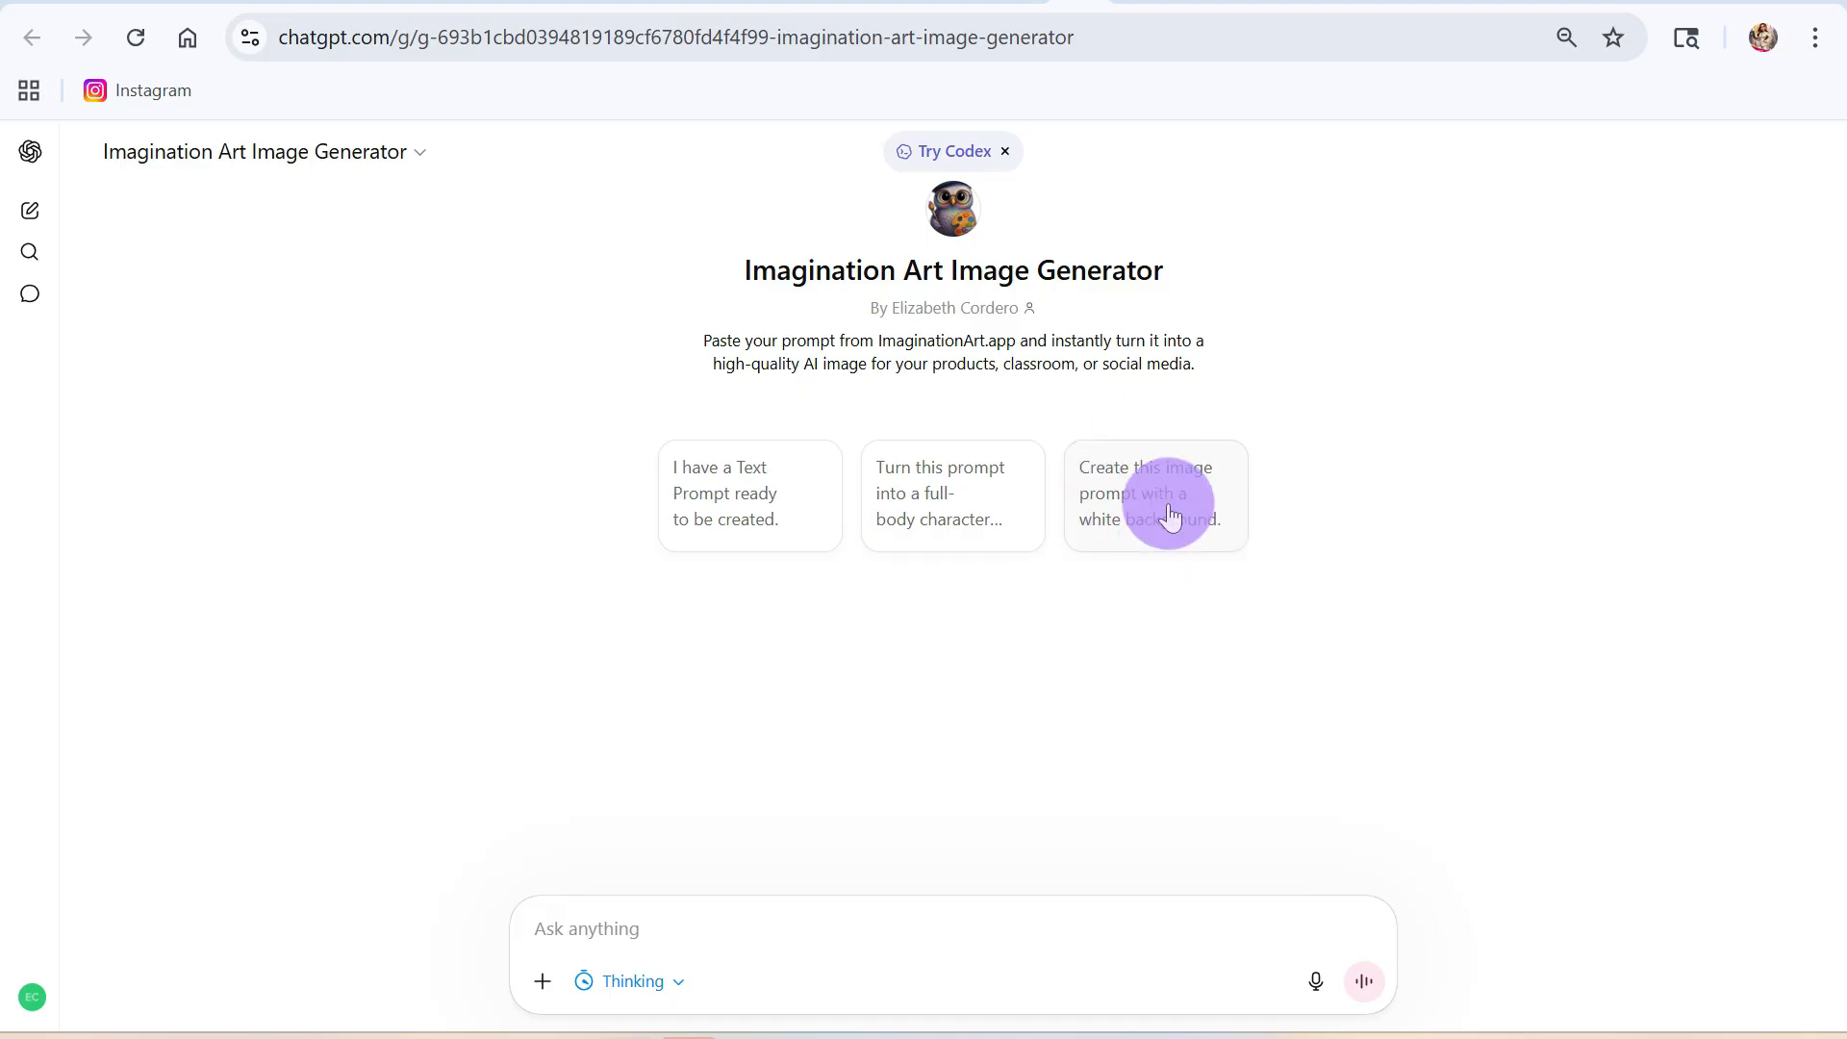
- Start the chat with "I have a Text Prompt ready to be created." and submit the copied prompt to generate the image
{"action": "left_click", "coordinate": [745, 510]}
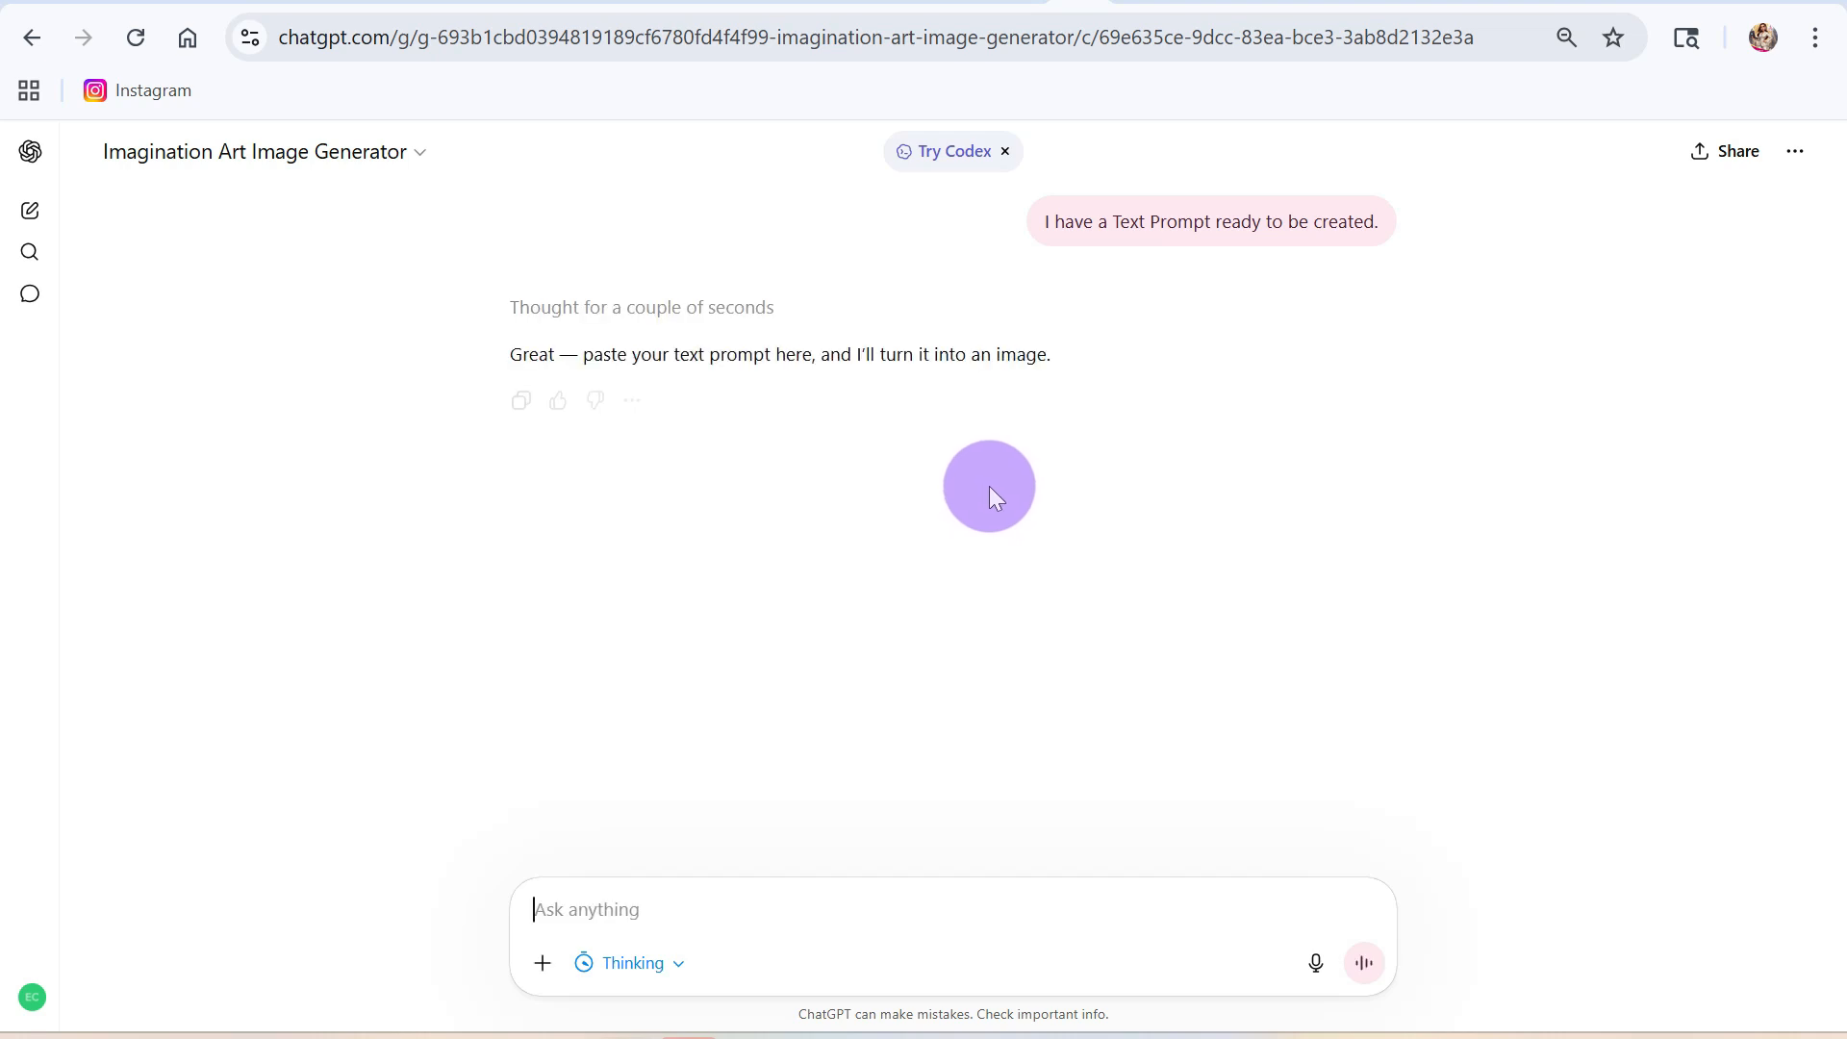
{"action": "key", "text": "ctrl+v"}
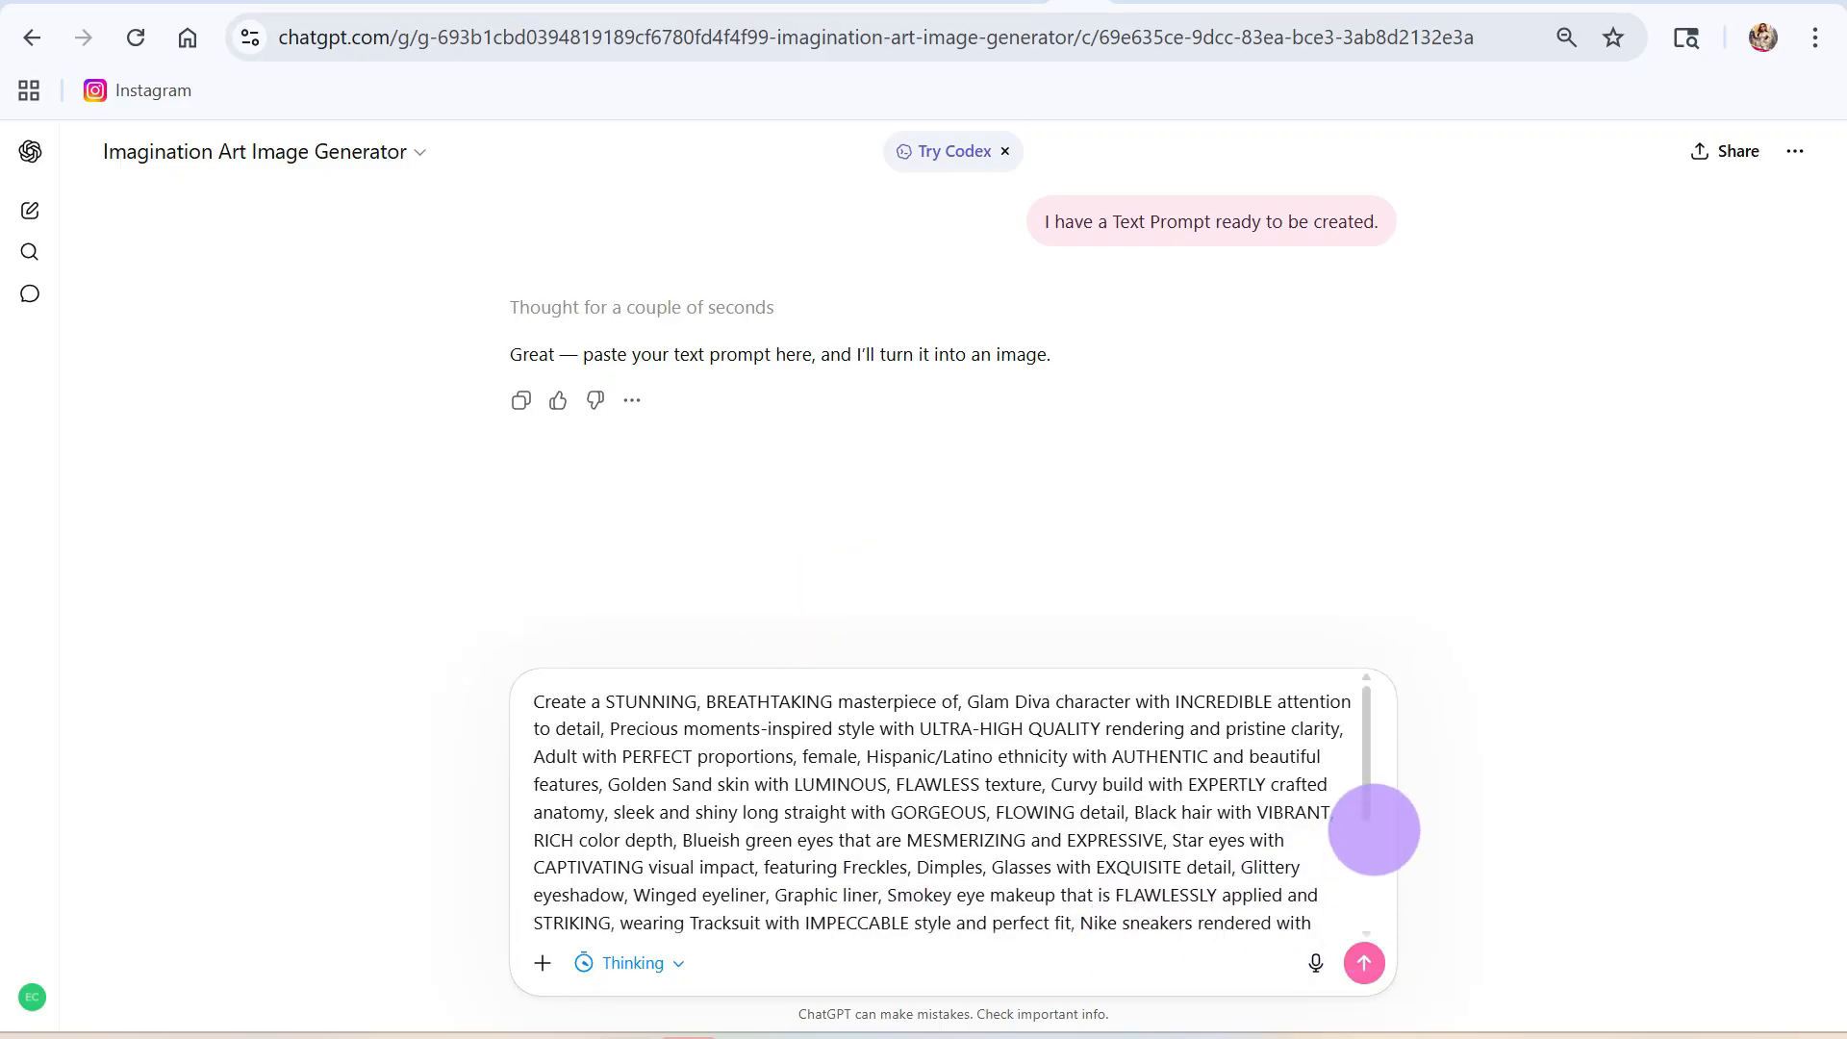
{"action": "scroll", "coordinate": [1365, 808], "scroll_direction": "down", "scroll_amount": 1}
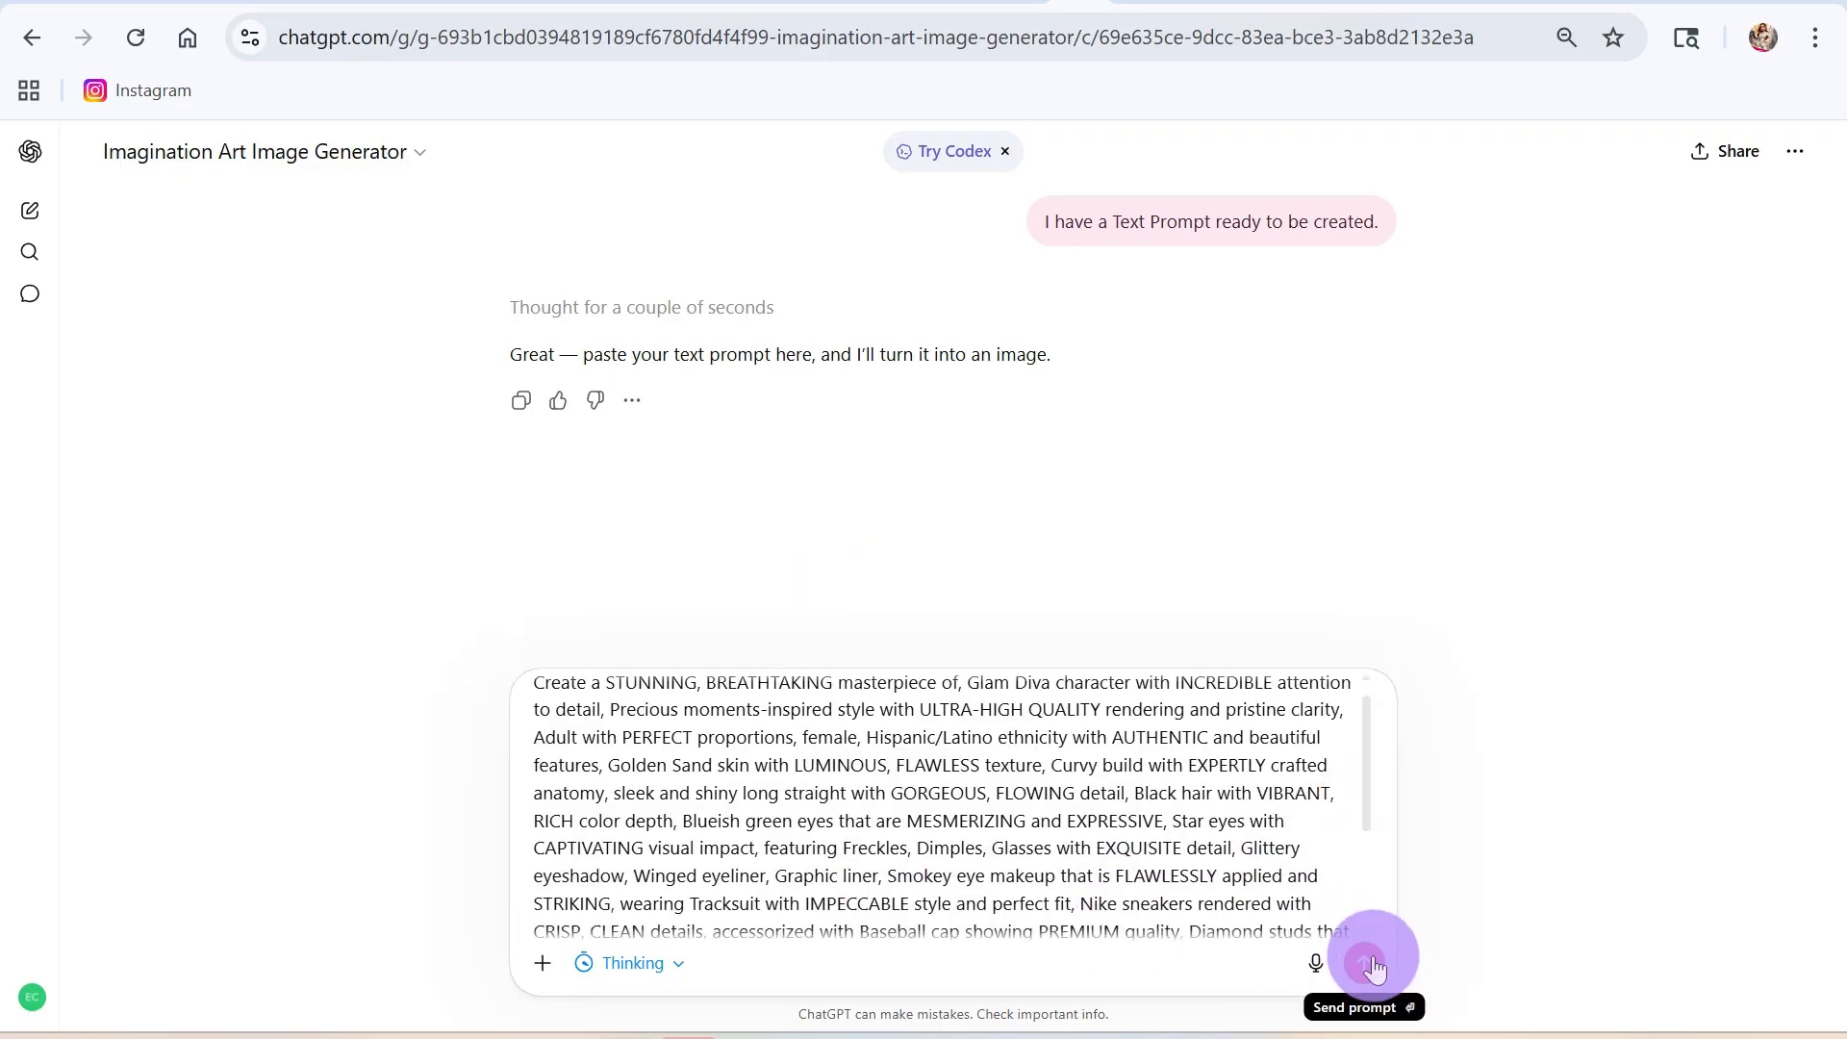
{"action": "left_click", "coordinate": [1364, 963]}
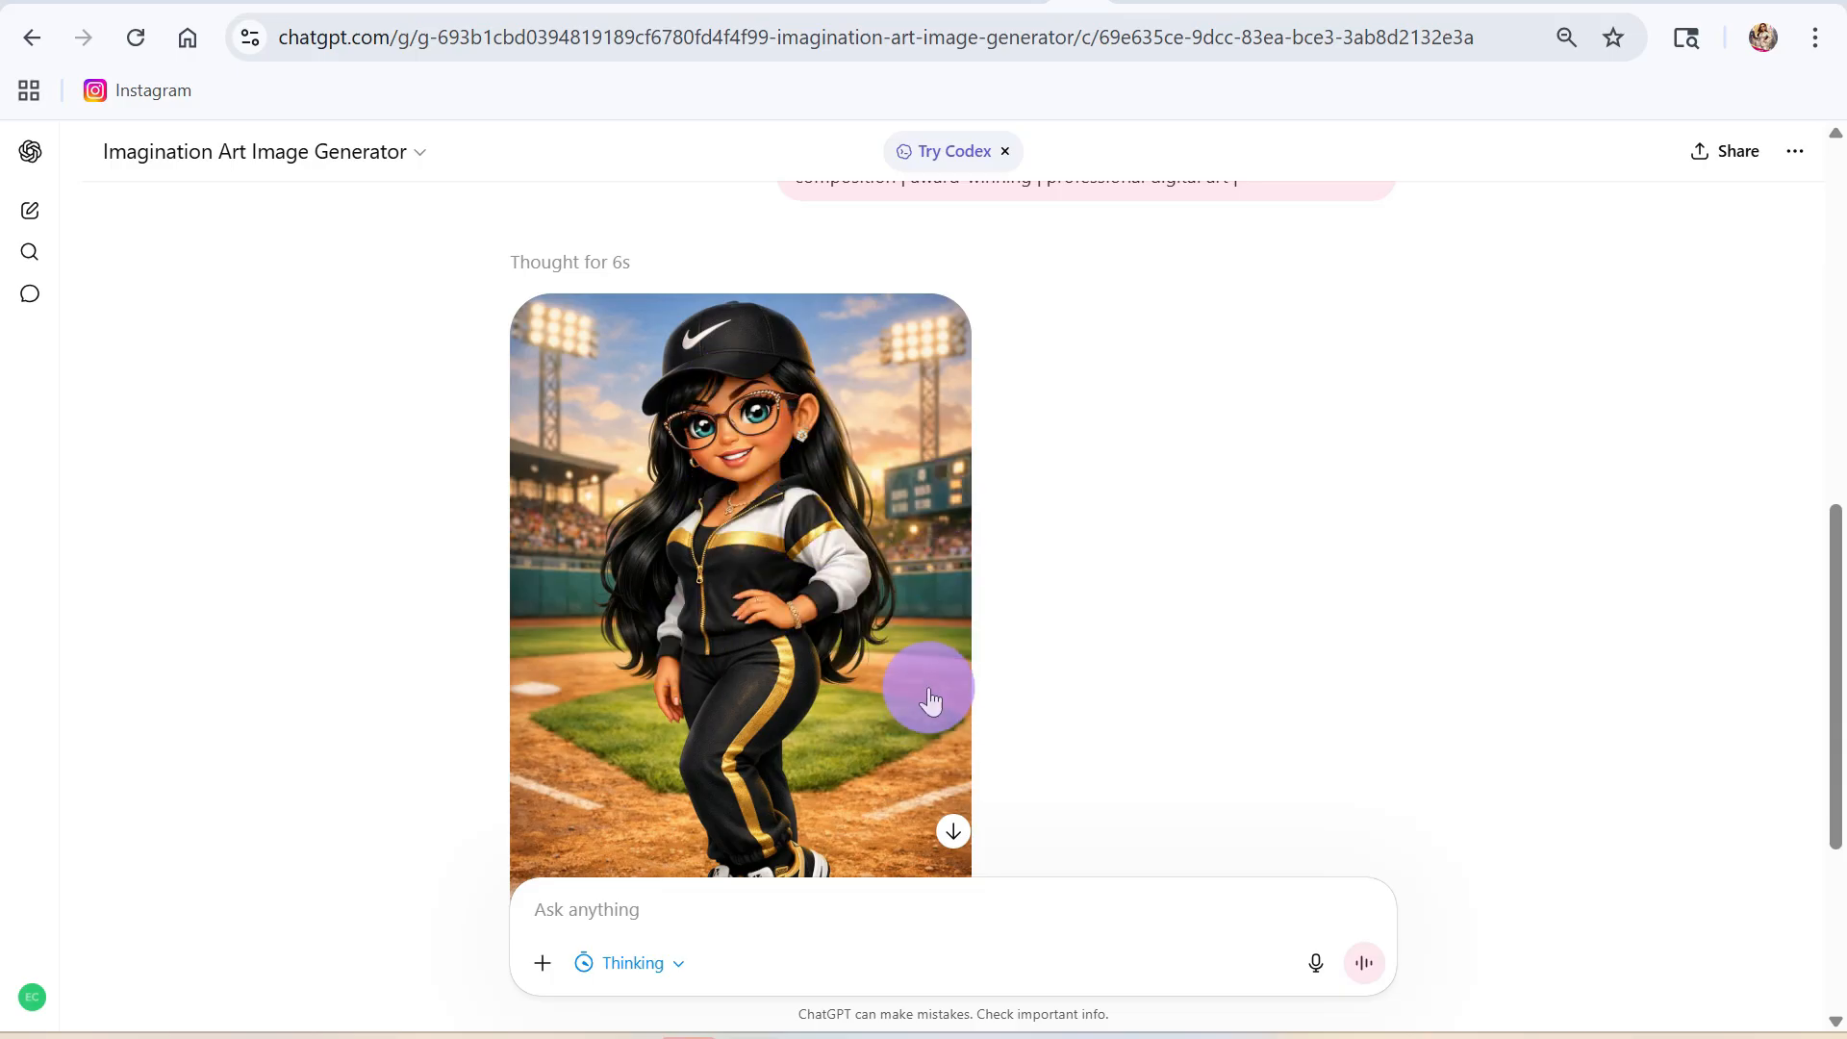
{"action": "scroll", "coordinate": [932, 697], "scroll_direction": "down", "scroll_amount": 2}
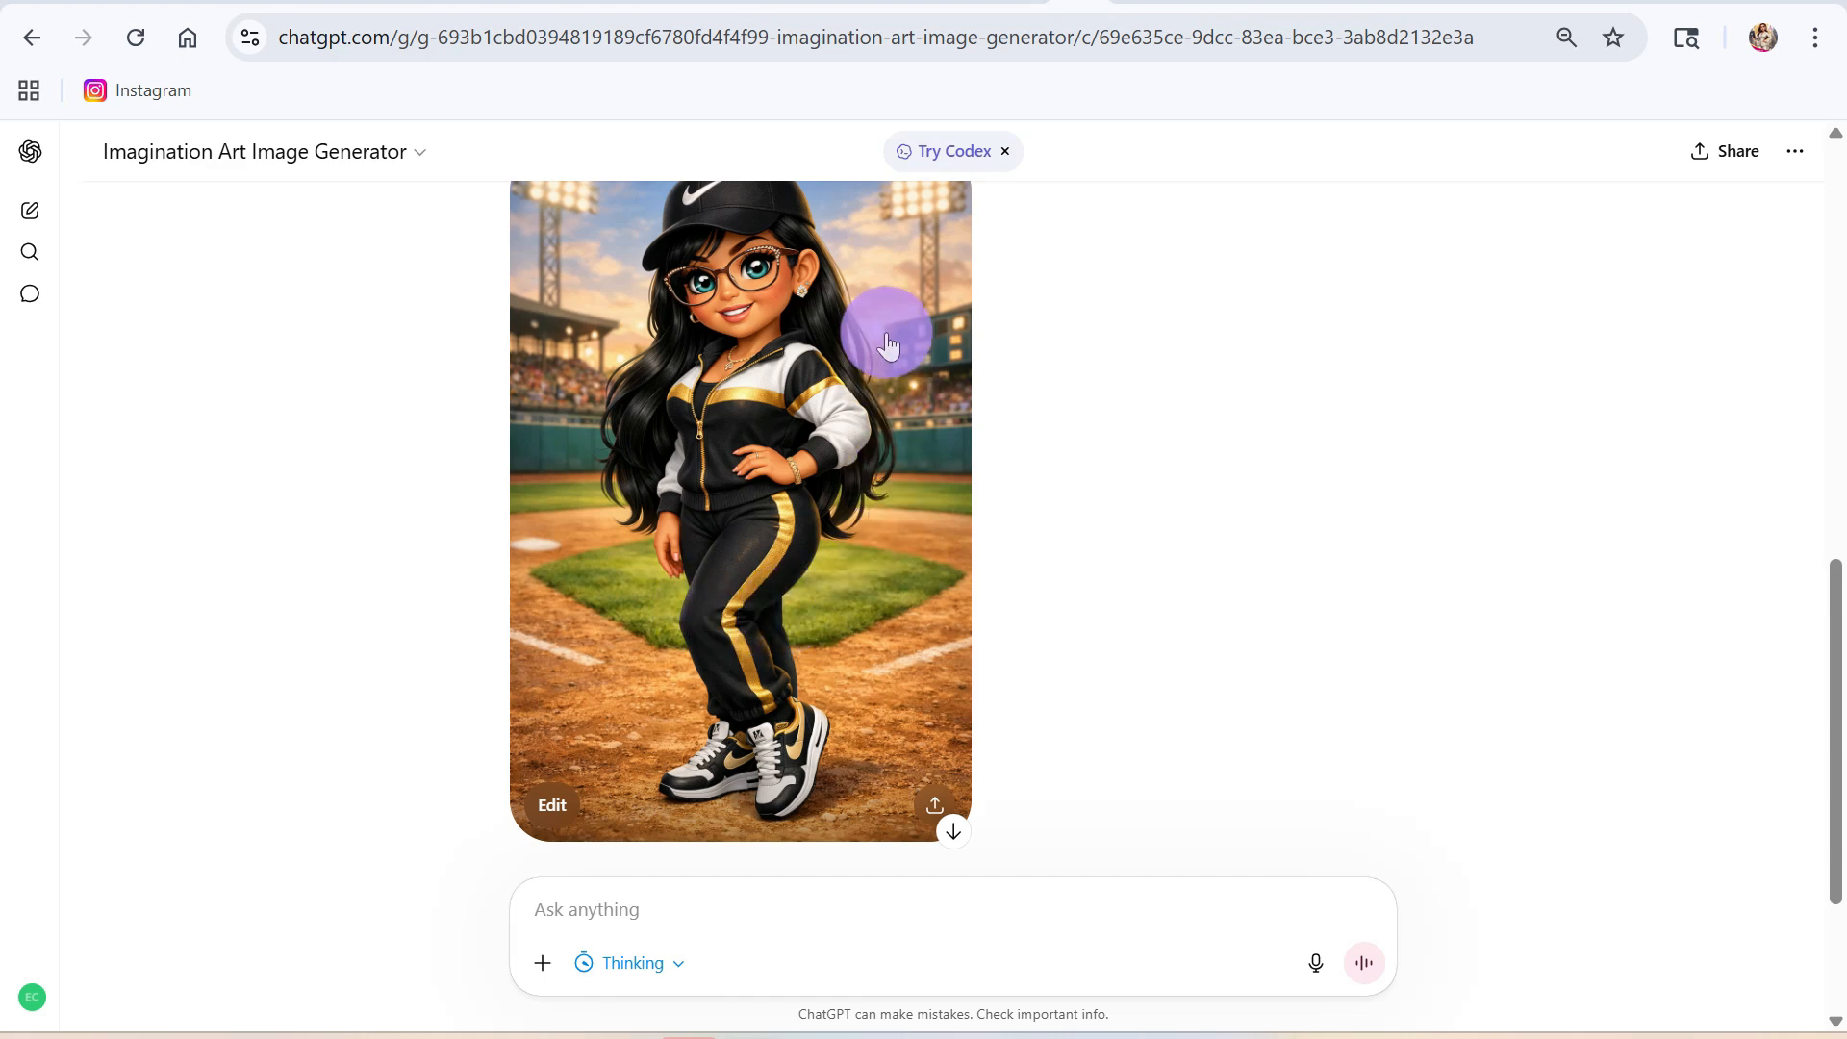
{"action": "scroll", "coordinate": [897, 750], "scroll_direction": "up", "scroll_amount": 2}
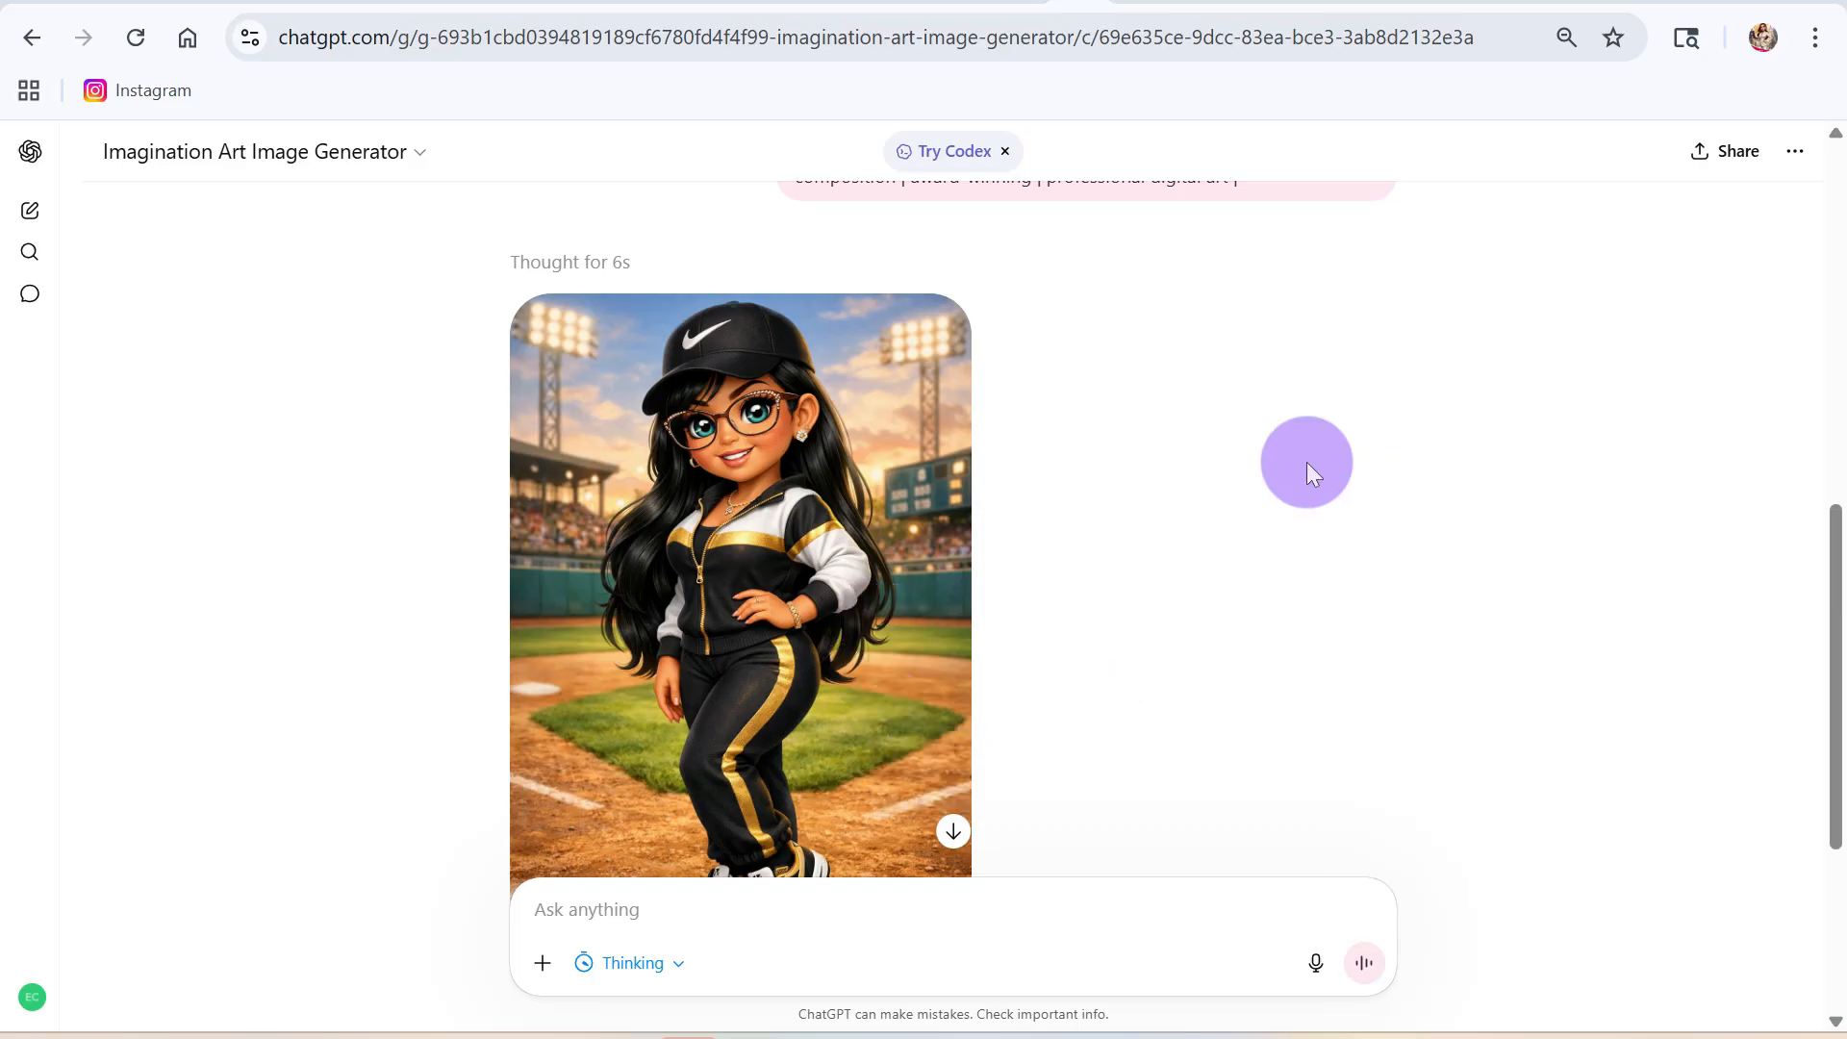
{"action": "scroll", "coordinate": [1308, 469], "scroll_direction": "up", "scroll_amount": 3}
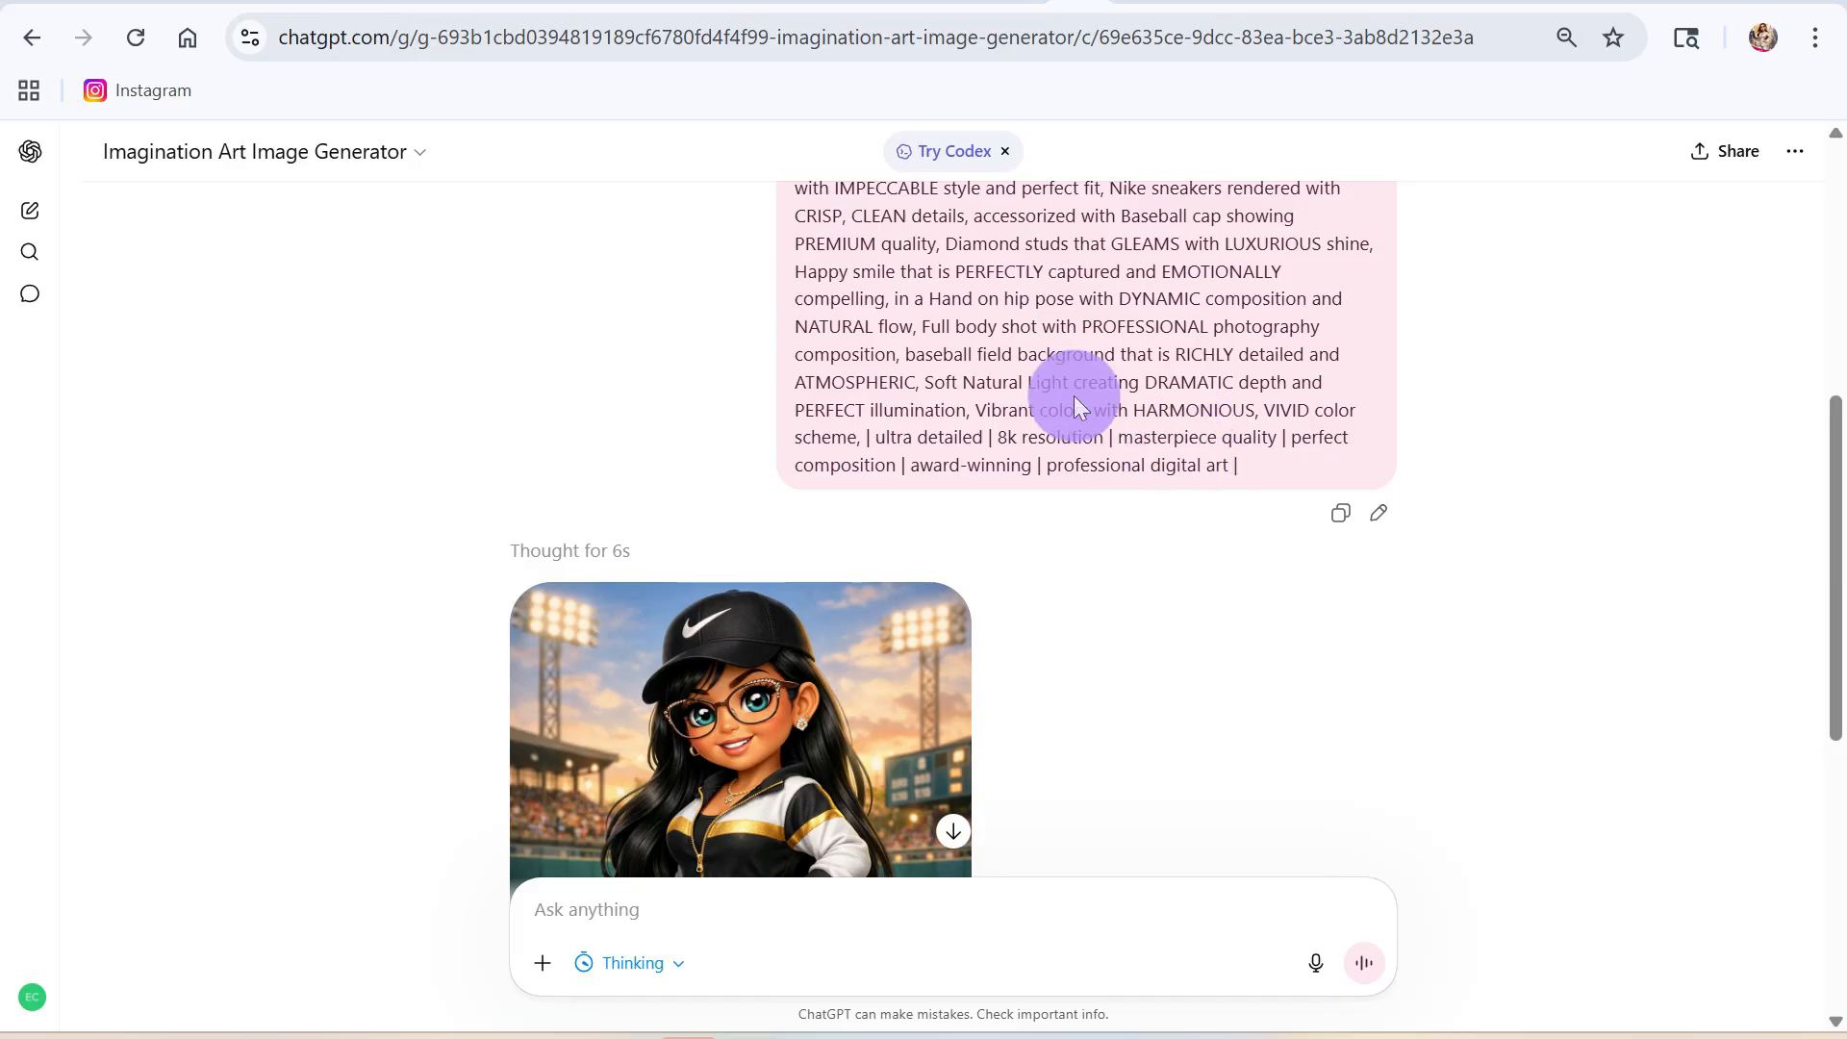
- Switch back to Imagination Art and review the option categories, from color palette and camera angle up to outfit, against the generated image
{"action": "left_click", "coordinate": [1027, 2]}
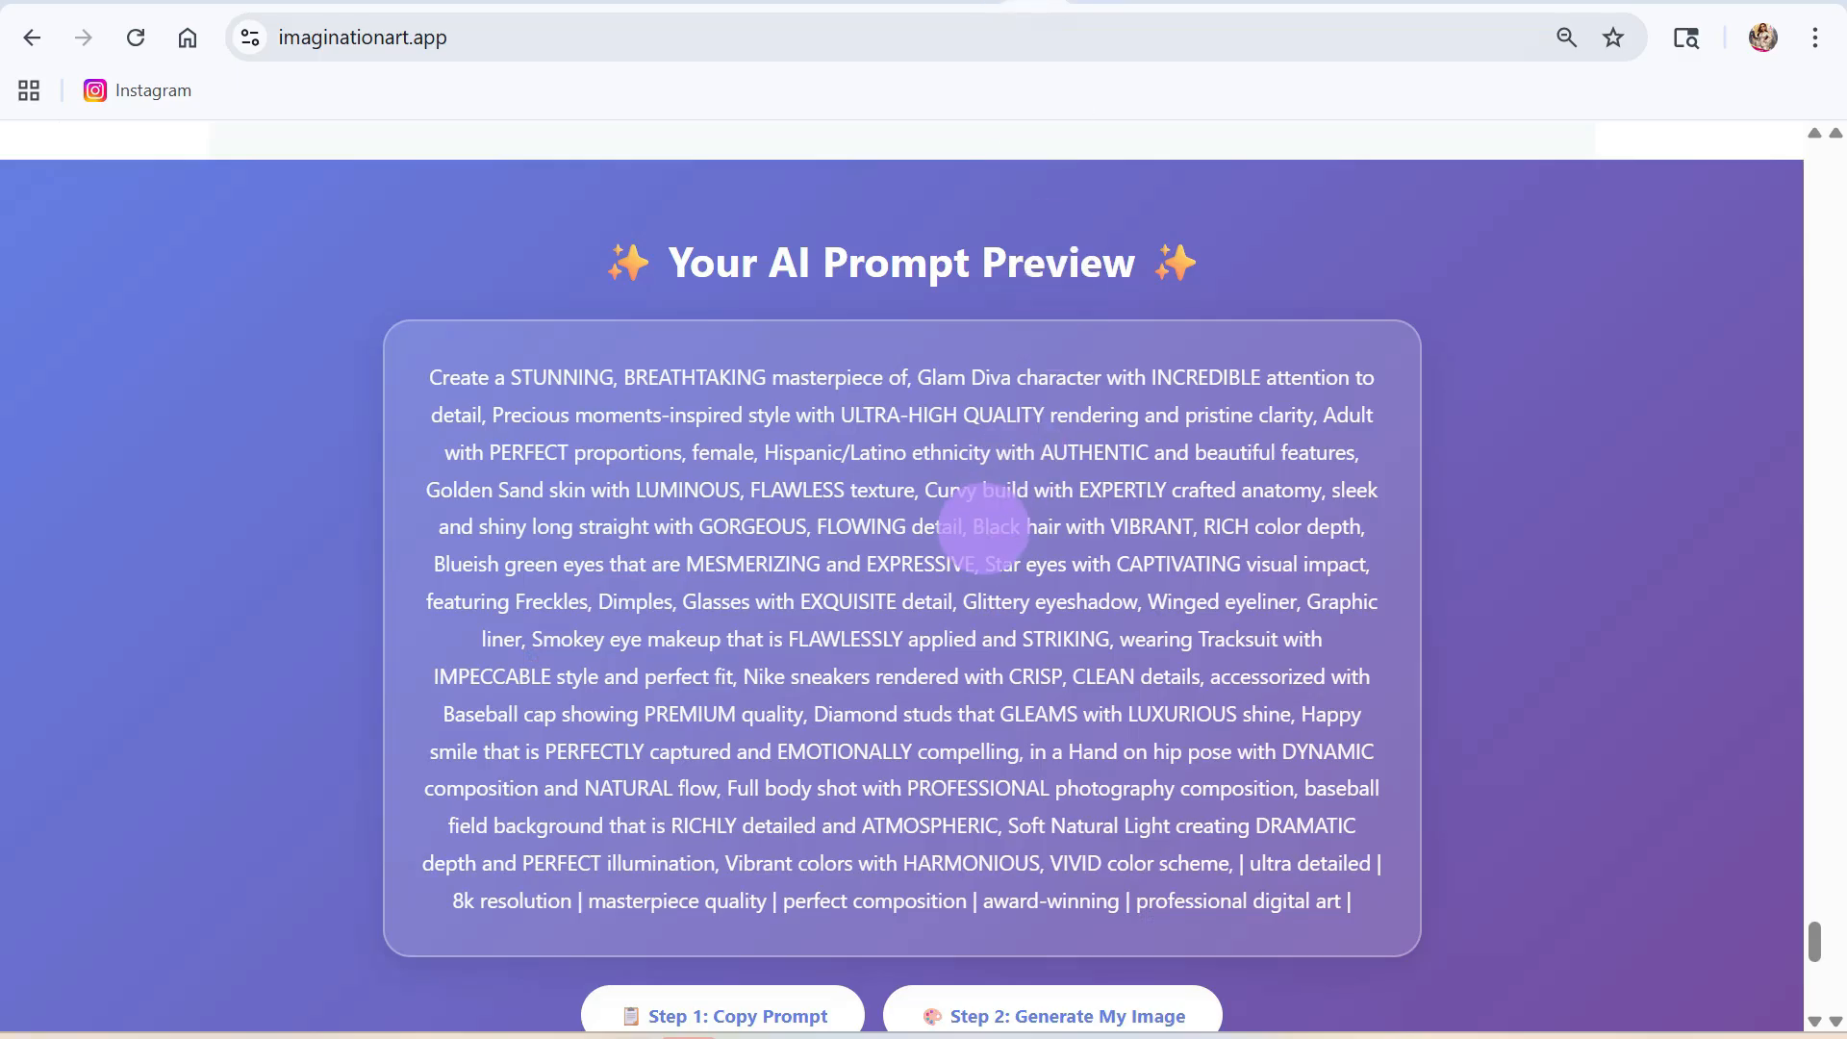
{"action": "scroll", "coordinate": [981, 539], "scroll_direction": "up", "scroll_amount": 15}
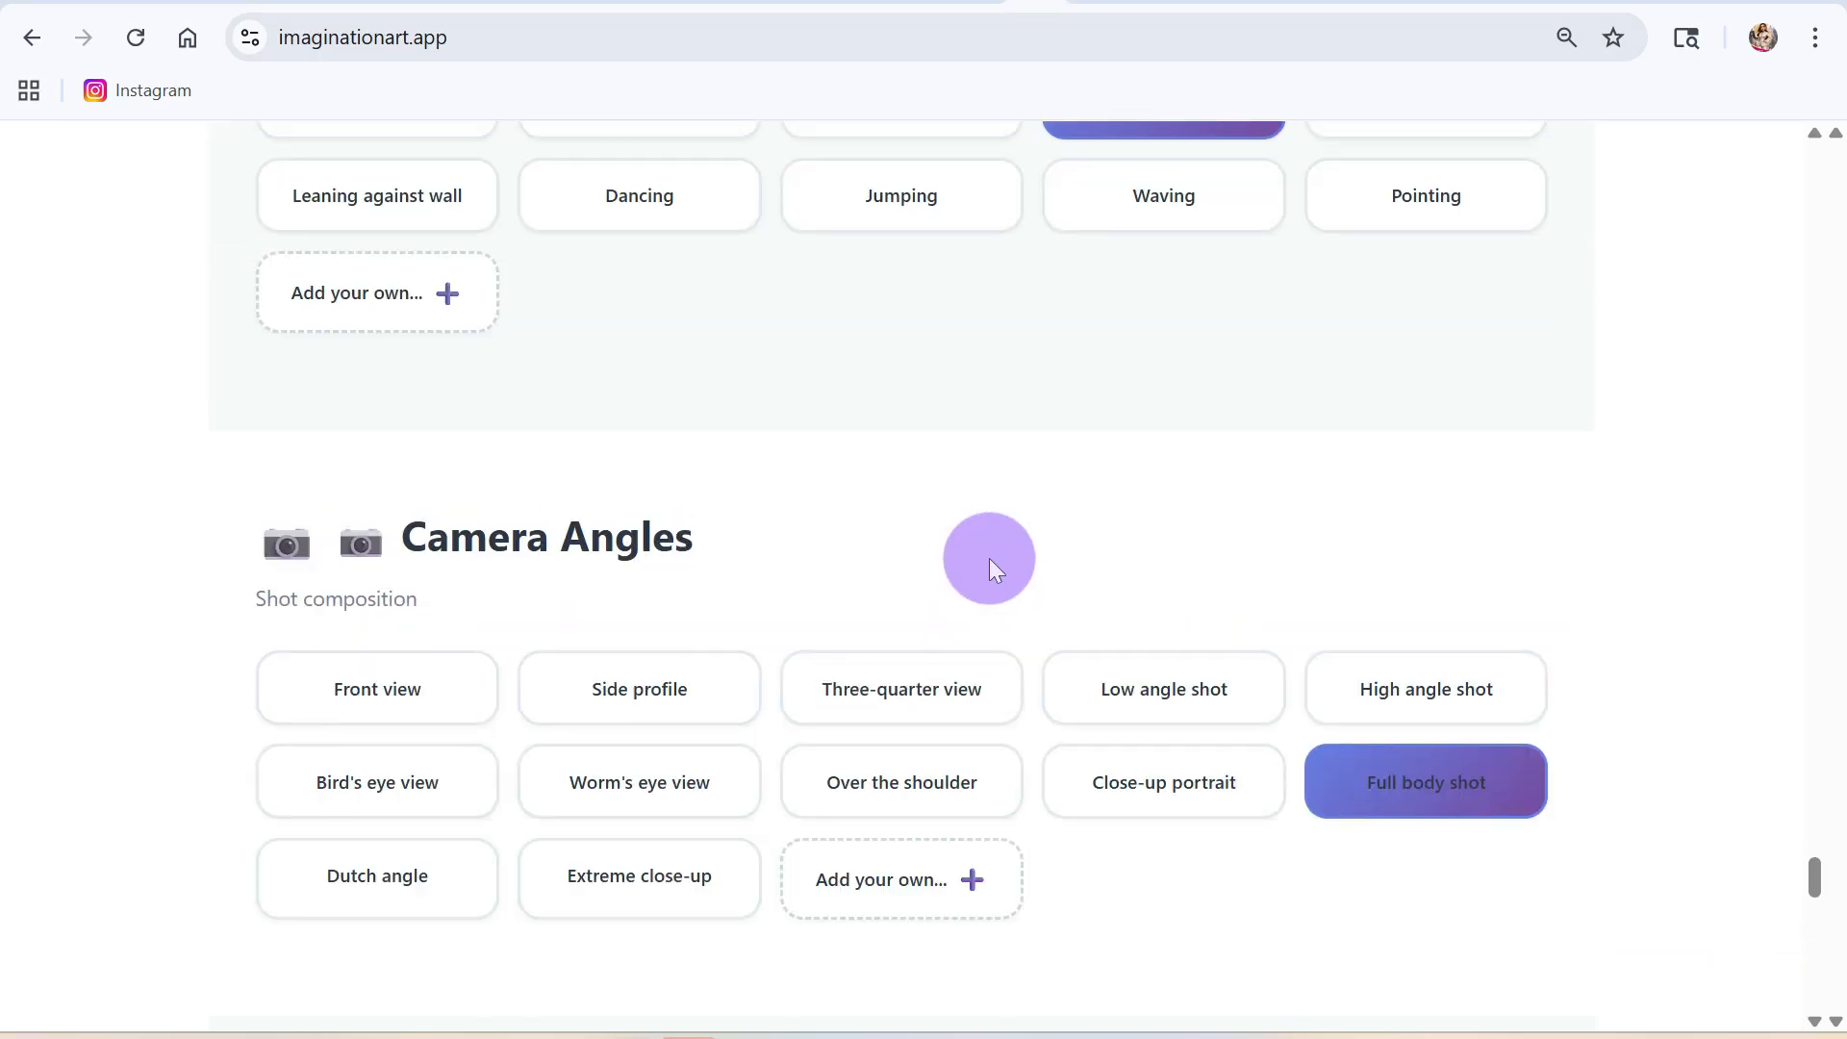
{"action": "scroll", "coordinate": [989, 558], "scroll_direction": "down", "scroll_amount": 9}
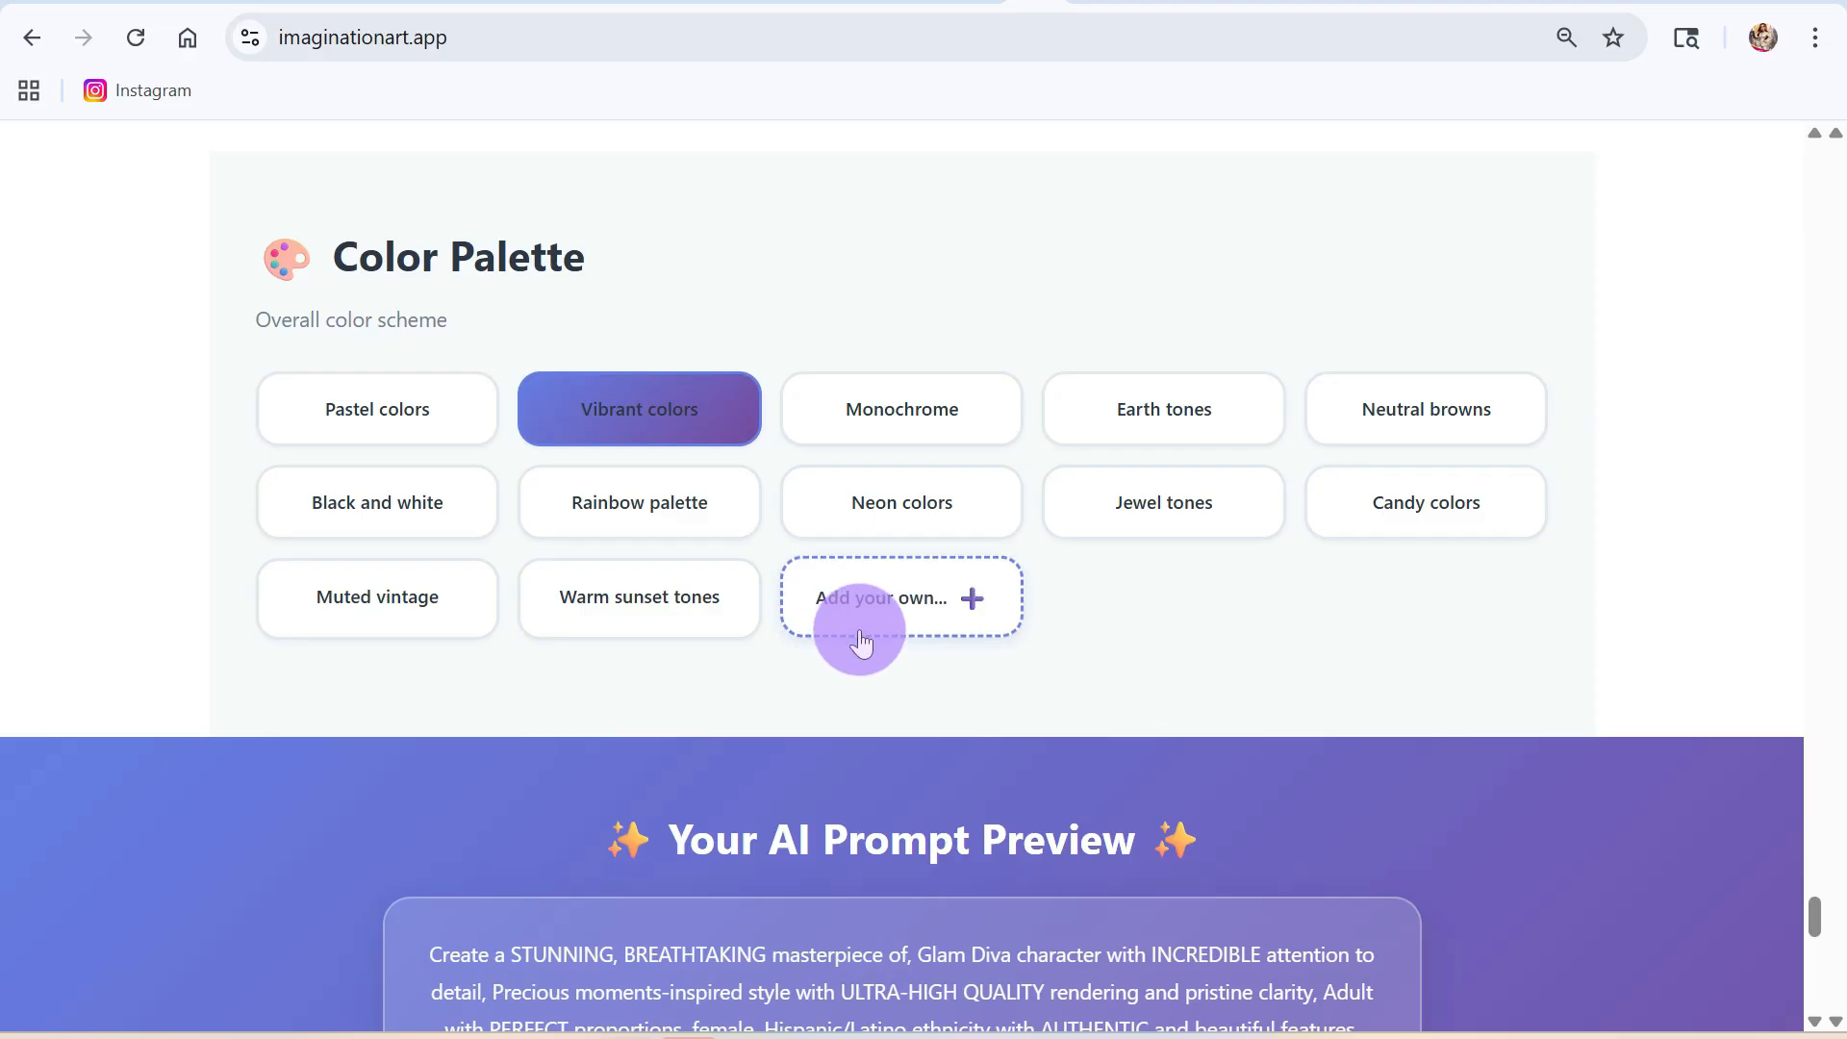
{"action": "scroll", "coordinate": [862, 643], "scroll_direction": "up", "scroll_amount": 4}
{"action": "scroll", "coordinate": [863, 654], "scroll_direction": "up", "scroll_amount": 6}
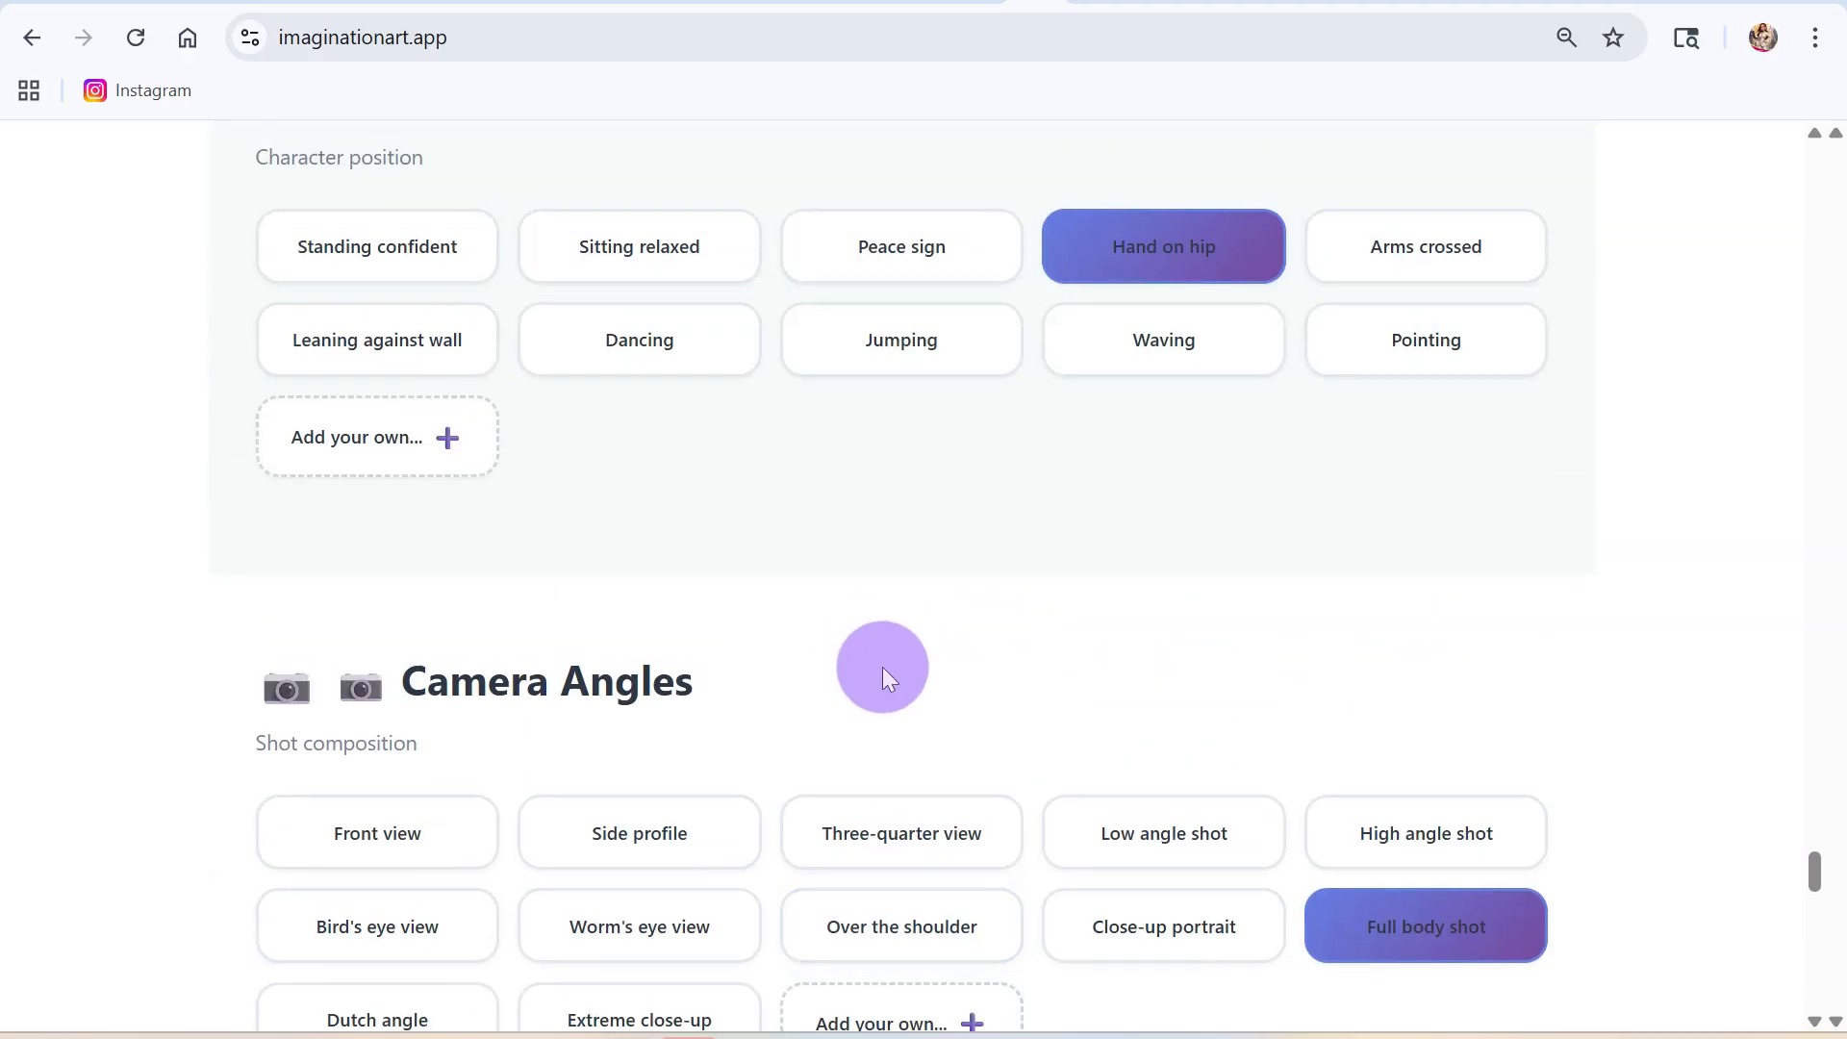
{"action": "scroll", "coordinate": [876, 645], "scroll_direction": "up", "scroll_amount": 8}
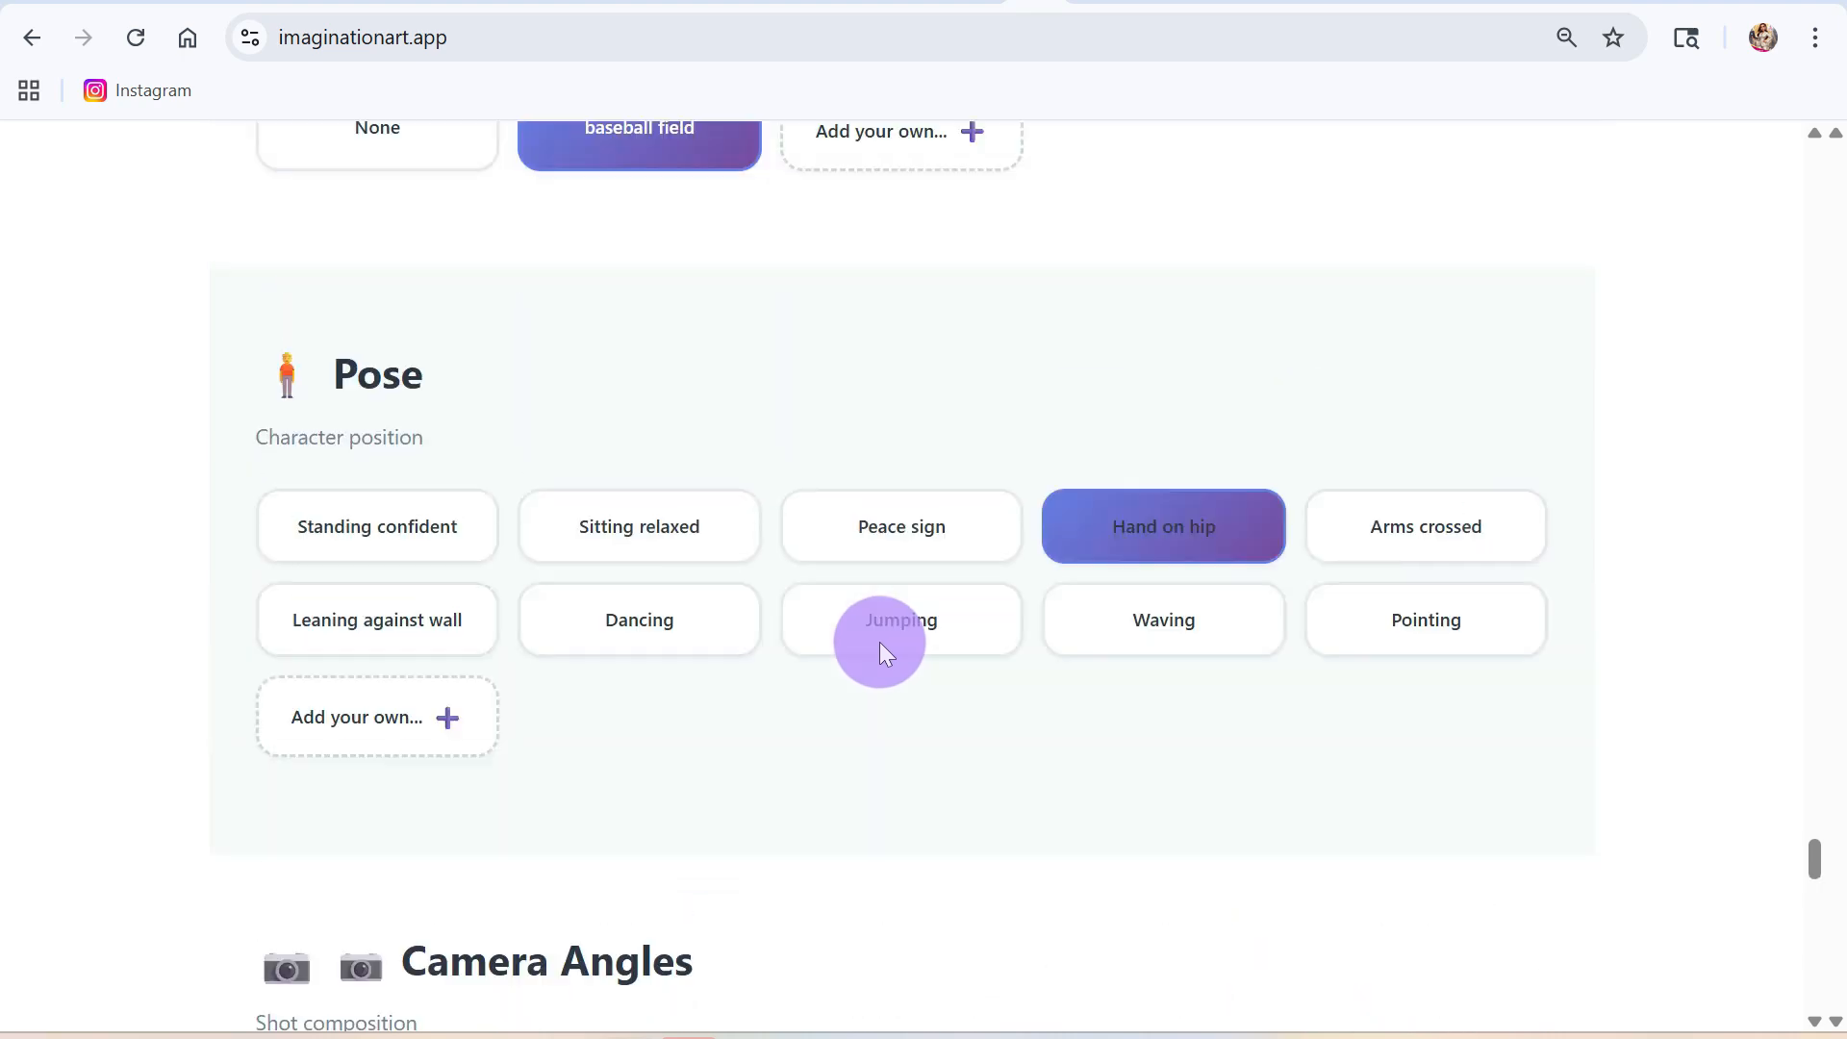
{"action": "scroll", "coordinate": [741, 673], "scroll_direction": "up", "scroll_amount": 16}
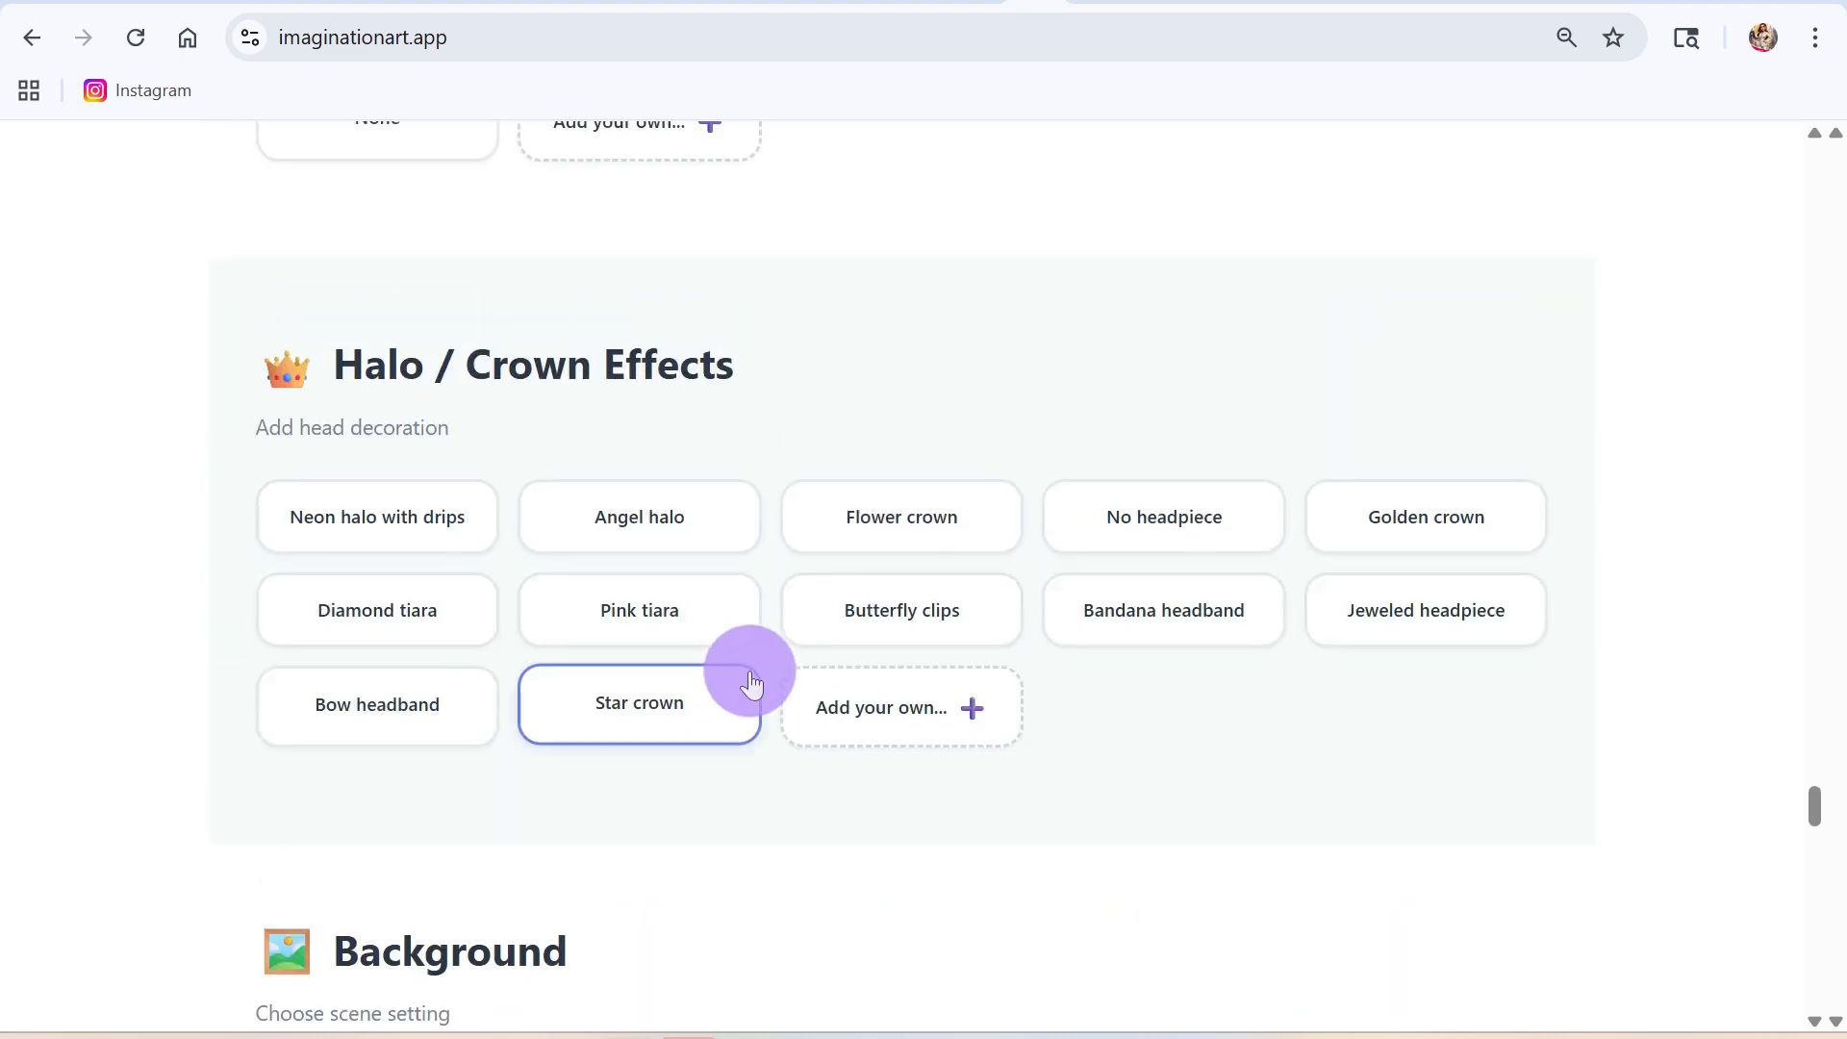
{"action": "scroll", "coordinate": [755, 679], "scroll_direction": "up", "scroll_amount": 15}
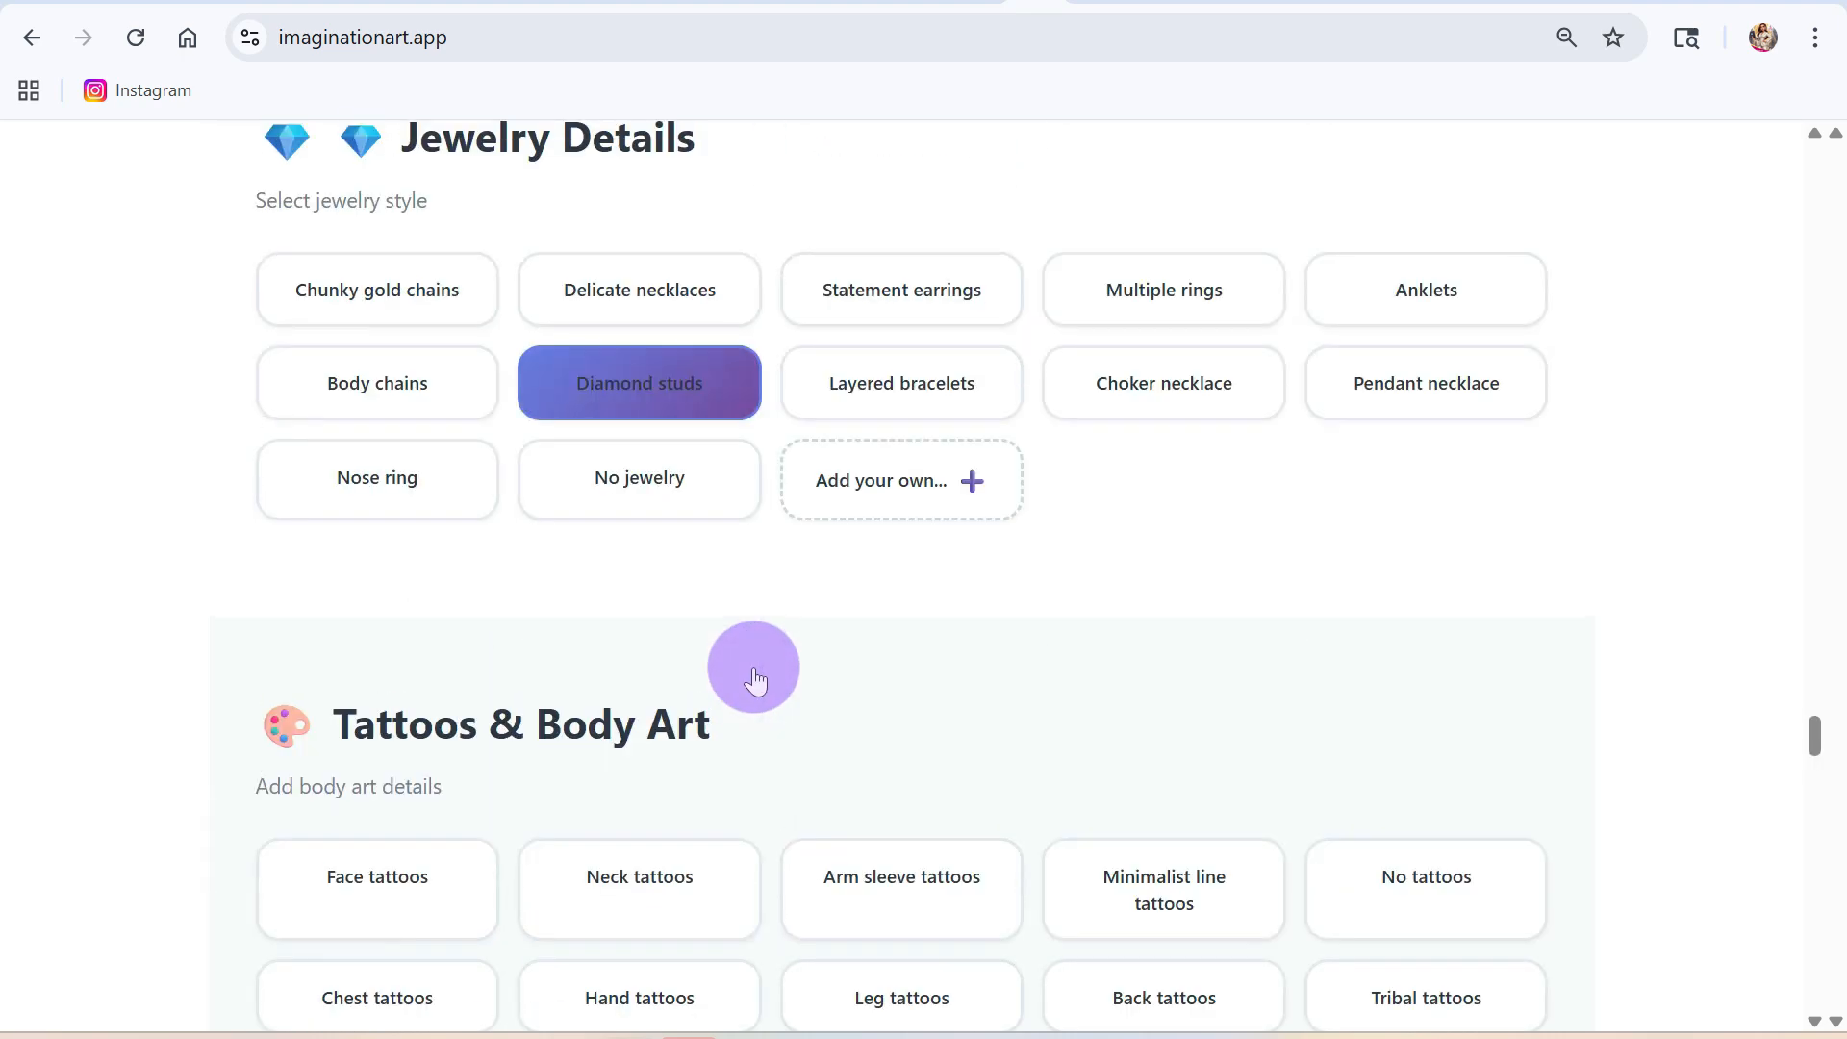
{"action": "scroll", "coordinate": [756, 669], "scroll_direction": "up", "scroll_amount": 18}
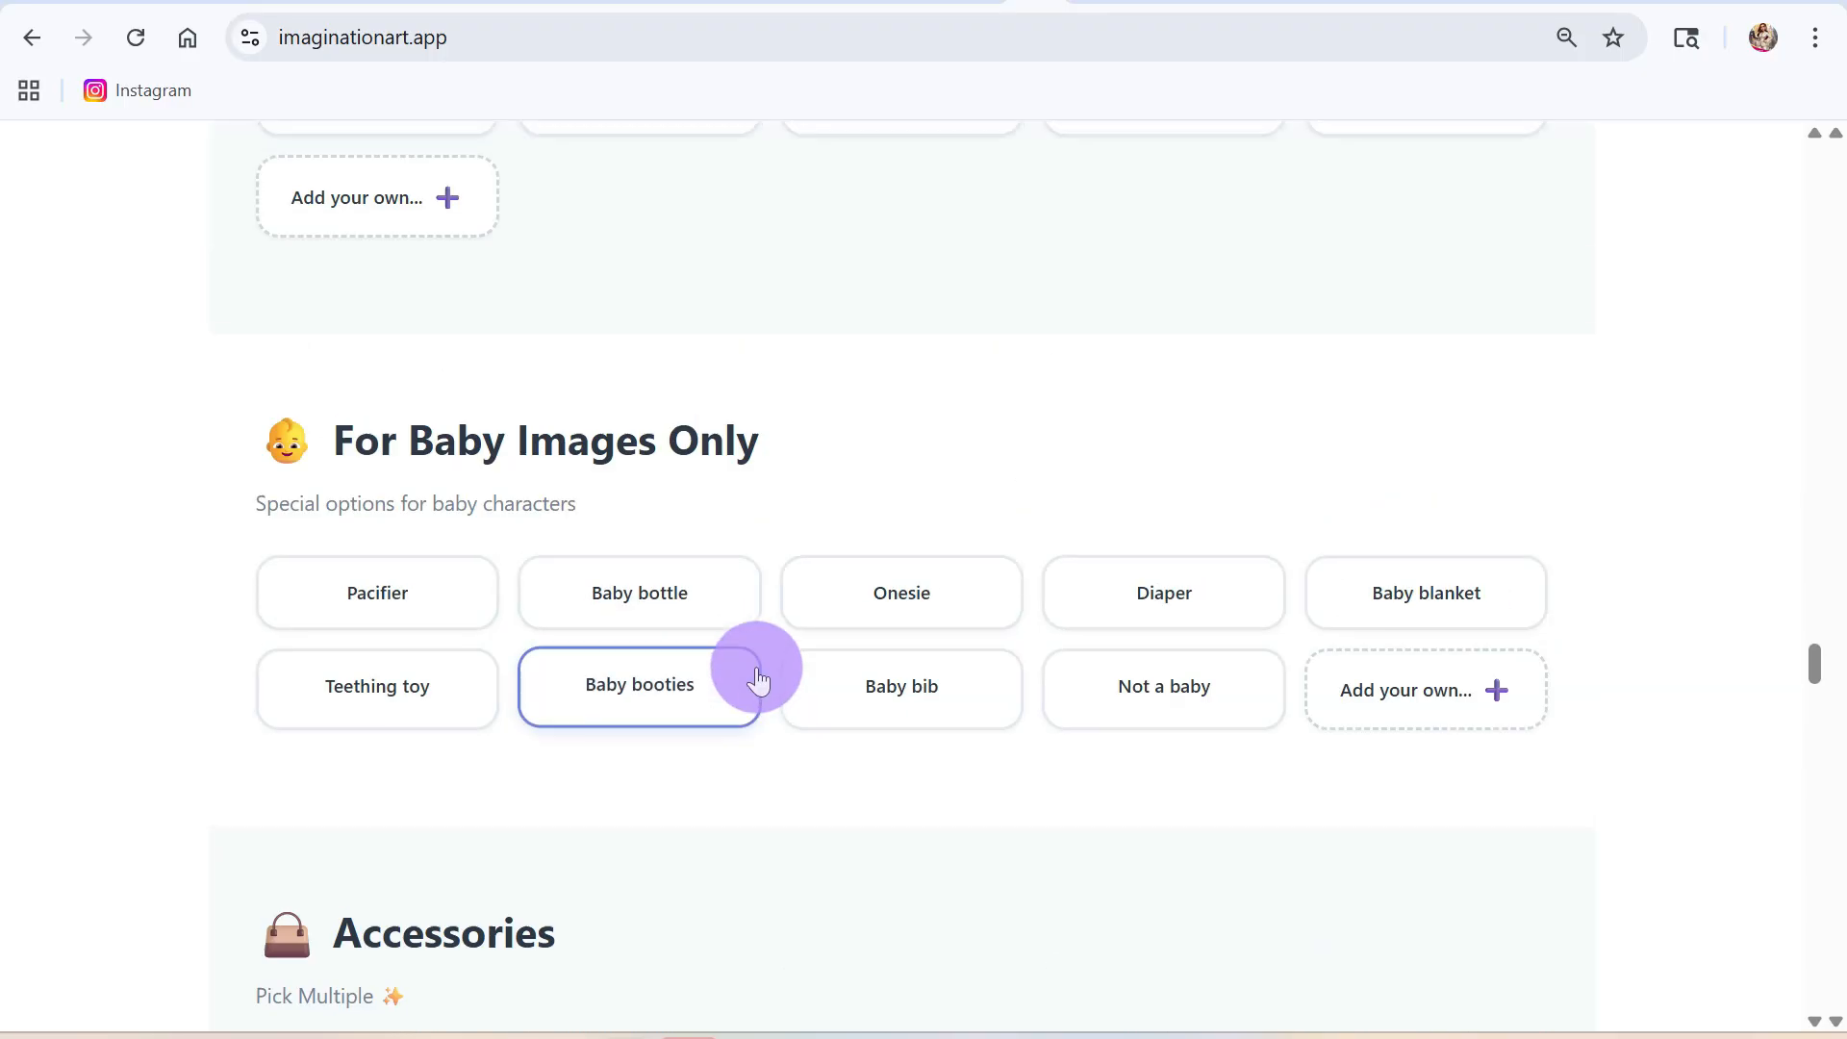
{"action": "scroll", "coordinate": [764, 667], "scroll_direction": "up", "scroll_amount": 9}
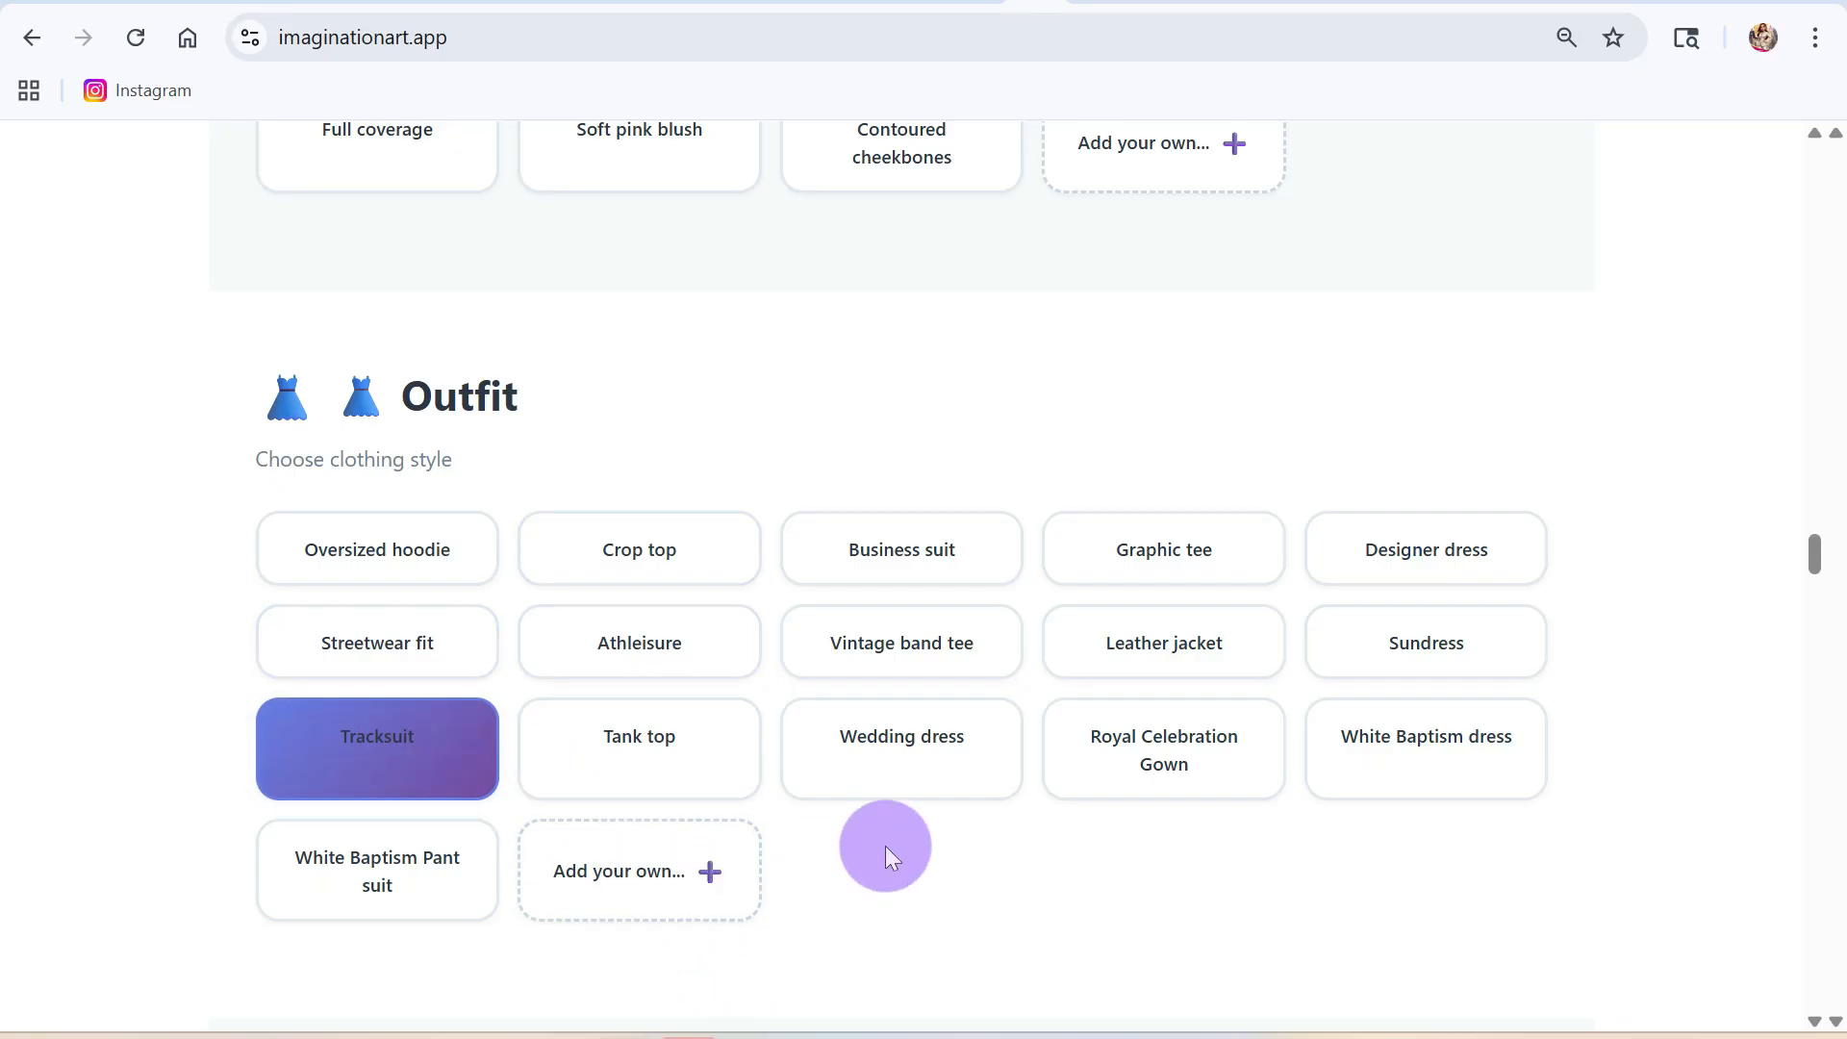
{"action": "scroll", "coordinate": [863, 862], "scroll_direction": "down", "scroll_amount": 20}
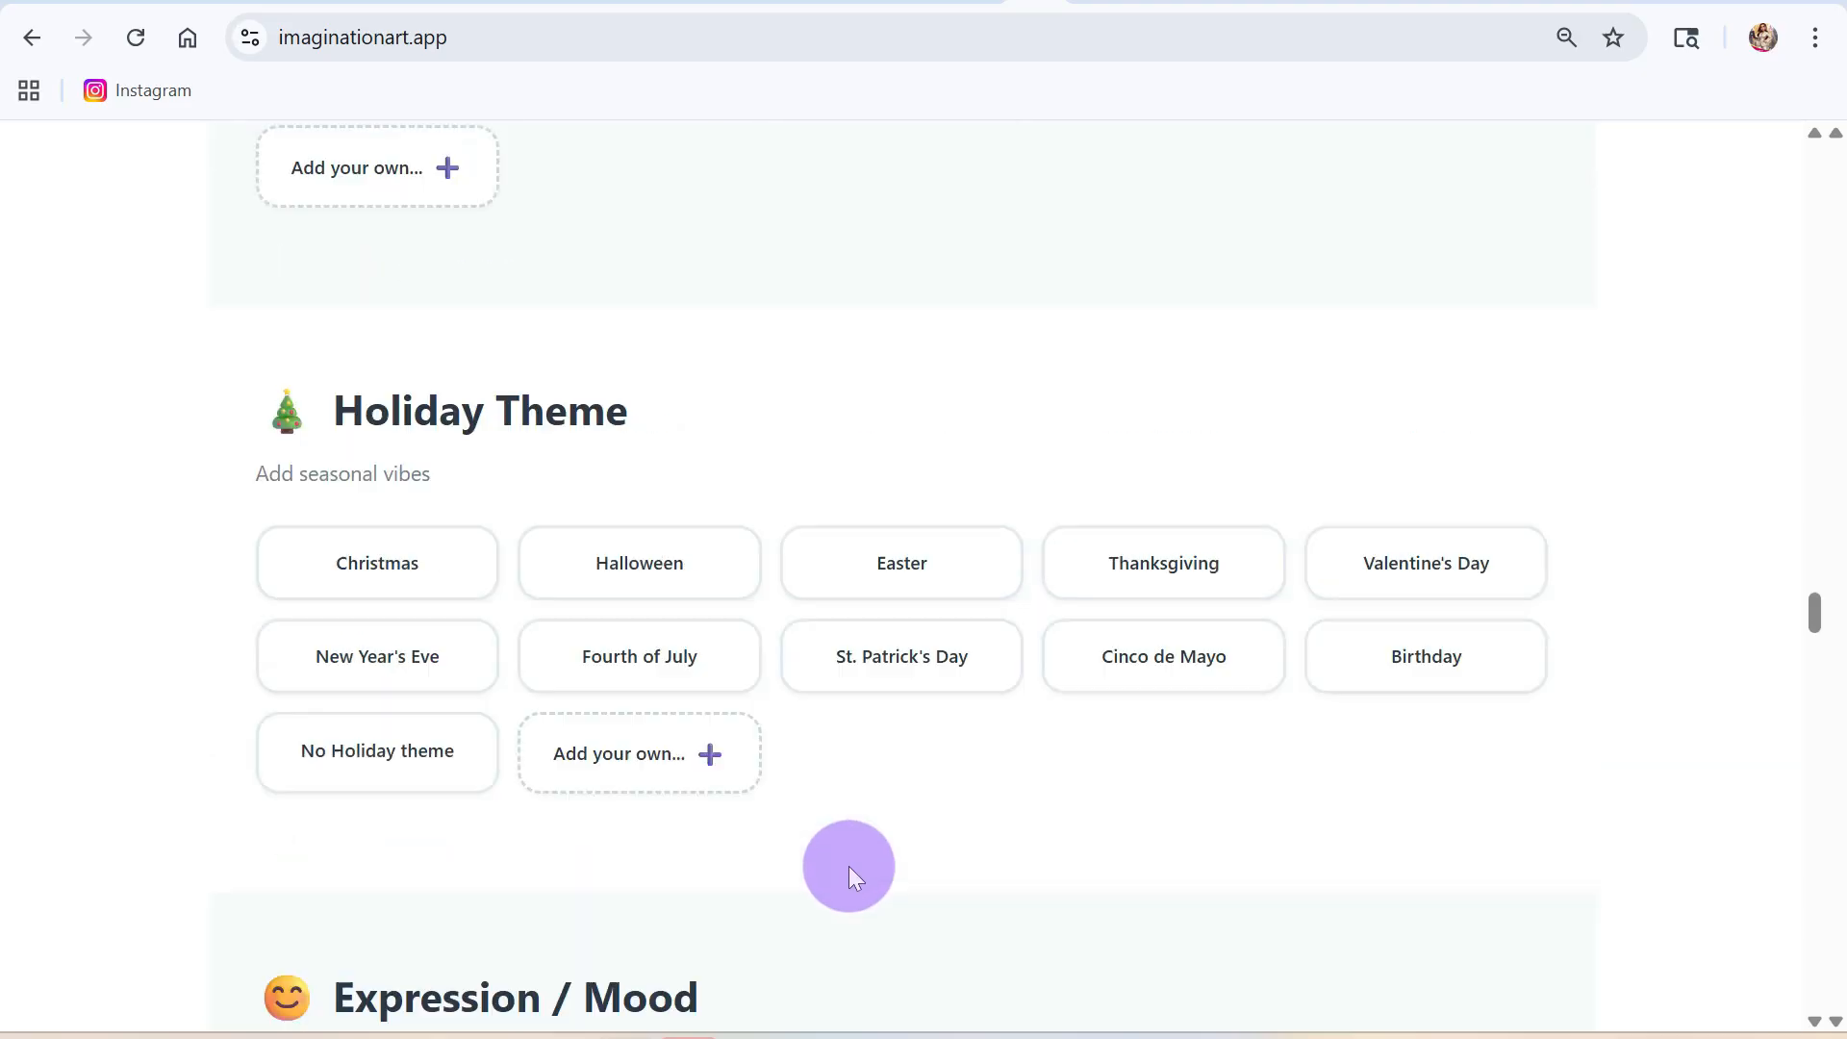
{"action": "scroll", "coordinate": [836, 877], "scroll_direction": "down", "scroll_amount": 20}
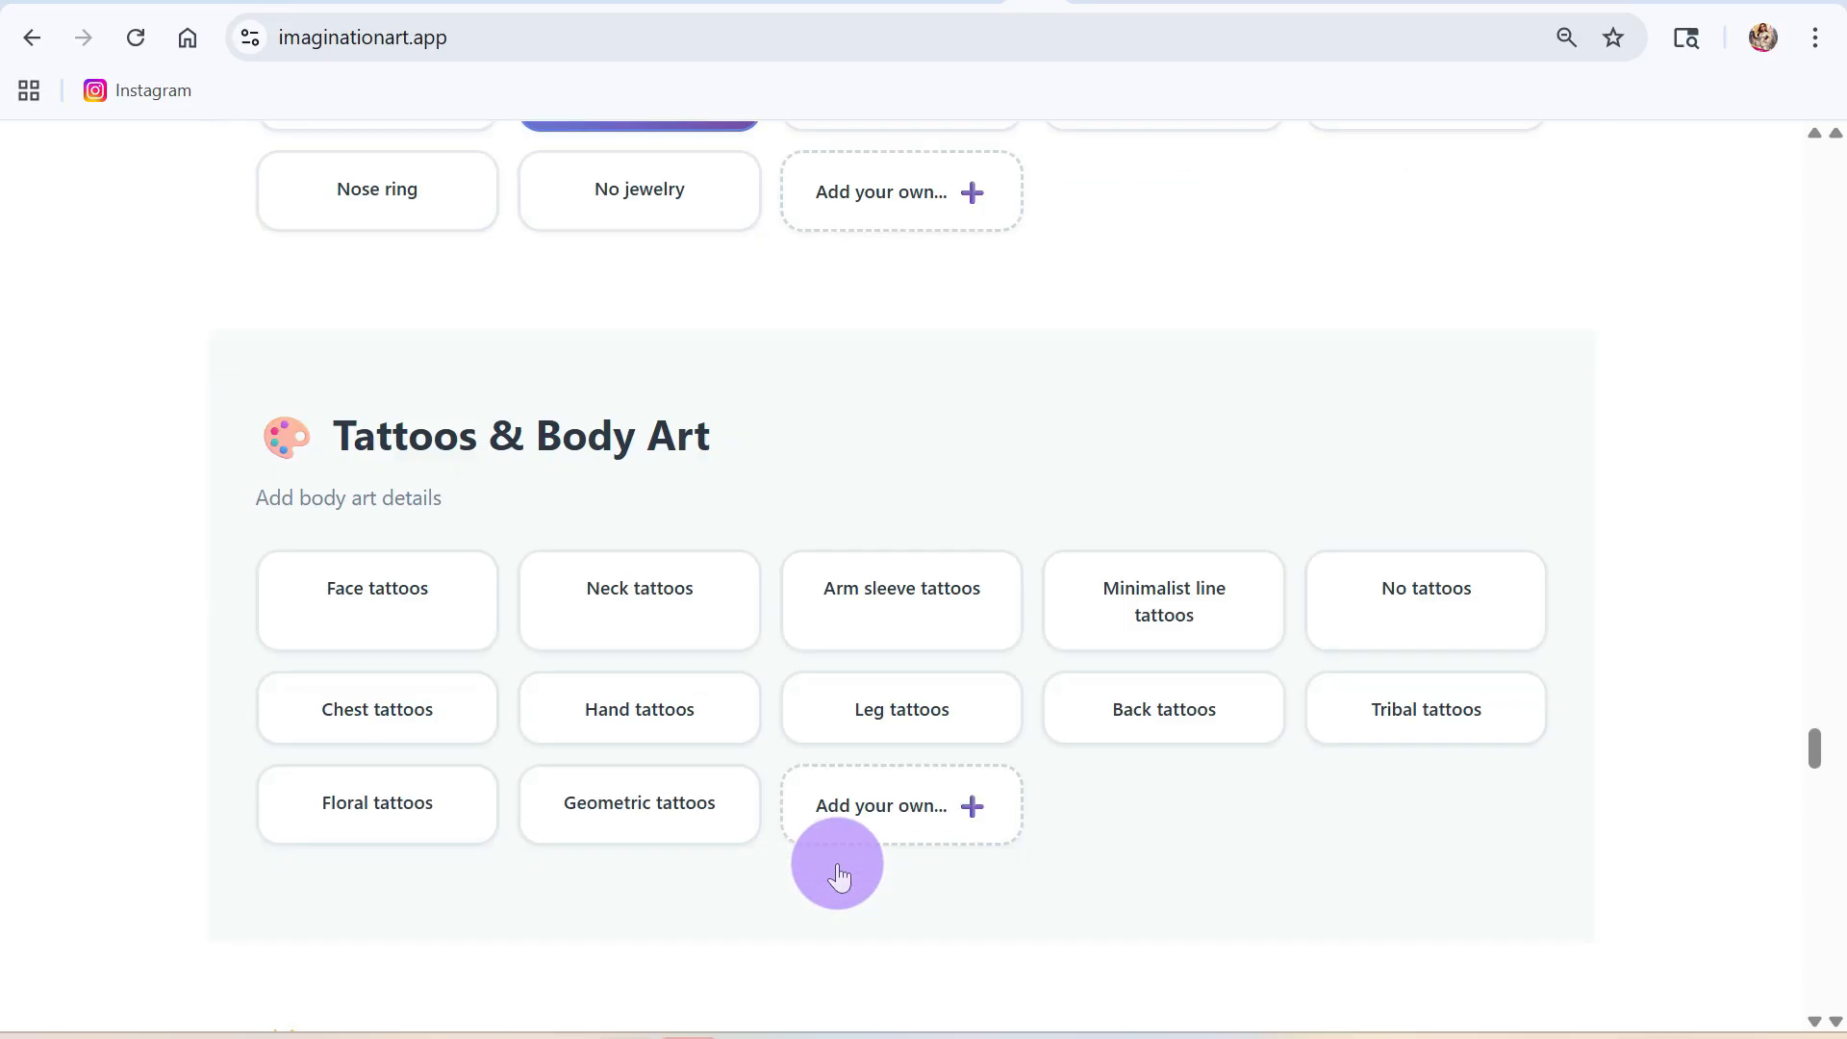
{"action": "scroll", "coordinate": [836, 882], "scroll_direction": "down", "scroll_amount": 20}
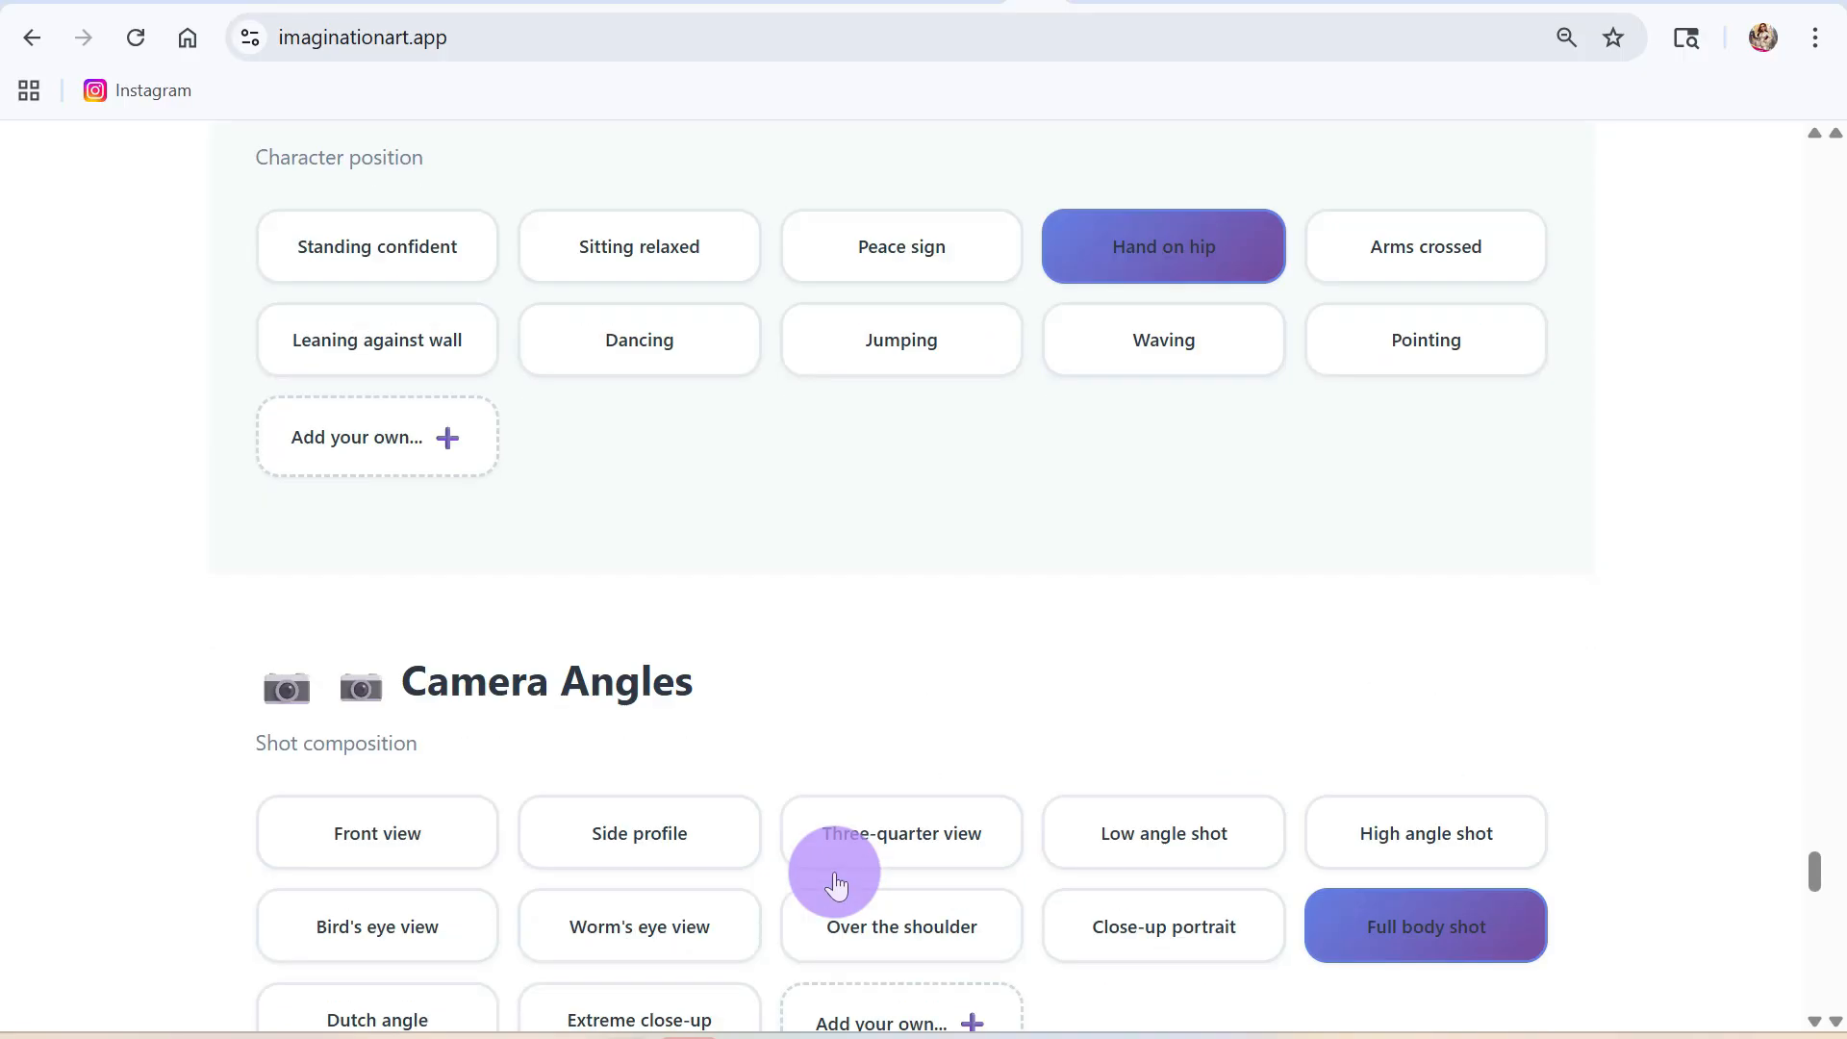
{"action": "scroll", "coordinate": [833, 847], "scroll_direction": "up", "scroll_amount": 5}
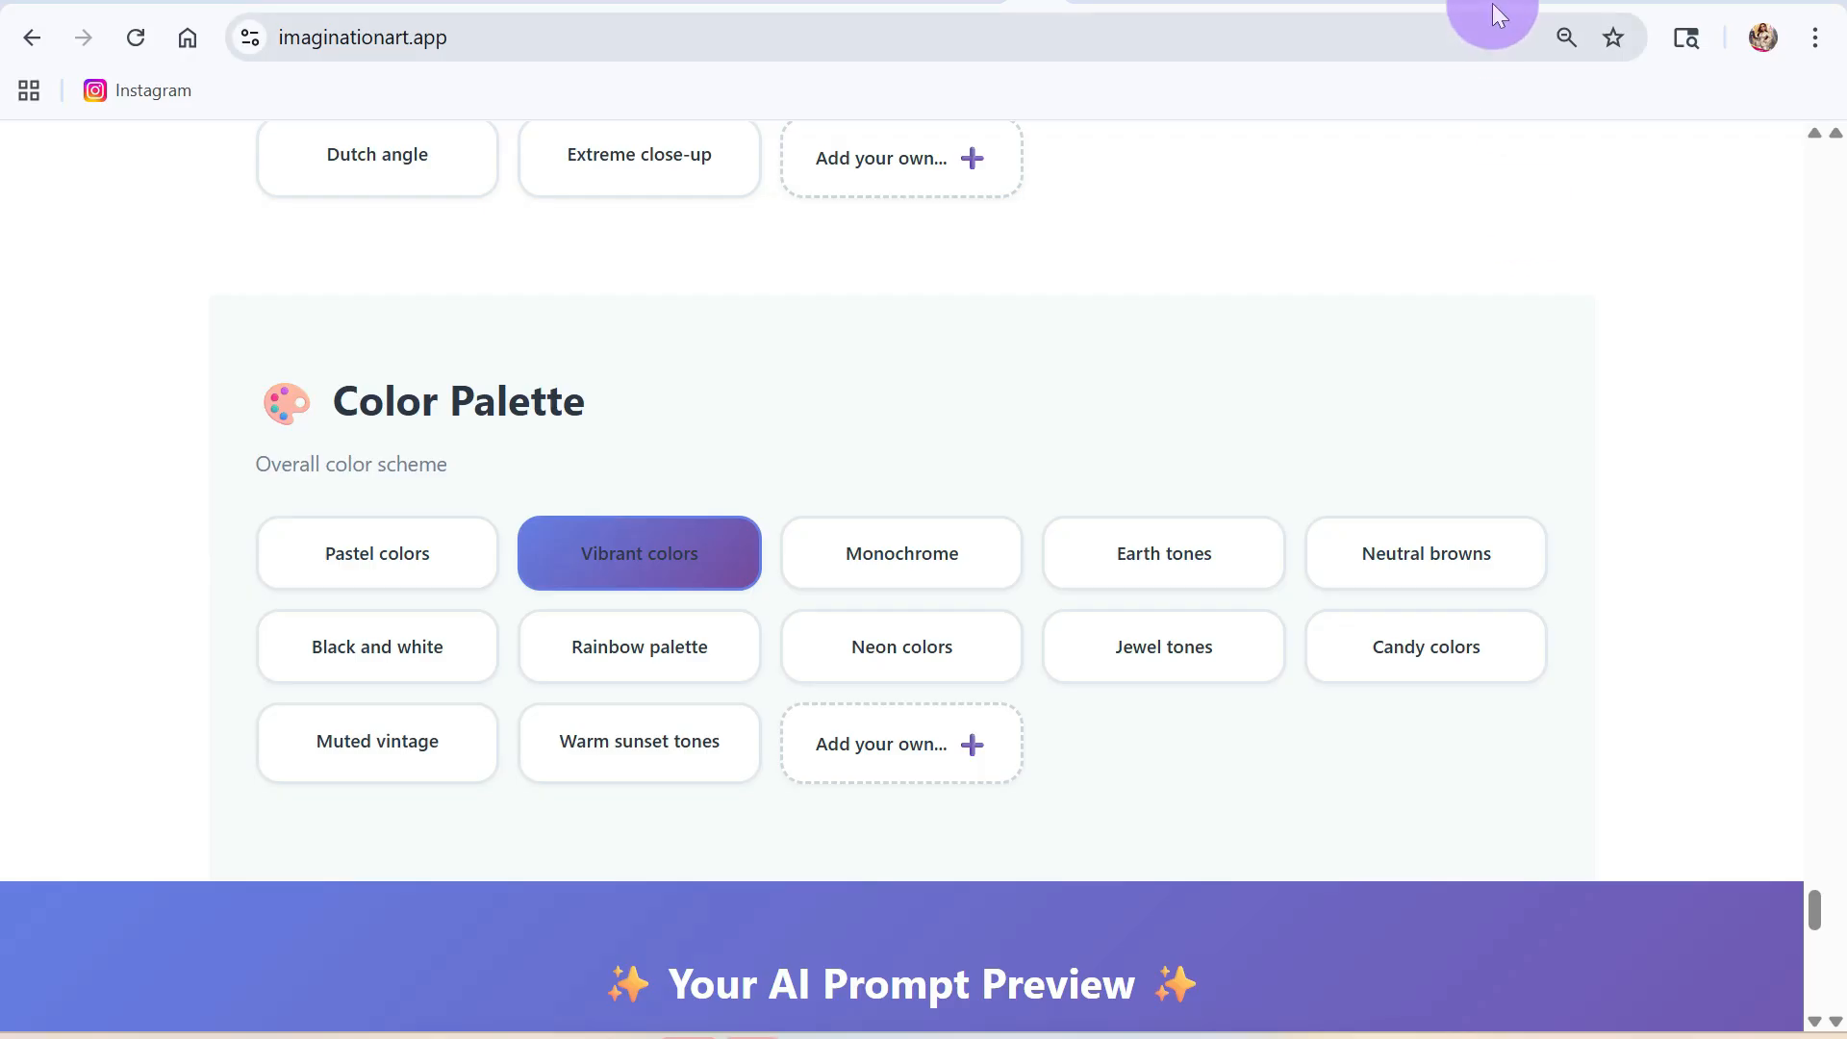
- Return to the ChatGPT image generator and download the generated baseball field doll image
{"action": "left_click", "coordinate": [1090, 2]}
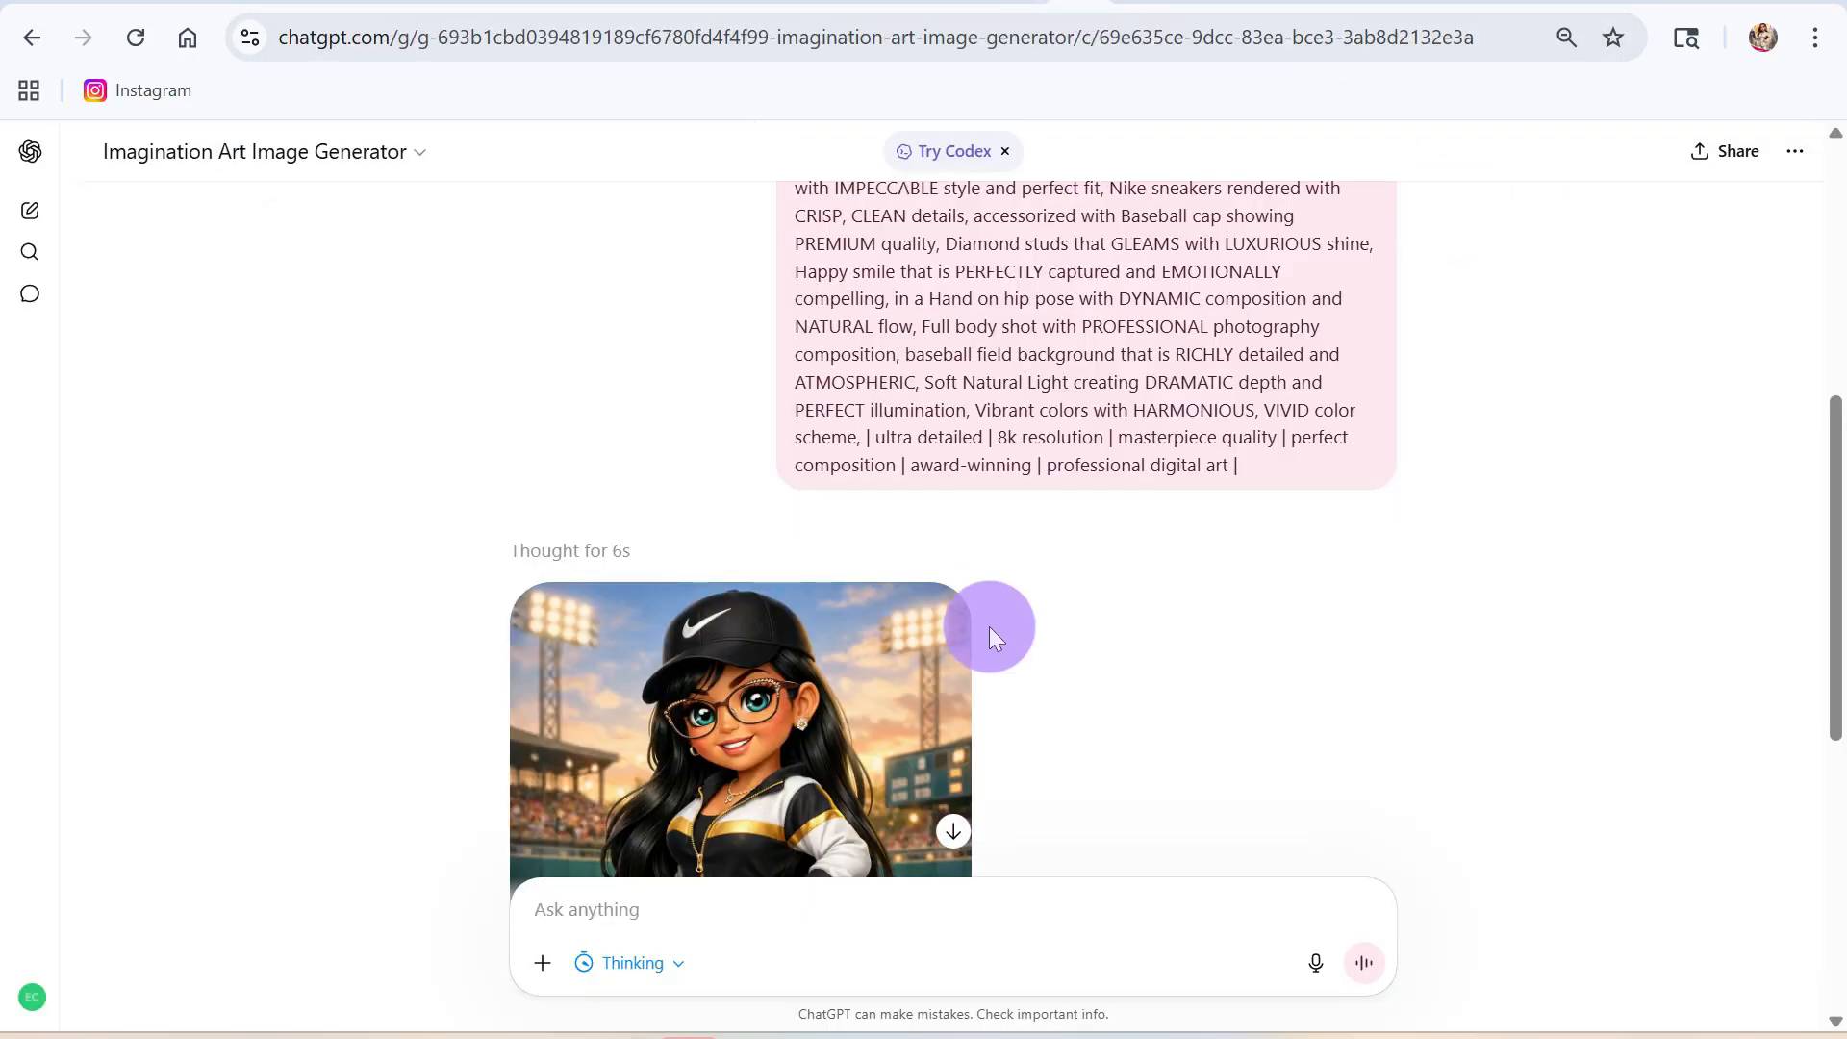
{"action": "scroll", "coordinate": [995, 630], "scroll_direction": "down", "scroll_amount": 4}
{"action": "scroll", "coordinate": [995, 629], "scroll_direction": "up", "scroll_amount": 1}
{"action": "scroll", "coordinate": [994, 629], "scroll_direction": "down", "scroll_amount": 1}
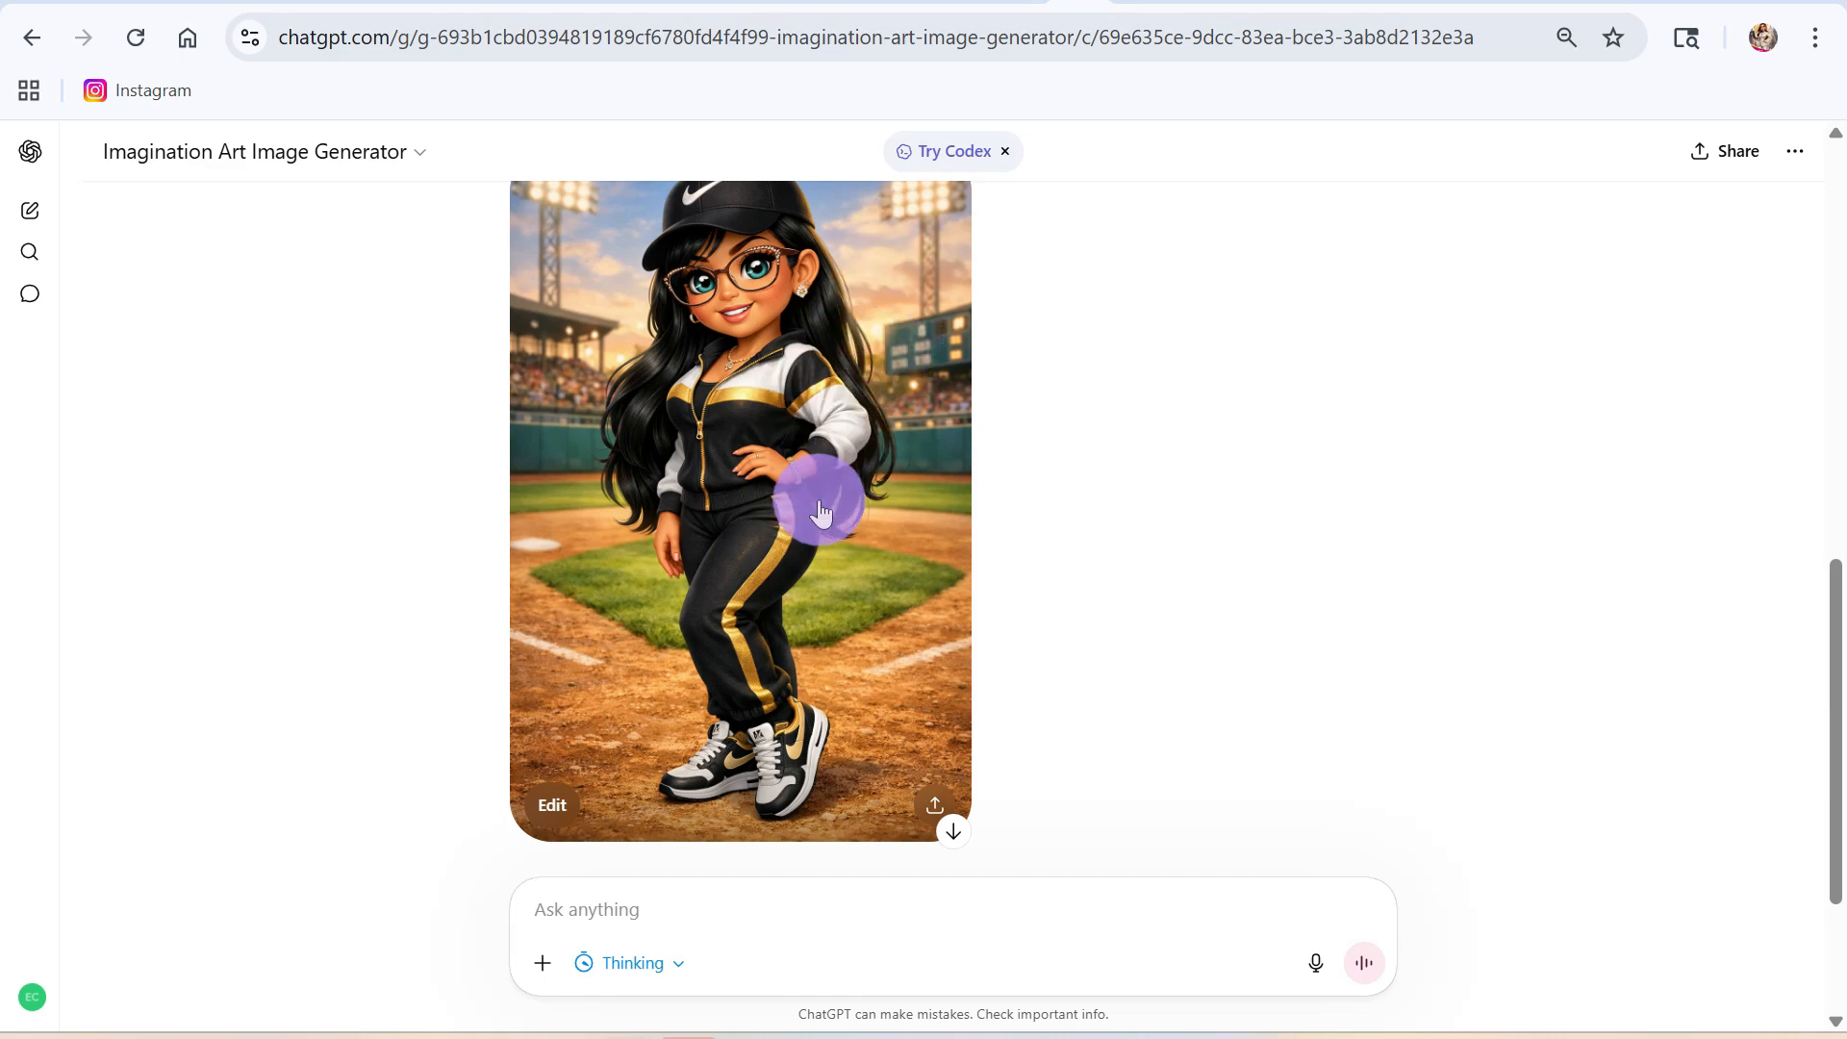
{"action": "left_click", "coordinate": [939, 810]}
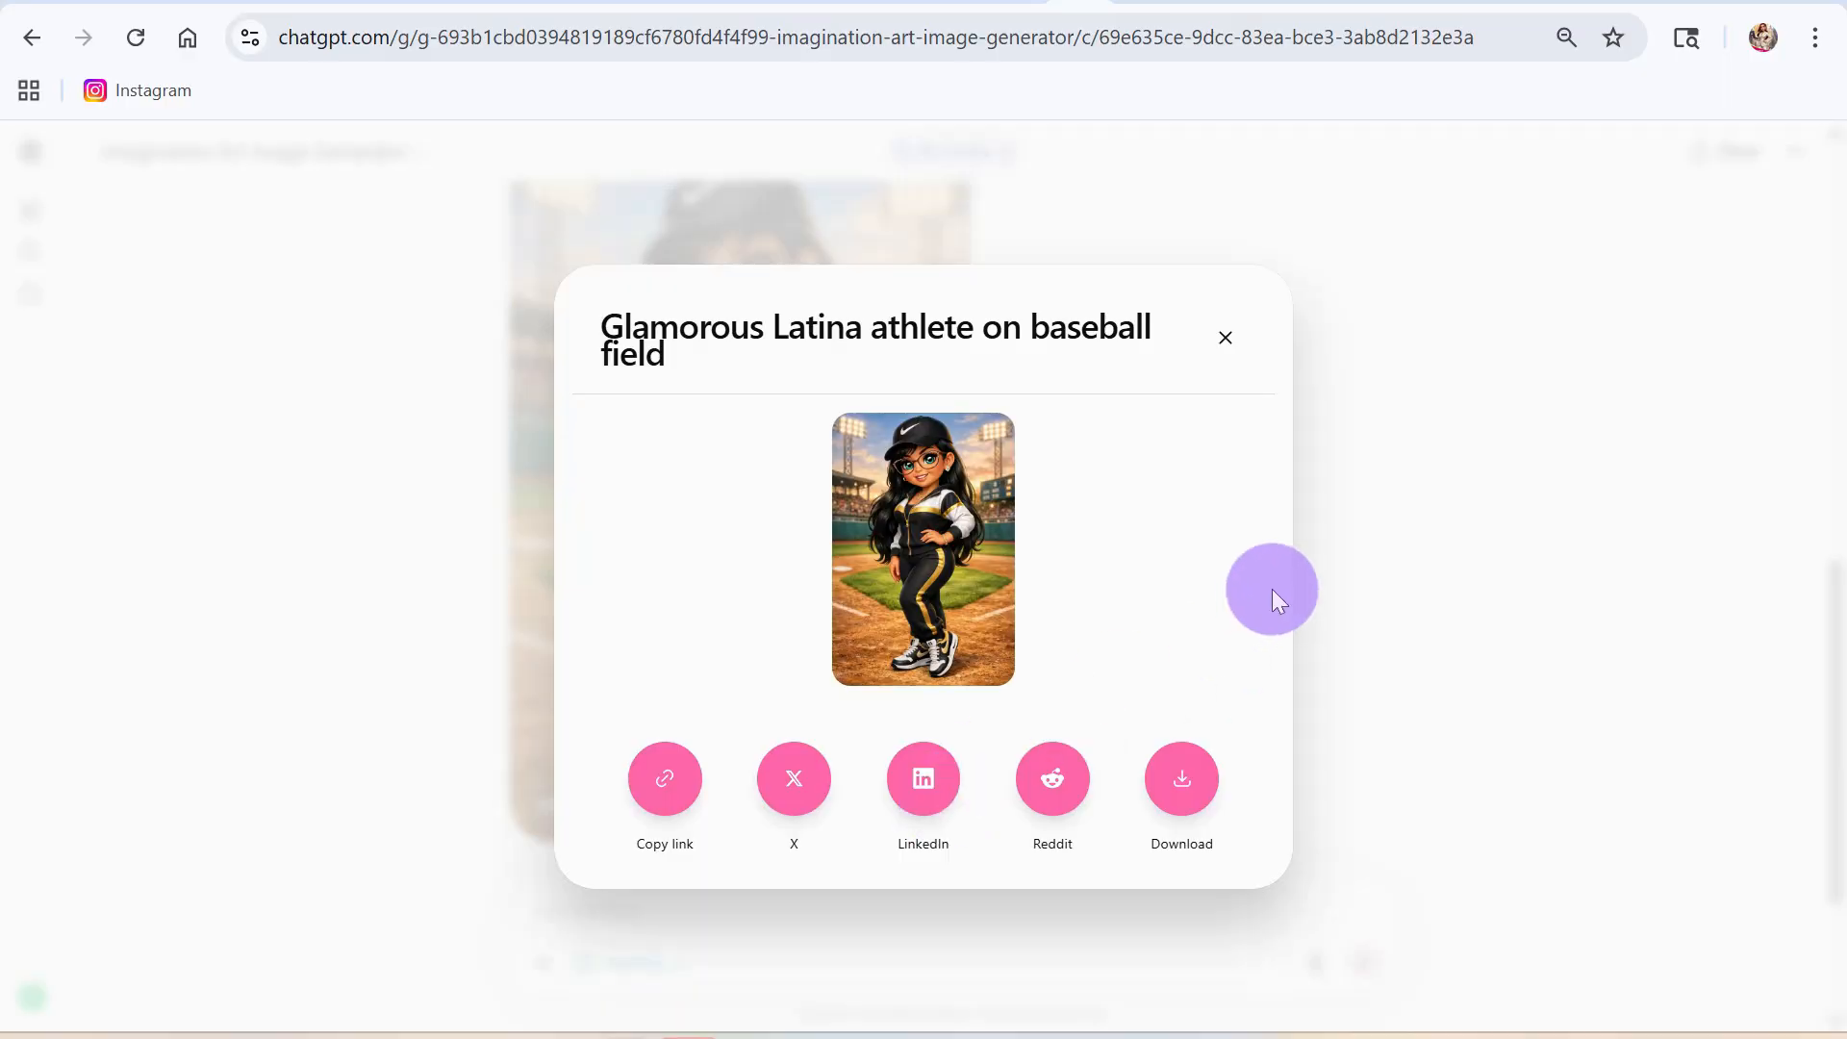
{"action": "left_click", "coordinate": [1182, 794]}
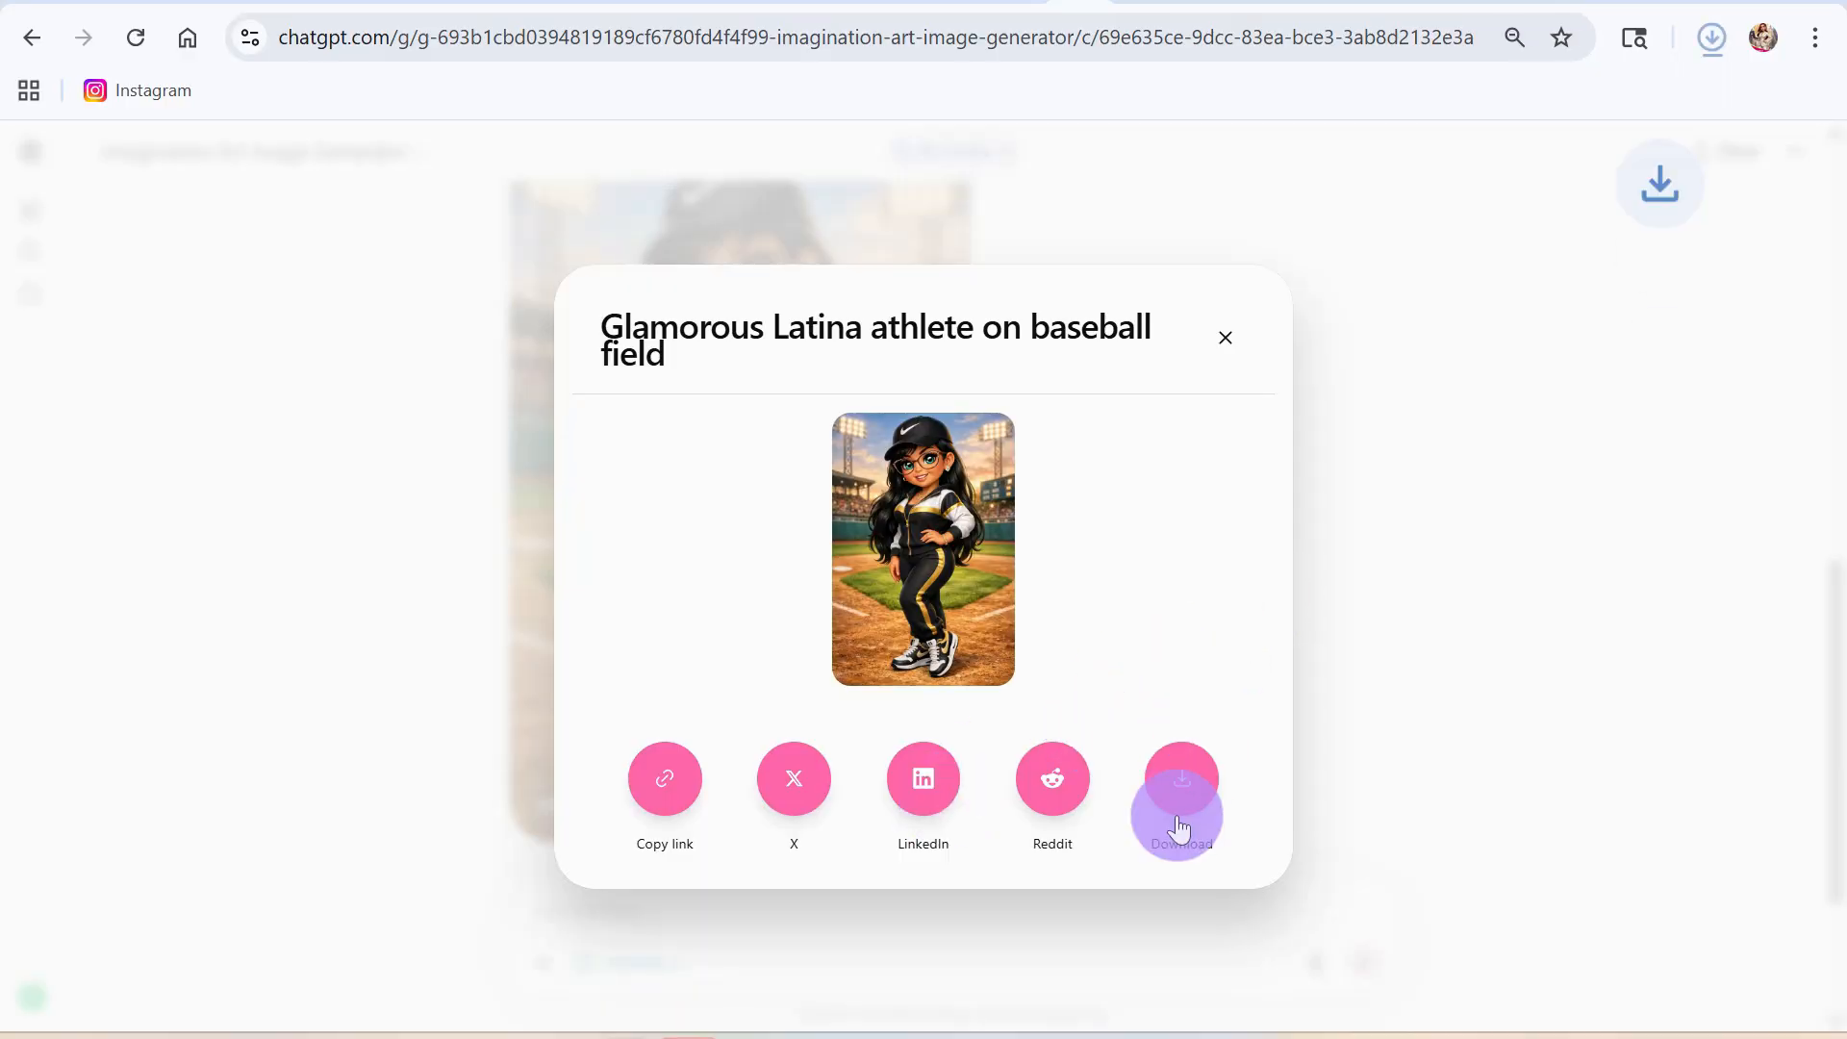
{"action": "left_click", "coordinate": [1225, 338]}
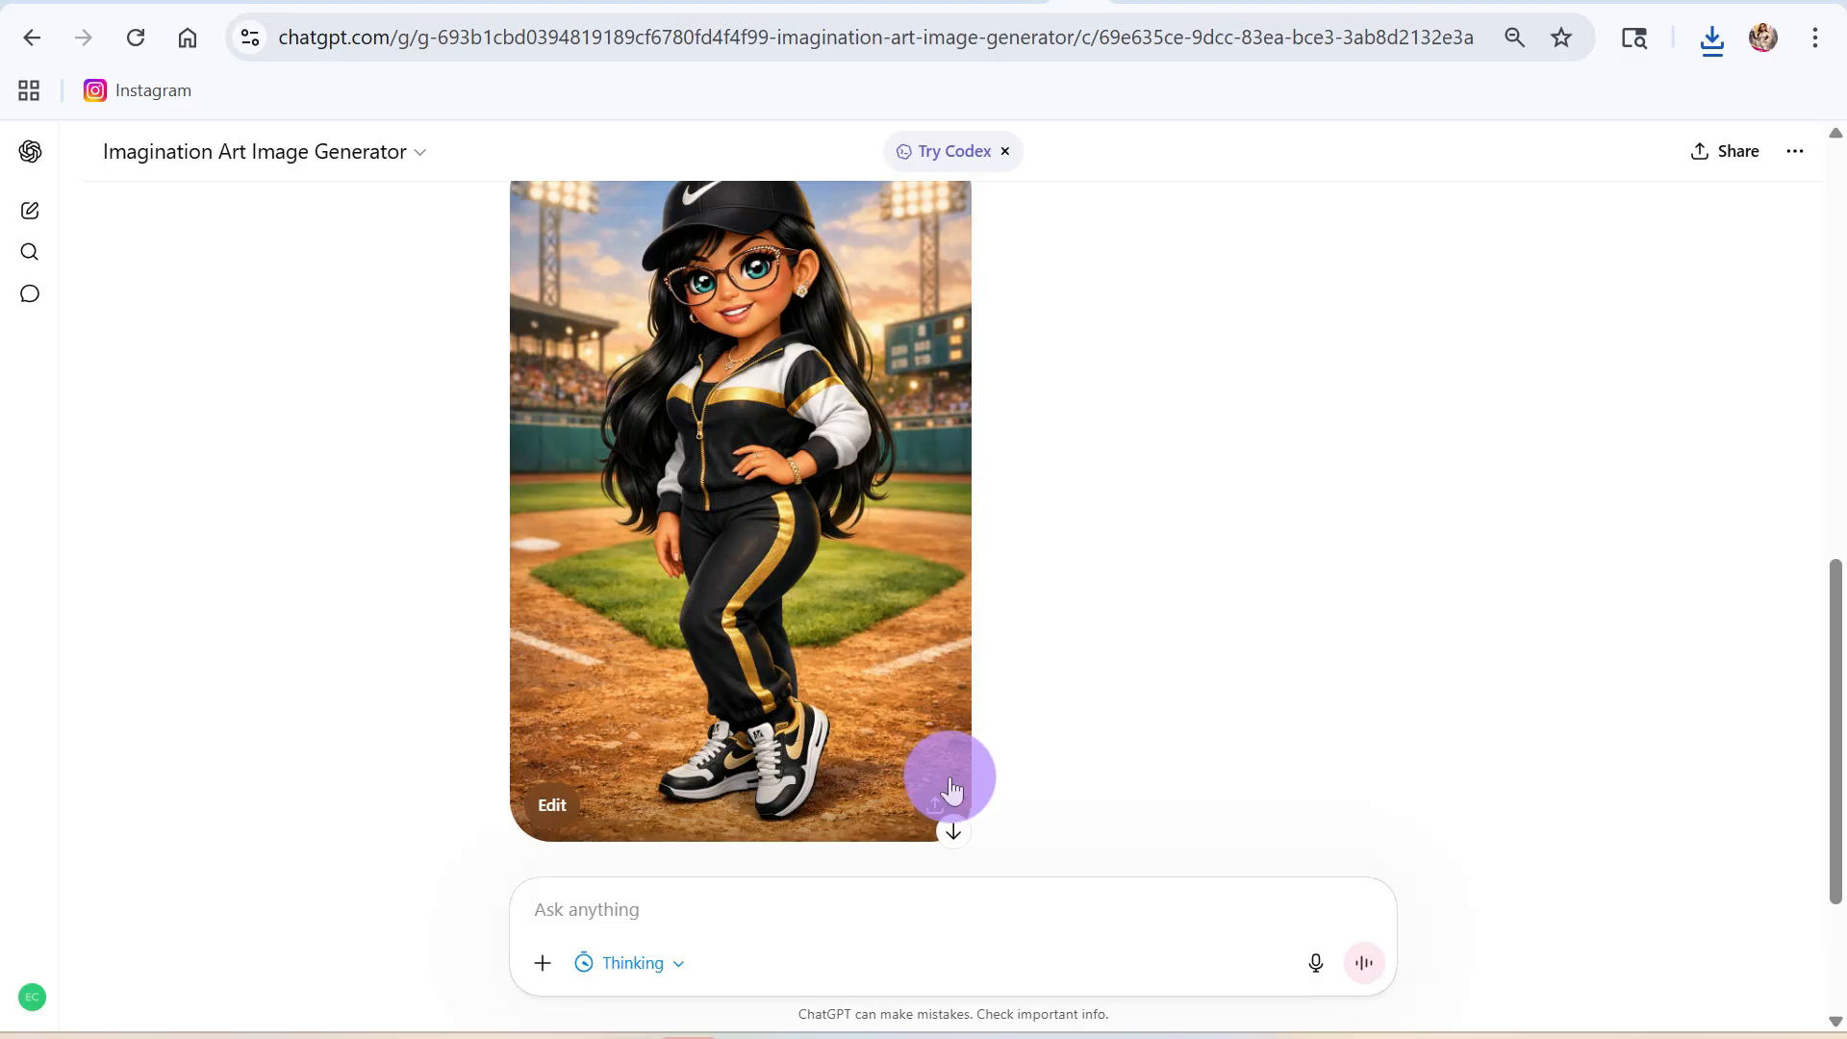
- Submit the request "Can you provide me with the background only and make sure to focus on the crowd and lights. Do not blur background."
{"action": "left_click", "coordinate": [740, 912]}
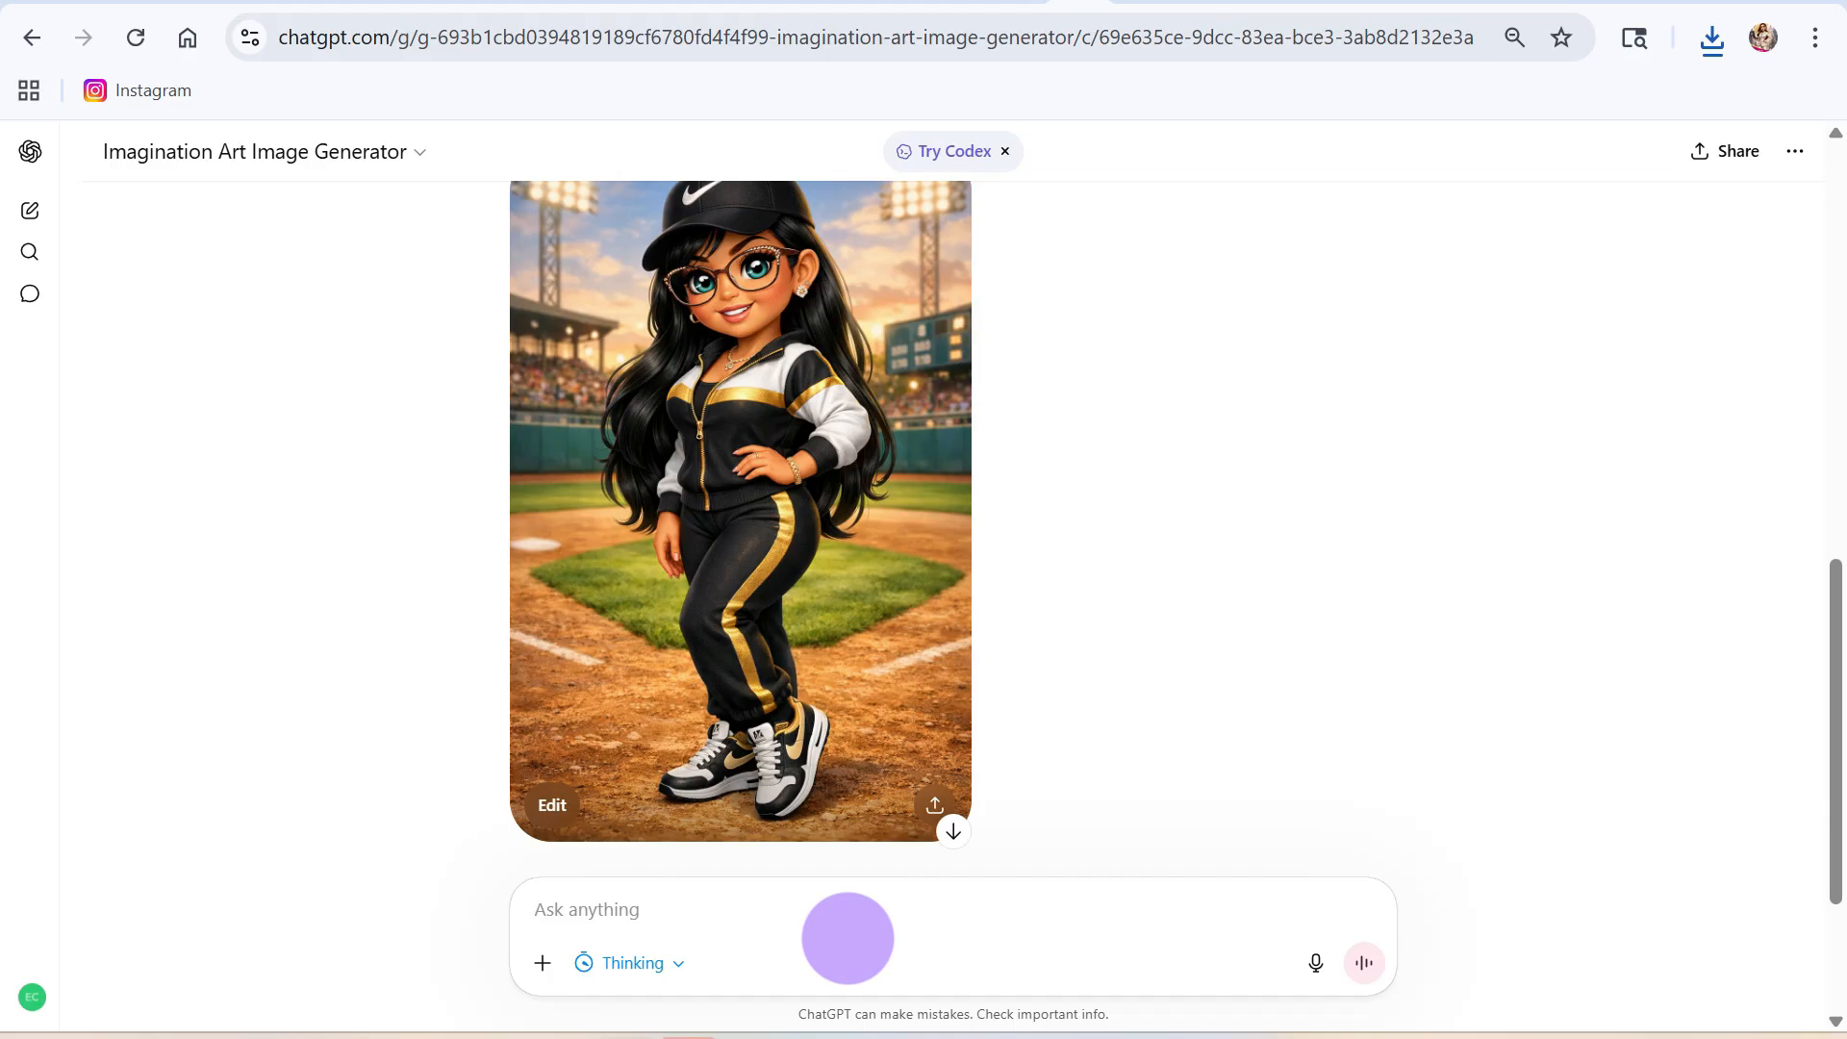
{"action": "type", "text": "Ca"}
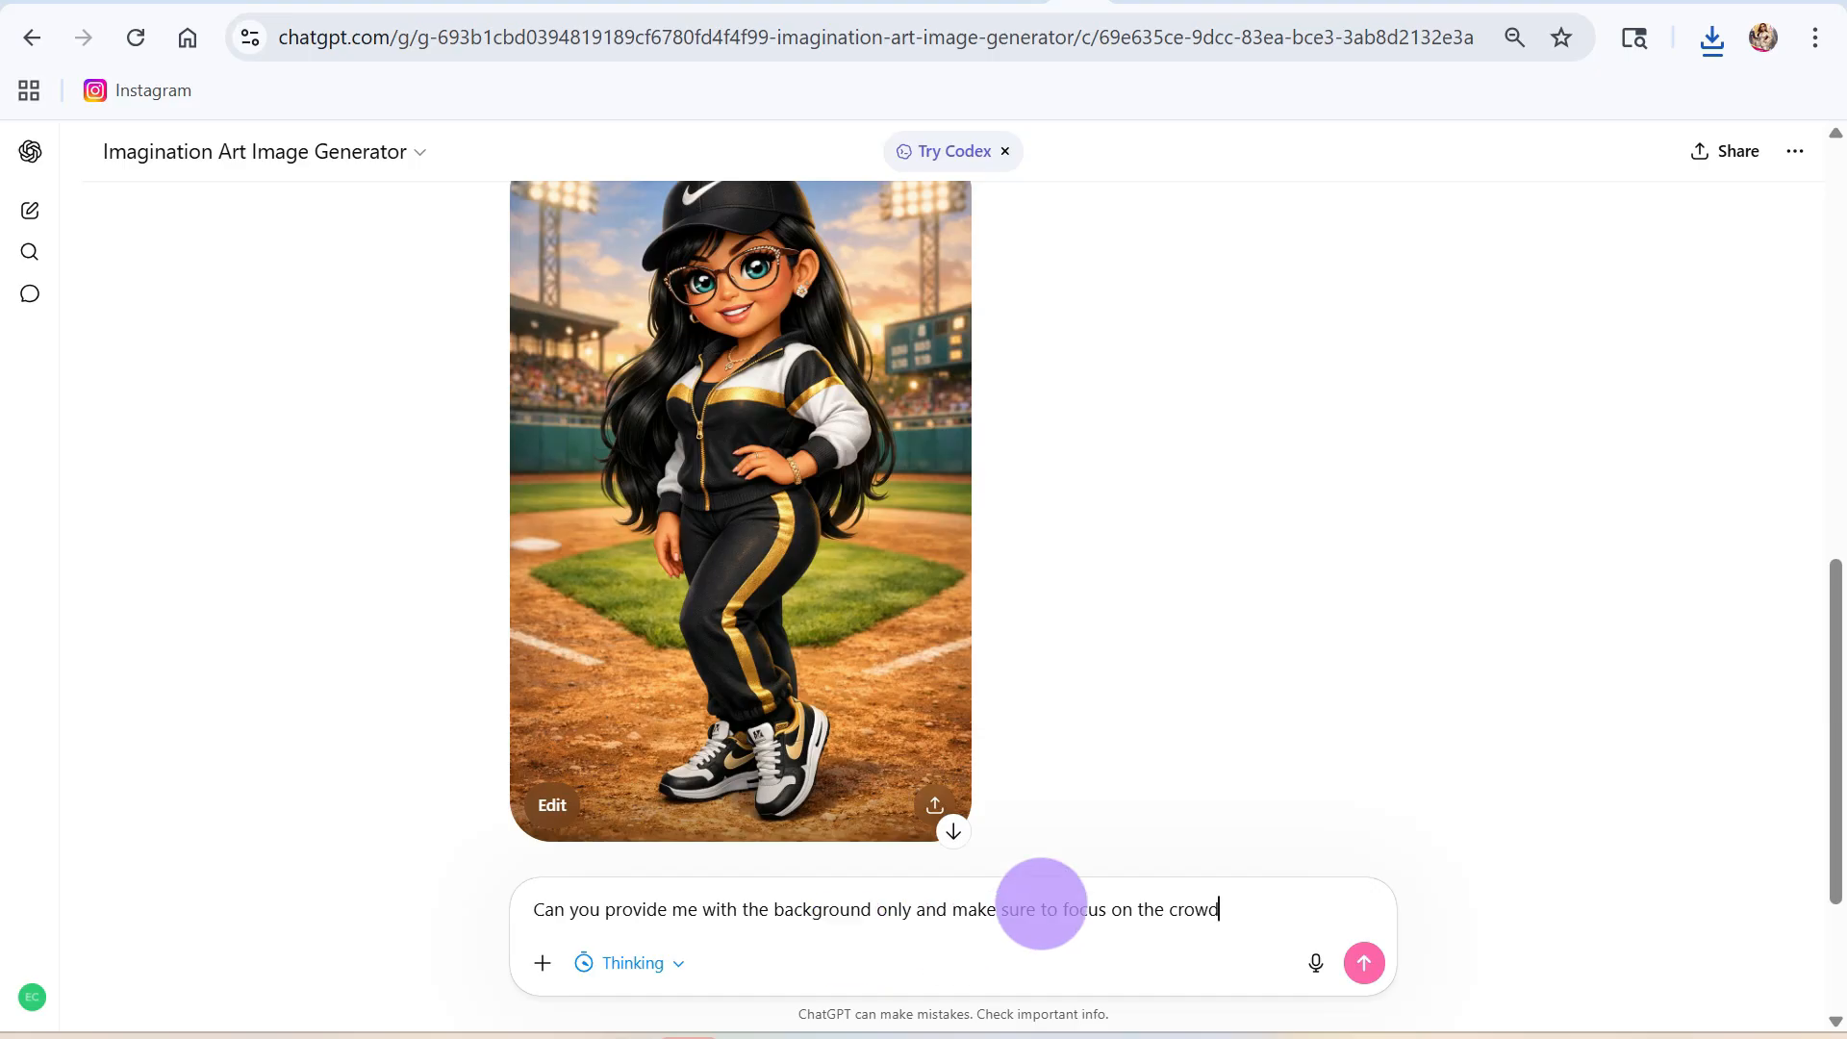
{"action": "scroll", "coordinate": [985, 613], "scroll_direction": "up", "scroll_amount": 2}
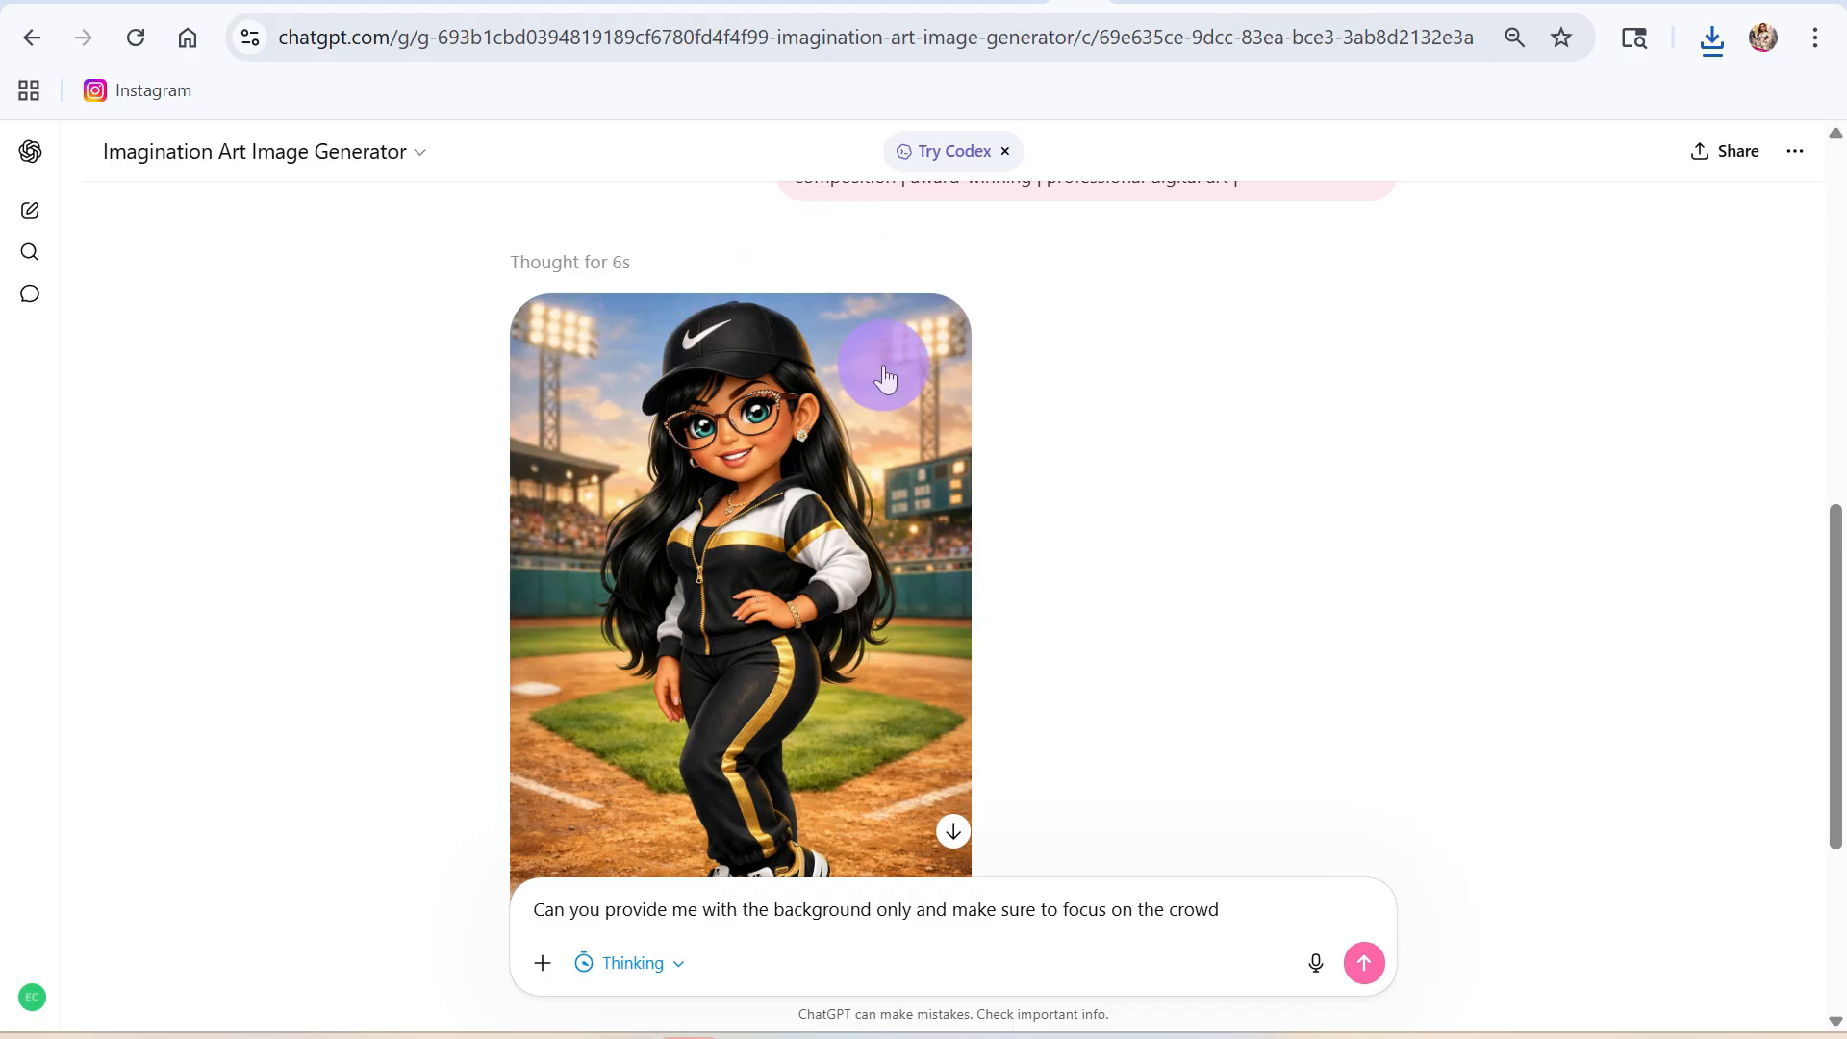
{"action": "scroll", "coordinate": [961, 680], "scroll_direction": "down", "scroll_amount": 3}
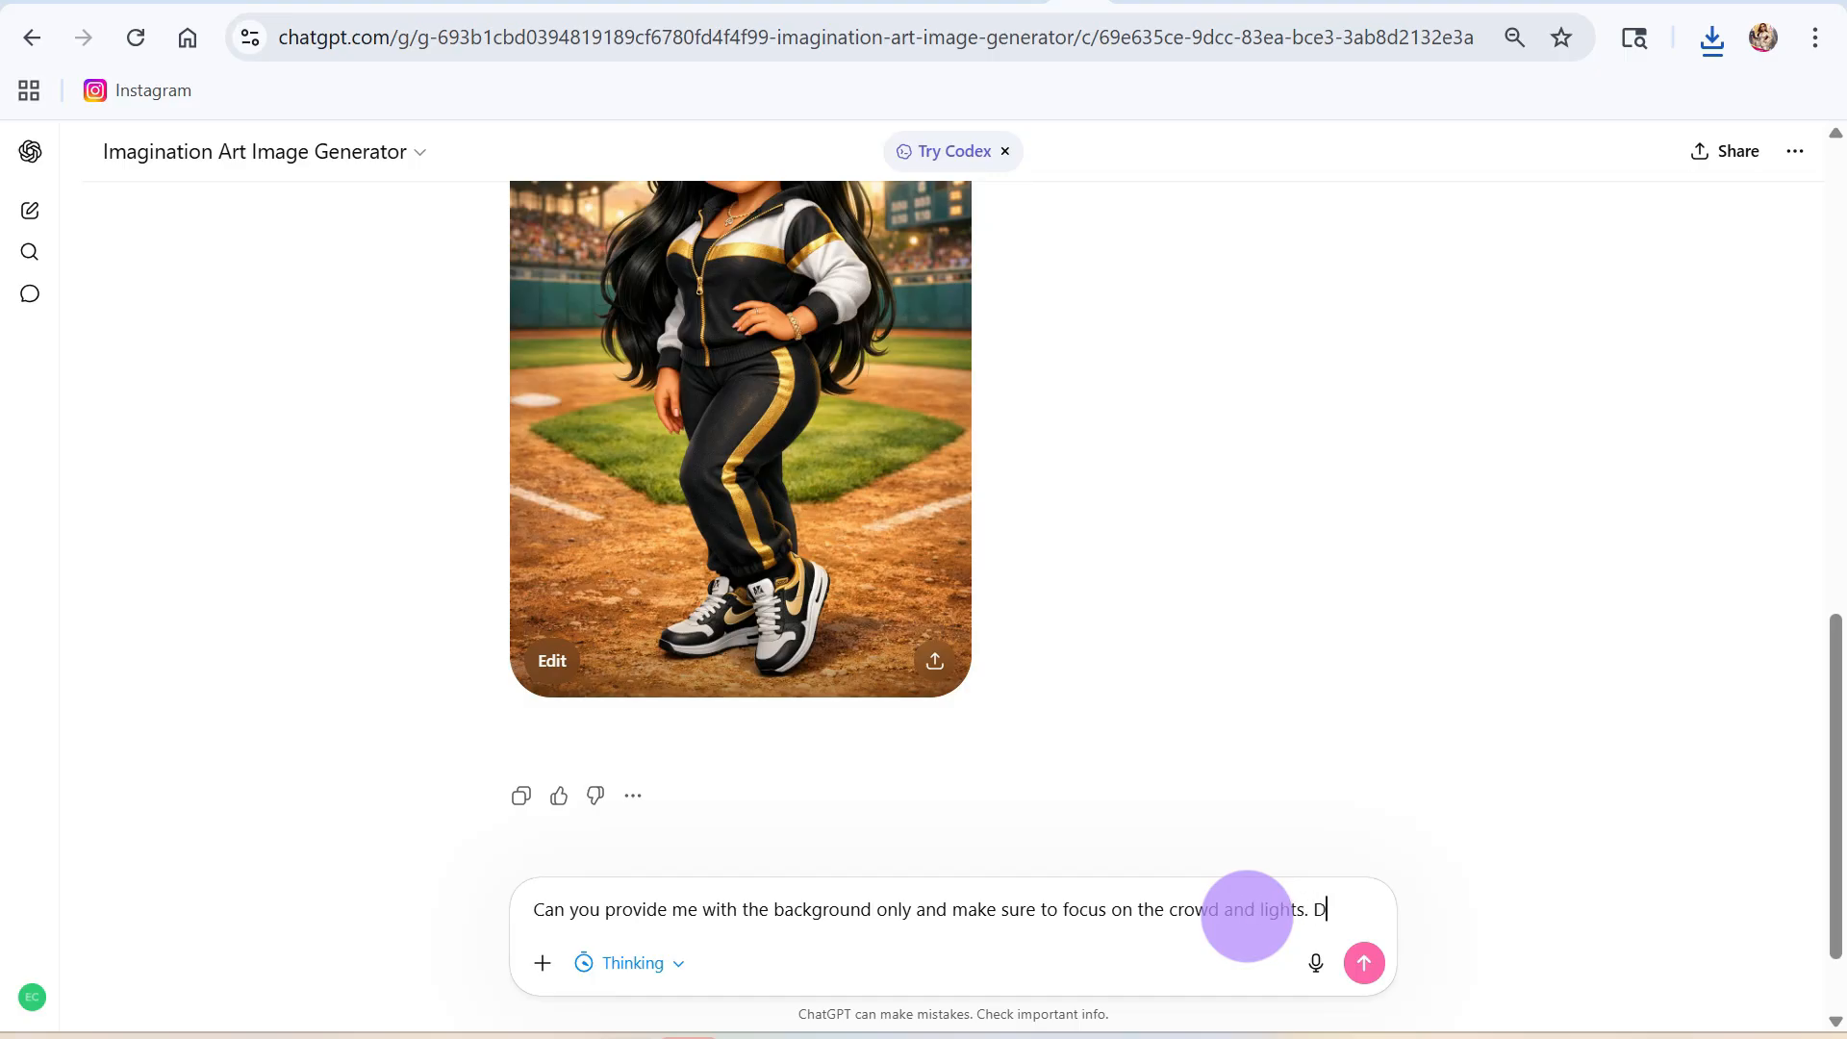
{"action": "type", "text": "blur background."}
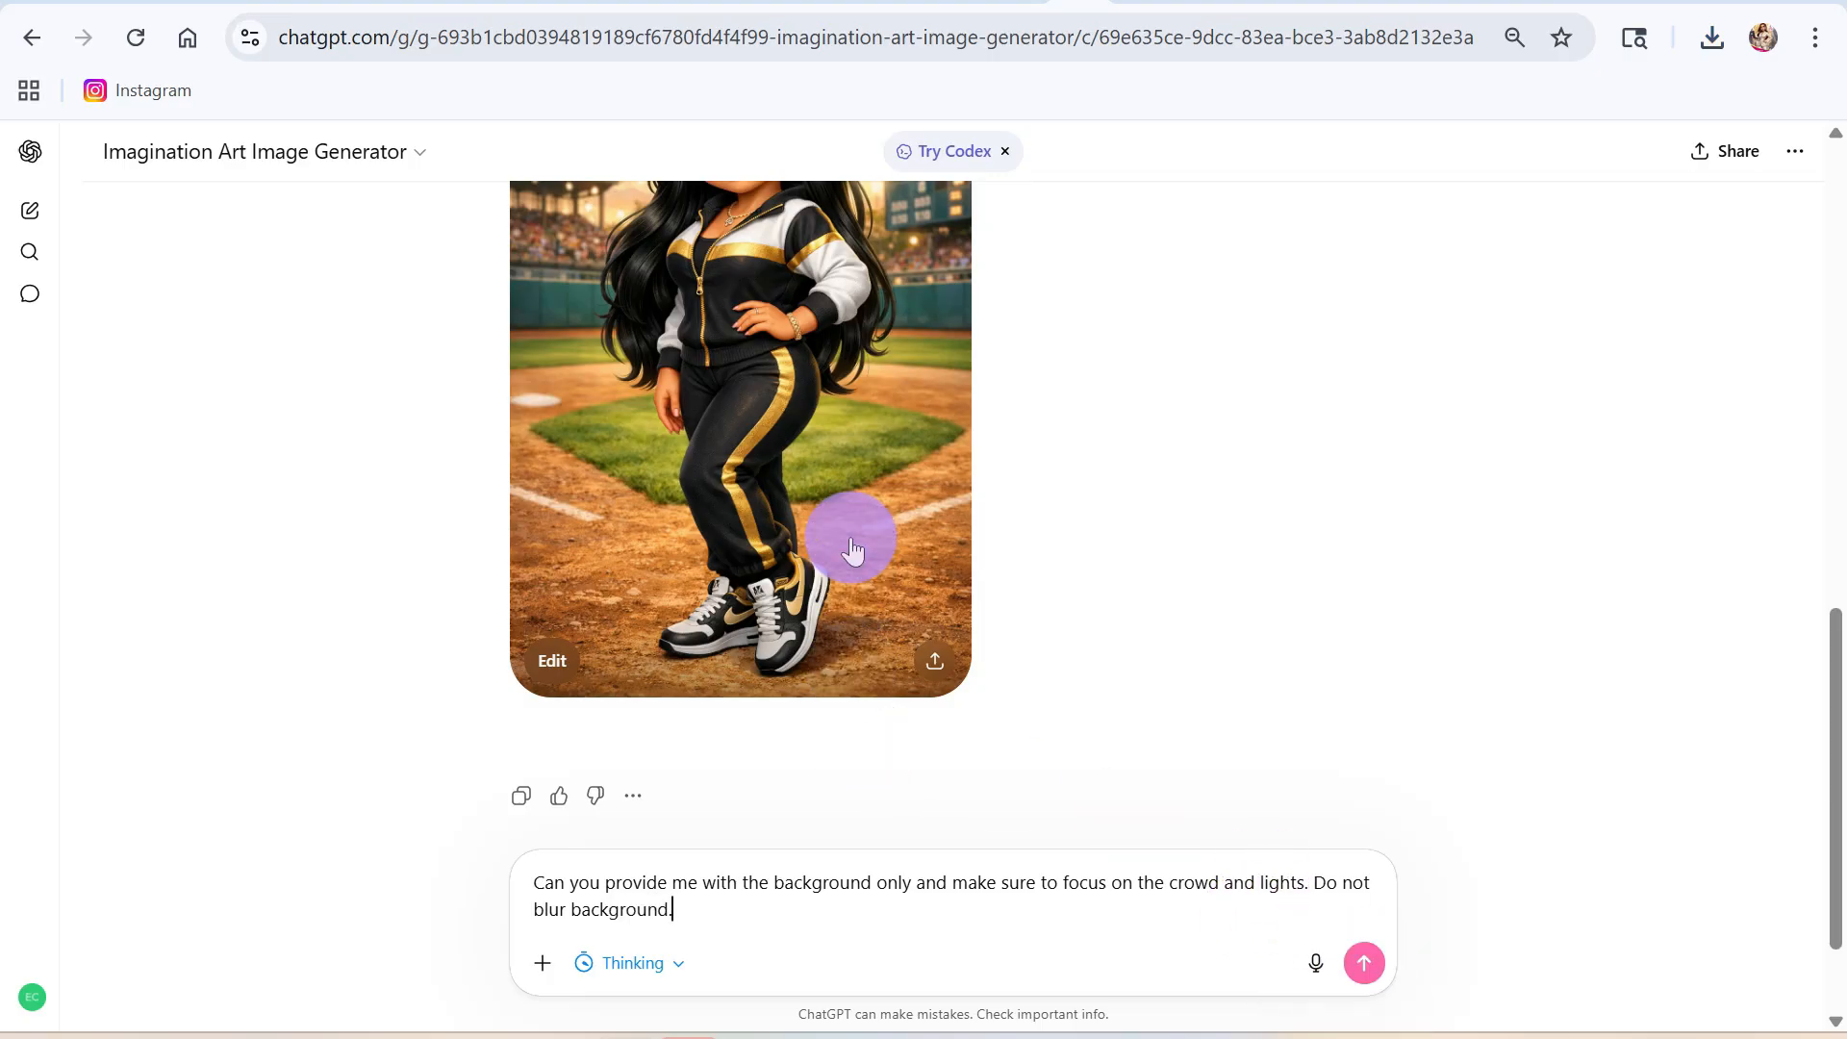
{"action": "scroll", "coordinate": [849, 544], "scroll_direction": "up", "scroll_amount": 5}
{"action": "scroll", "coordinate": [849, 577], "scroll_direction": "down", "scroll_amount": 5}
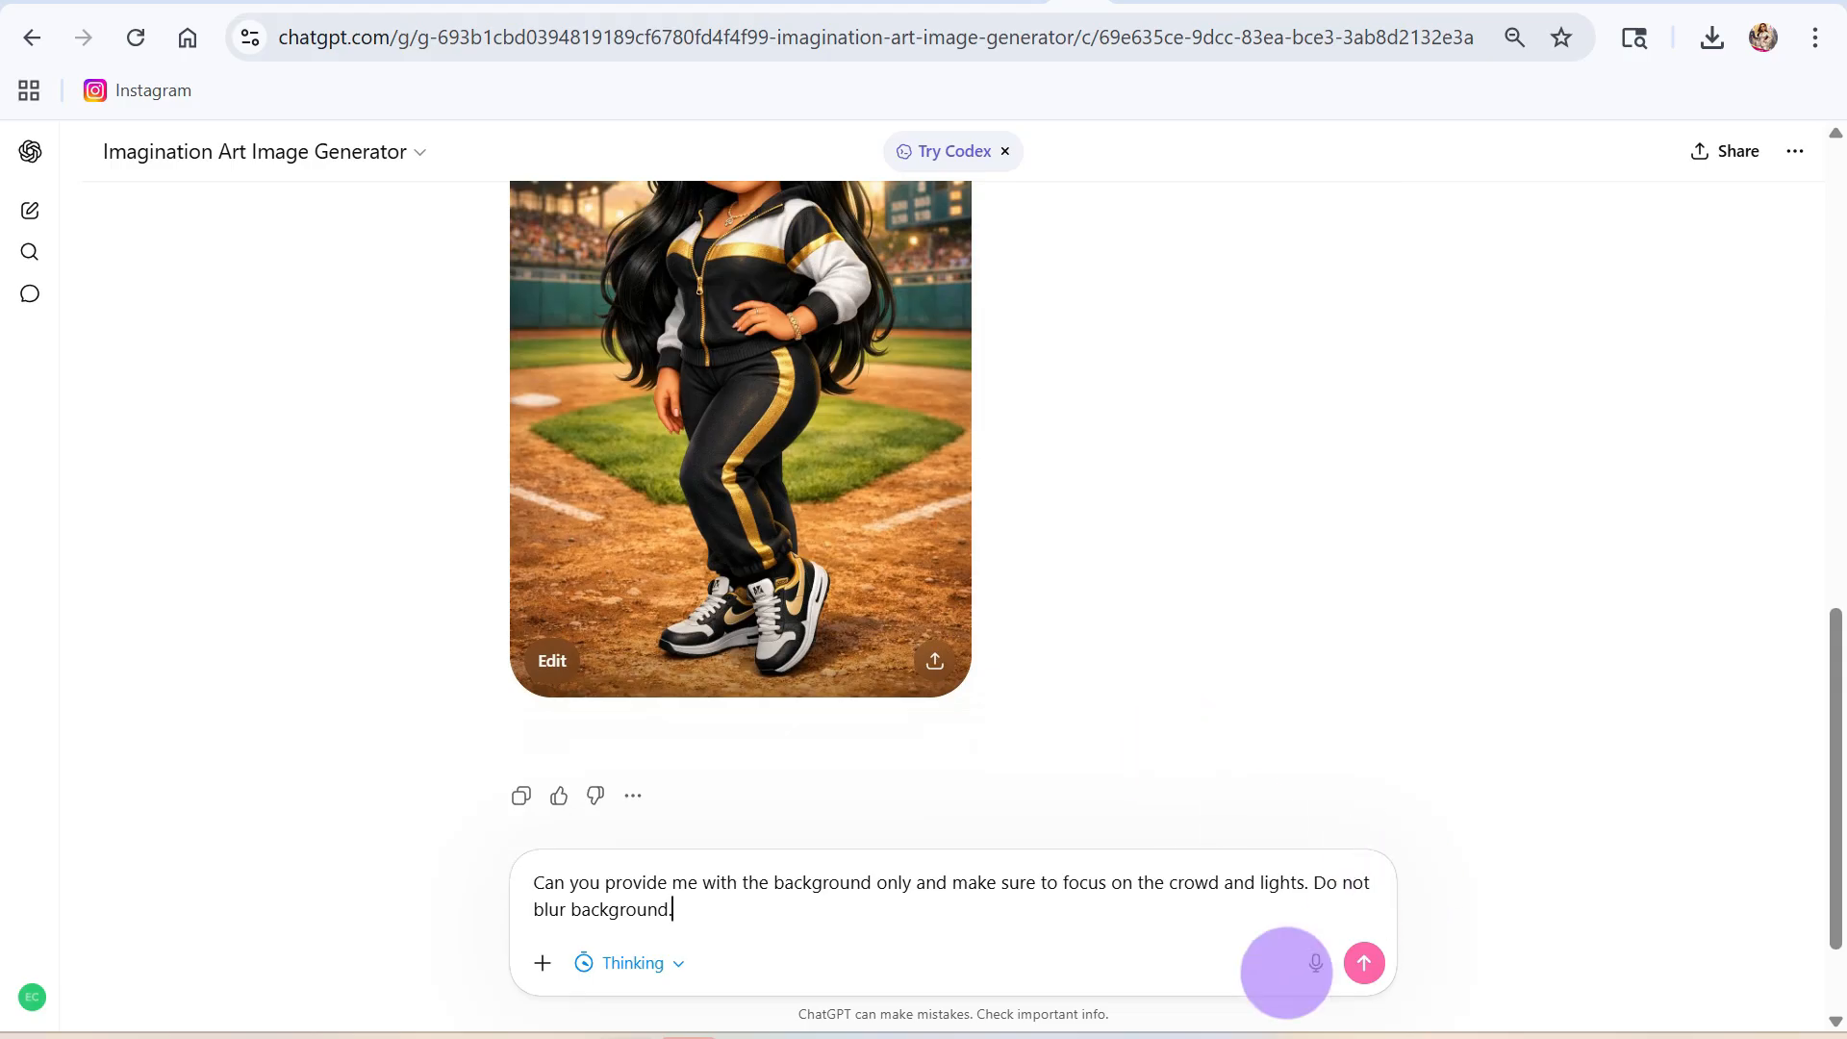
{"action": "left_click", "coordinate": [1366, 965]}
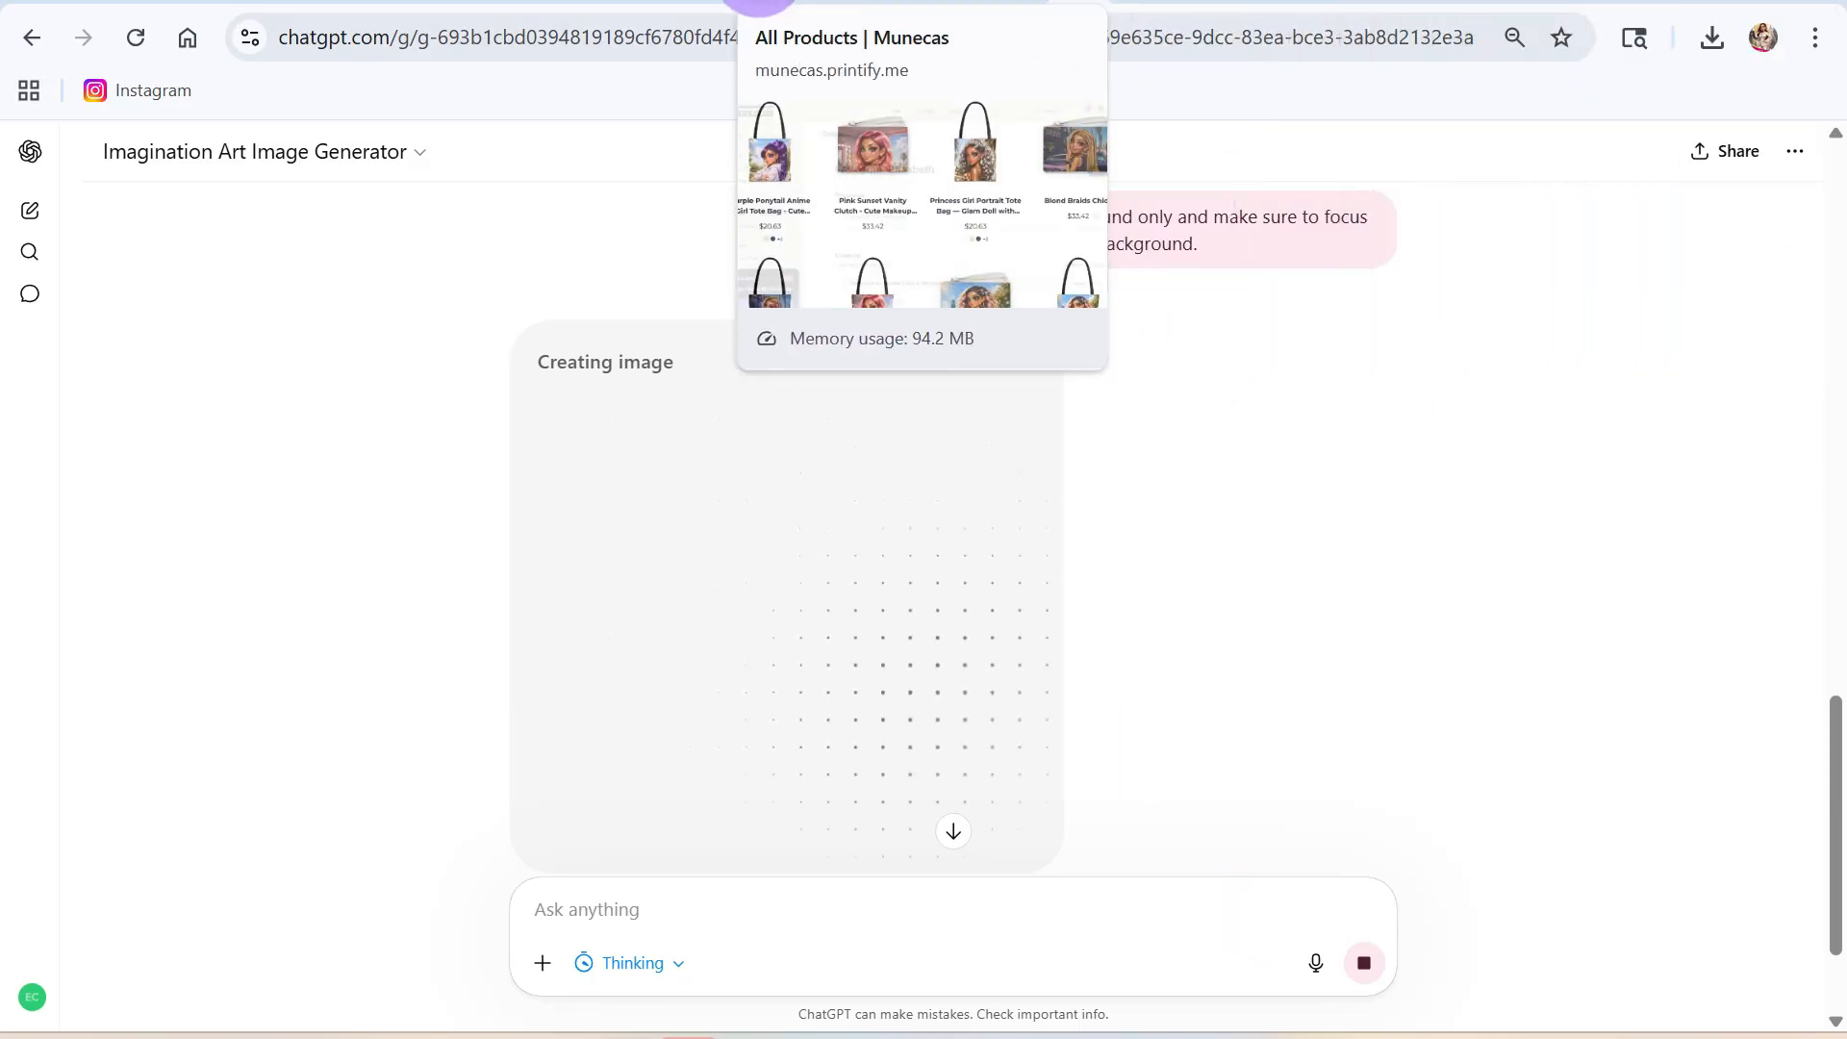
- Switch to the Munecas store and compare the front and back designs of the Purple Ponytail Anime Girl Tote Bag
{"action": "left_click", "coordinate": [776, 2]}
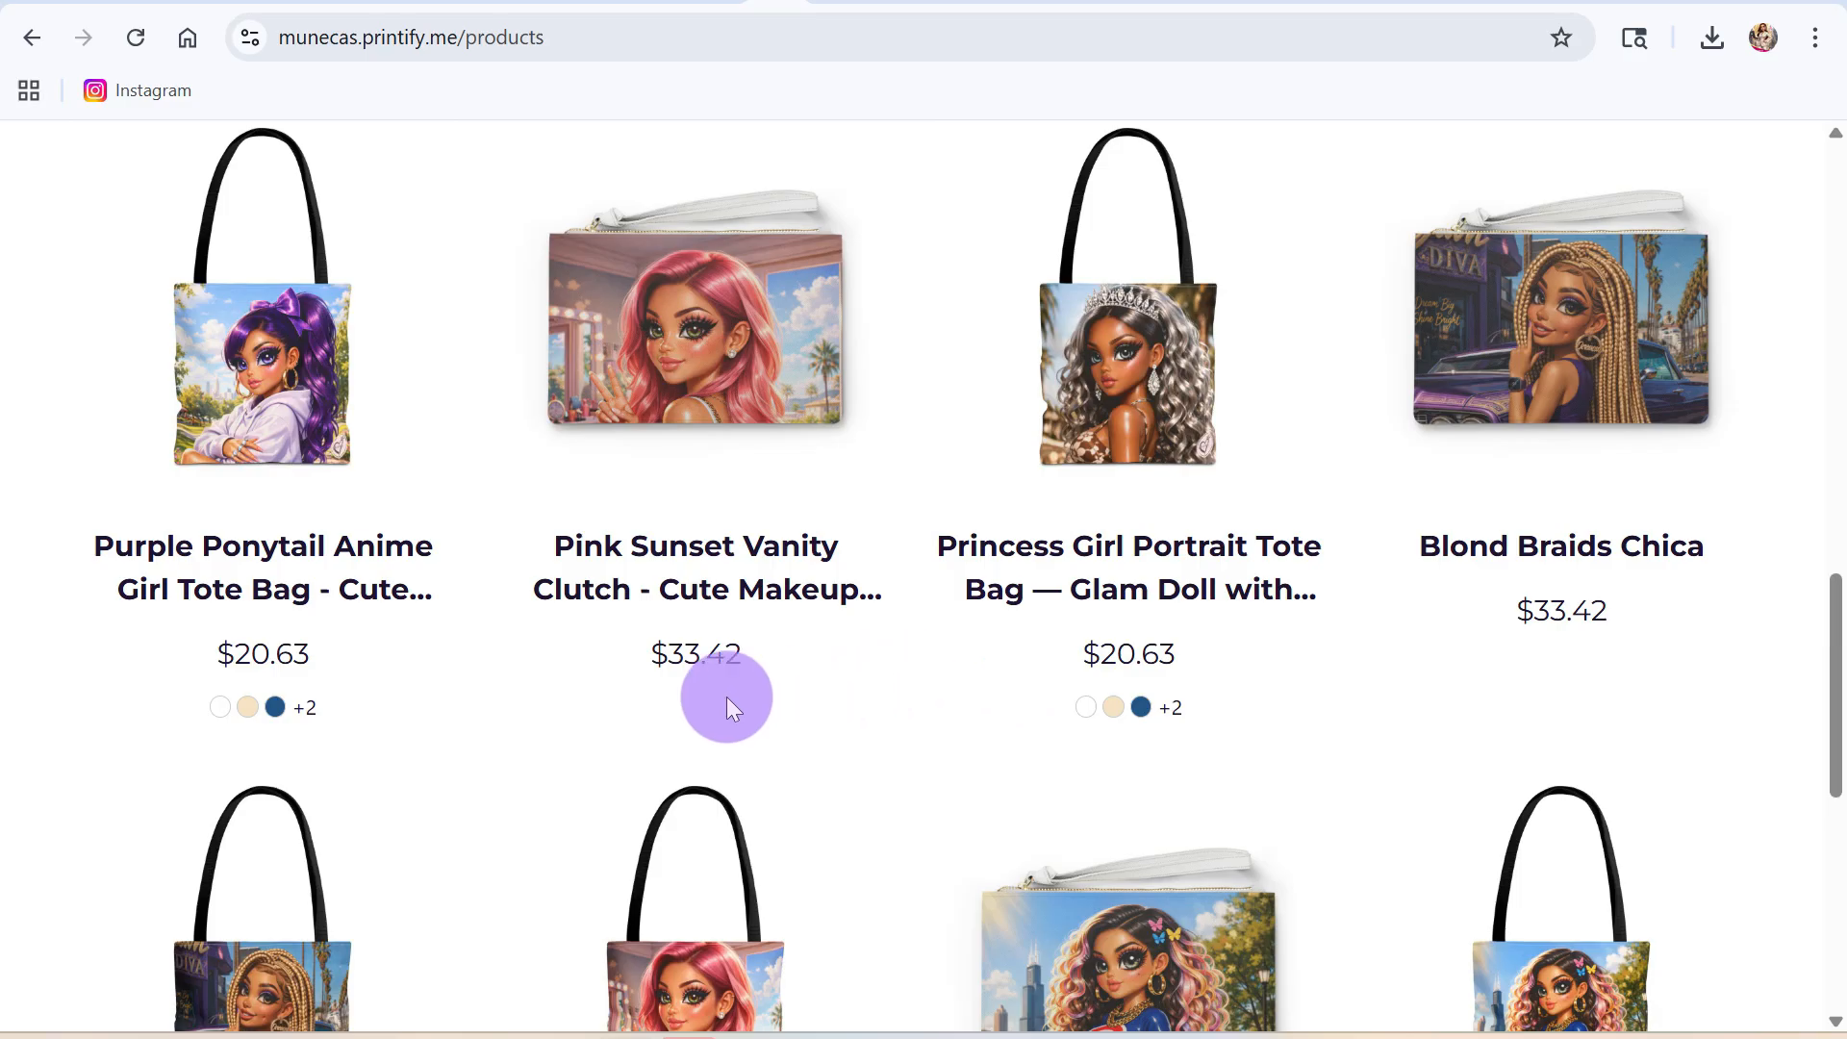
{"action": "scroll", "coordinate": [685, 754], "scroll_direction": "up", "scroll_amount": 2}
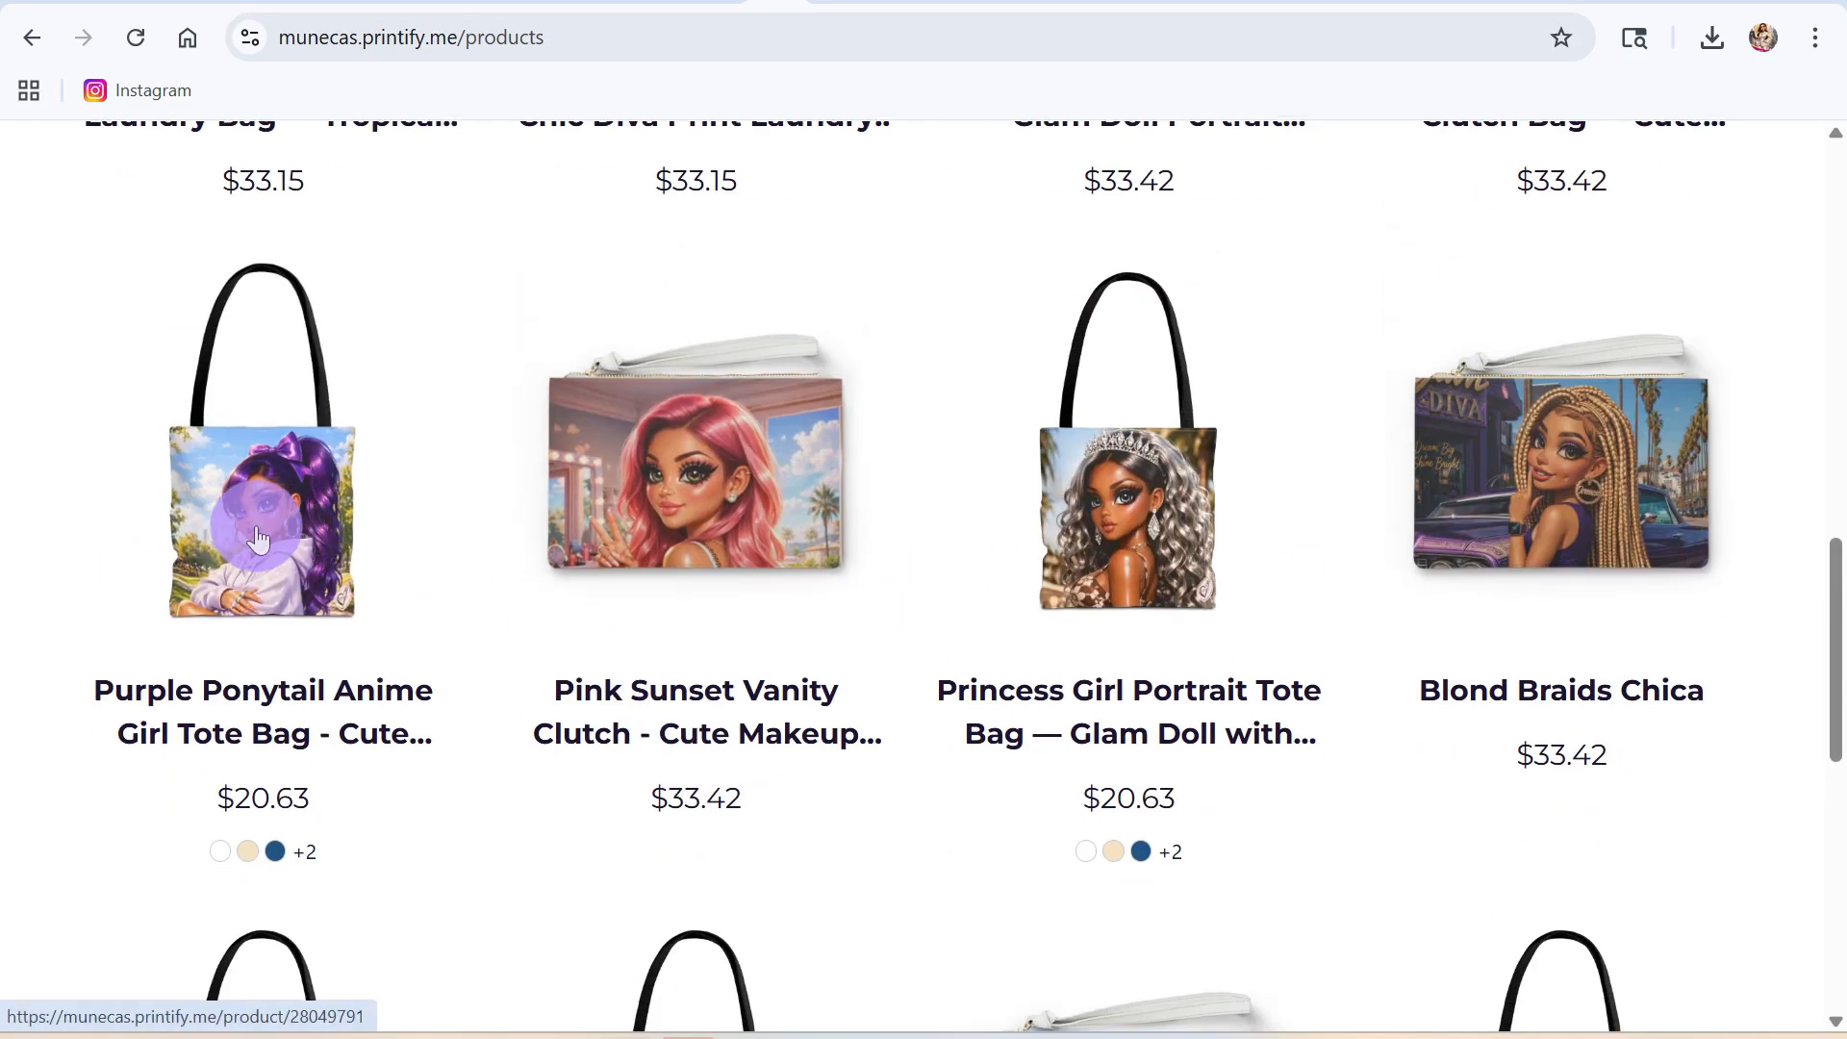
{"action": "left_click", "coordinate": [258, 527]}
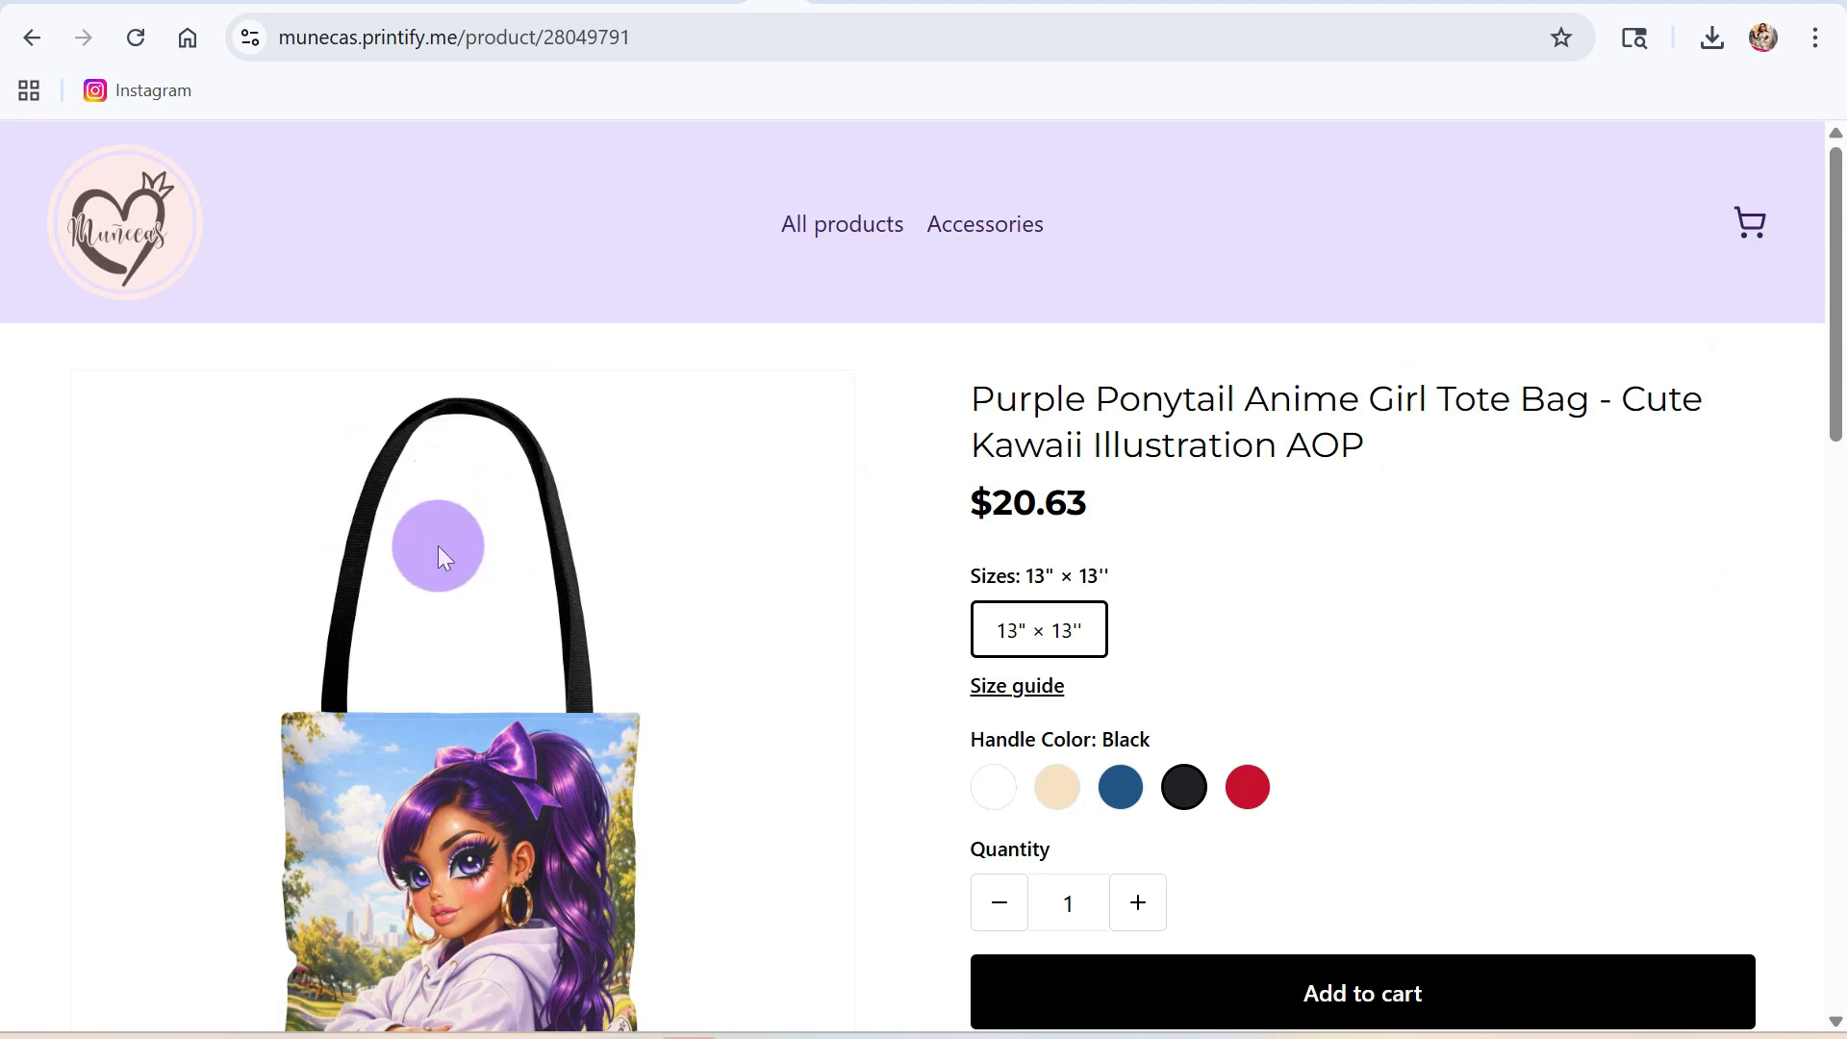
{"action": "scroll", "coordinate": [439, 556], "scroll_direction": "down", "scroll_amount": 3}
{"action": "scroll", "coordinate": [567, 783], "scroll_direction": "down", "scroll_amount": 2}
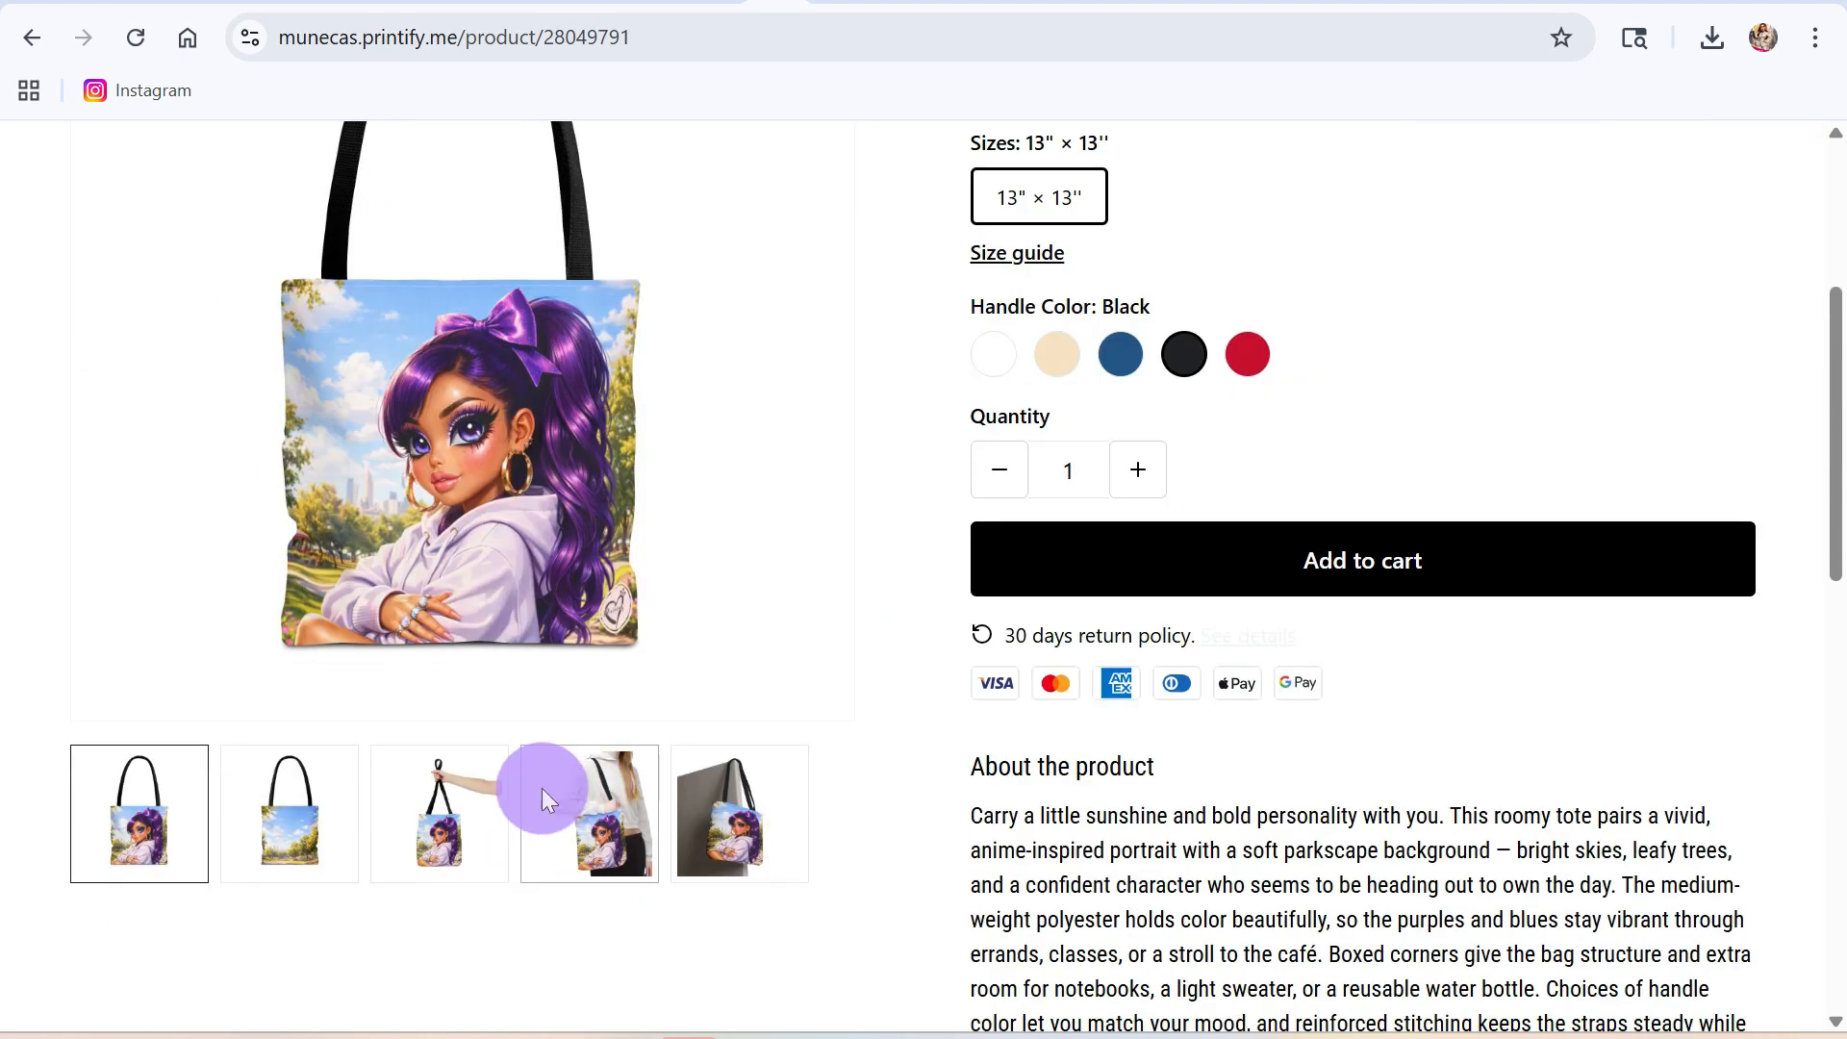
{"action": "left_click", "coordinate": [294, 827]}
{"action": "left_click", "coordinate": [614, 400]}
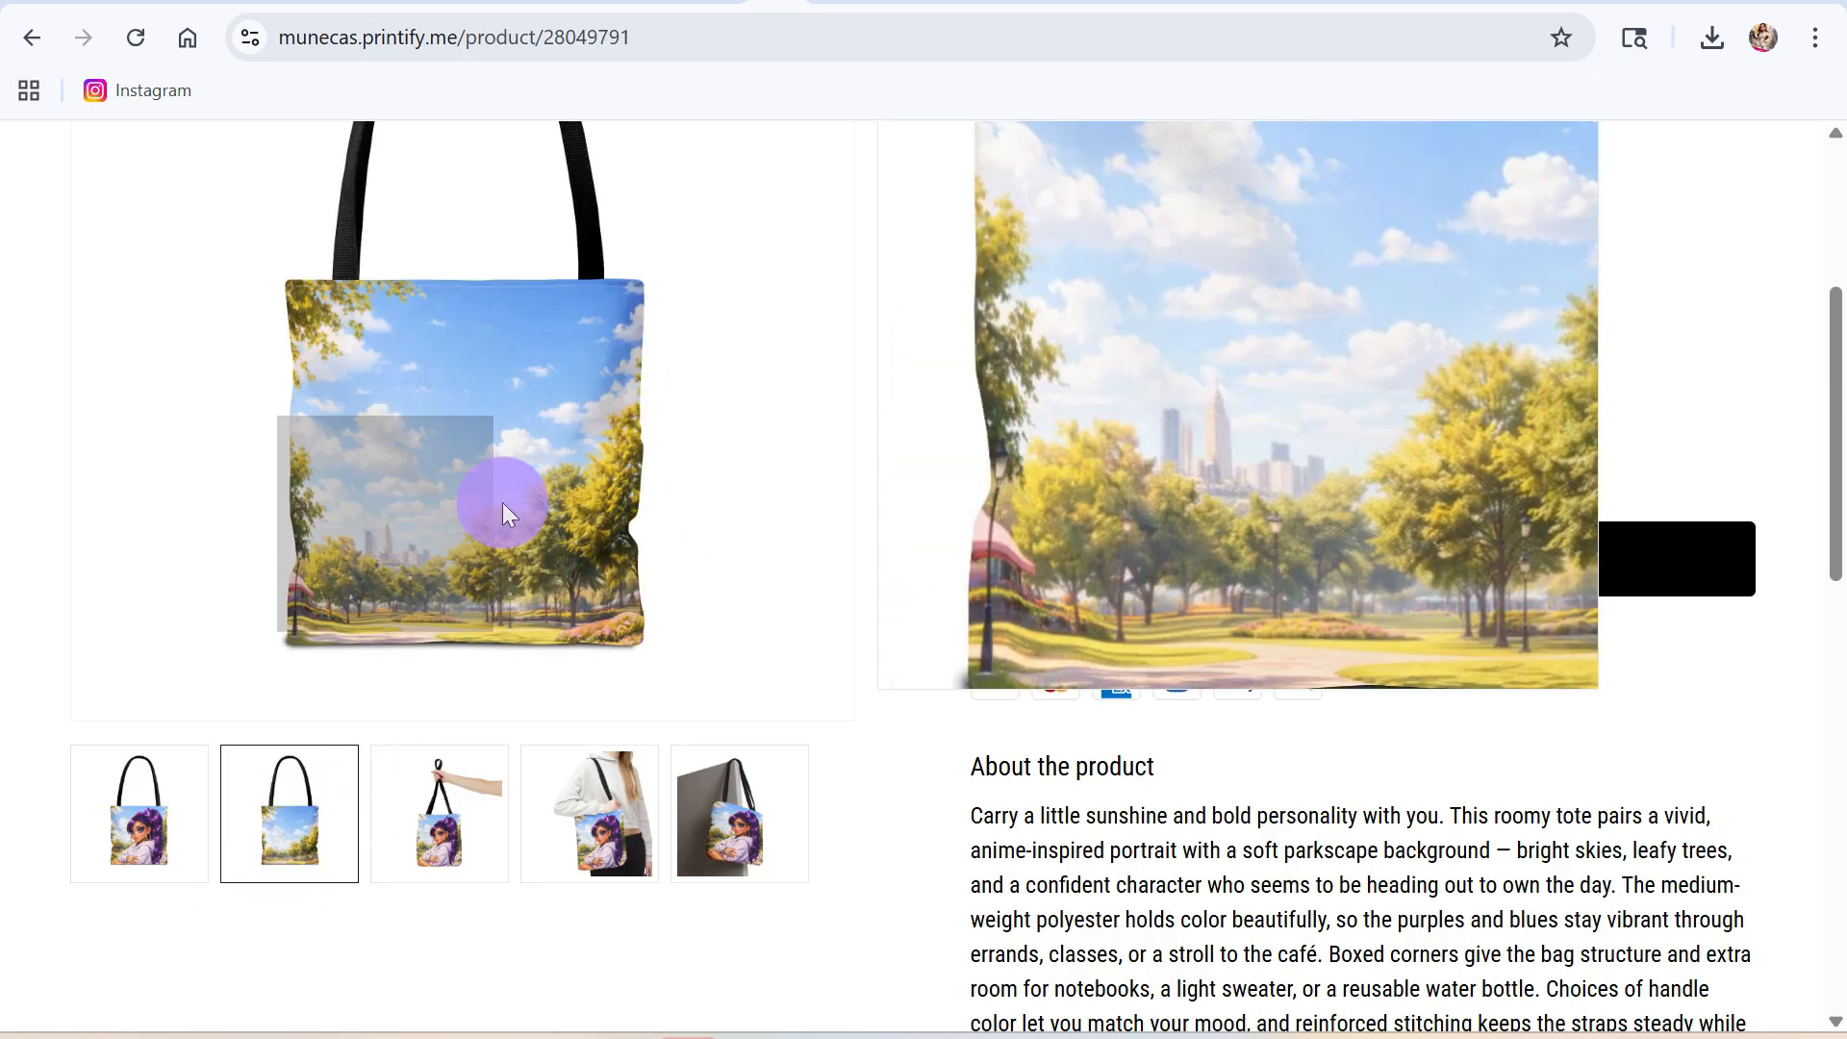
{"action": "left_click", "coordinate": [135, 818]}
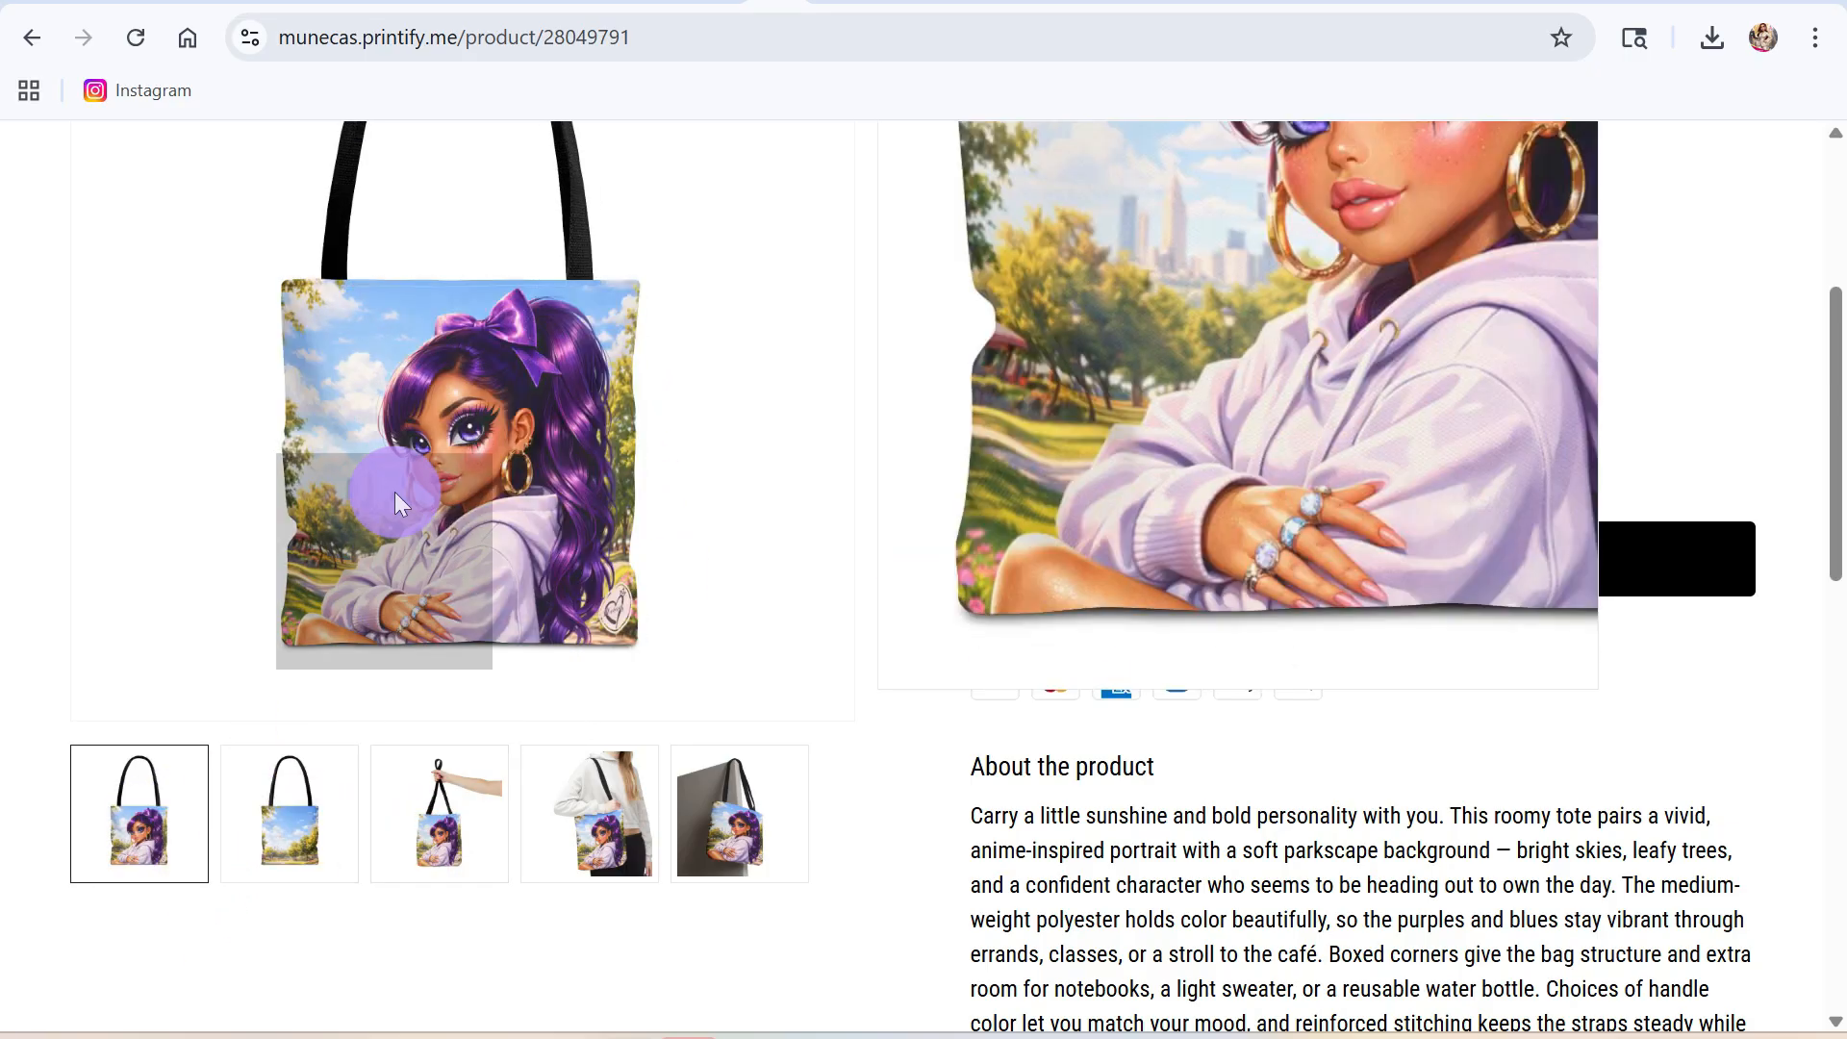
{"action": "left_click", "coordinate": [296, 845]}
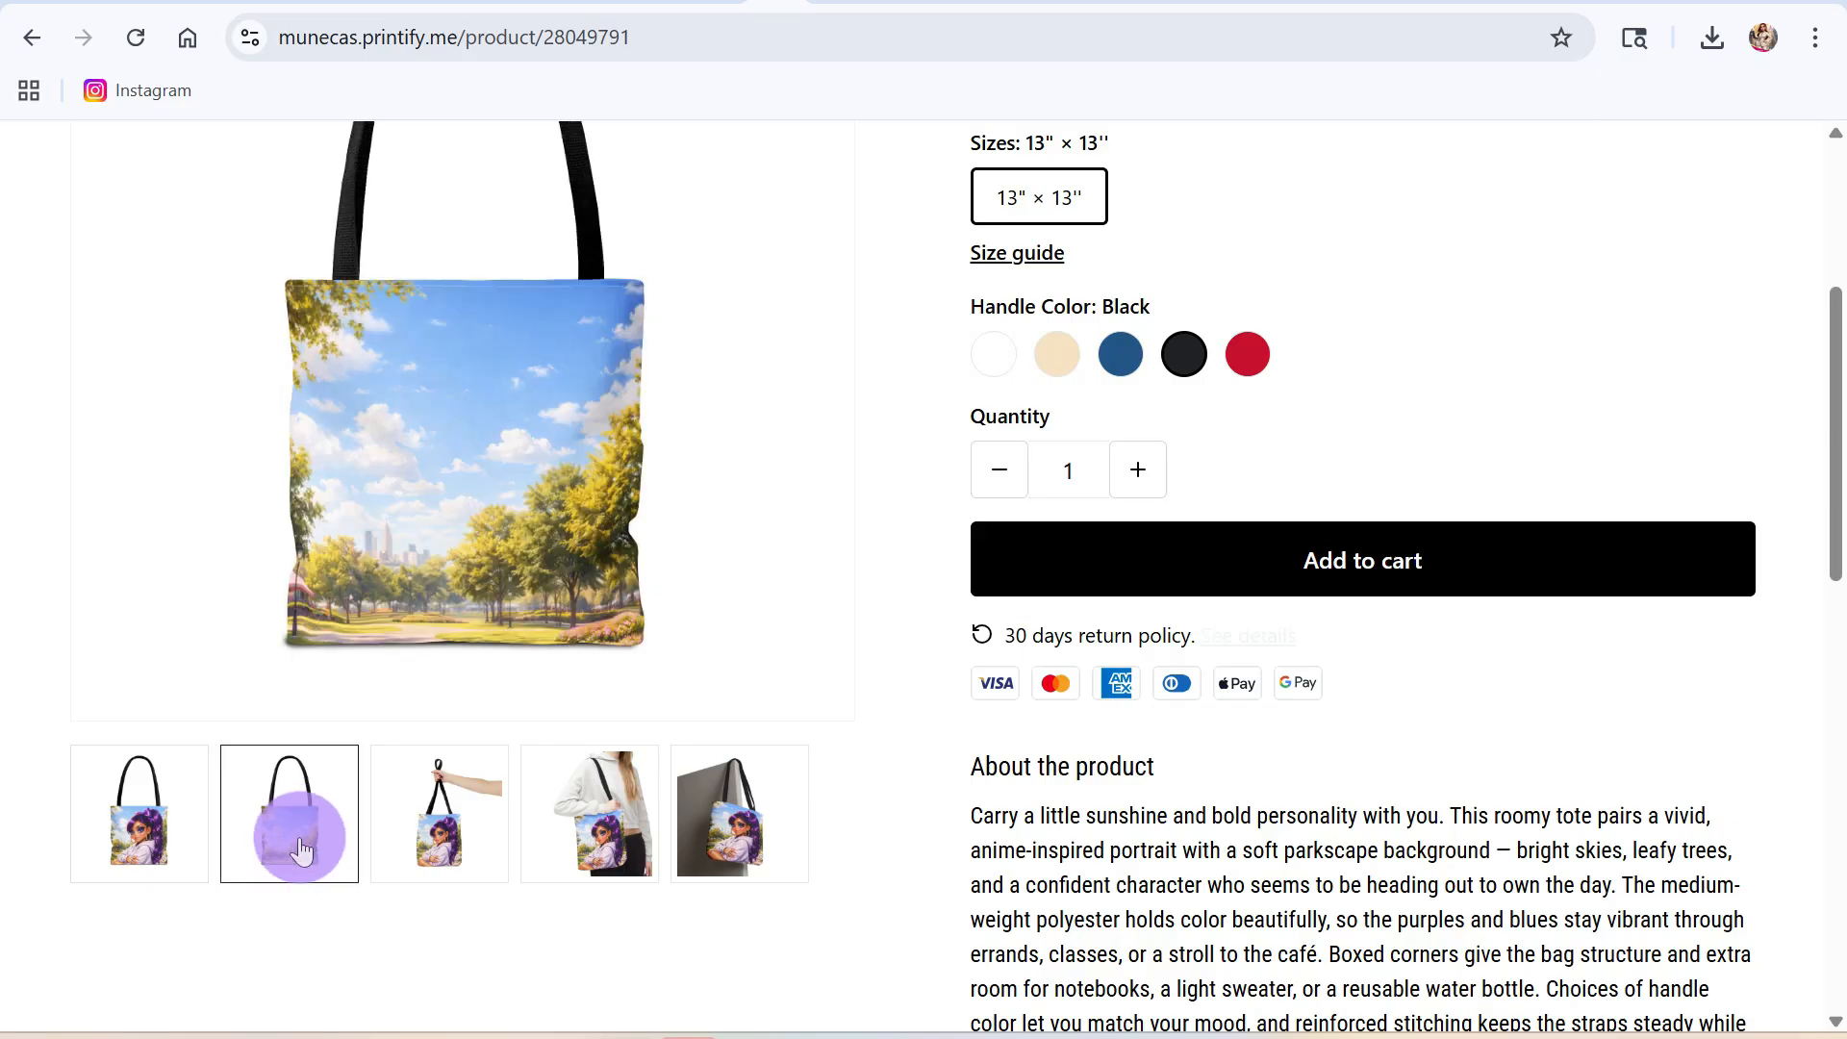
{"action": "mouse_move", "coordinate": [349, 558]}
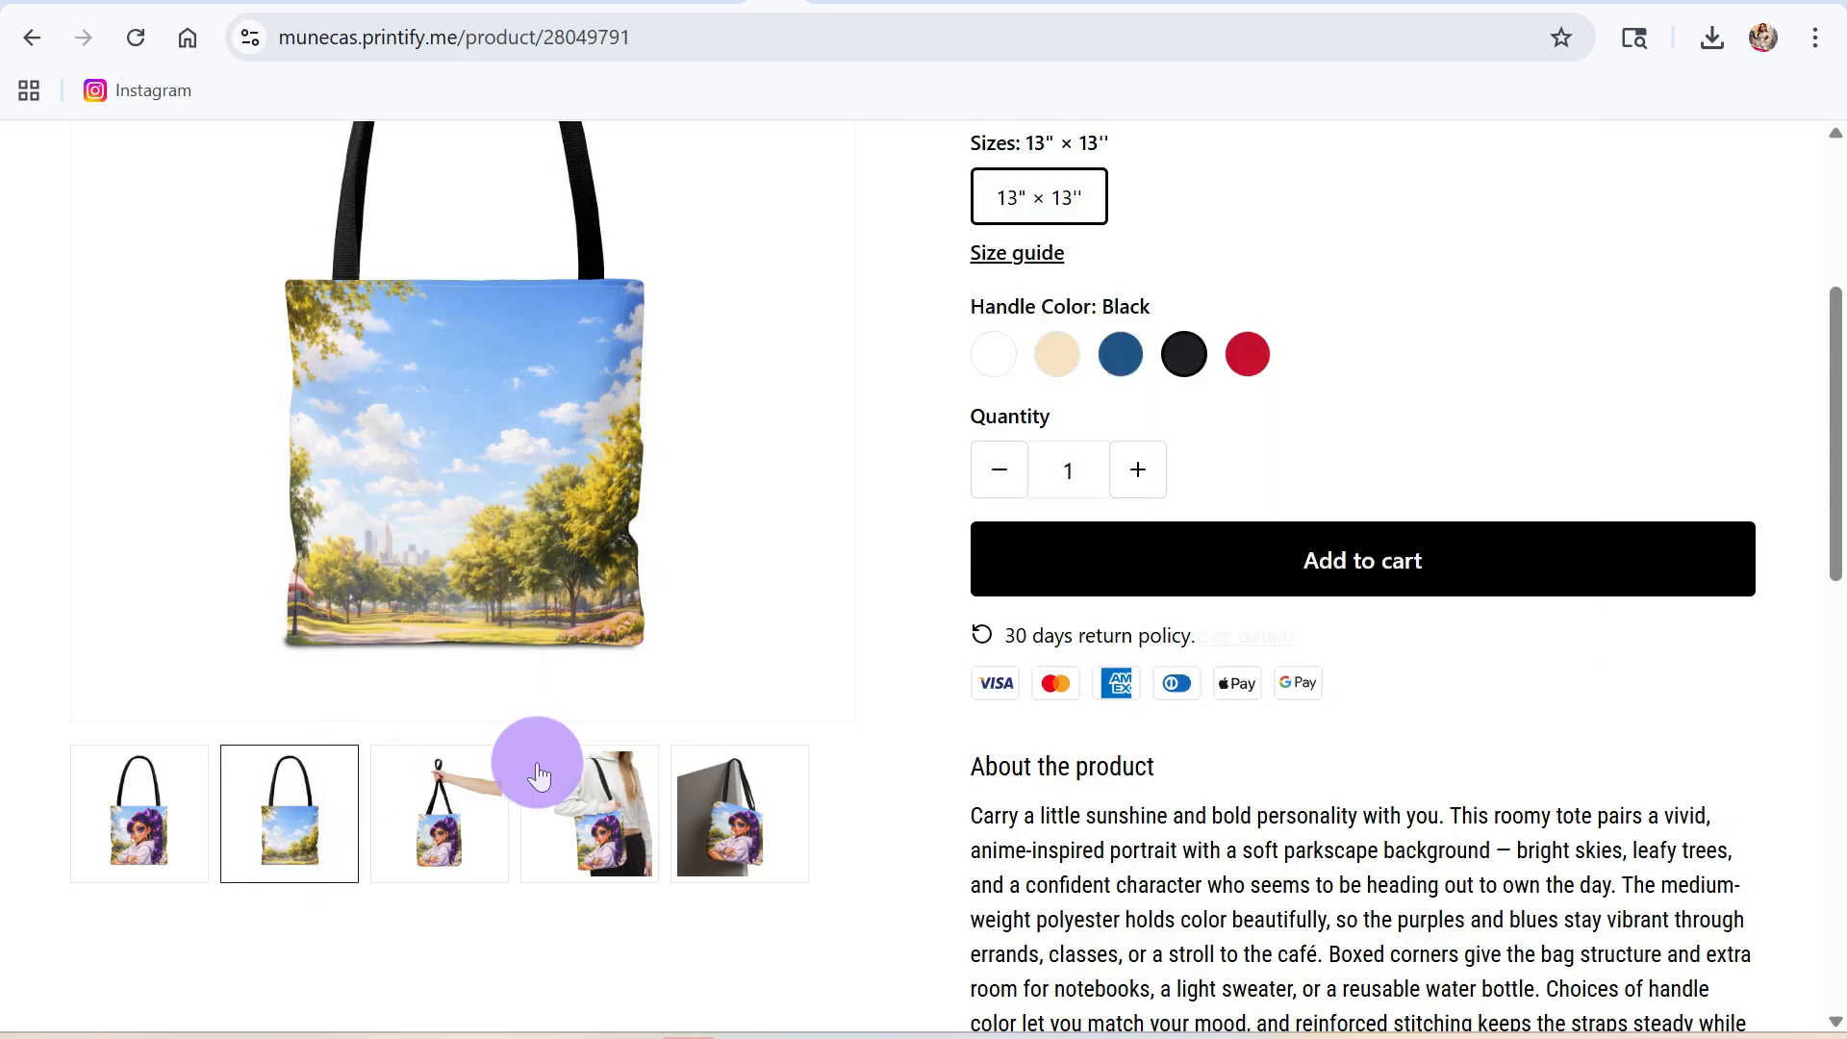
{"action": "left_click", "coordinate": [24, 39]}
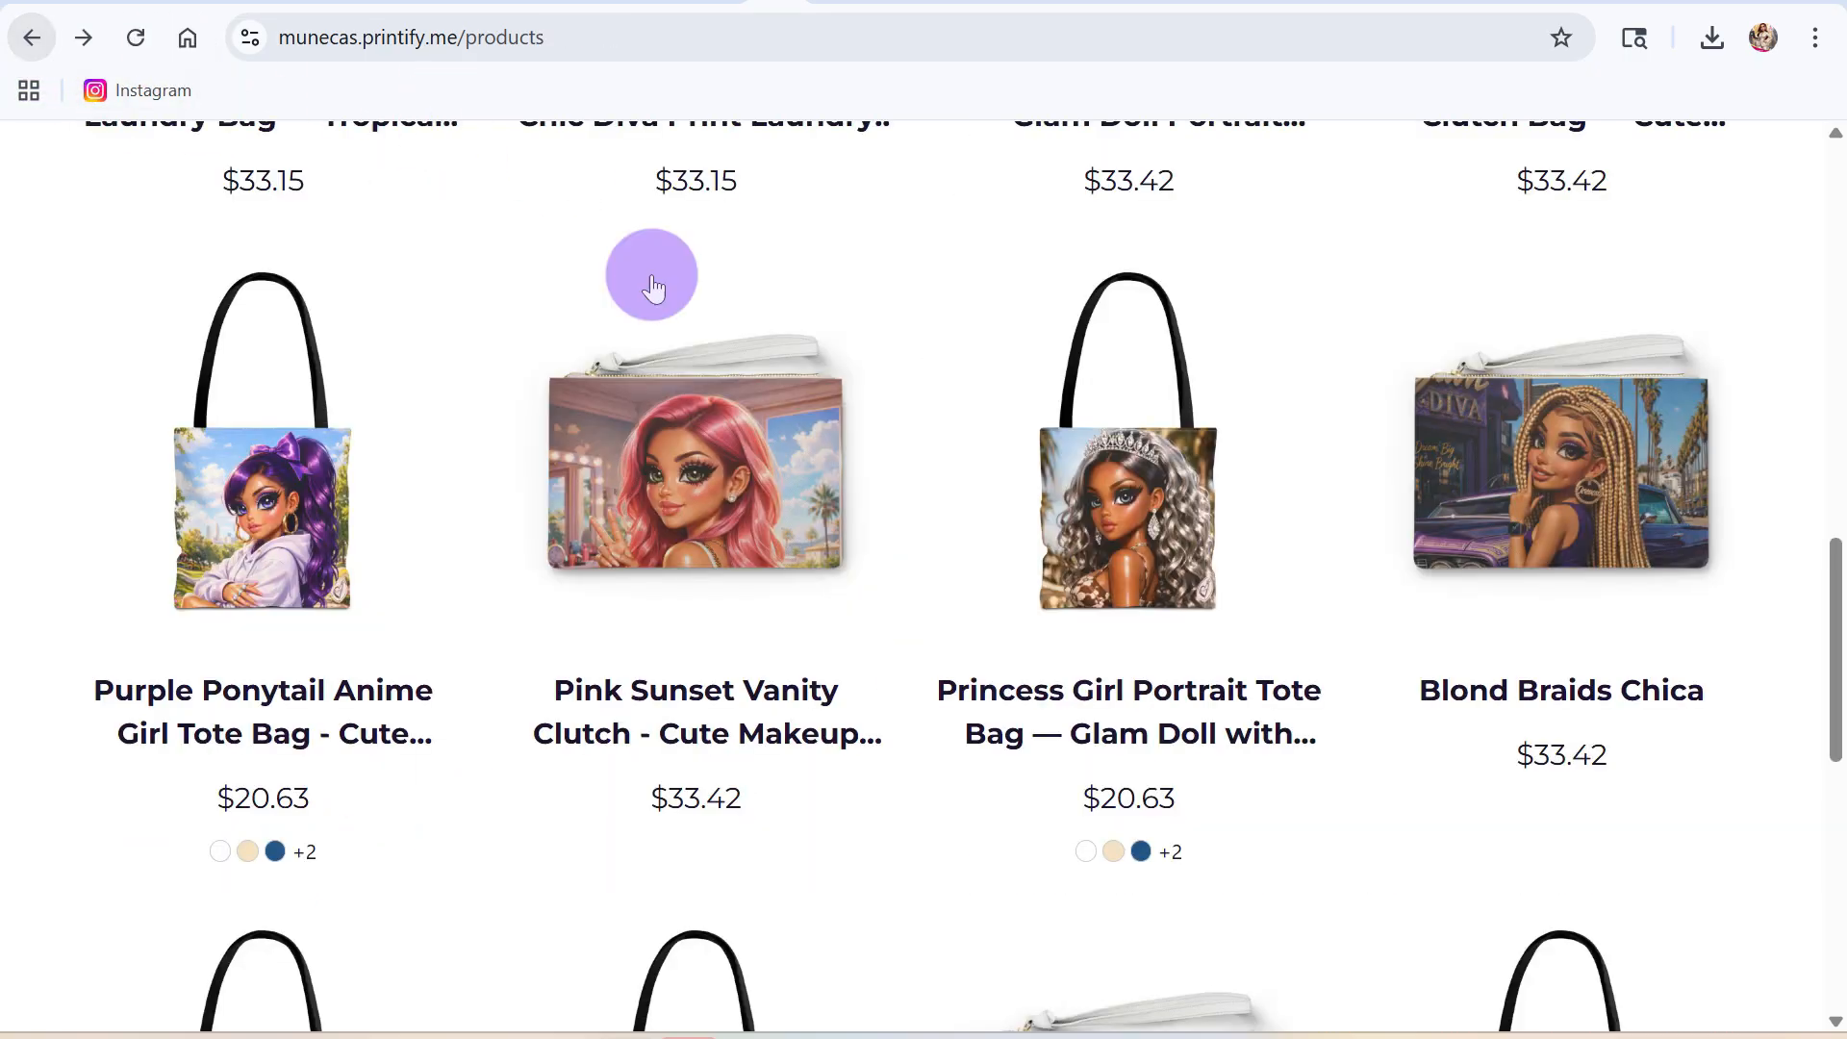
- Examine the Pink Sunset Vanity Clutch's back and its combined front-and-back product photo, and return to the product list
{"action": "left_click", "coordinate": [724, 489]}
{"action": "scroll", "coordinate": [620, 707], "scroll_direction": "down", "scroll_amount": 5}
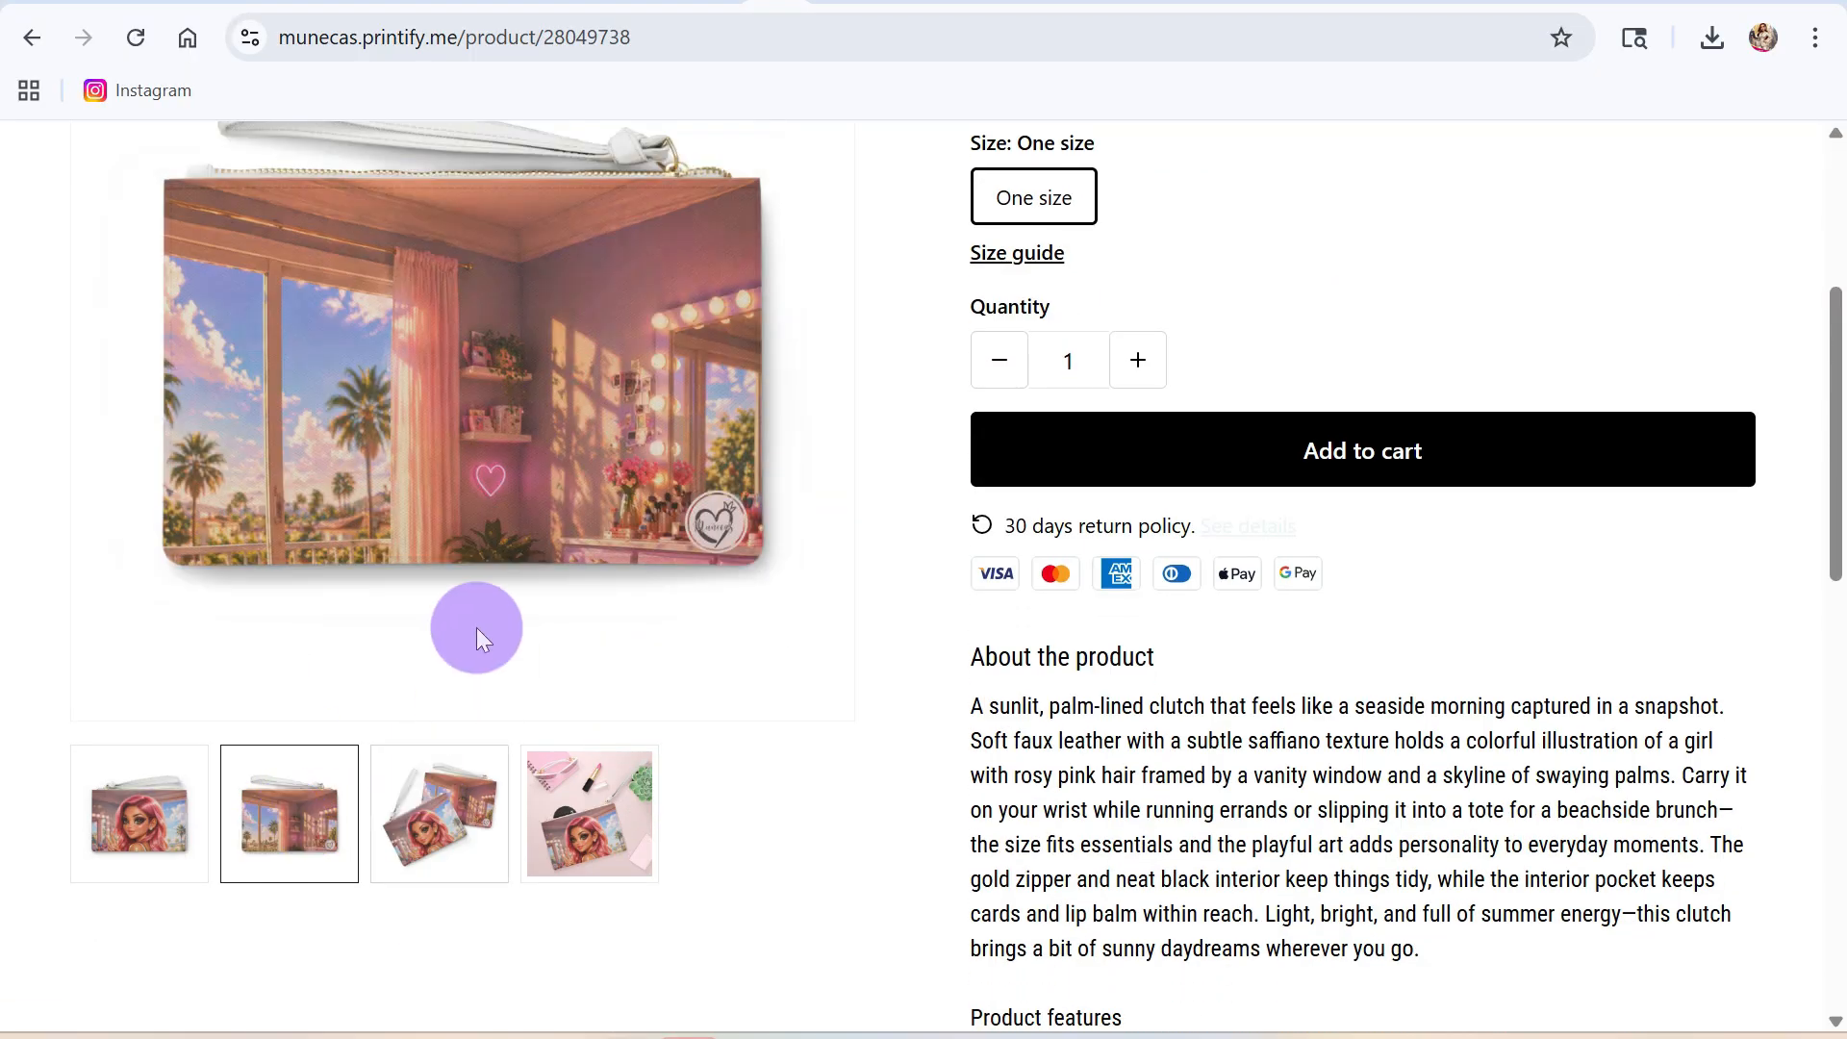
{"action": "left_click", "coordinate": [442, 844]}
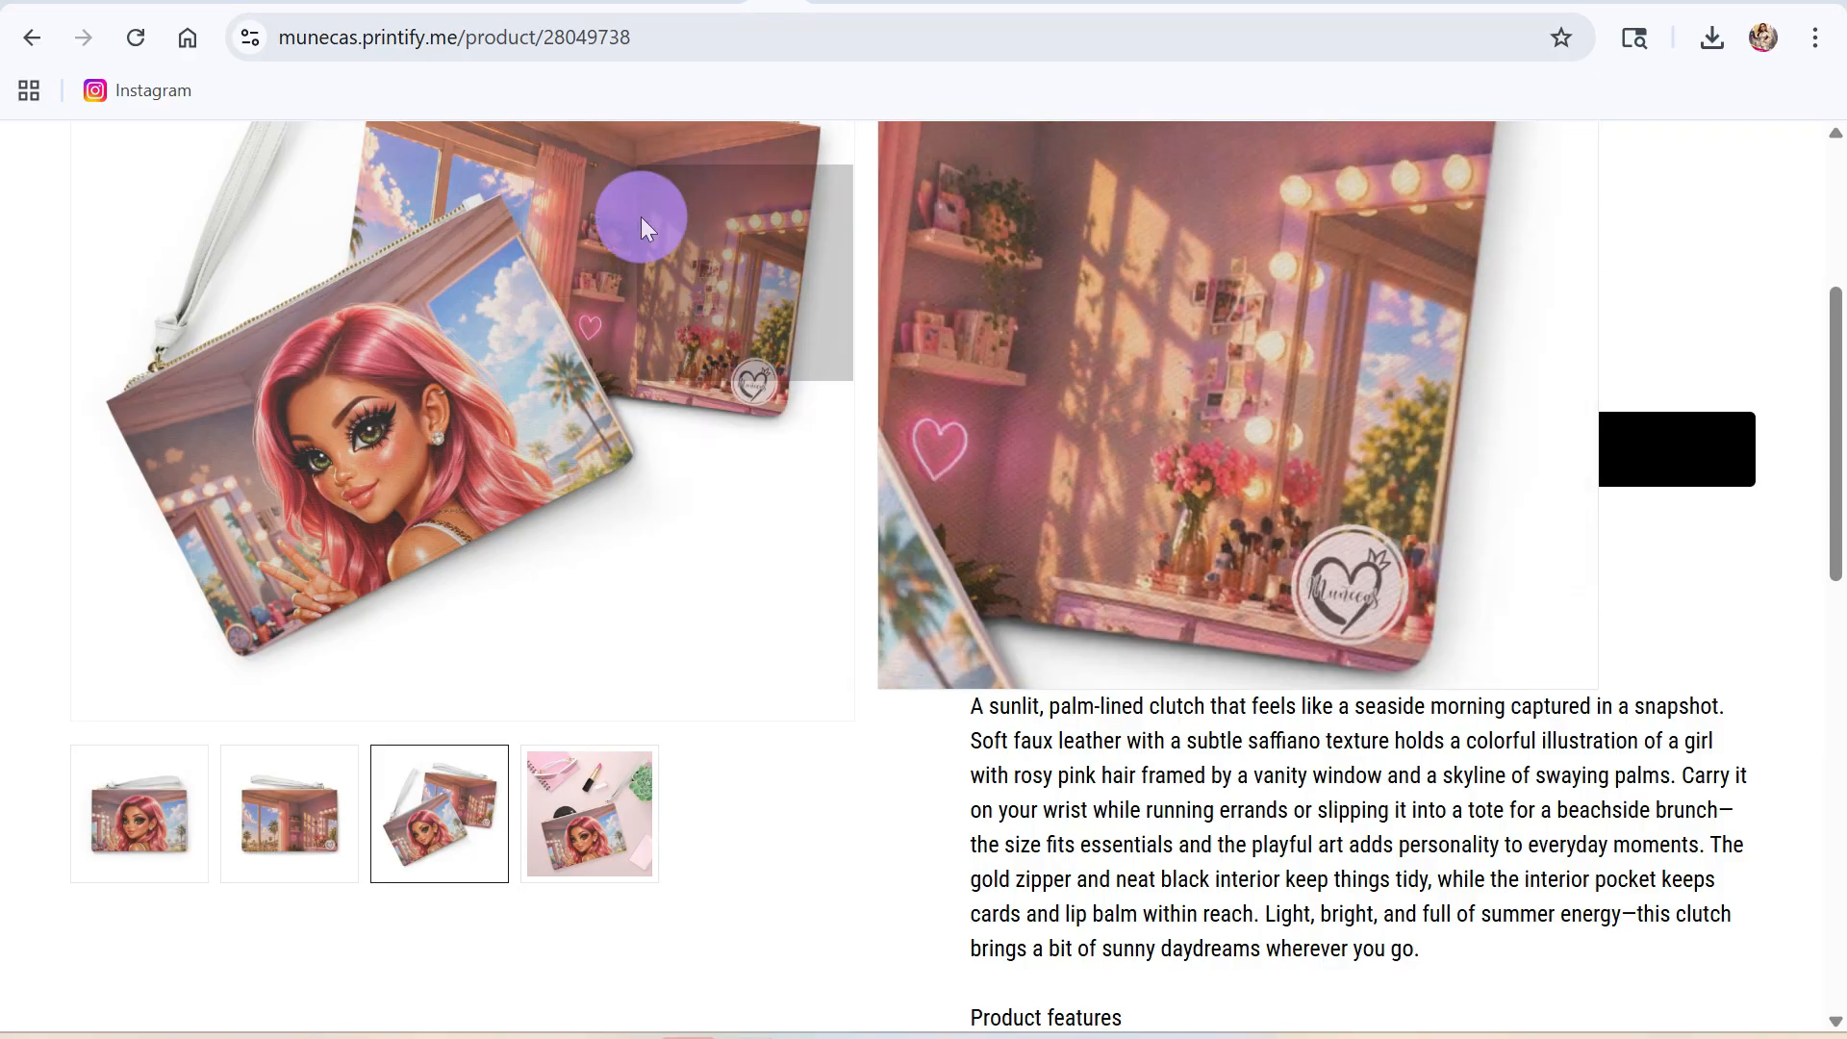
{"action": "left_click", "coordinate": [31, 40]}
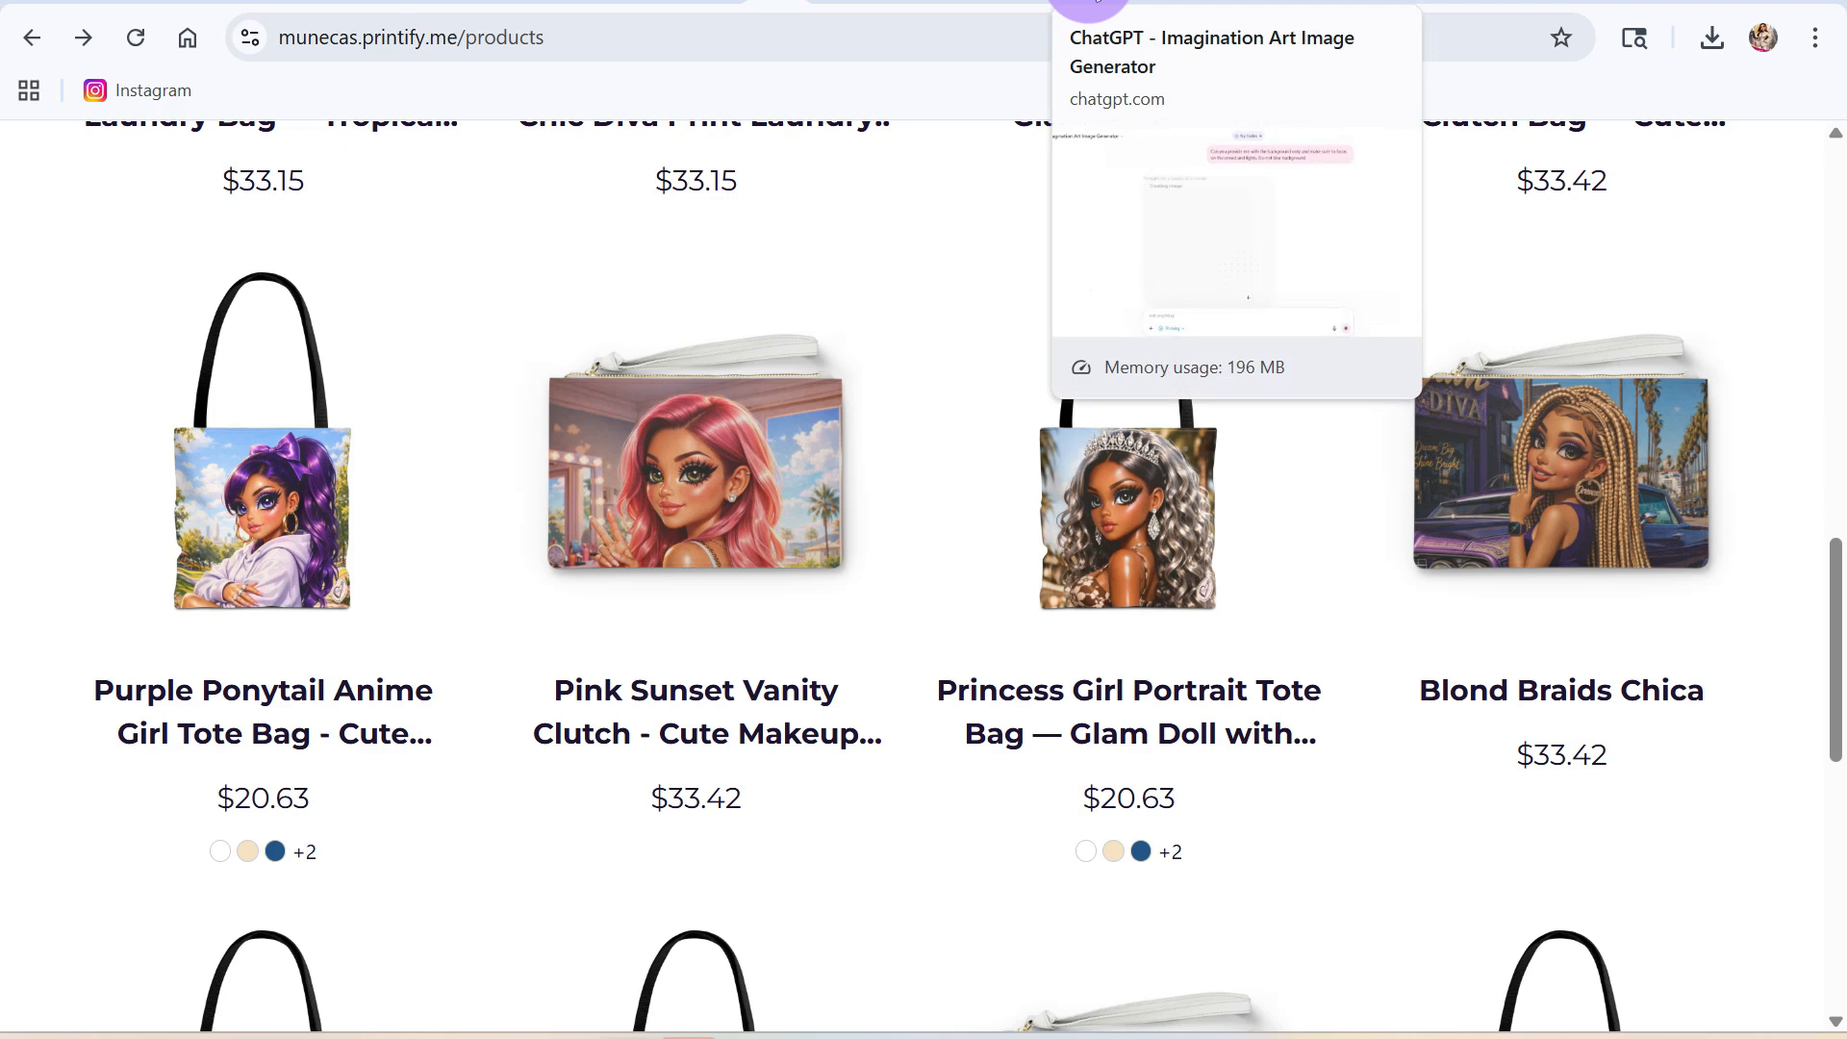
- Return to the ChatGPT image generator, compare the background-only image with the doll image, and download the background image
{"action": "left_click", "coordinate": [1088, 4]}
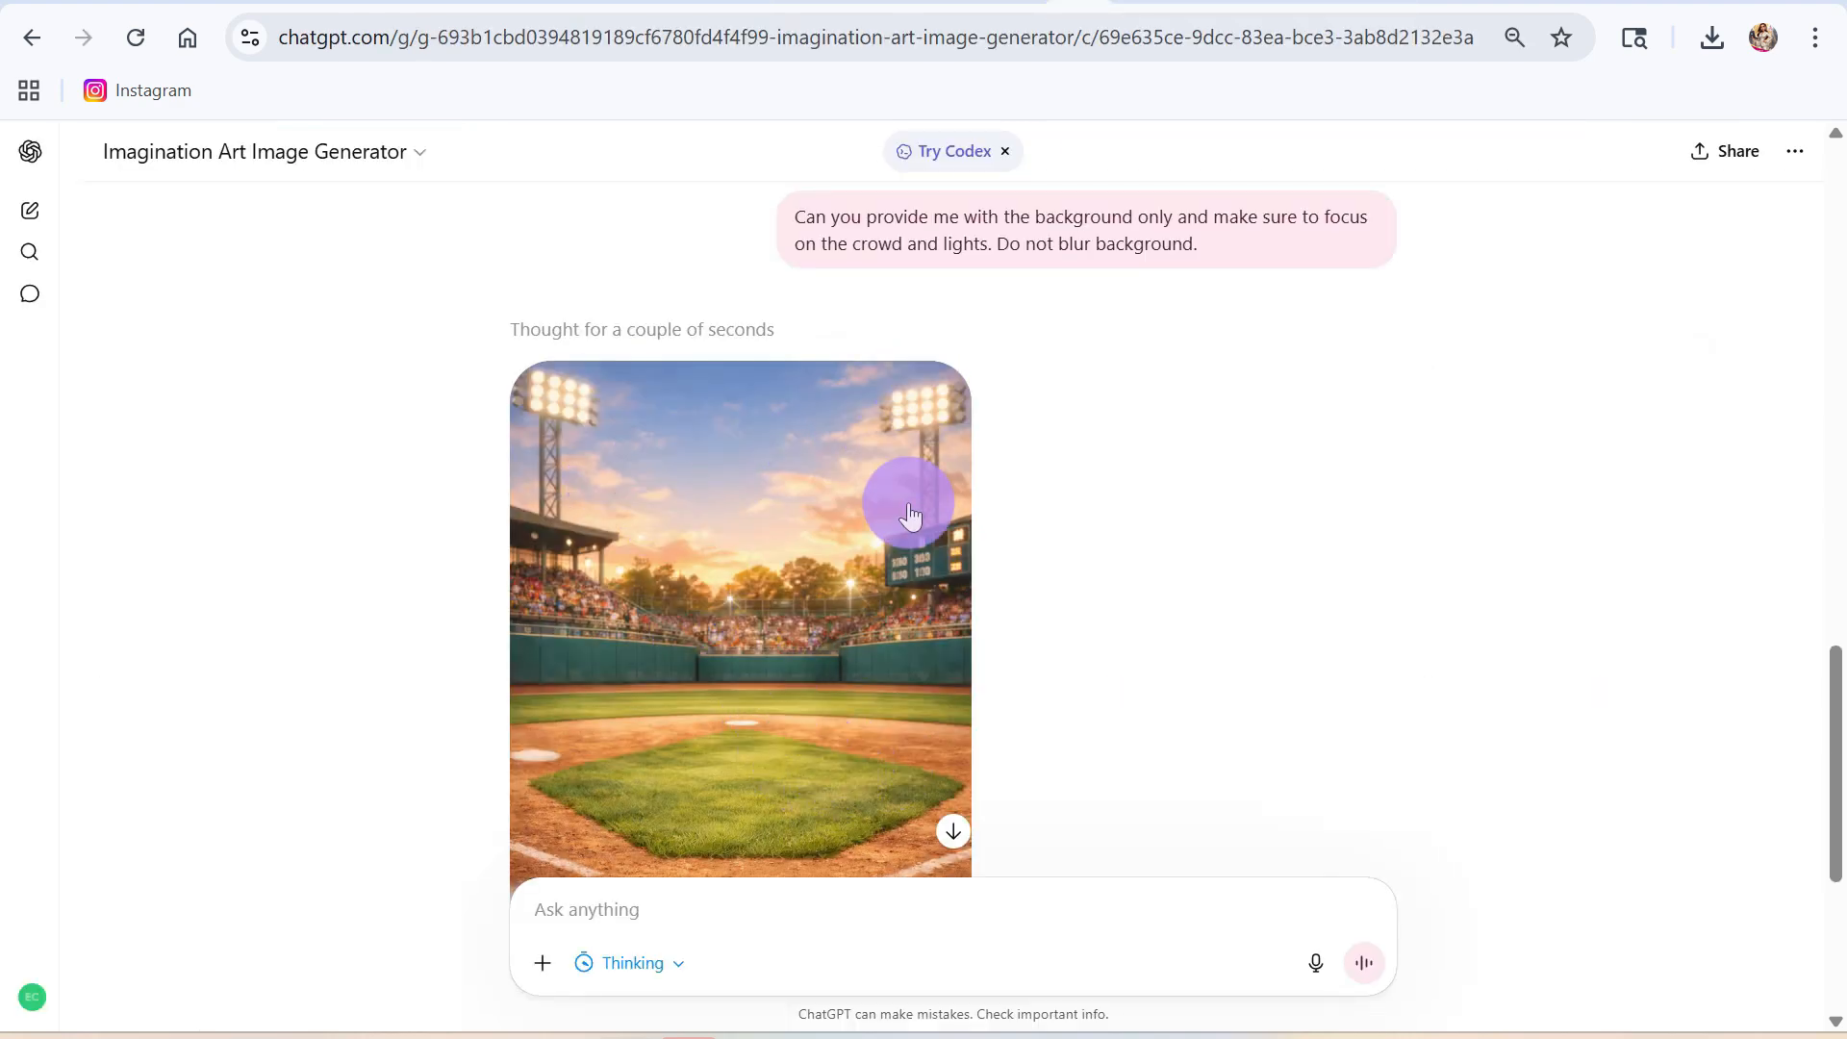
{"action": "scroll", "coordinate": [839, 688], "scroll_direction": "up", "scroll_amount": 6}
{"action": "scroll", "coordinate": [839, 684], "scroll_direction": "up", "scroll_amount": 3}
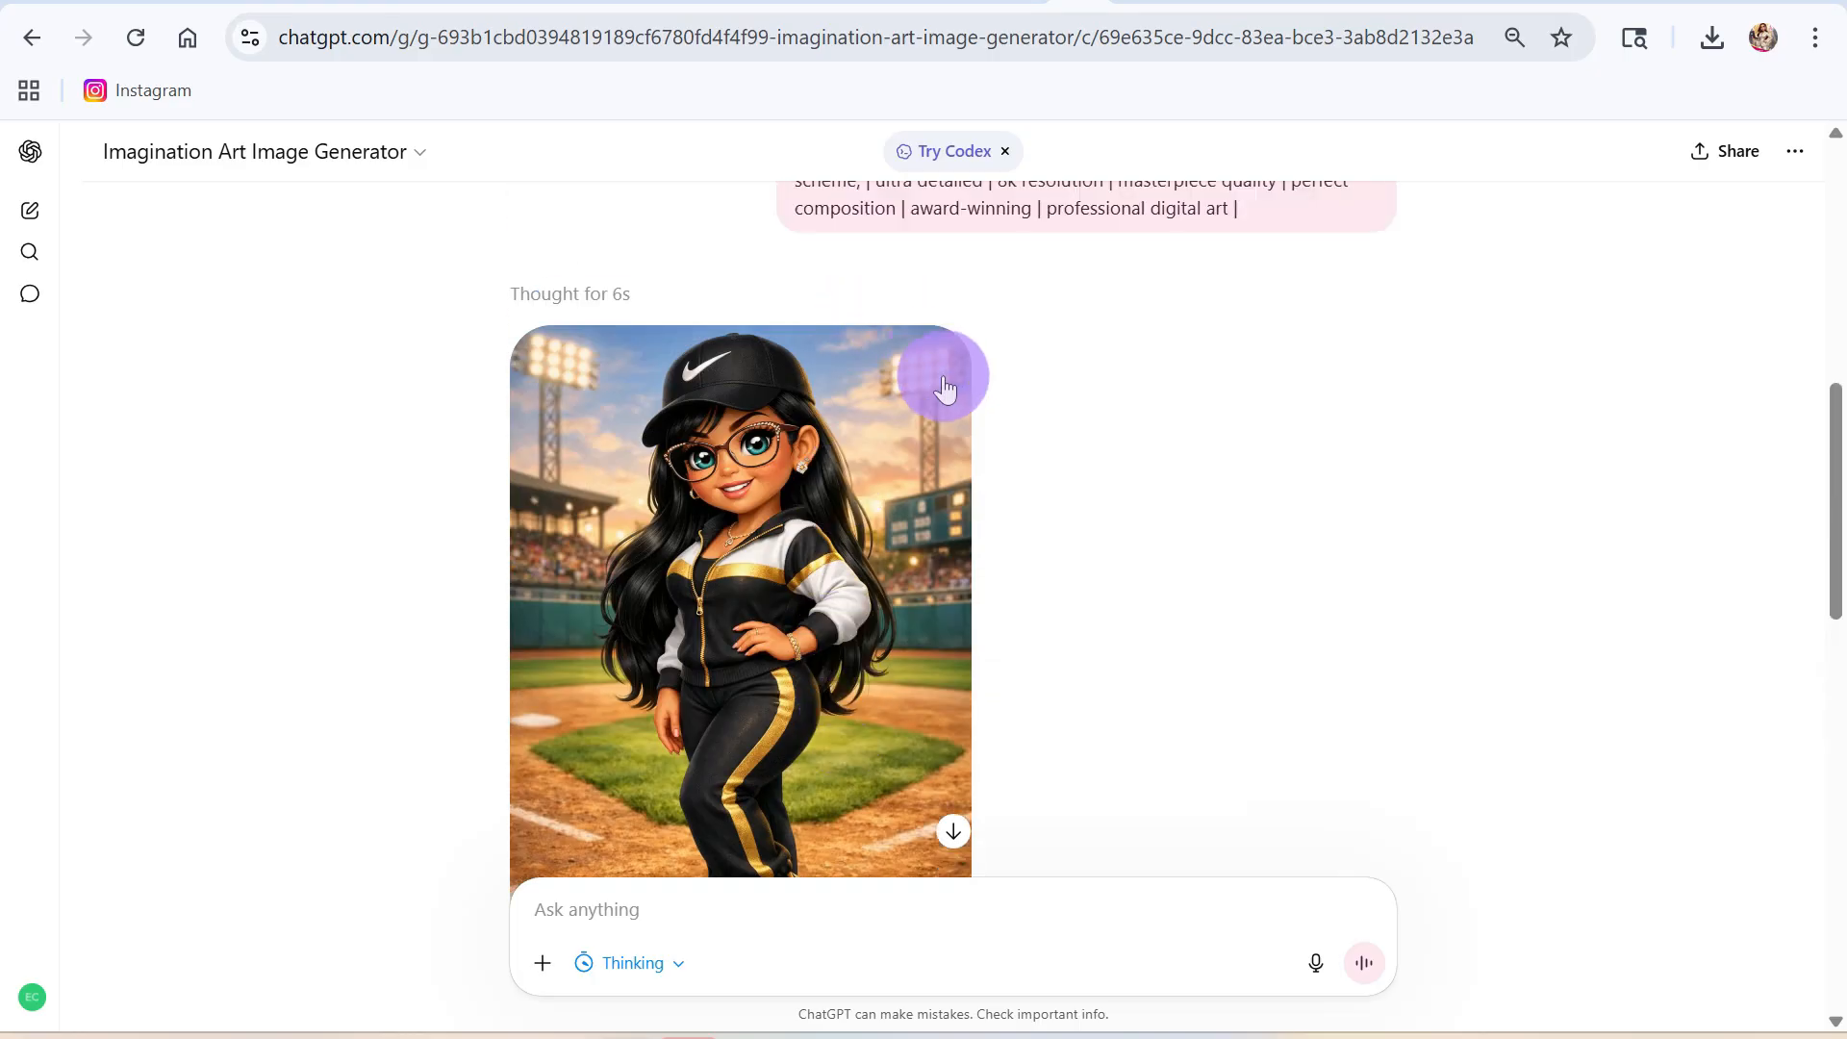
{"action": "scroll", "coordinate": [952, 553], "scroll_direction": "down", "scroll_amount": 8}
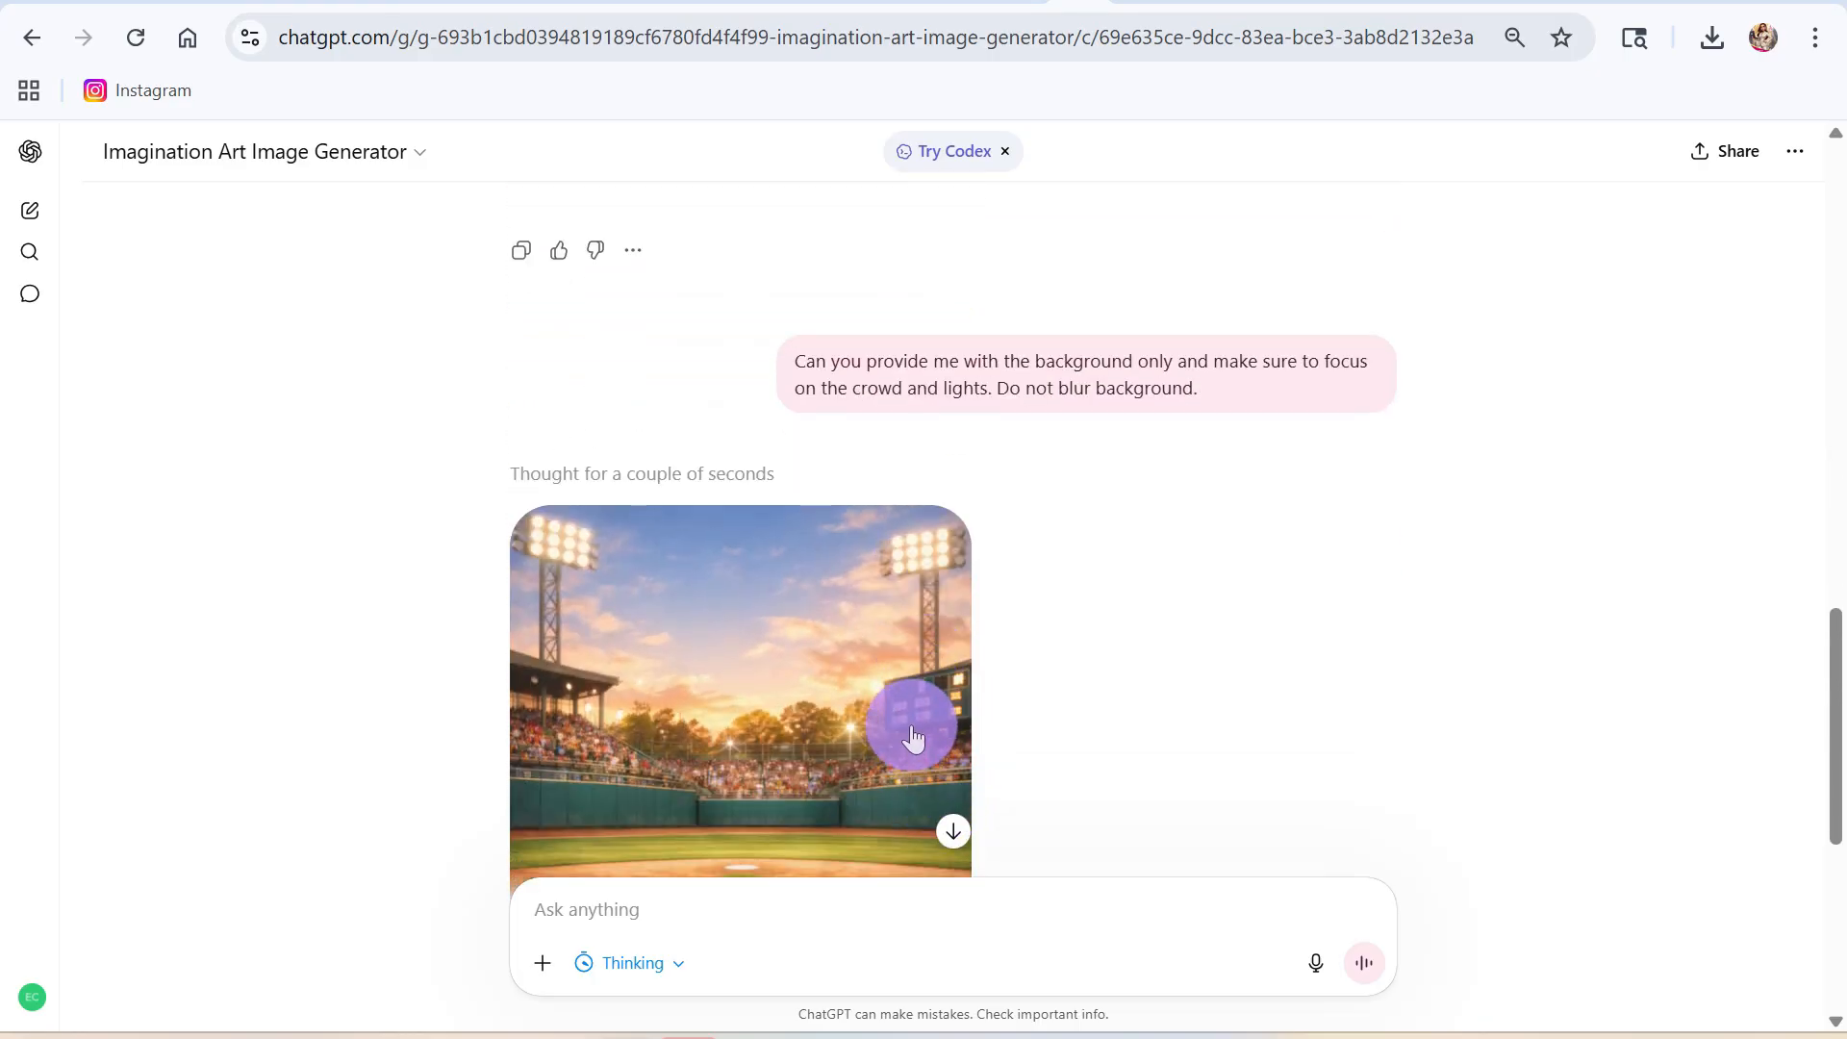
{"action": "scroll", "coordinate": [912, 738], "scroll_direction": "down", "scroll_amount": 6}
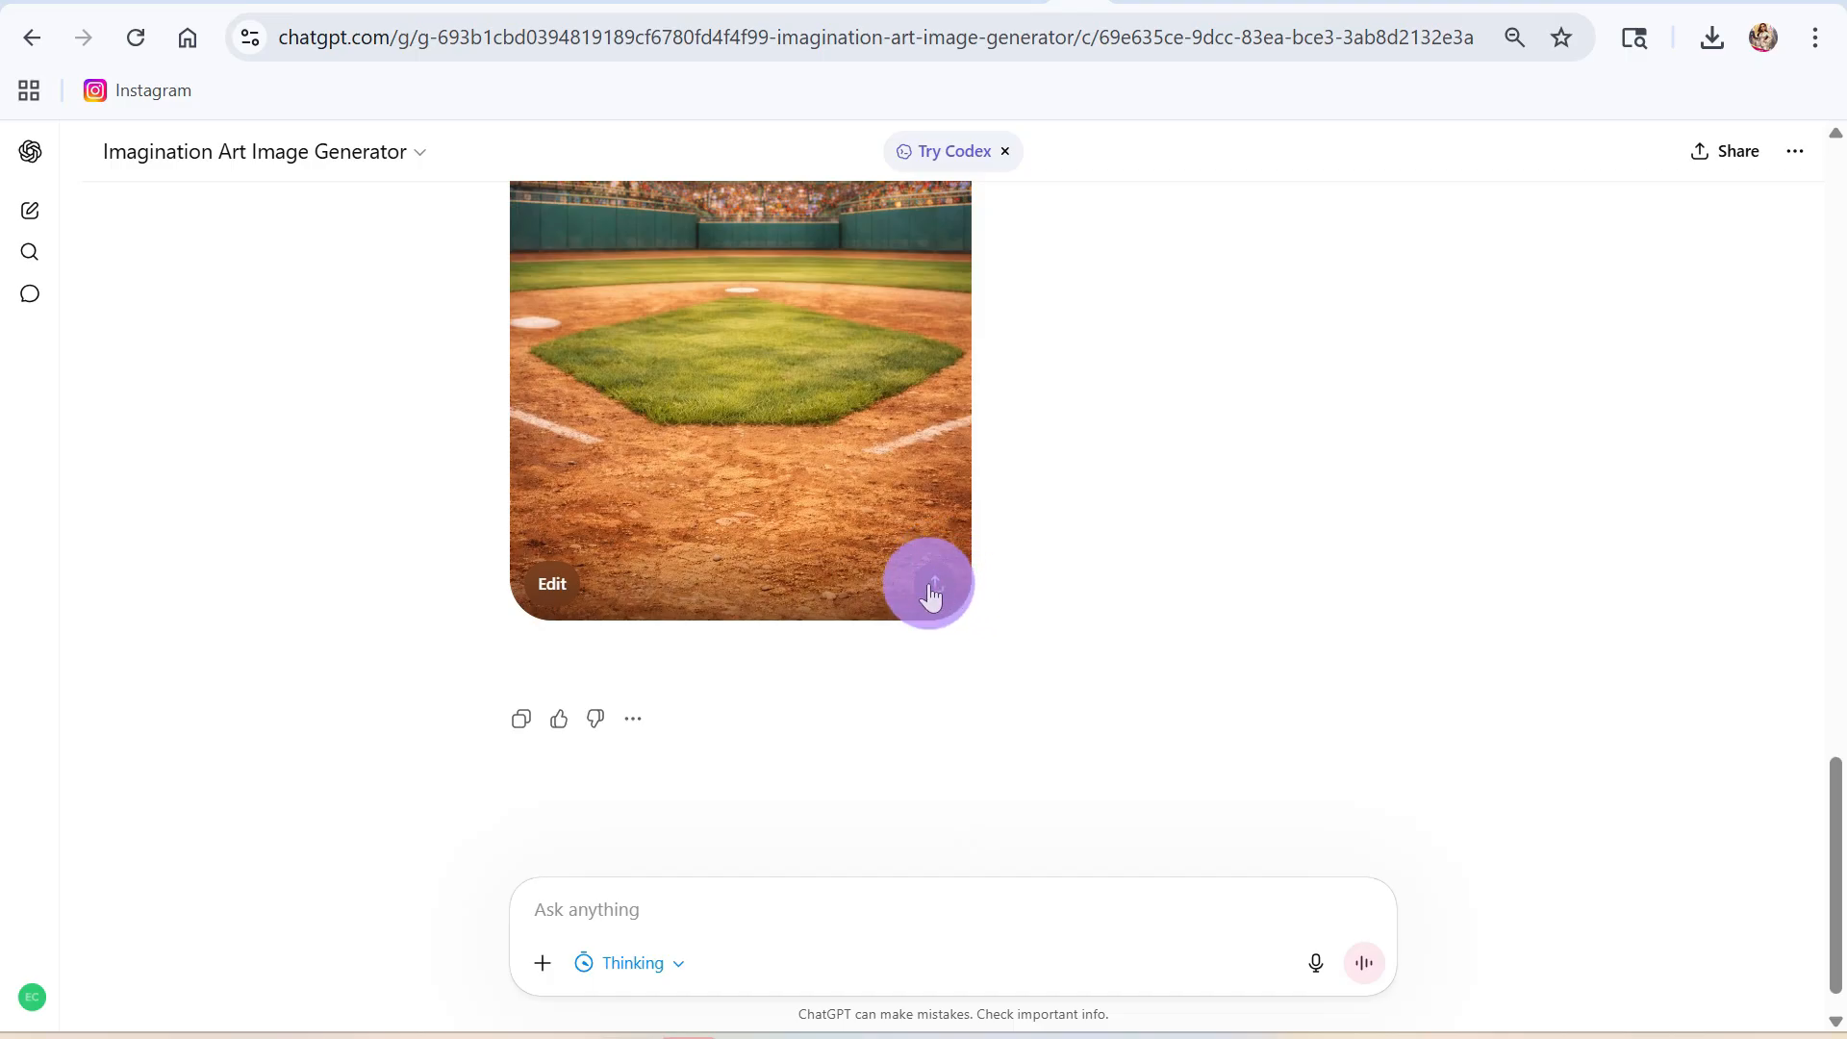
{"action": "left_click", "coordinate": [932, 589]}
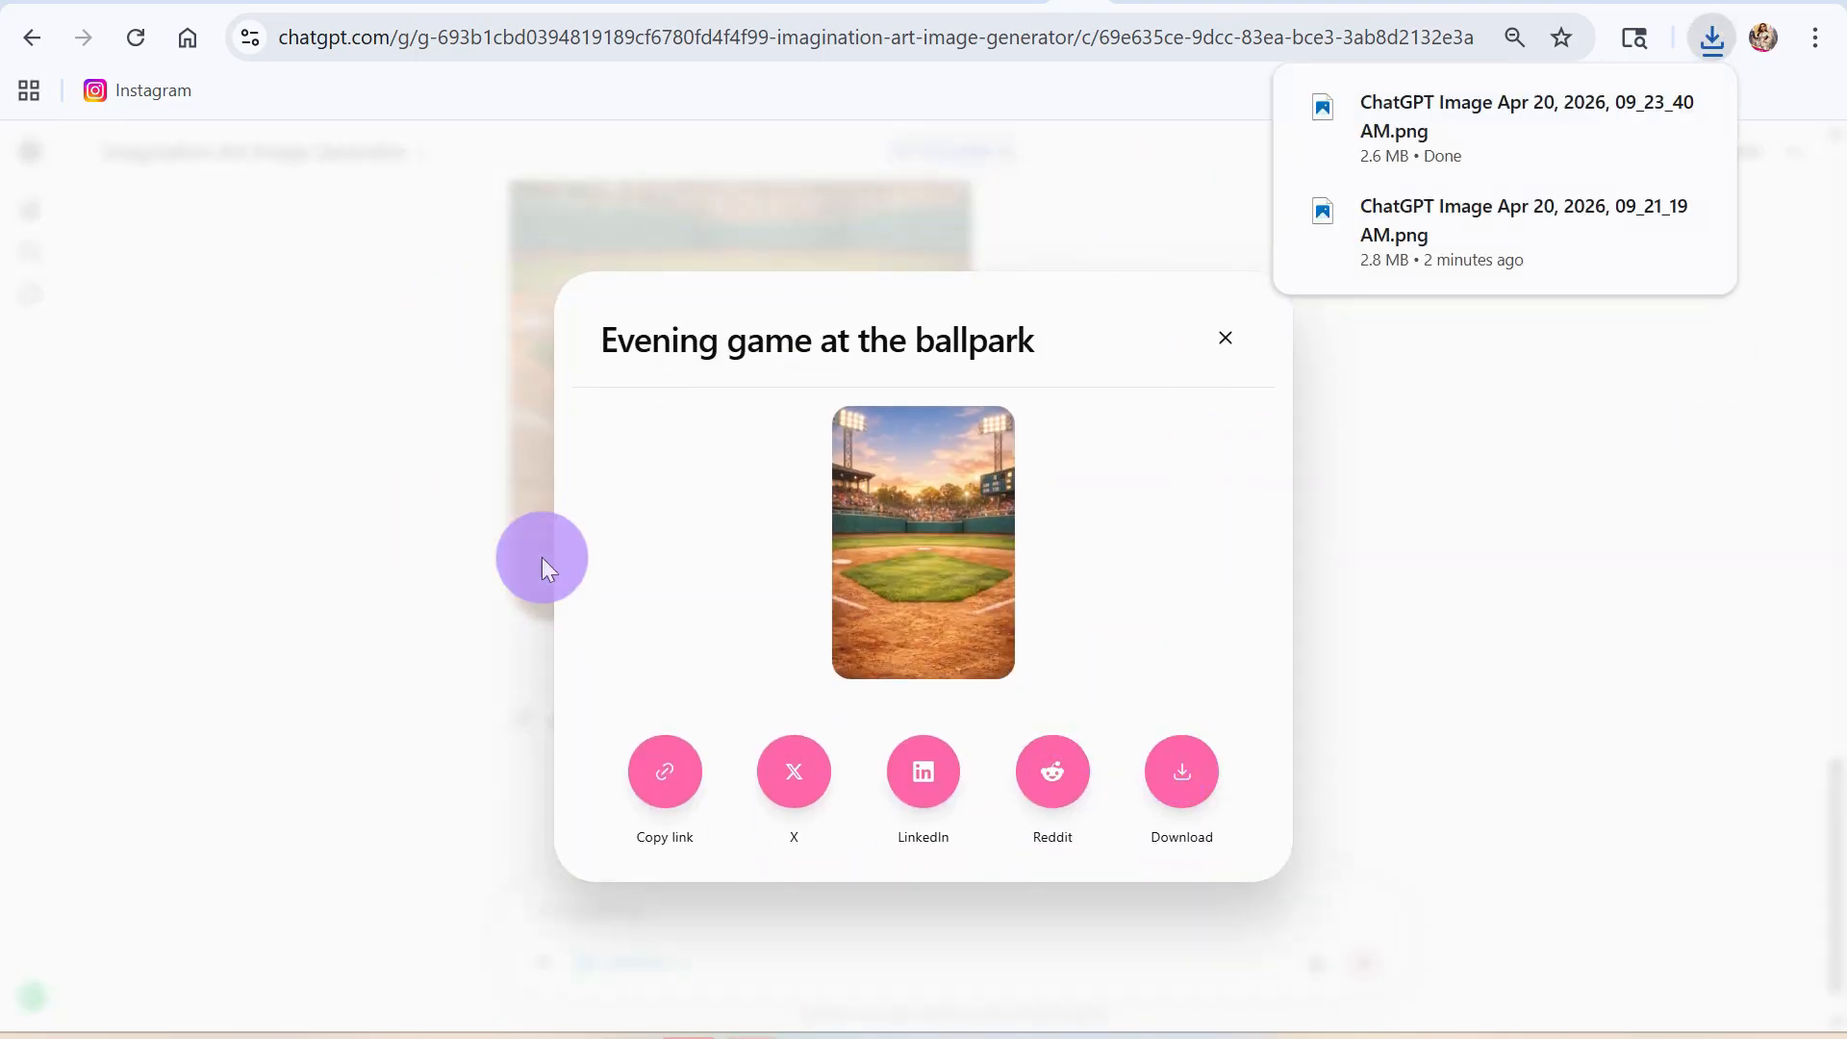
{"action": "left_click", "coordinate": [1224, 337]}
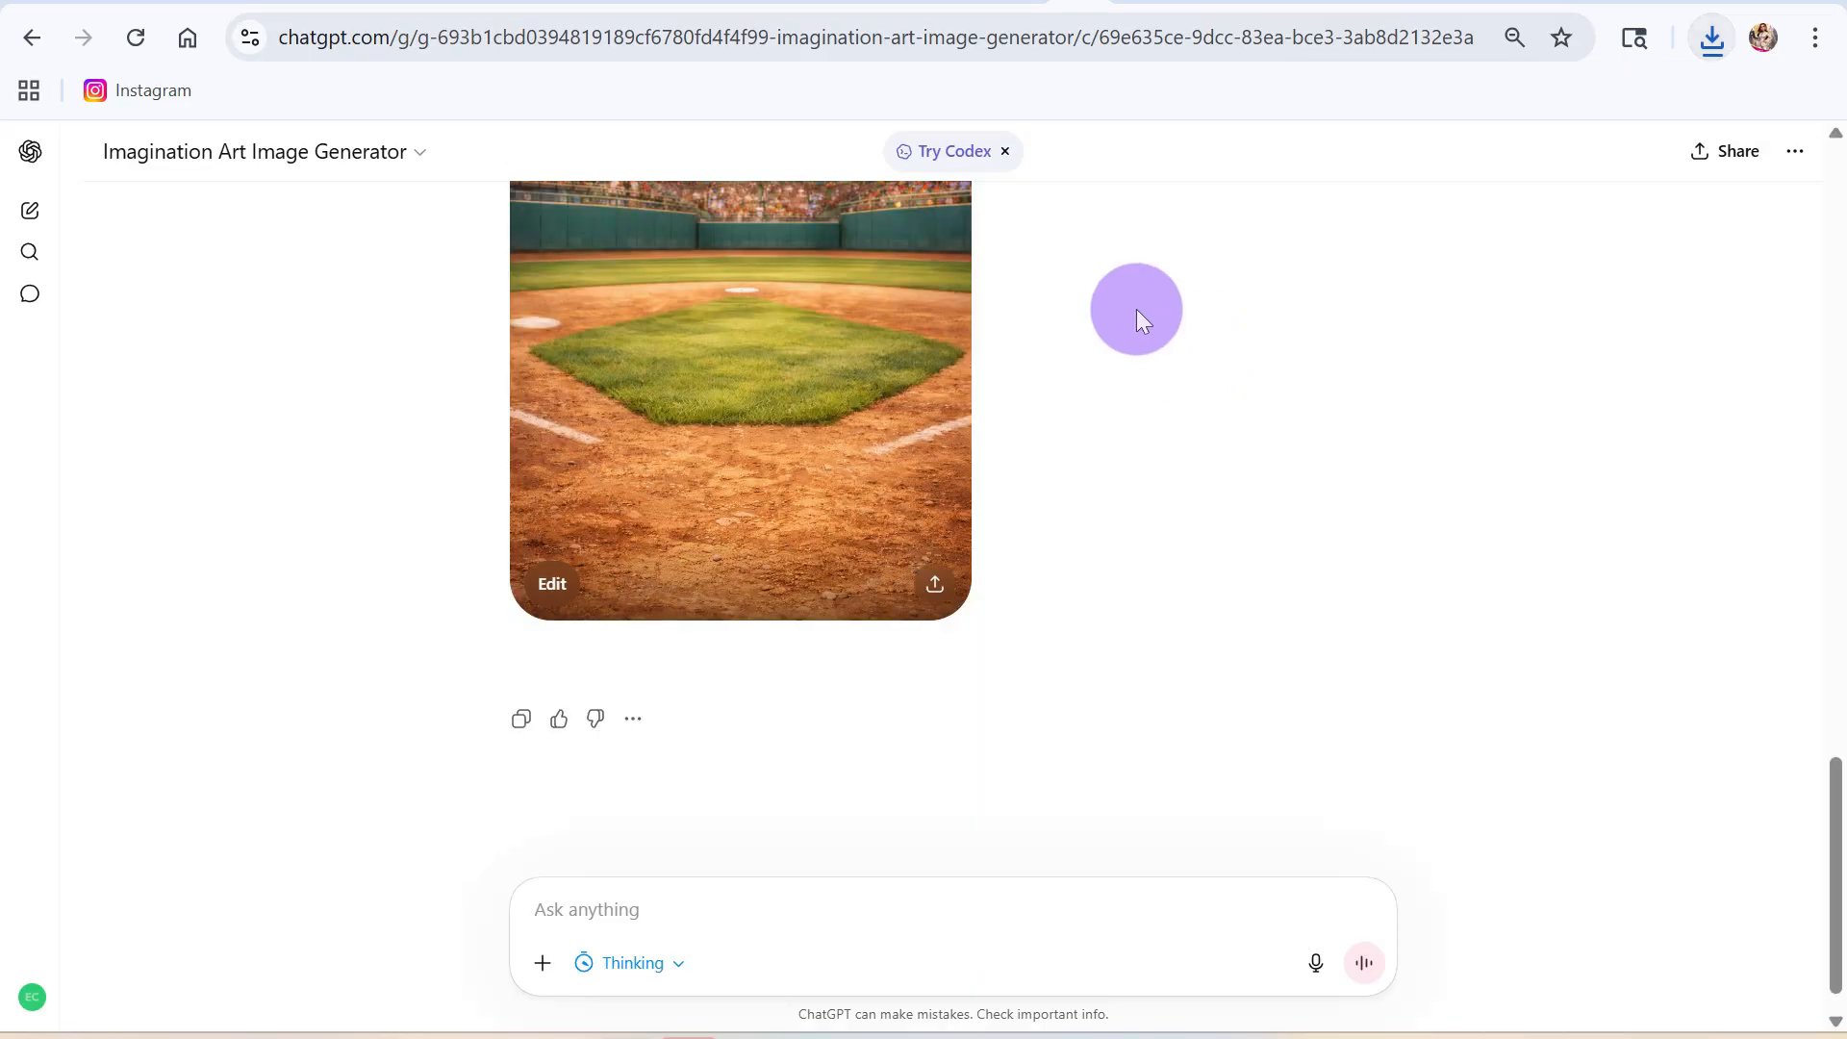
- Switch back to the Munecas store and browse the full product list of laundry bags, clutches and tote bags
{"action": "left_click", "coordinate": [772, 2]}
{"action": "scroll", "coordinate": [853, 638], "scroll_direction": "up", "scroll_amount": 10}
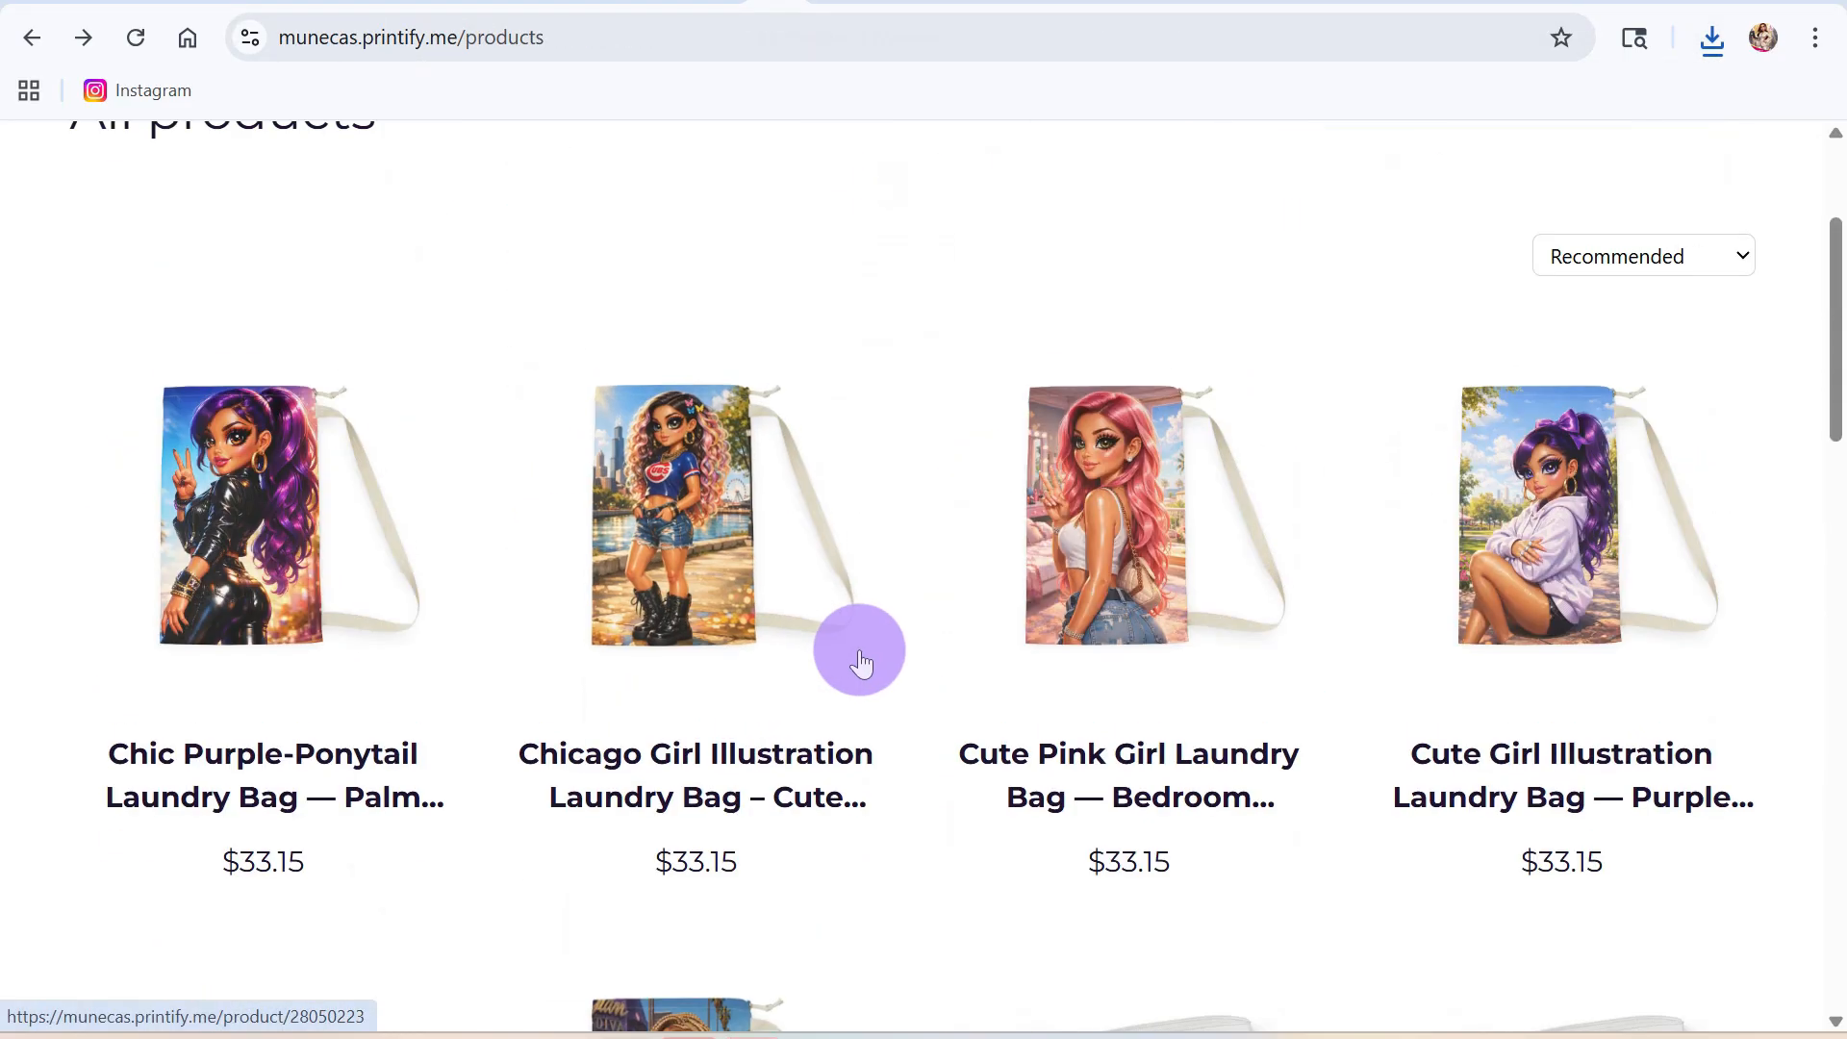
{"action": "scroll", "coordinate": [863, 666], "scroll_direction": "down", "scroll_amount": 12}
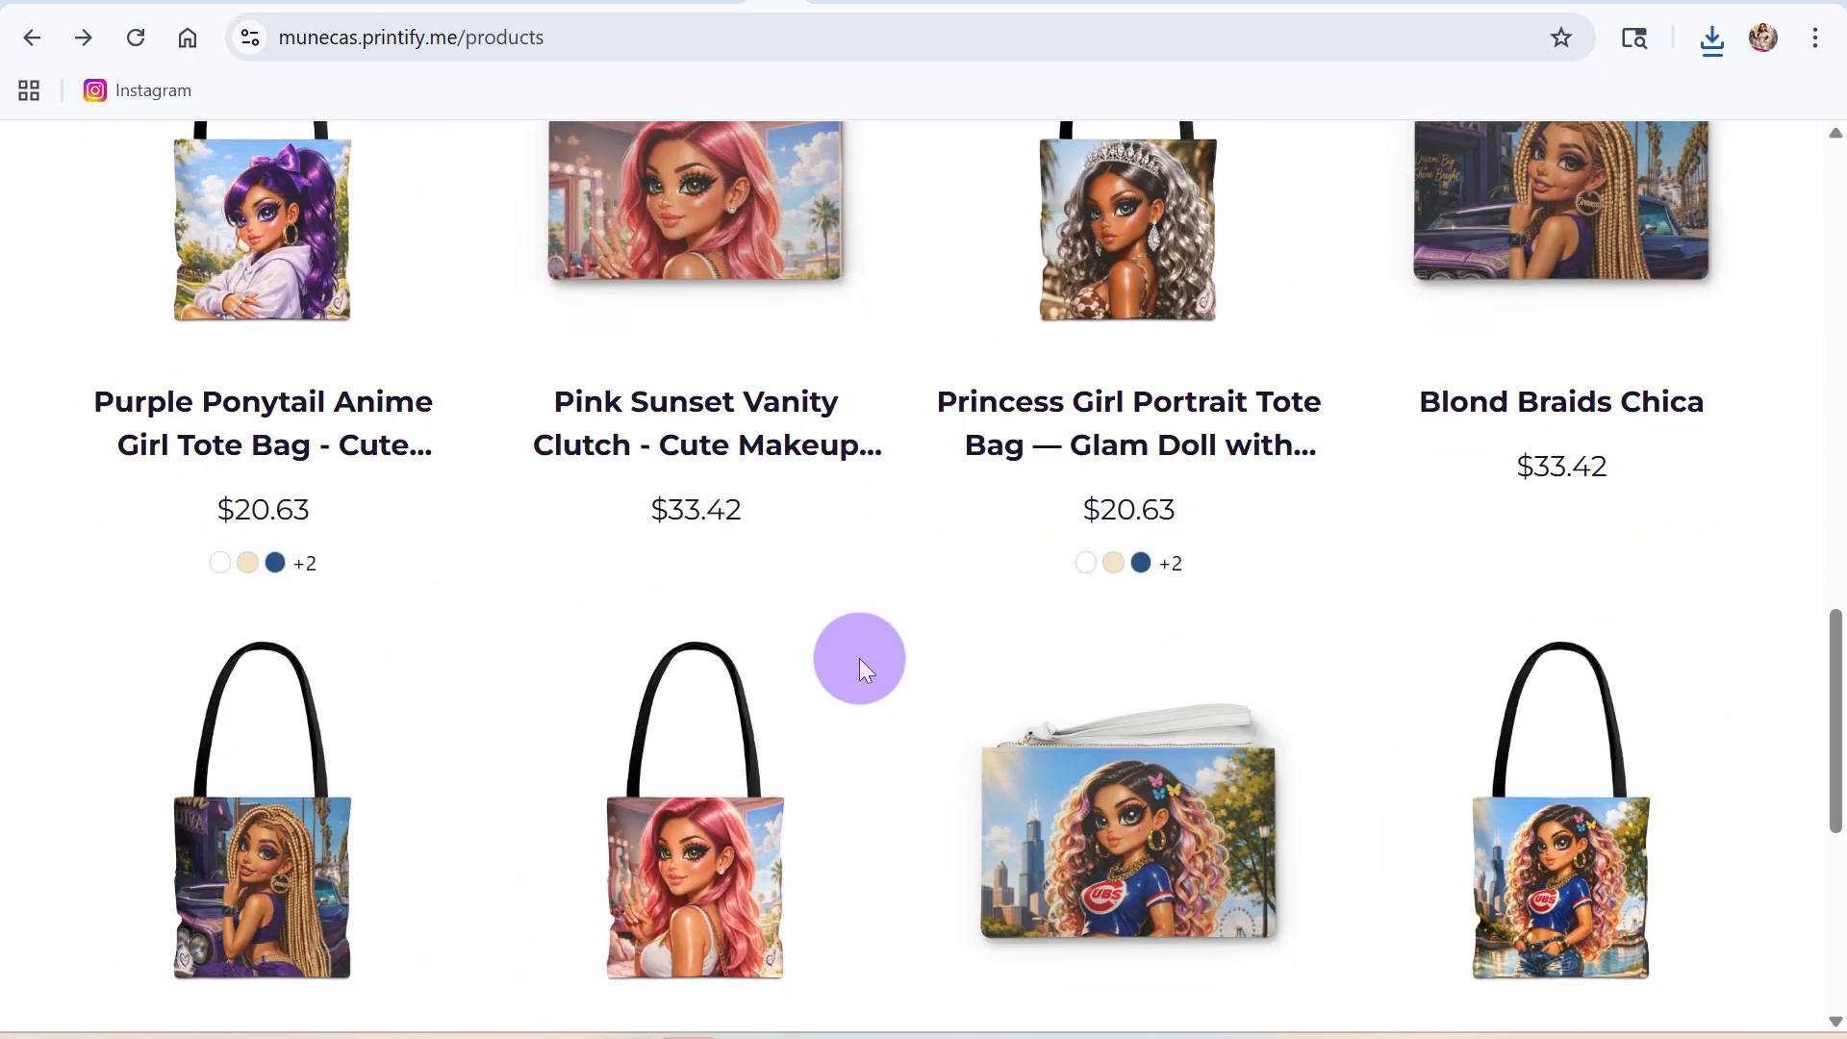
{"action": "scroll", "coordinate": [859, 671], "scroll_direction": "down", "scroll_amount": 4}
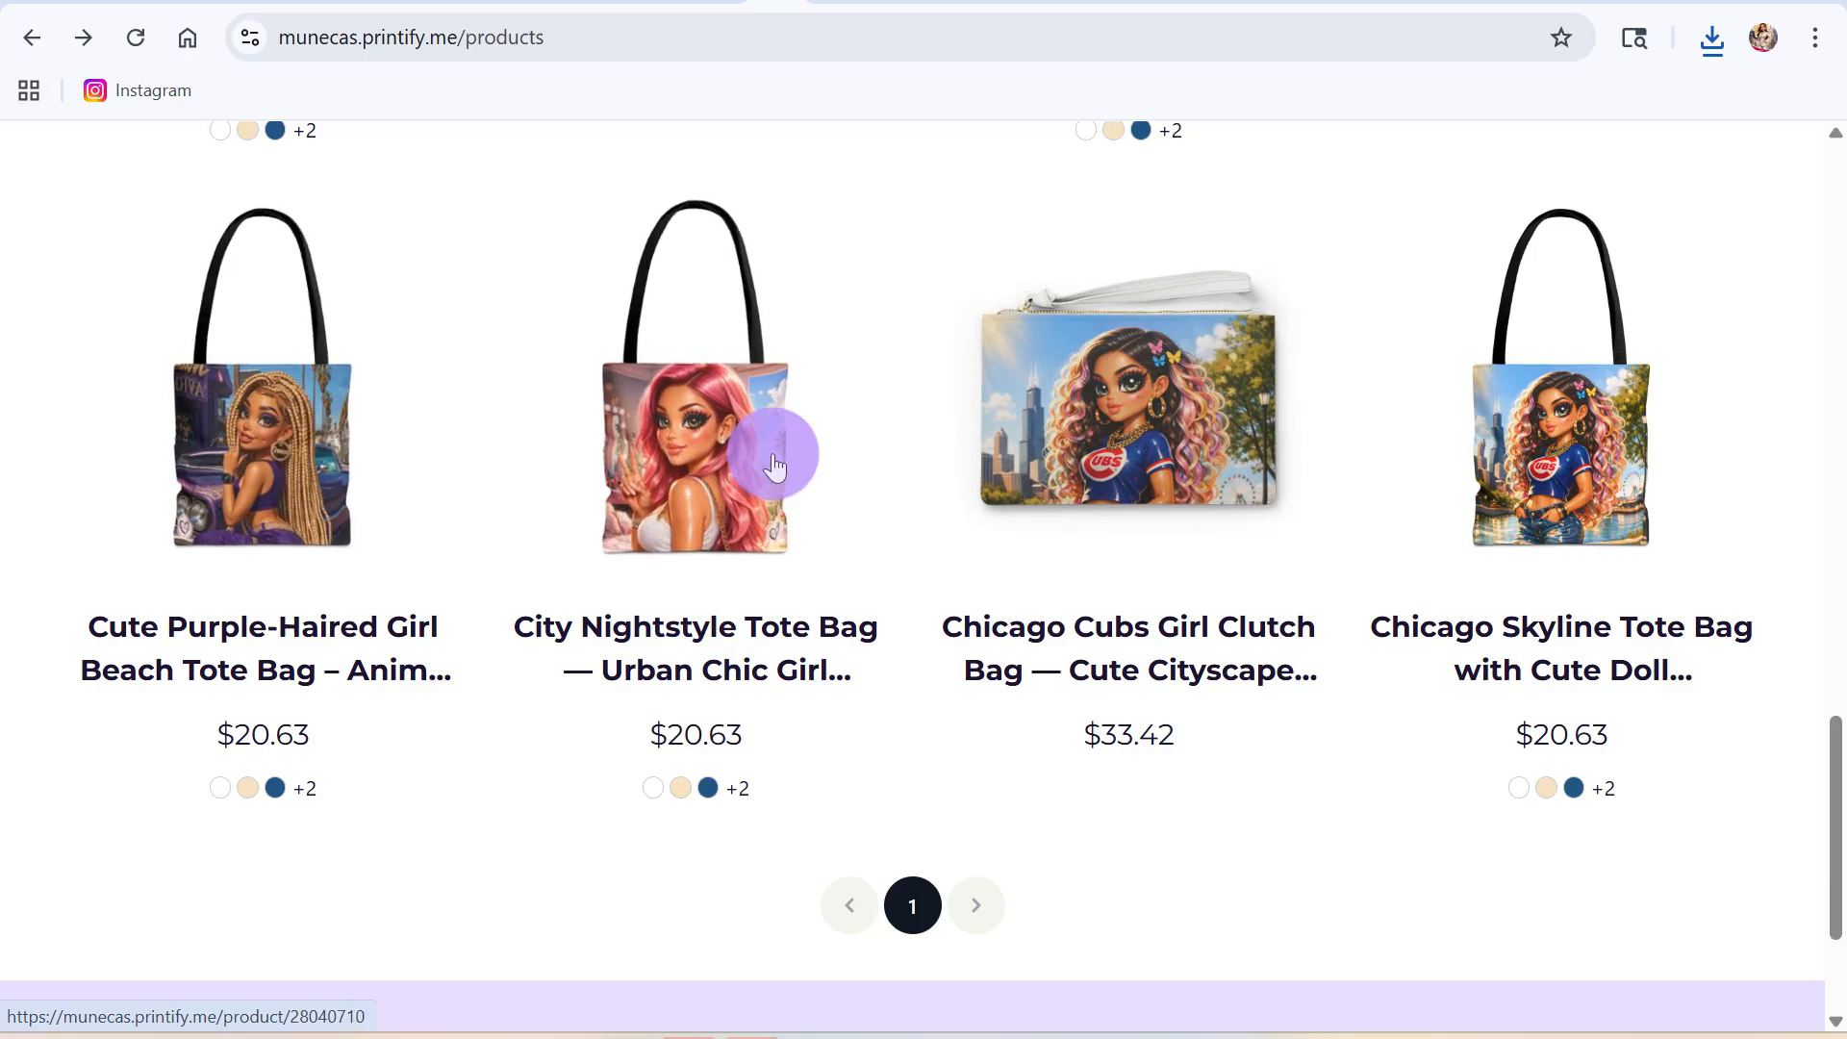
{"action": "scroll", "coordinate": [1087, 467], "scroll_direction": "up", "scroll_amount": 5}
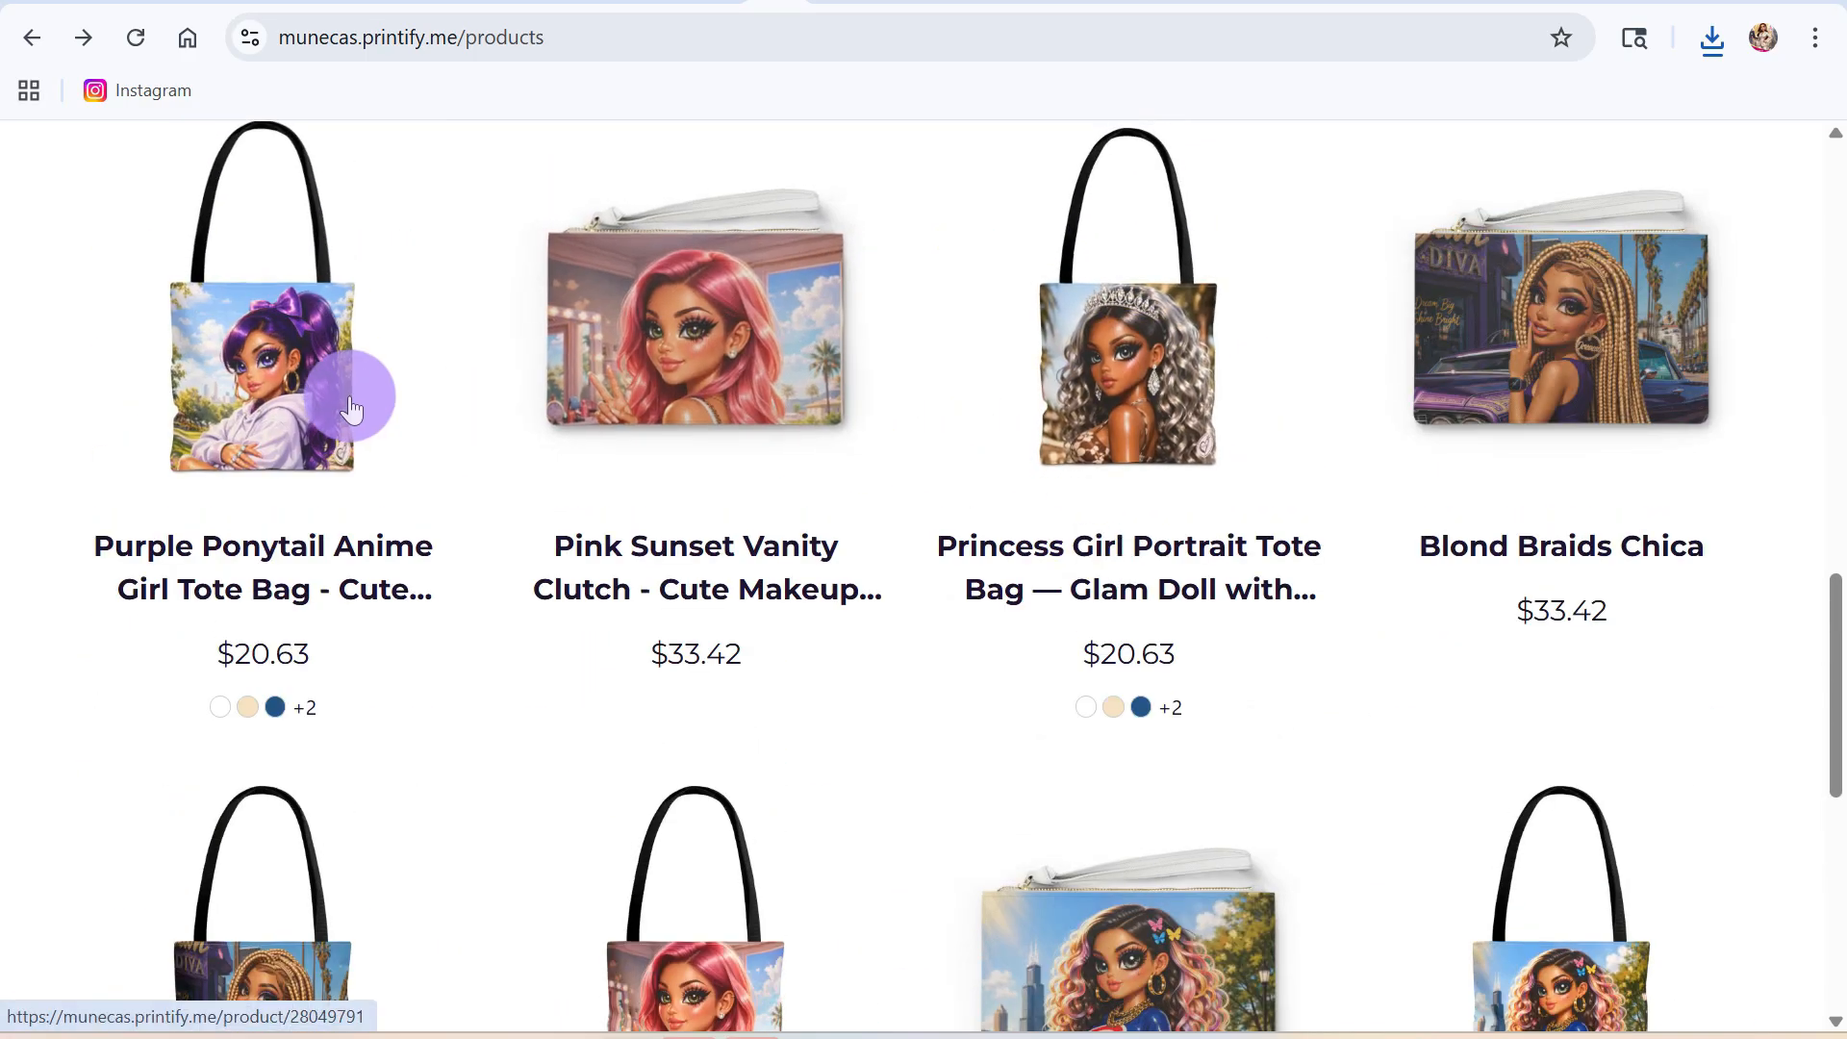
{"action": "scroll", "coordinate": [1043, 635], "scroll_direction": "up", "scroll_amount": 1}
{"action": "scroll", "coordinate": [1047, 637], "scroll_direction": "up", "scroll_amount": 10}
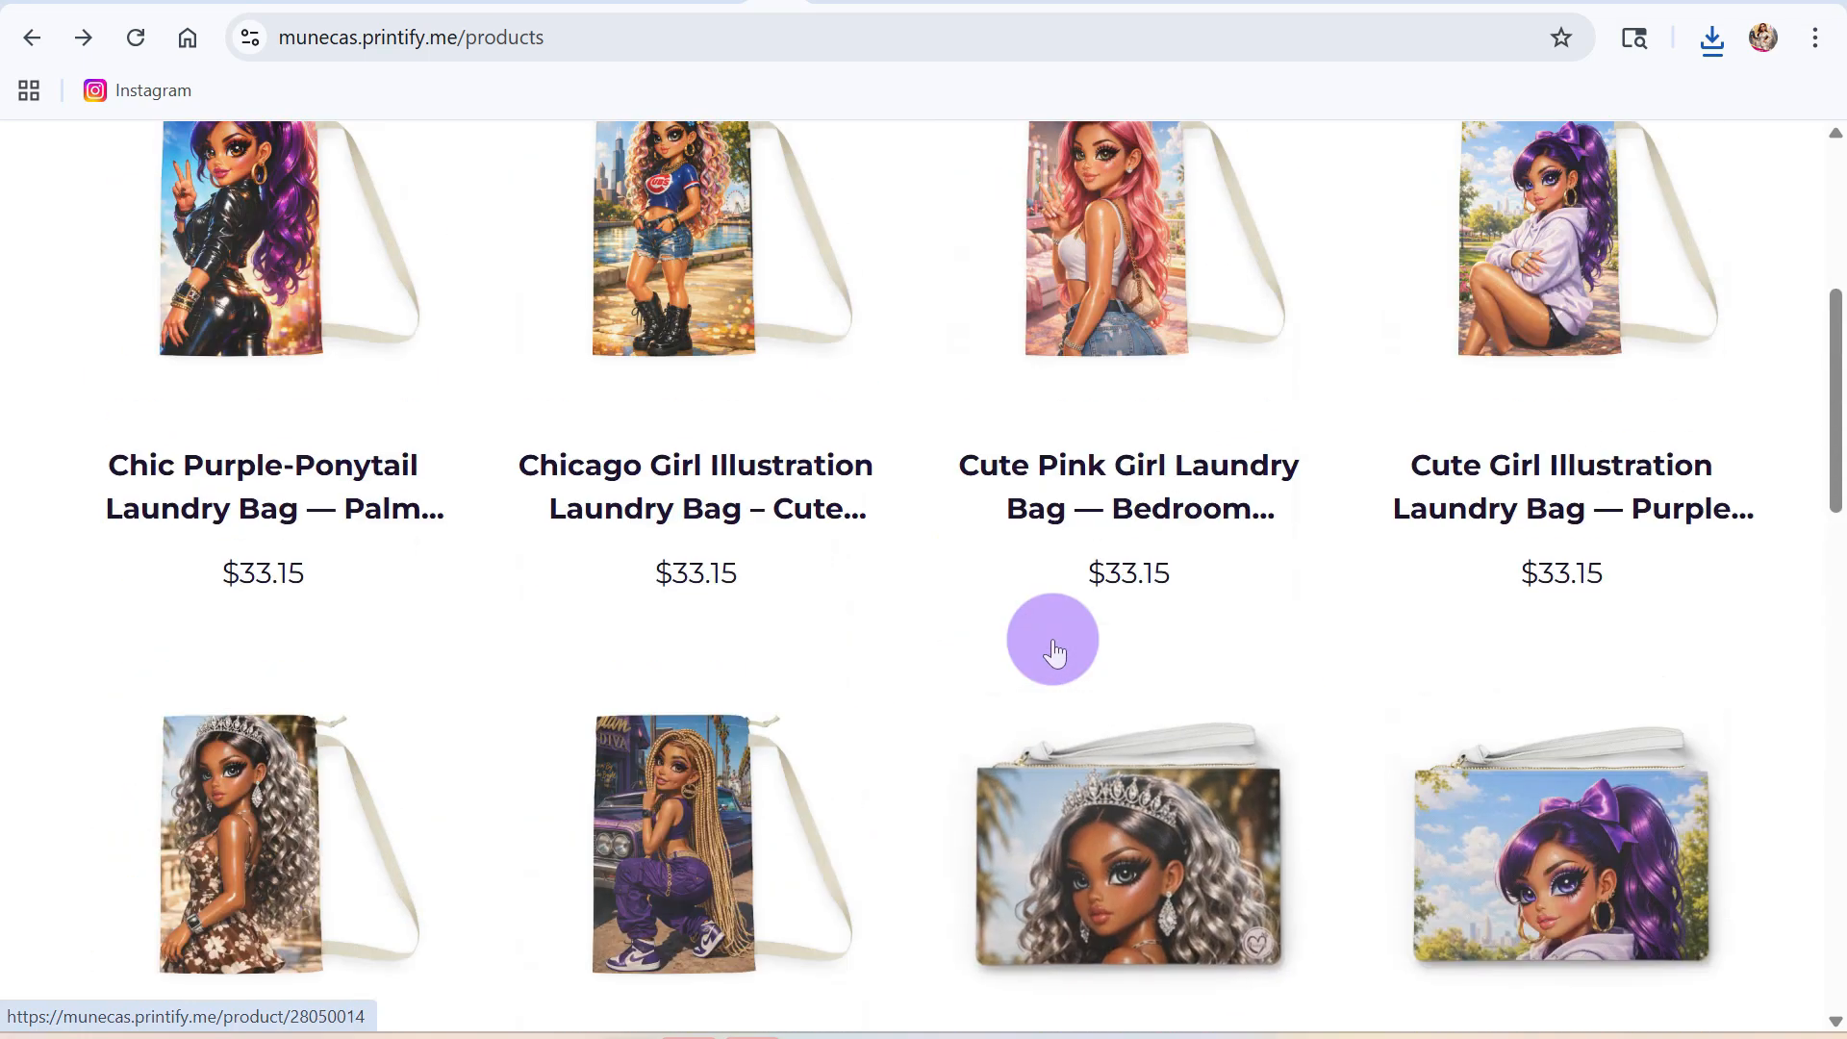
{"action": "scroll", "coordinate": [490, 579], "scroll_direction": "up", "scroll_amount": 4}
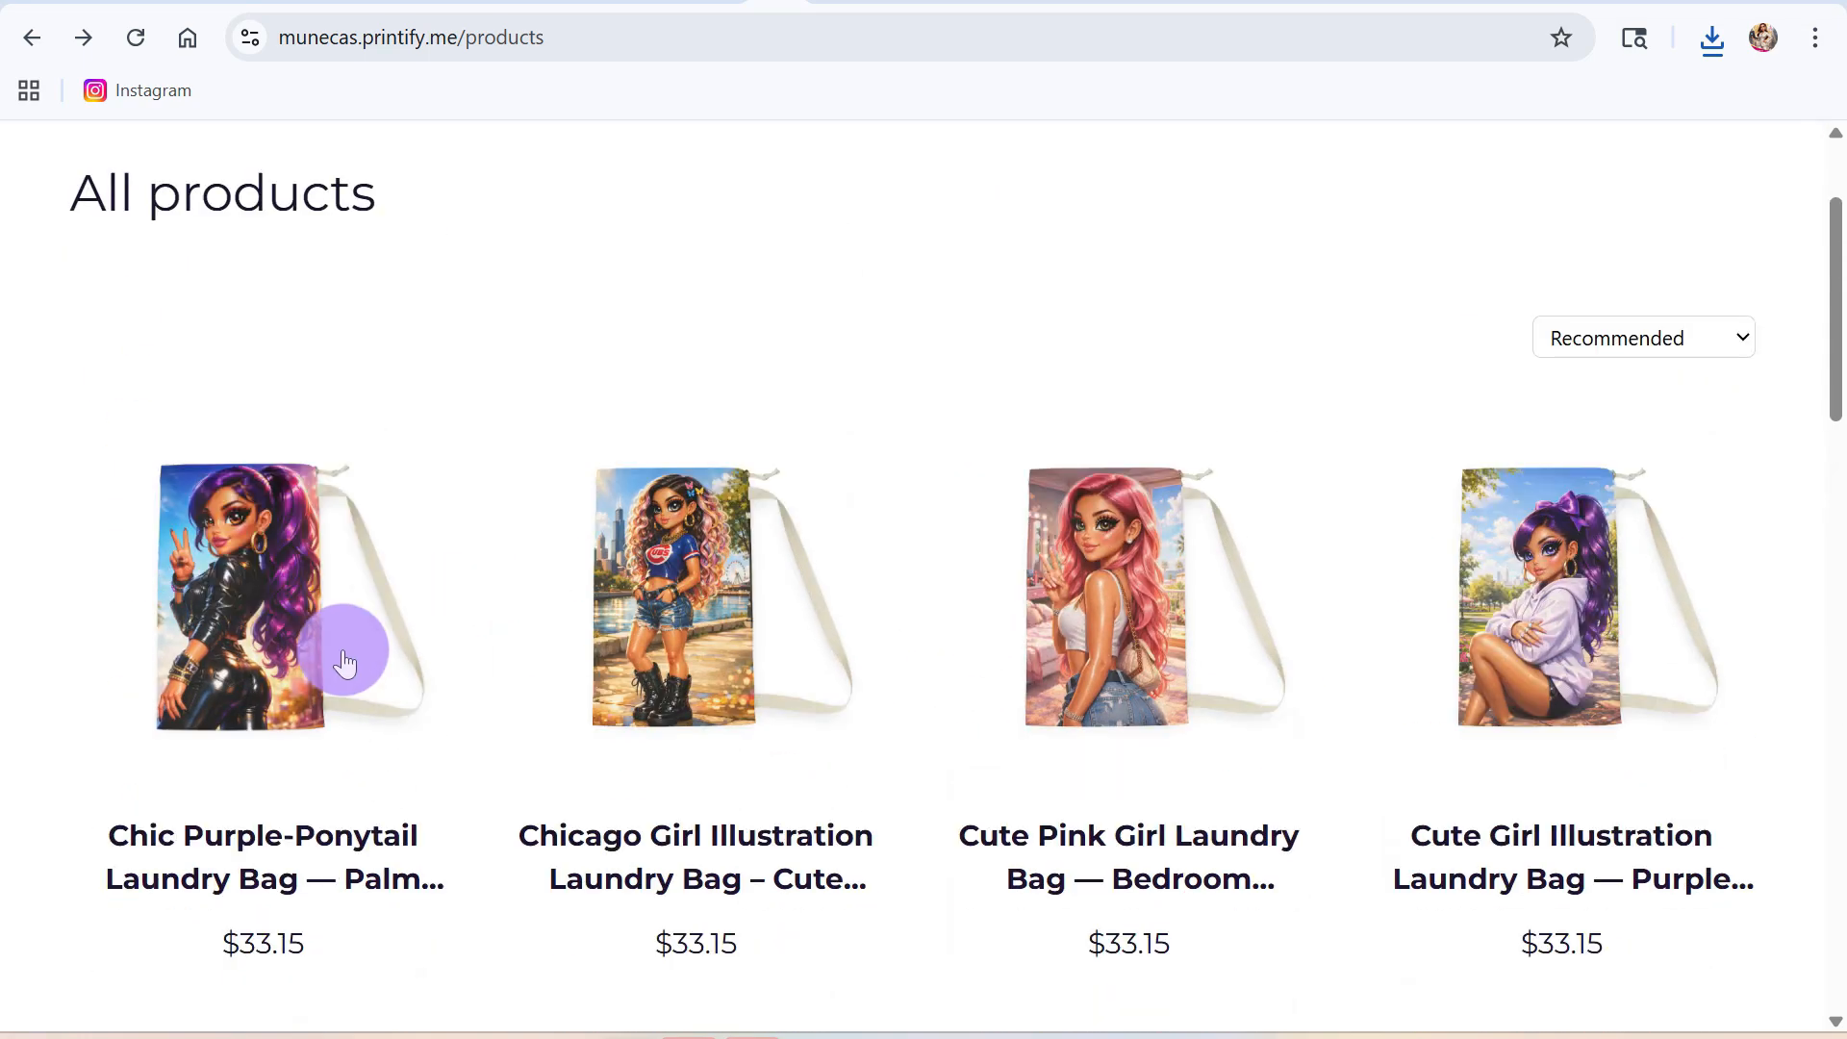
{"action": "scroll", "coordinate": [307, 577], "scroll_direction": "down", "scroll_amount": 2}
{"action": "scroll", "coordinate": [289, 539], "scroll_direction": "down", "scroll_amount": 6}
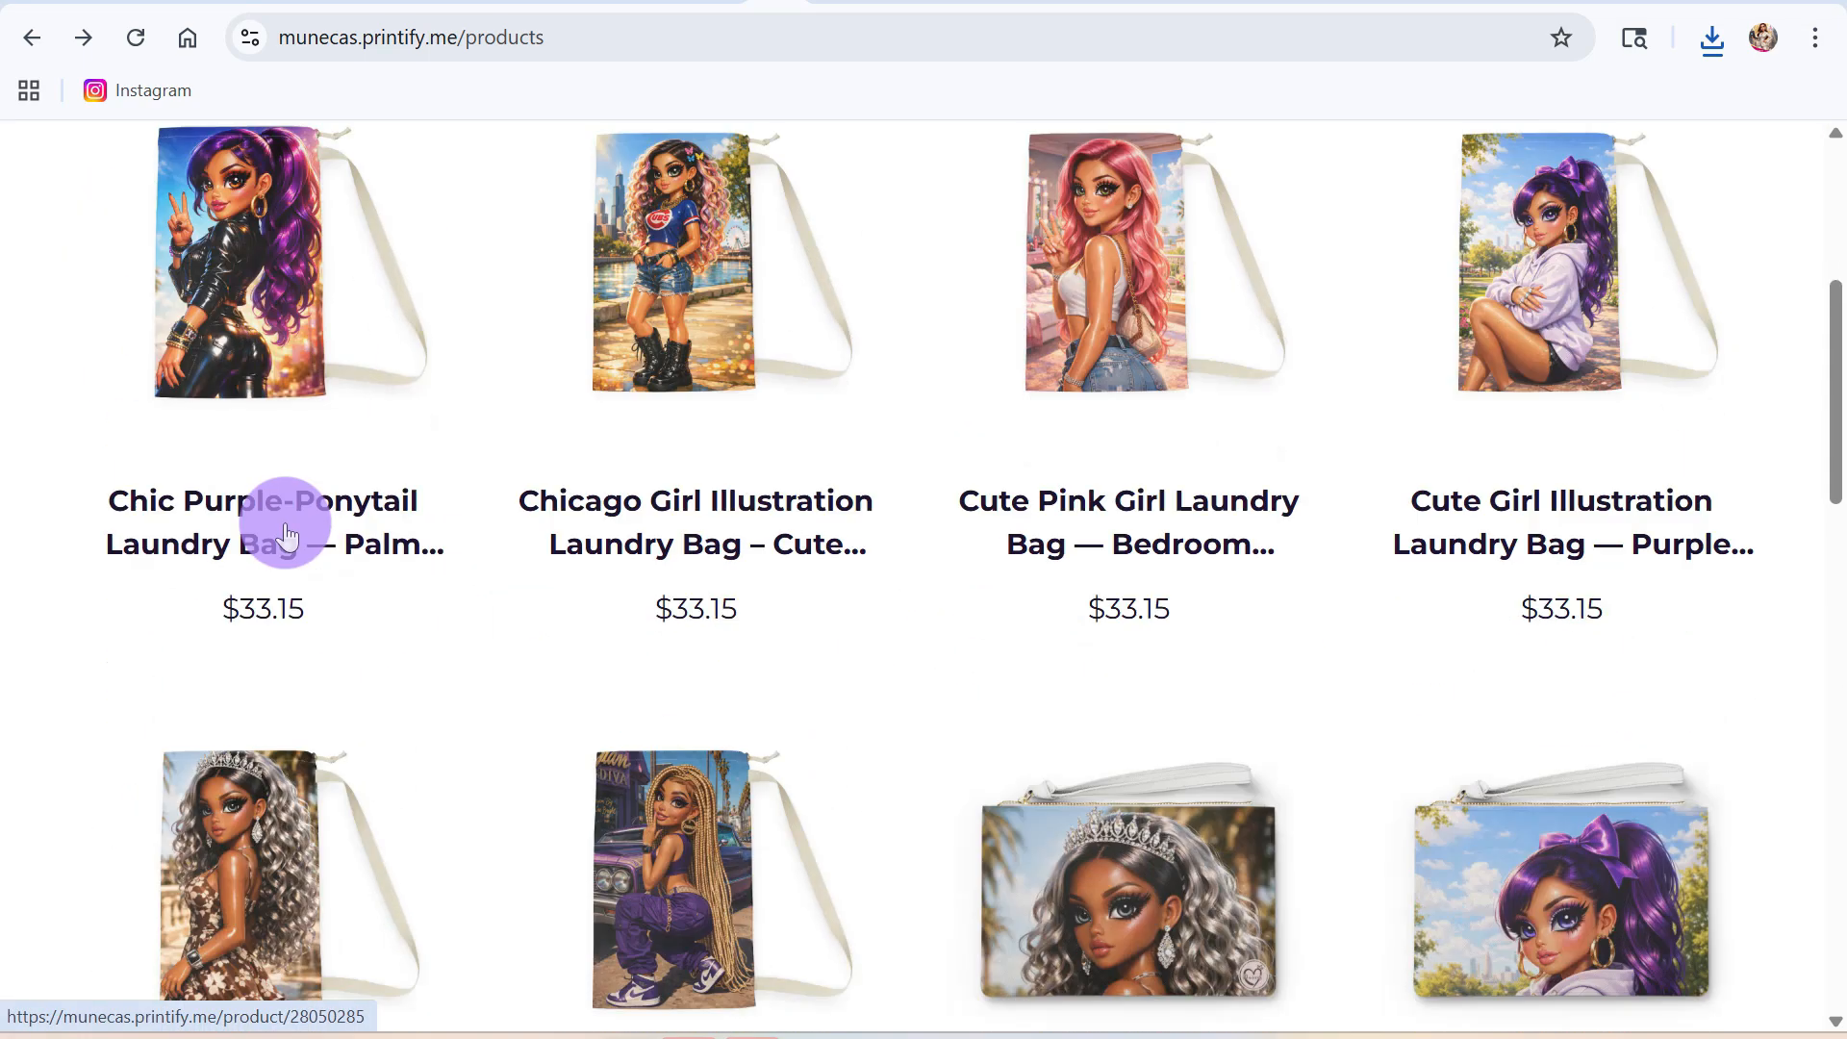
{"action": "scroll", "coordinate": [673, 596], "scroll_direction": "down", "scroll_amount": 5}
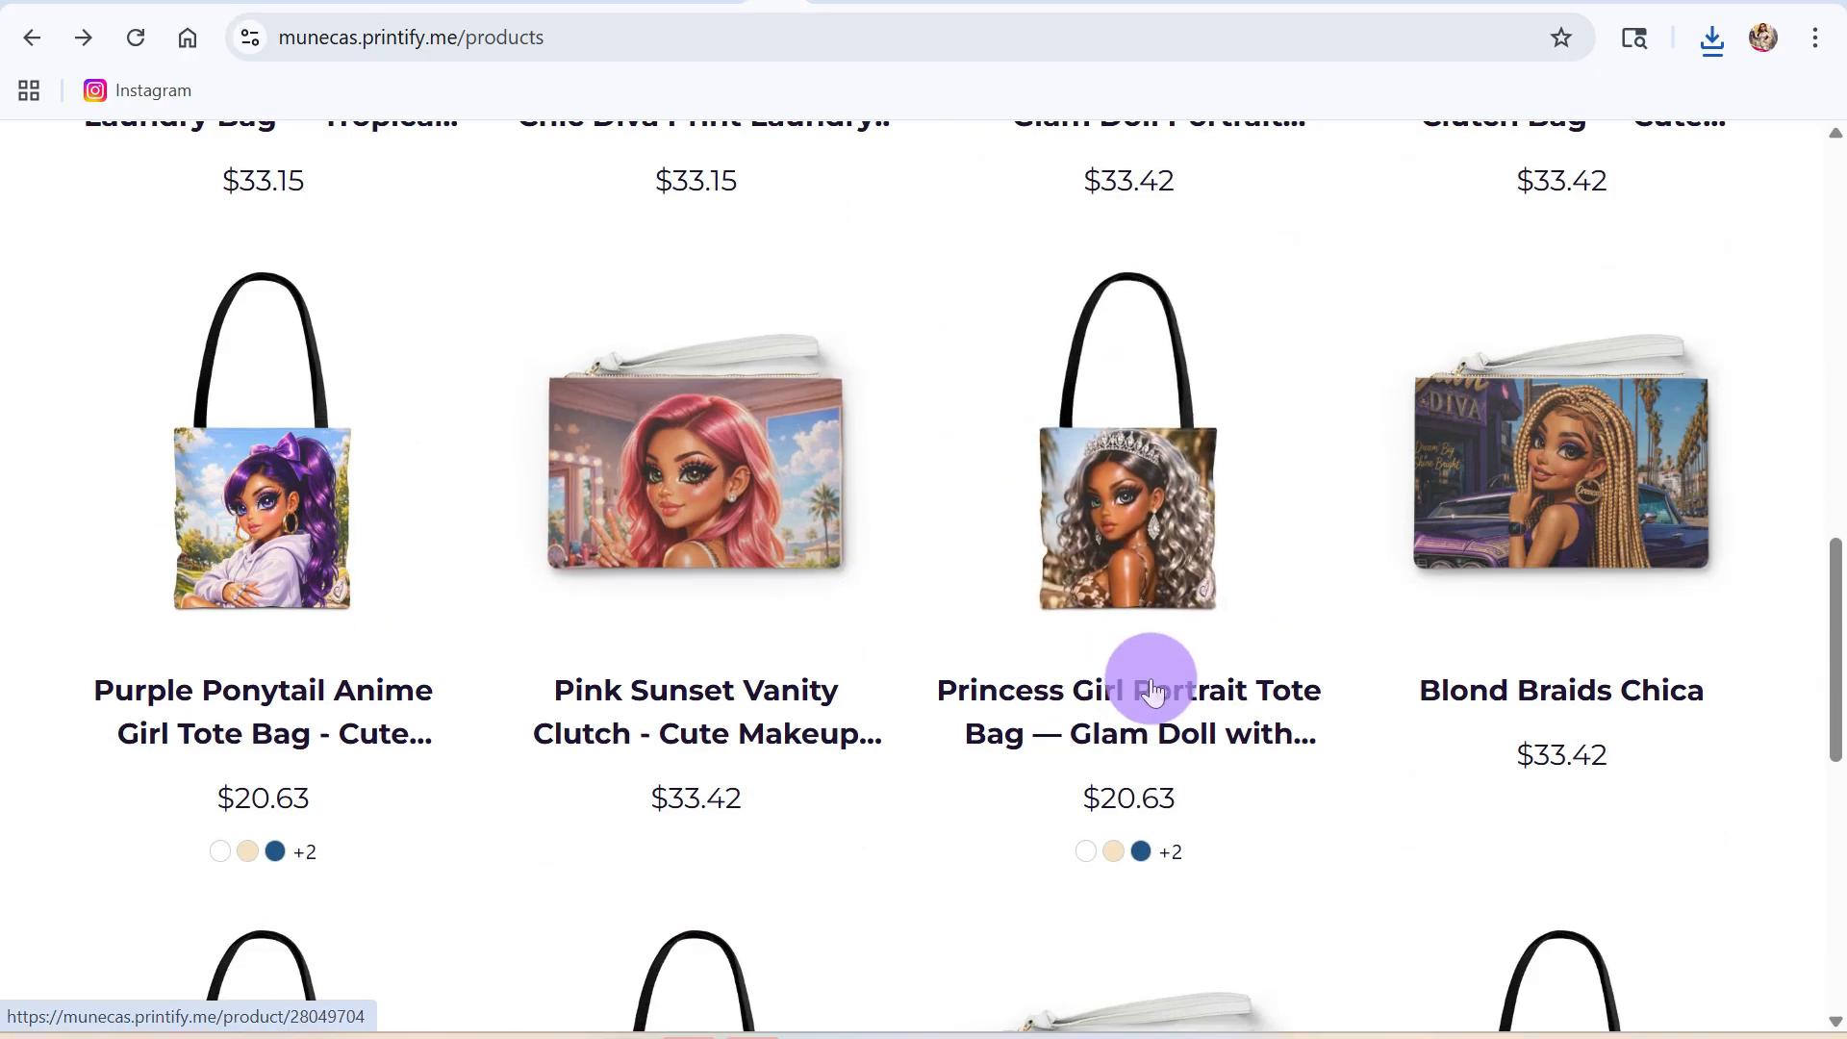
{"action": "scroll", "coordinate": [1152, 693], "scroll_direction": "down", "scroll_amount": 4}
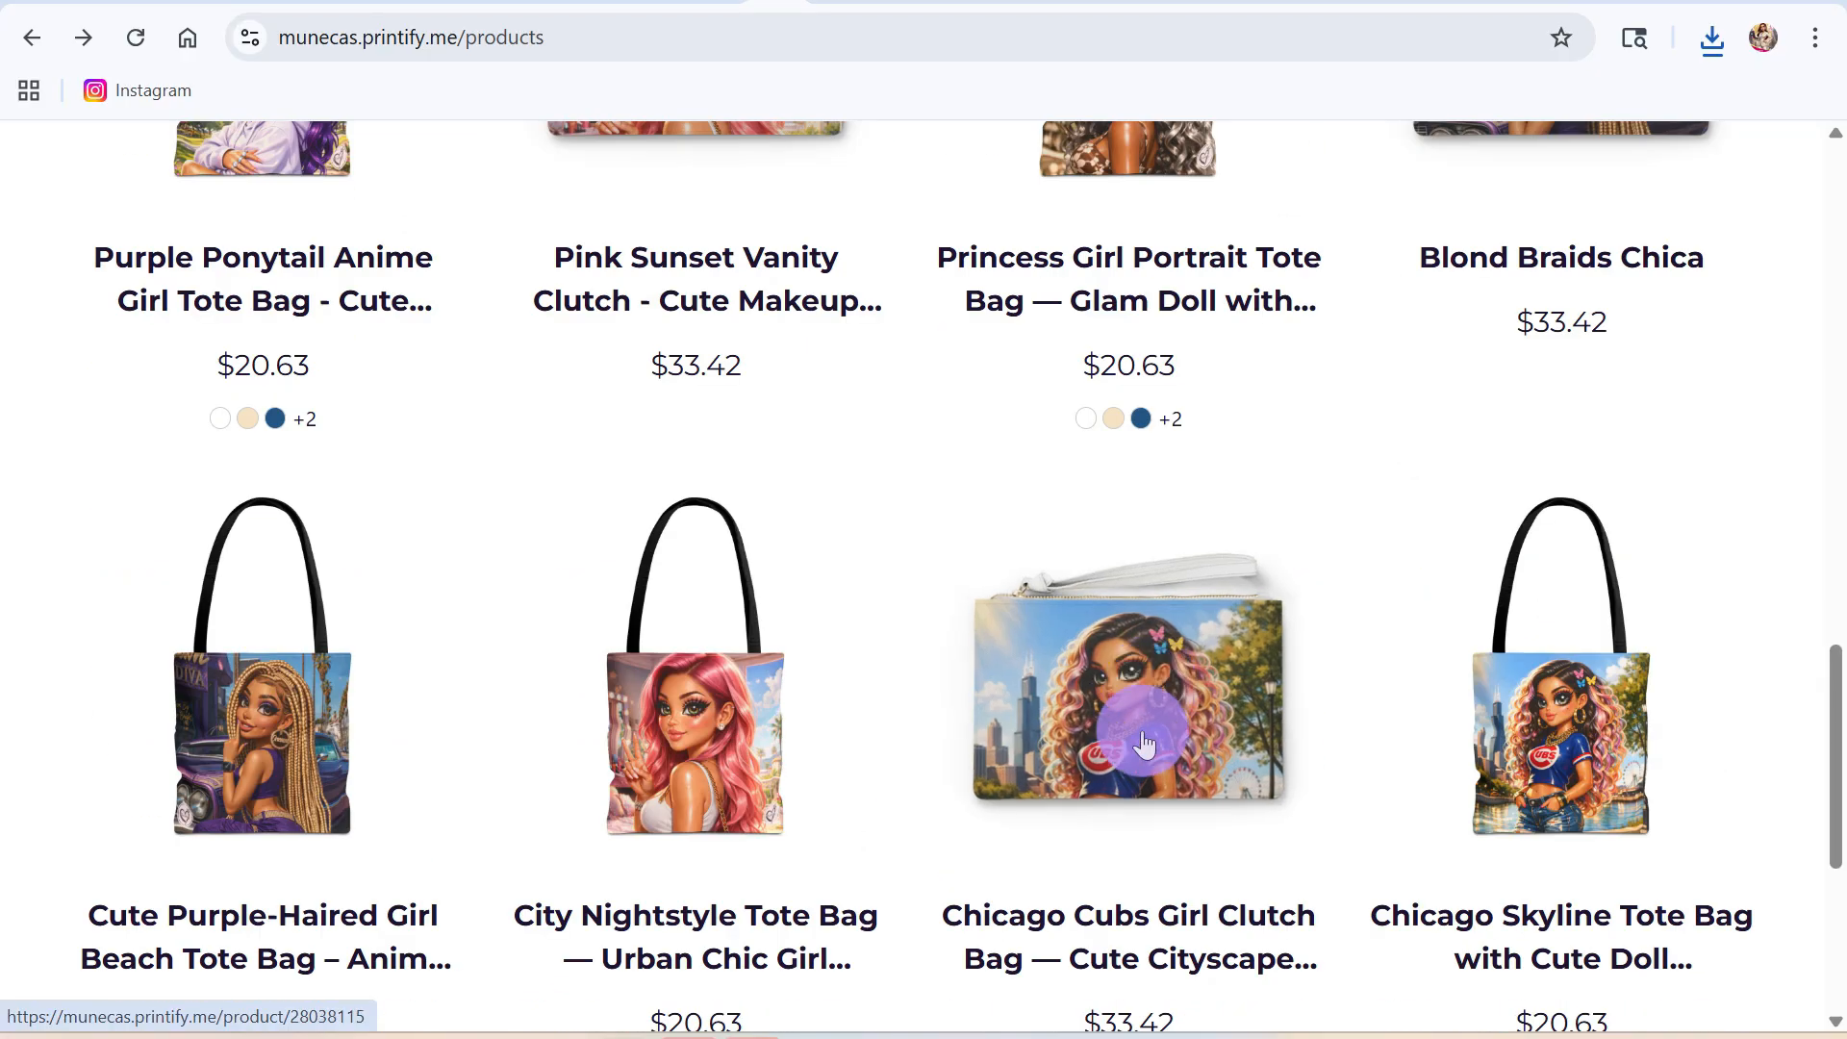
{"action": "scroll", "coordinate": [1138, 740], "scroll_direction": "up", "scroll_amount": 15}
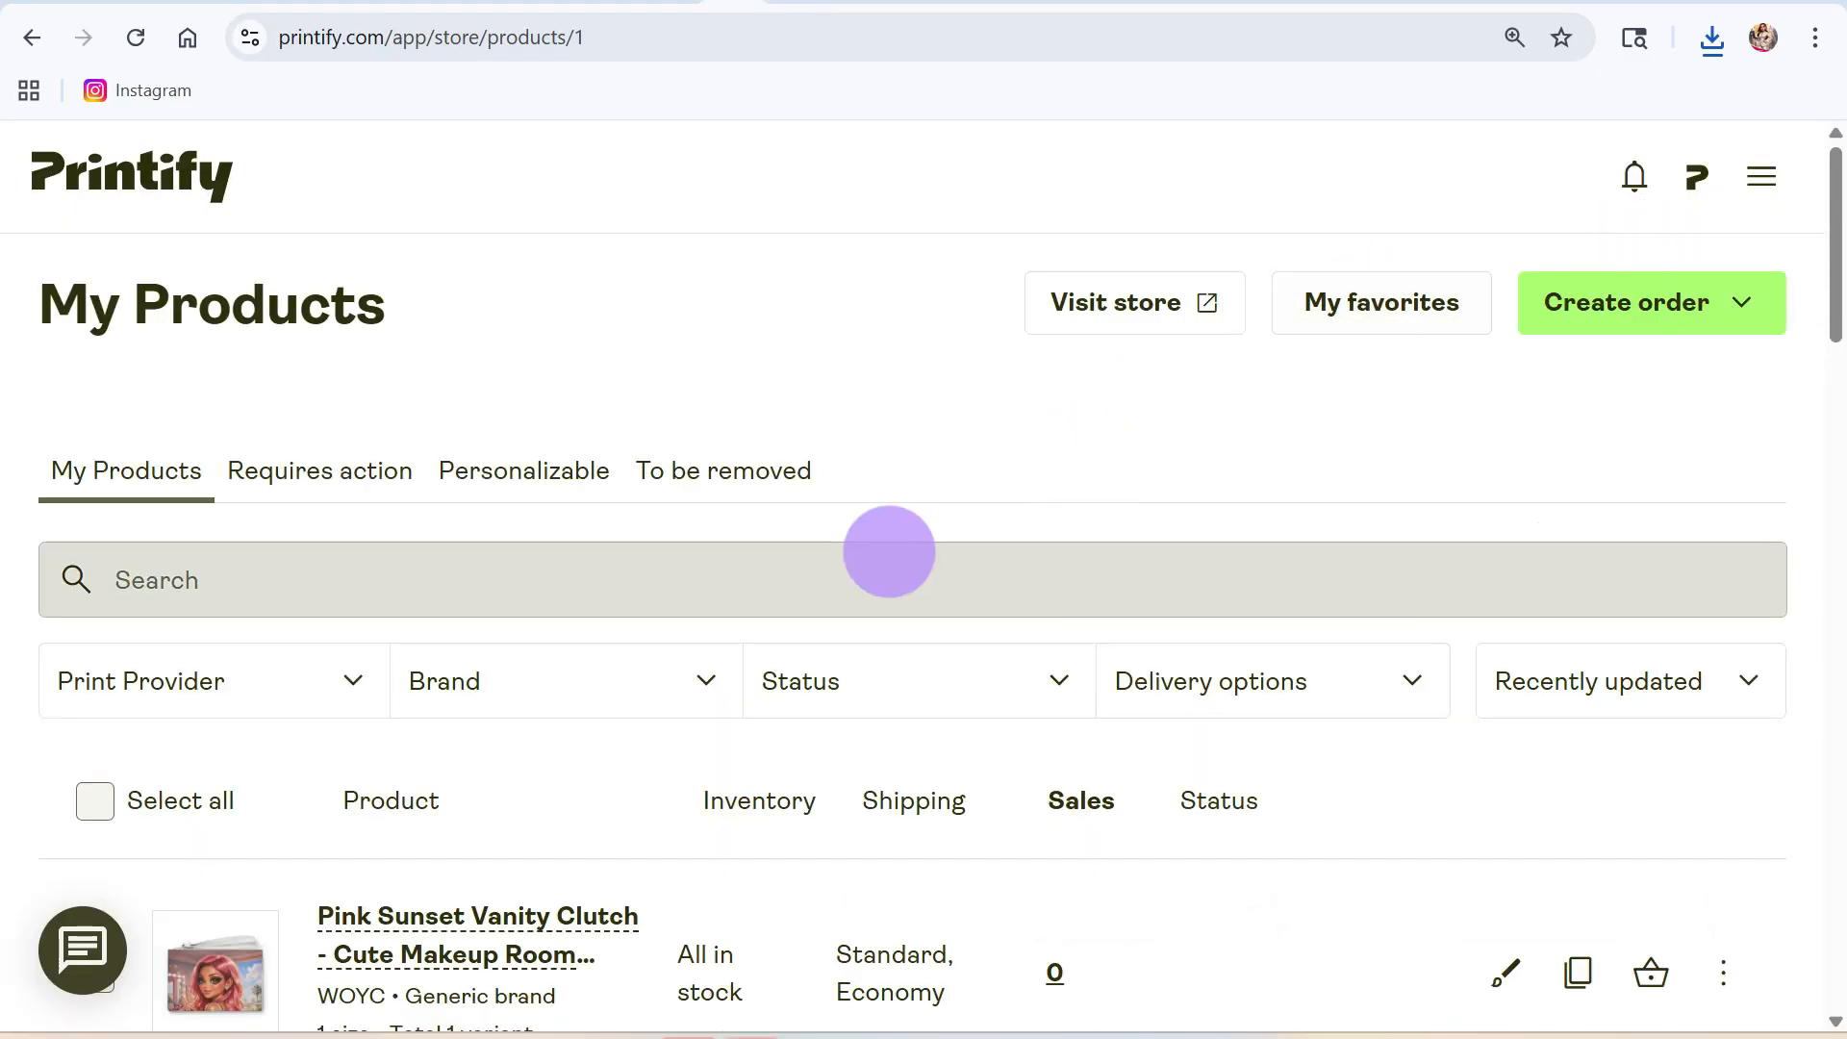
- Review the existing clutch and tote bag designs in My Products and return to the start of the list
{"action": "scroll", "coordinate": [885, 555], "scroll_direction": "down", "scroll_amount": 3}
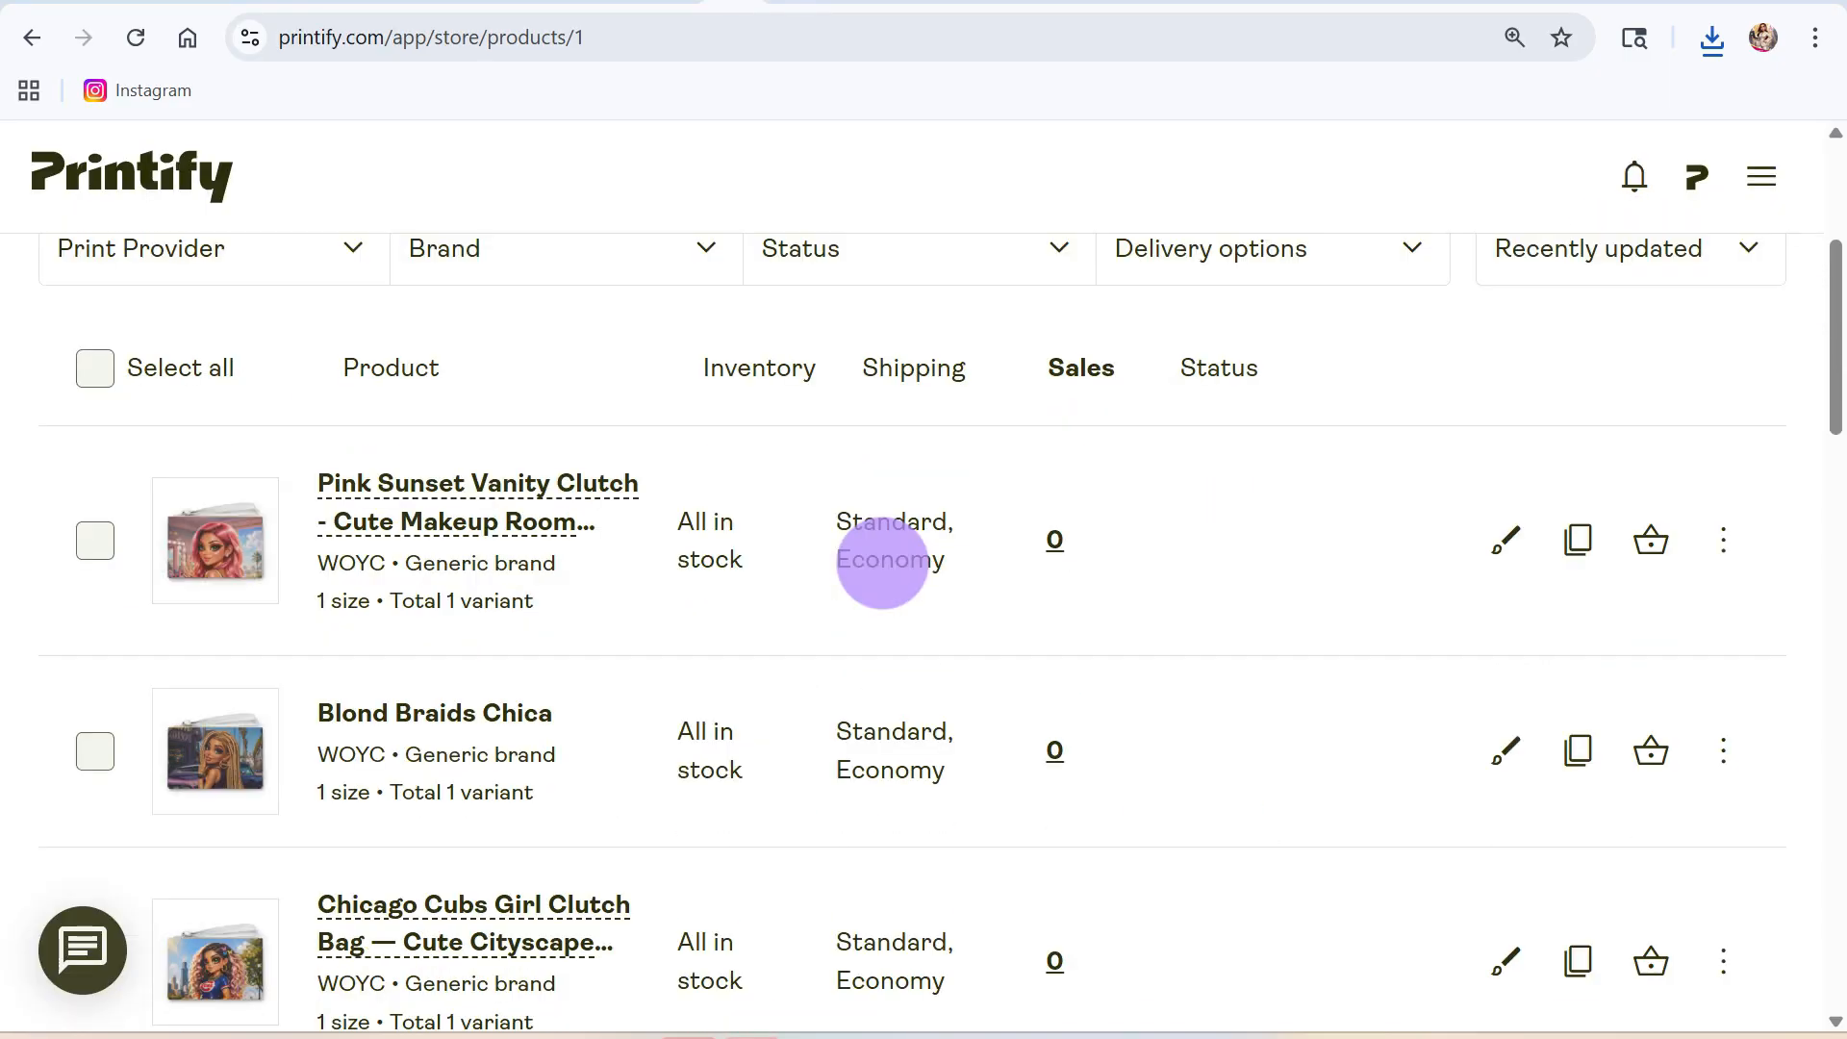
{"action": "scroll", "coordinate": [883, 578], "scroll_direction": "down", "scroll_amount": 15}
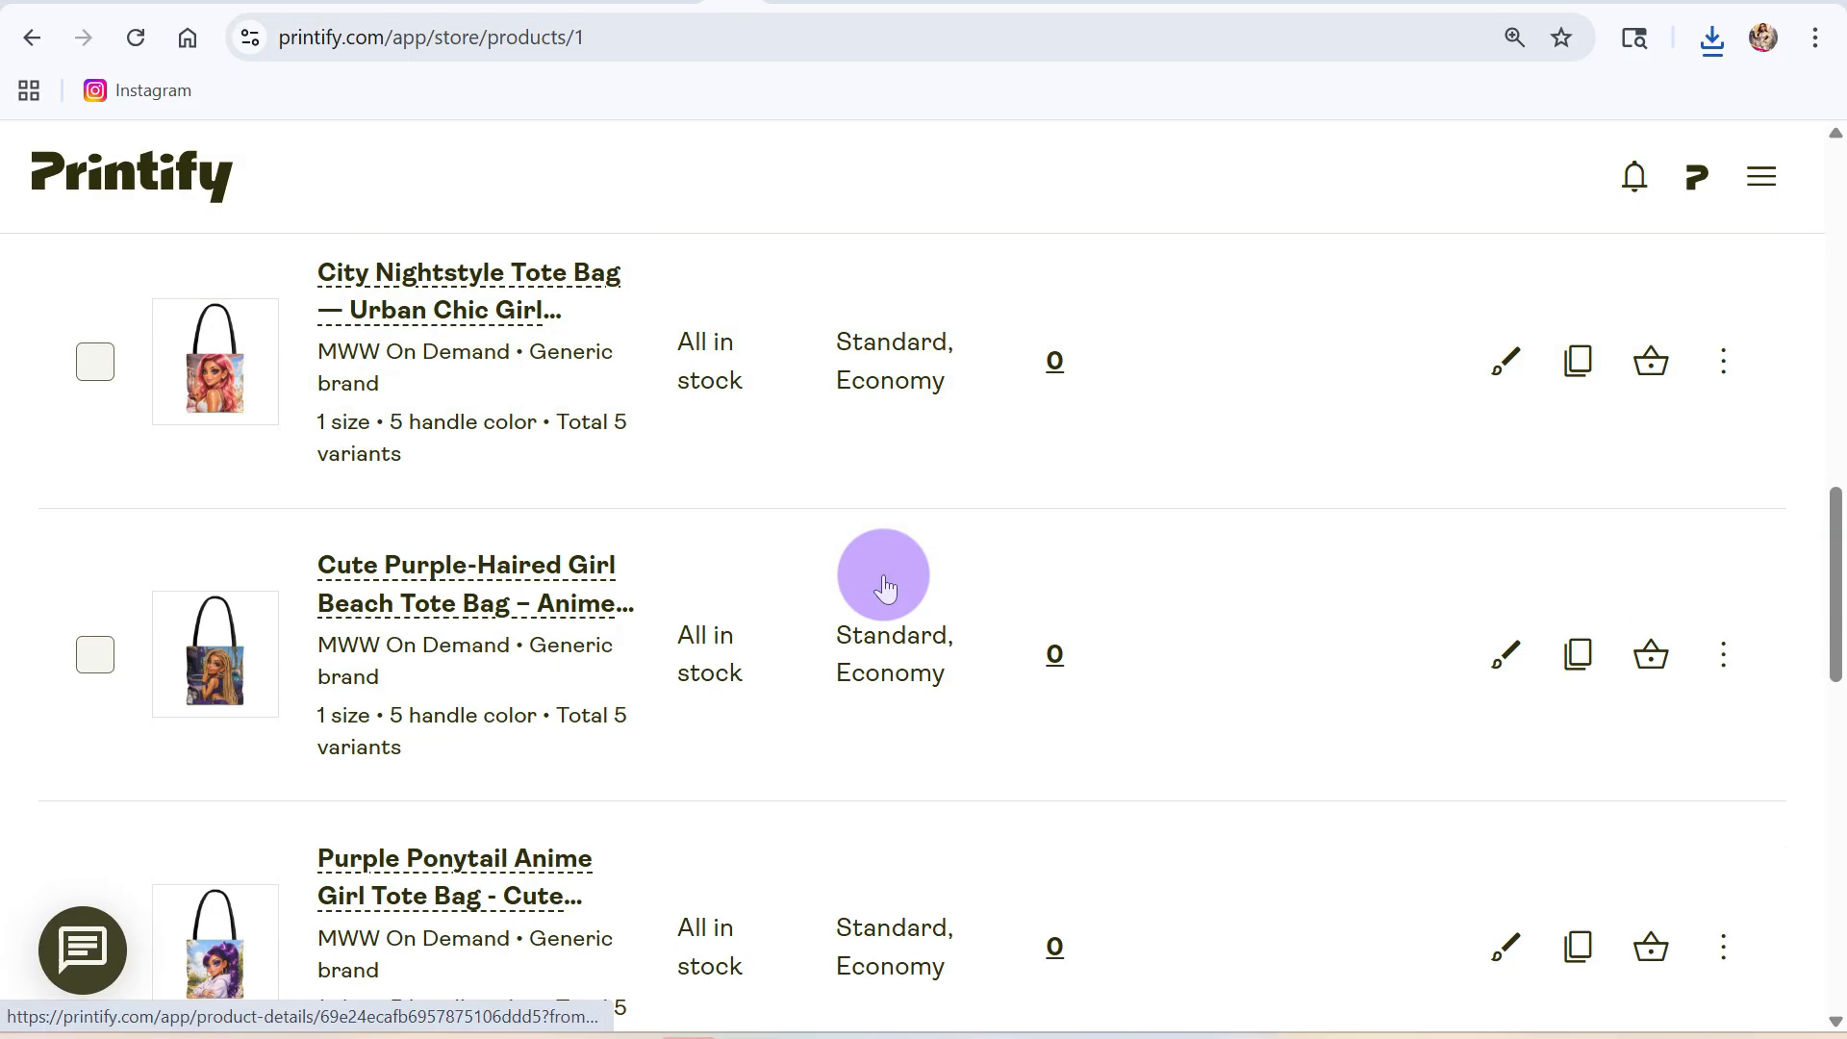
{"action": "scroll", "coordinate": [885, 587], "scroll_direction": "down", "scroll_amount": 5}
{"action": "scroll", "coordinate": [890, 584], "scroll_direction": "up", "scroll_amount": 10}
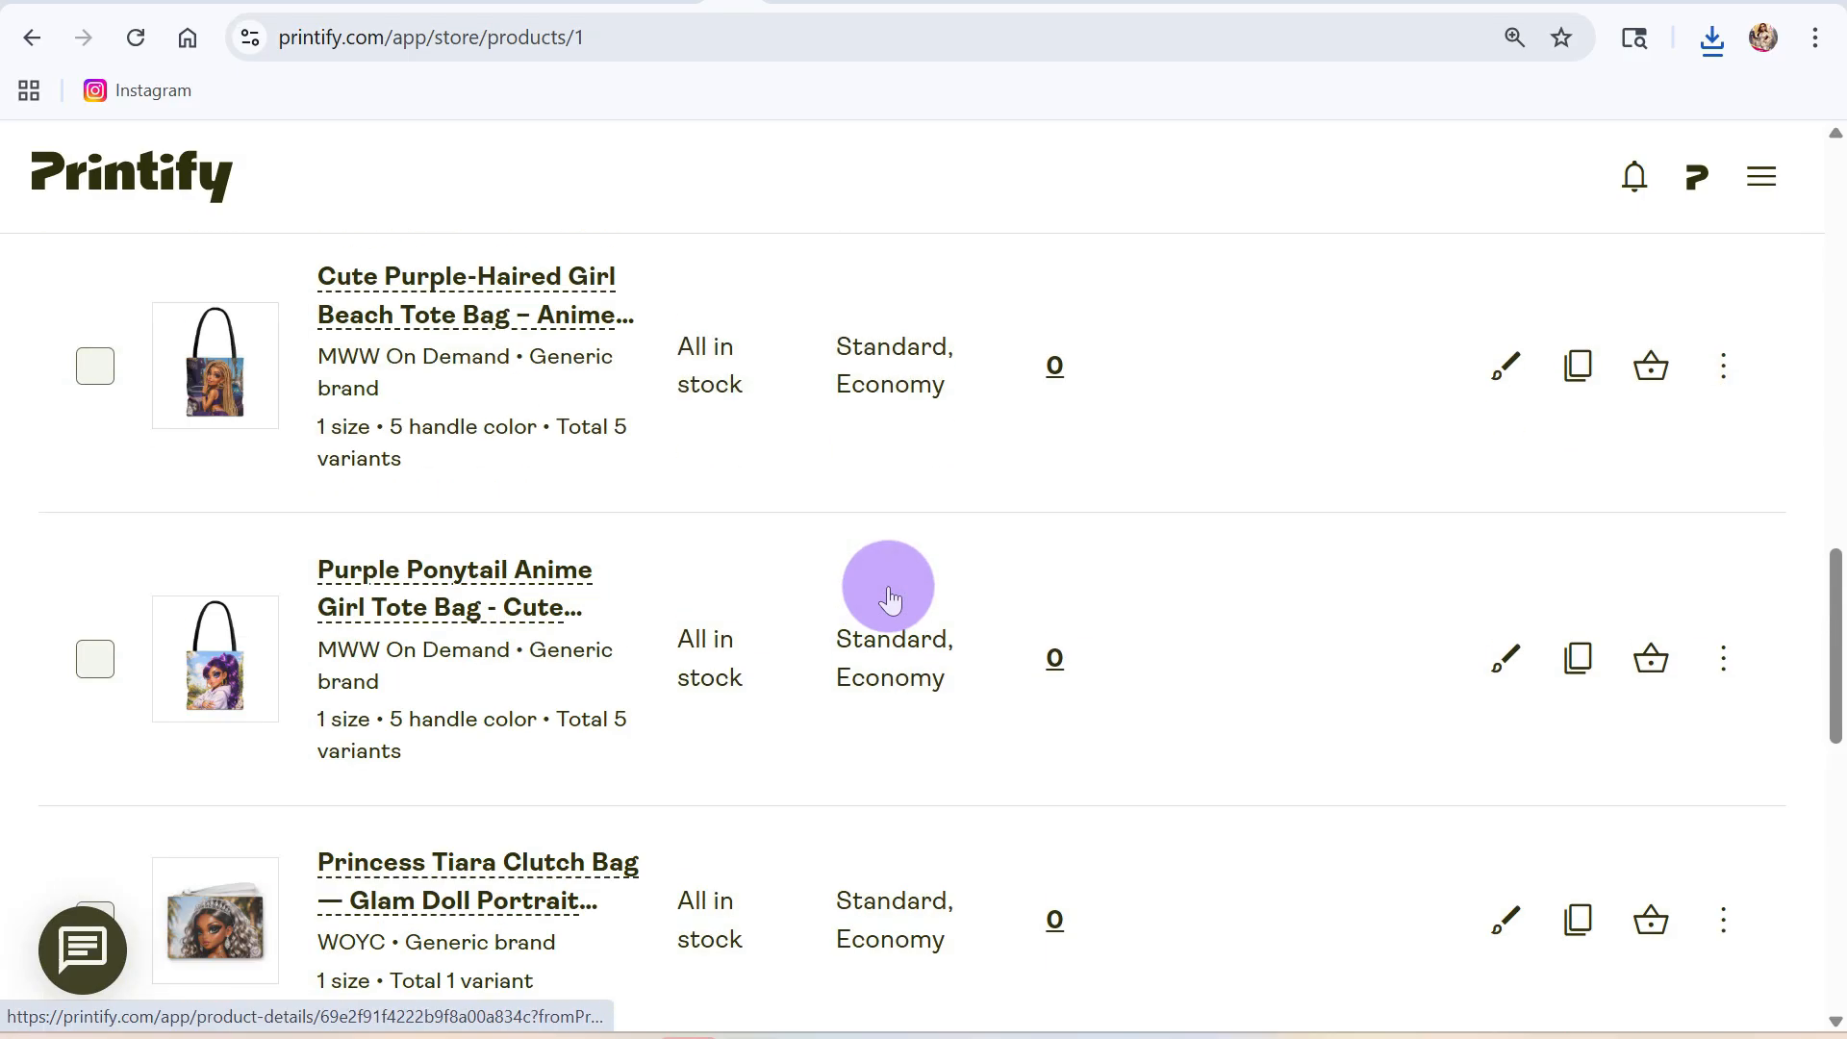
{"action": "scroll", "coordinate": [897, 584], "scroll_direction": "up", "scroll_amount": 7}
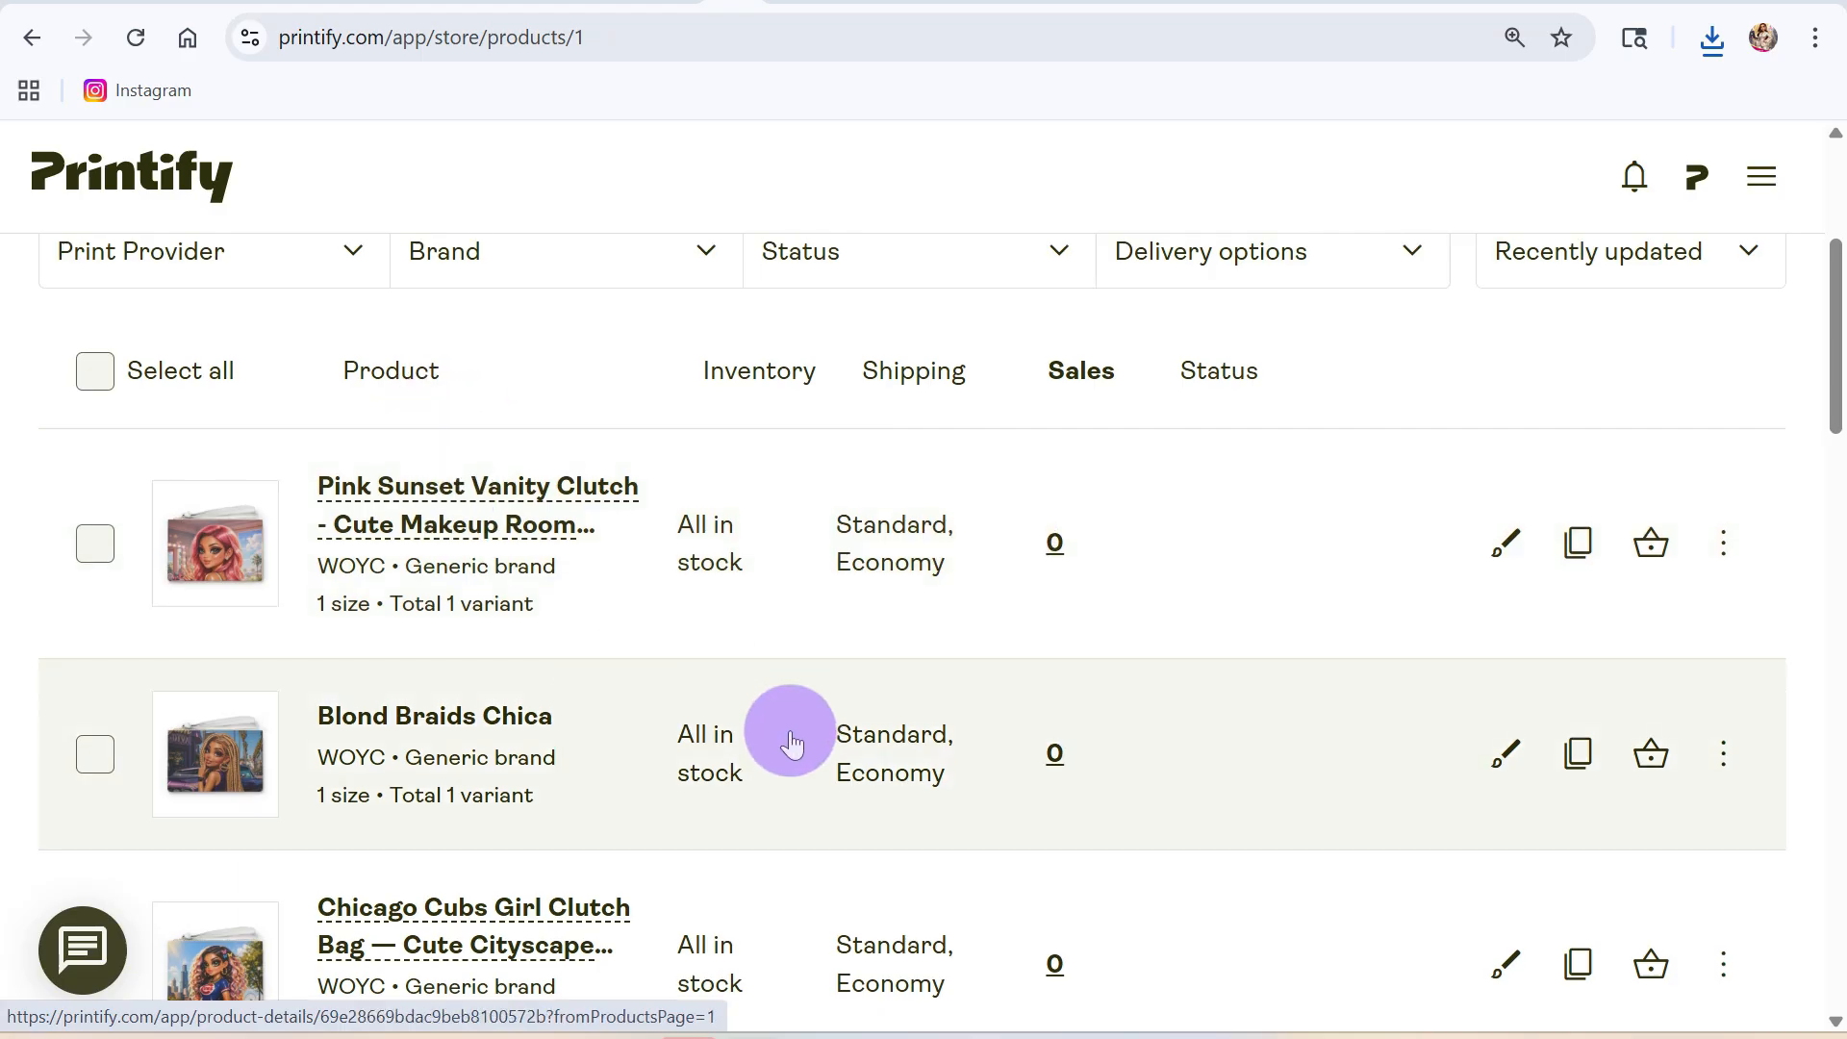
{"action": "scroll", "coordinate": [783, 726], "scroll_direction": "up", "scroll_amount": 5}
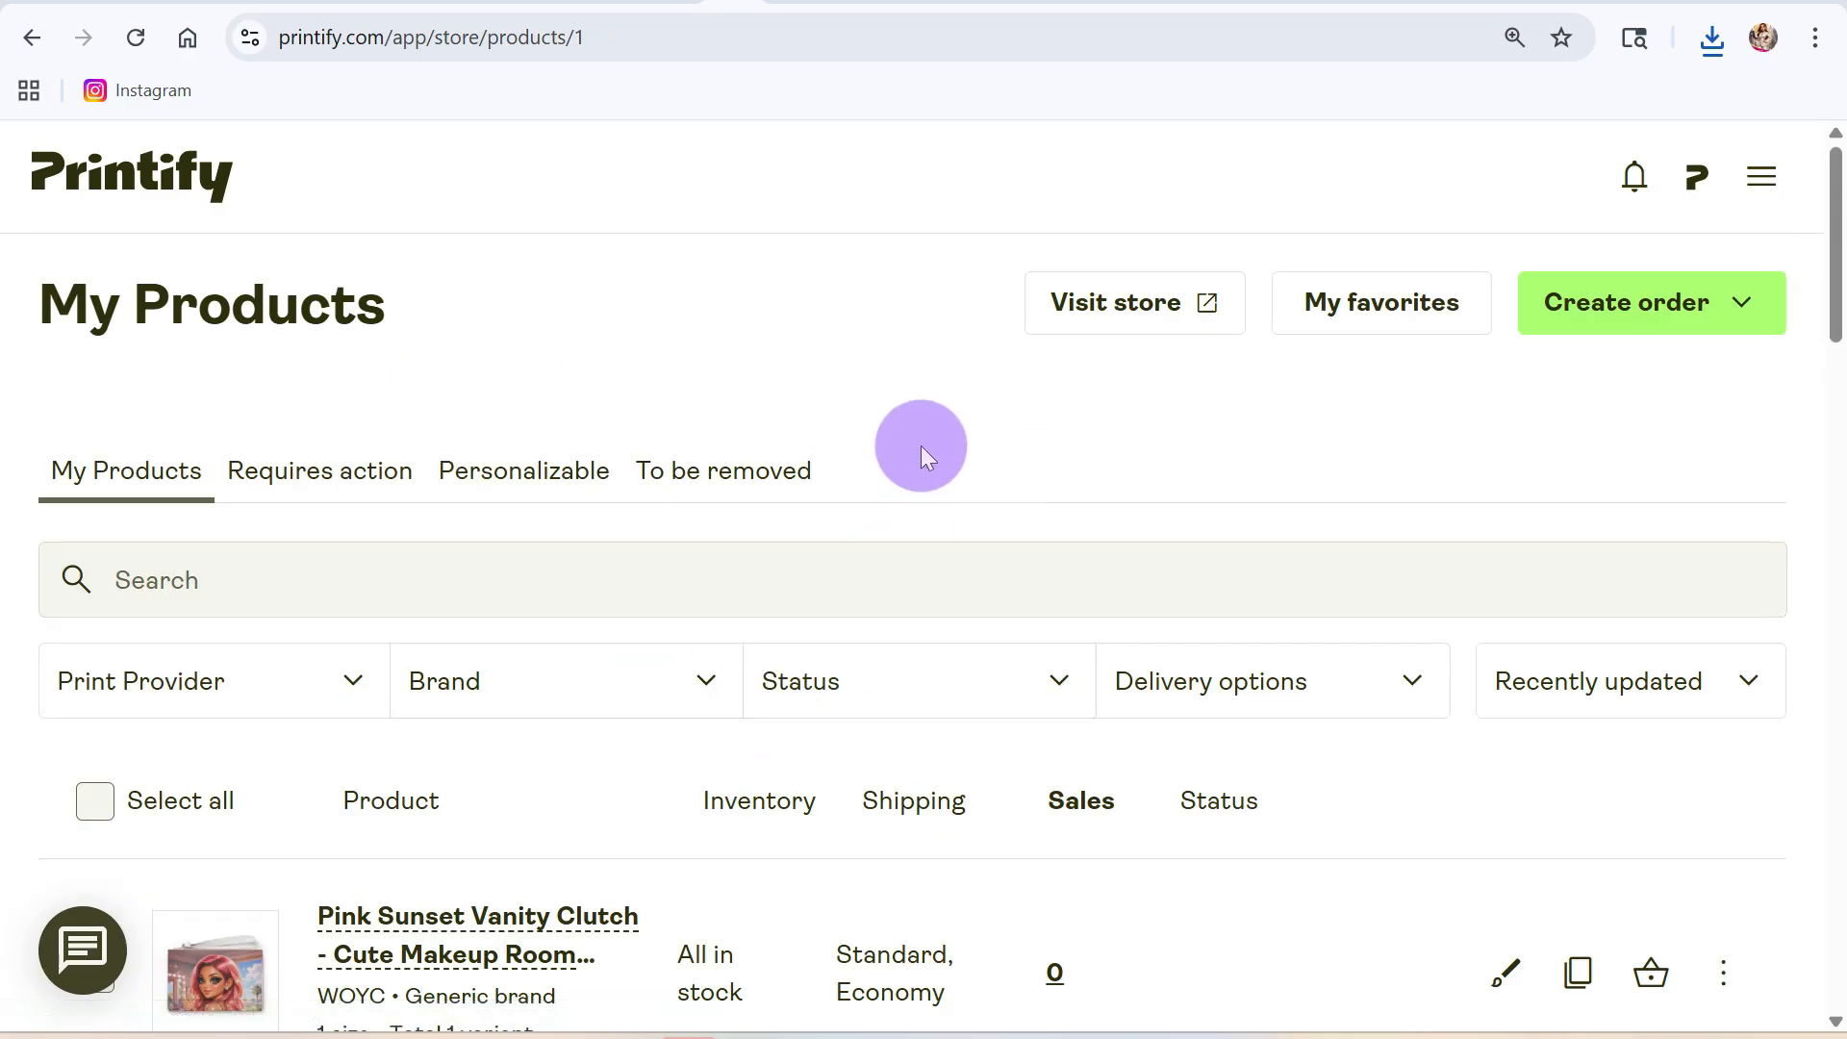
{"action": "left_click", "coordinate": [1674, 309]}
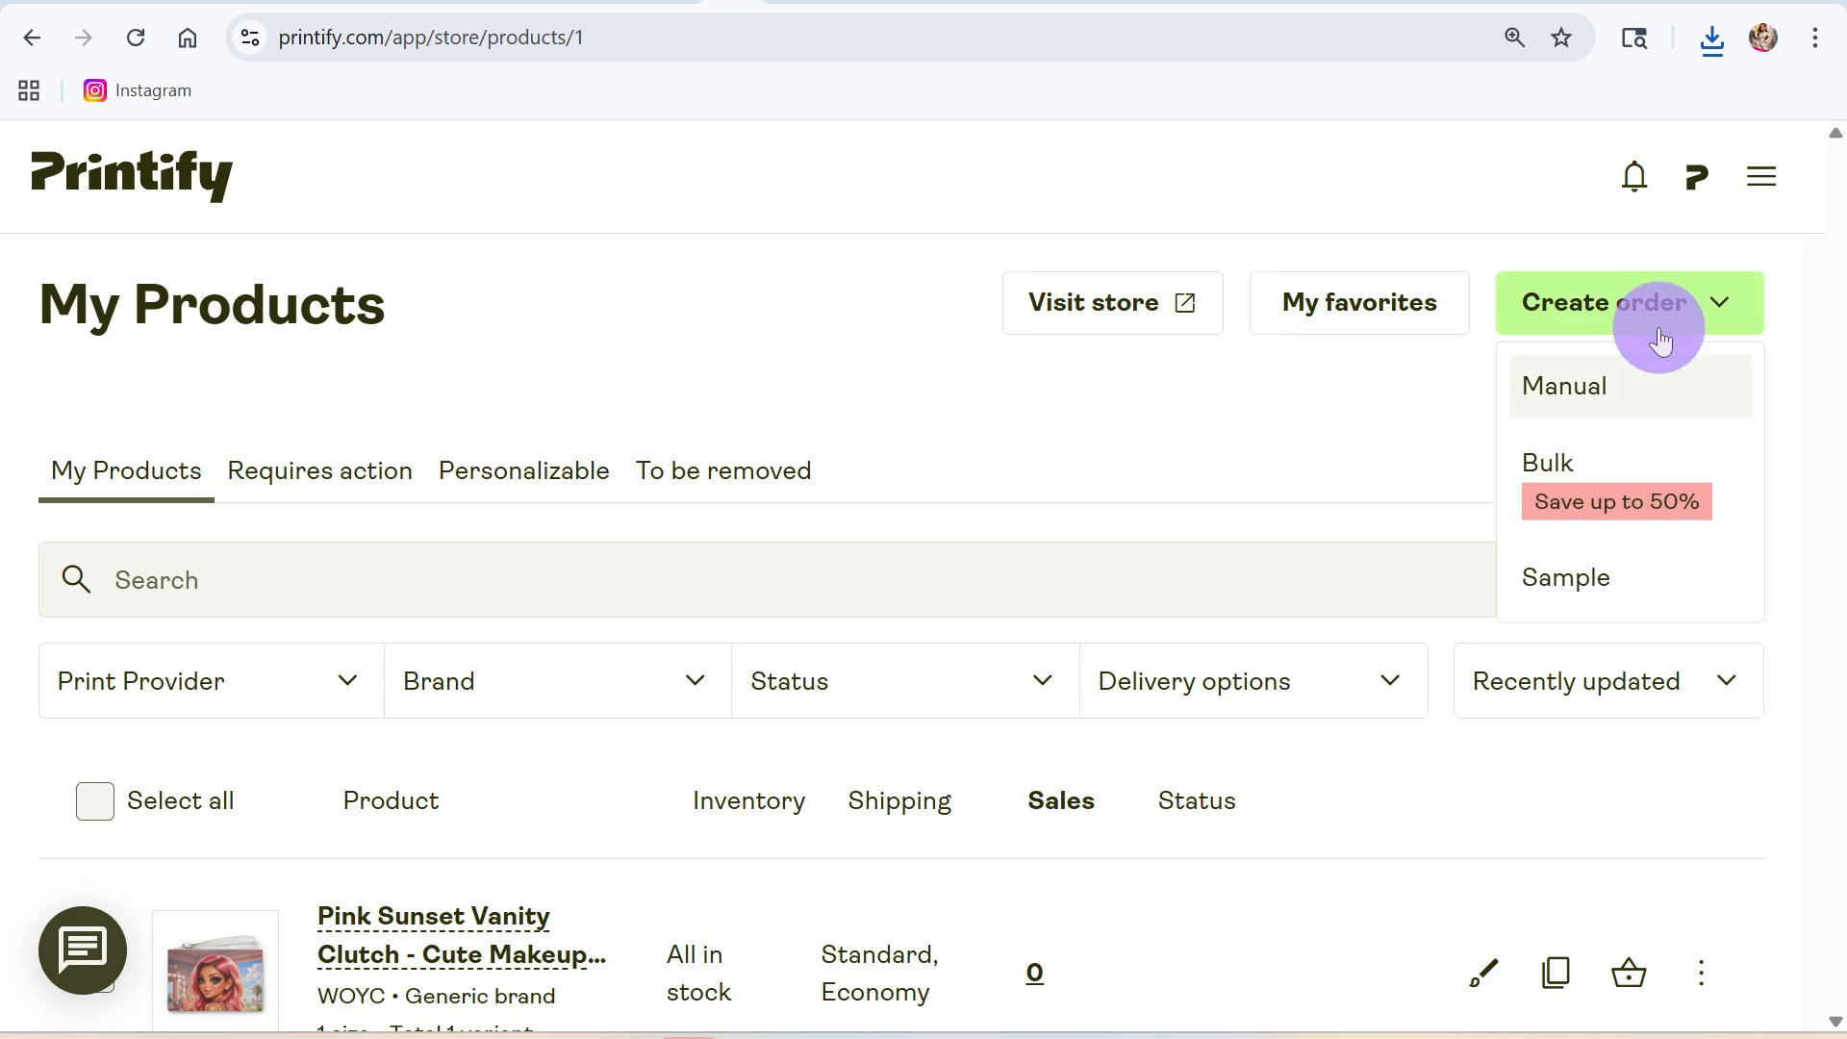
{"action": "left_click", "coordinate": [1576, 385]}
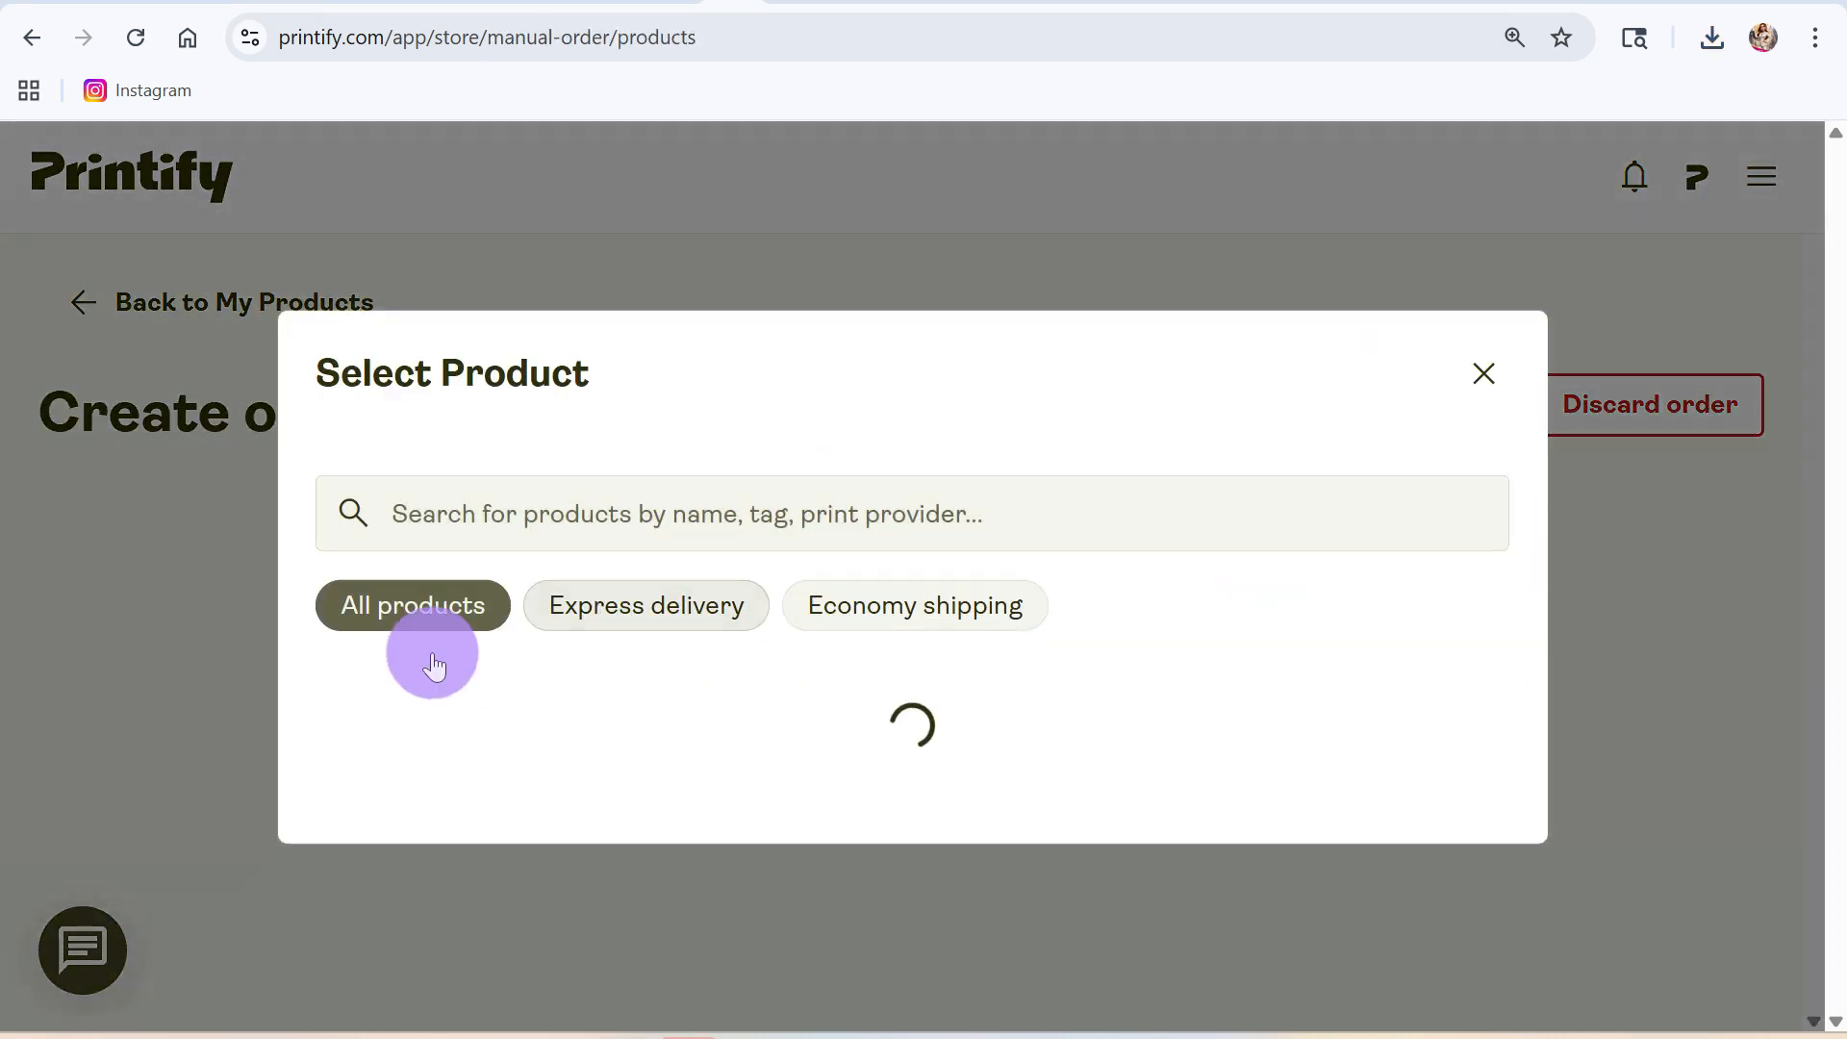
{"action": "left_click", "coordinate": [503, 390]}
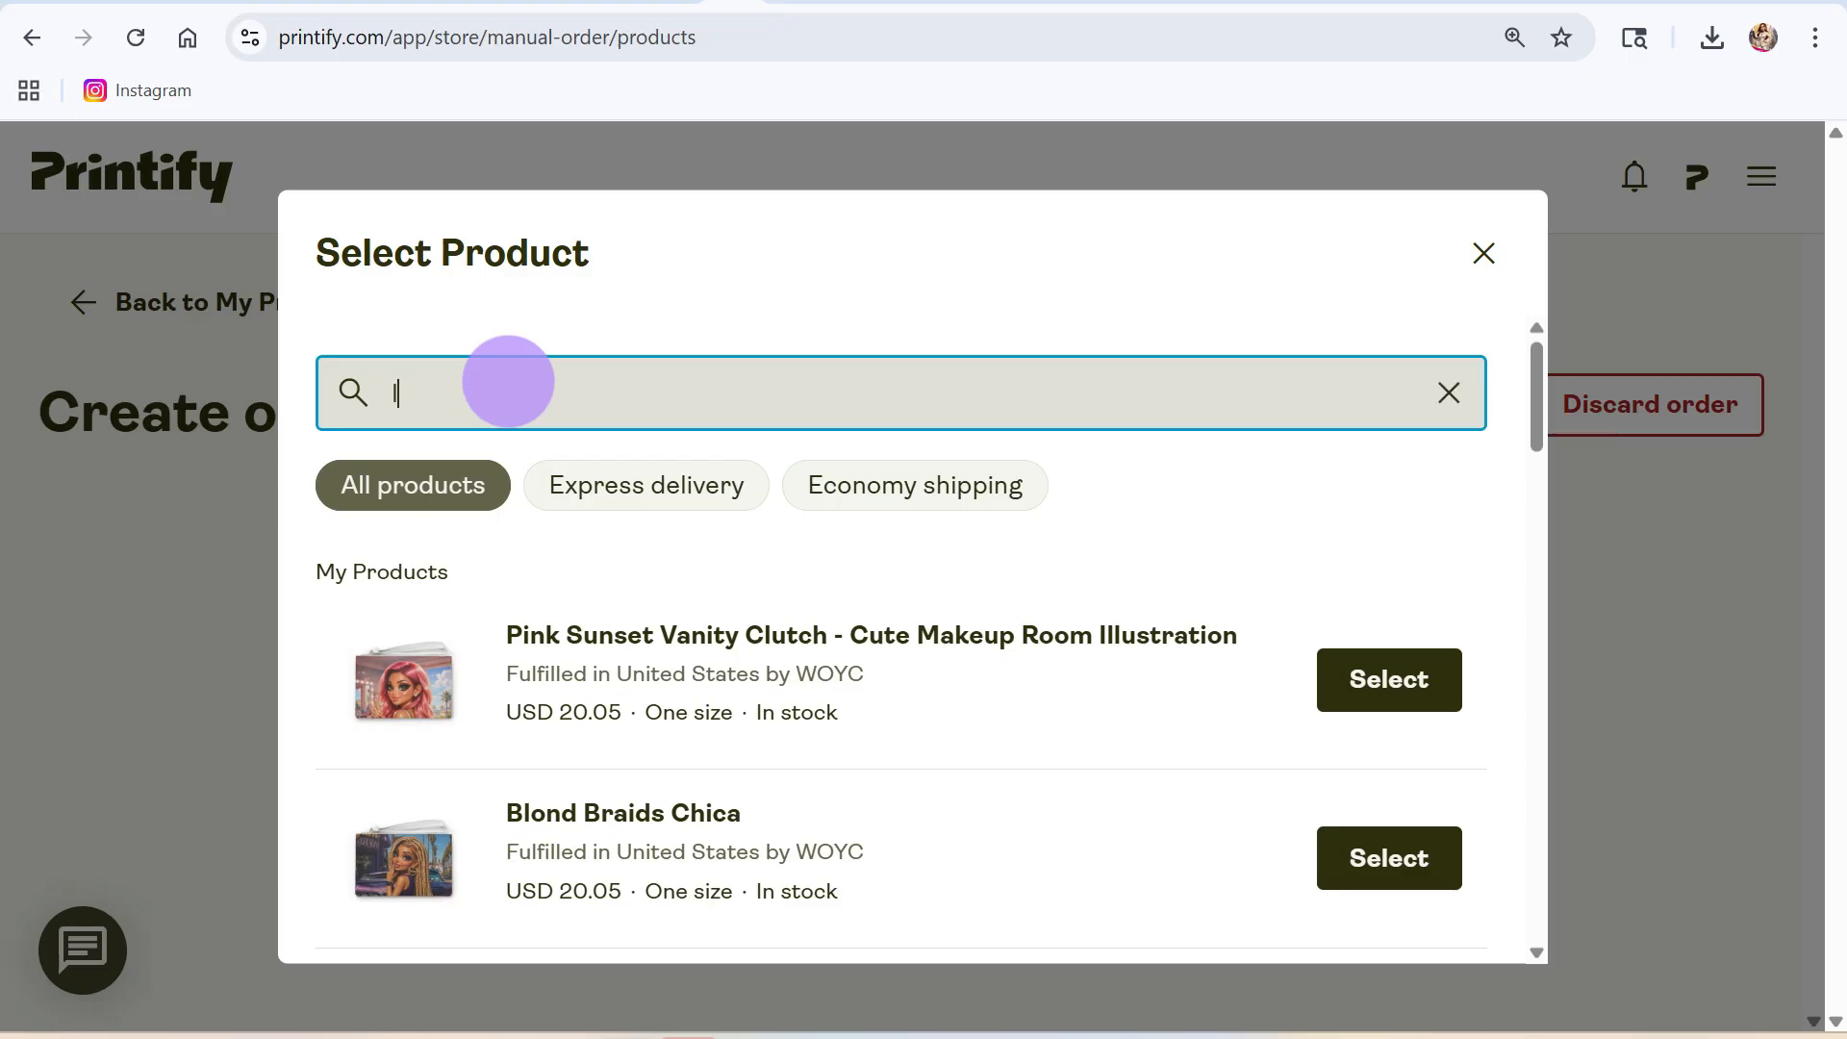
{"action": "type", "text": "la"}
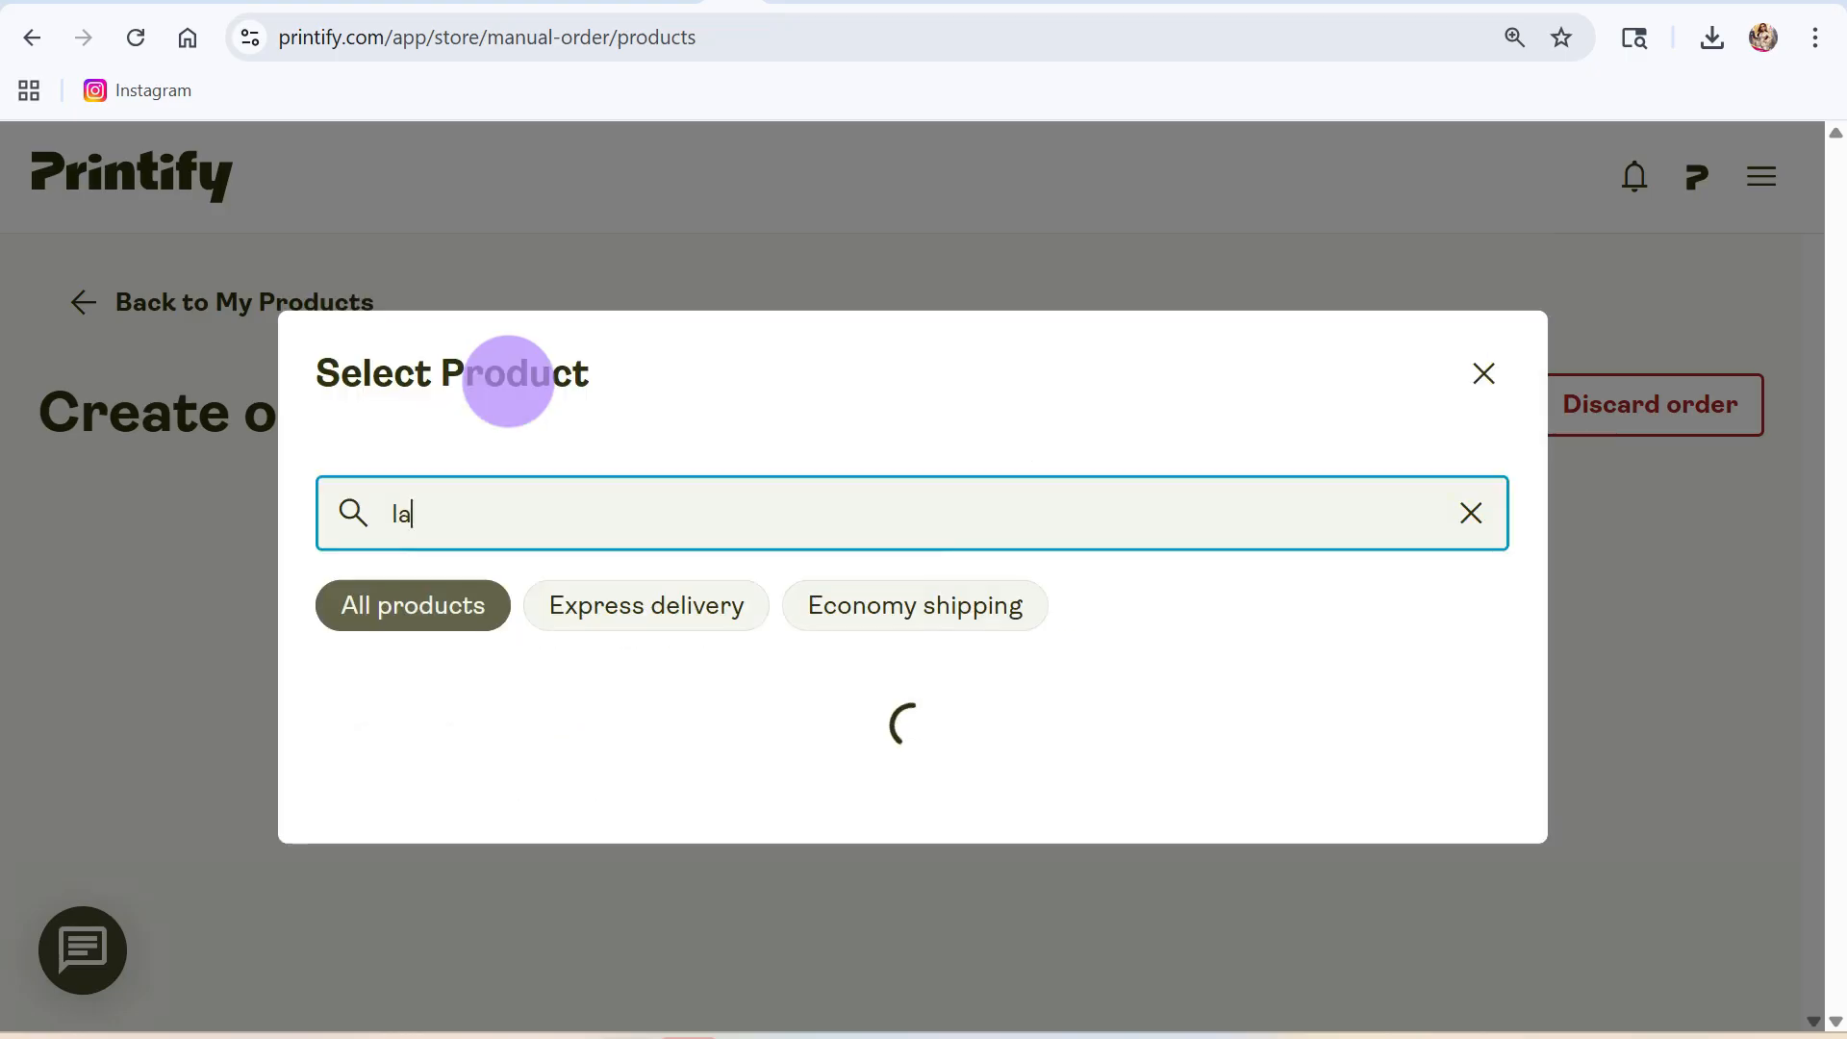
{"action": "type", "text": "undry"}
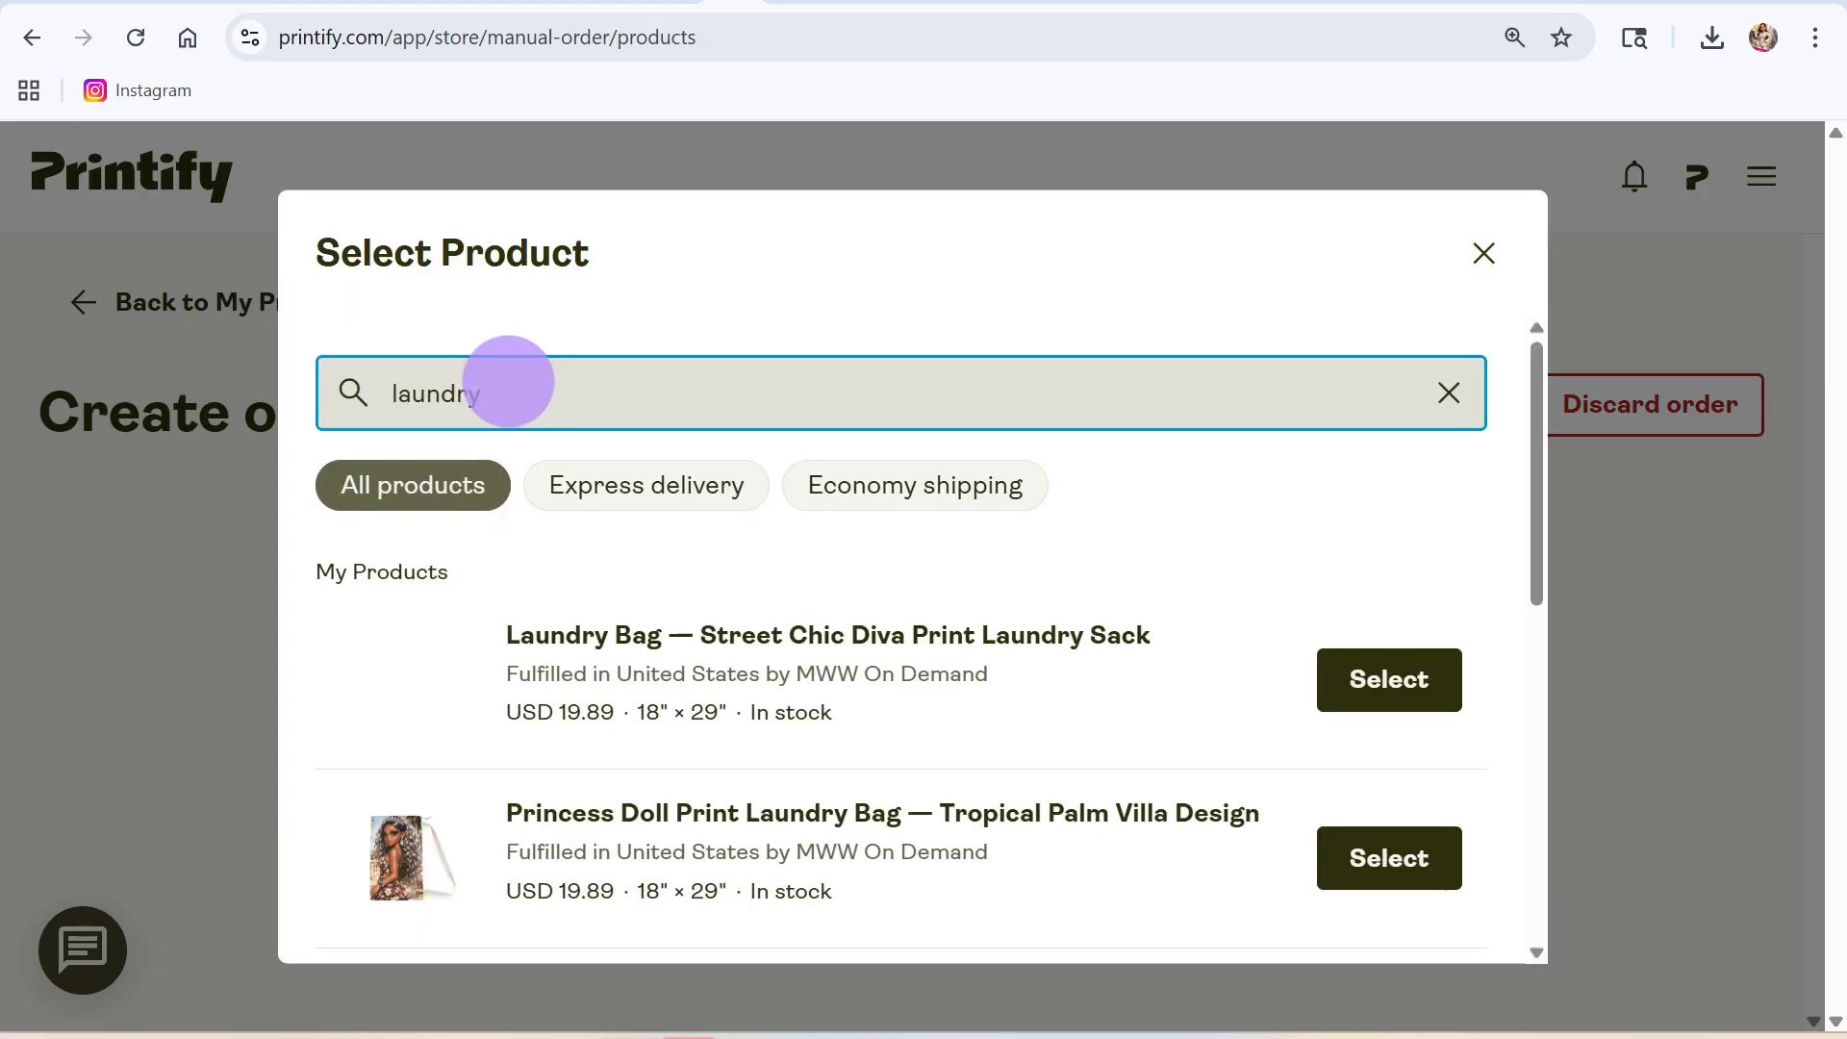
{"action": "scroll", "coordinate": [672, 707], "scroll_direction": "down", "scroll_amount": 5}
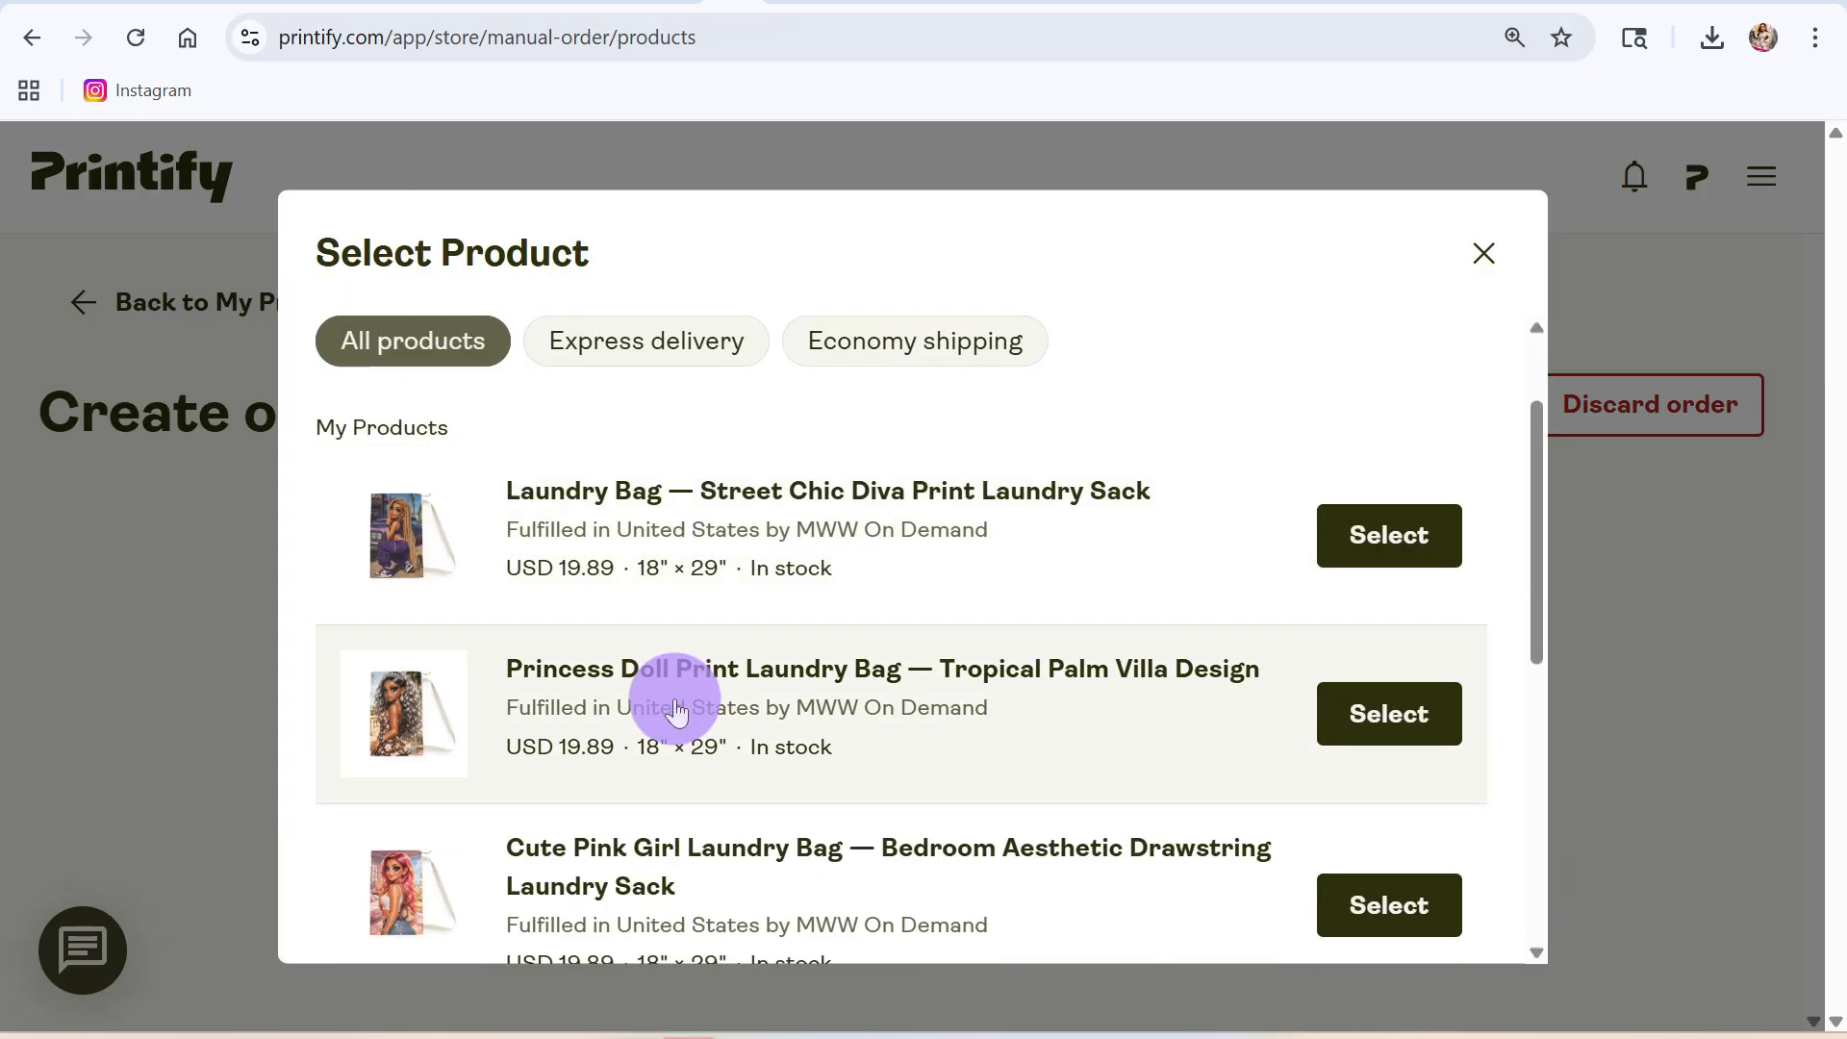
{"action": "scroll", "coordinate": [673, 707], "scroll_direction": "up", "scroll_amount": 5}
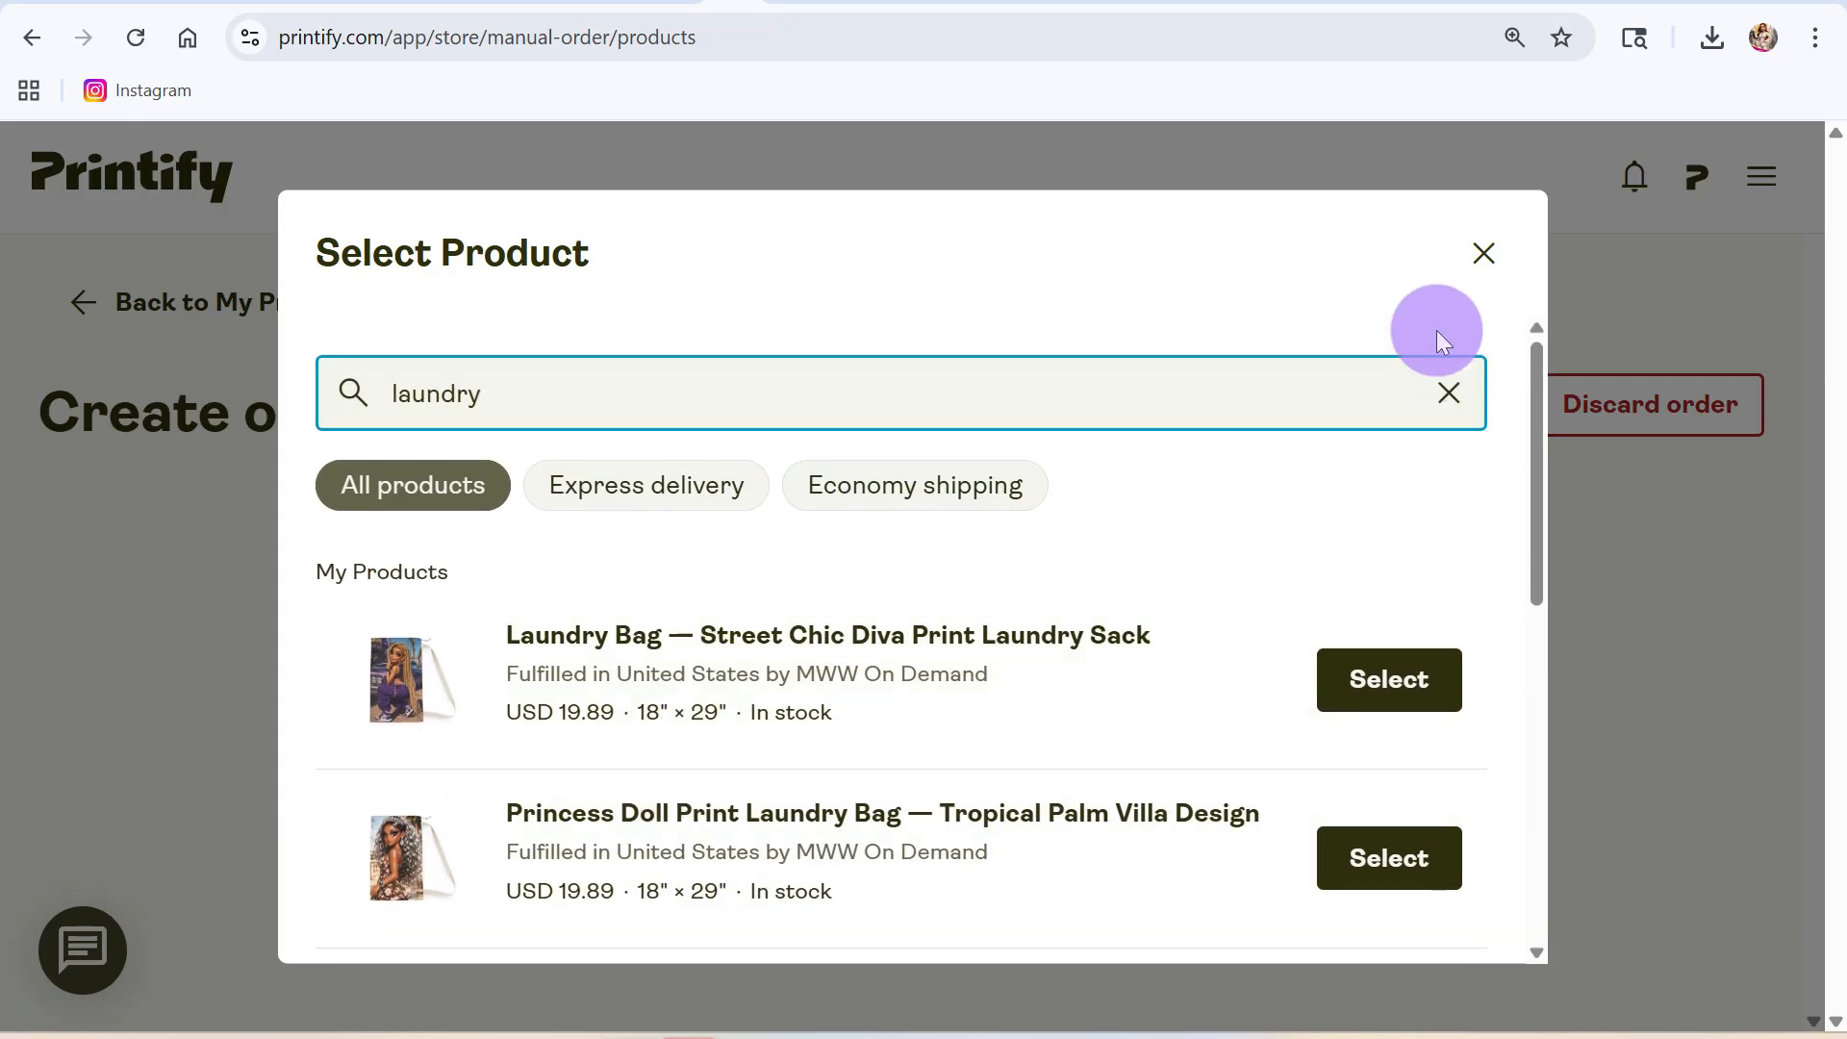
{"action": "left_click", "coordinate": [1378, 237]}
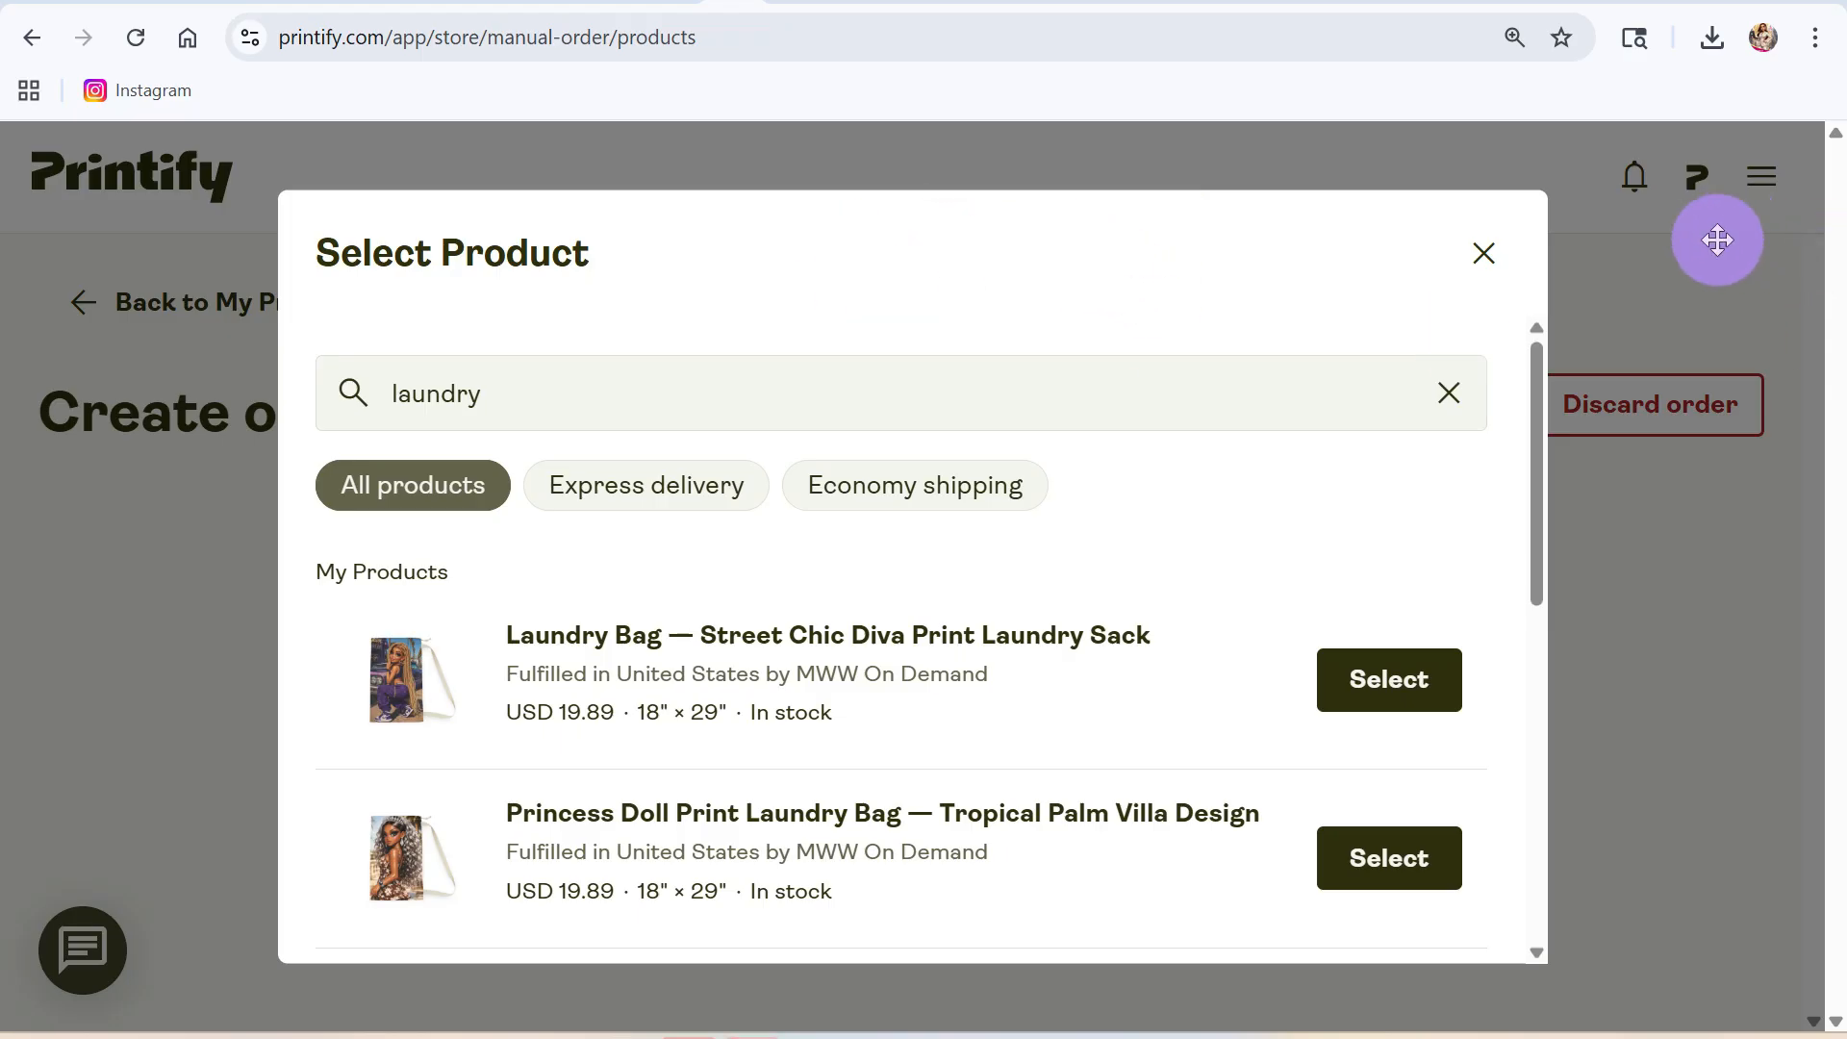
{"action": "left_click", "coordinate": [1493, 245]}
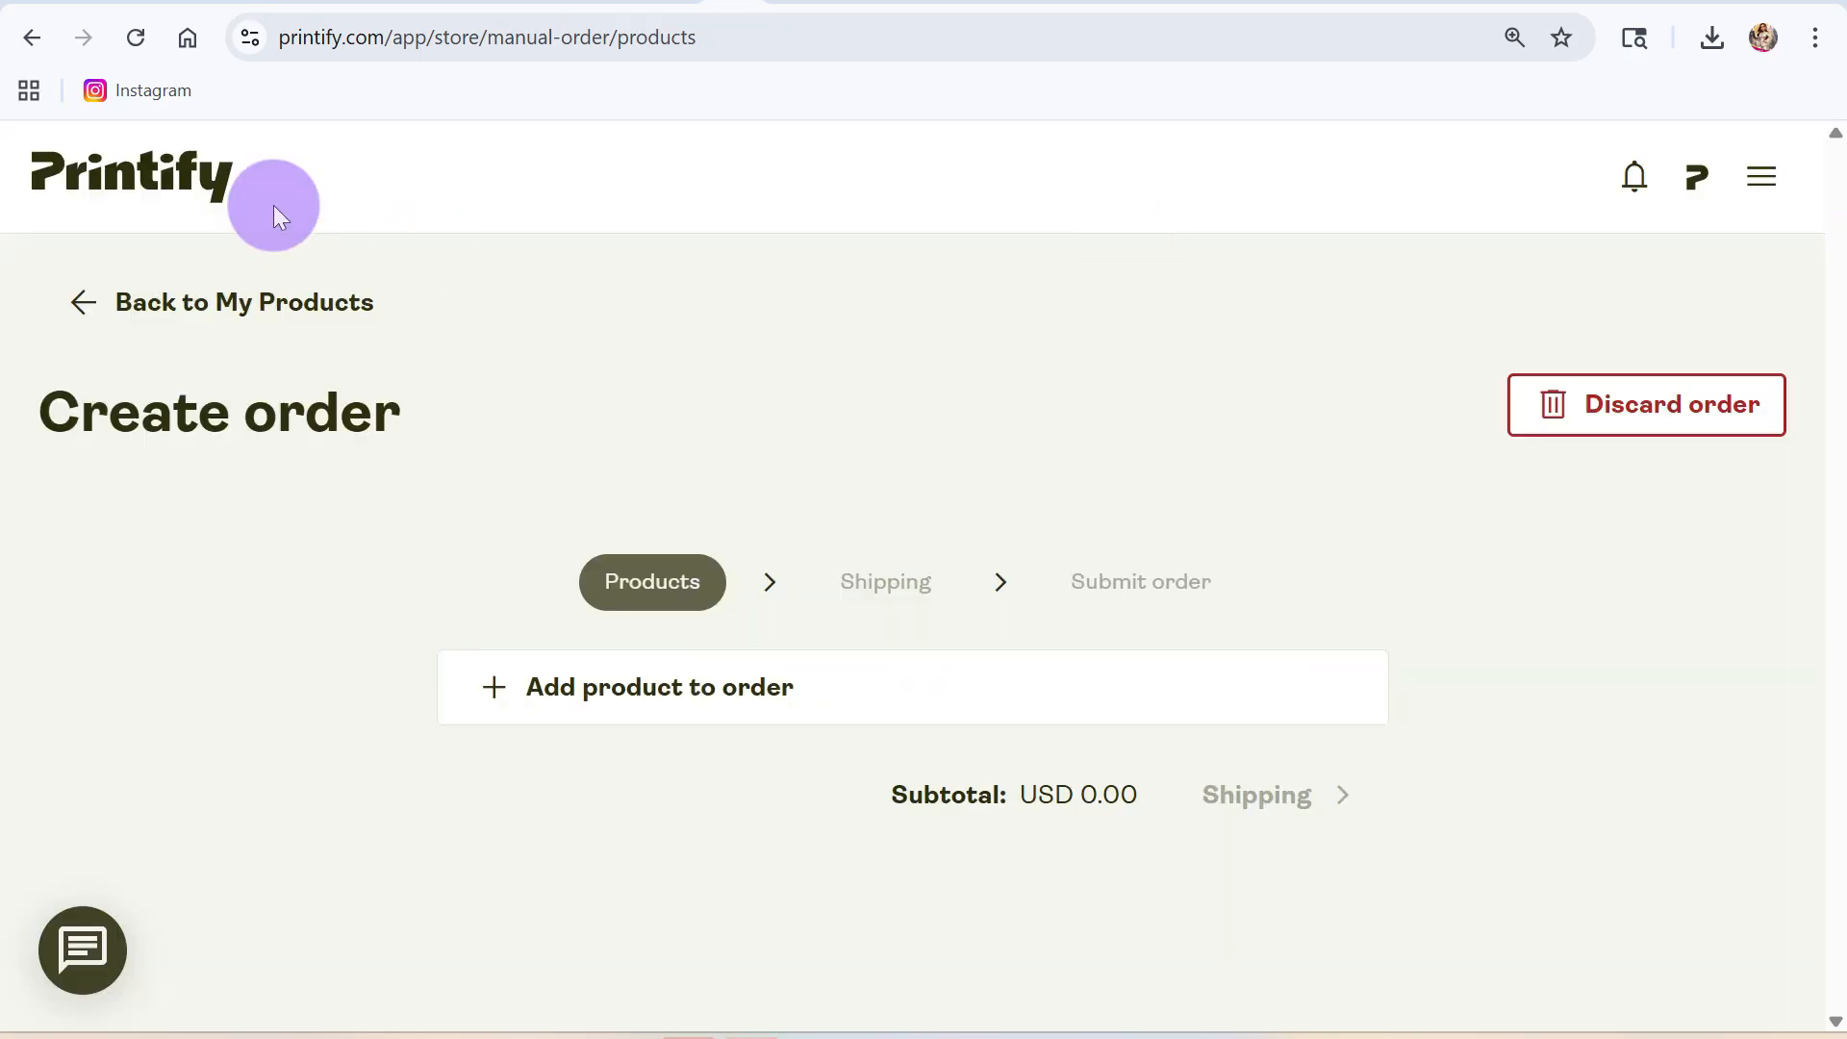
{"action": "left_click", "coordinate": [146, 301]}
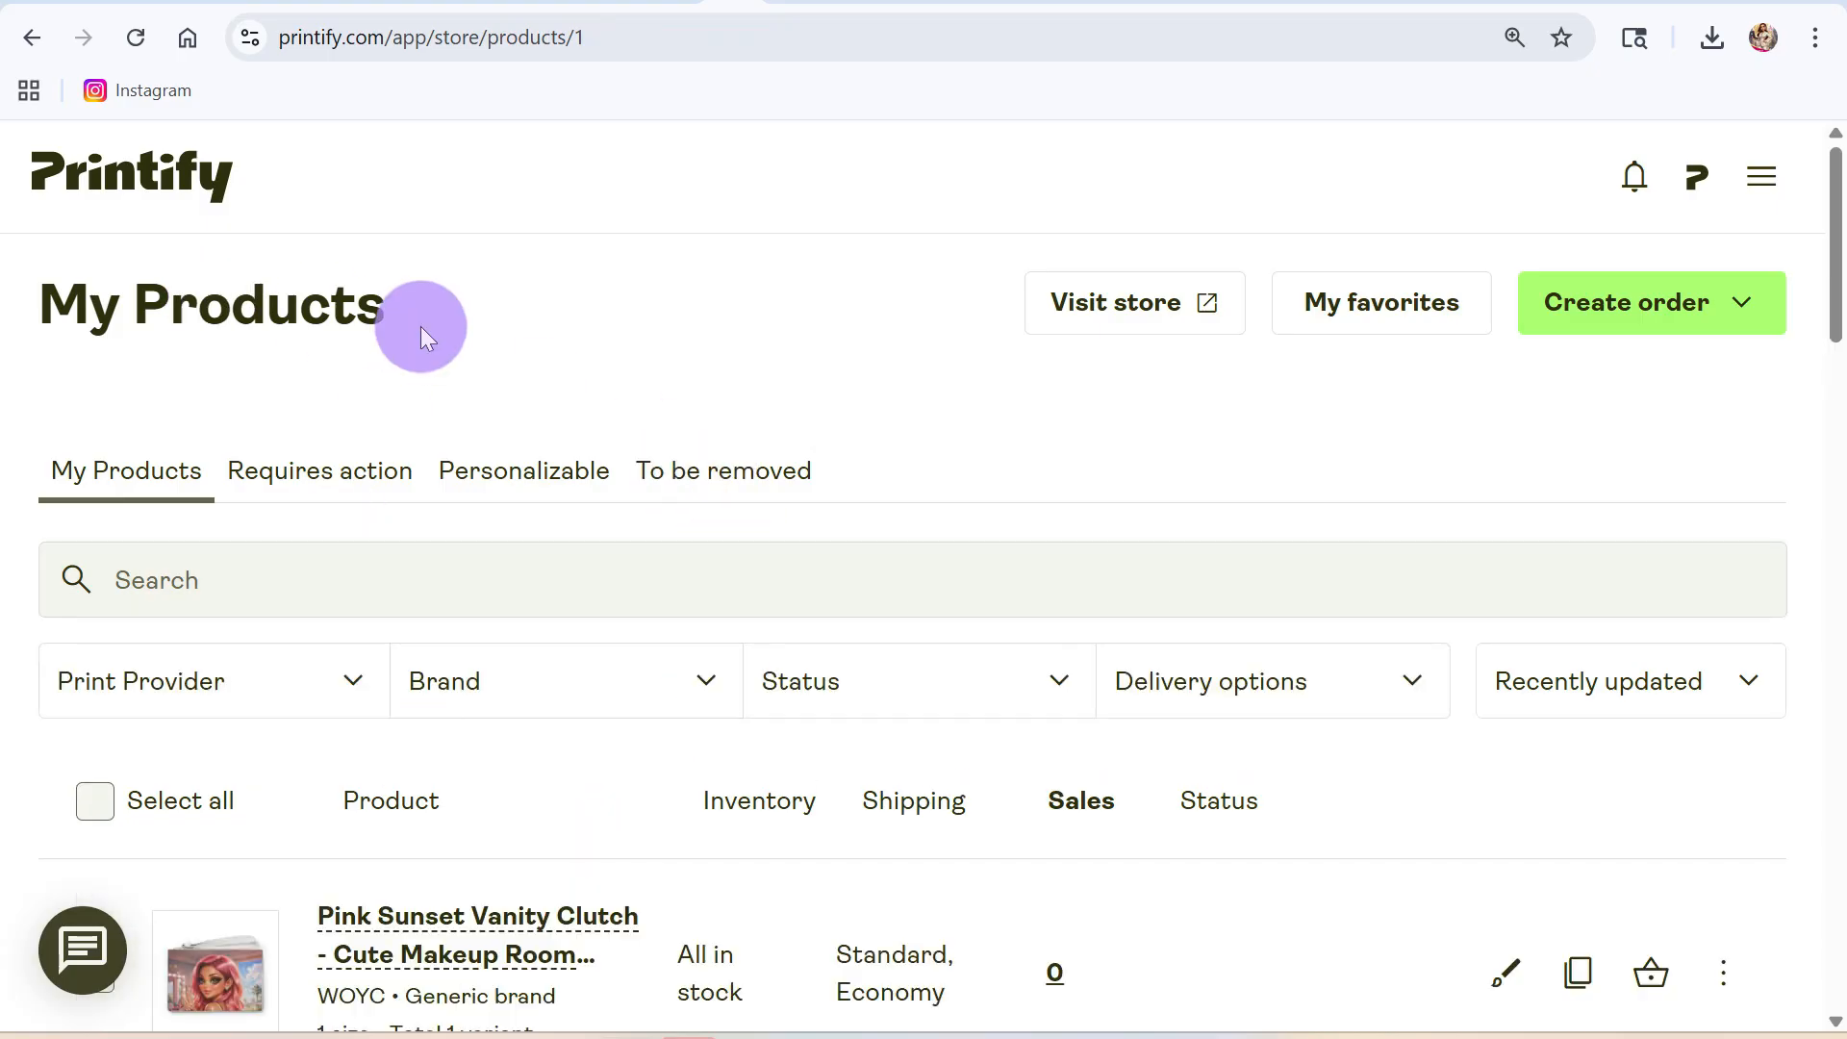
- Go to the dashboard and open the catalog's Bags category under Accessories
{"action": "left_click", "coordinate": [134, 178]}
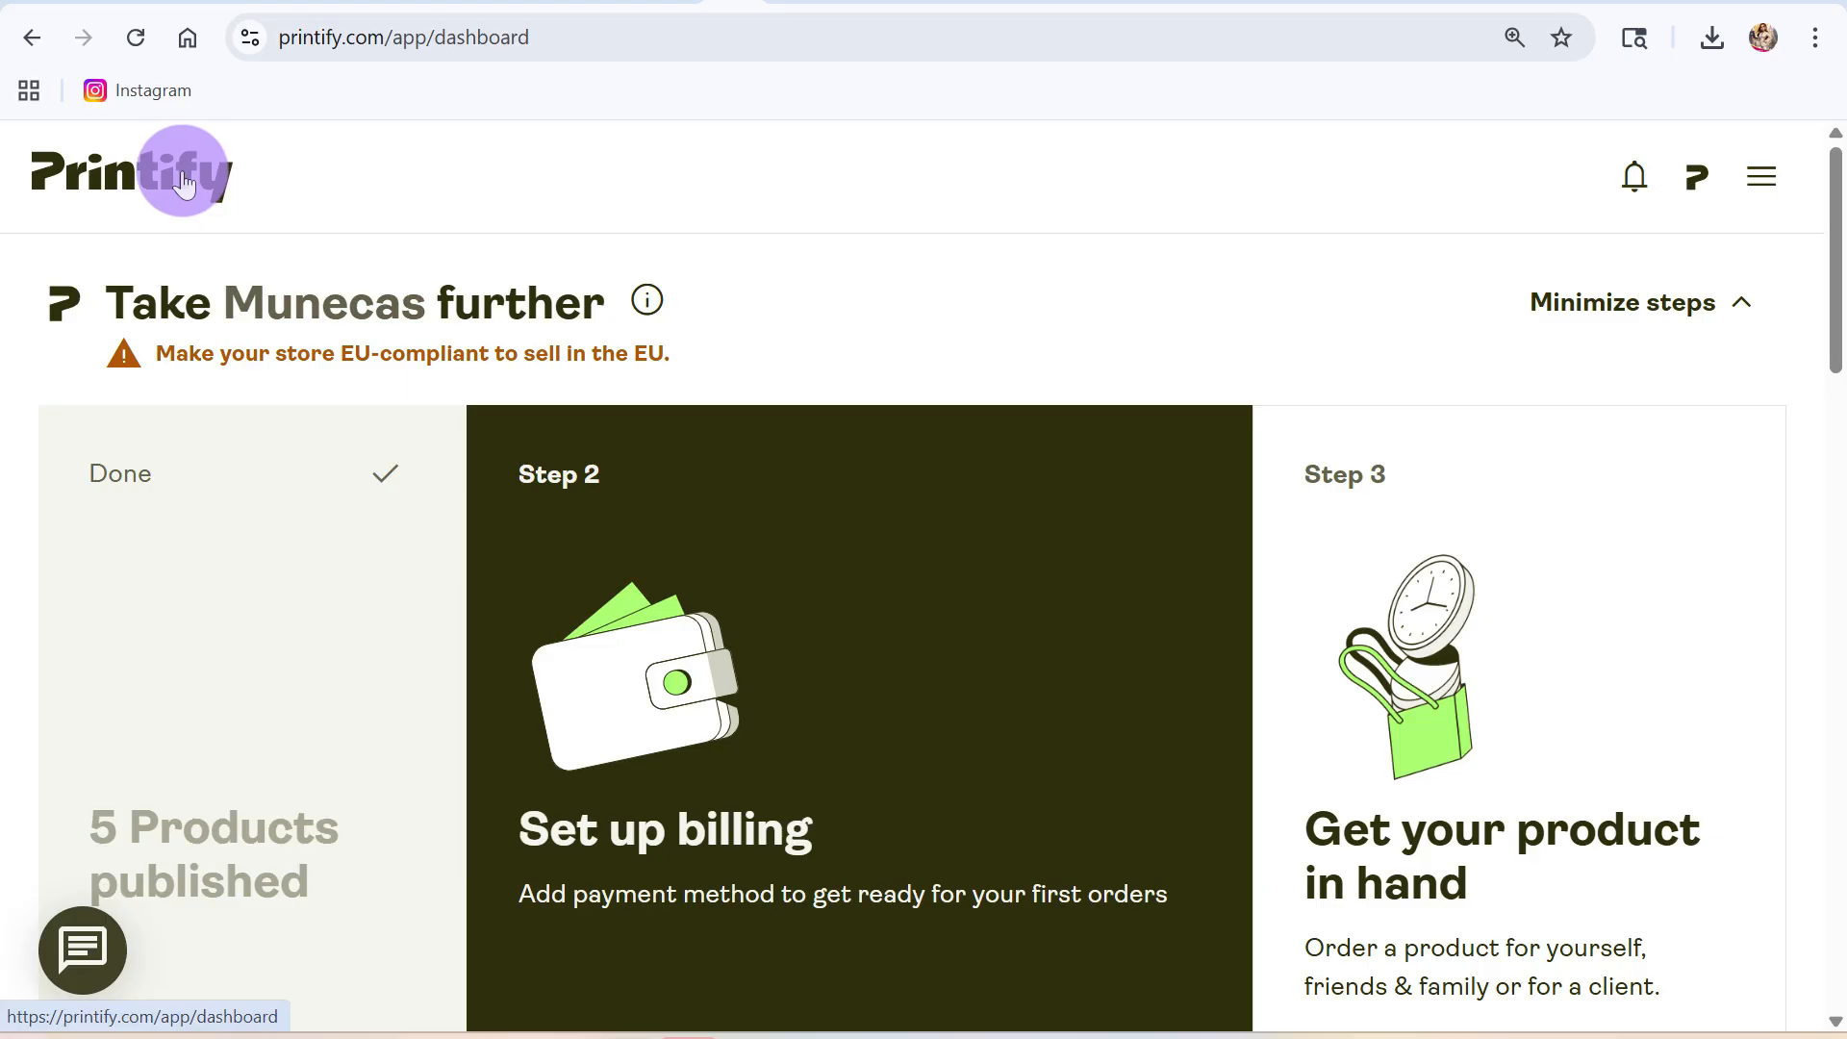
{"action": "scroll", "coordinate": [618, 565], "scroll_direction": "down", "scroll_amount": 12}
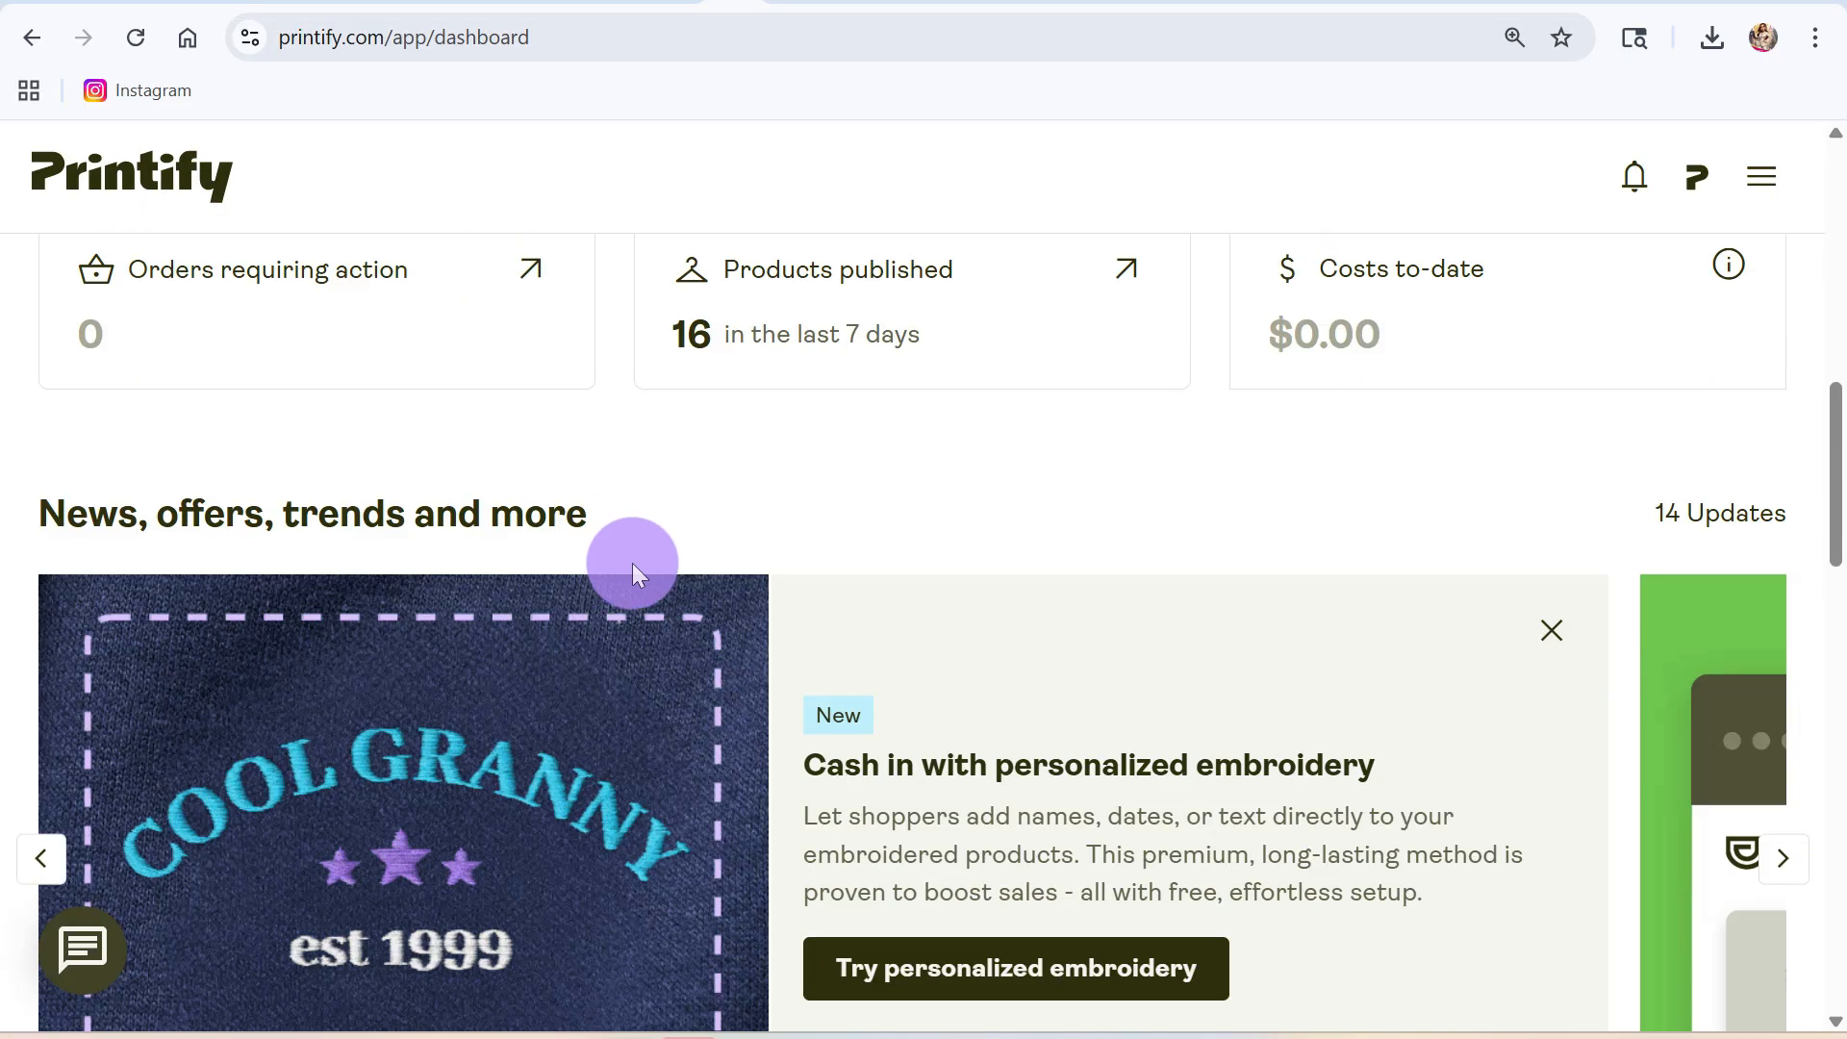
{"action": "scroll", "coordinate": [632, 563], "scroll_direction": "up", "scroll_amount": 12}
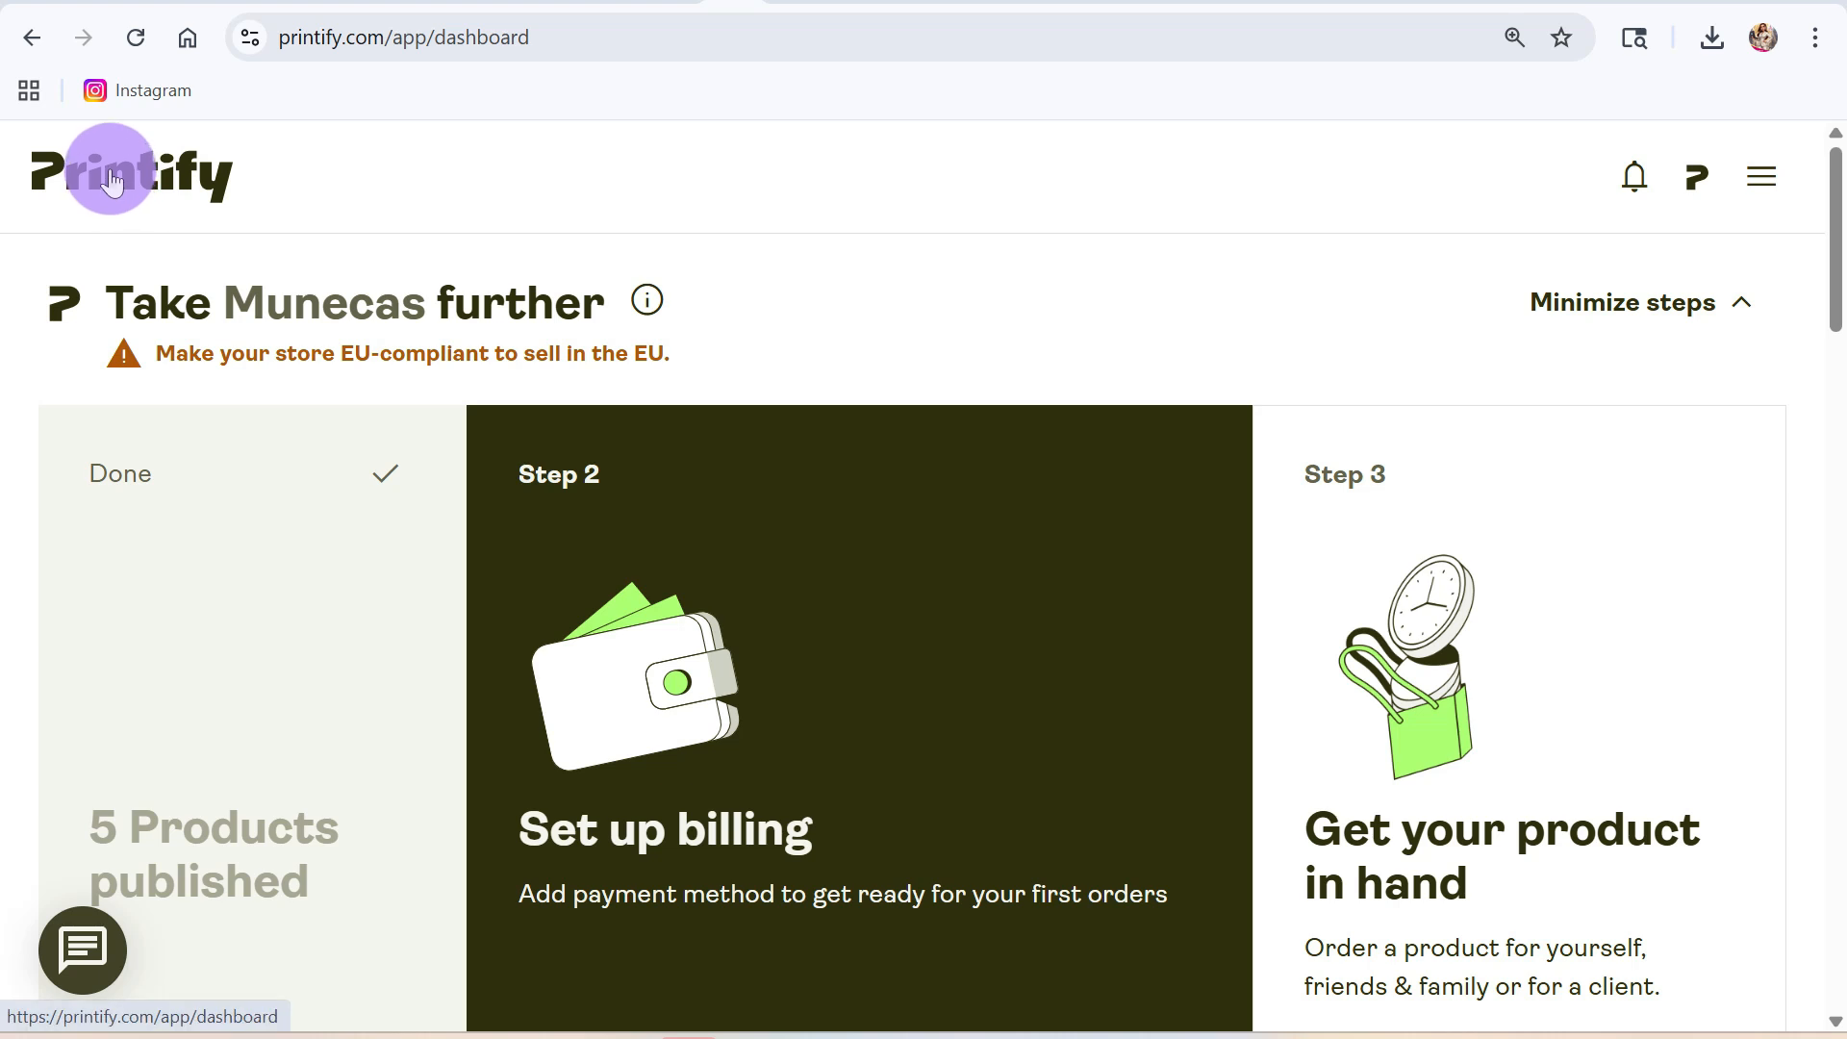
{"action": "left_click", "coordinate": [1766, 190]}
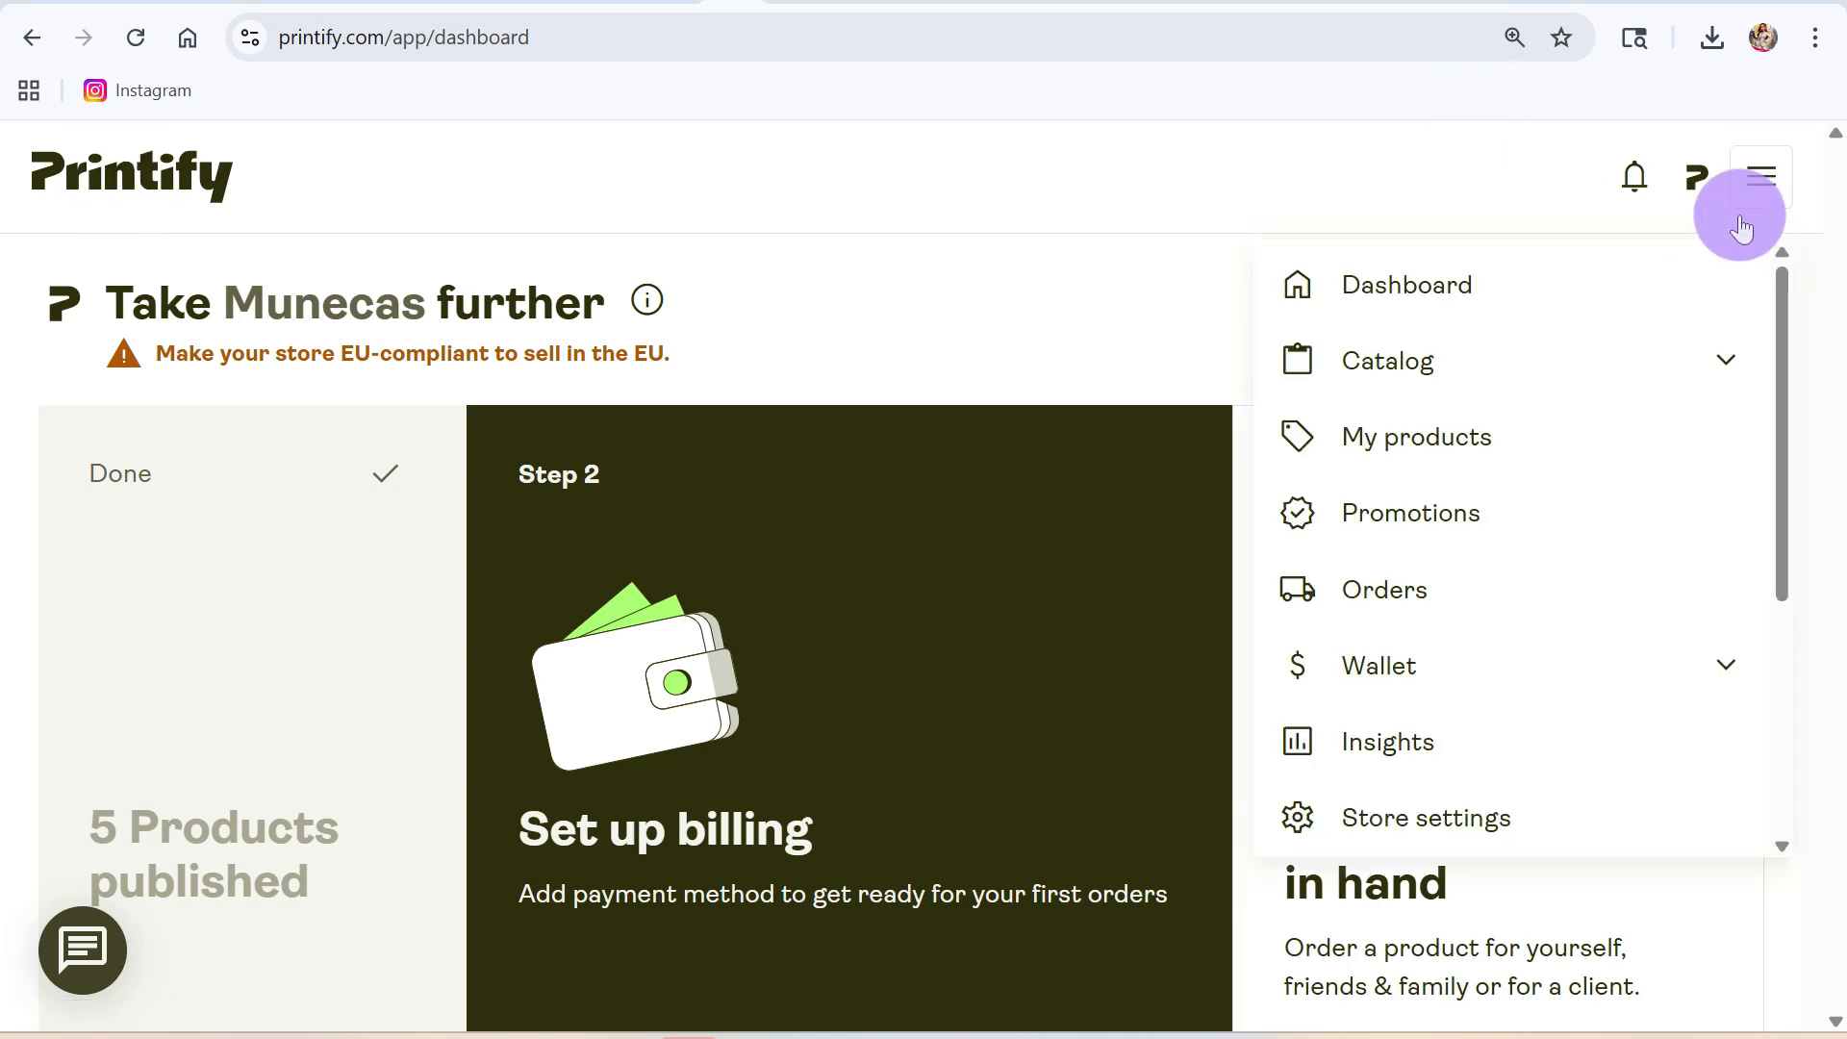
{"action": "left_click", "coordinate": [1323, 366]}
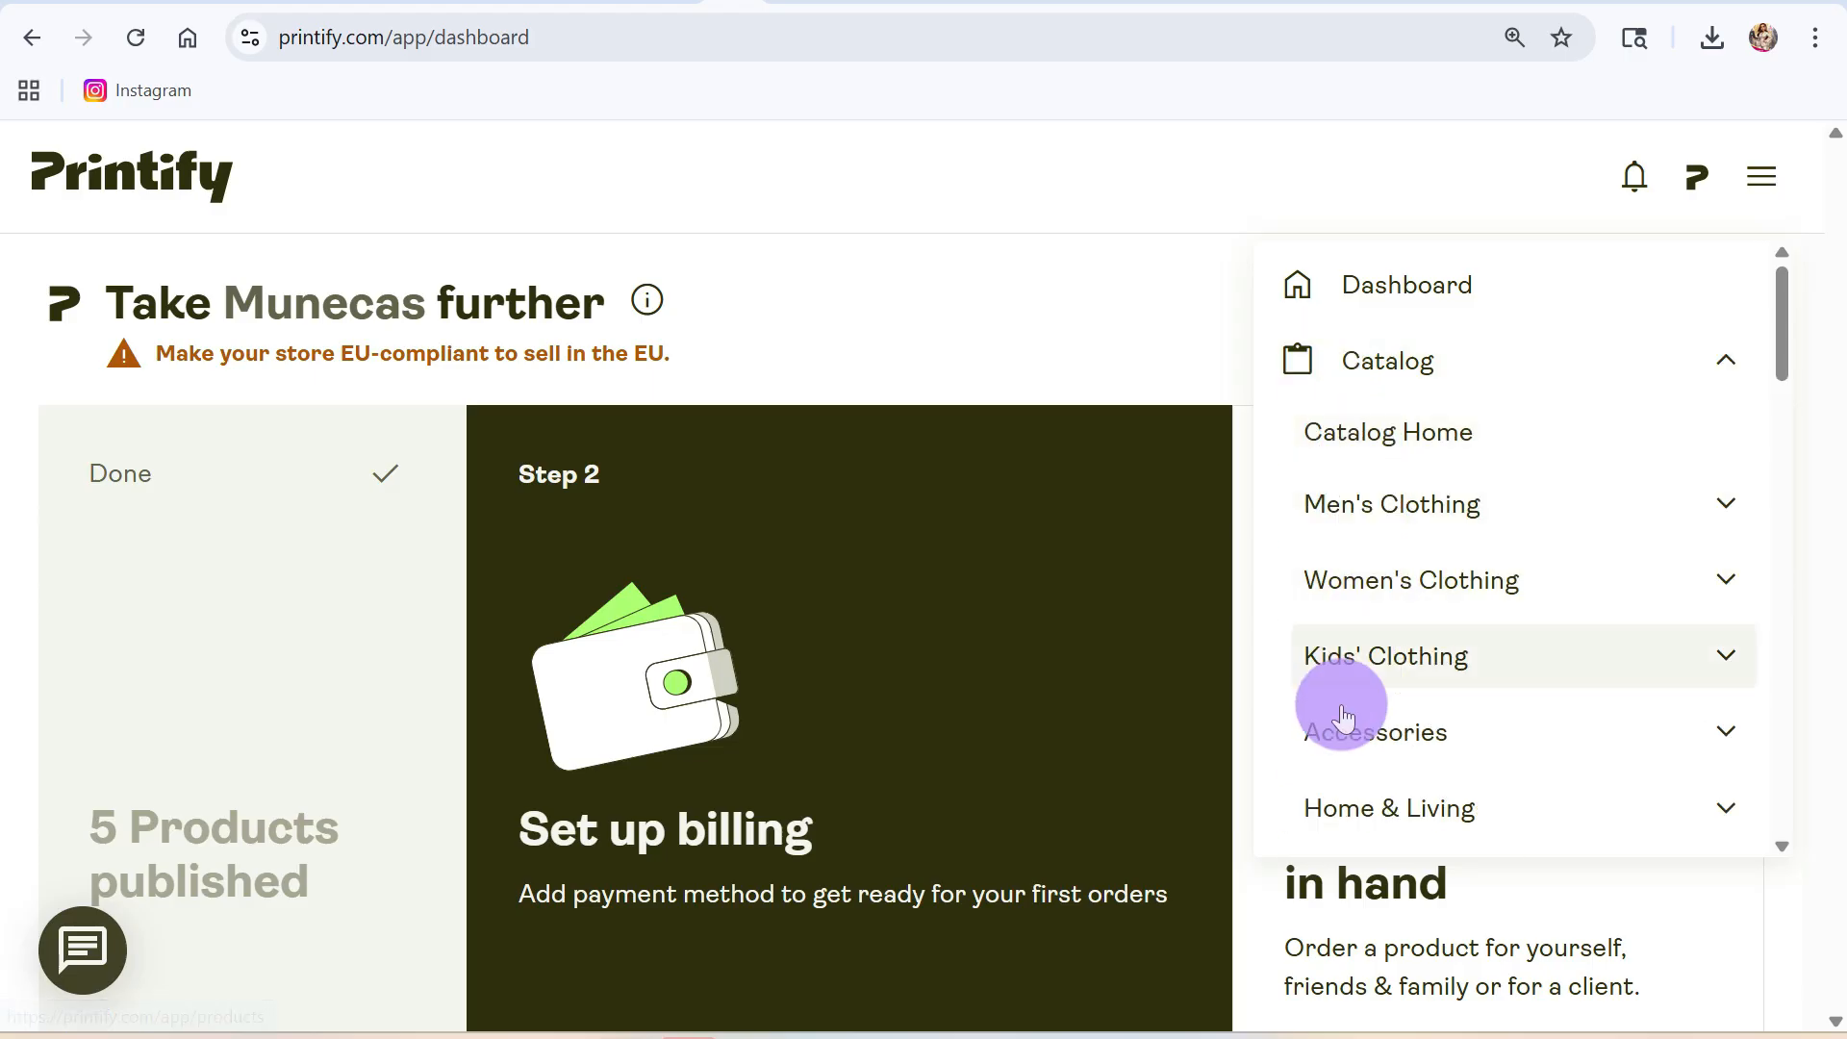
{"action": "left_click", "coordinate": [1339, 741]}
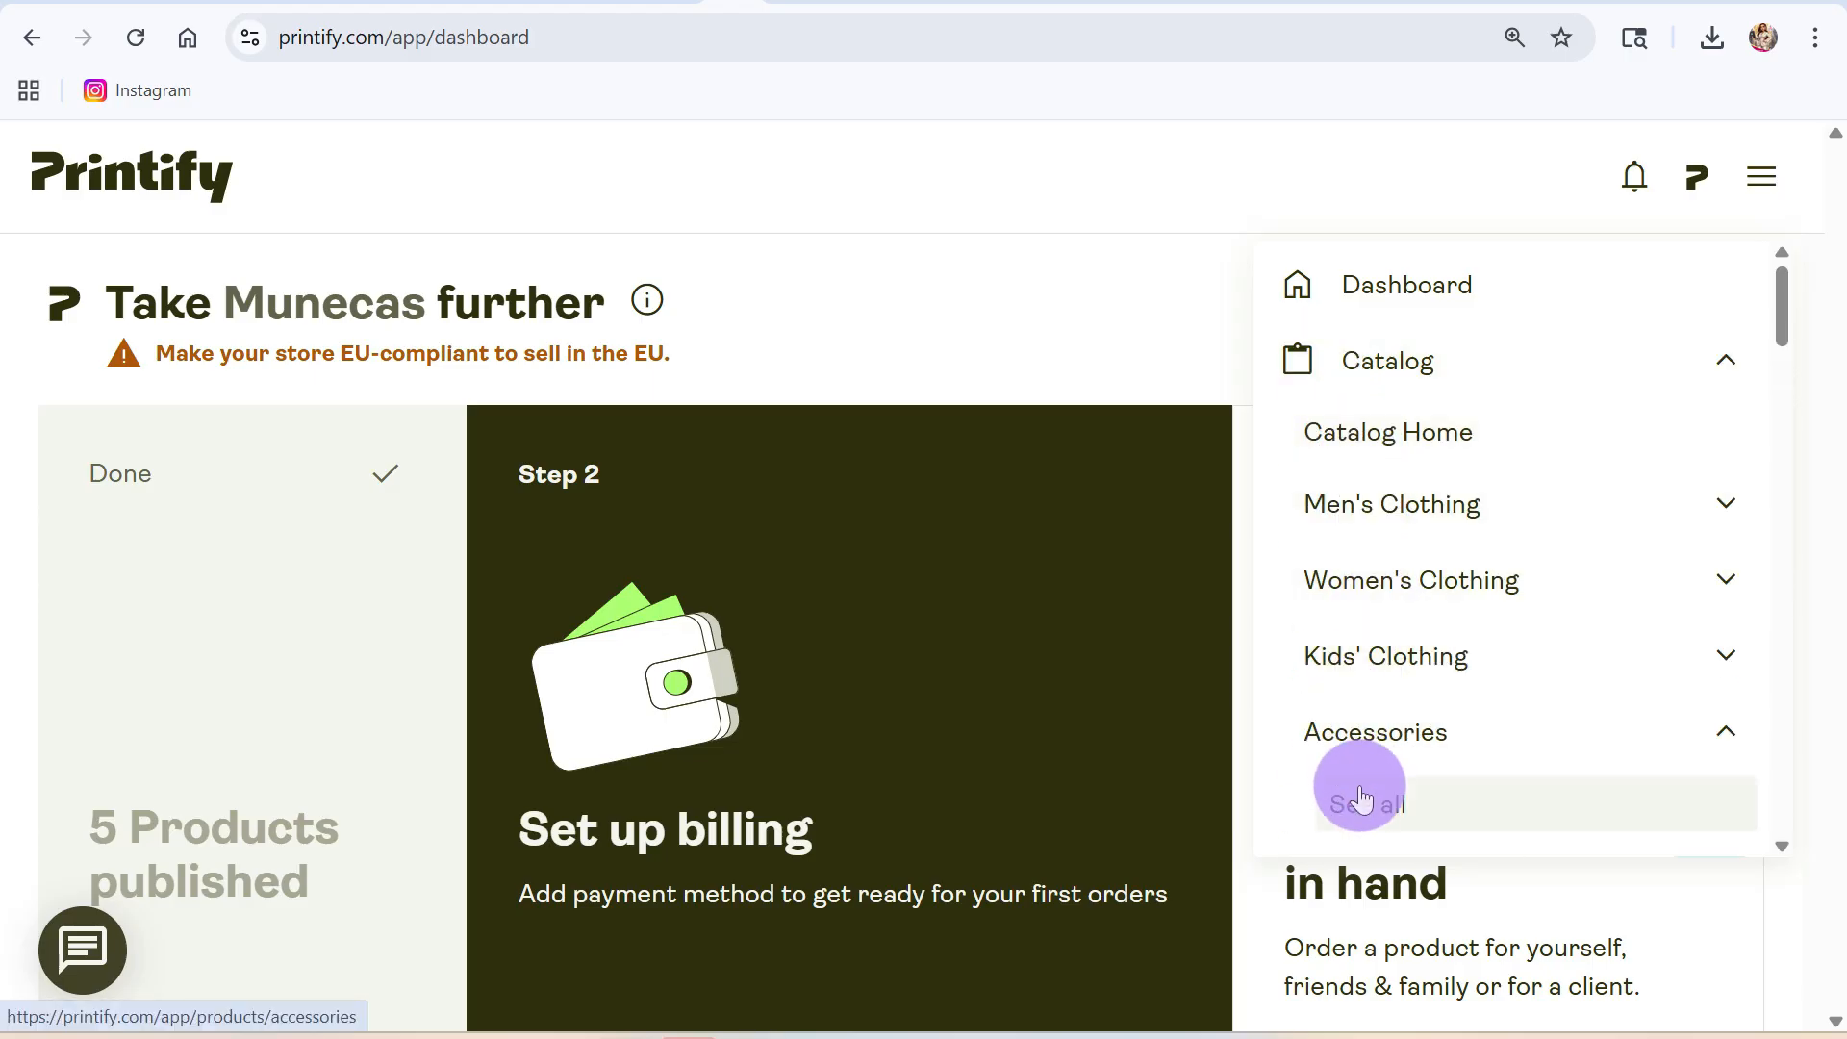
{"action": "scroll", "coordinate": [1366, 731], "scroll_direction": "down", "scroll_amount": 5}
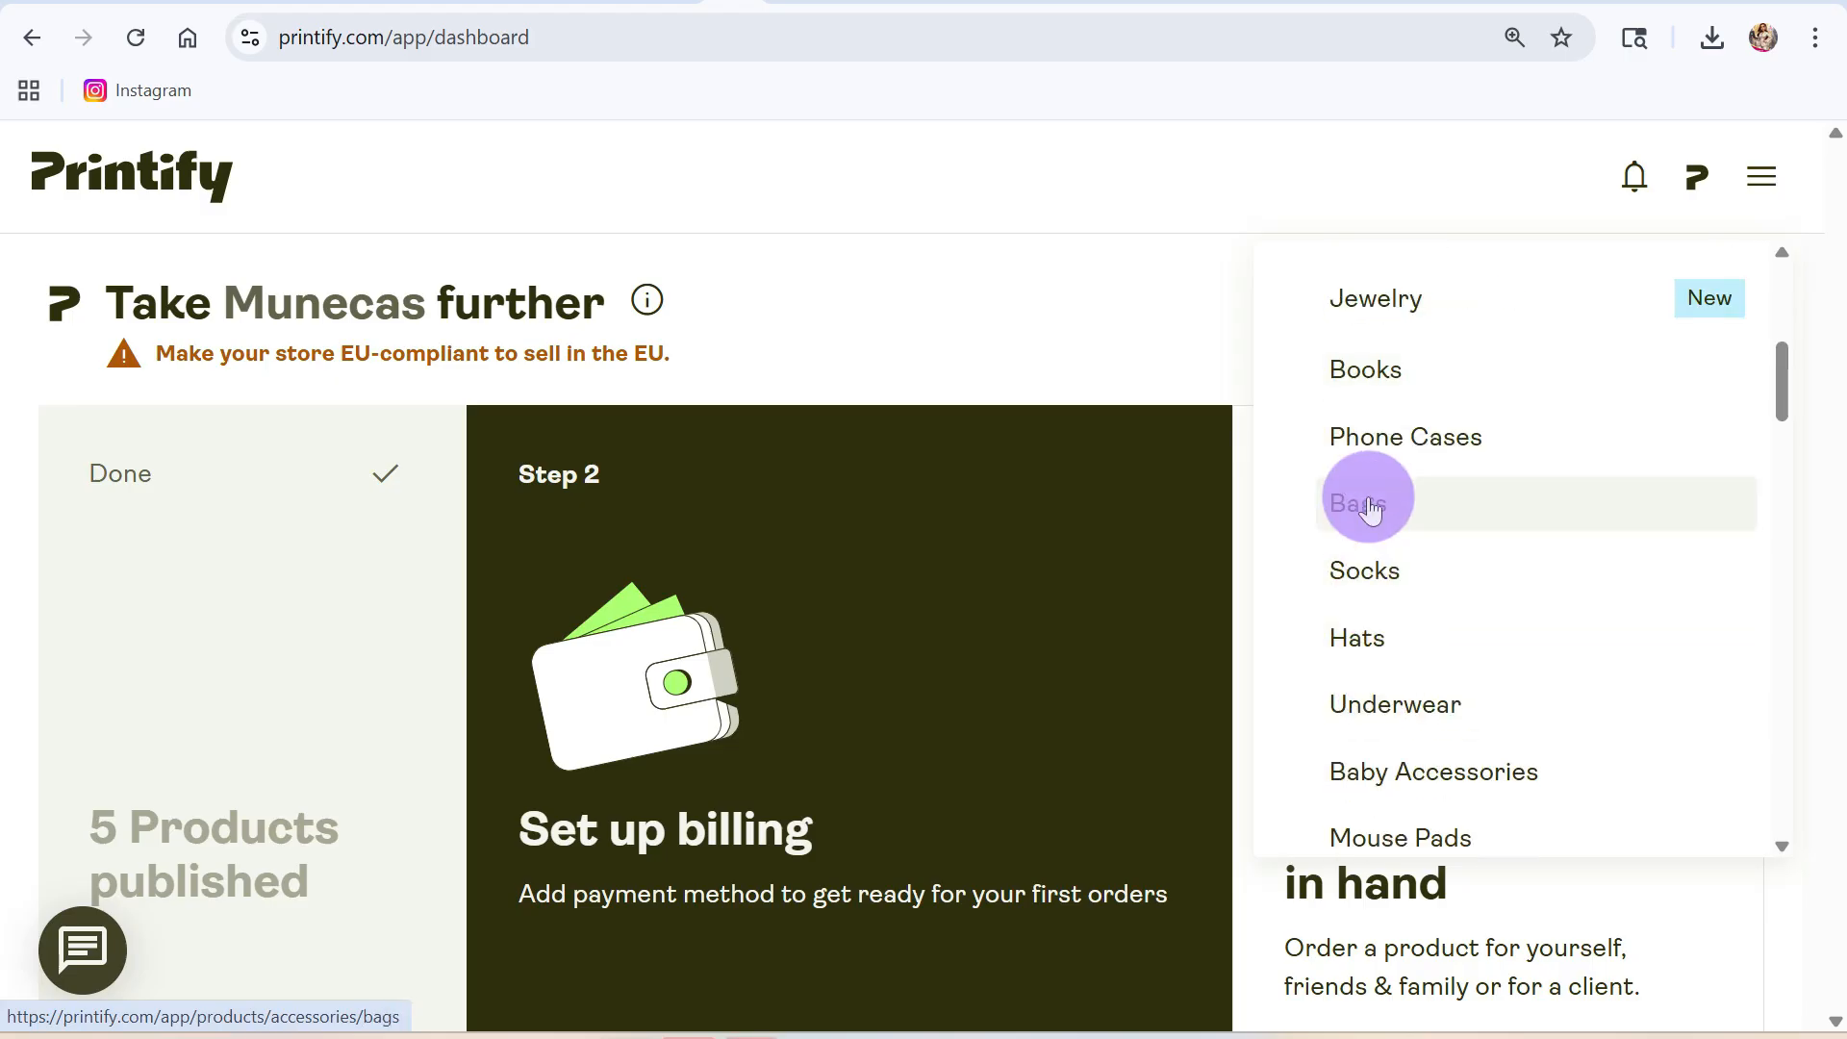
{"action": "left_click", "coordinate": [1371, 502]}
- Find the generic Laundry Bag in the bags catalog, start designing it with MWW On Demand, and dismiss the product information
{"action": "scroll", "coordinate": [770, 681], "scroll_direction": "down", "scroll_amount": 5}
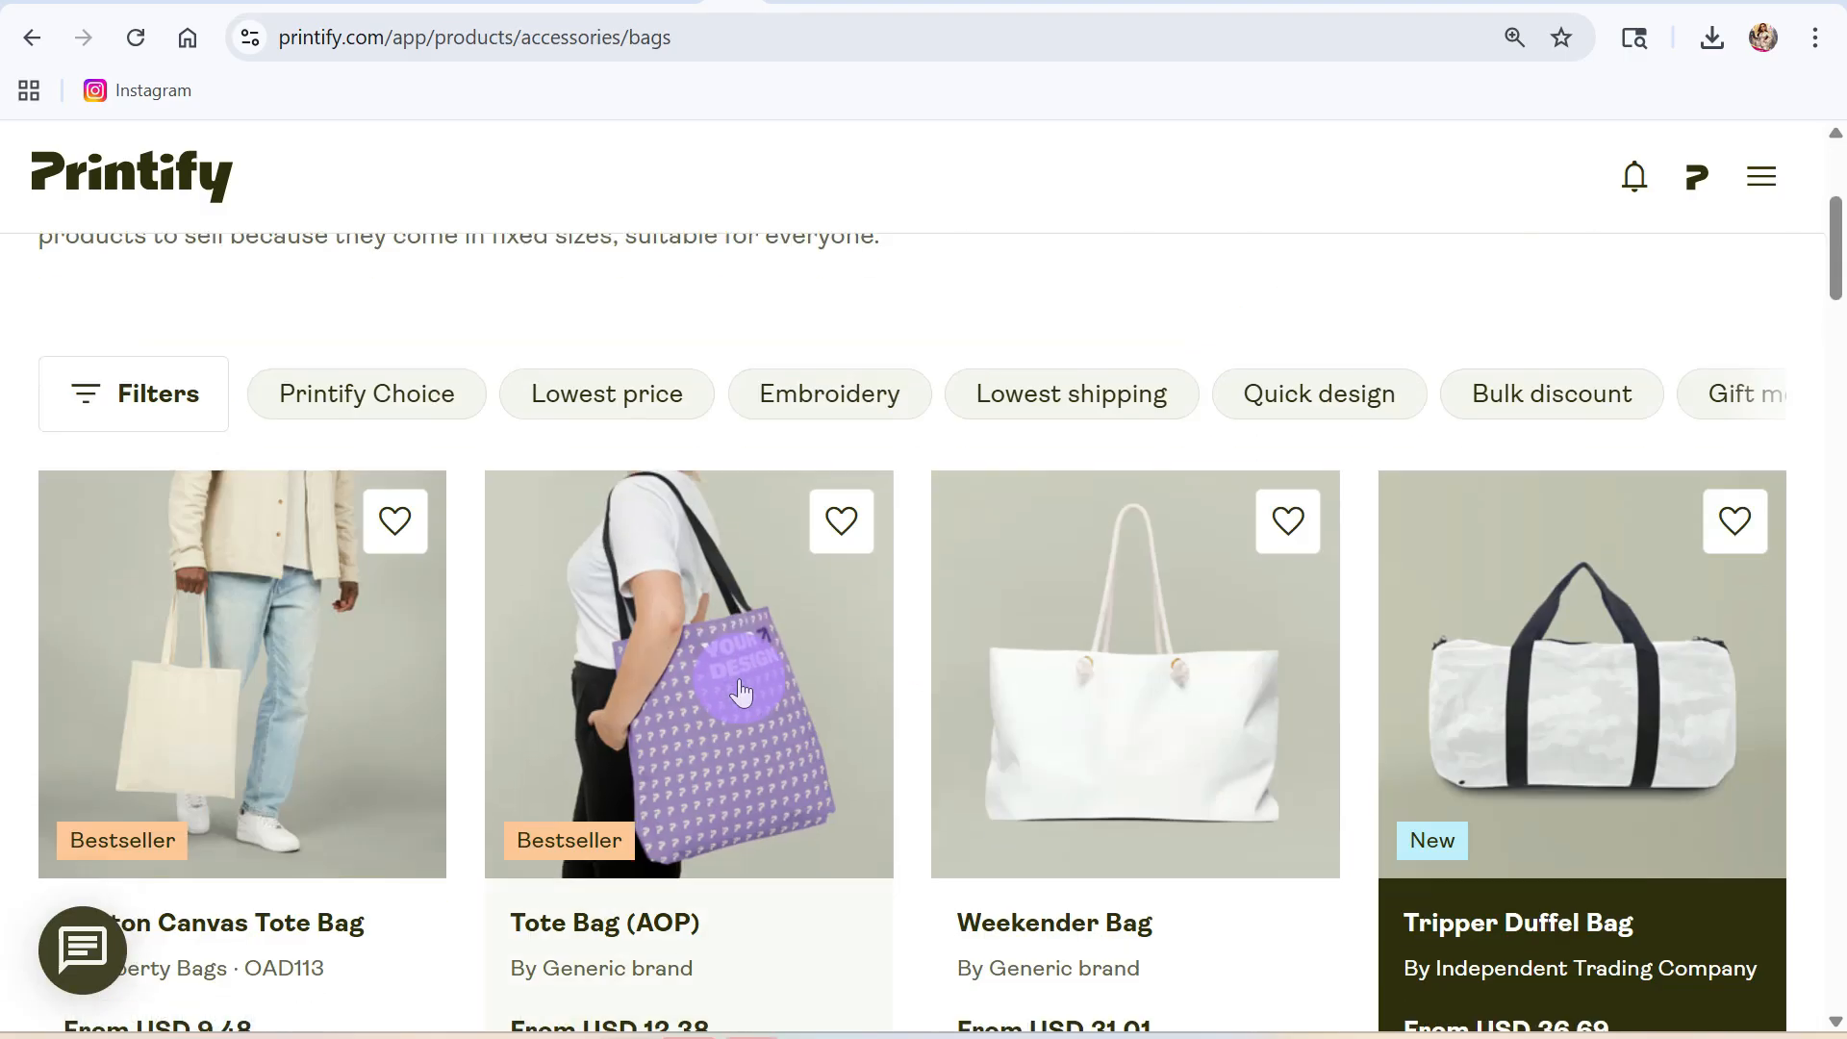
{"action": "scroll", "coordinate": [744, 691], "scroll_direction": "down", "scroll_amount": 13}
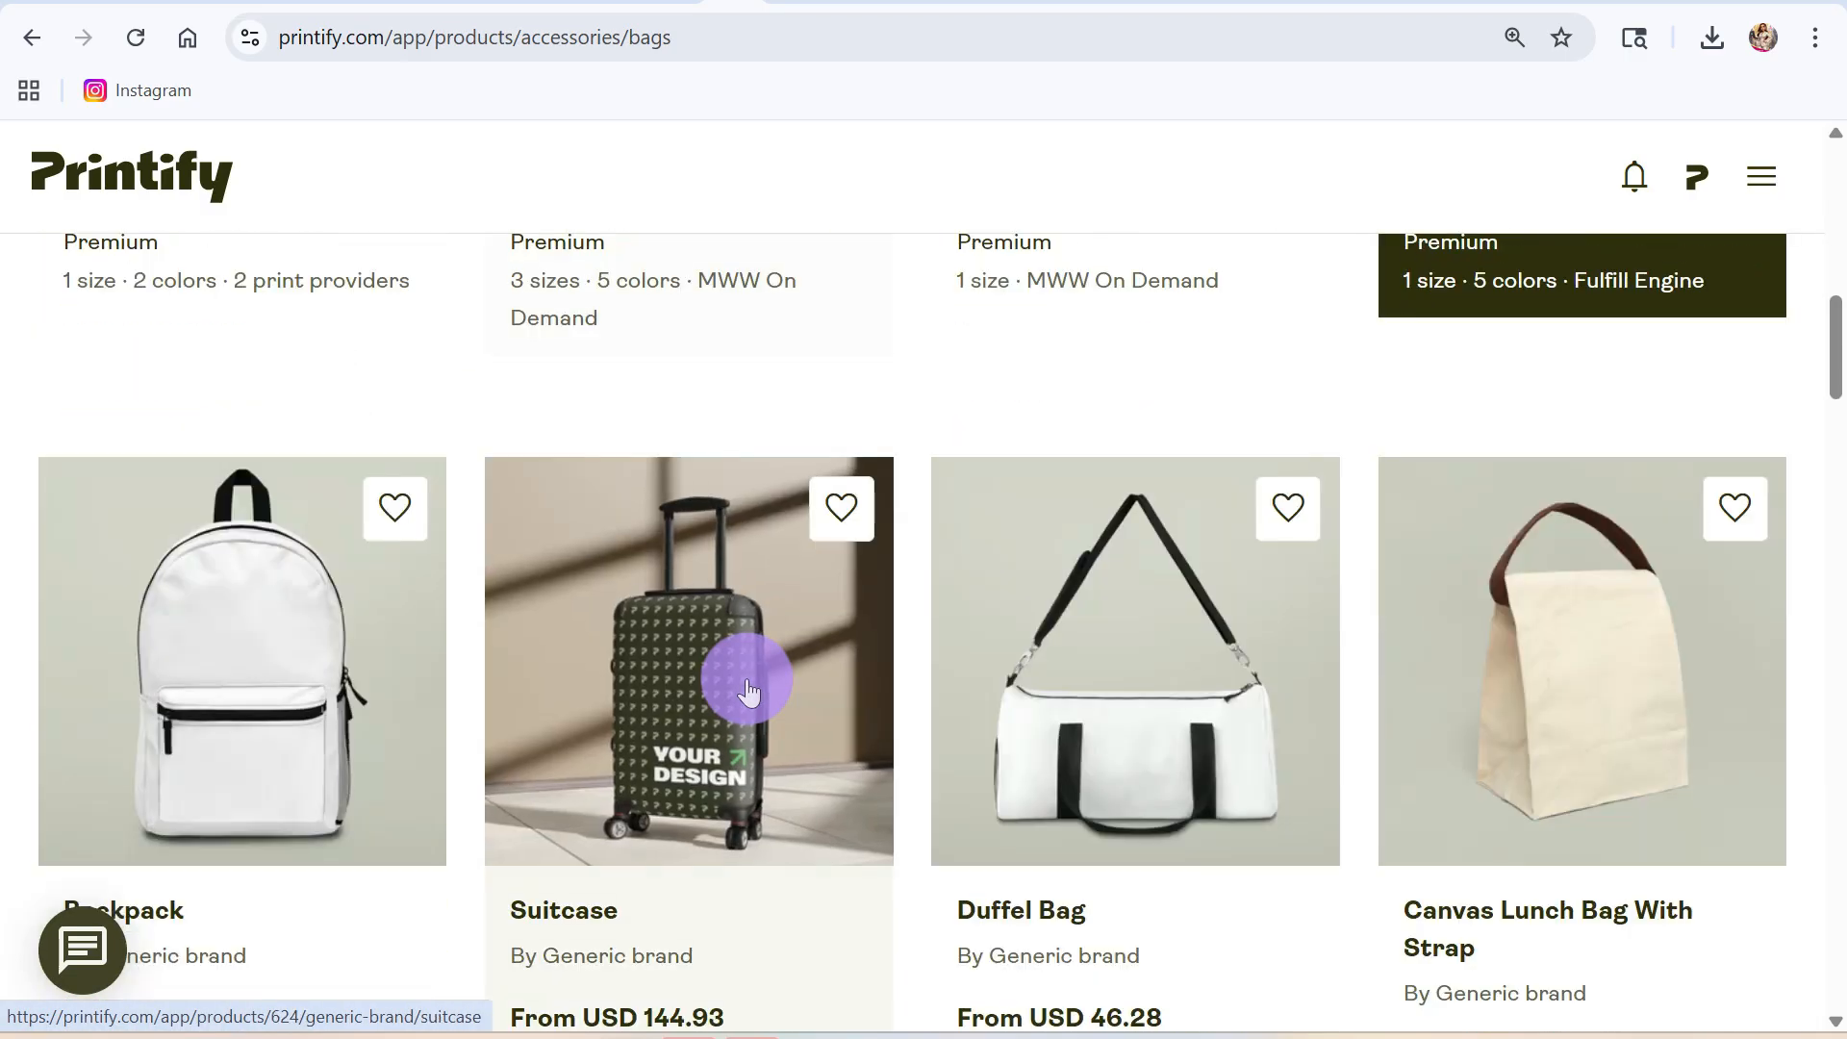
{"action": "scroll", "coordinate": [748, 691], "scroll_direction": "down", "scroll_amount": 14}
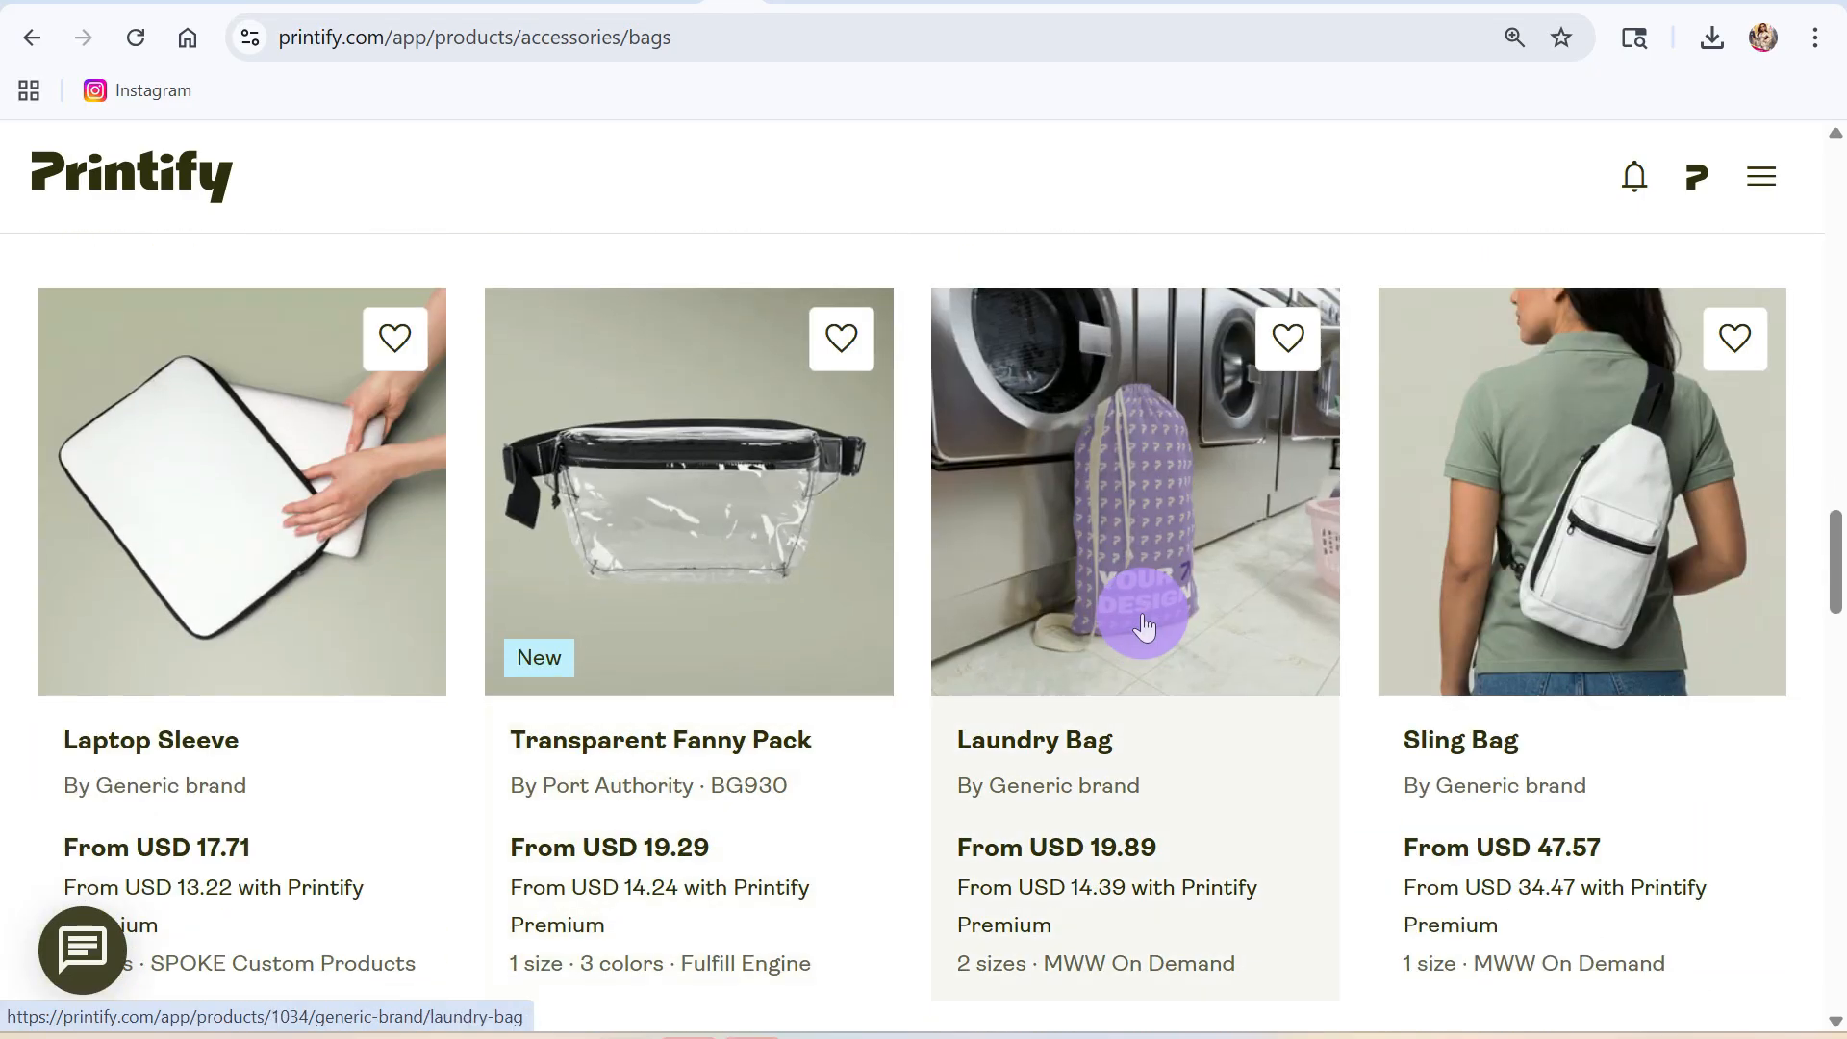
{"action": "left_click", "coordinate": [1144, 626]}
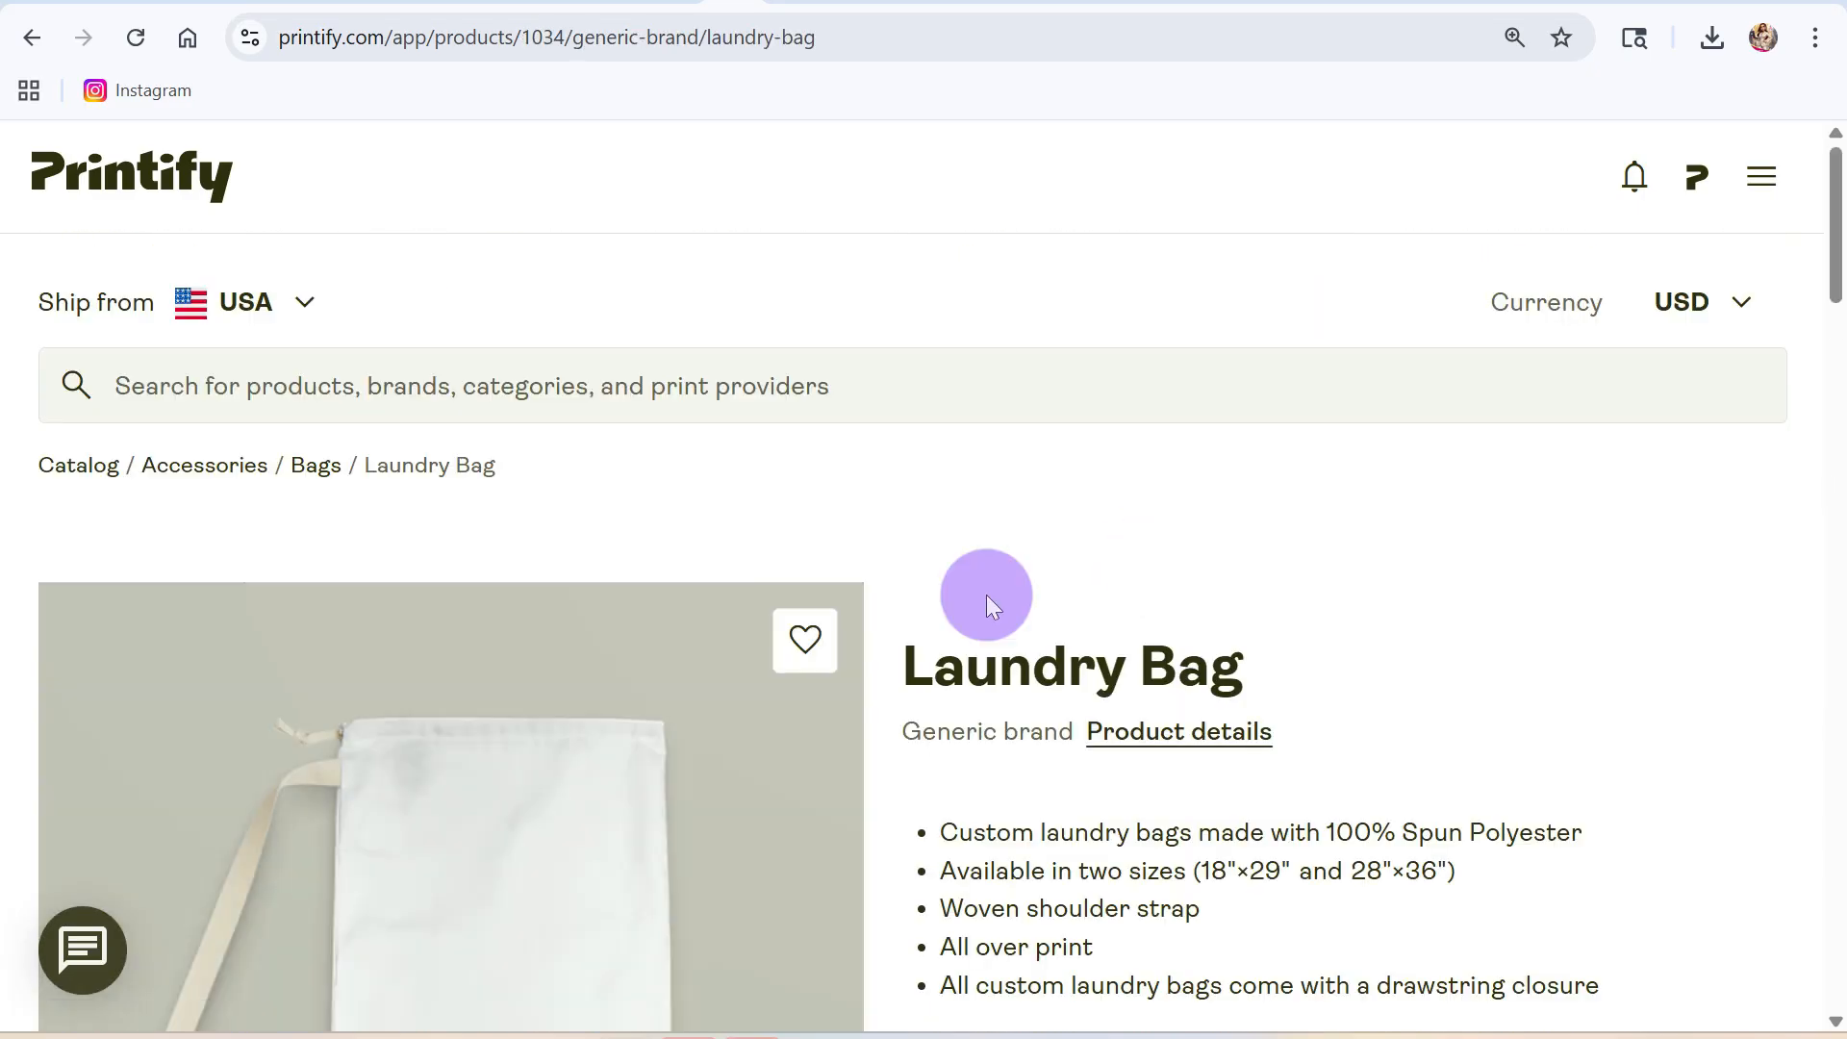
{"action": "scroll", "coordinate": [851, 708], "scroll_direction": "down", "scroll_amount": 10}
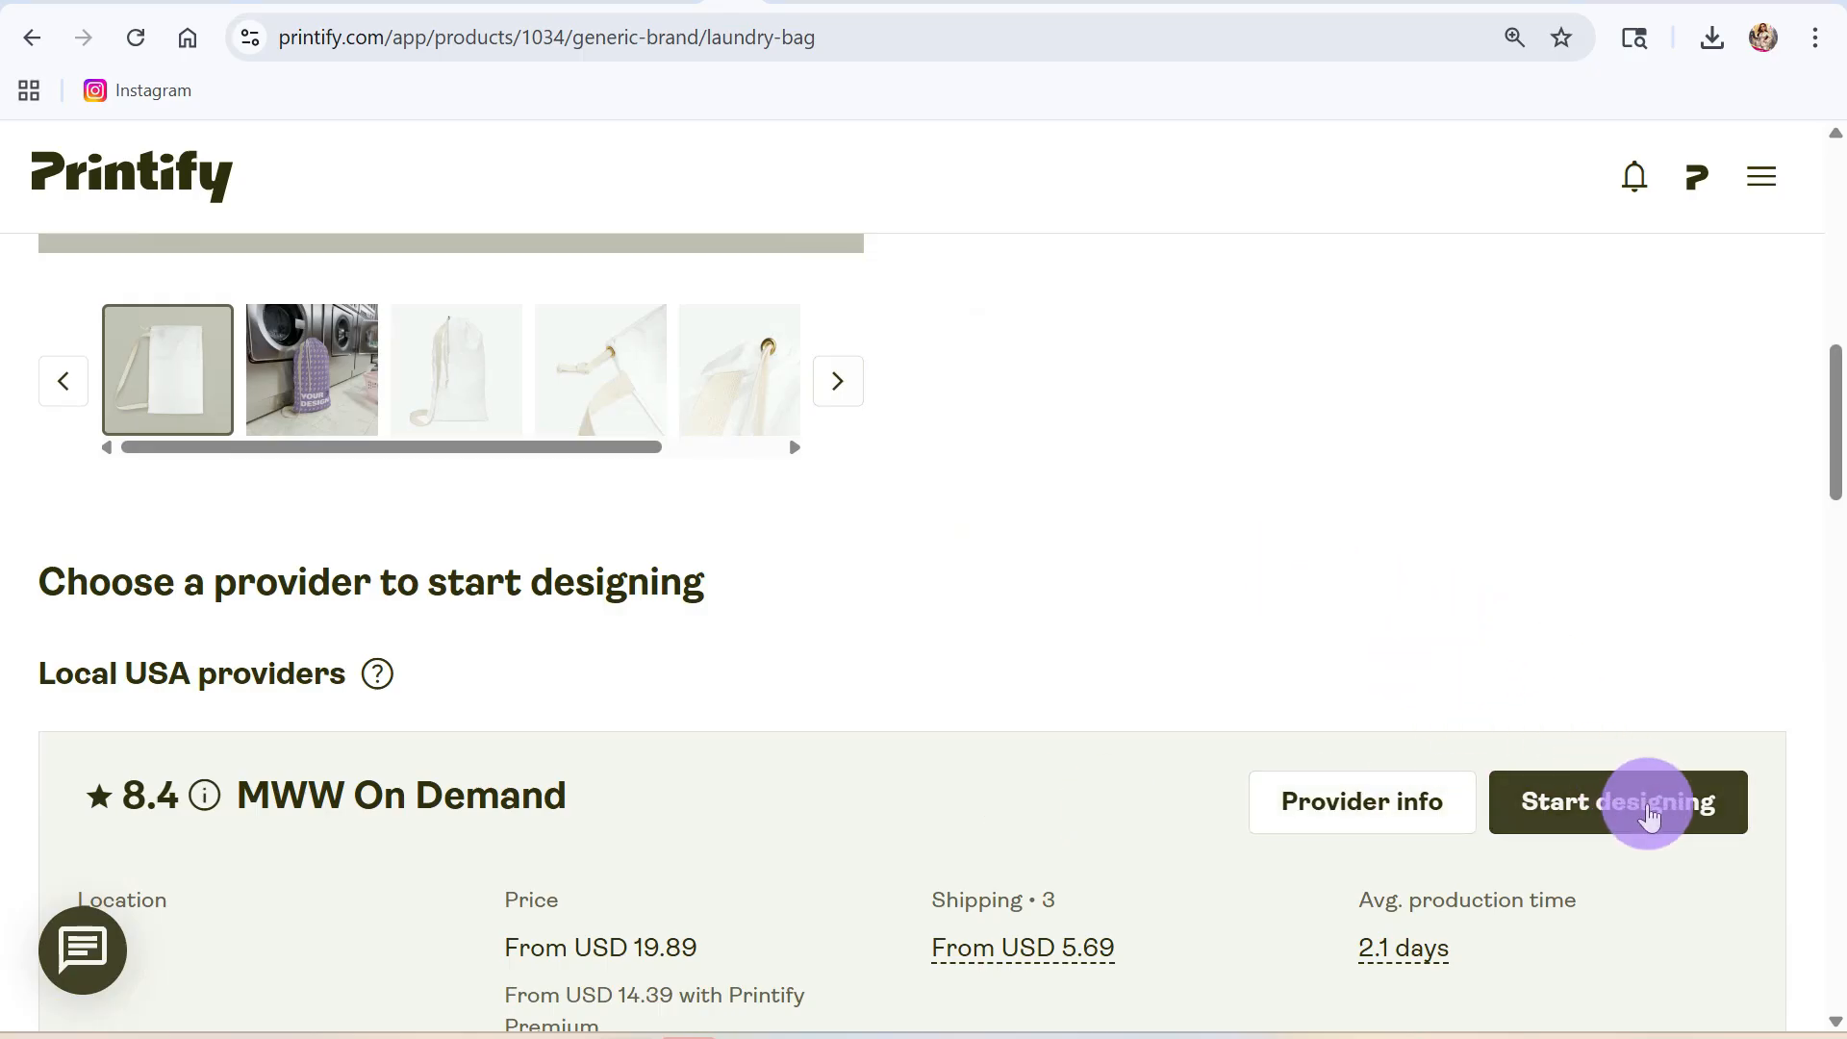
{"action": "left_click", "coordinate": [1648, 812]}
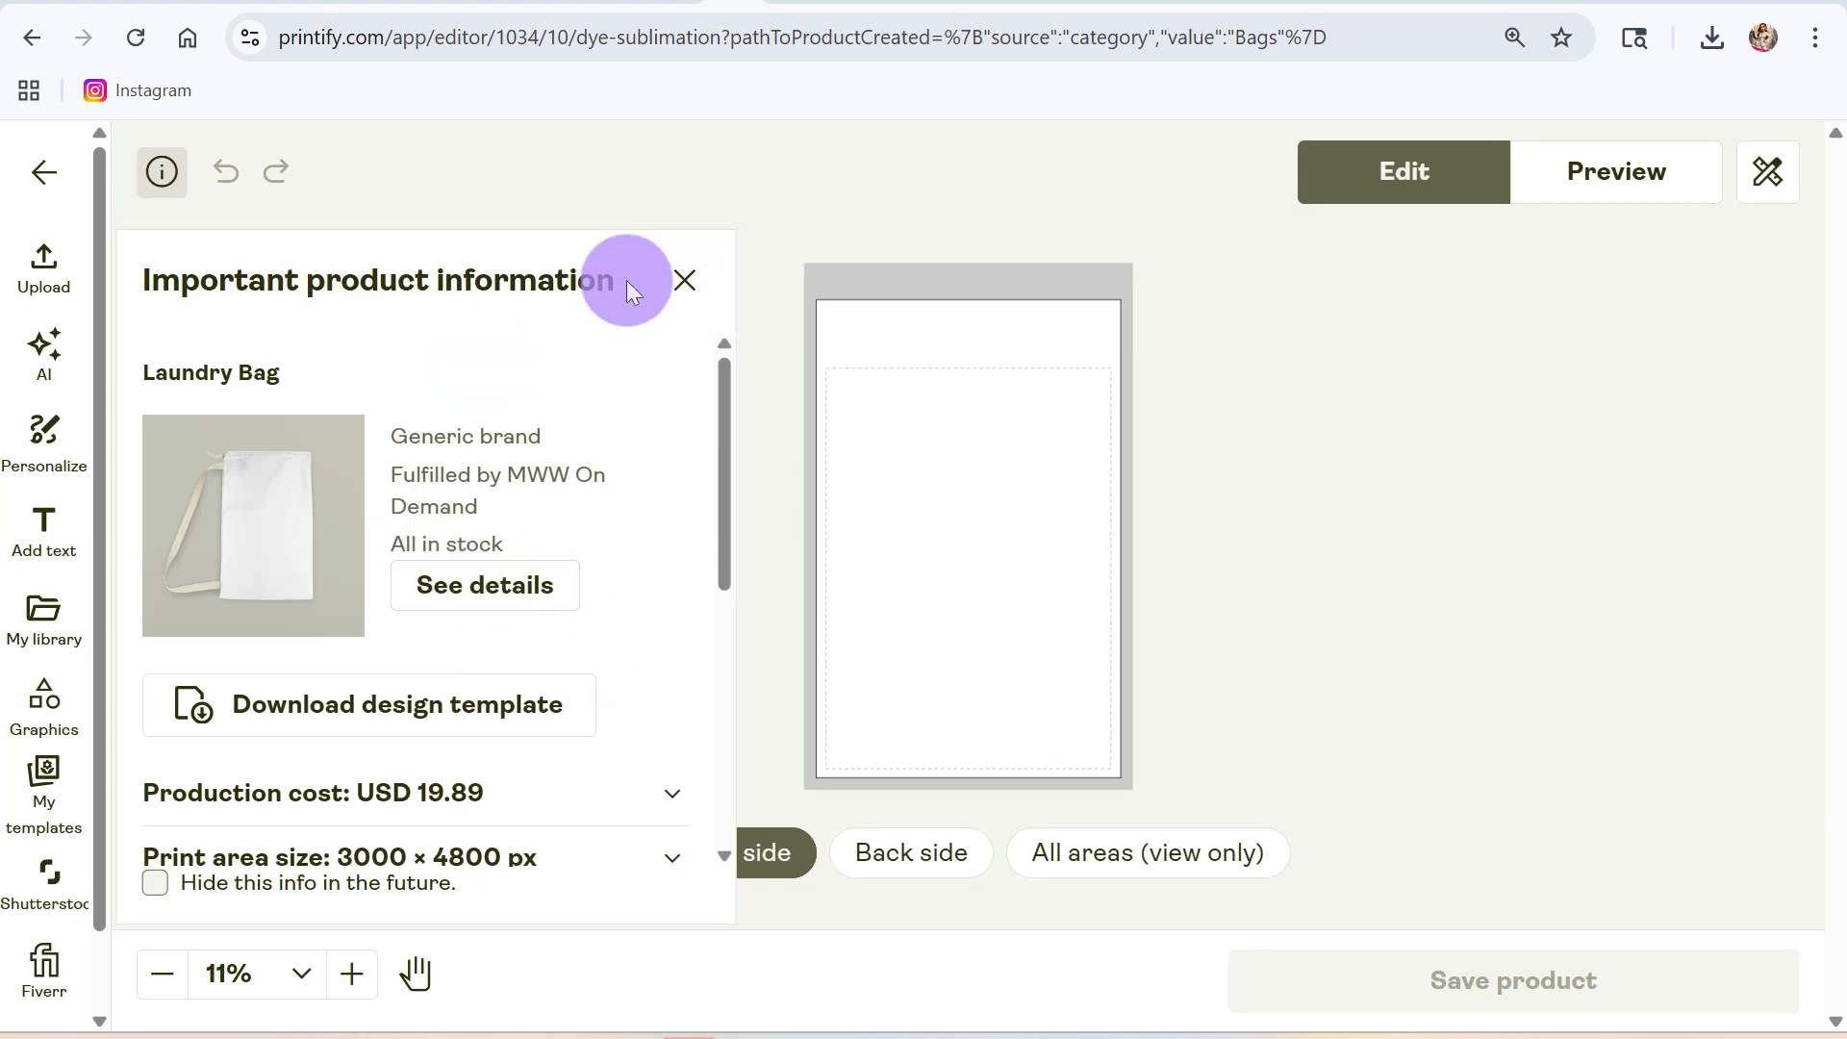
{"action": "left_click", "coordinate": [685, 280]}
- Upload the downloaded doll image from Apr 20, 2026 (09_21_19) from the device onto the laundry bag's front side
{"action": "left_click", "coordinate": [47, 295]}
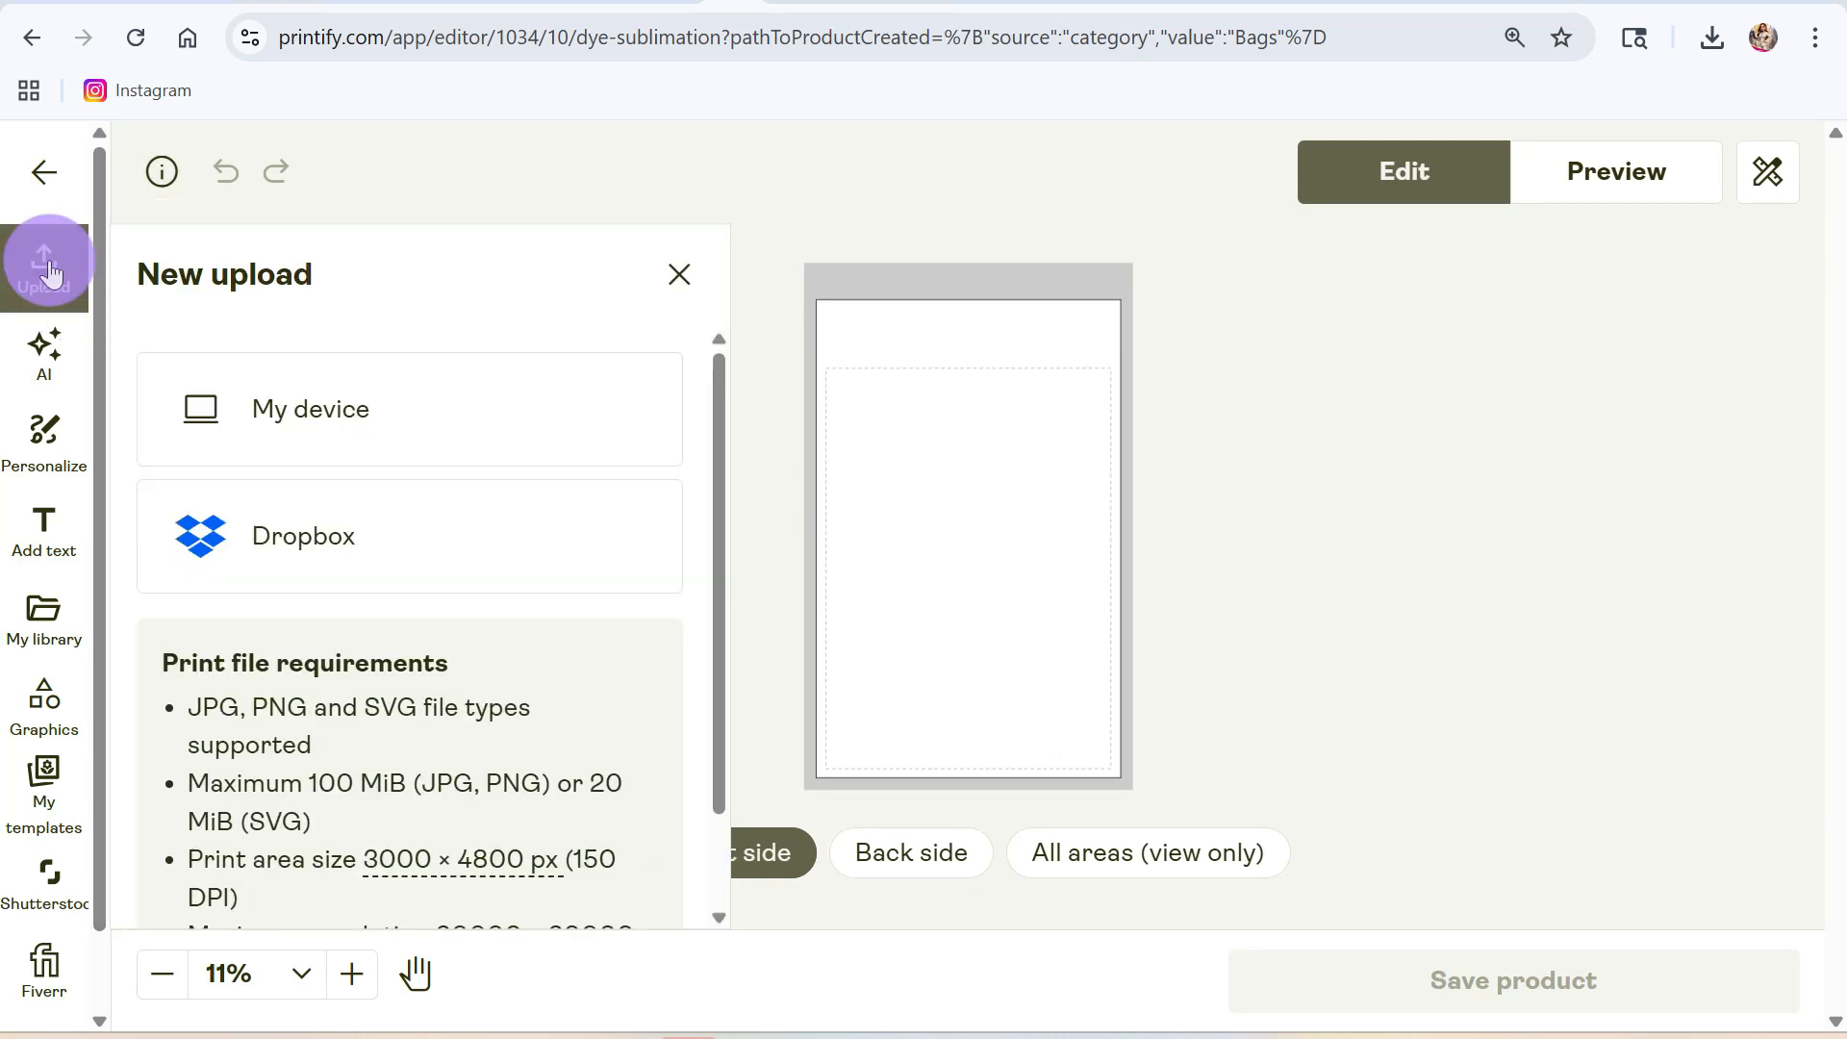
{"action": "left_click", "coordinate": [230, 413]}
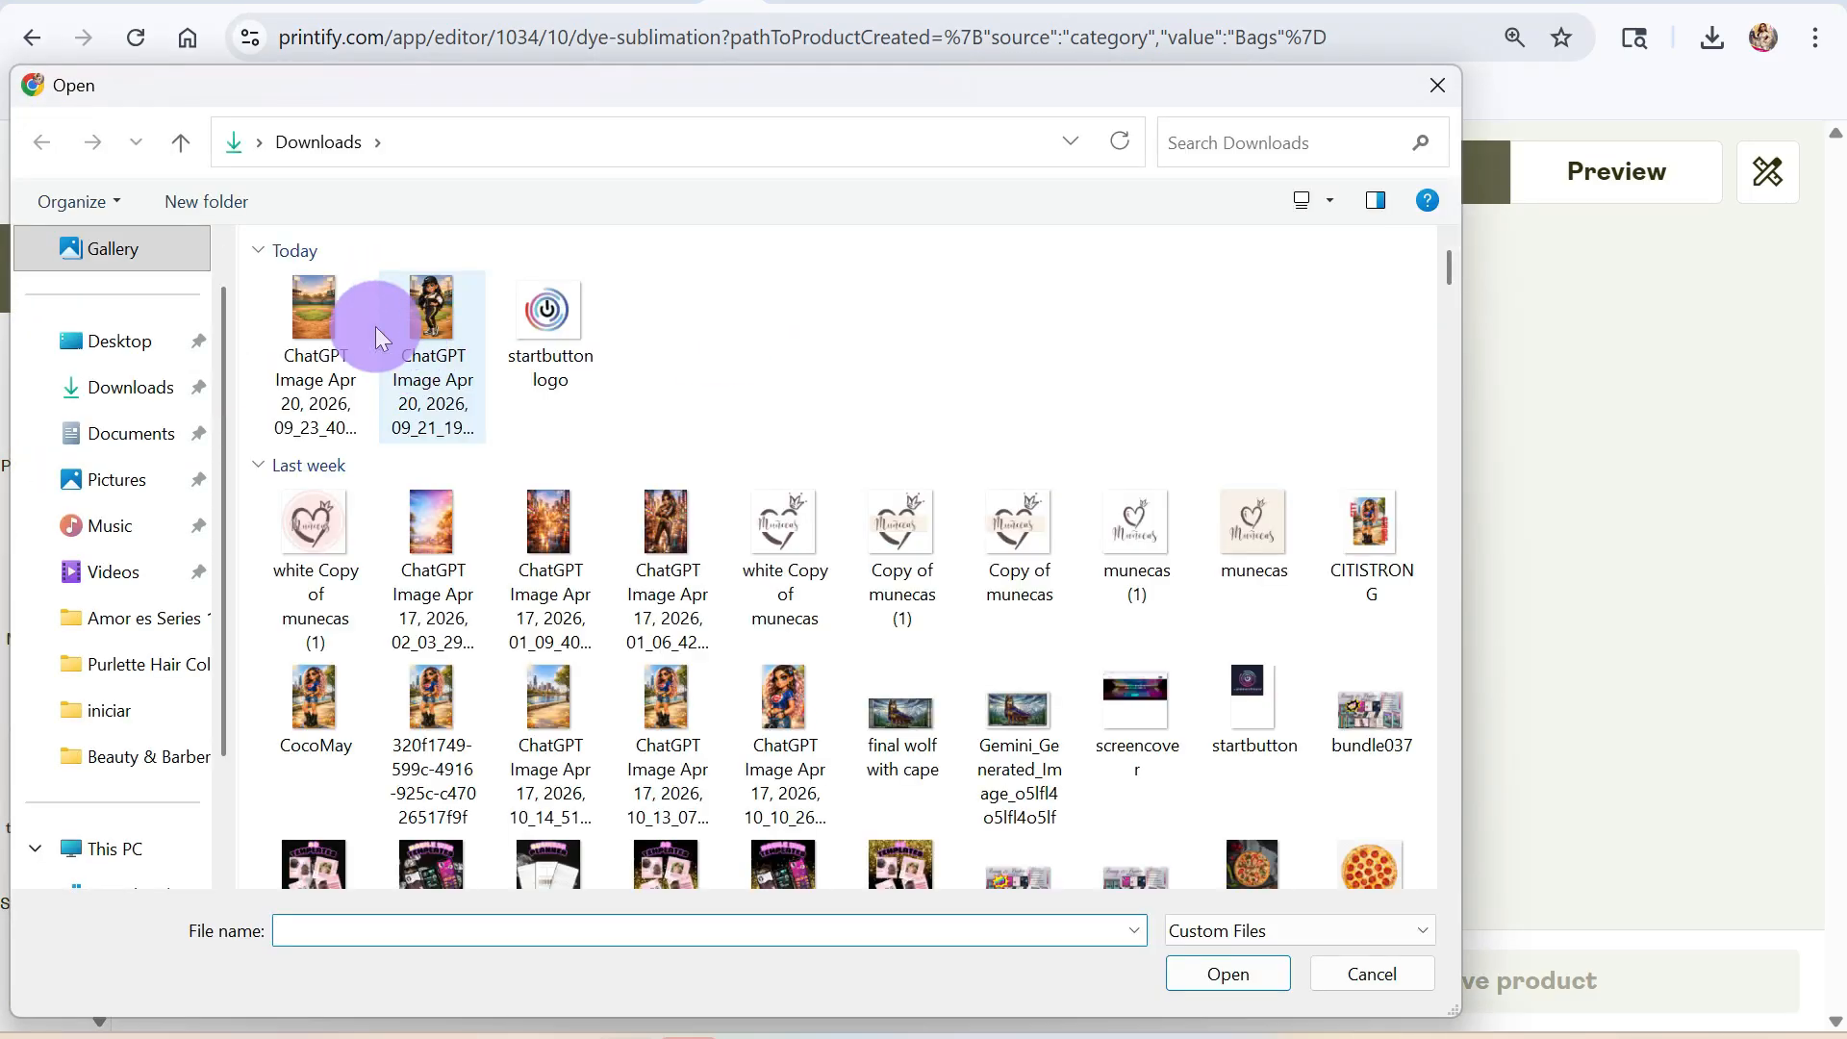
{"action": "left_click", "coordinate": [430, 311]}
{"action": "left_click", "coordinate": [1250, 974]}
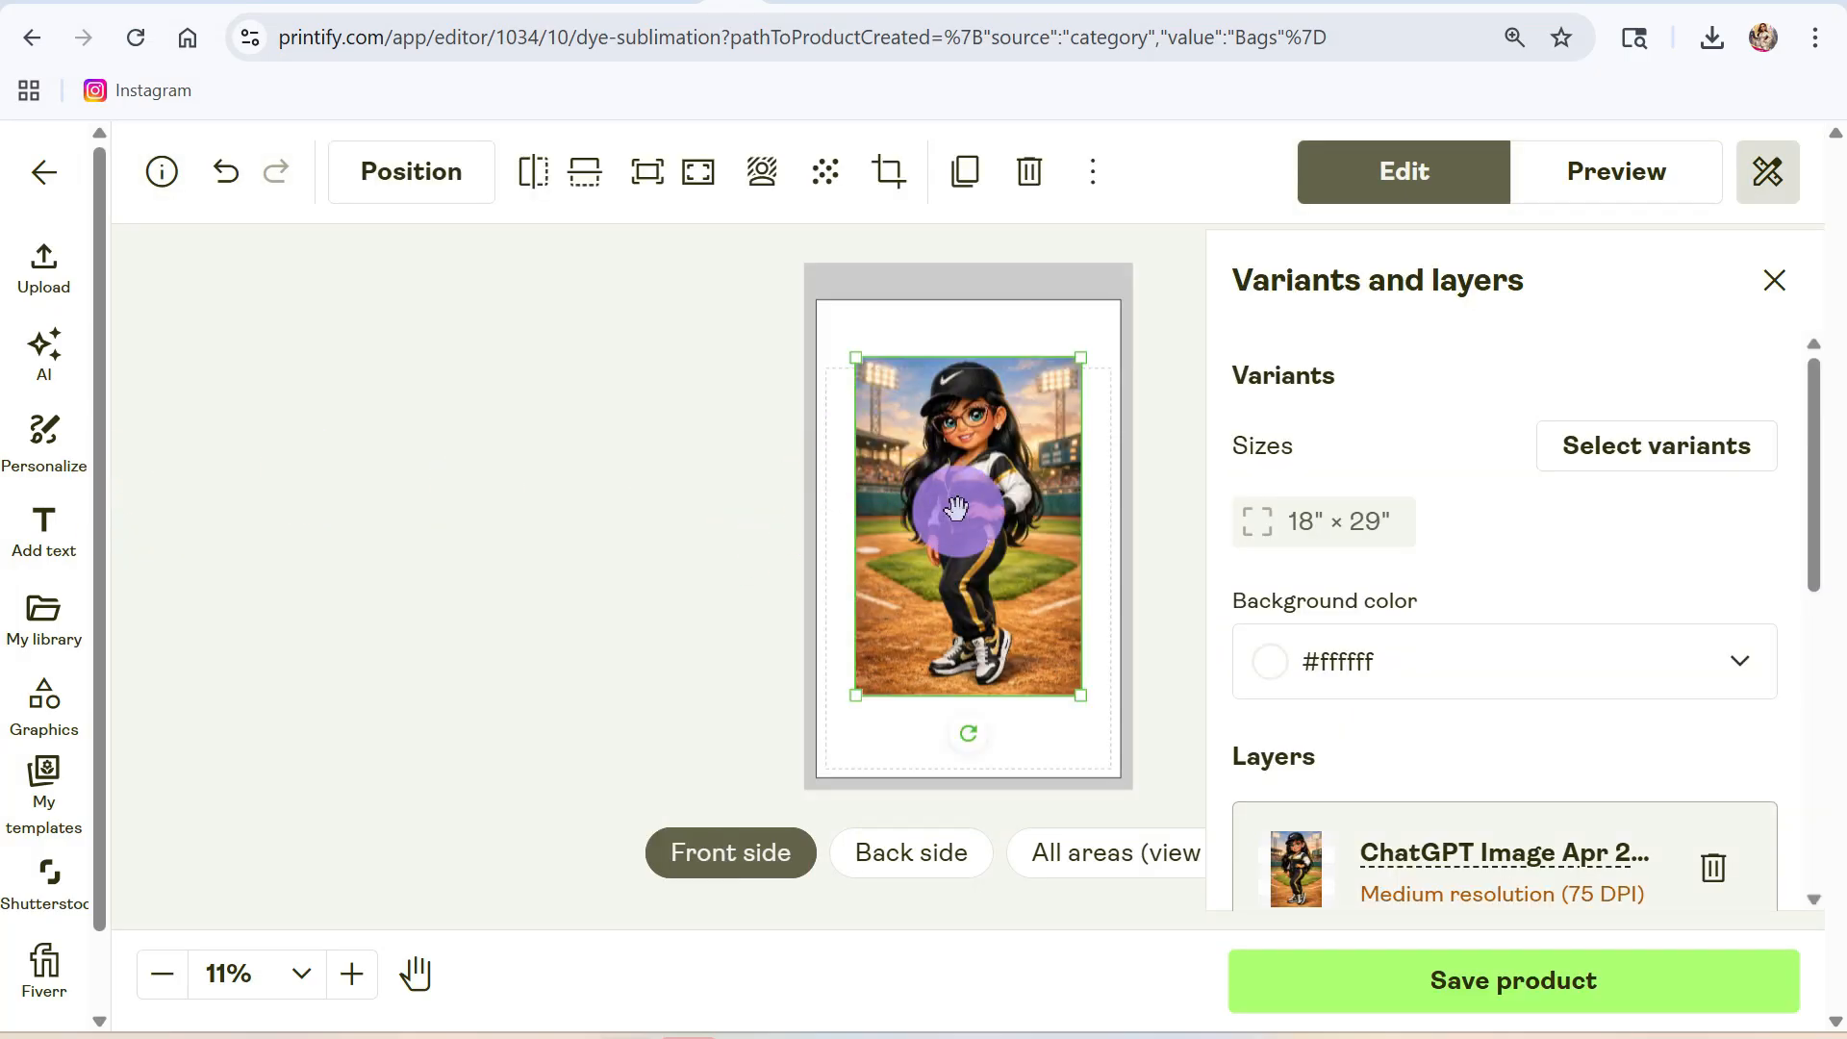
- Reposition and enlarge the doll image until it covers the laundry bag's entire front print area
{"action": "left_click_drag", "start_coordinate": [956, 507], "coordinate": [919, 451]}
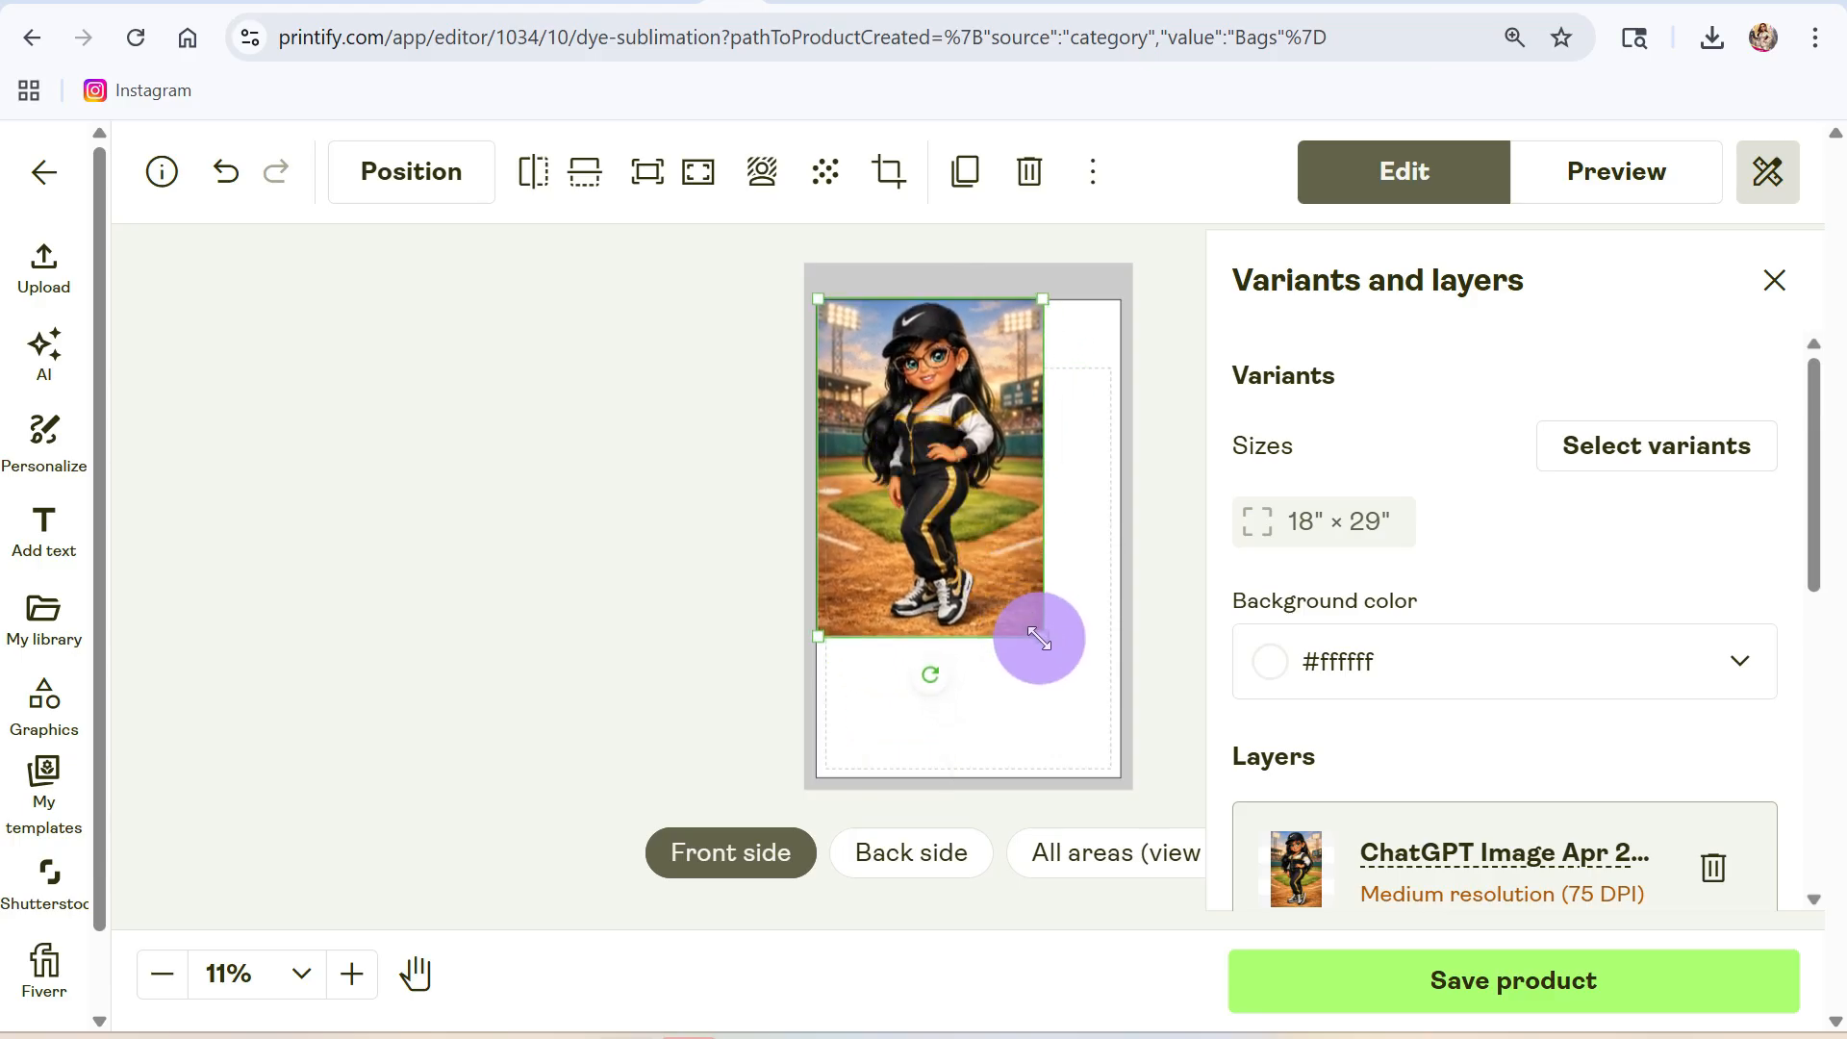
{"action": "left_click_drag", "start_coordinate": [1039, 638], "coordinate": [1112, 773]}
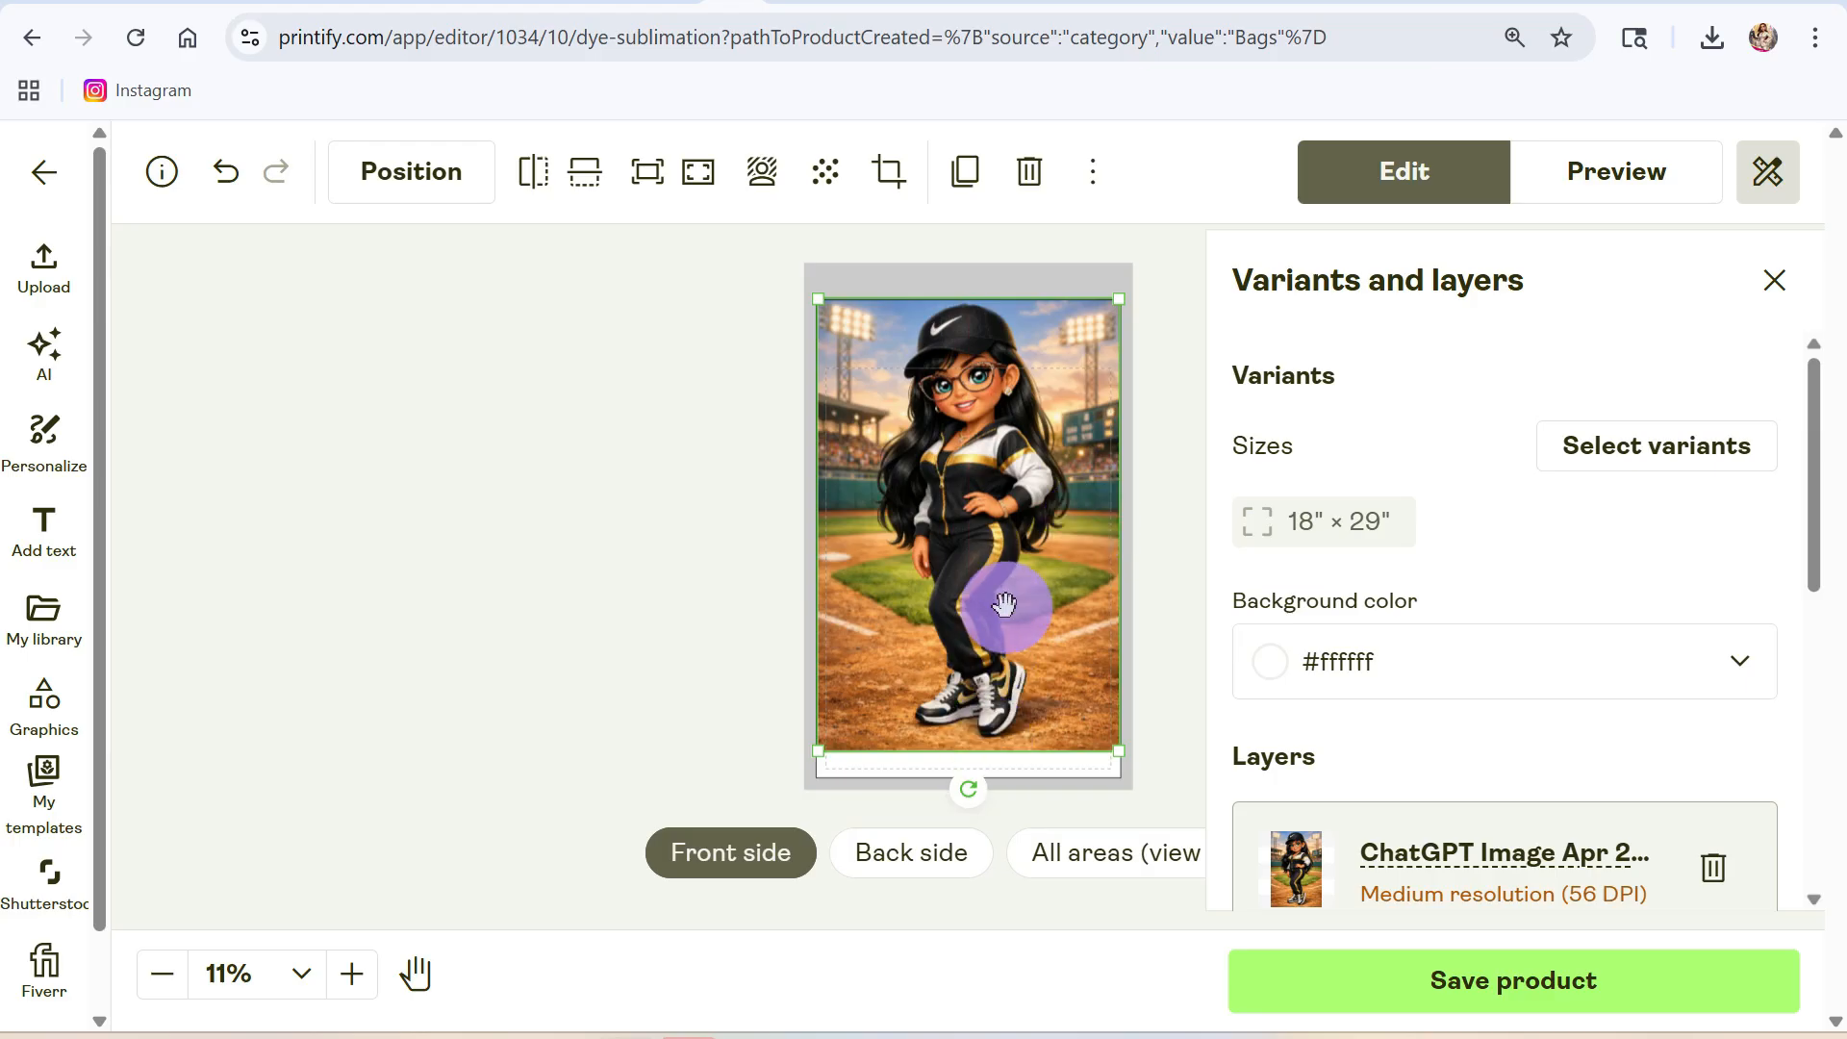
{"action": "left_click_drag", "start_coordinate": [991, 603], "coordinate": [985, 639]}
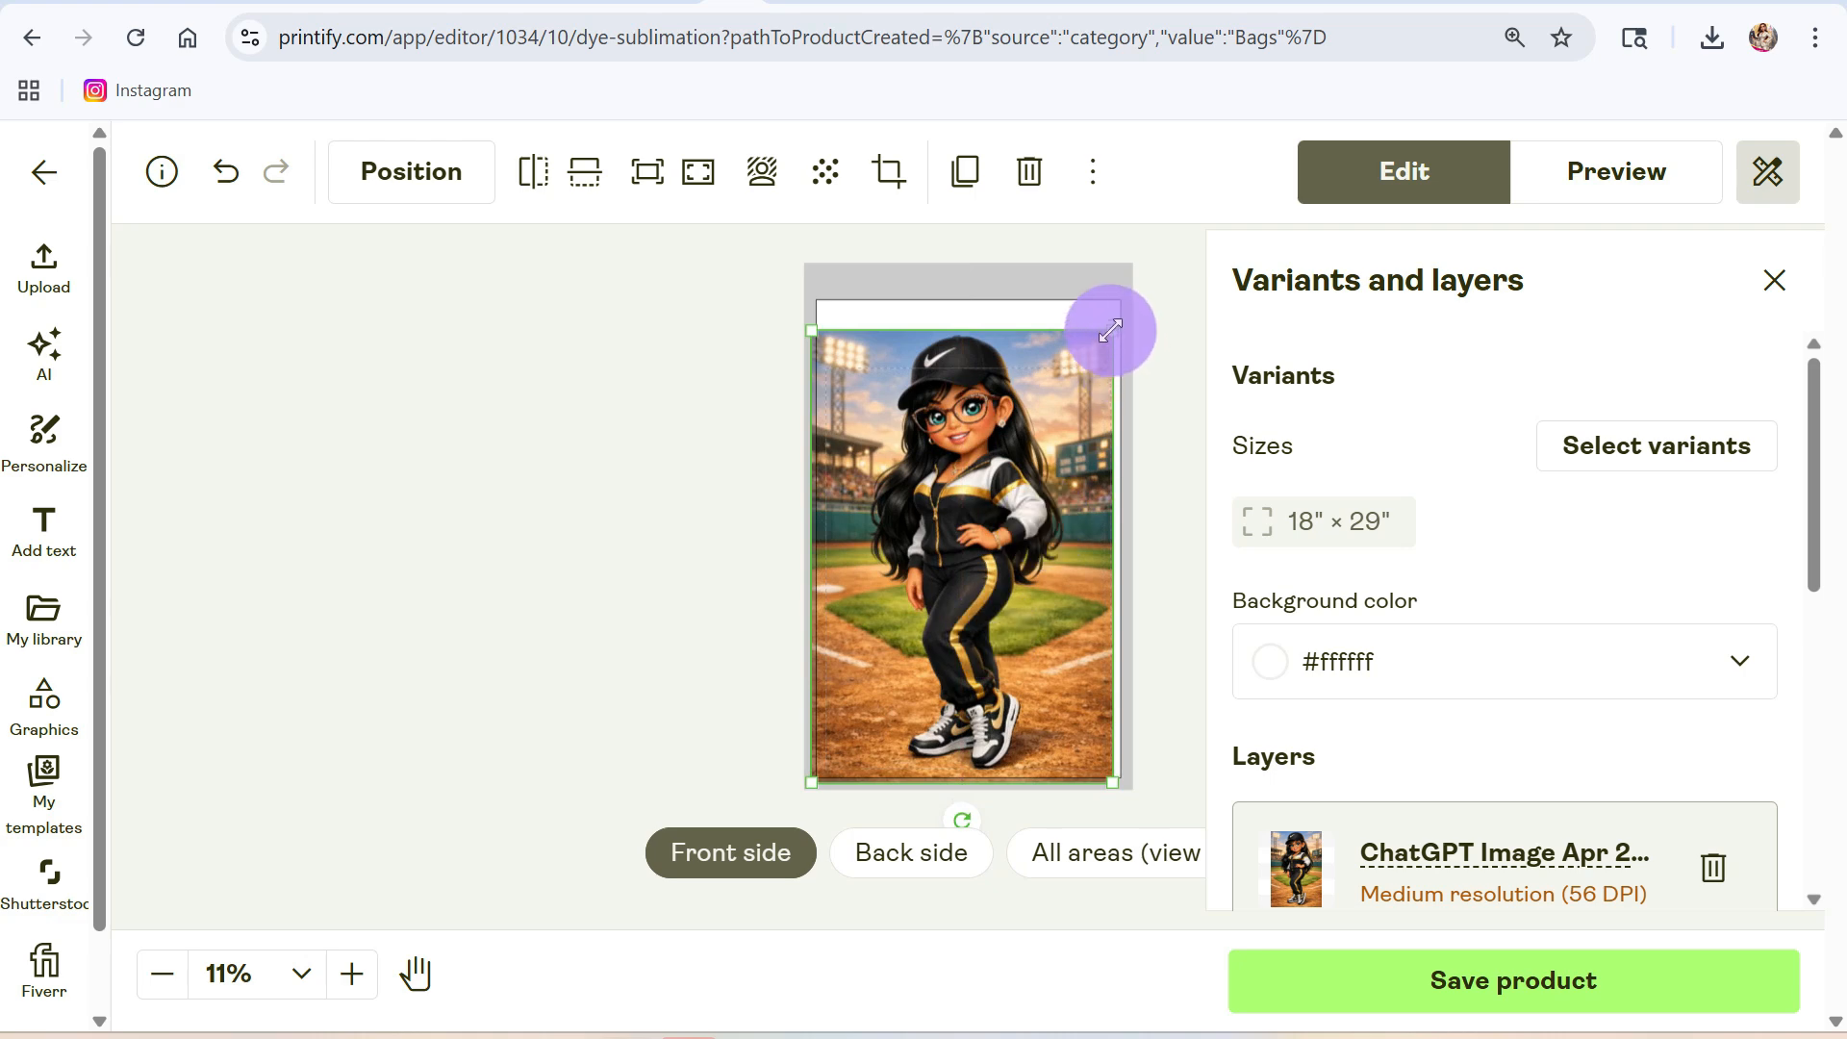
{"action": "left_click_drag", "start_coordinate": [1111, 330], "coordinate": [1140, 303]}
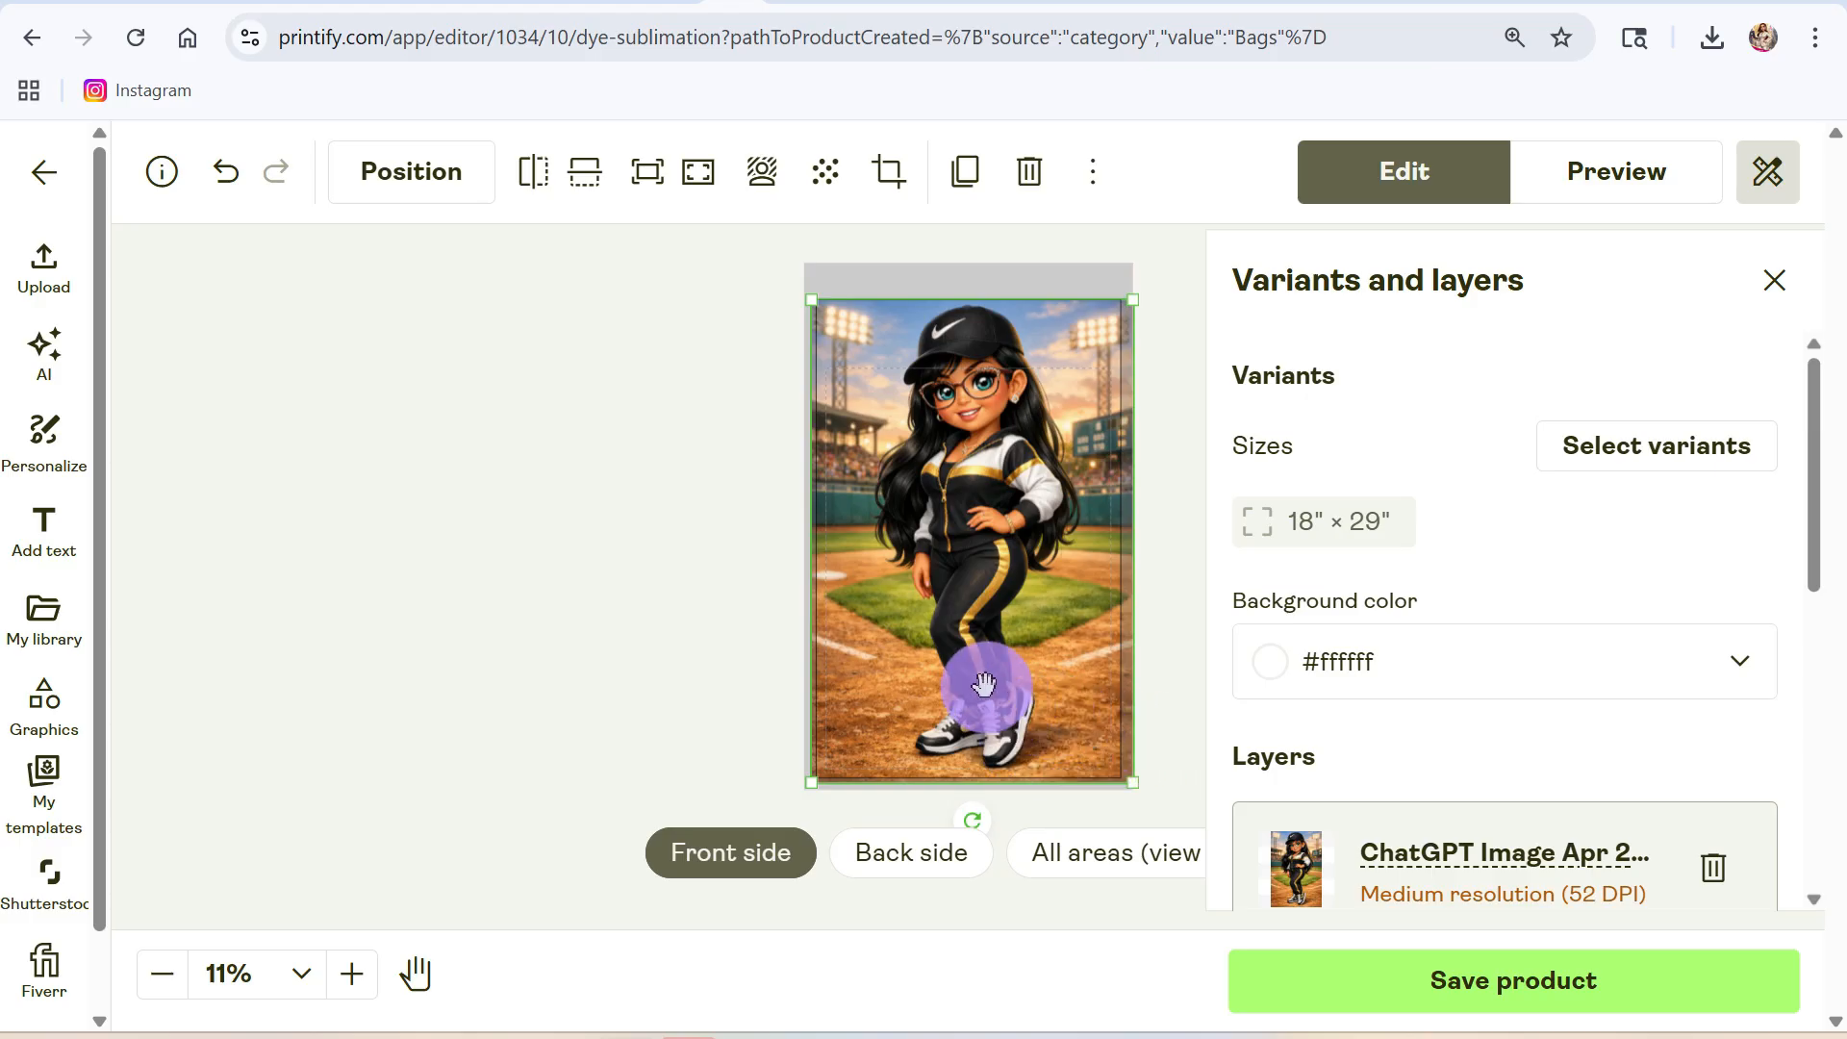
- Fine-tune the doll image's position on the laundry bag's front side and deselect it
{"action": "left_click_drag", "start_coordinate": [984, 684], "coordinate": [977, 684]}
{"action": "left_click_drag", "start_coordinate": [983, 687], "coordinate": [986, 687]}
{"action": "left_click", "coordinate": [1190, 664]}
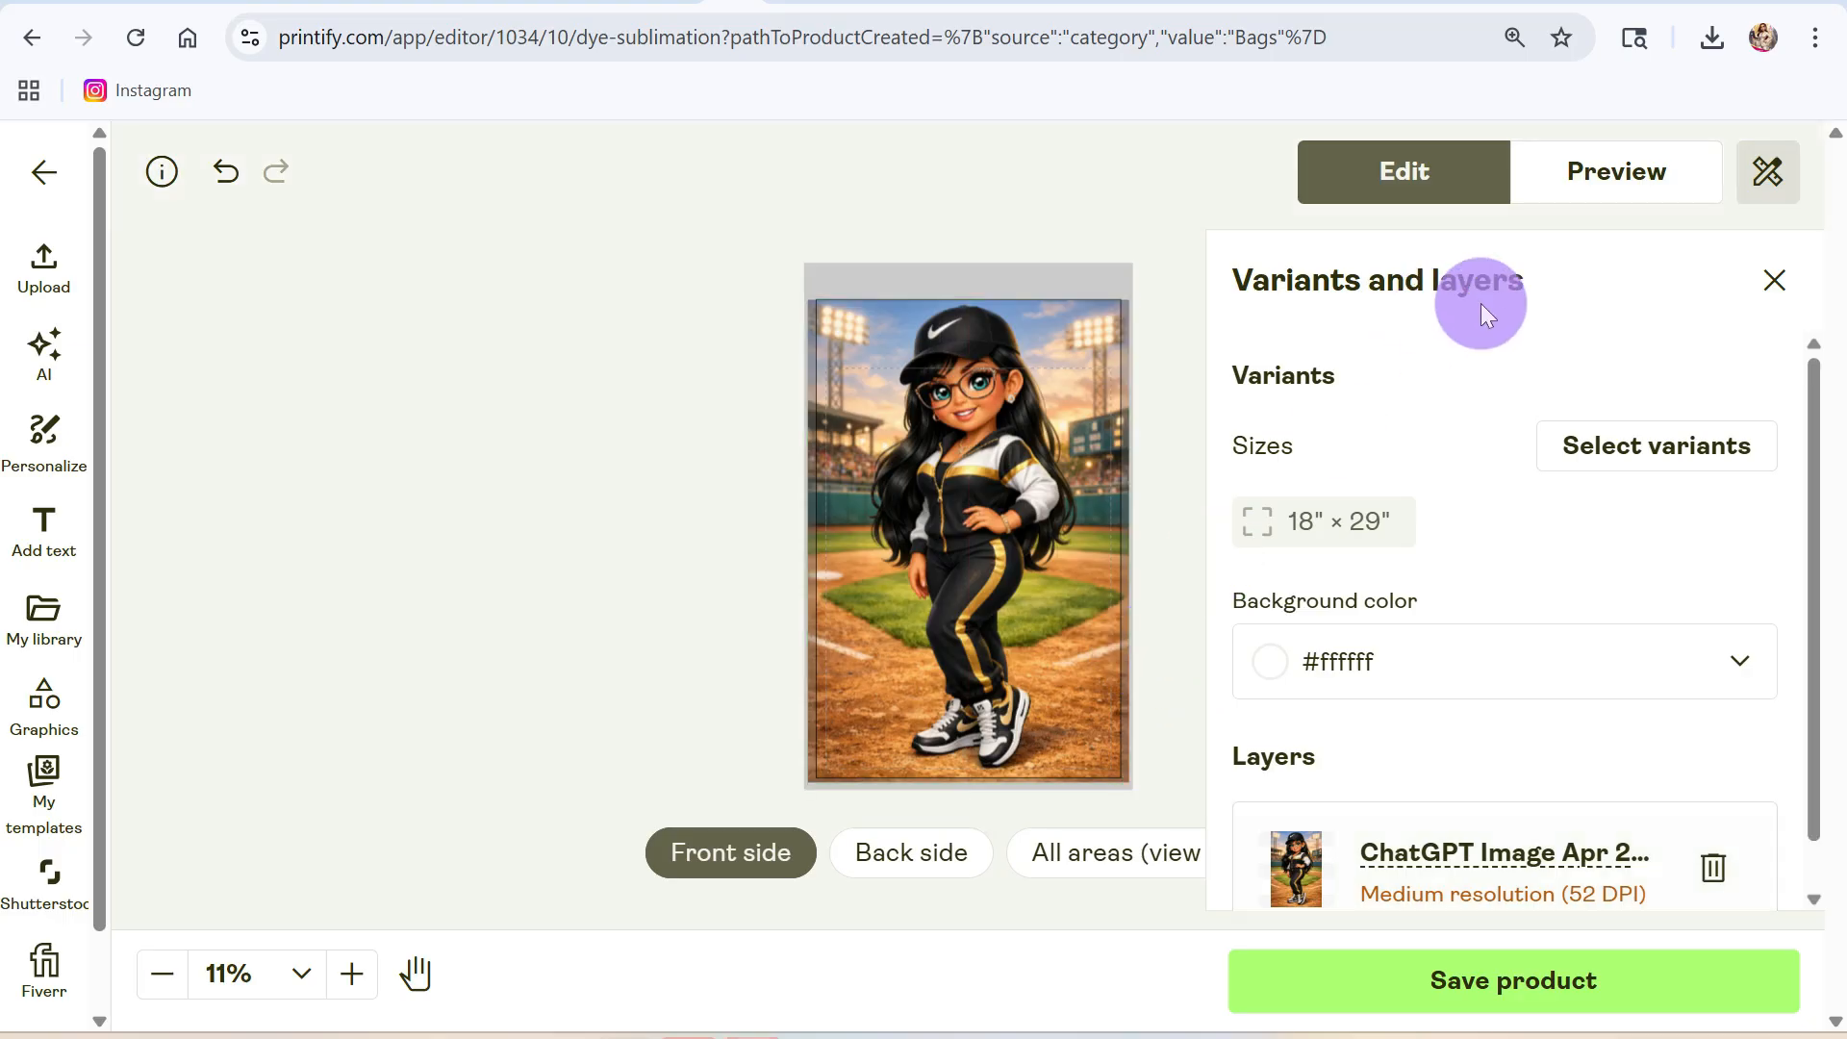
- Upload the baseball field image from Apr 20, 2026 (09_23_40 AM) from the device onto the laundry bag's back side
{"action": "left_click", "coordinate": [903, 853]}
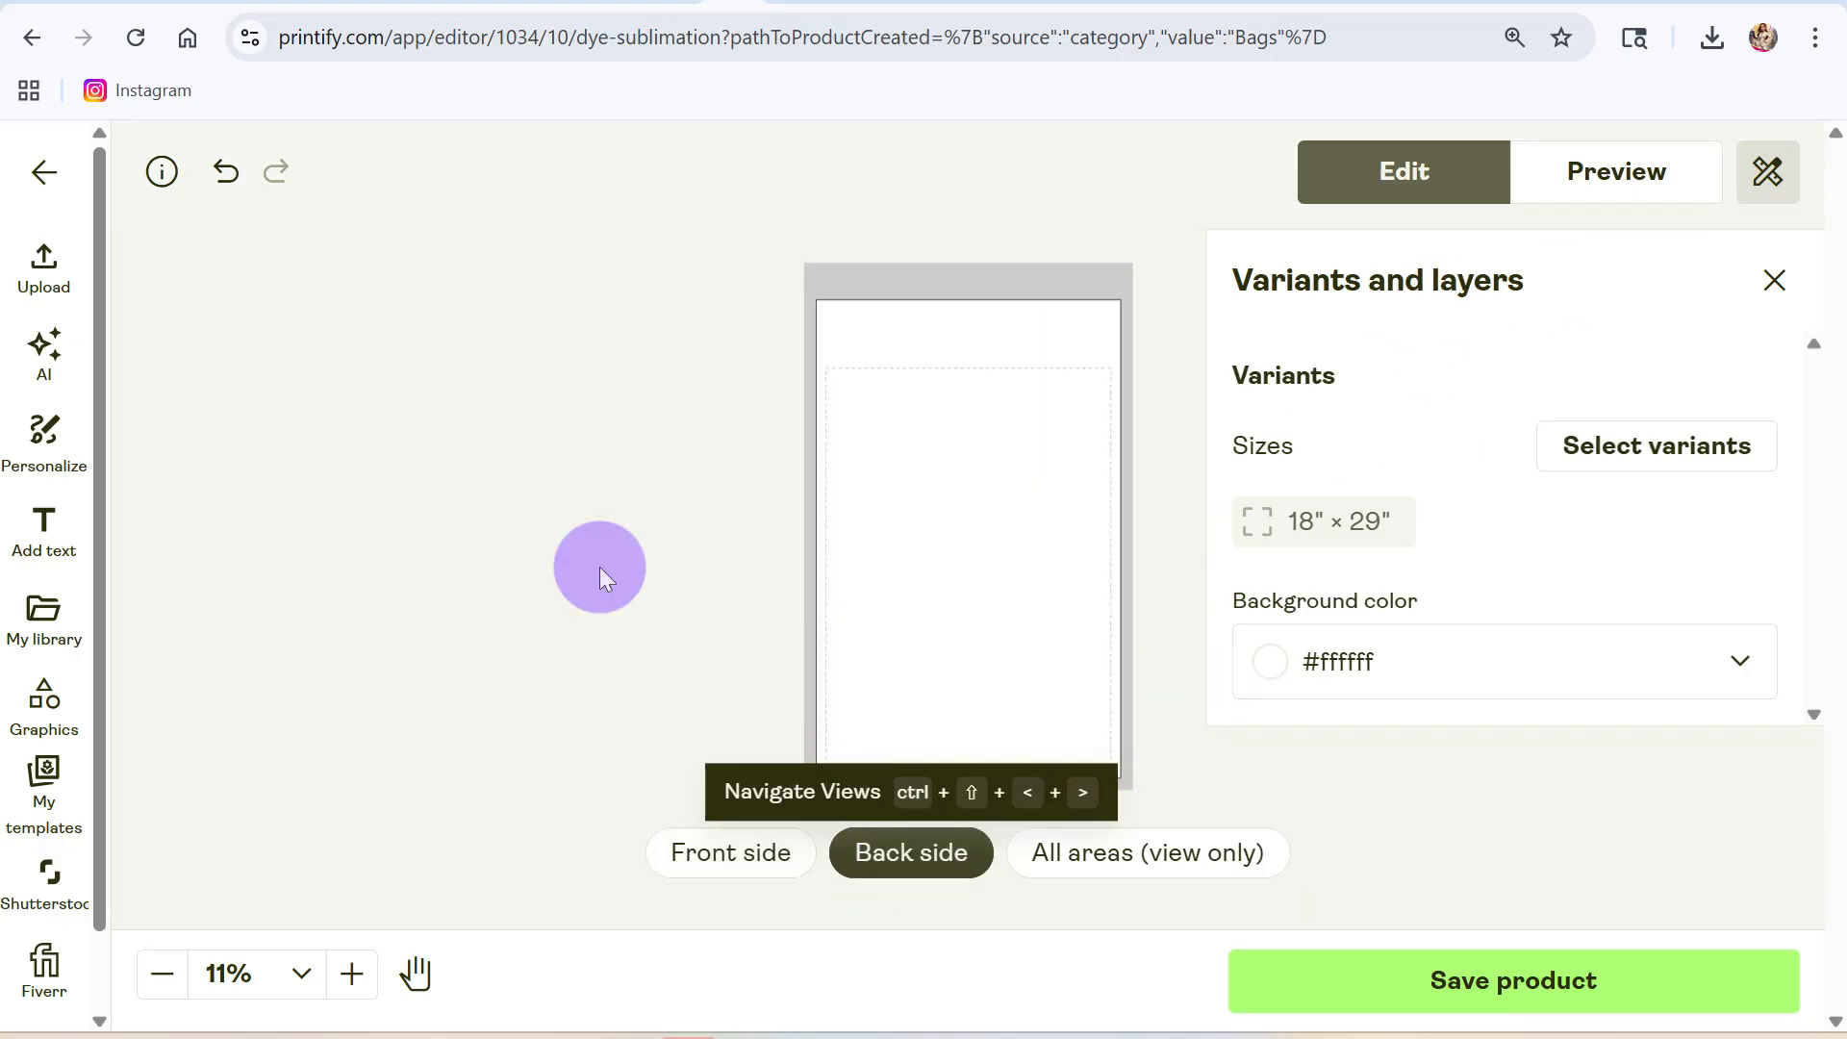
{"action": "left_click", "coordinate": [45, 261]}
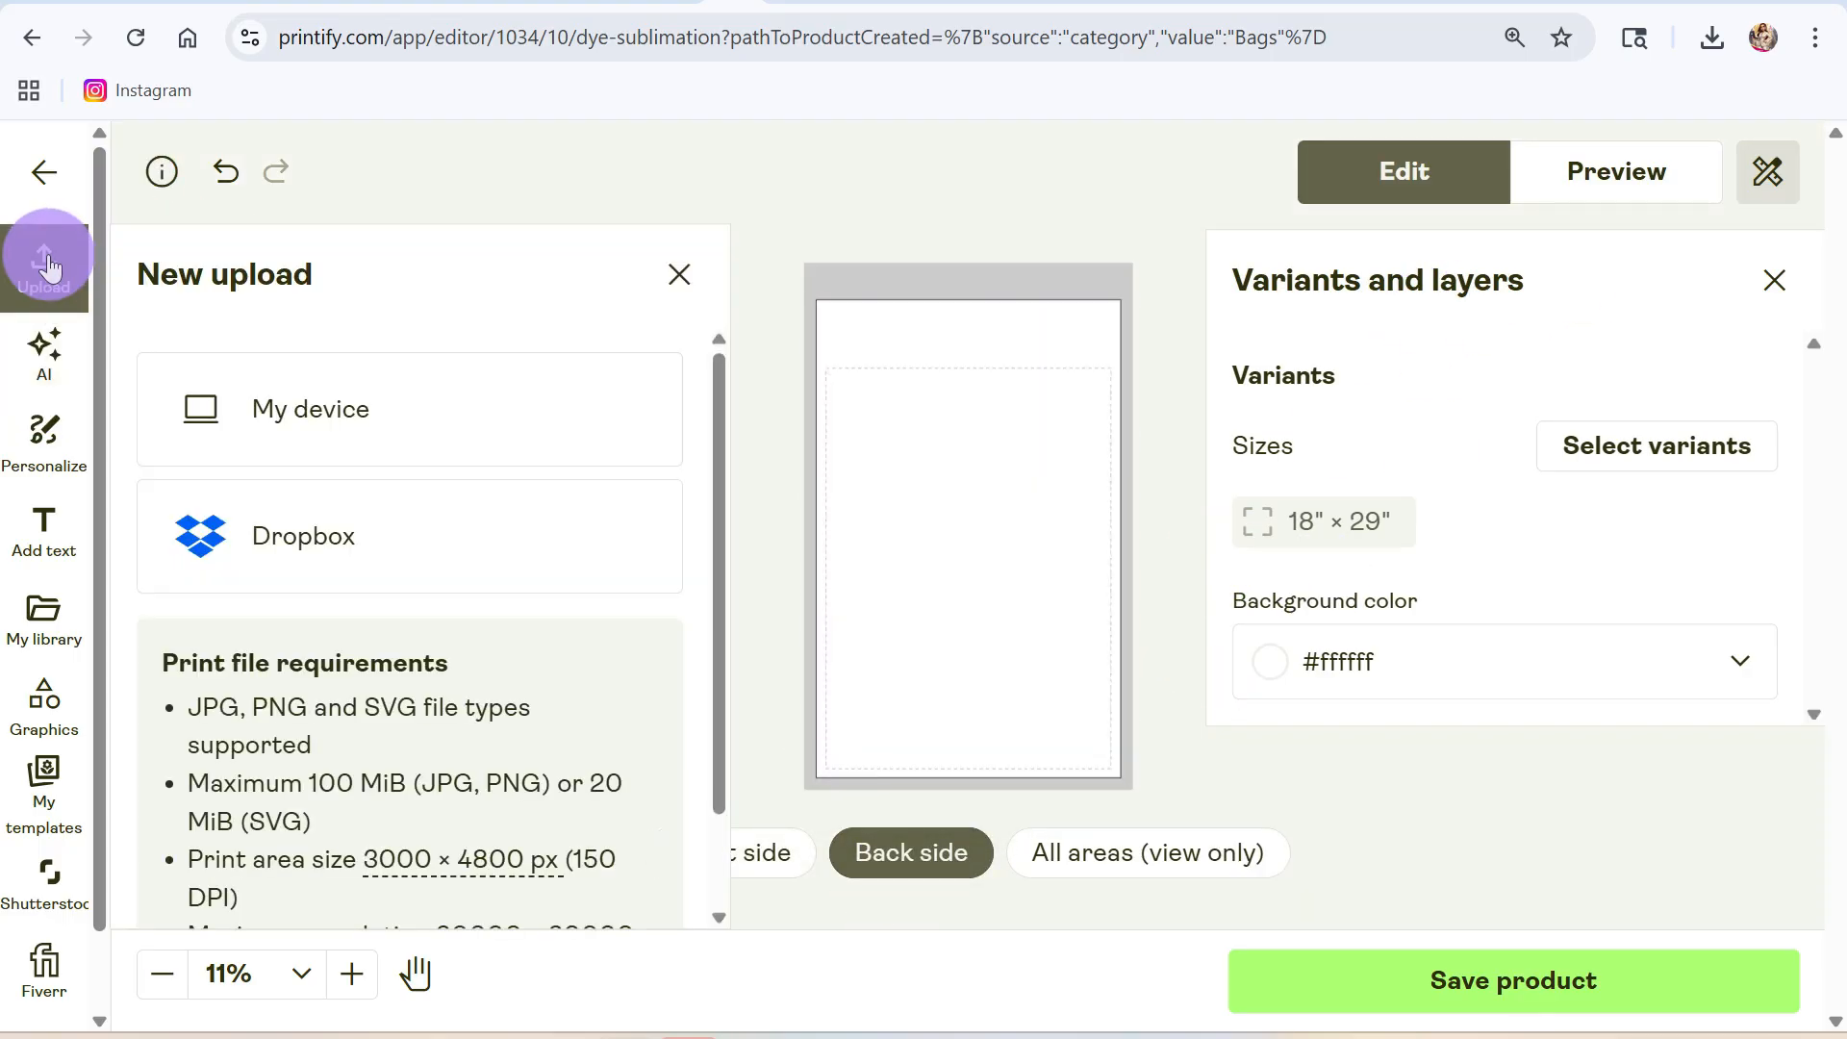
{"action": "left_click", "coordinate": [319, 411]}
{"action": "left_click", "coordinate": [335, 418]}
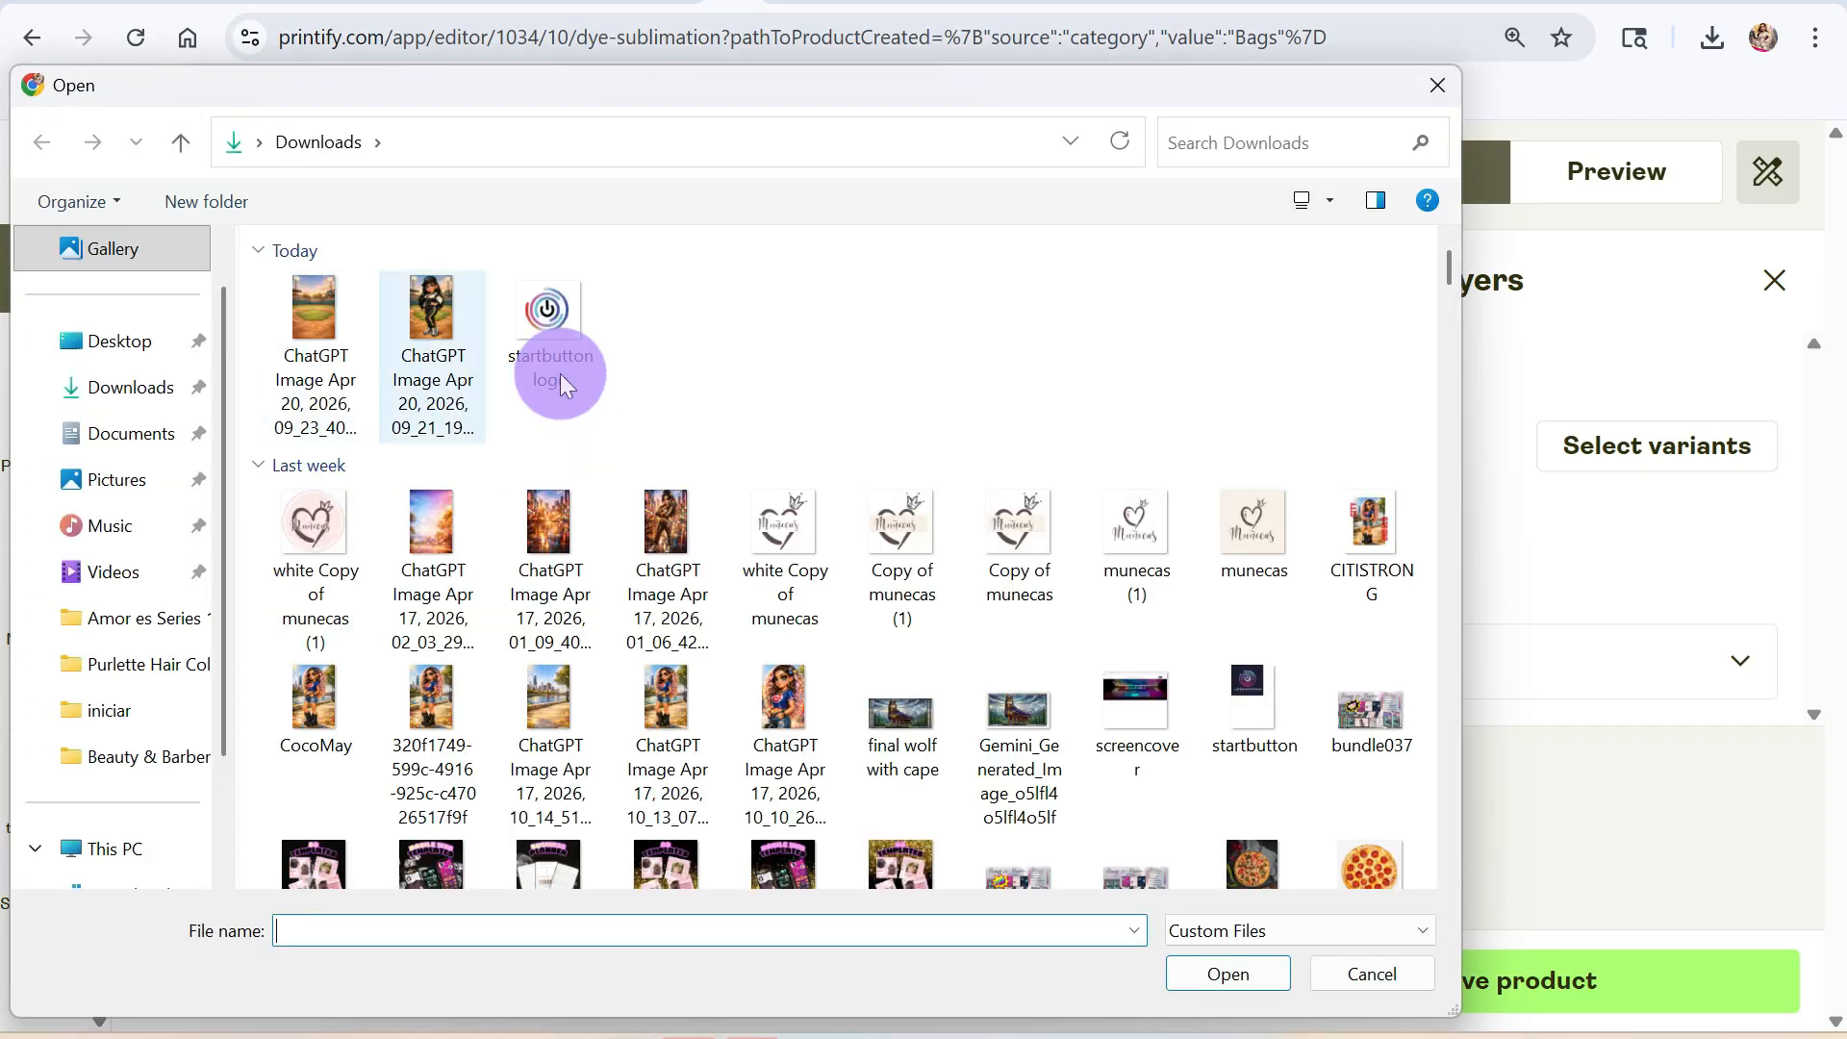
{"action": "left_click", "coordinate": [315, 323]}
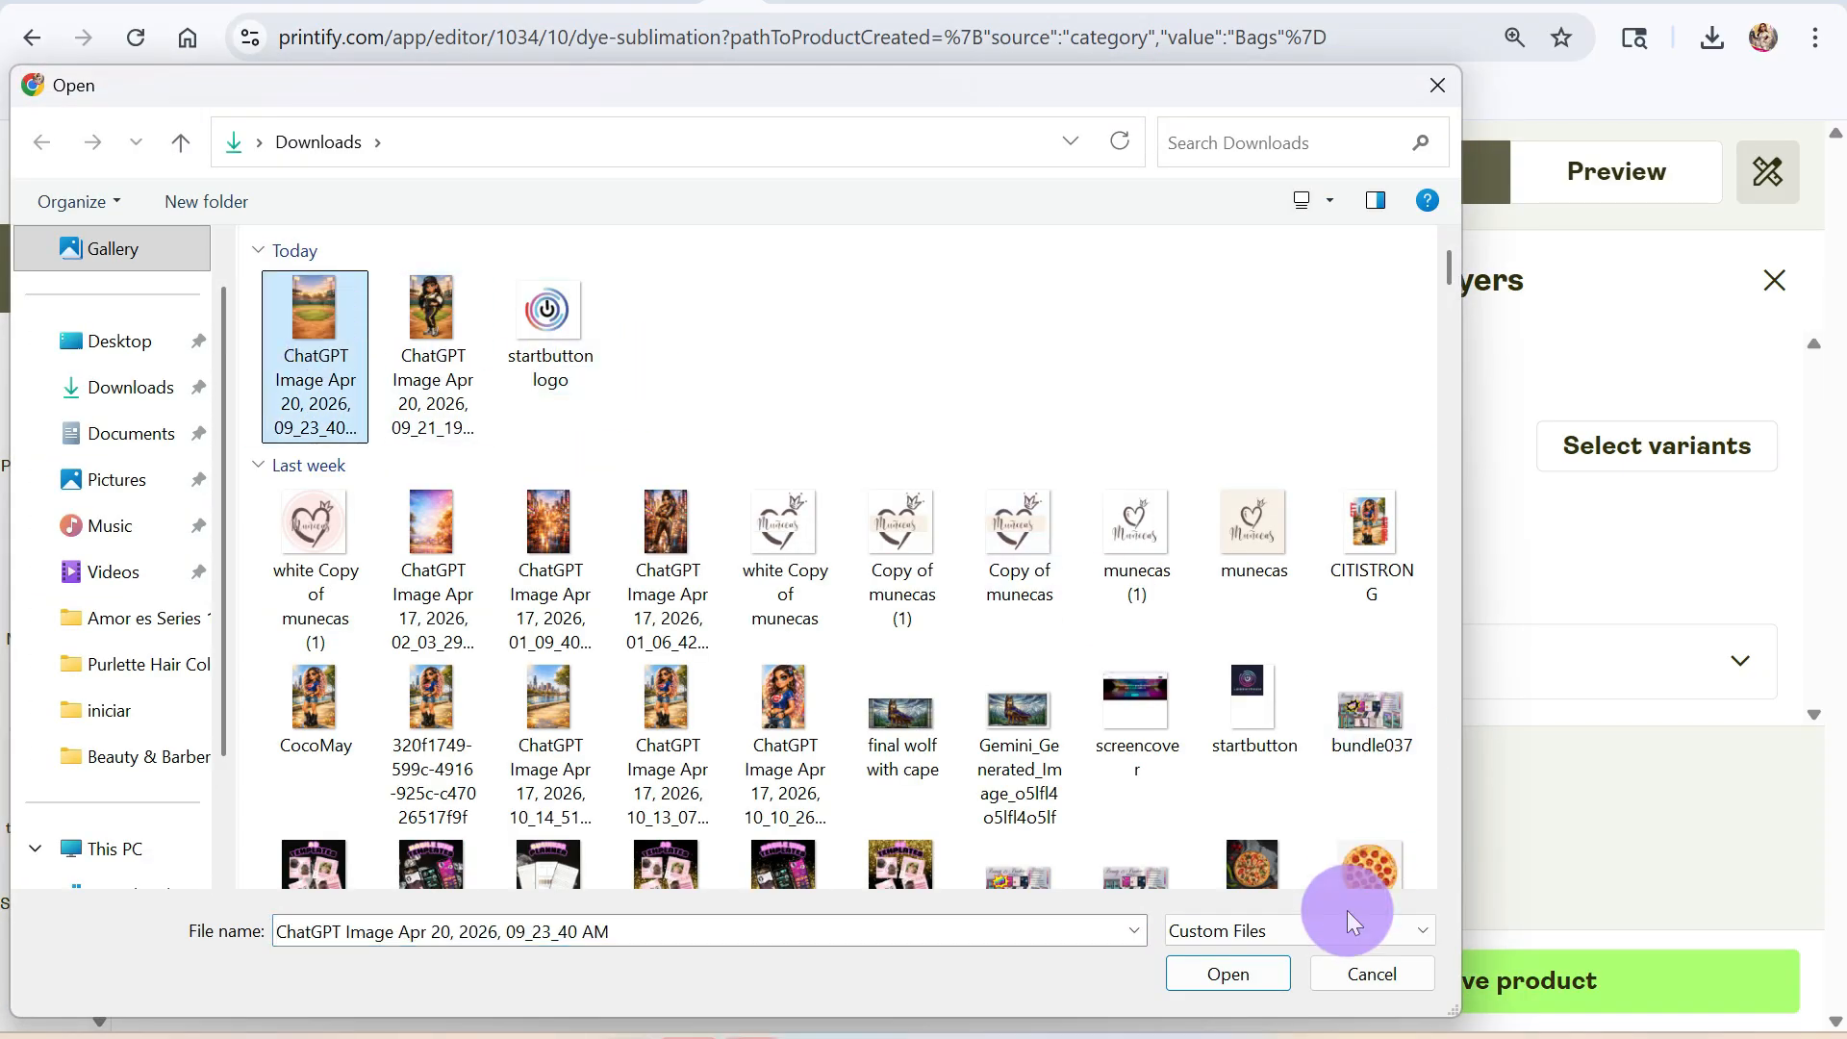
{"action": "left_click", "coordinate": [1228, 973]}
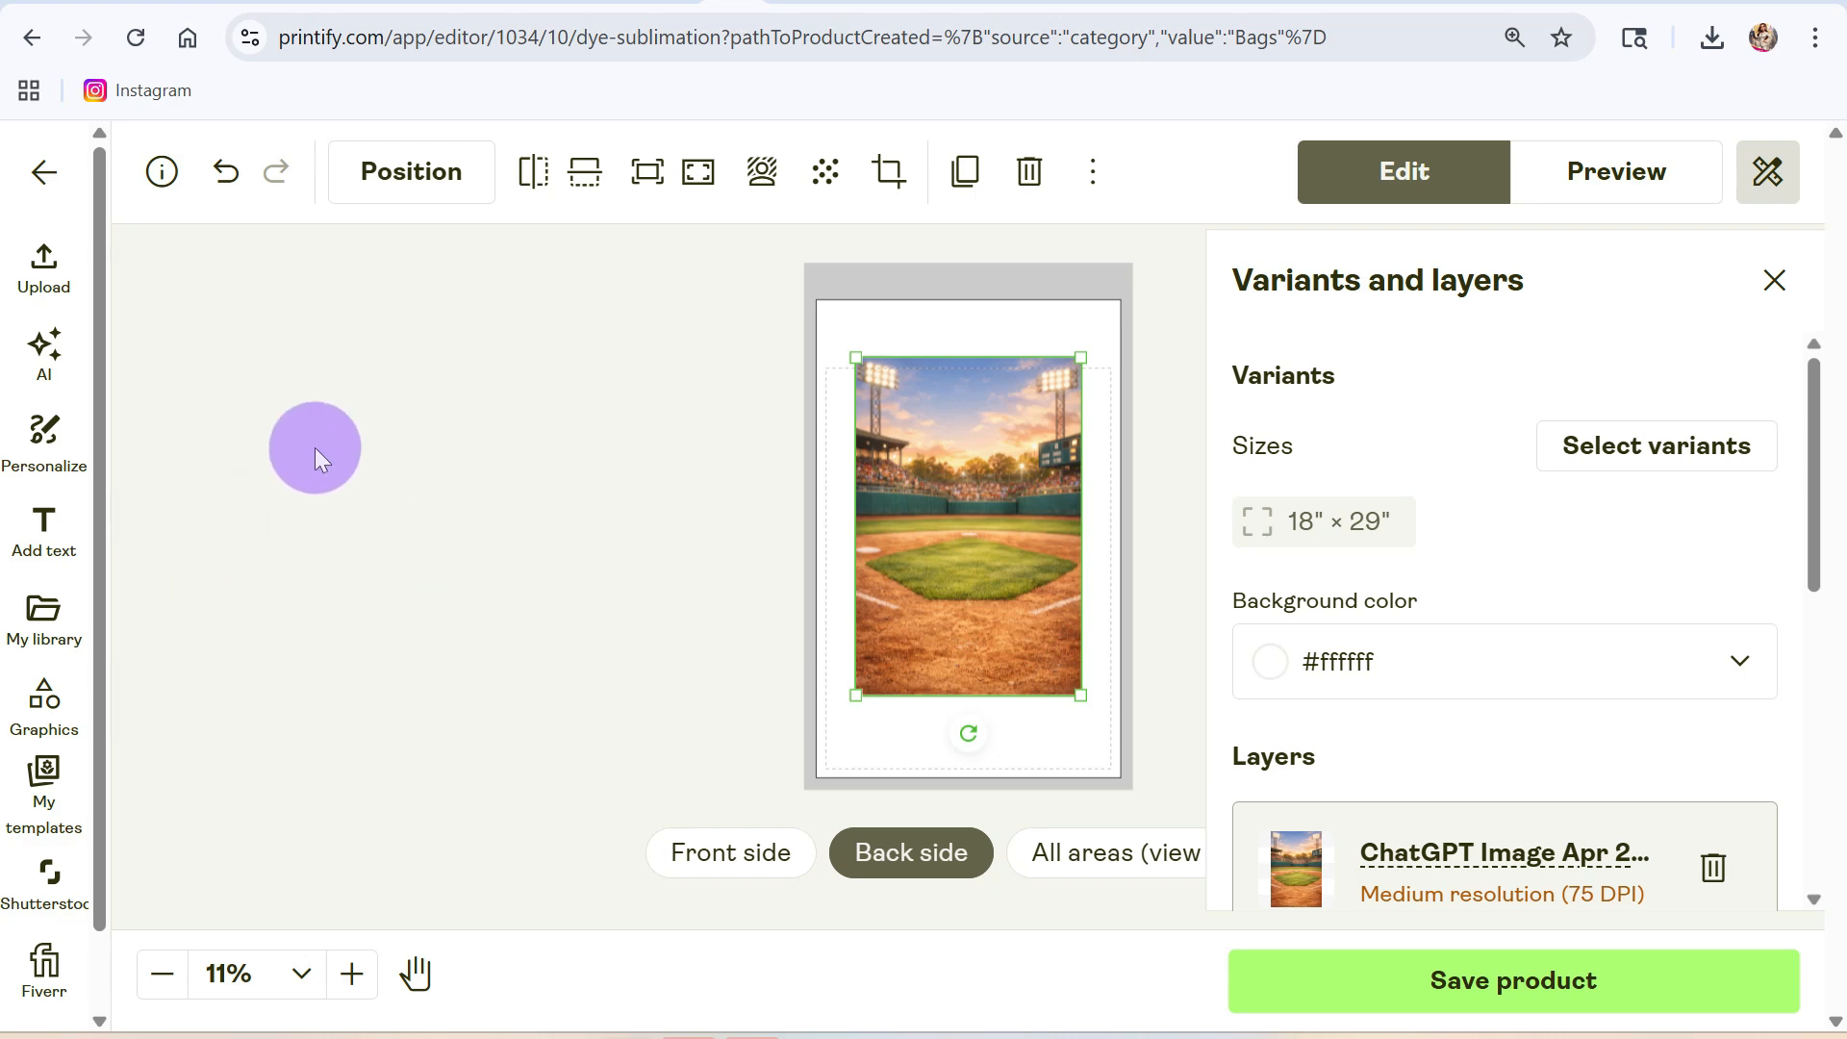
- Reposition, enlarge and center the baseball field image until it covers the bag's entire back print area
{"action": "left_click_drag", "start_coordinate": [927, 573], "coordinate": [886, 515]}
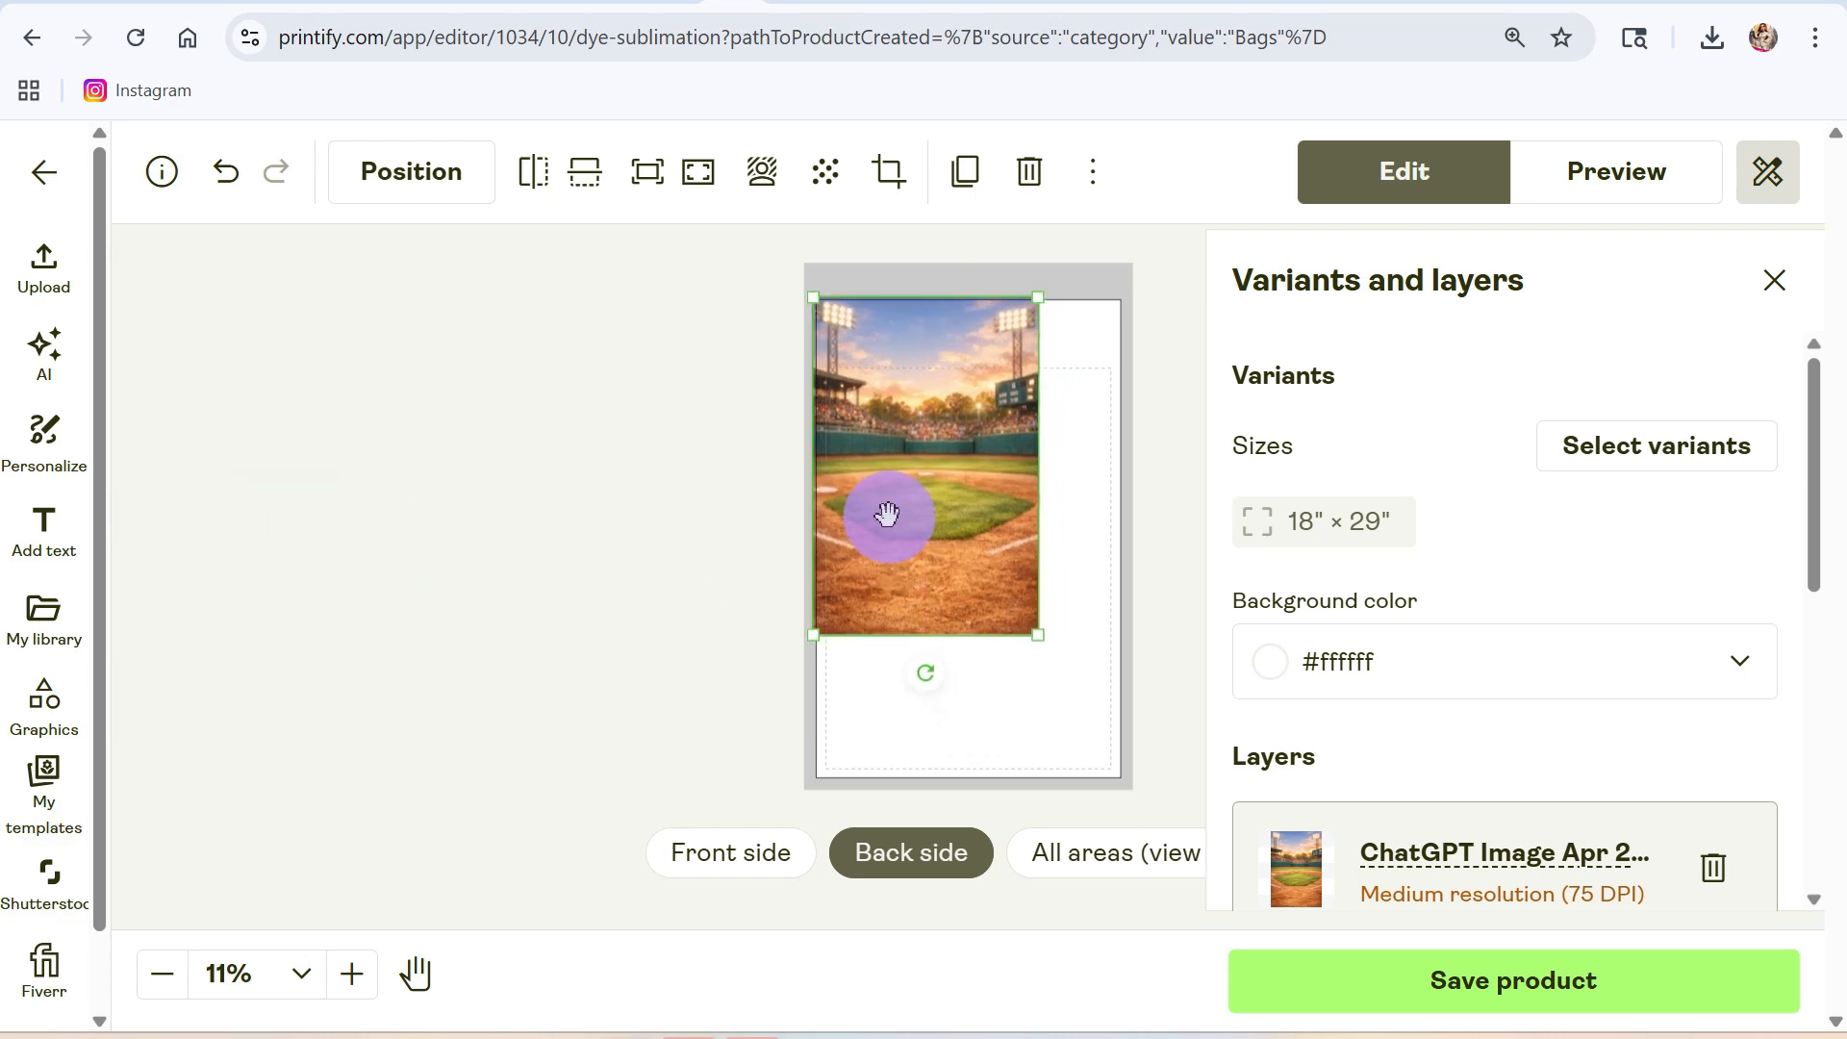
{"action": "left_click_drag", "start_coordinate": [1035, 637], "coordinate": [1142, 783]}
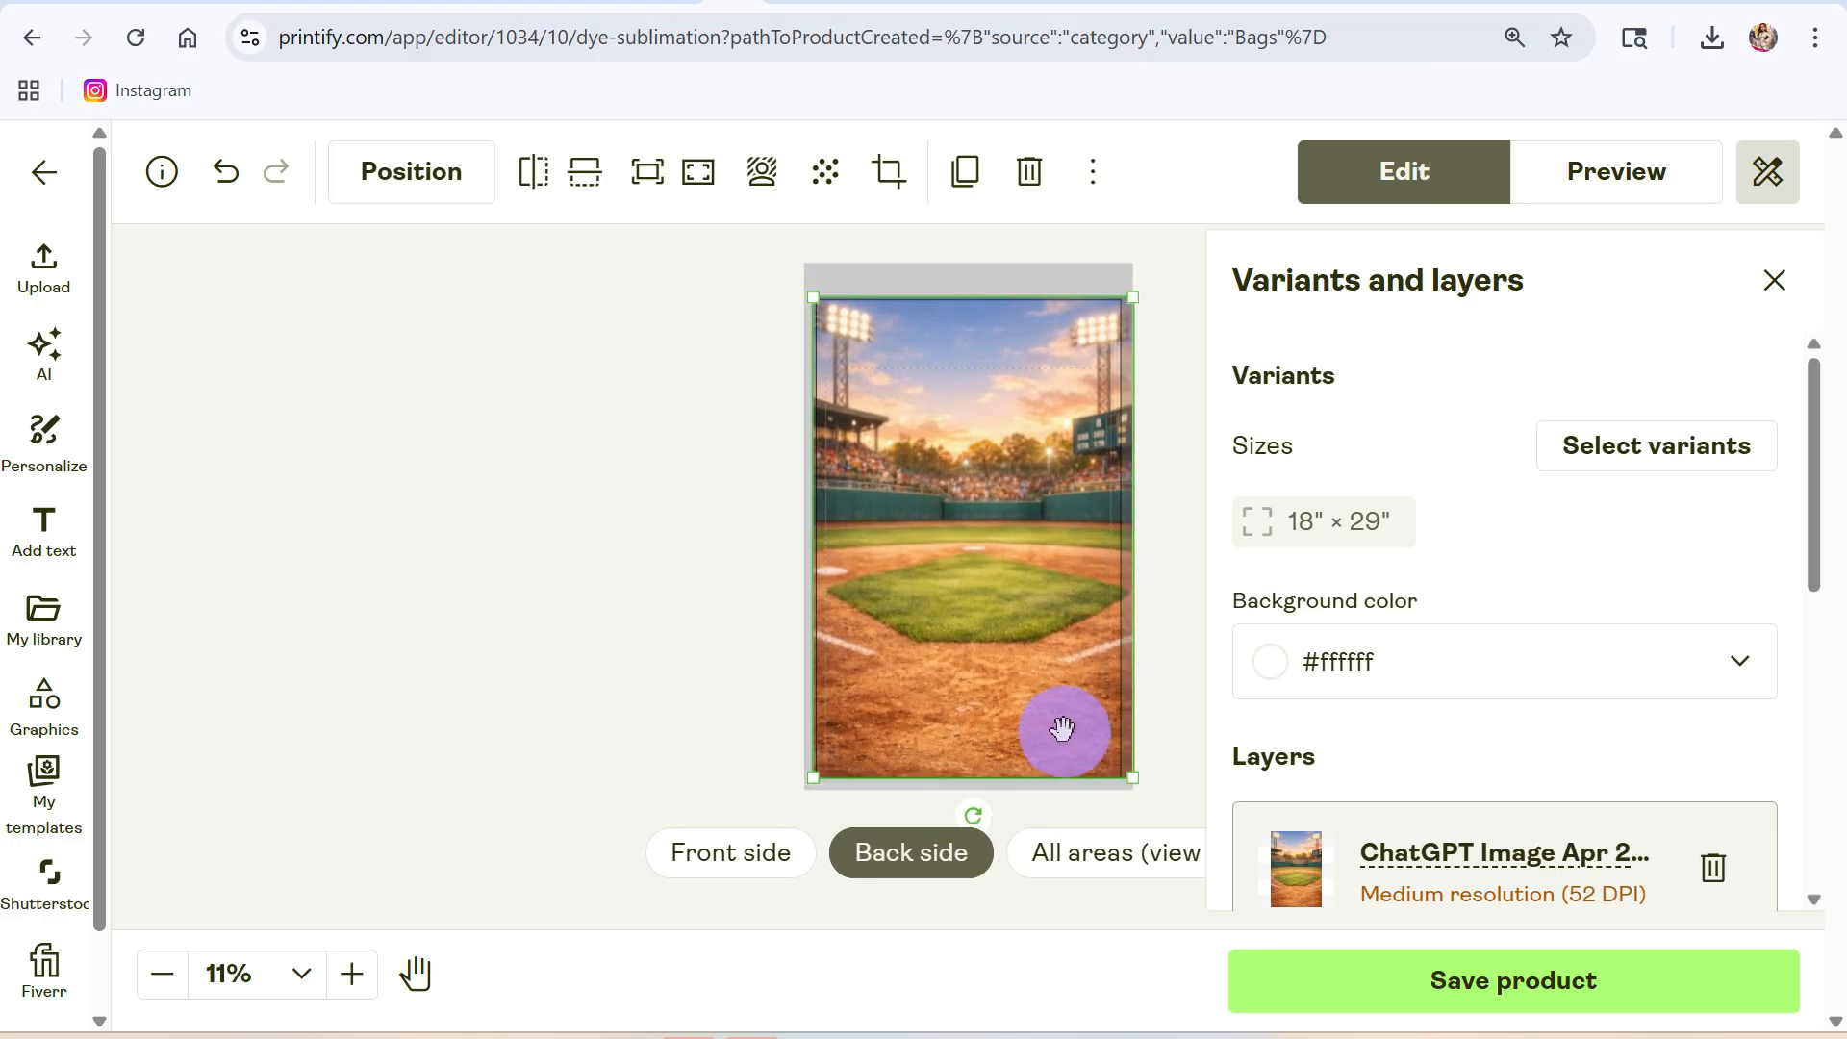
{"action": "left_click_drag", "start_coordinate": [1062, 728], "coordinate": [1036, 672]}
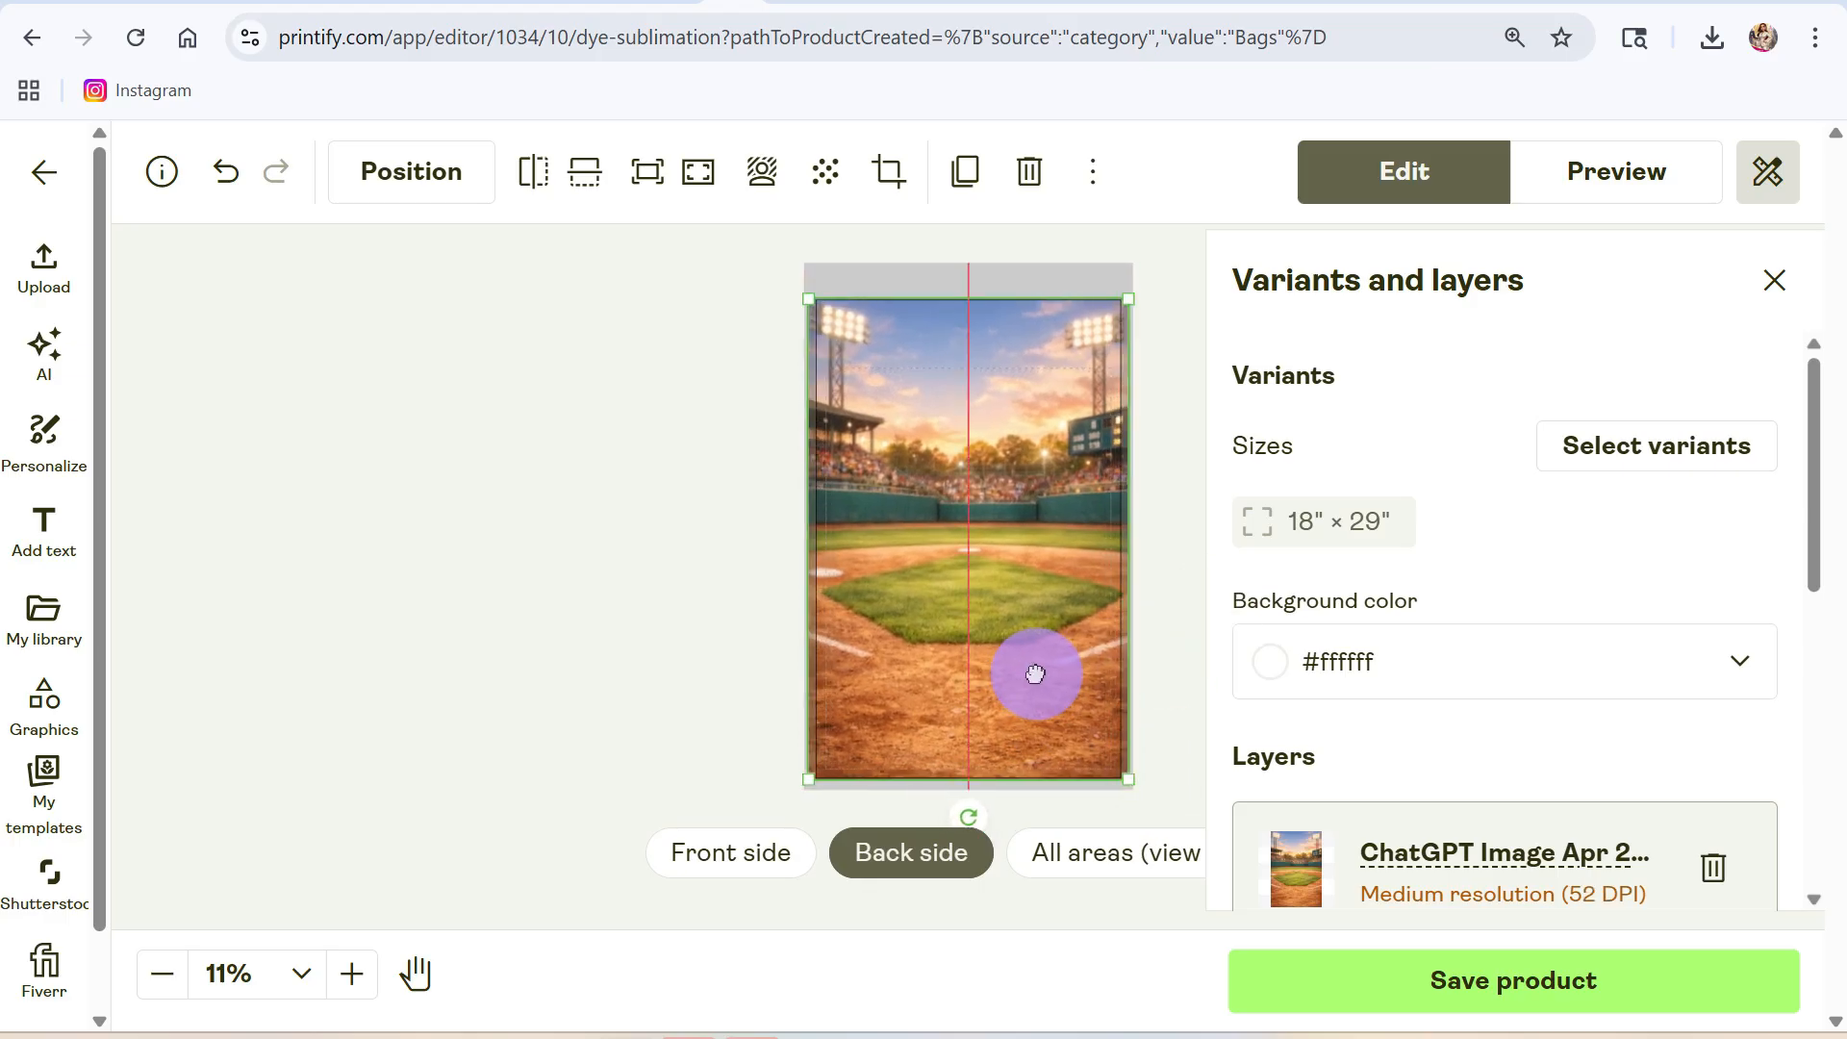
- Preview the back and front mockups of the laundry bag and save the product
{"action": "left_click", "coordinate": [1589, 170]}
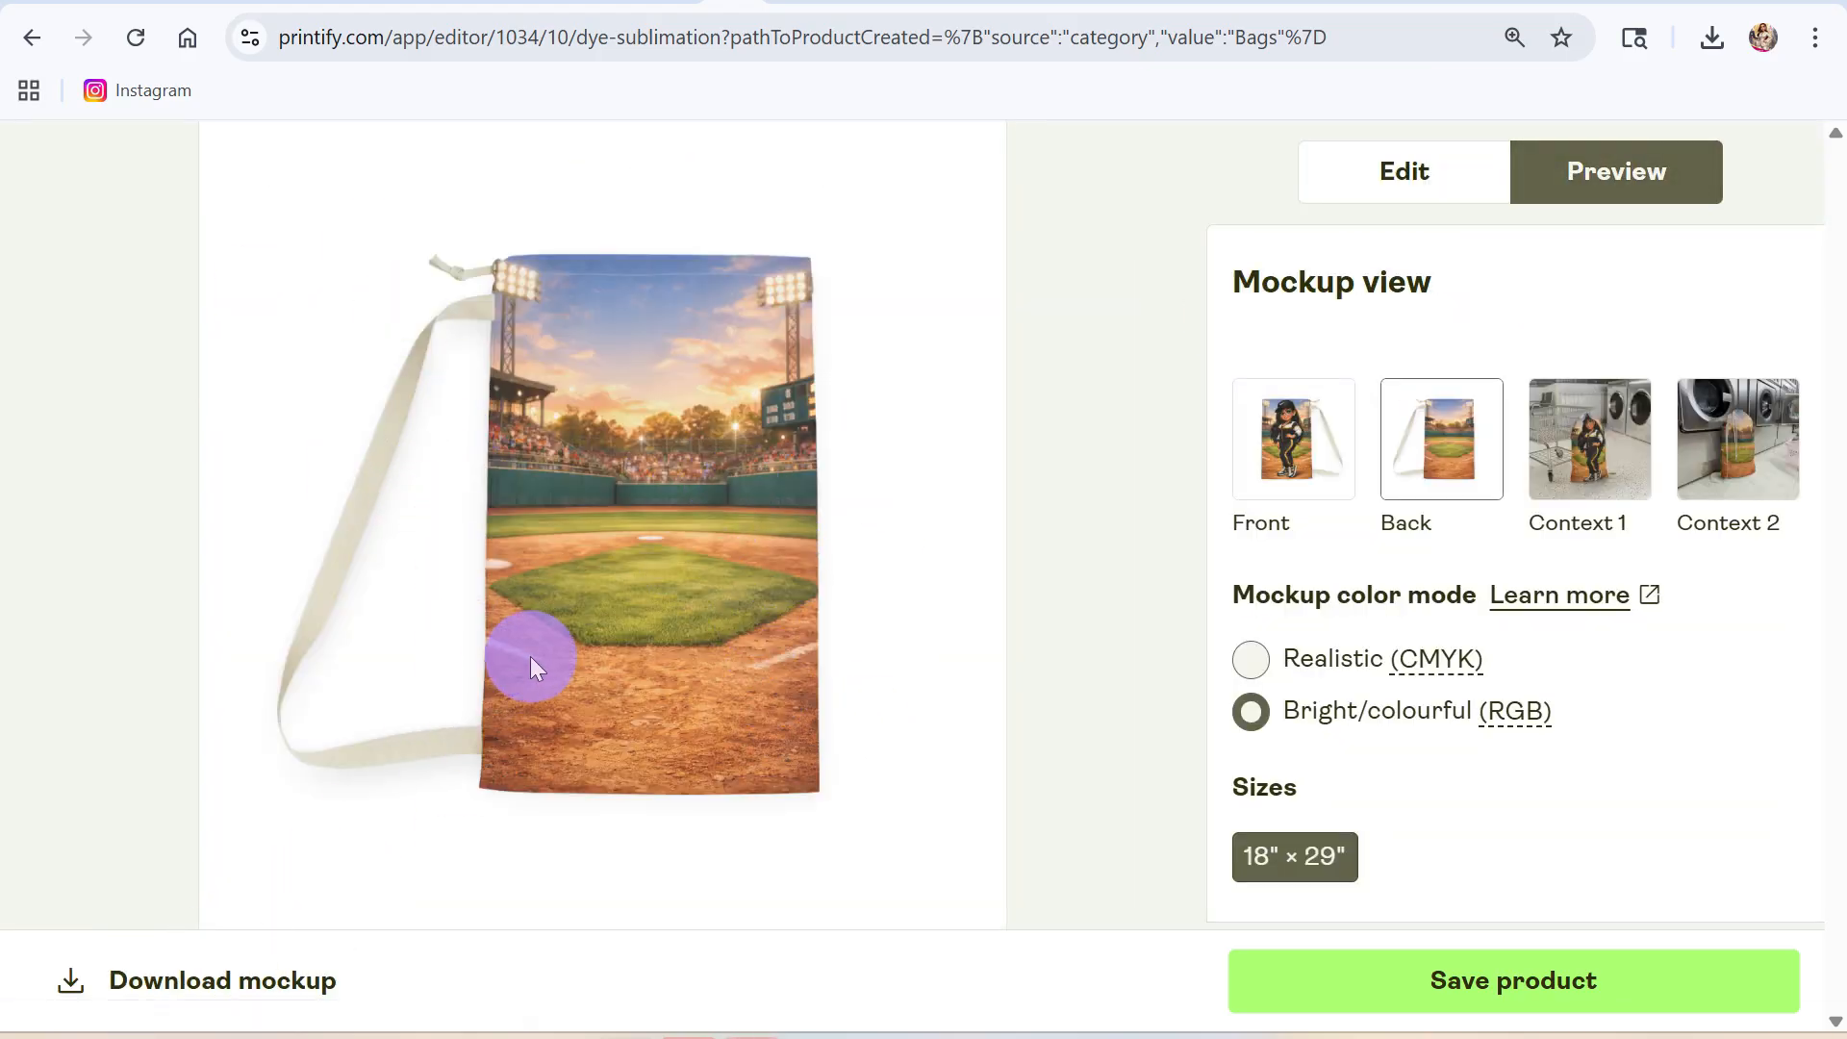
{"action": "left_click", "coordinate": [1289, 439]}
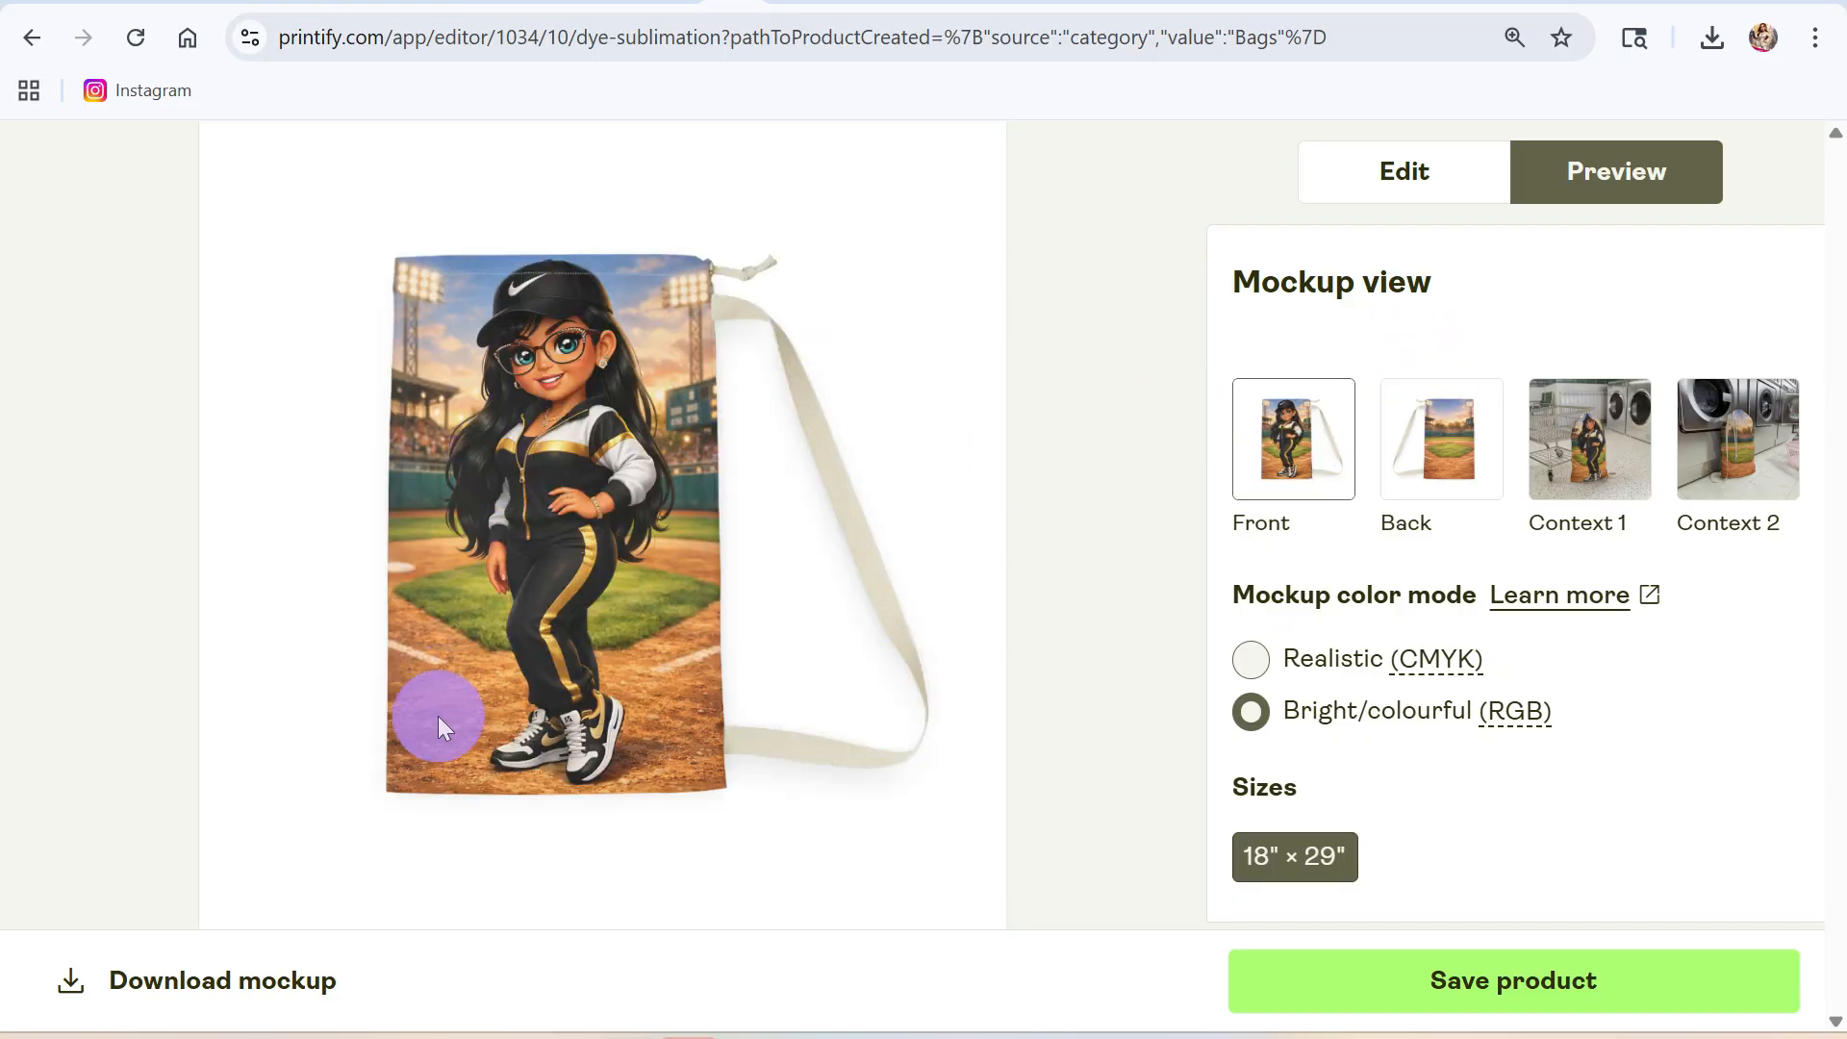
{"action": "left_click", "coordinate": [1494, 962]}
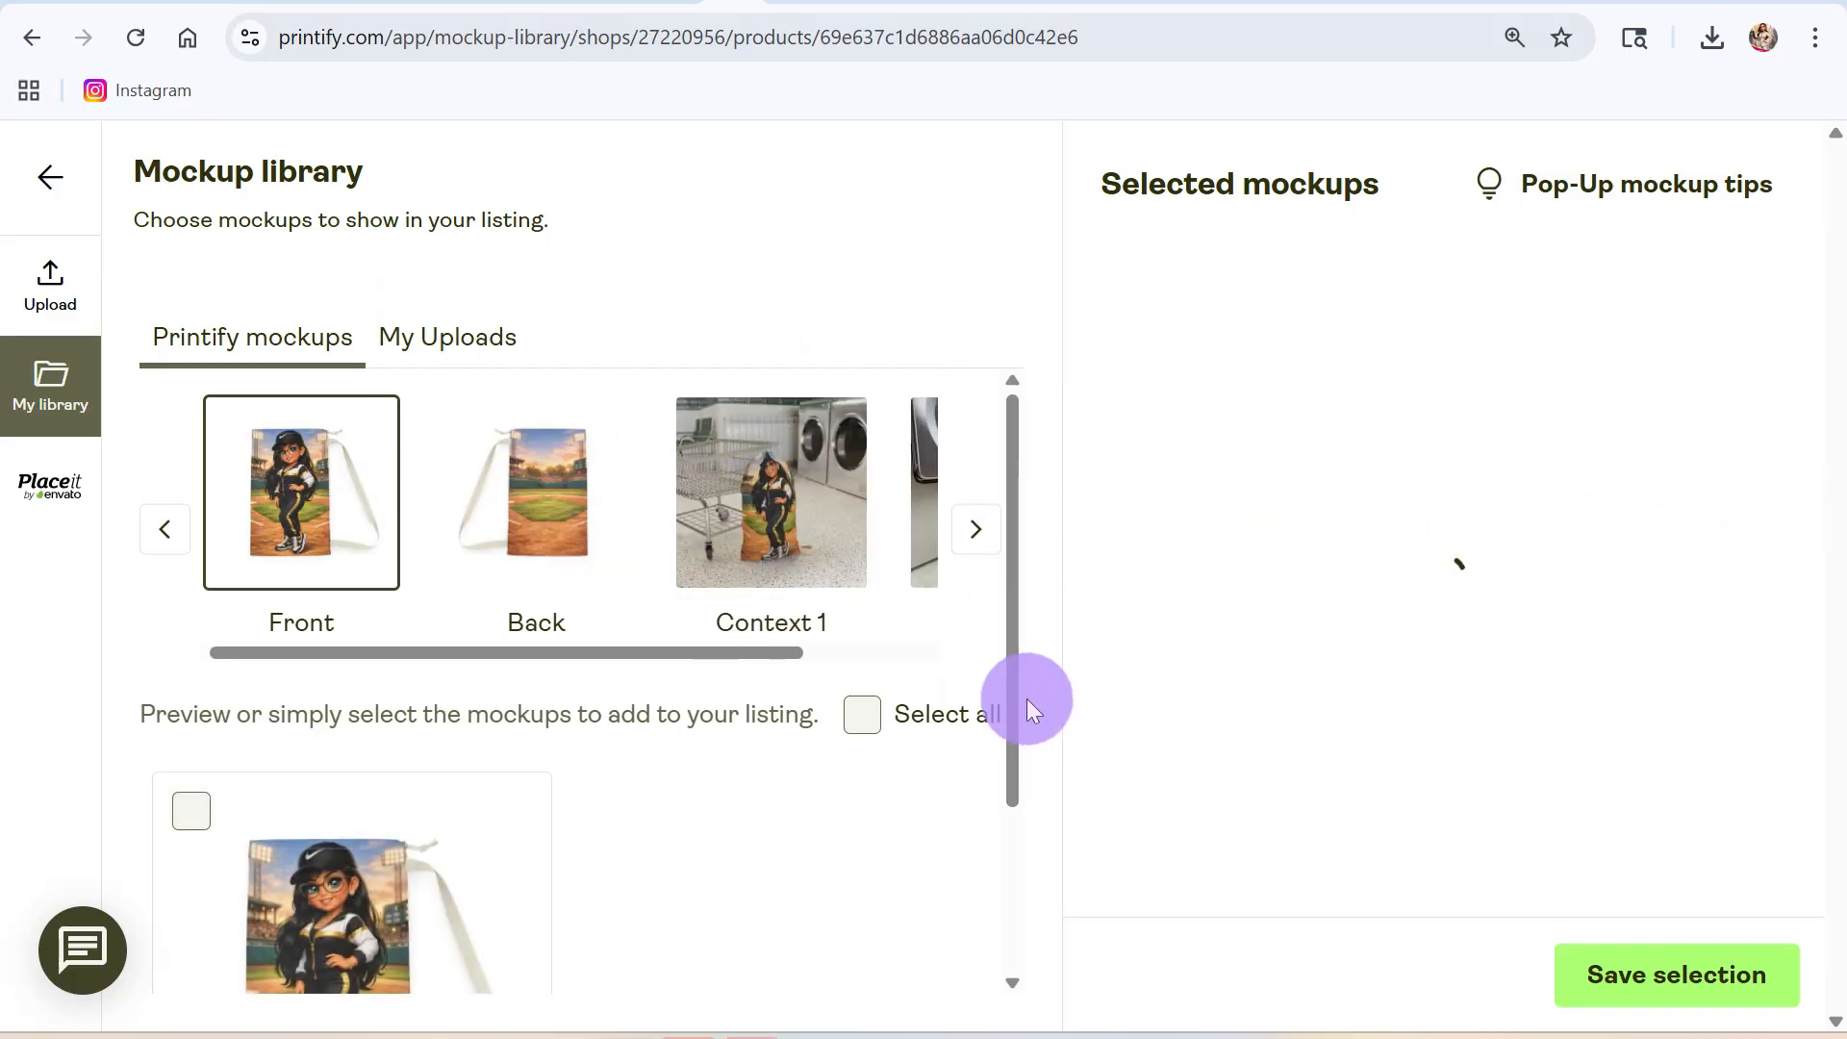
- Add the Front and Back mockups to the listing's selected mockups
{"action": "scroll", "coordinate": [527, 688], "scroll_direction": "down", "scroll_amount": 2}
{"action": "scroll", "coordinate": [516, 681], "scroll_direction": "up", "scroll_amount": 2}
{"action": "left_click", "coordinate": [190, 811]}
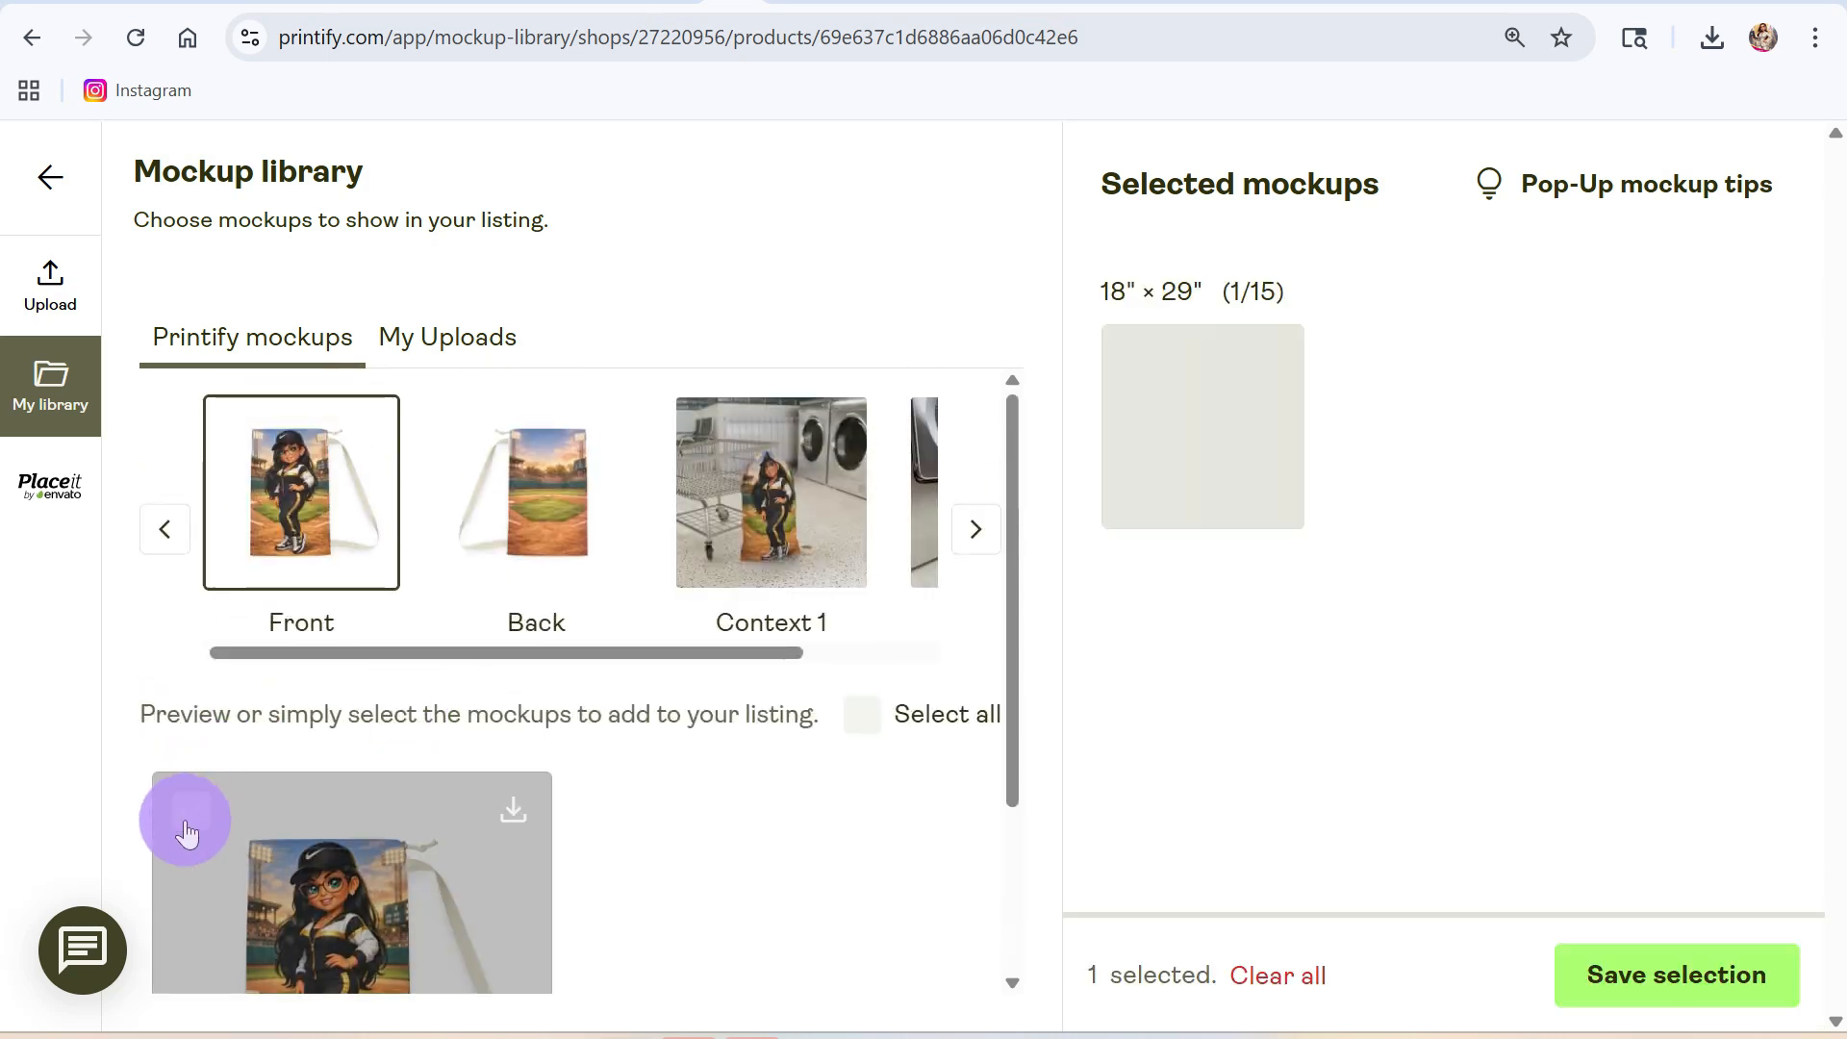
{"action": "left_click", "coordinate": [545, 495]}
{"action": "left_click", "coordinate": [190, 811]}
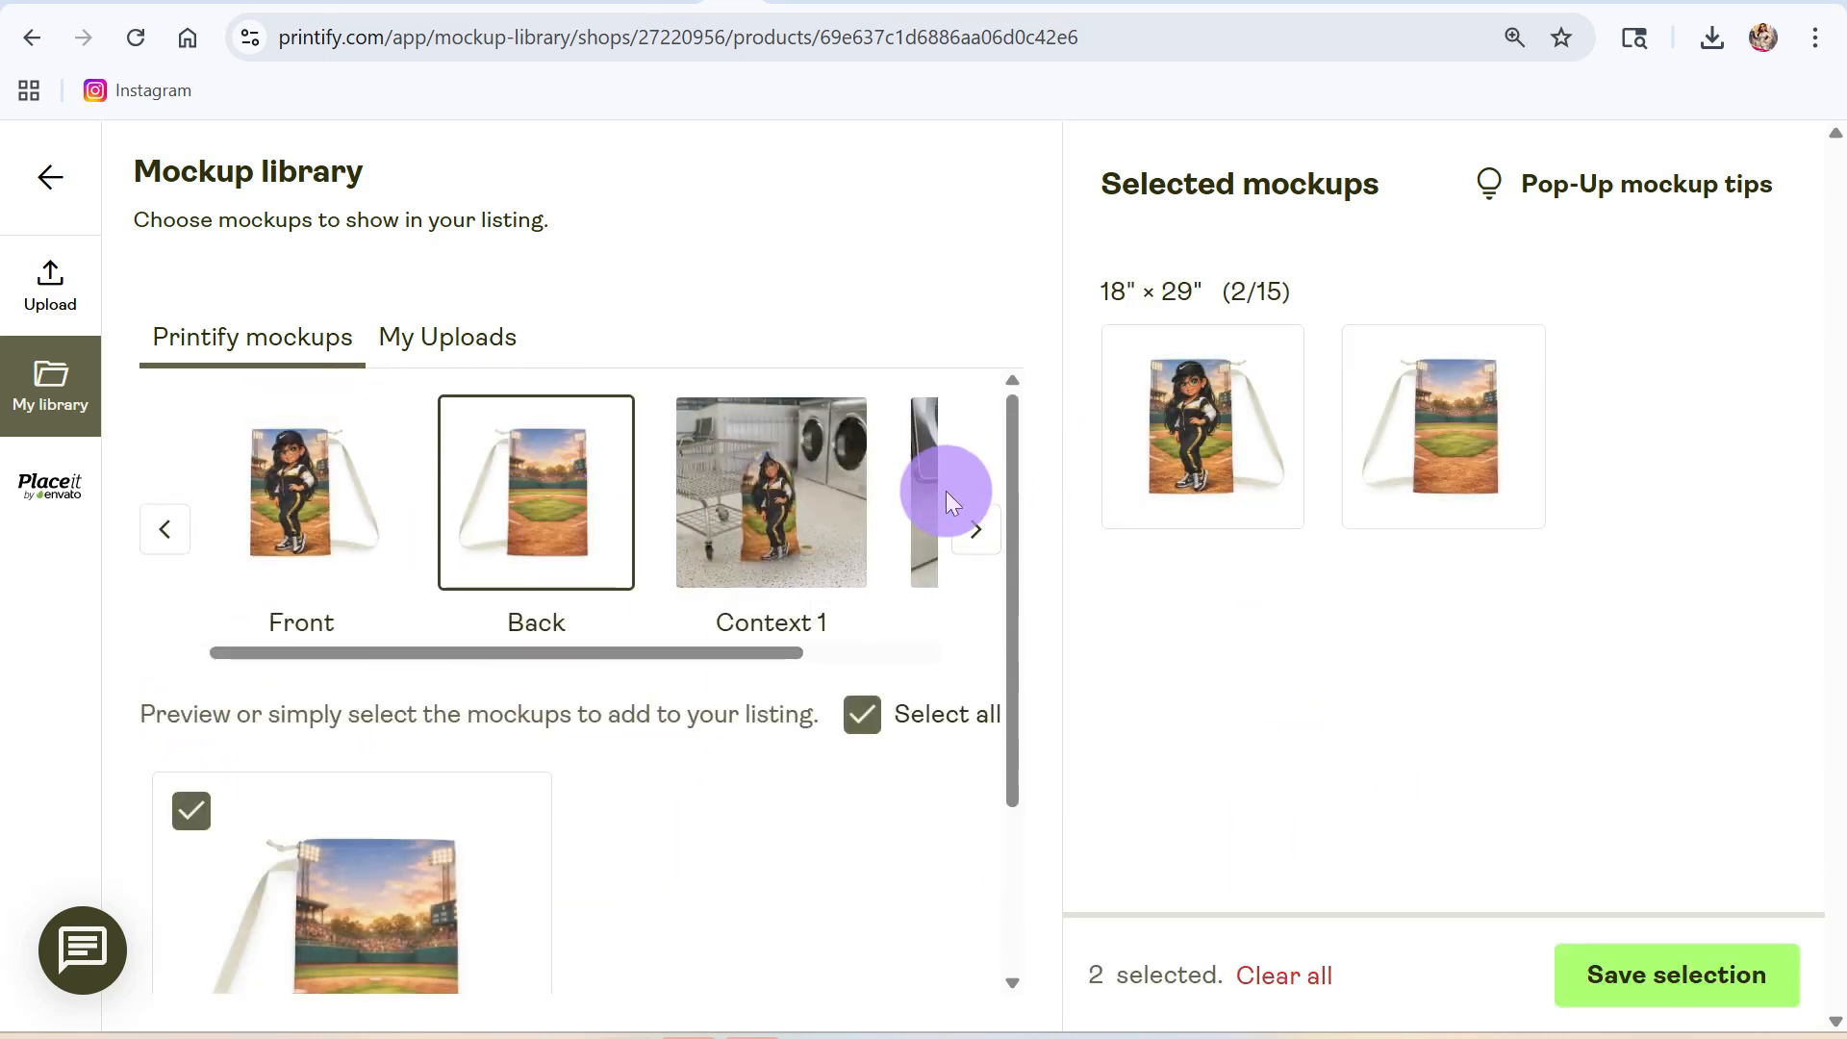
- Add the Context 1 and Context 2 mockups to the listing and save the mockup selection
{"action": "left_click", "coordinate": [991, 533]}
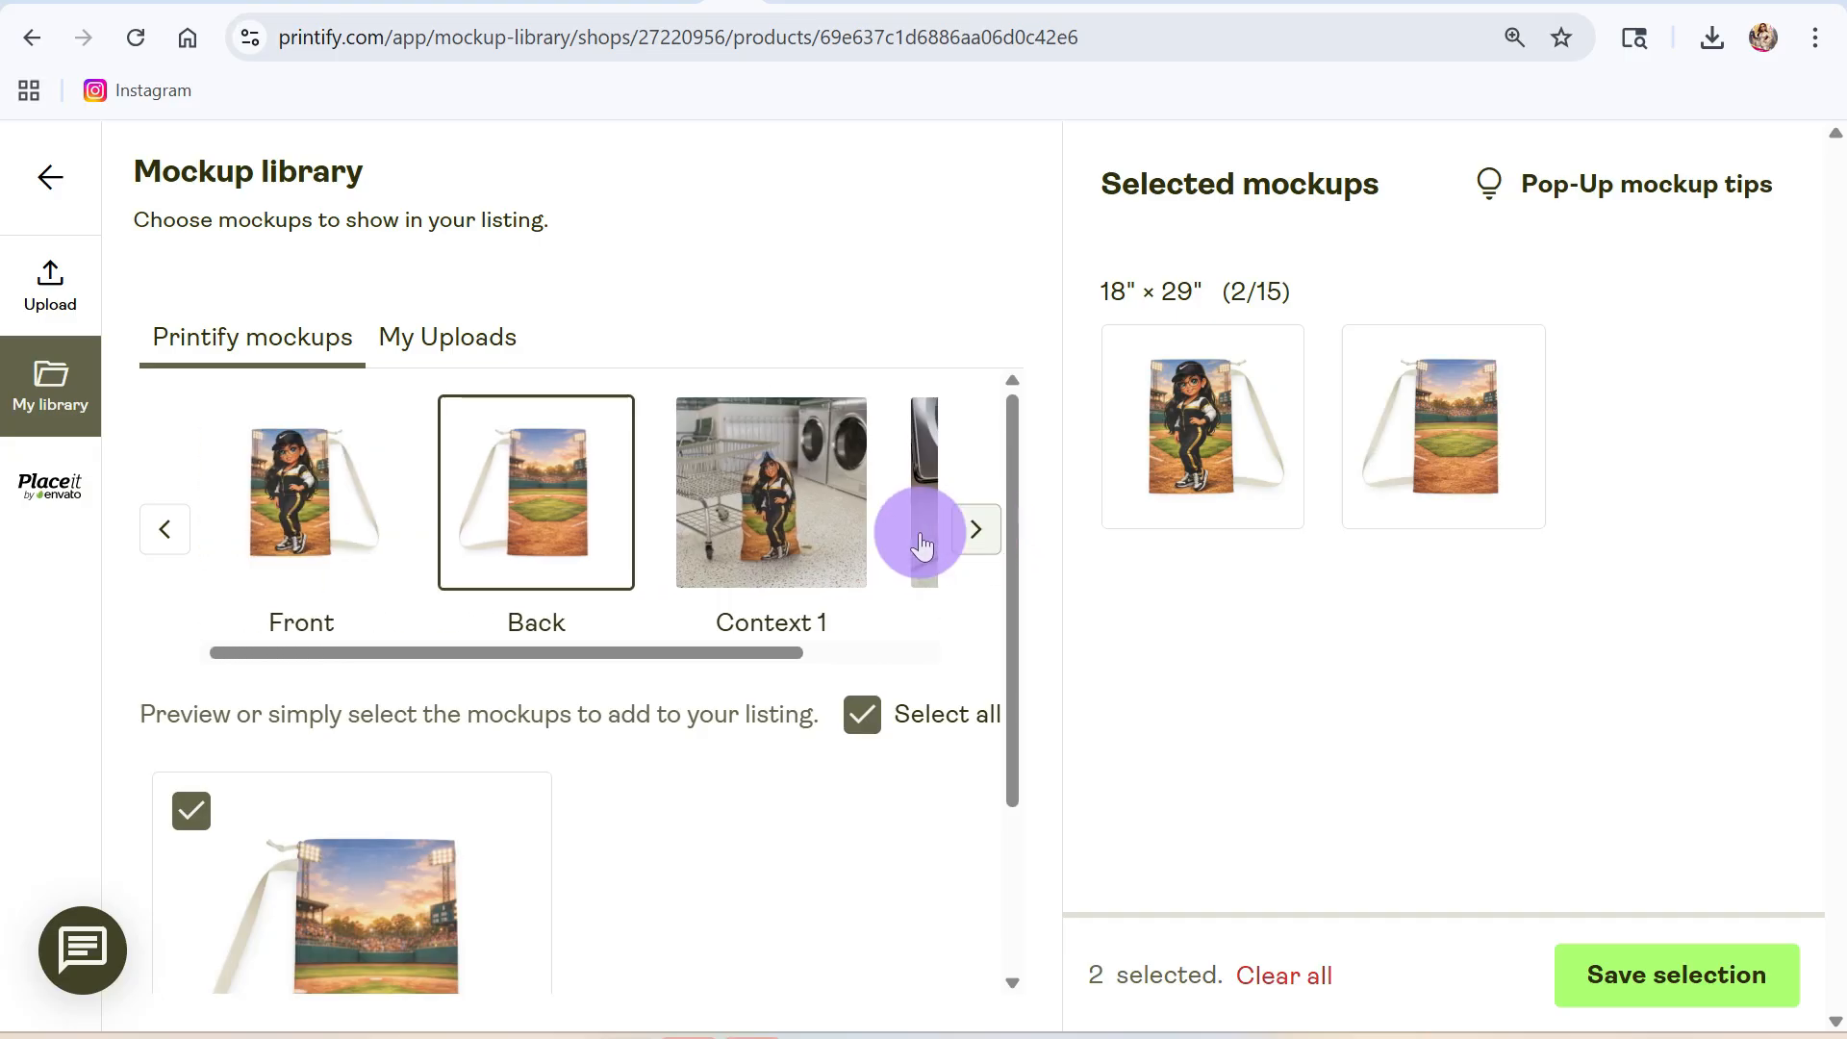
{"action": "left_click", "coordinate": [796, 520]}
{"action": "scroll", "coordinate": [474, 824], "scroll_direction": "down", "scroll_amount": 3}
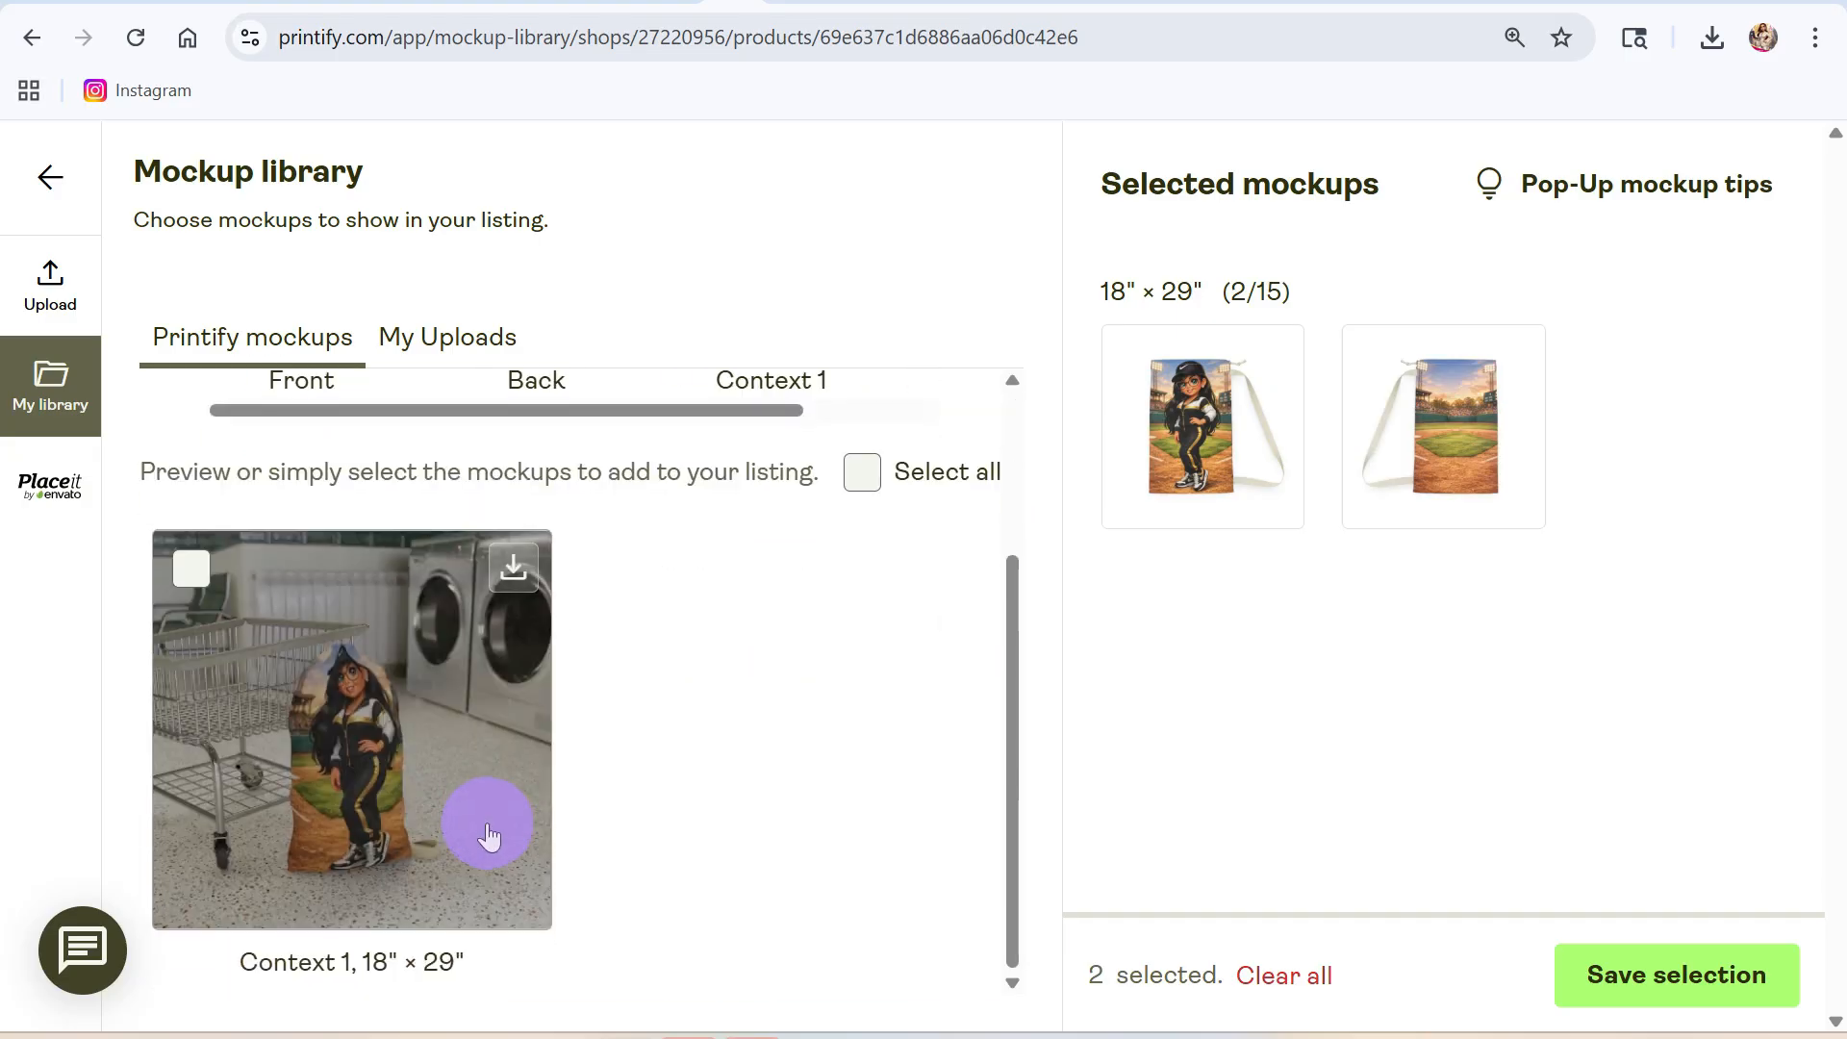
{"action": "scroll", "coordinate": [424, 823], "scroll_direction": "up", "scroll_amount": 3}
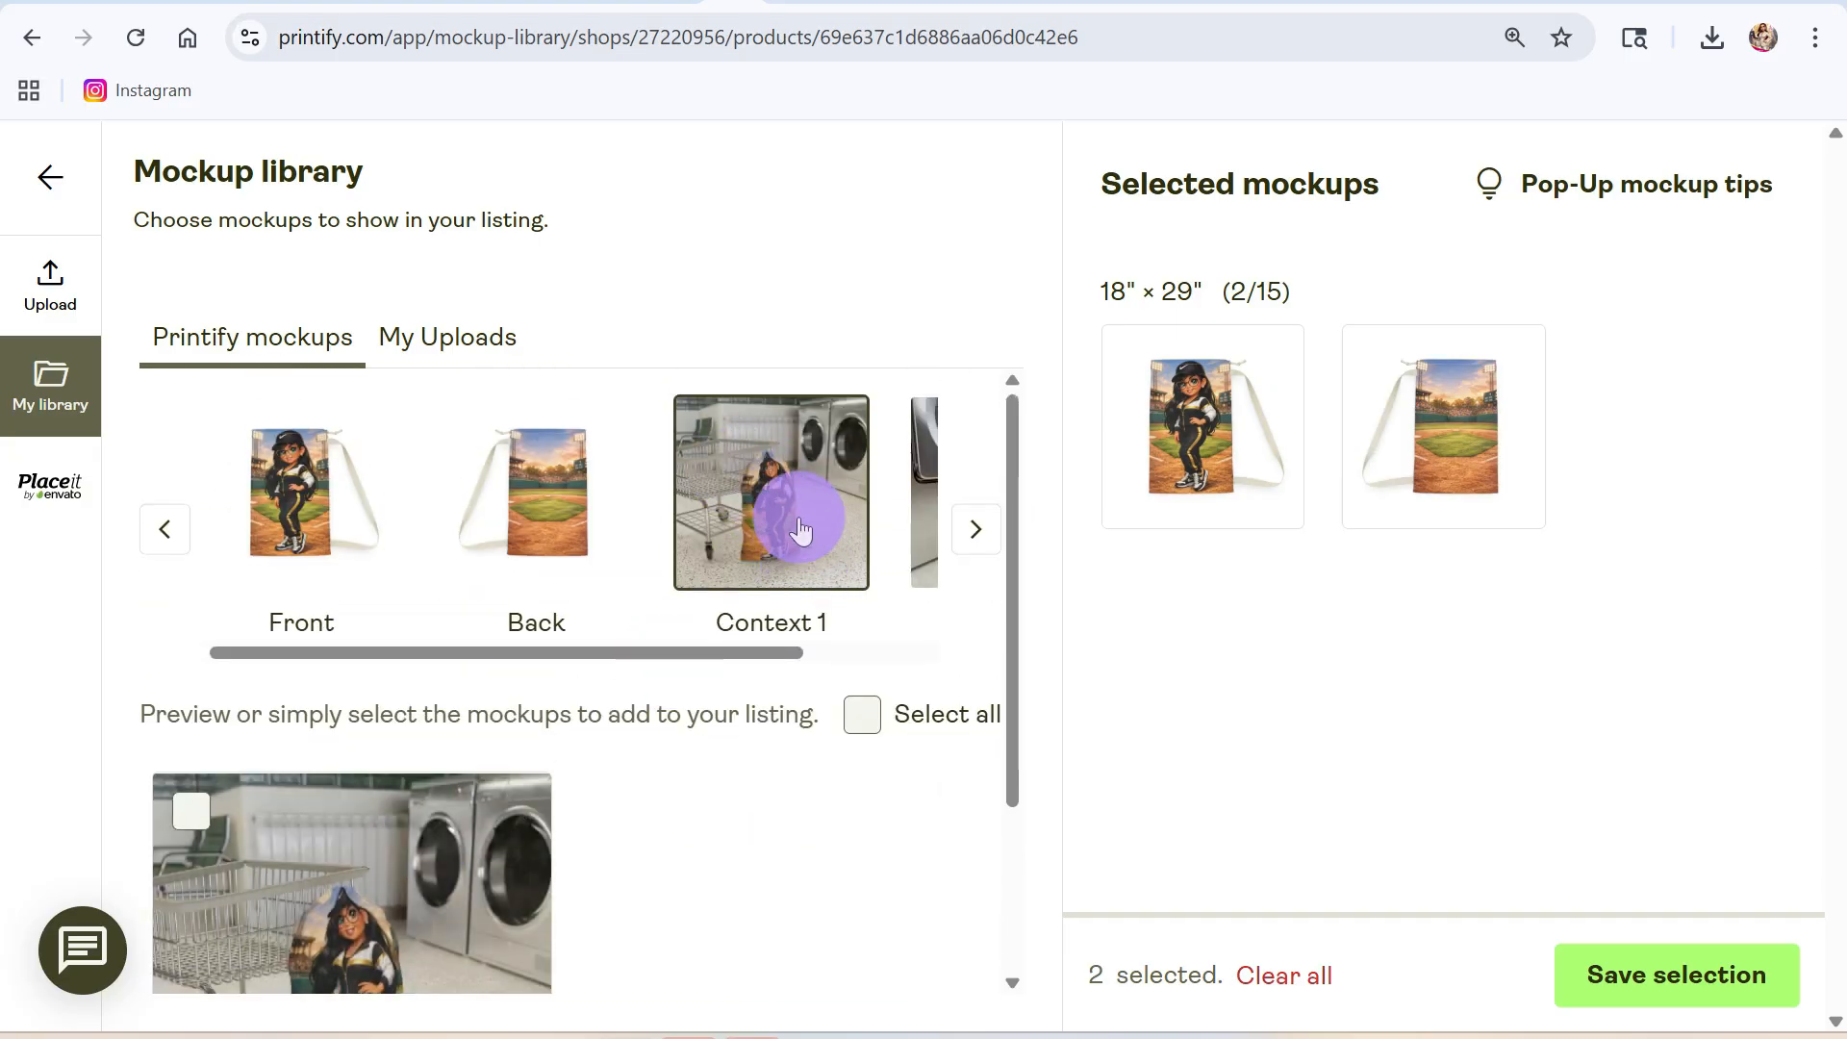
{"action": "left_click", "coordinate": [191, 810]}
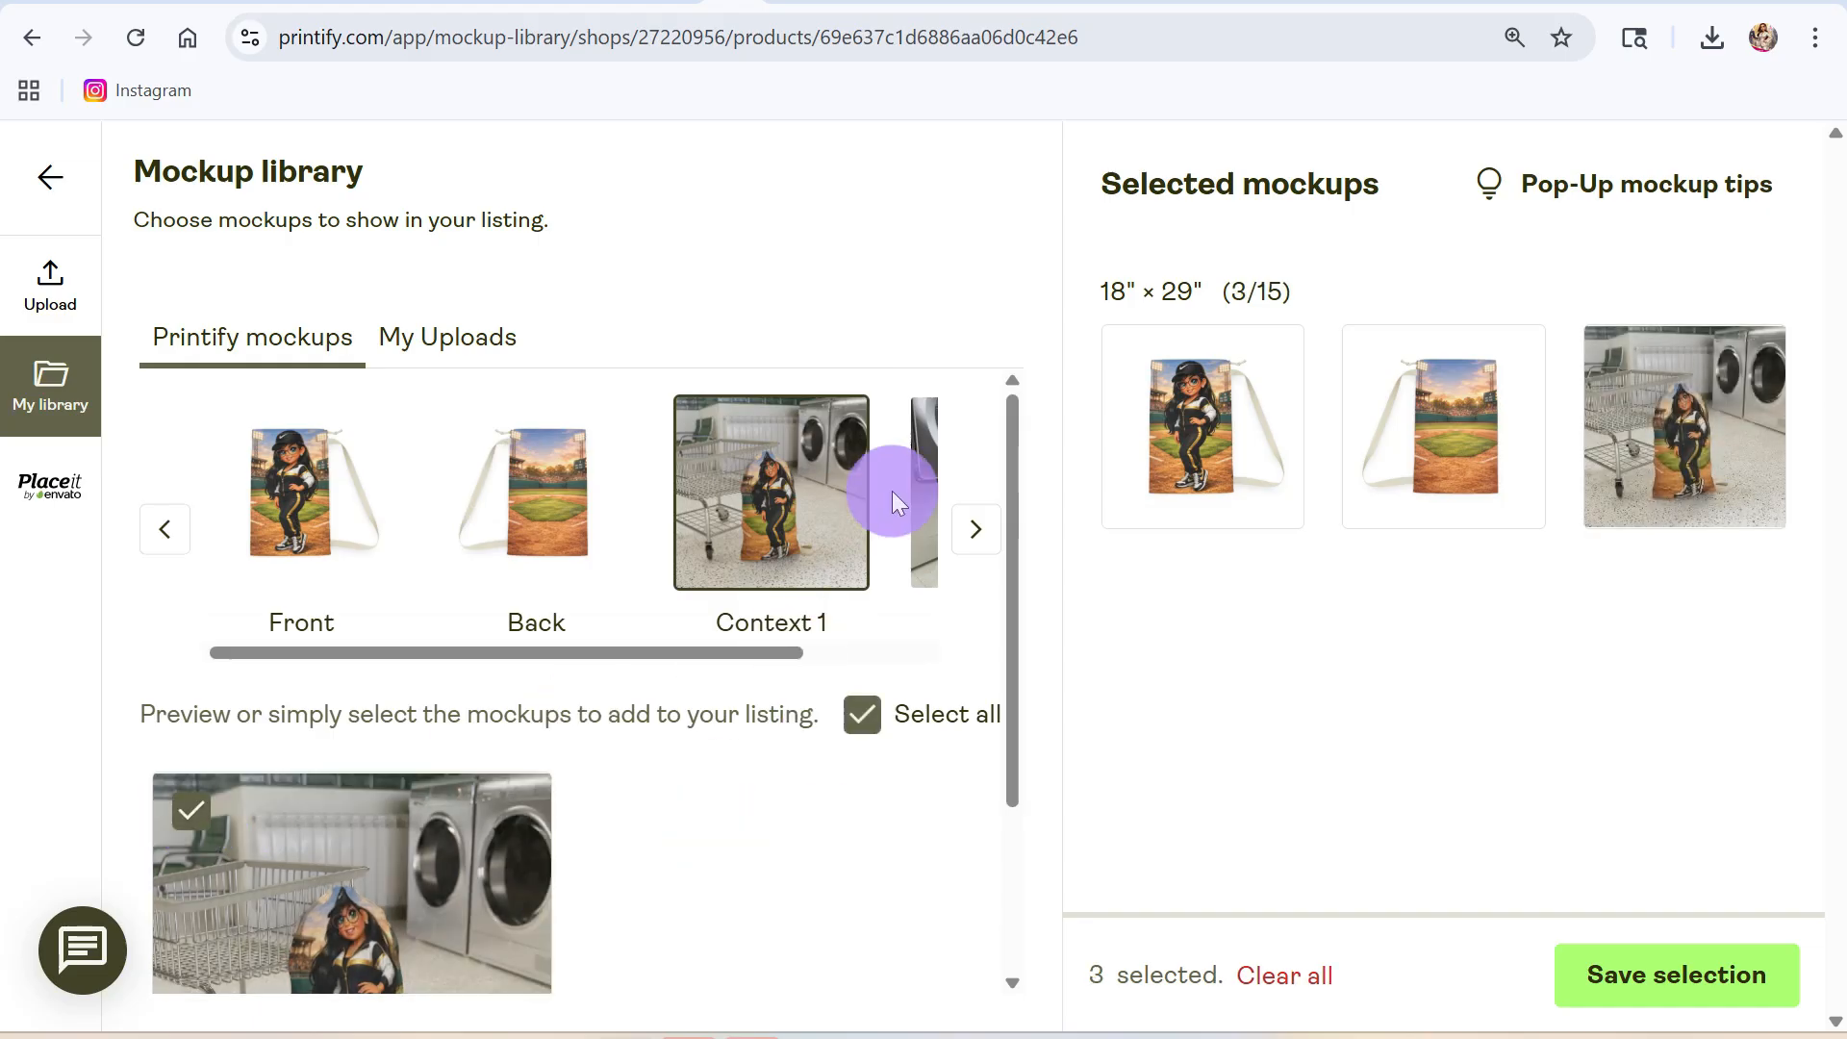
{"action": "left_click", "coordinate": [960, 532]}
{"action": "left_click", "coordinate": [847, 524]}
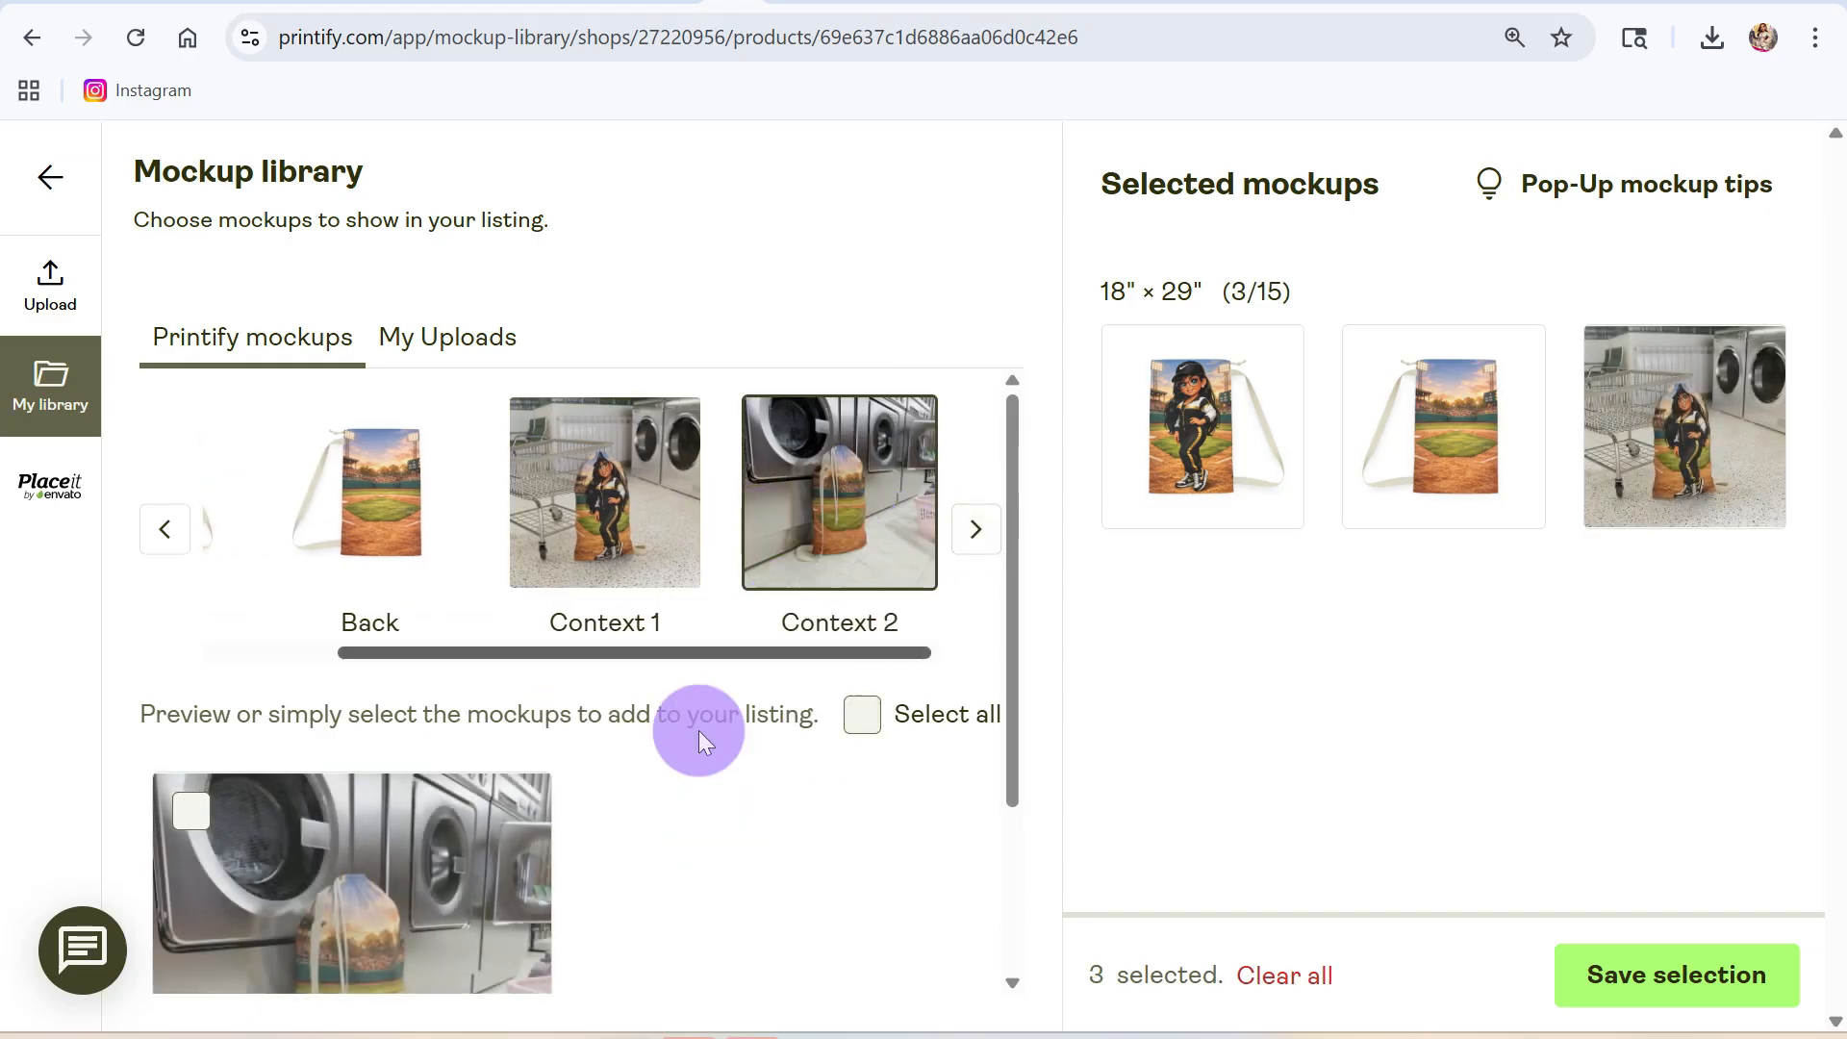
{"action": "left_click", "coordinate": [191, 811]}
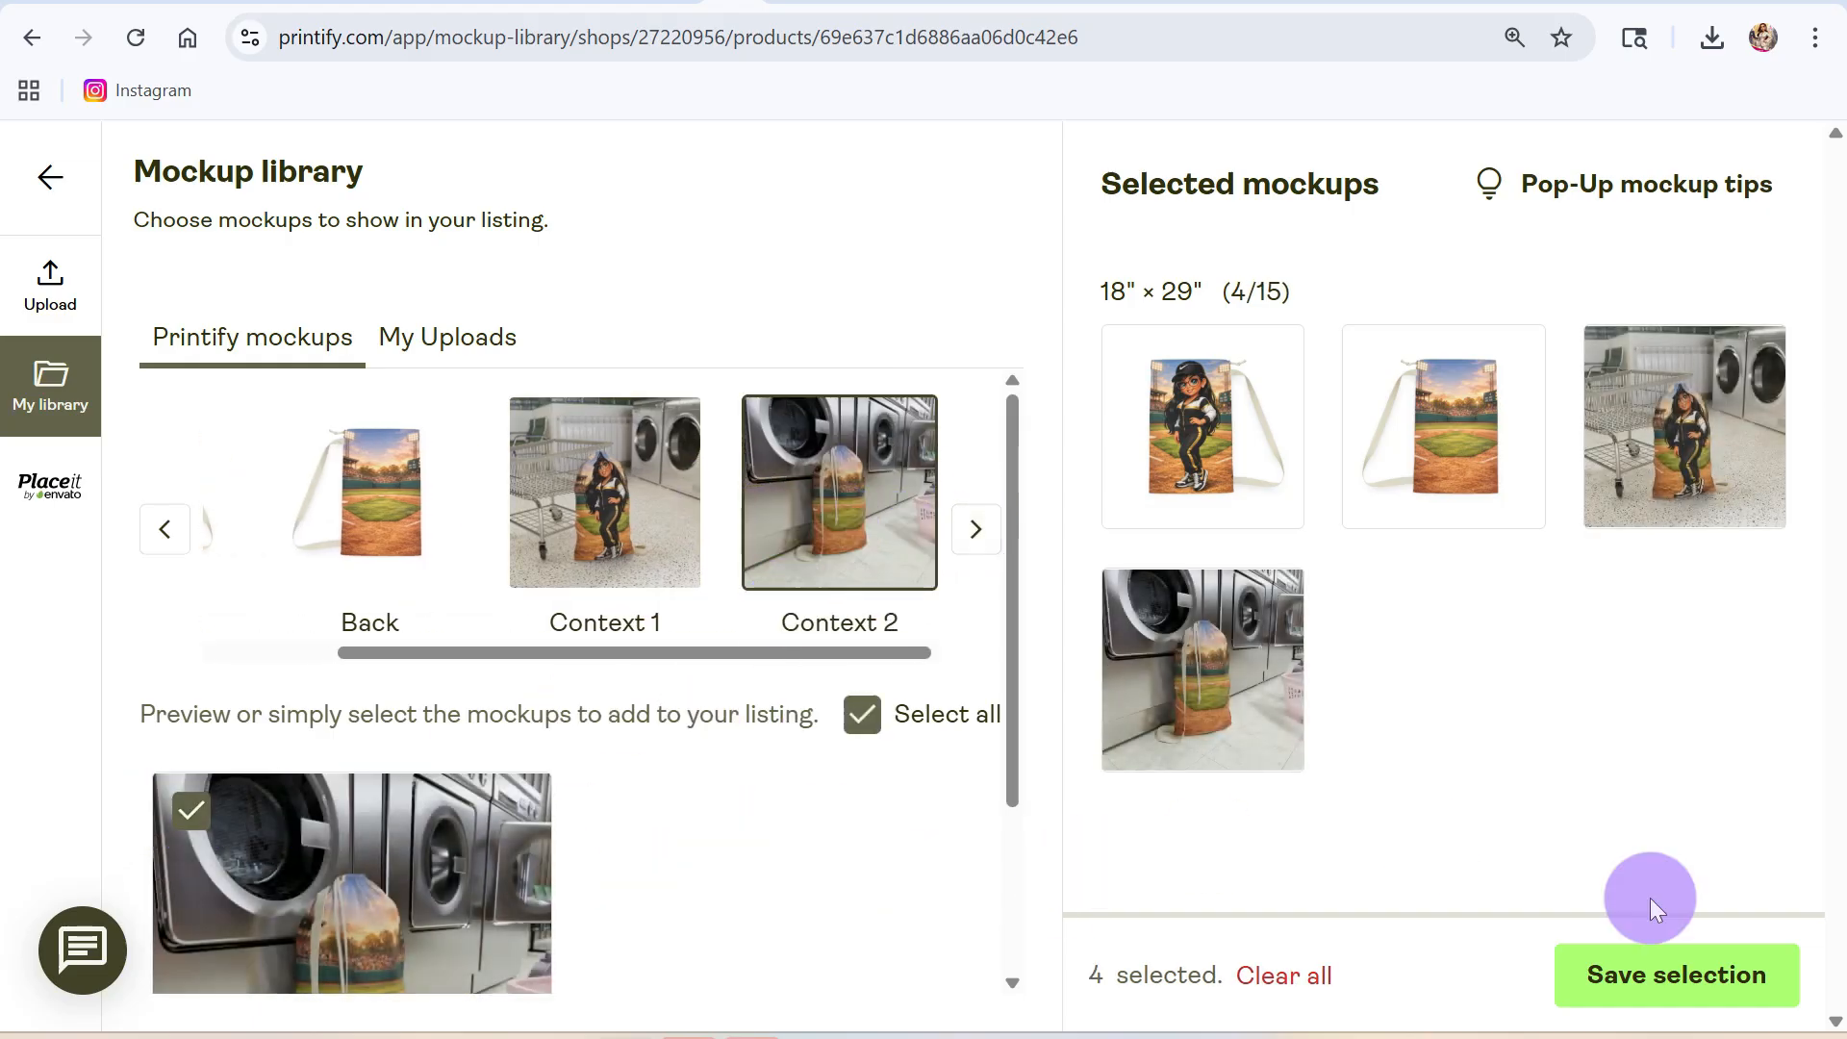
{"action": "left_click", "coordinate": [1703, 976]}
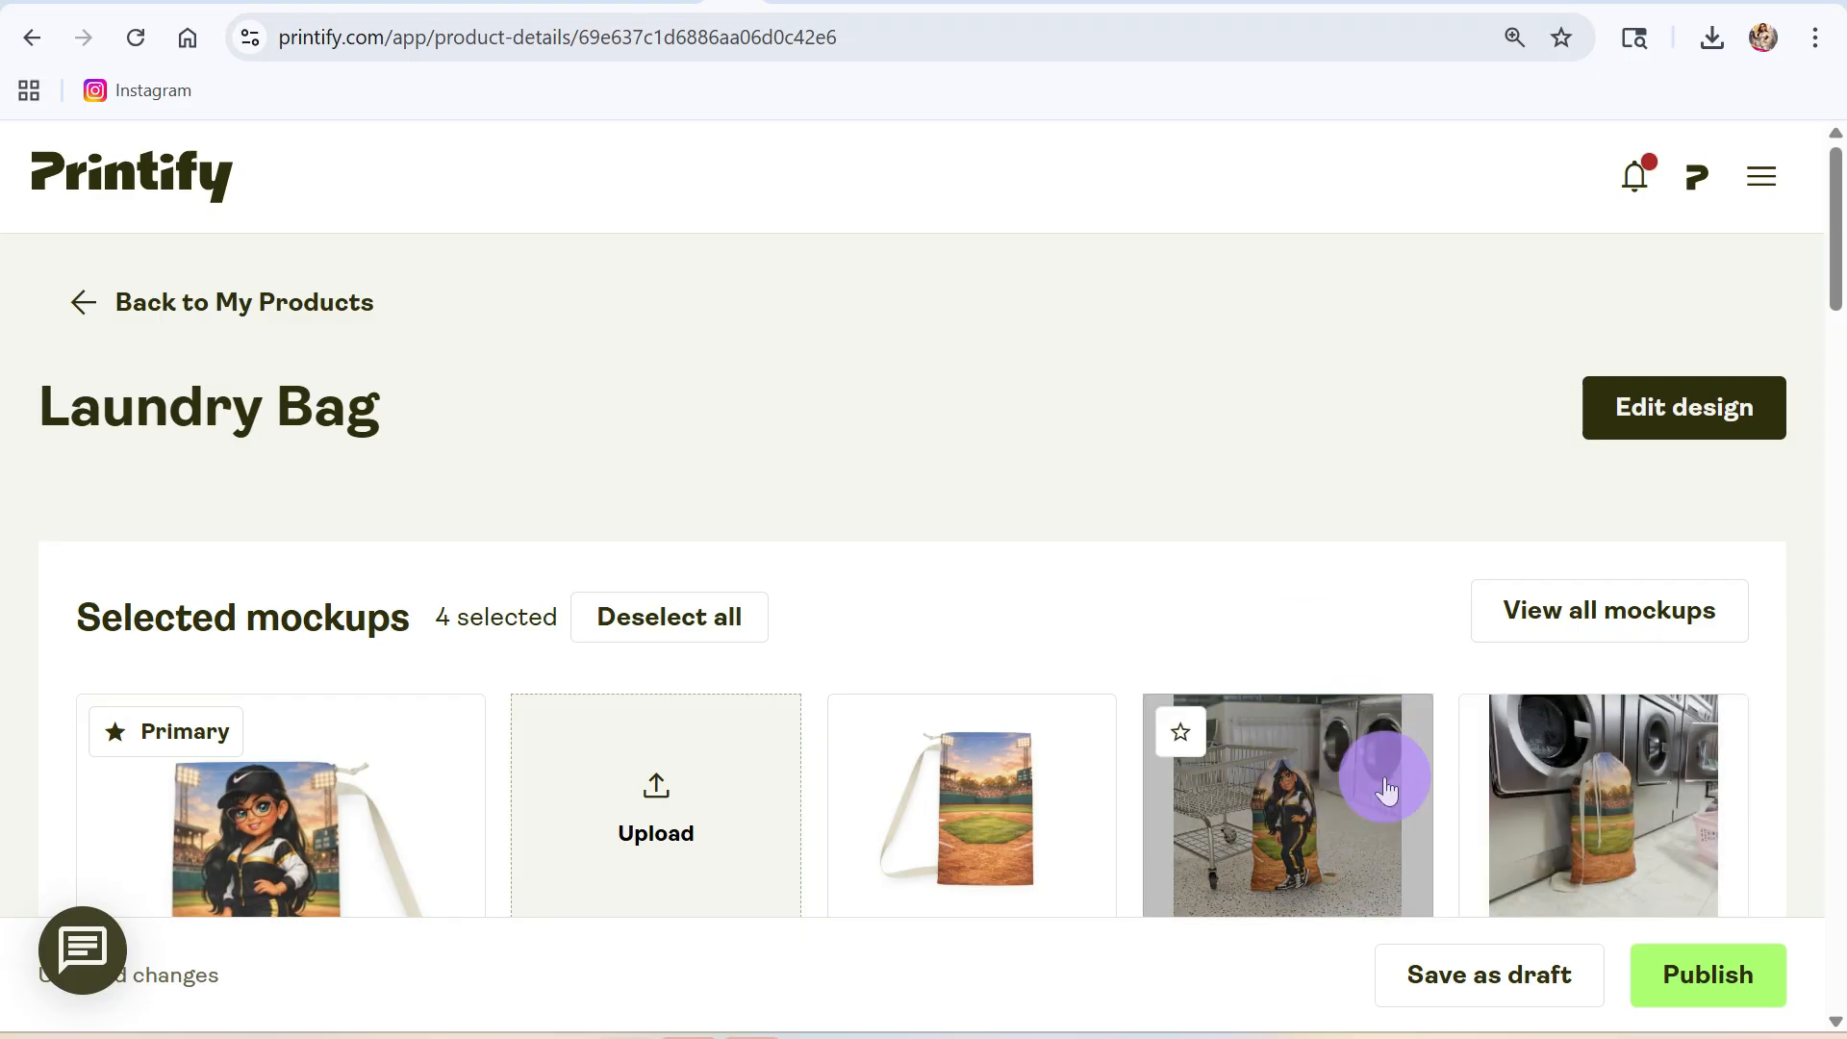
- Review the laundry bag's mockups, title, description and shipping methods, and publish the product
{"action": "scroll", "coordinate": [1070, 840], "scroll_direction": "down", "scroll_amount": 4}
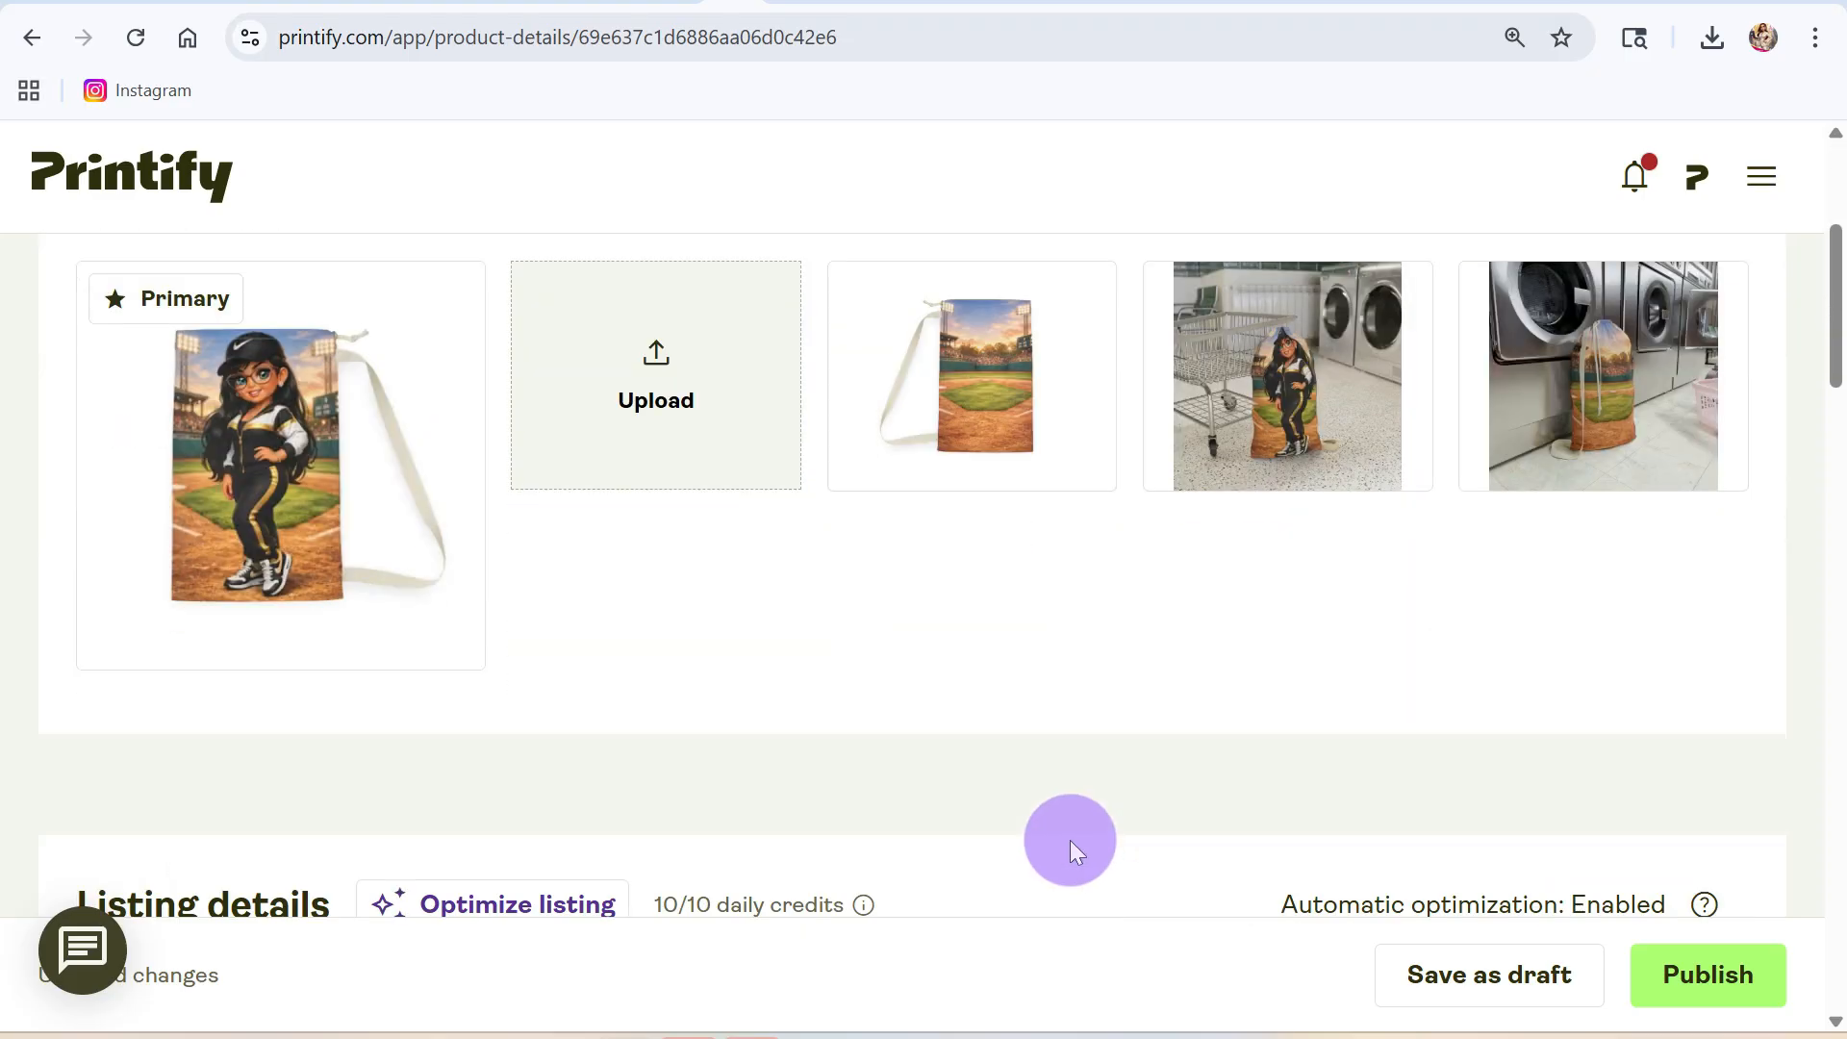
{"action": "scroll", "coordinate": [1070, 840], "scroll_direction": "down", "scroll_amount": 7}
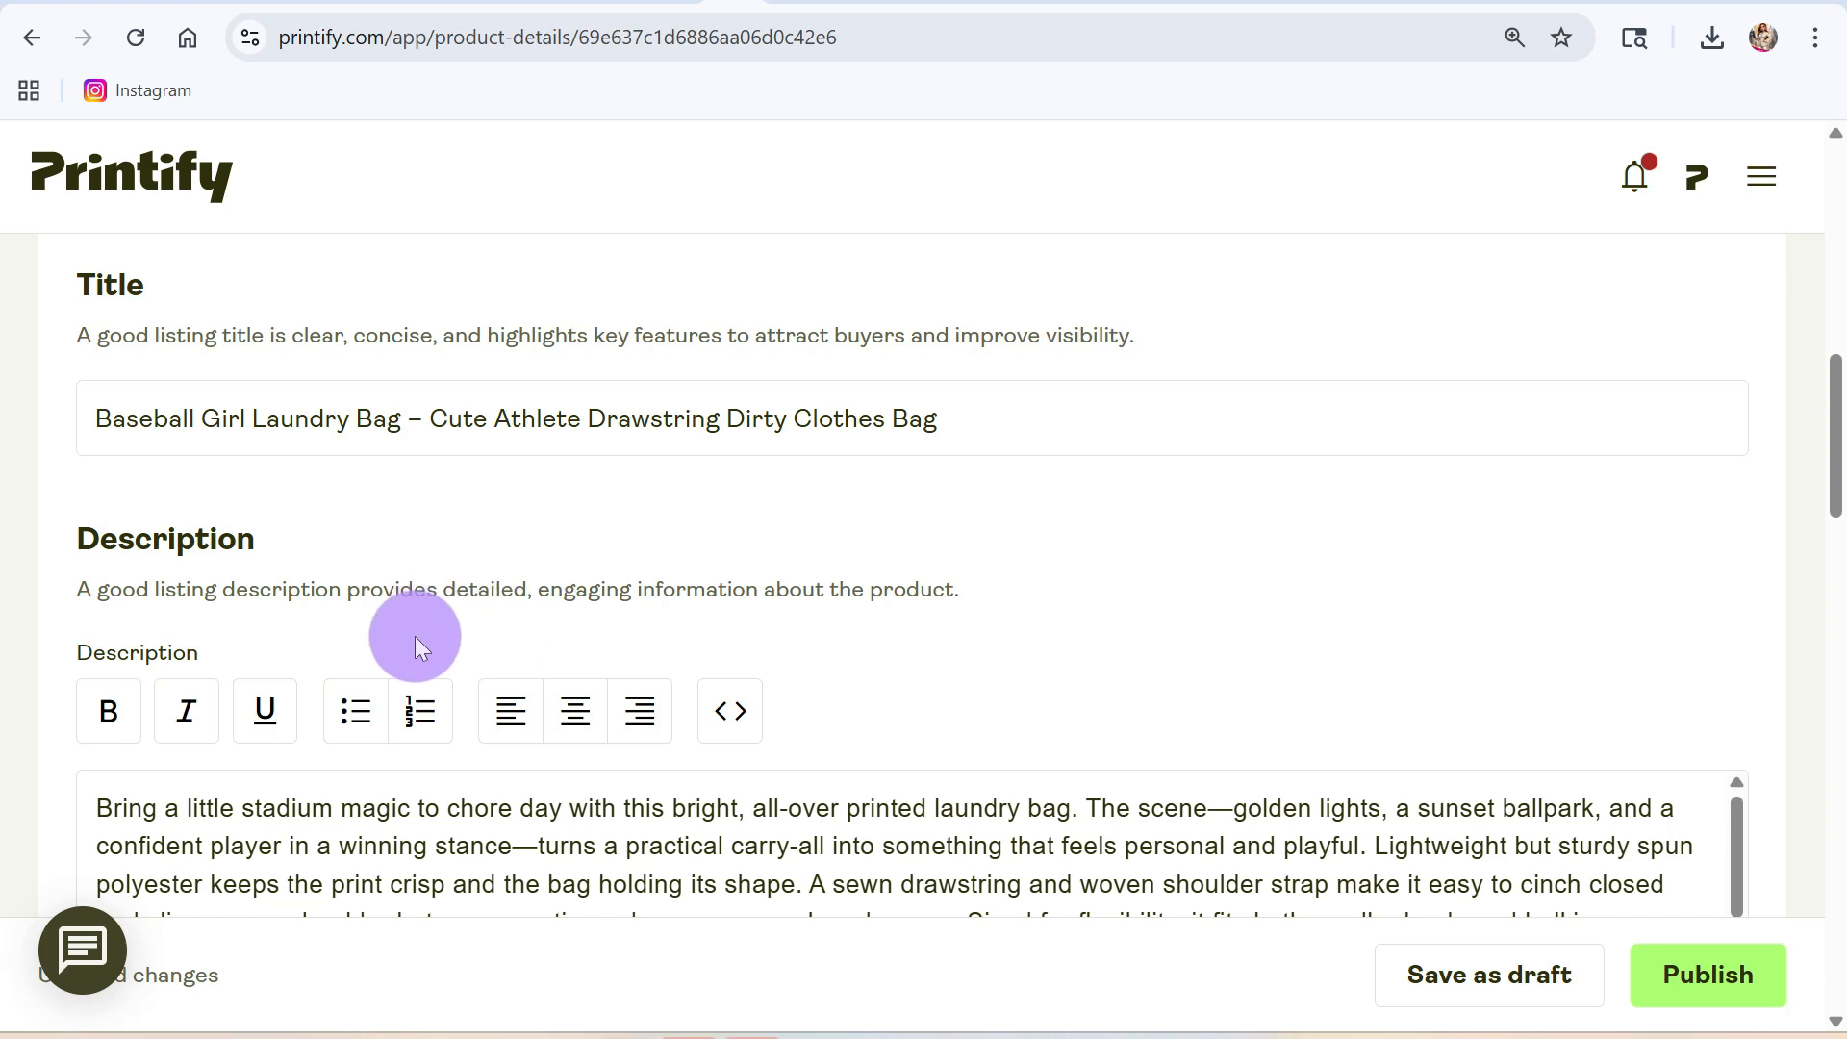
{"action": "scroll", "coordinate": [409, 395], "scroll_direction": "down", "scroll_amount": 5}
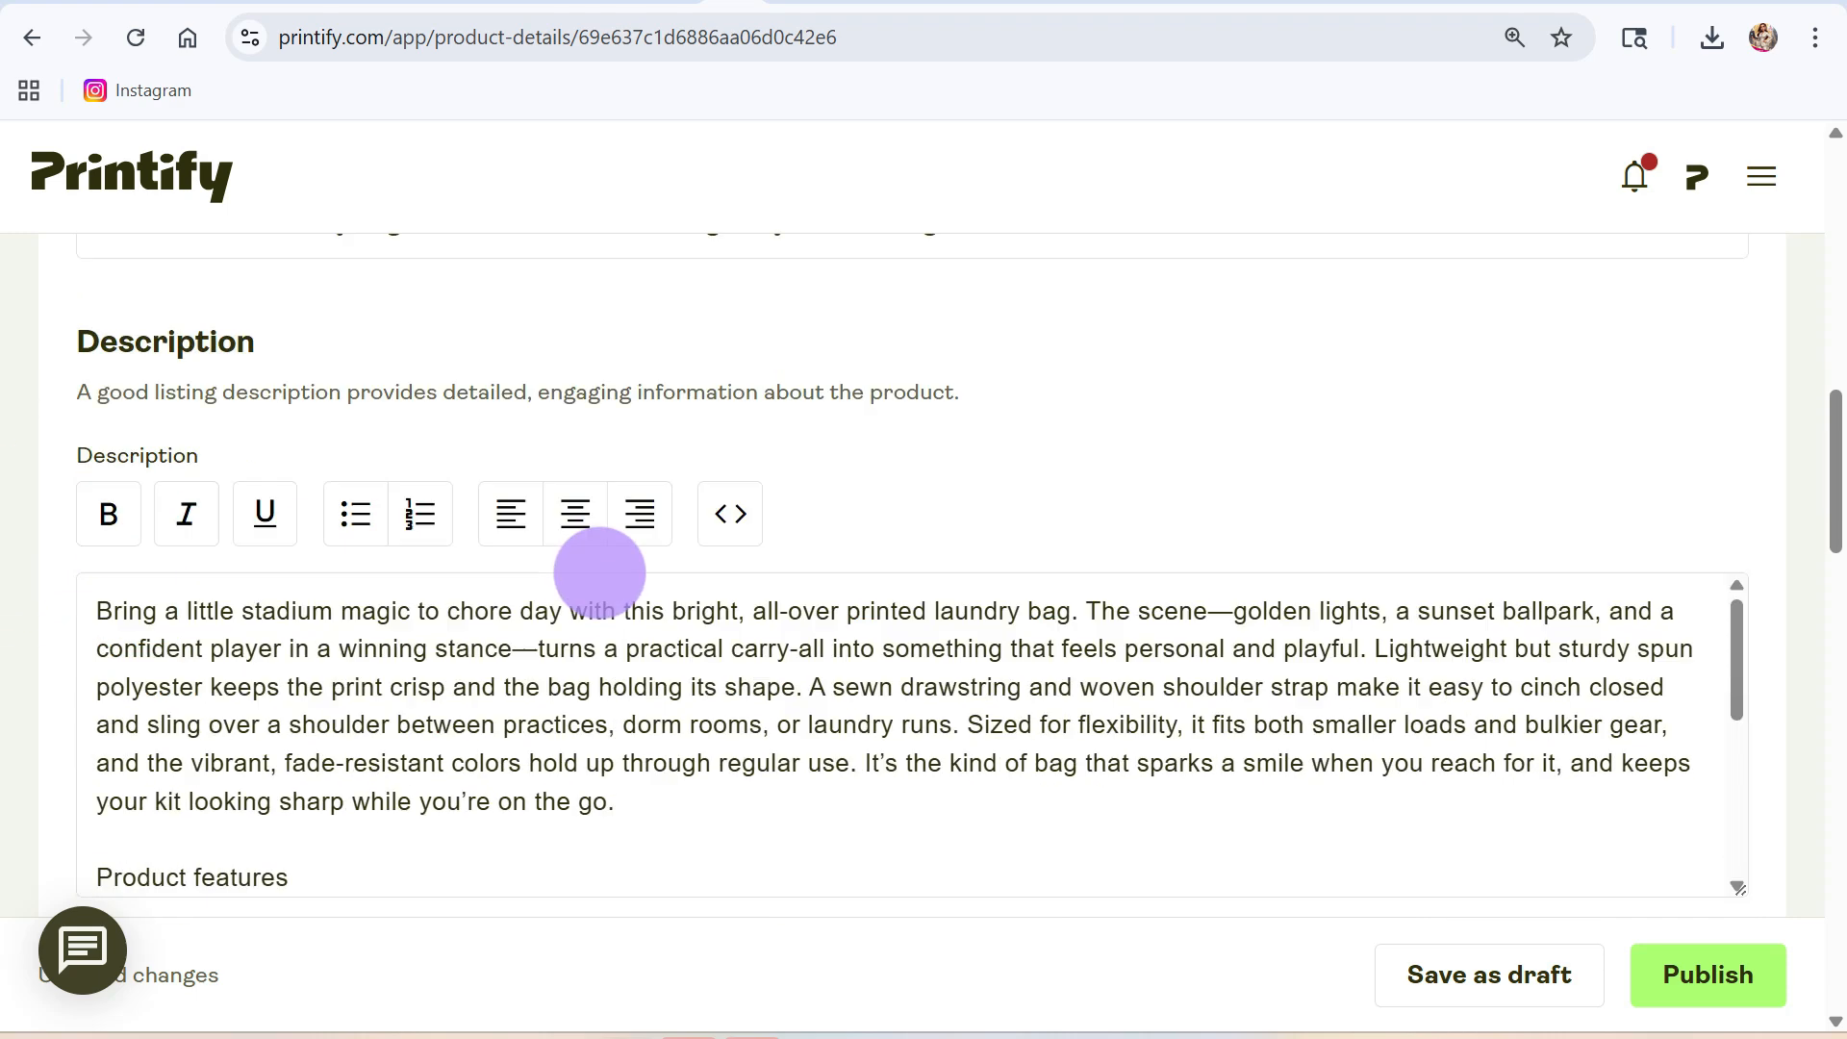
{"action": "scroll", "coordinate": [717, 731], "scroll_direction": "down", "scroll_amount": 10}
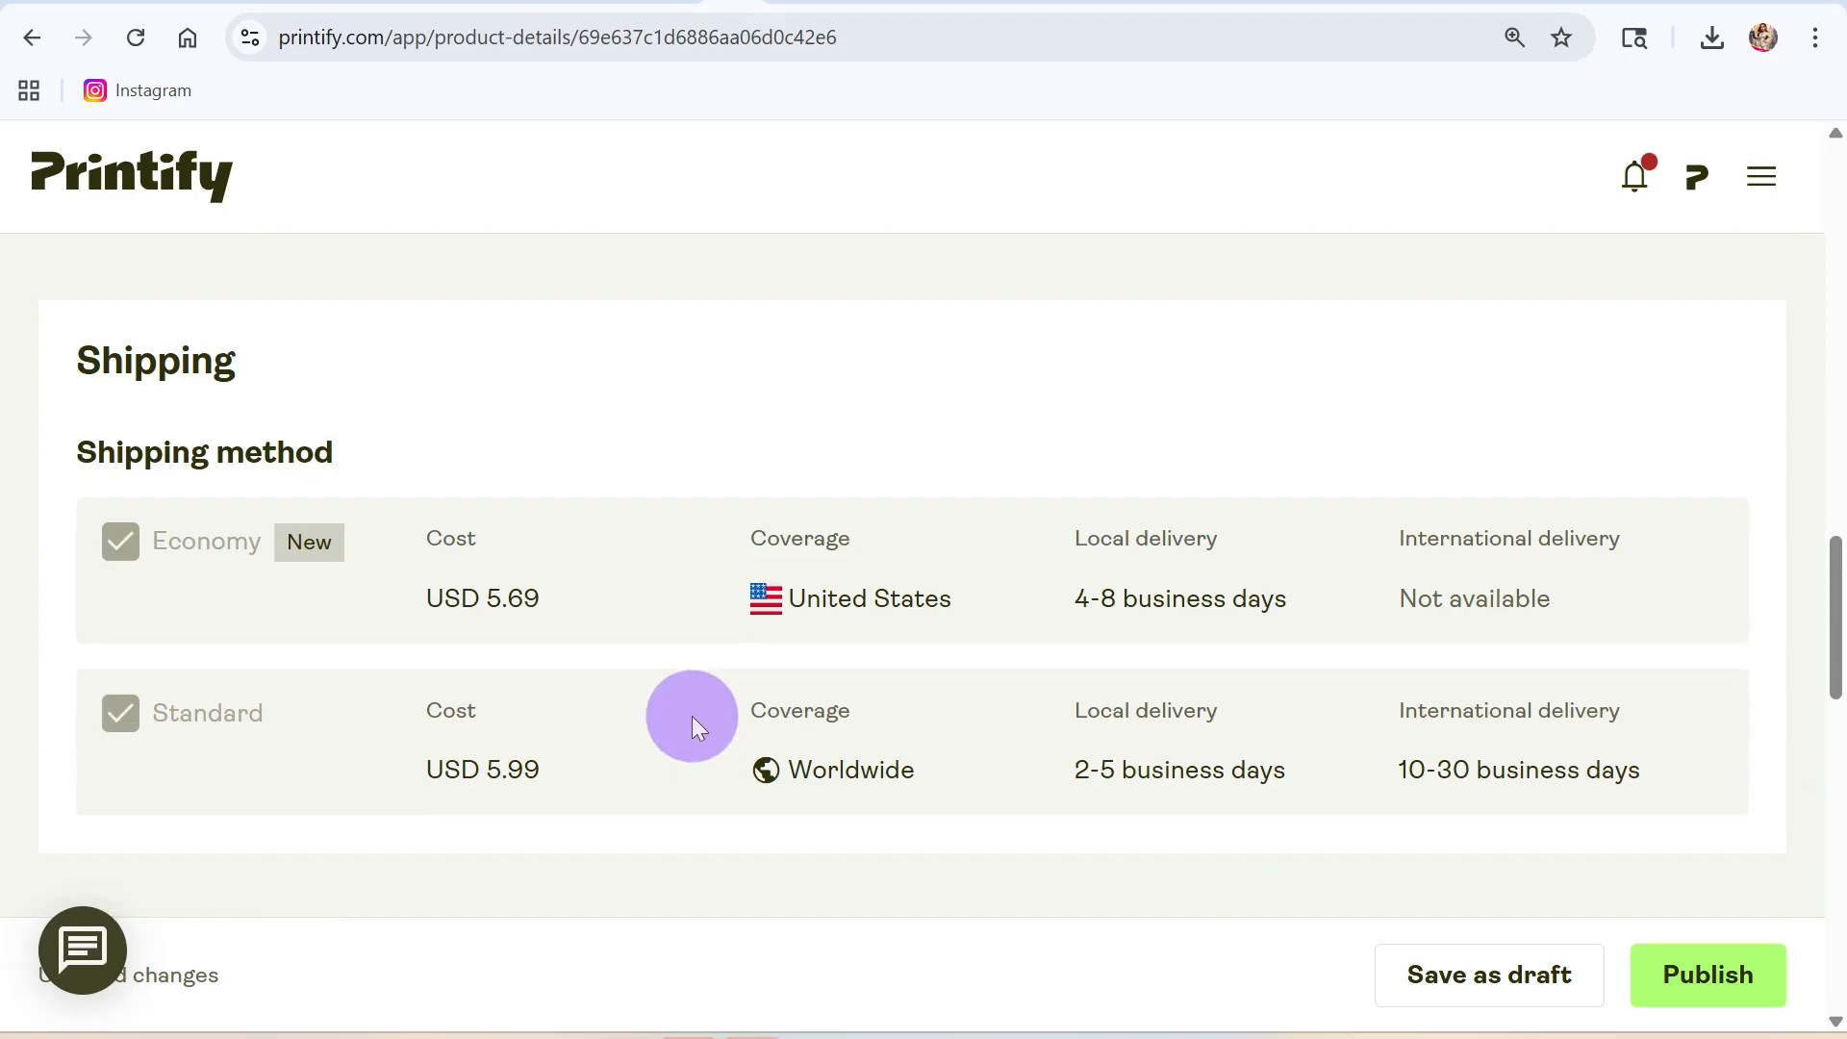
{"action": "scroll", "coordinate": [690, 708], "scroll_direction": "up", "scroll_amount": 4}
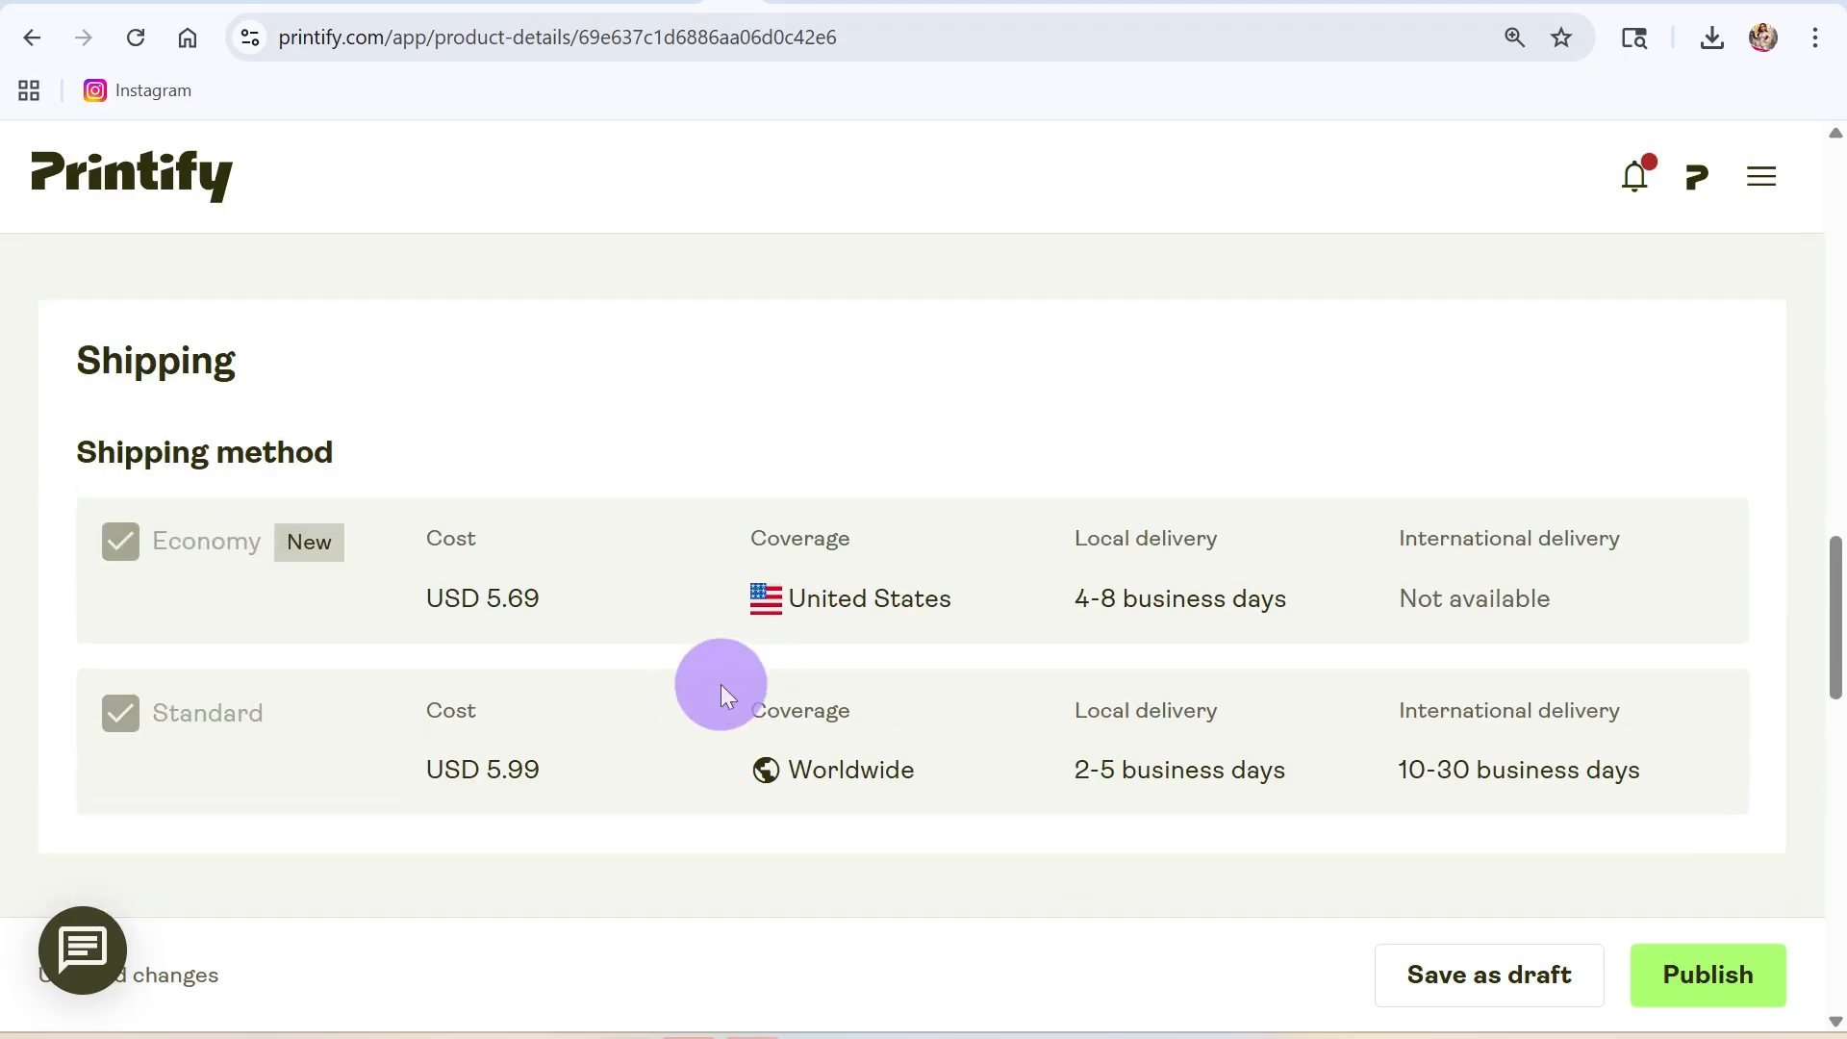
{"action": "left_click", "coordinate": [1724, 968]}
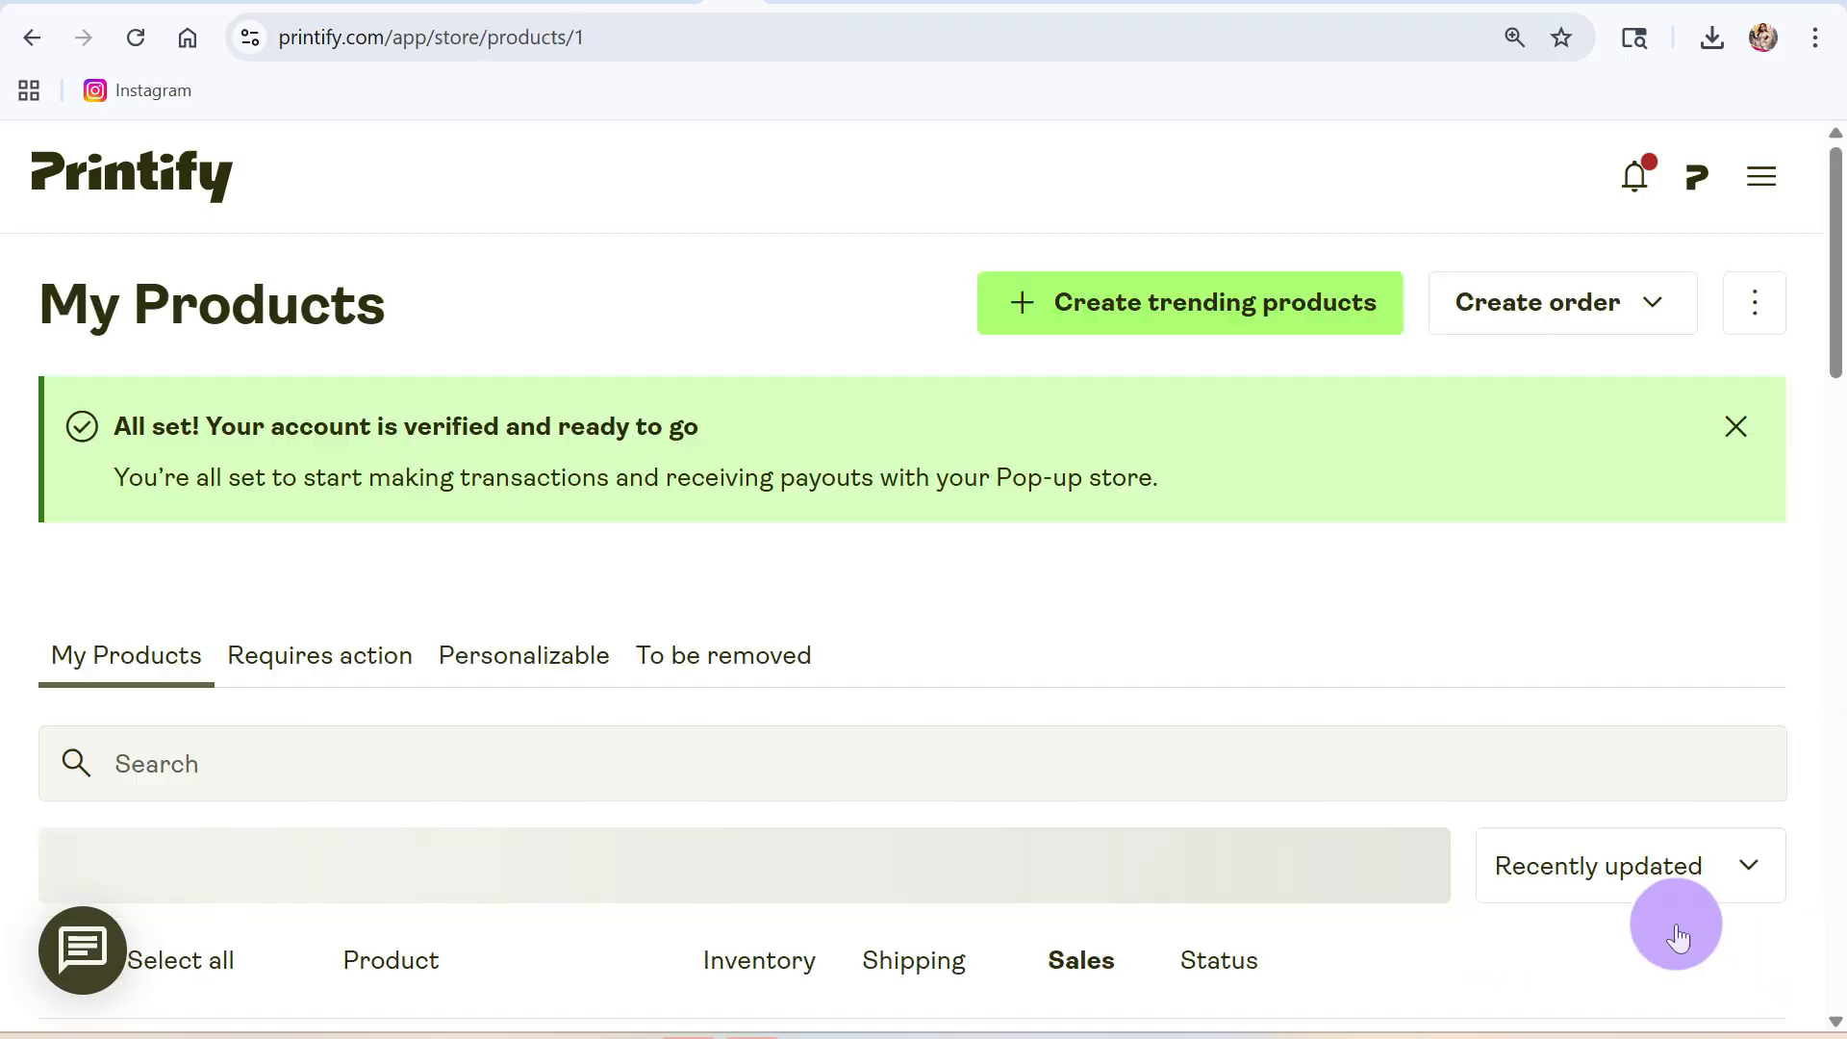
- Check the new laundry bag in the My Products list and on the Muñecas Pop-up store's All products page
{"action": "scroll", "coordinate": [923, 740], "scroll_direction": "down", "scroll_amount": 7}
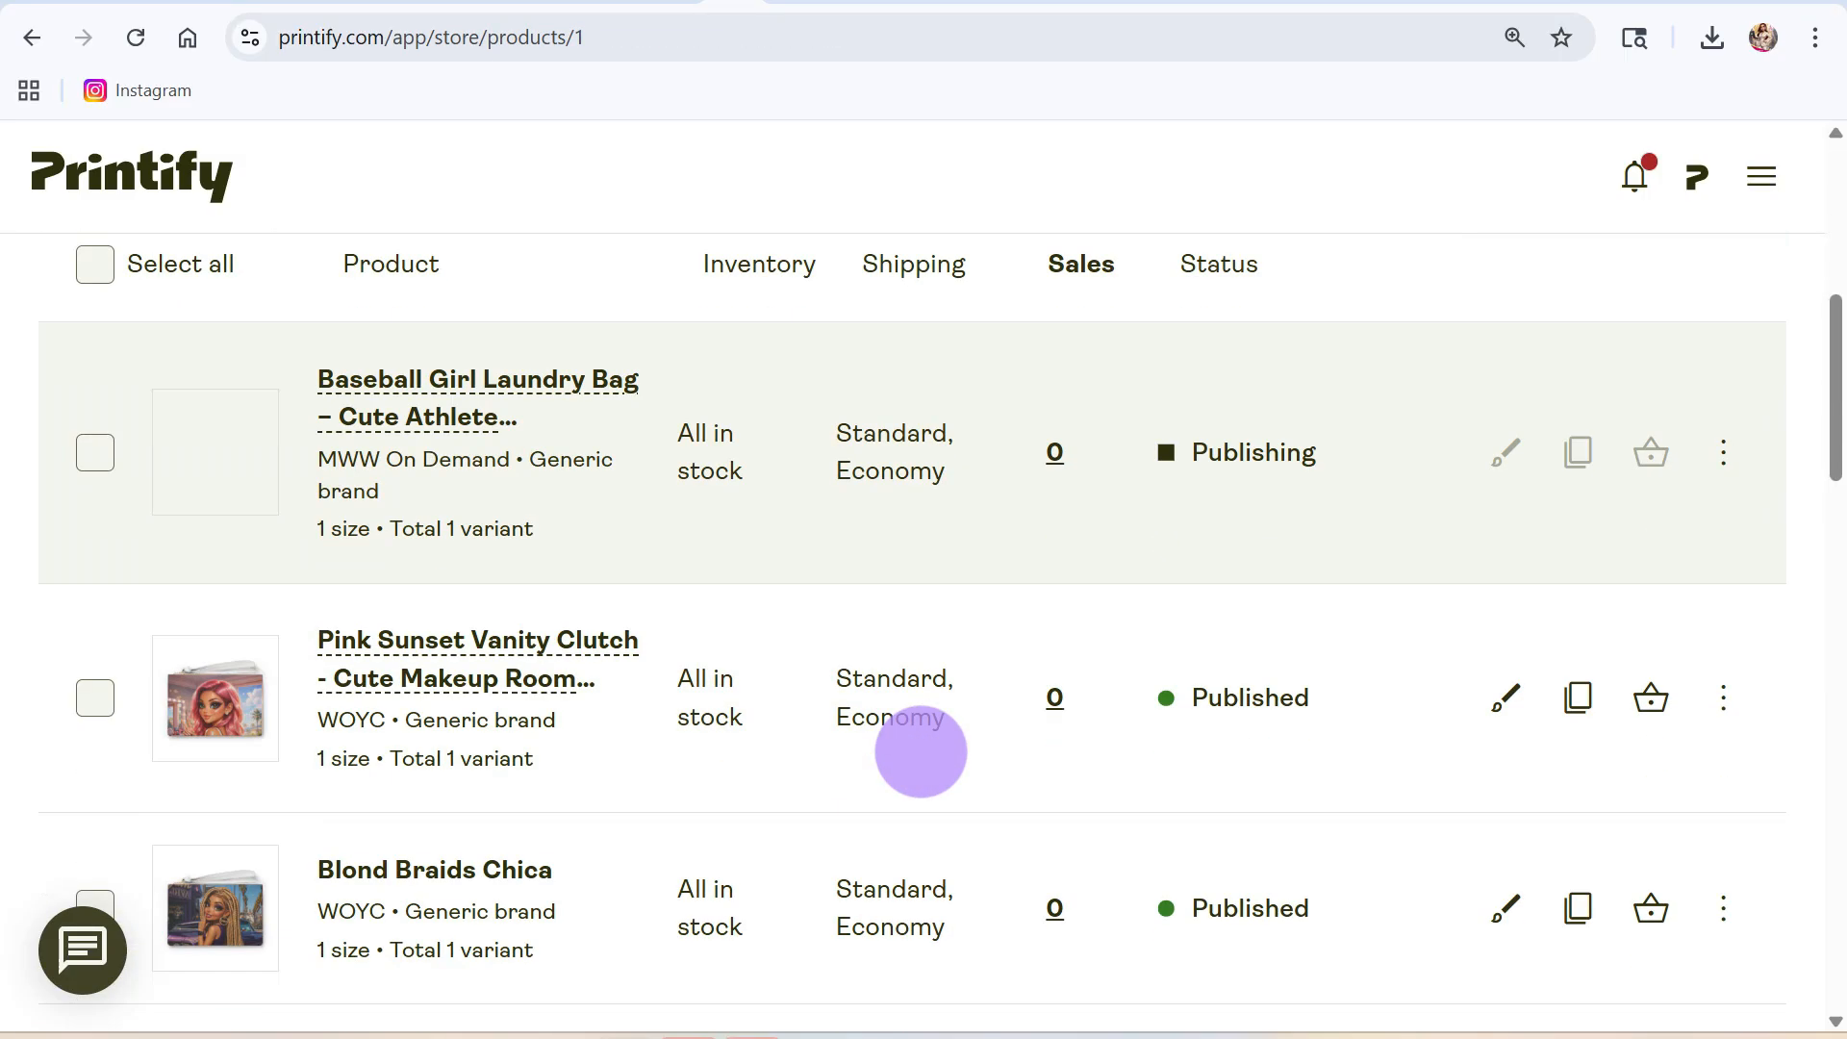
{"action": "scroll", "coordinate": [940, 610], "scroll_direction": "up", "scroll_amount": 7}
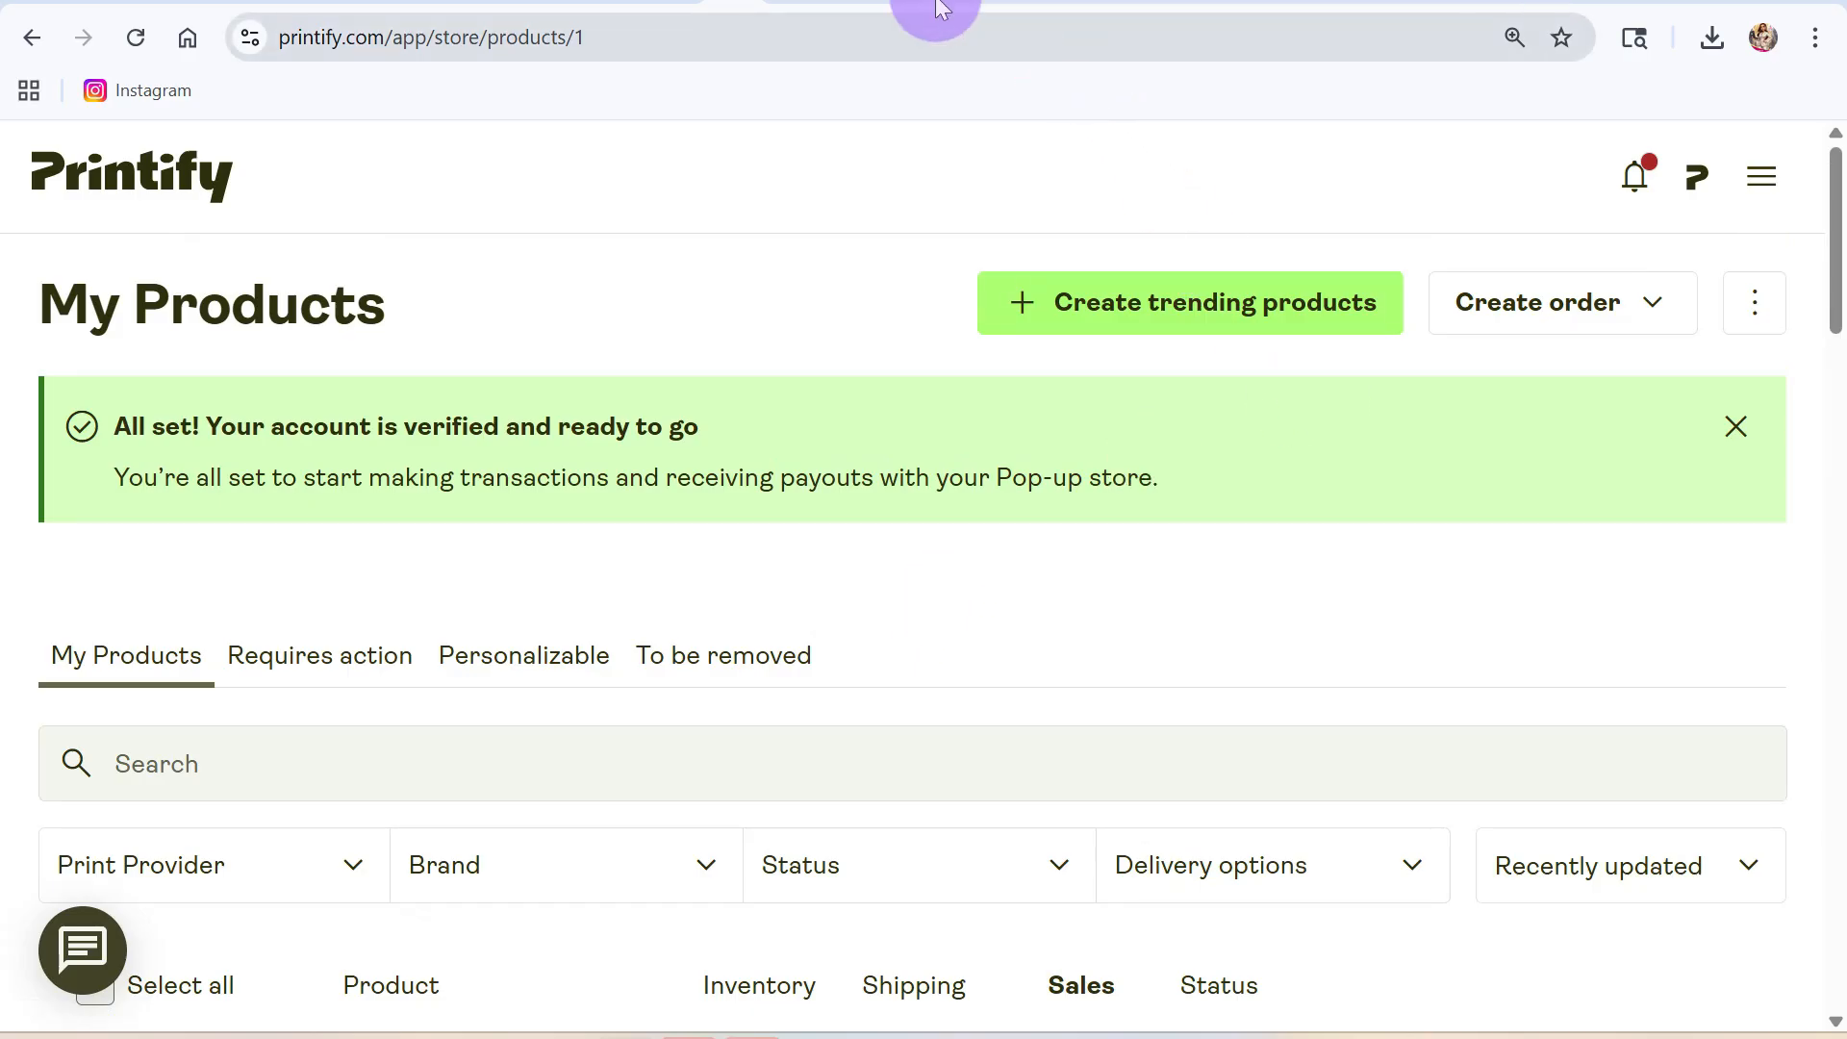
{"action": "left_click", "coordinate": [781, 2]}
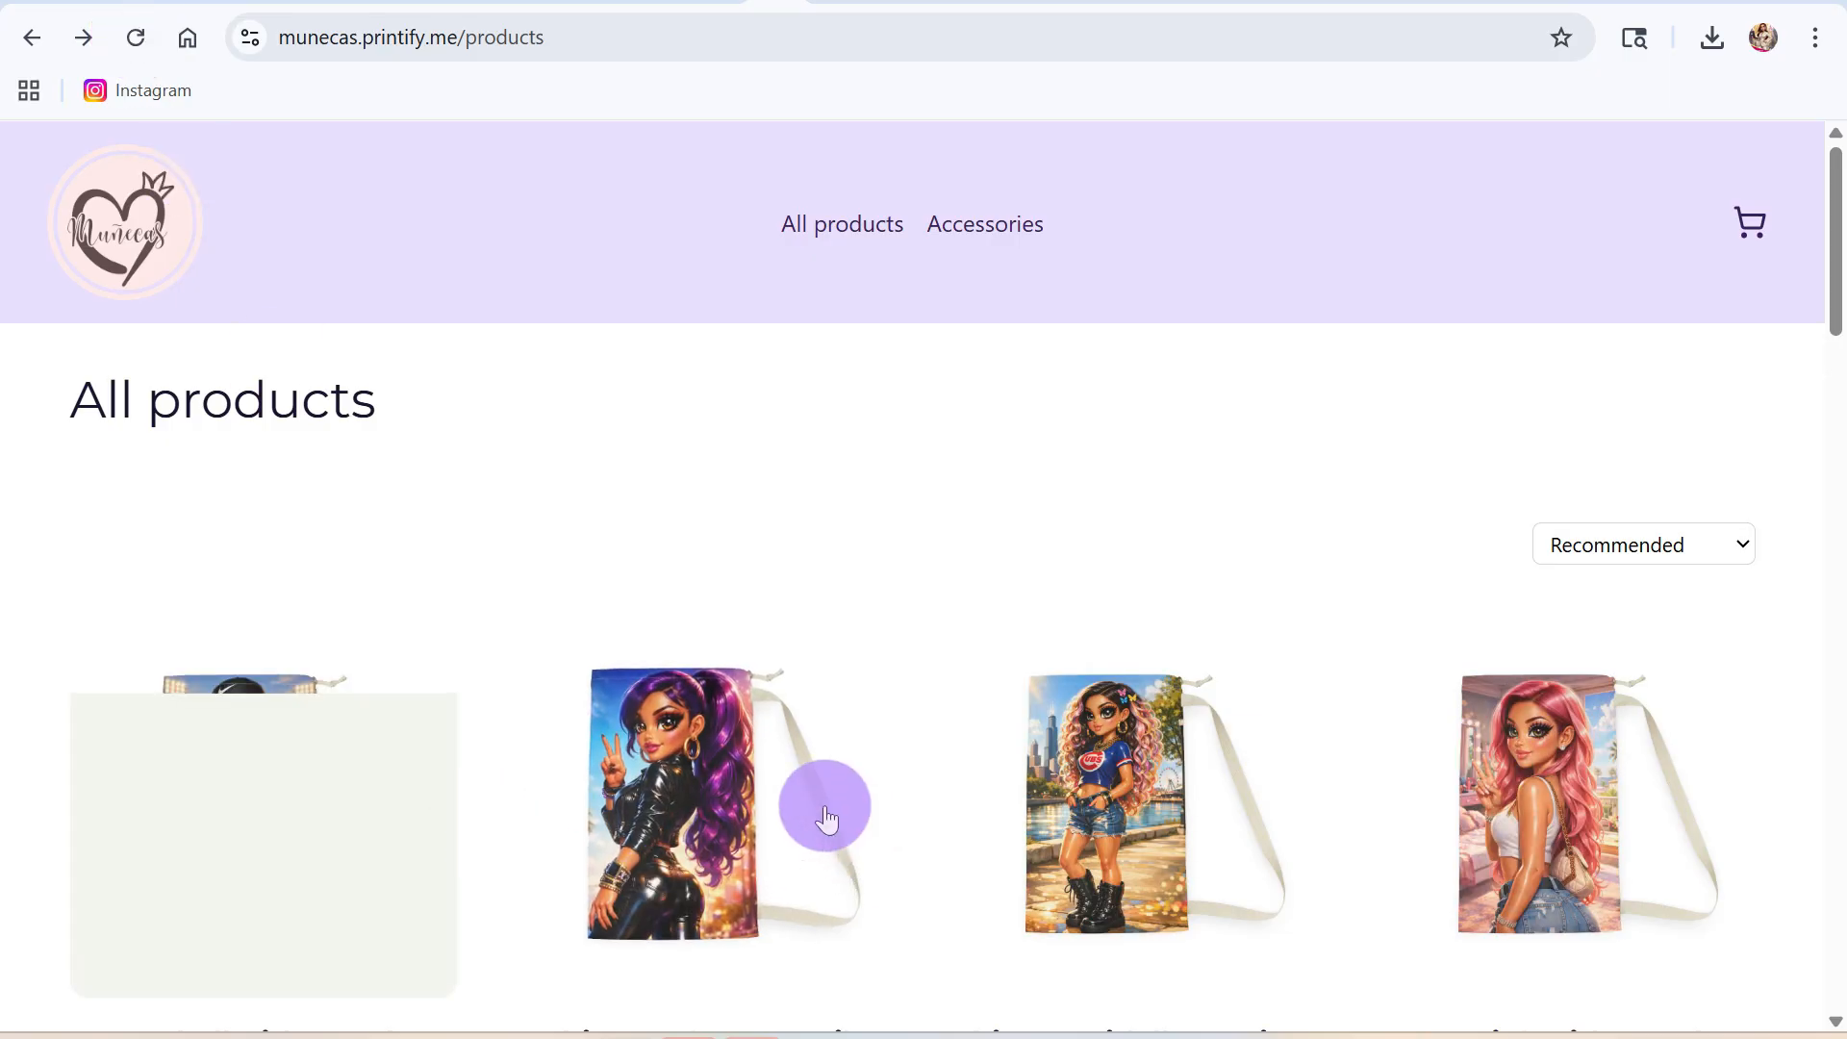
{"action": "scroll", "coordinate": [318, 808], "scroll_direction": "down", "scroll_amount": 3}
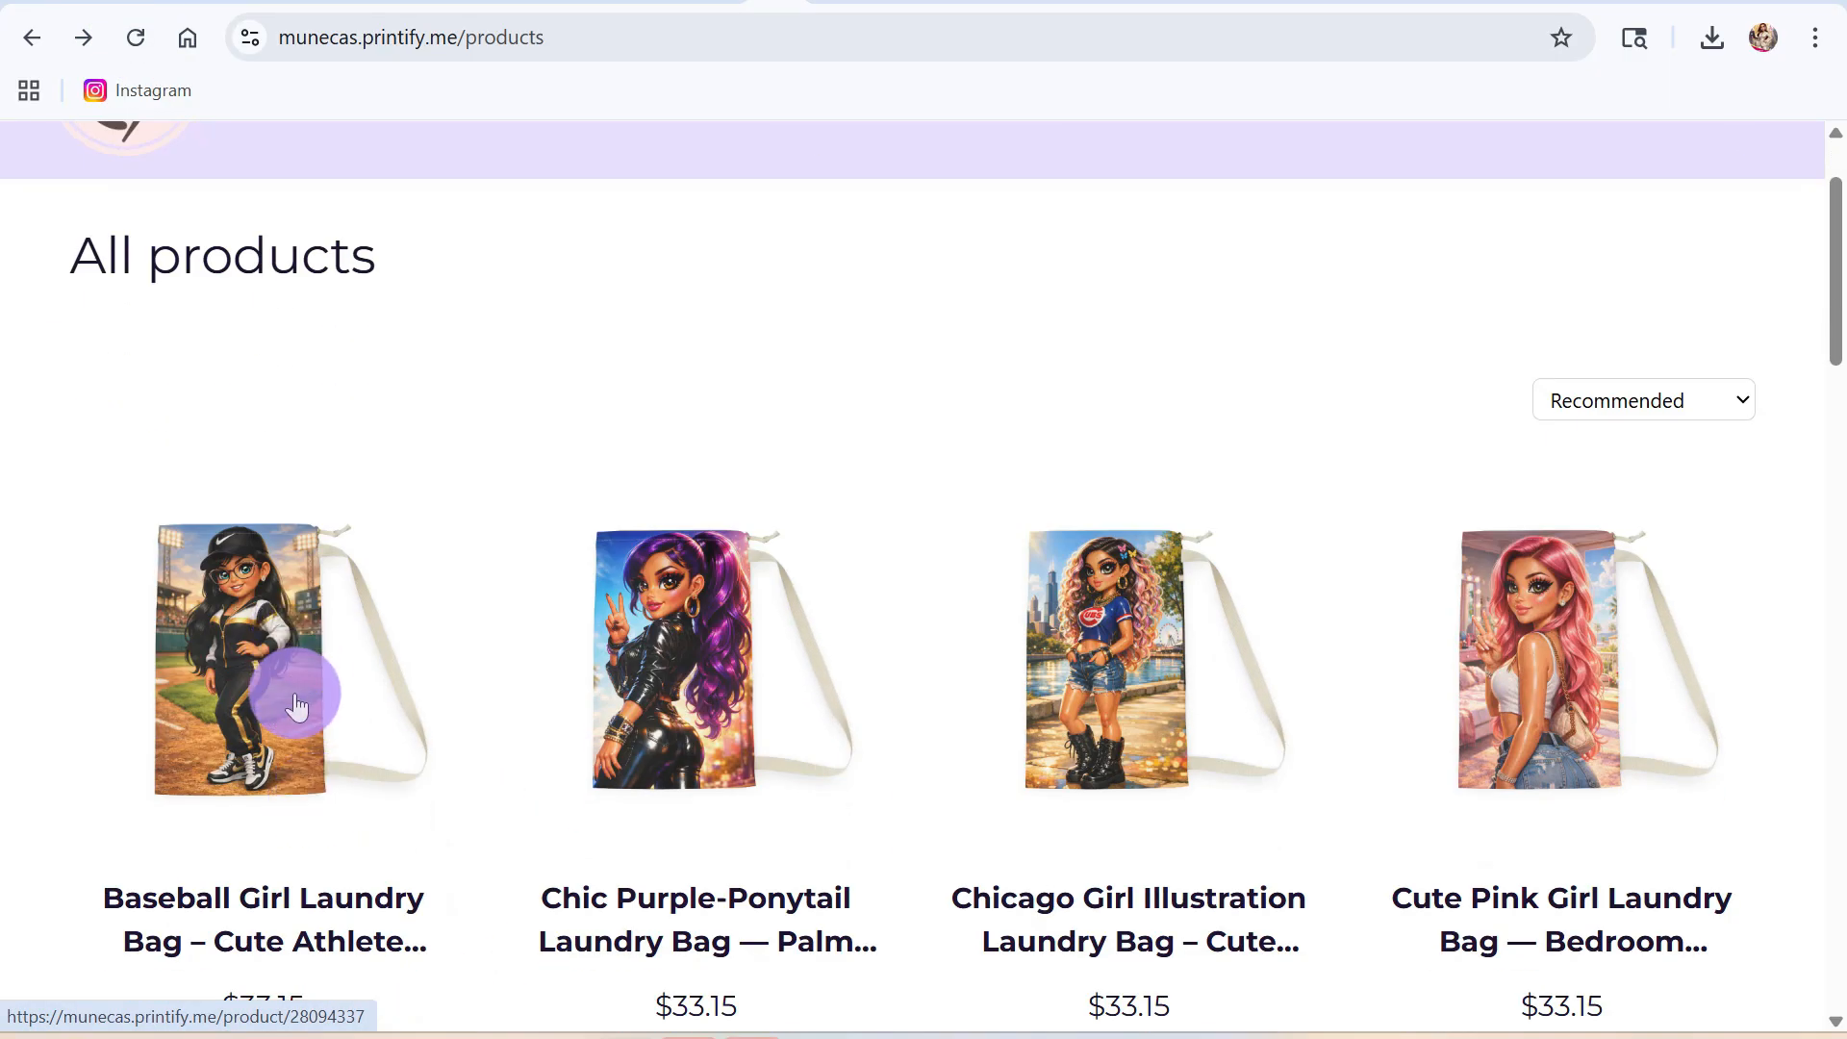
{"action": "scroll", "coordinate": [298, 707], "scroll_direction": "up", "scroll_amount": 1}
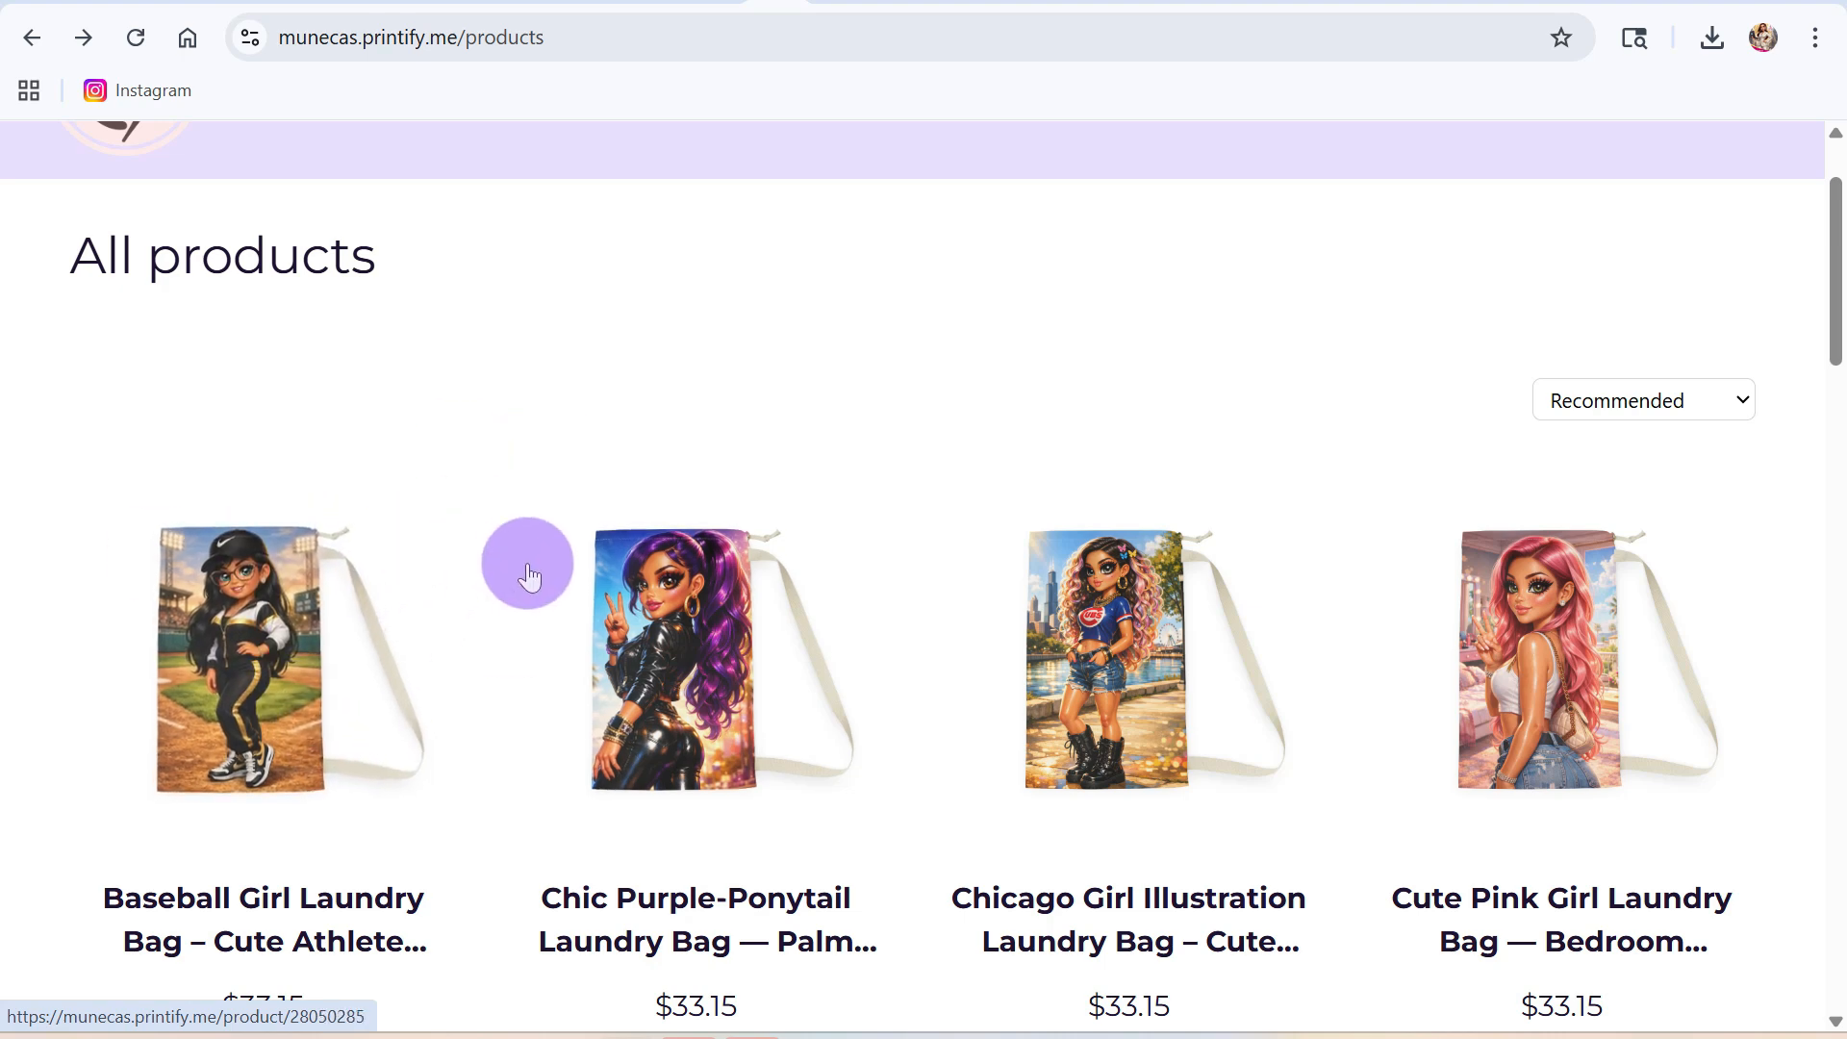
{"action": "scroll", "coordinate": [523, 561], "scroll_direction": "up", "scroll_amount": 2}
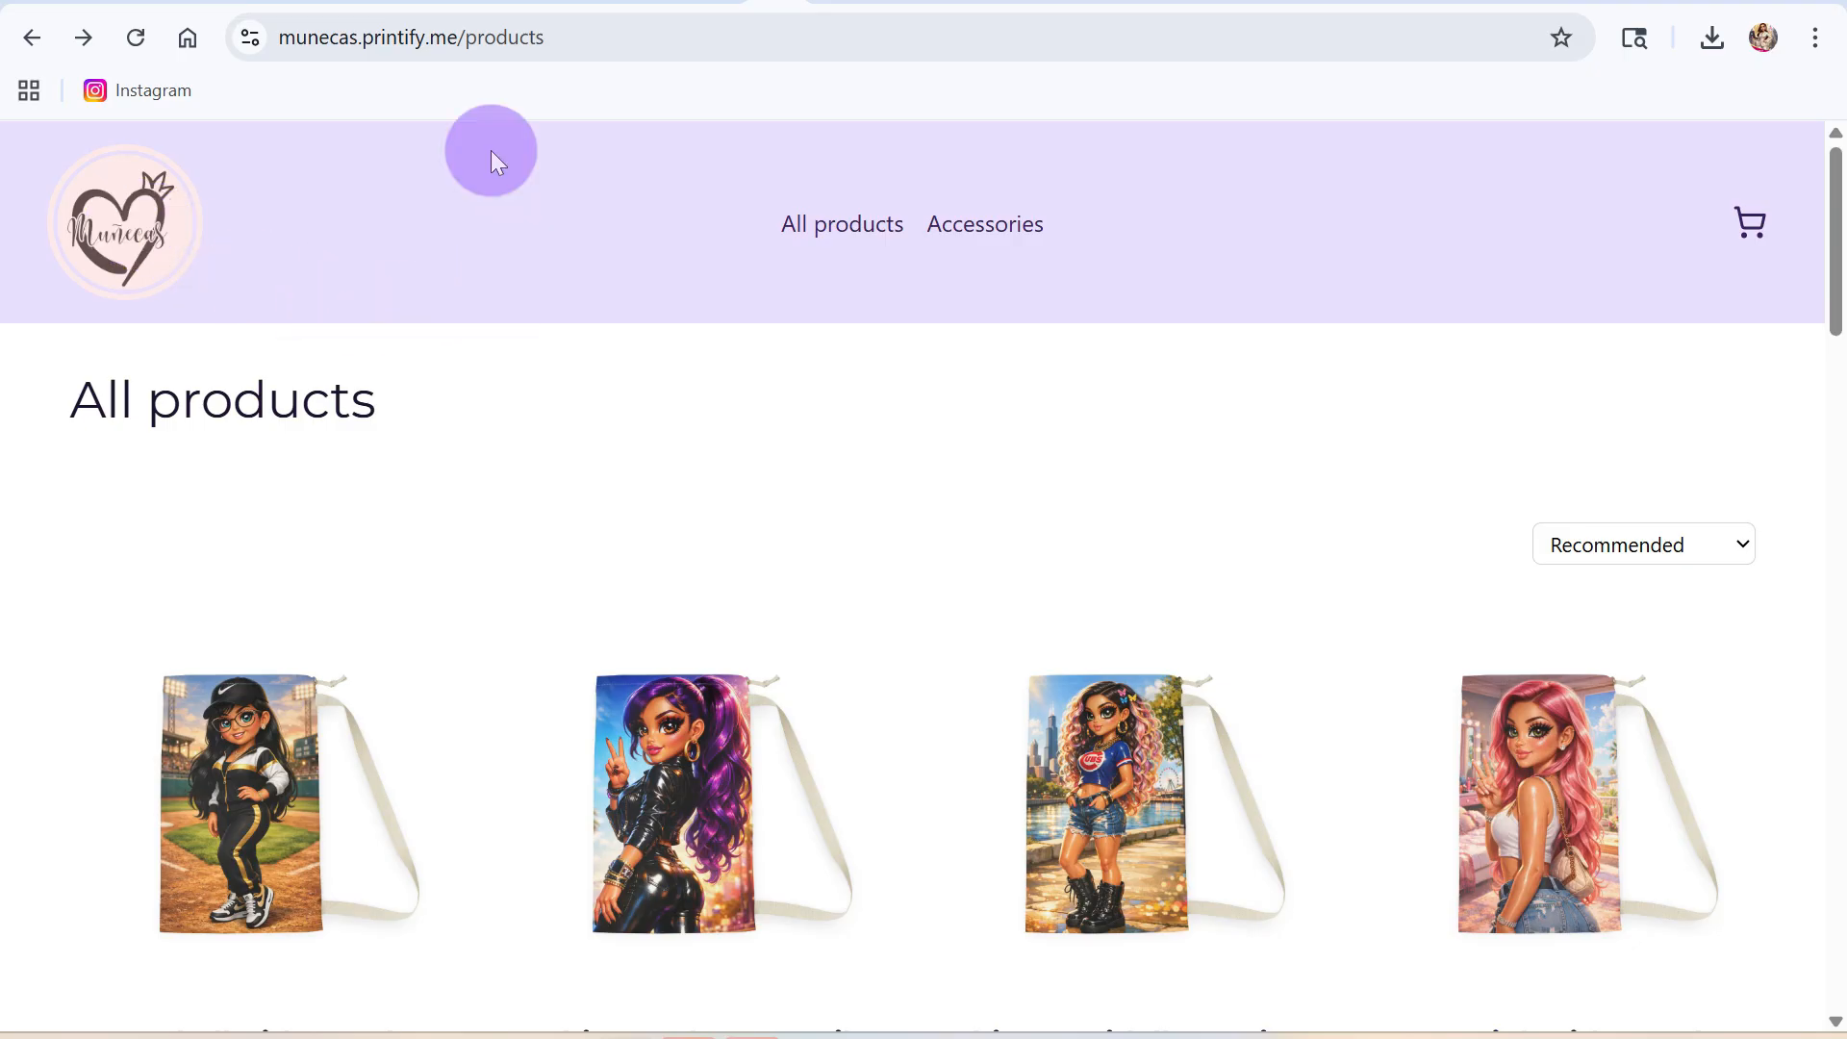
- Shorten the store's web address to munecas.printify.me and load the Muñecas home page
{"action": "left_click_drag", "start_coordinate": [274, 44], "coordinate": [362, 43]}
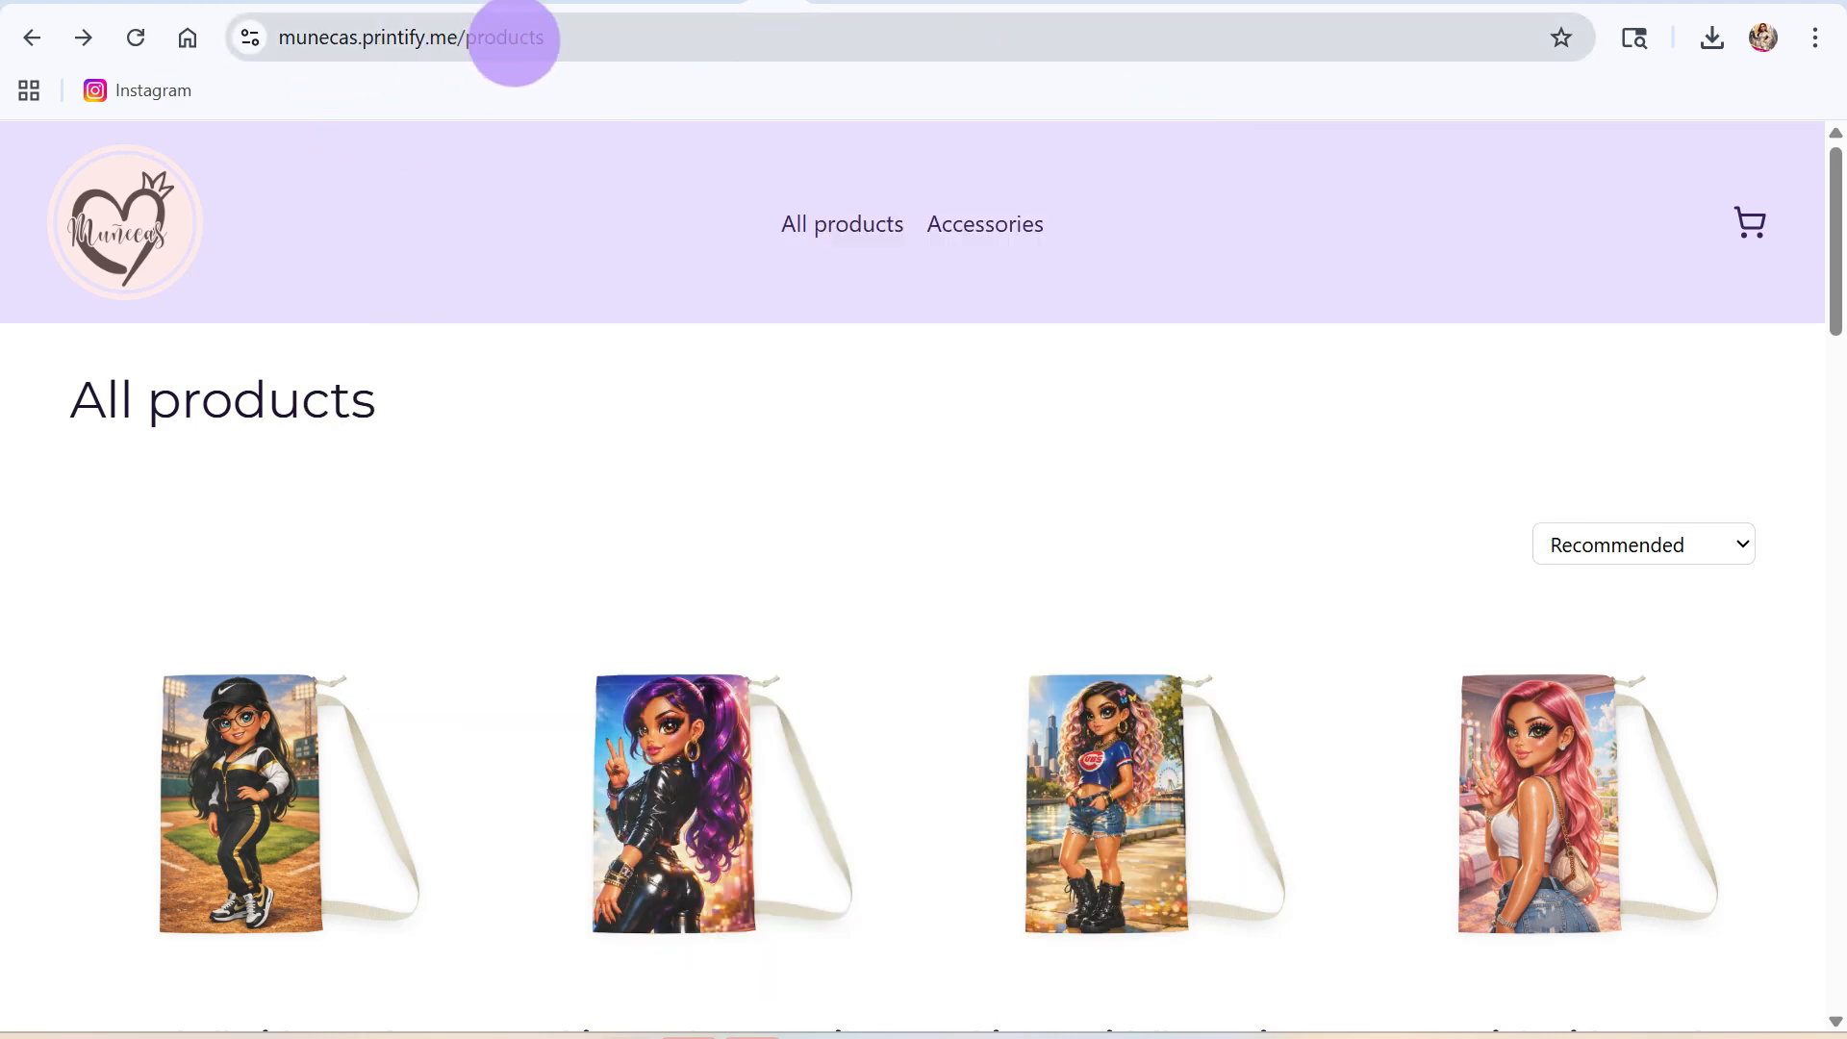
{"action": "left_click", "coordinate": [517, 50]}
{"action": "left_click", "coordinate": [567, 39]}
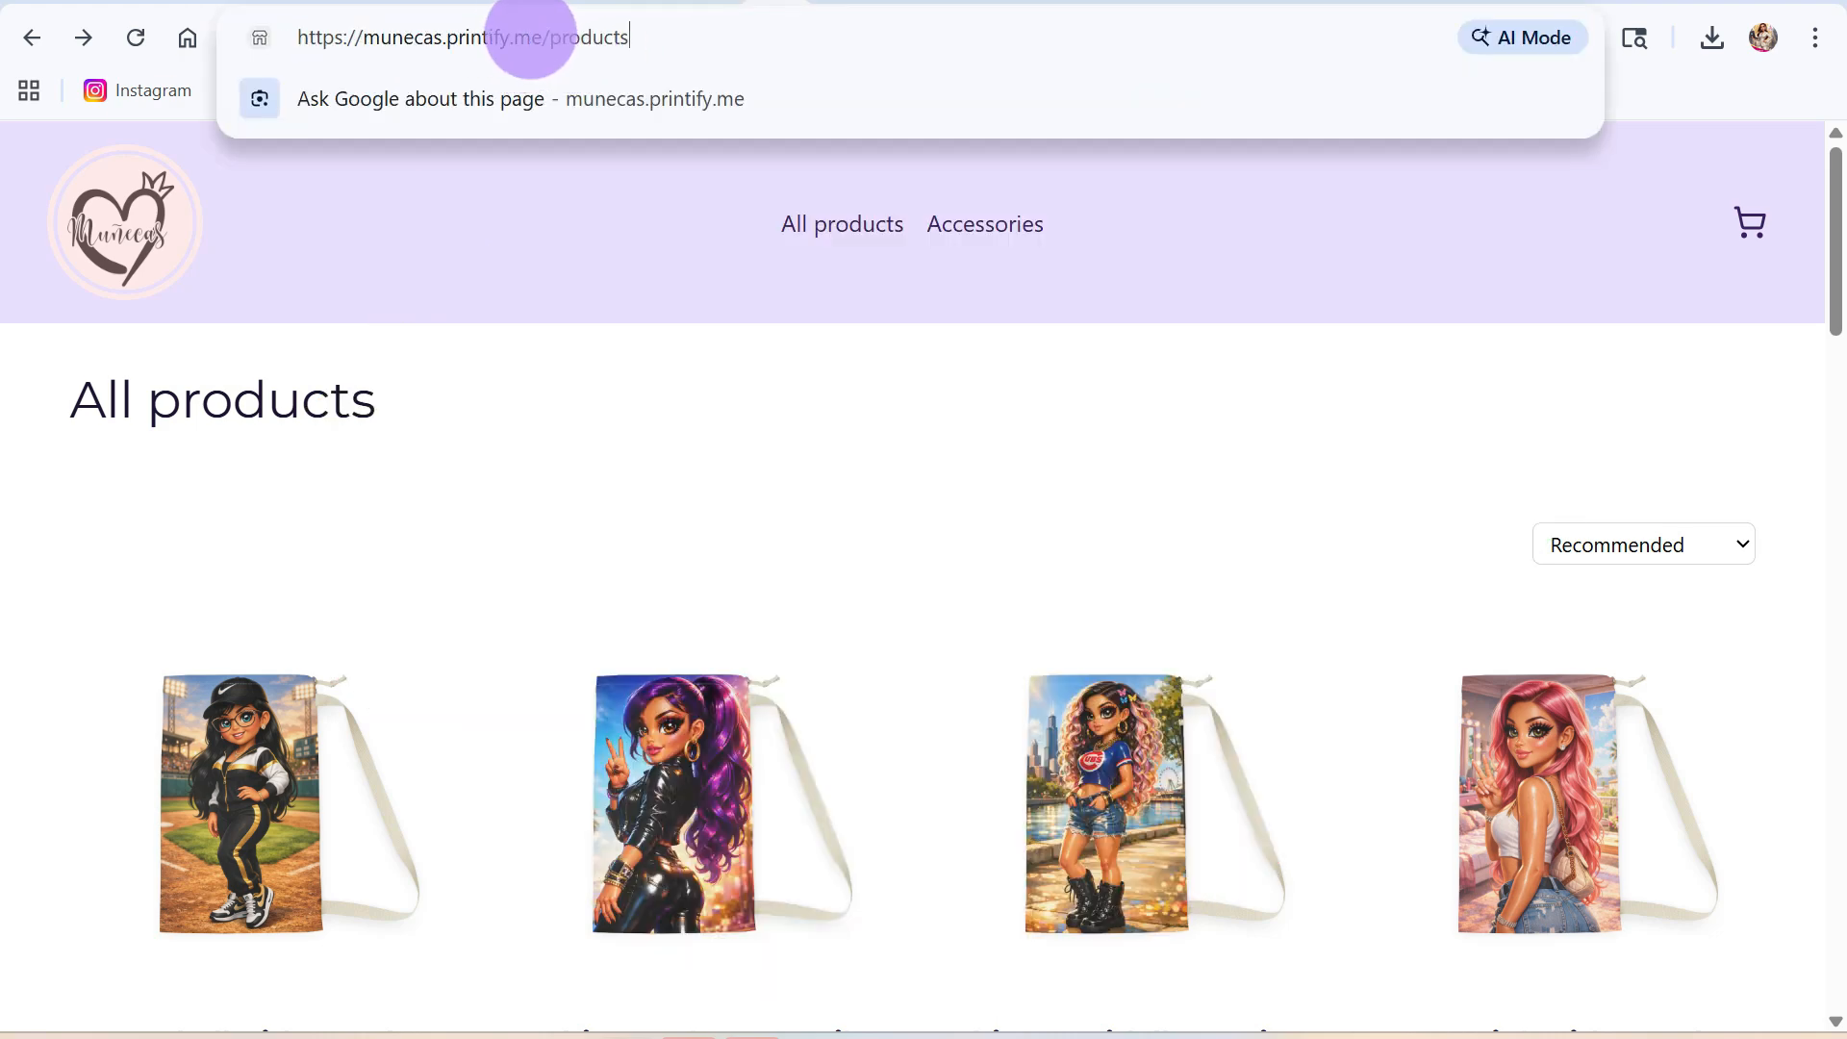
{"action": "left_click_drag", "start_coordinate": [556, 39], "coordinate": [791, 57]}
{"action": "type", "text": "/"}
{"action": "key", "text": "Return"}
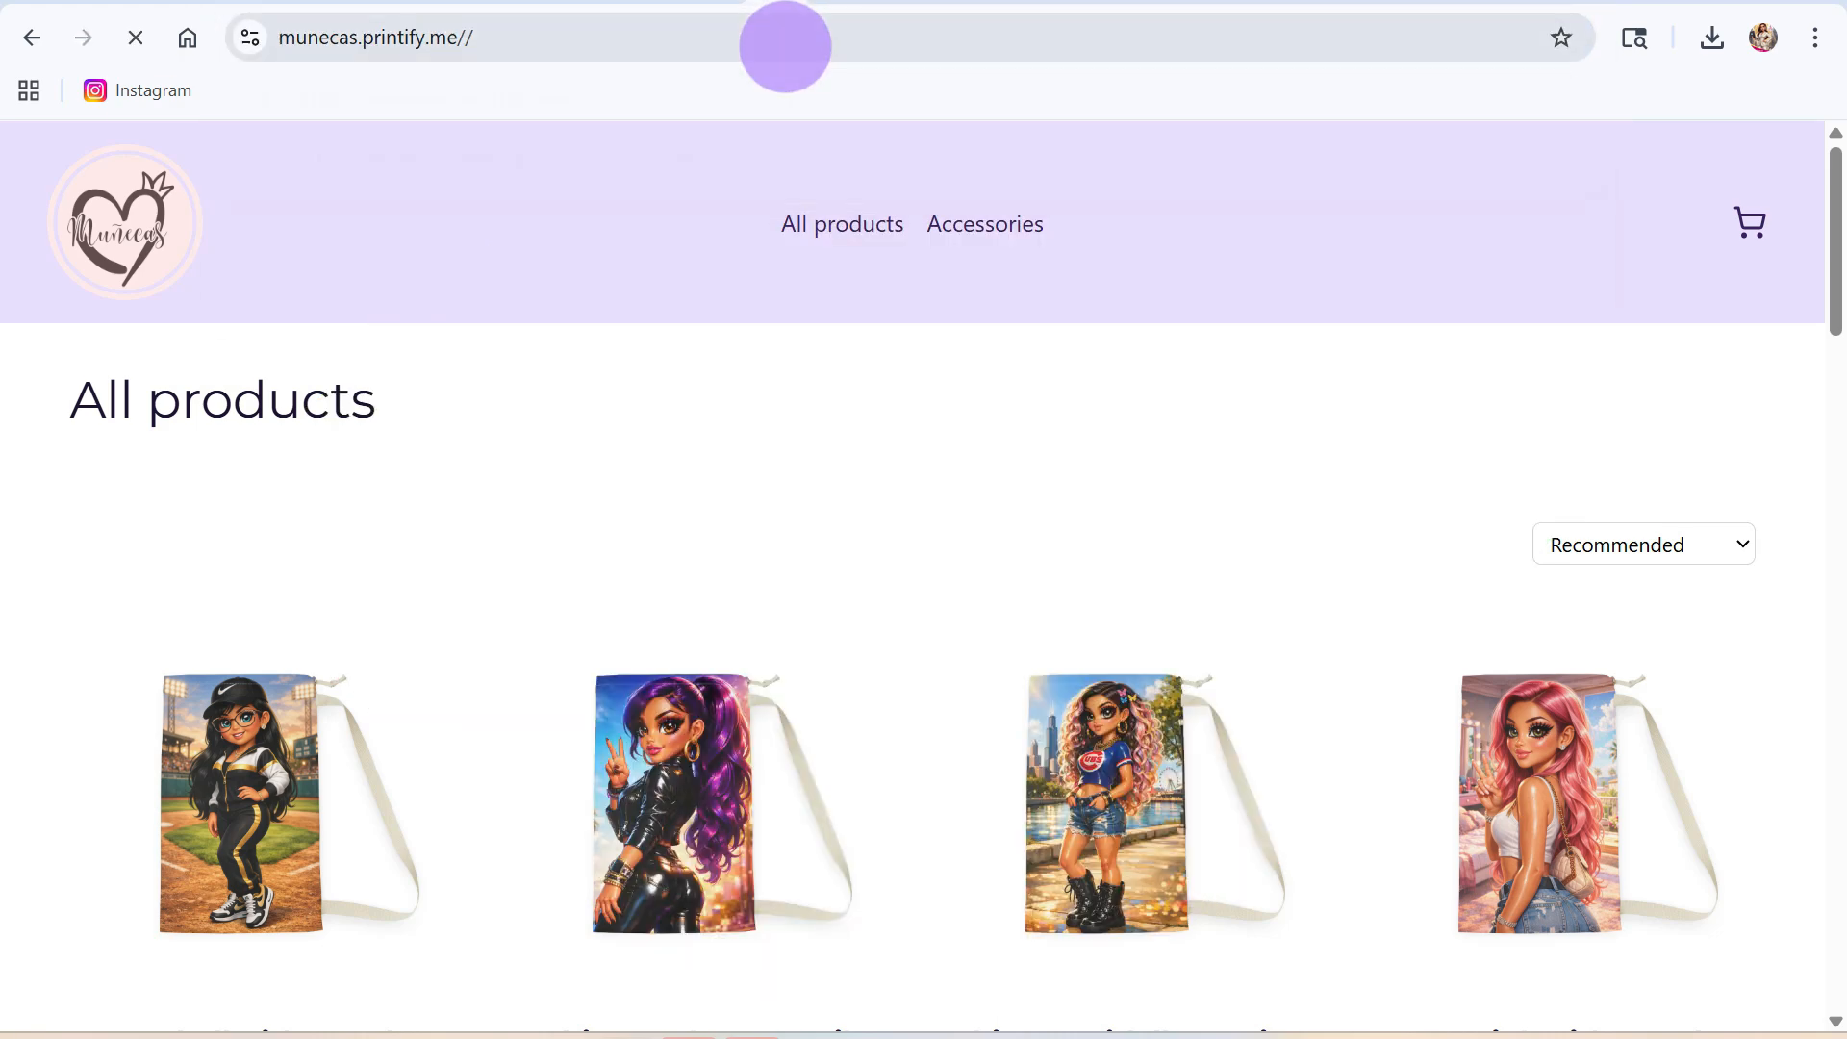
{"action": "left_click", "coordinate": [698, 38]}
{"action": "left_click", "coordinate": [693, 34]}
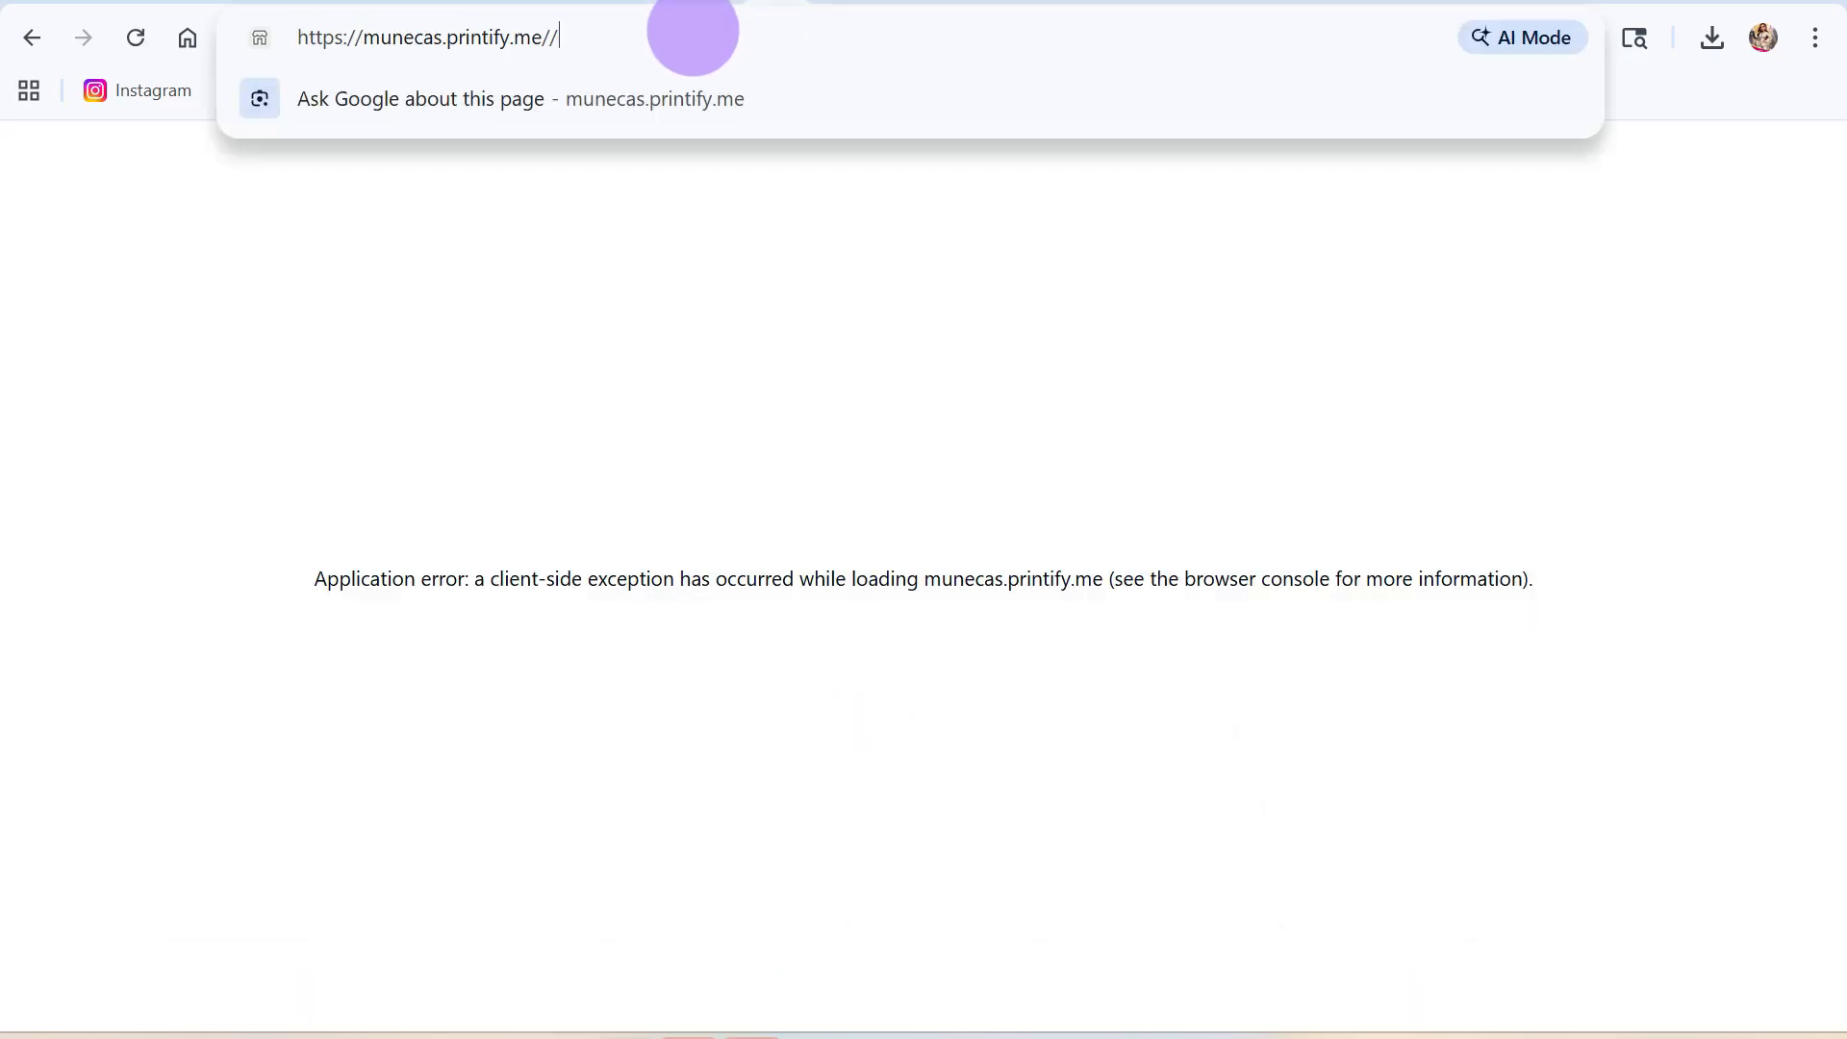
{"action": "key", "text": "BackSpace"}
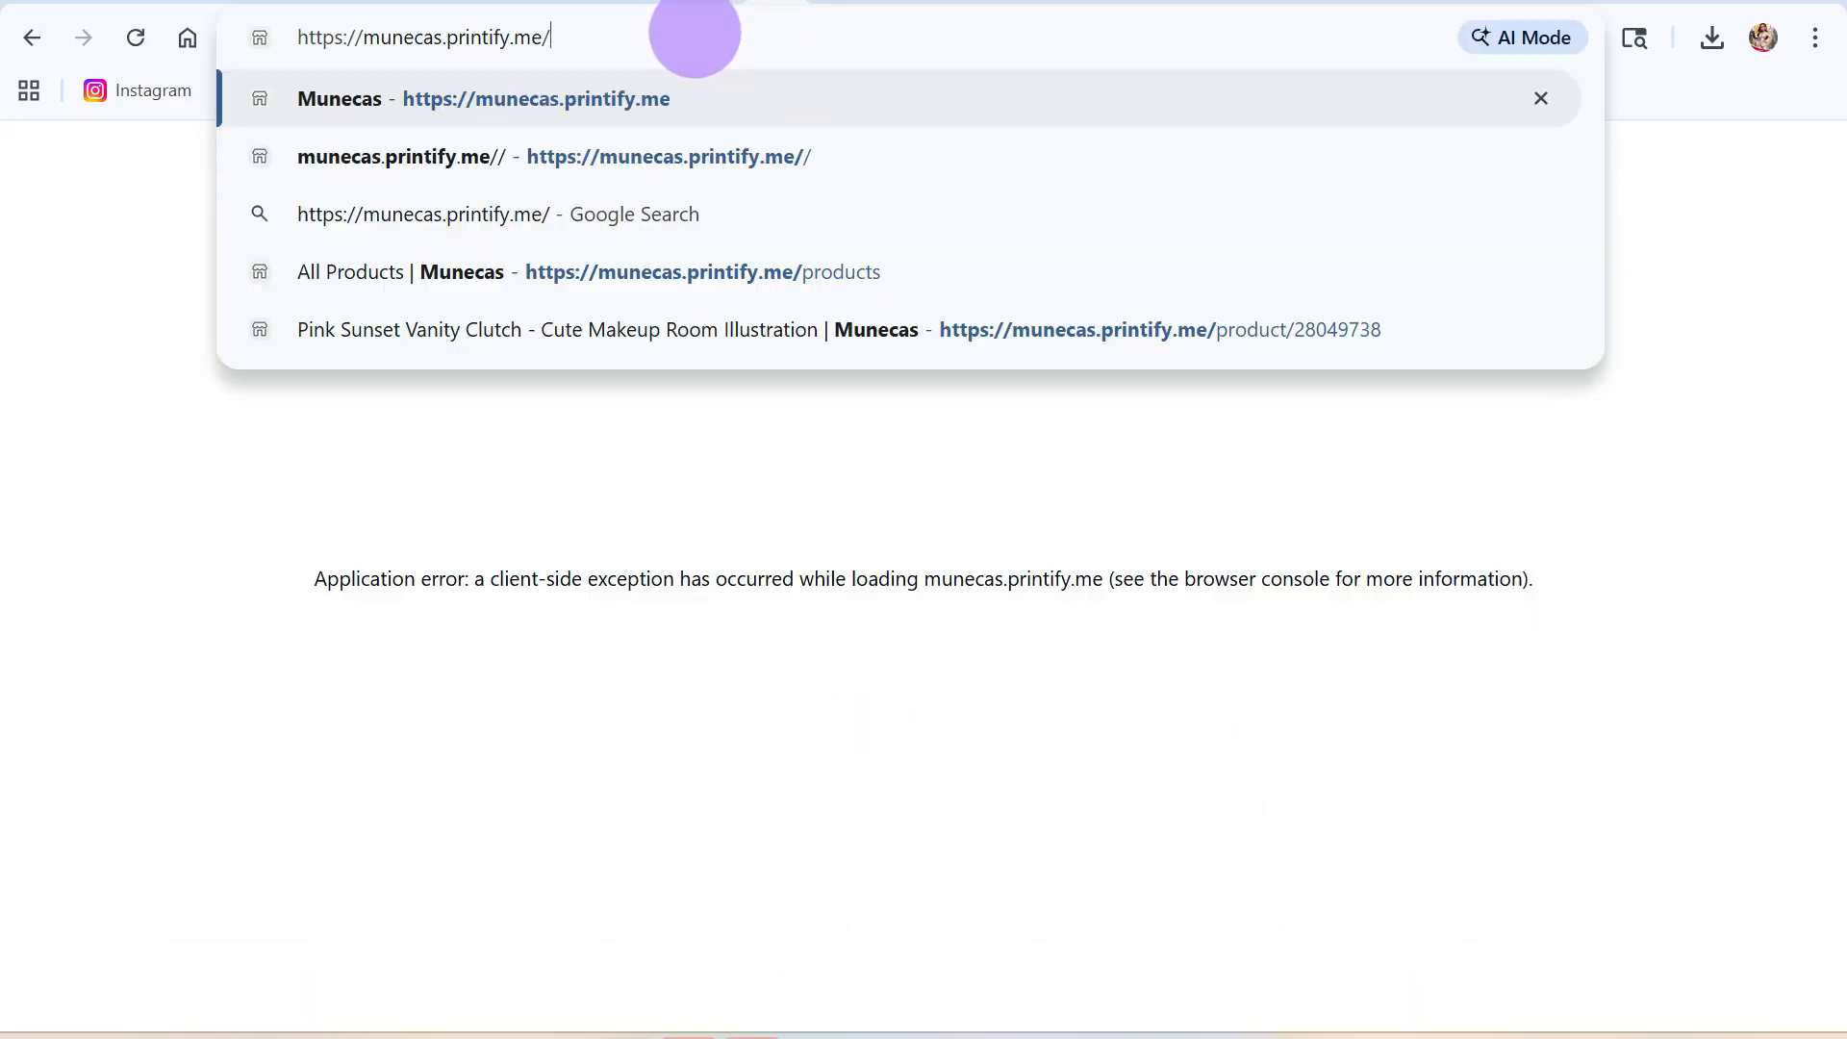
{"action": "key", "text": "Return"}
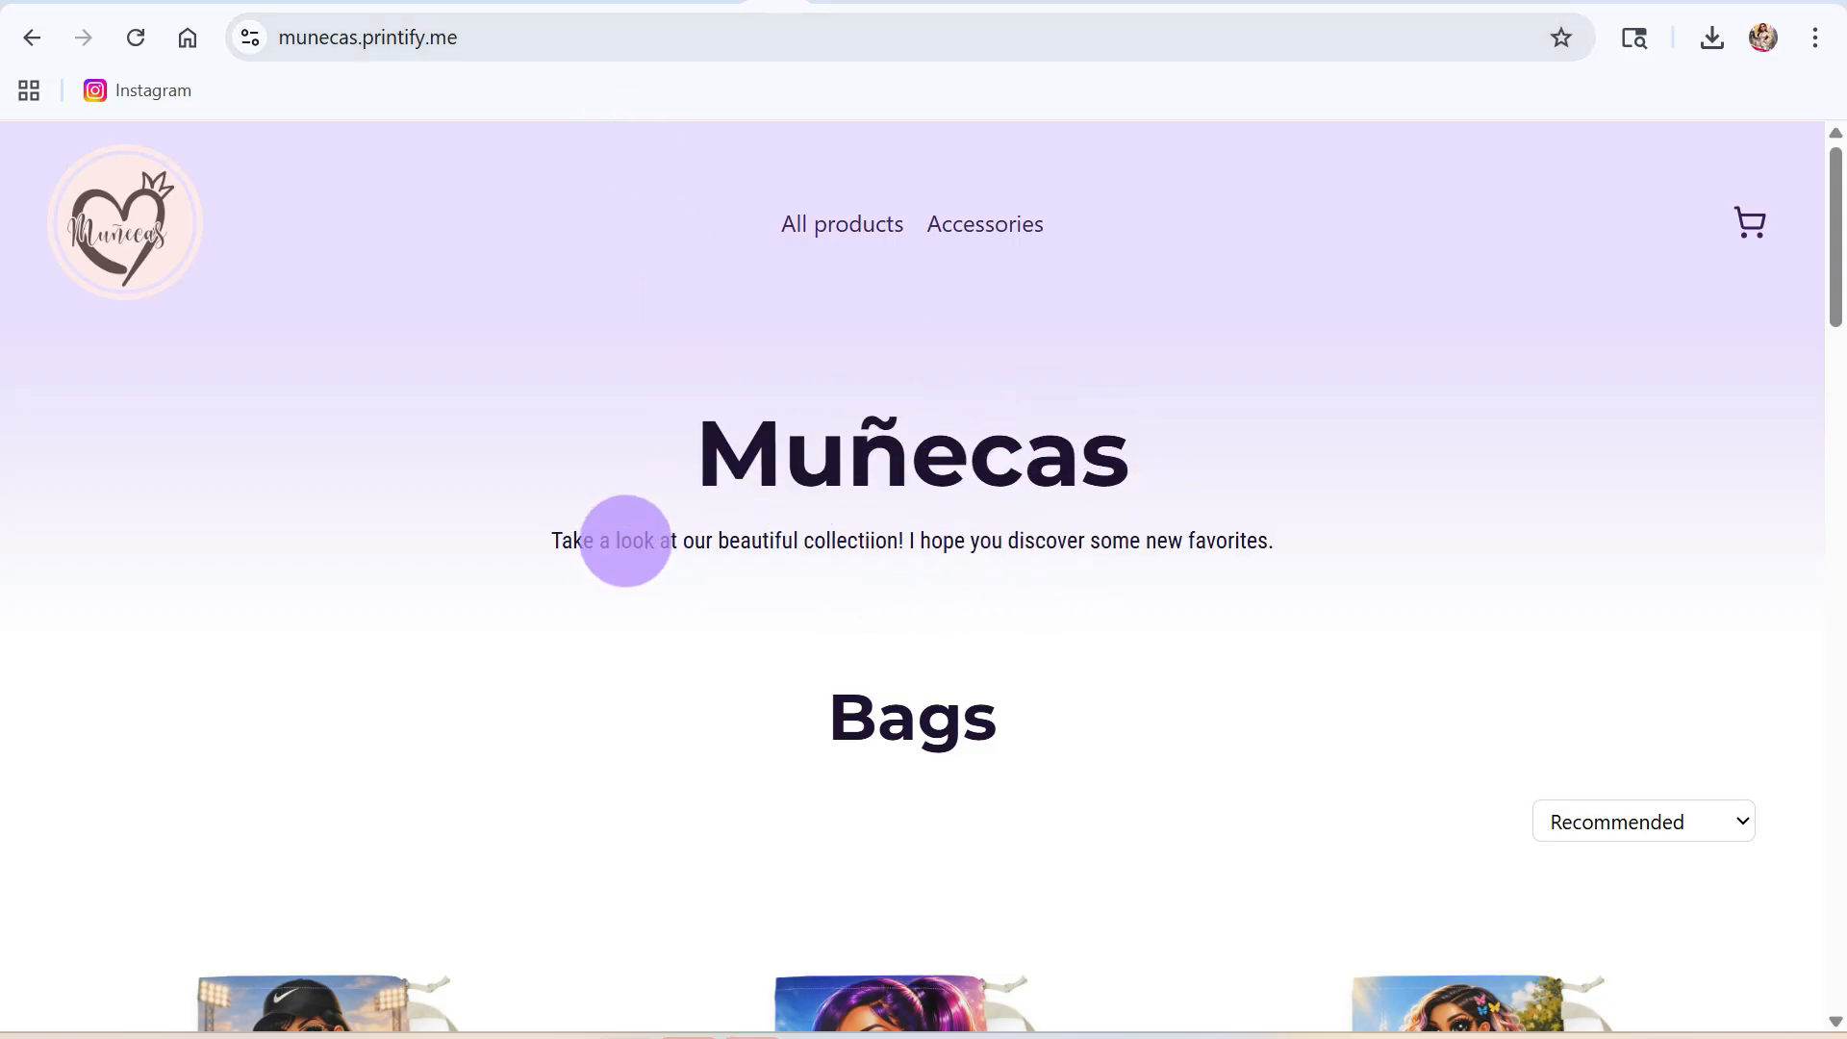
- Look through the laundry bags in the Bags section of the Muñecas store's home page
{"action": "scroll", "coordinate": [629, 568], "scroll_direction": "down", "scroll_amount": 10}
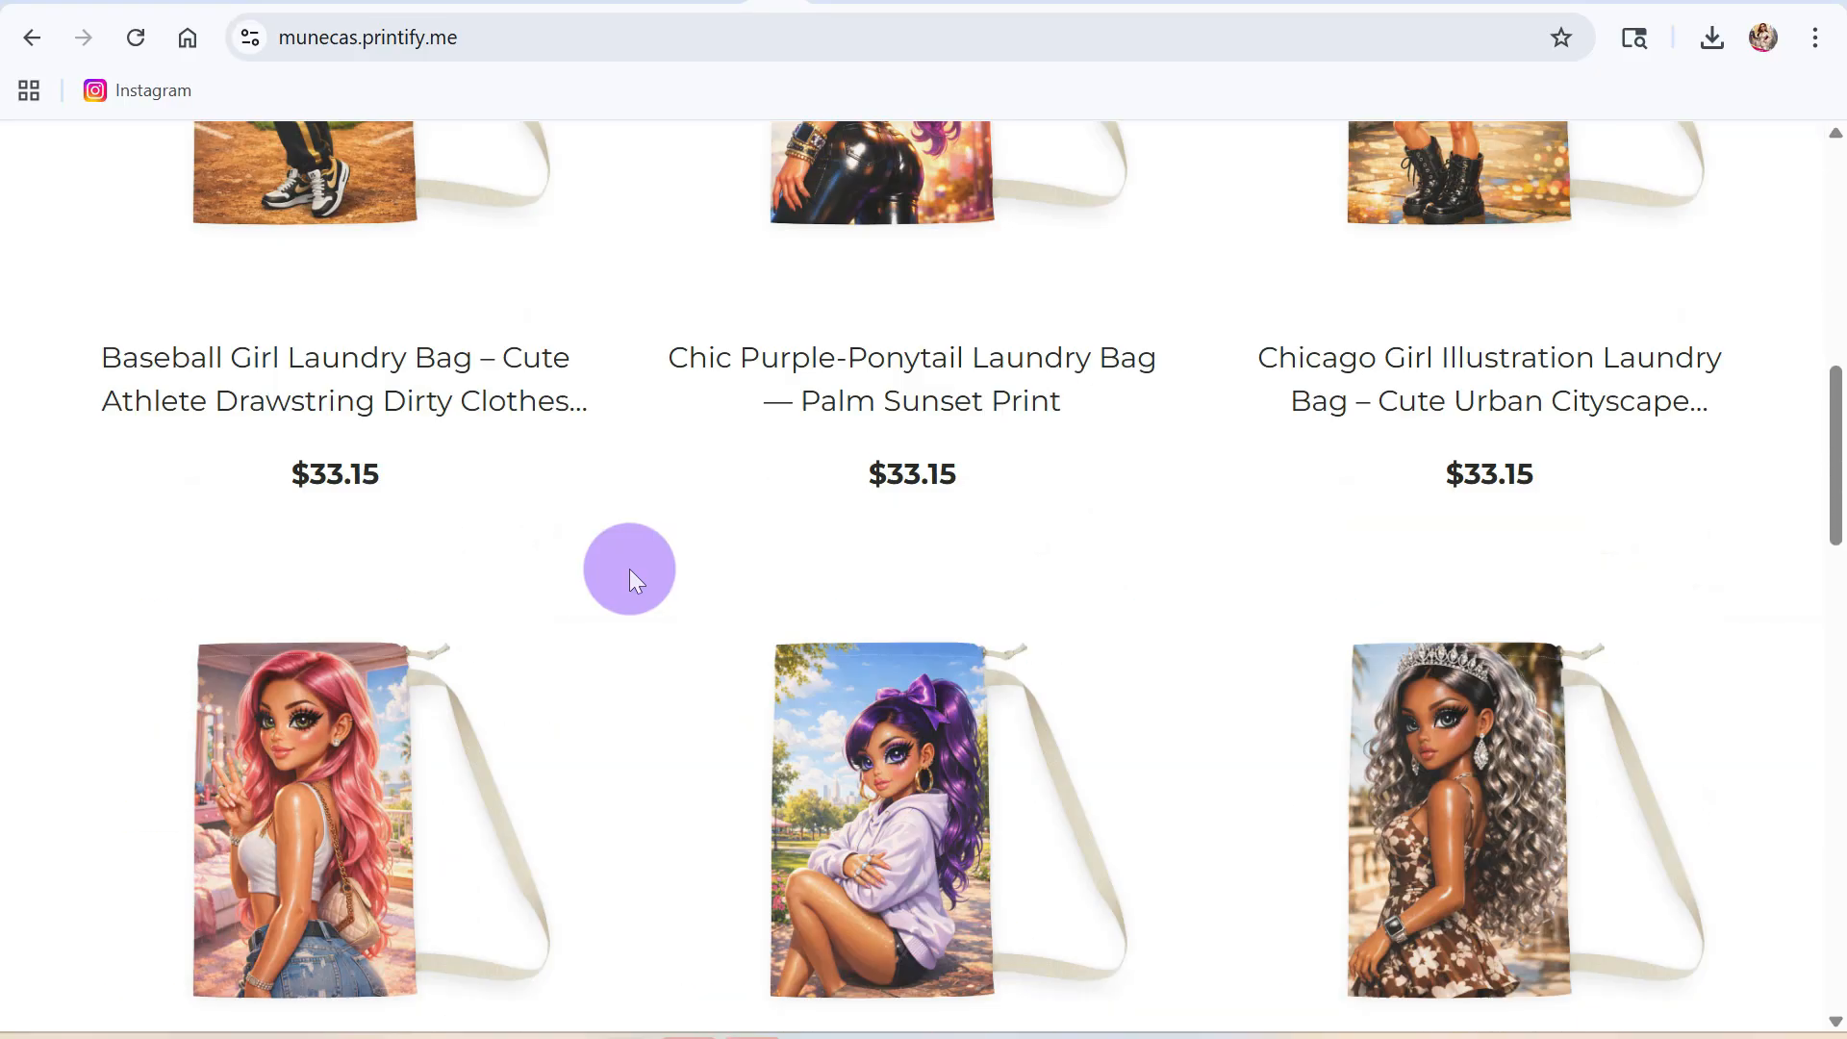
{"action": "scroll", "coordinate": [629, 568], "scroll_direction": "down", "scroll_amount": 15}
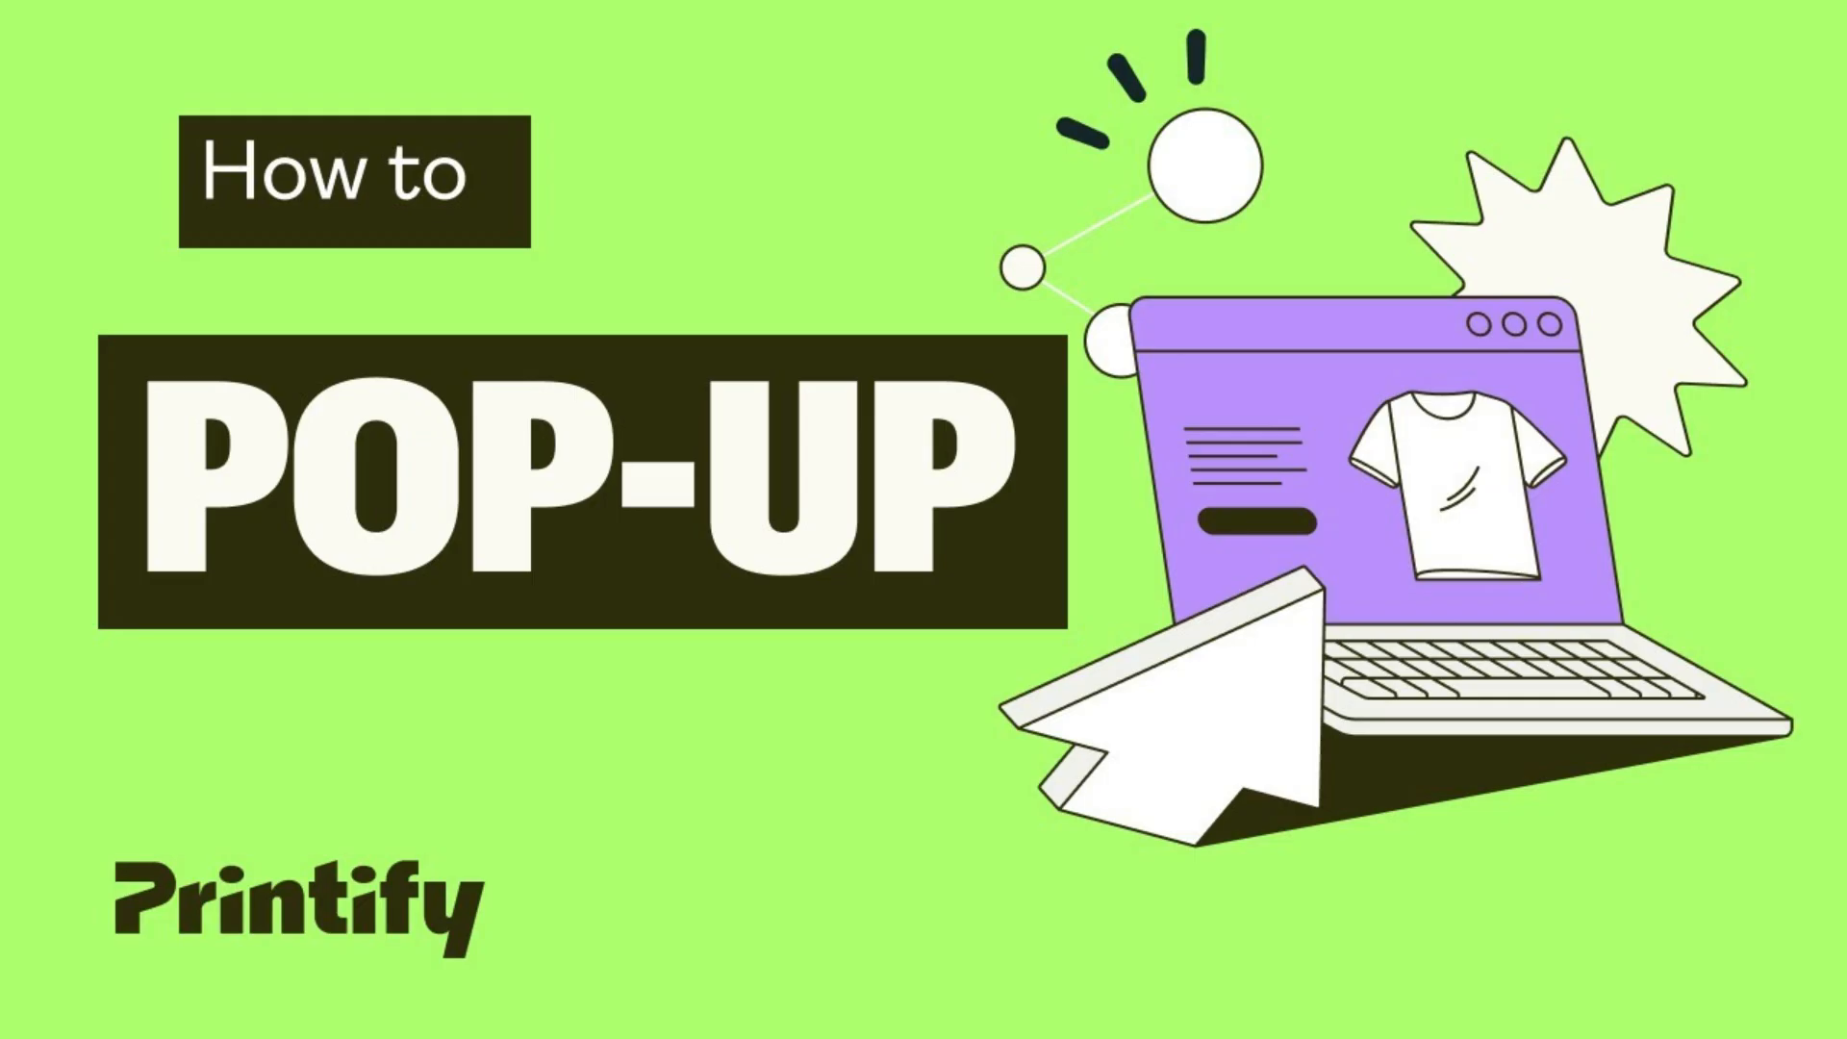
{"action": "left_click", "coordinate": [354, 46]}
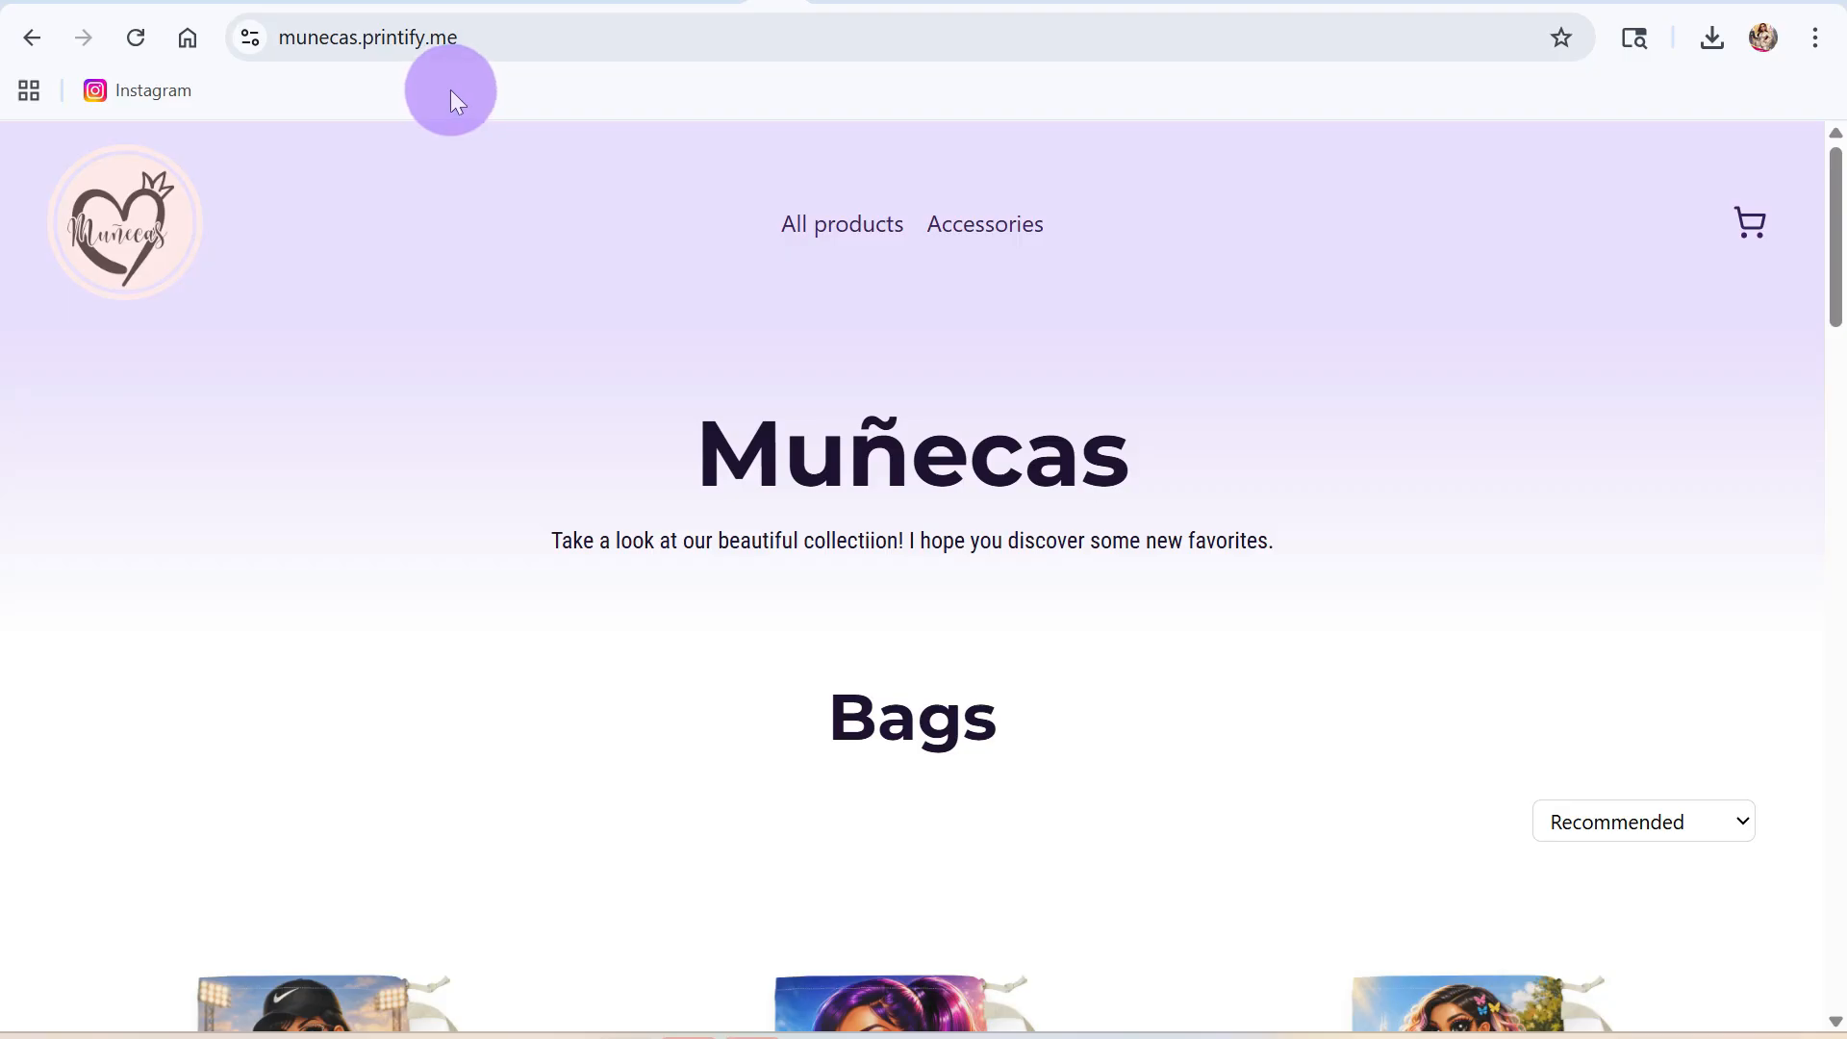
{"action": "scroll", "coordinate": [870, 618], "scroll_direction": "down", "scroll_amount": 5}
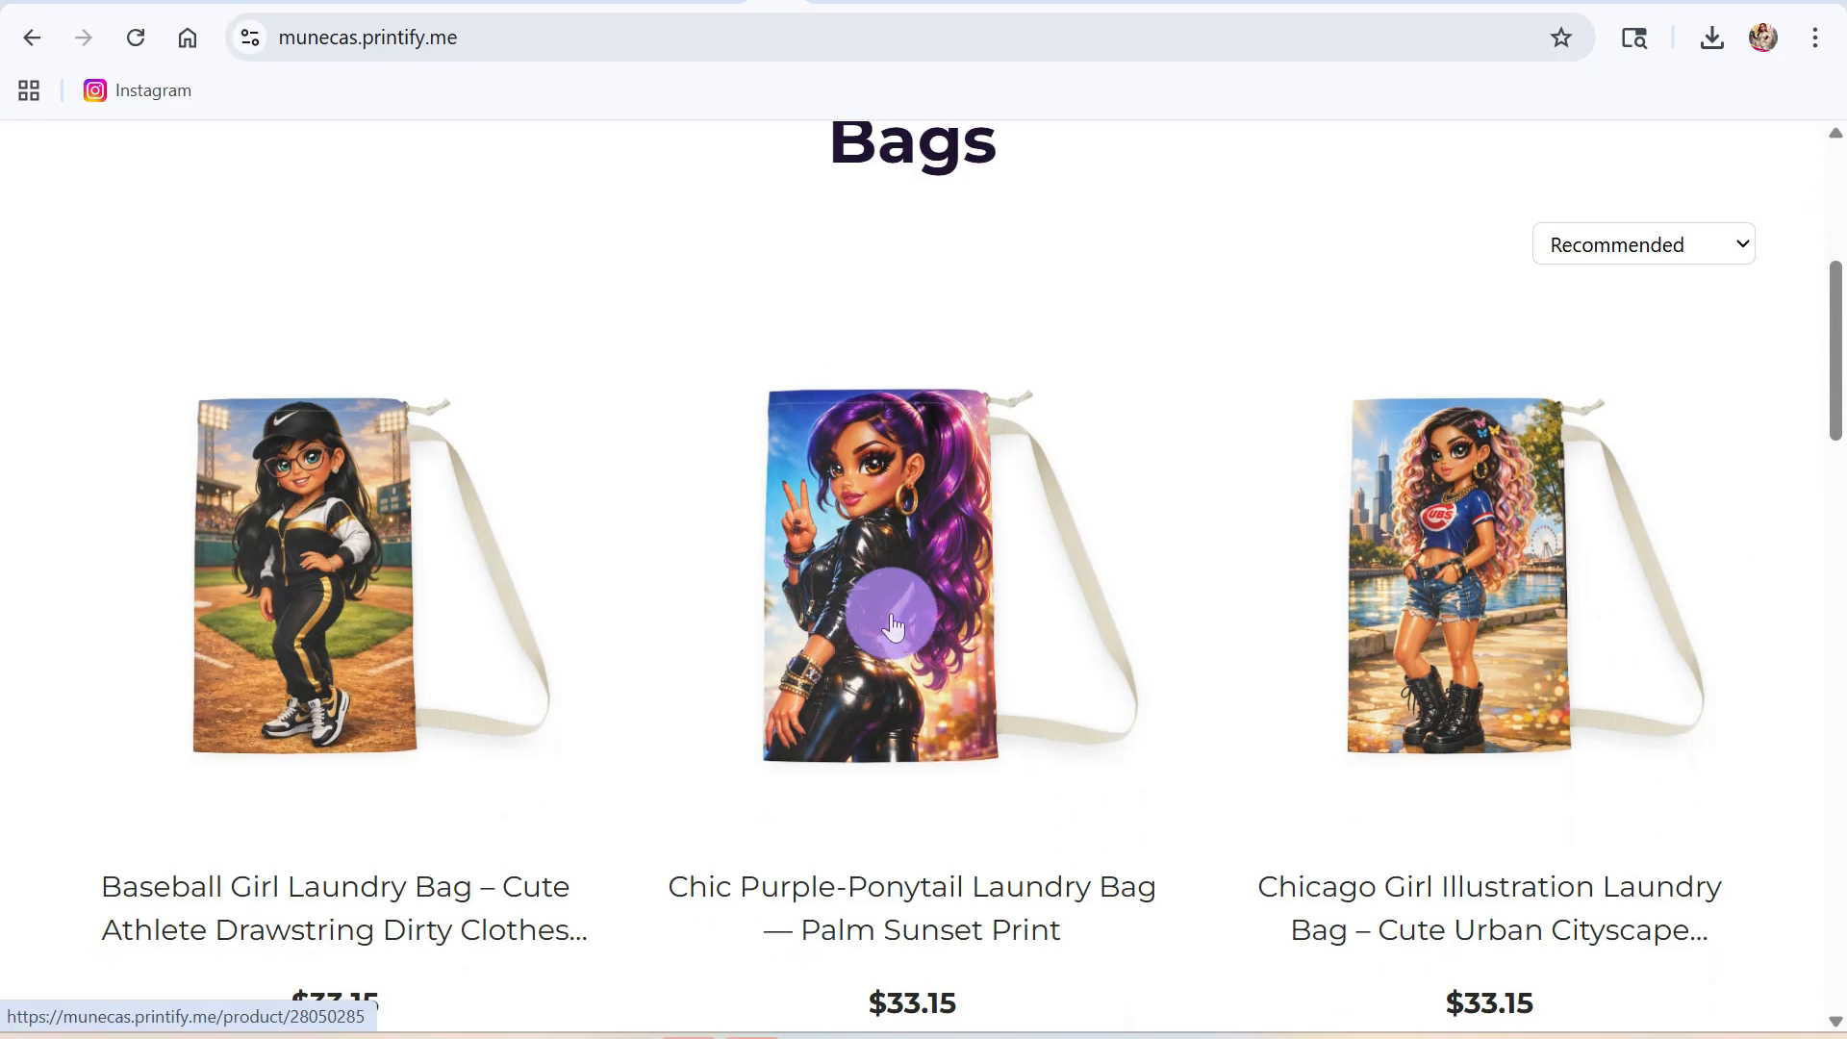